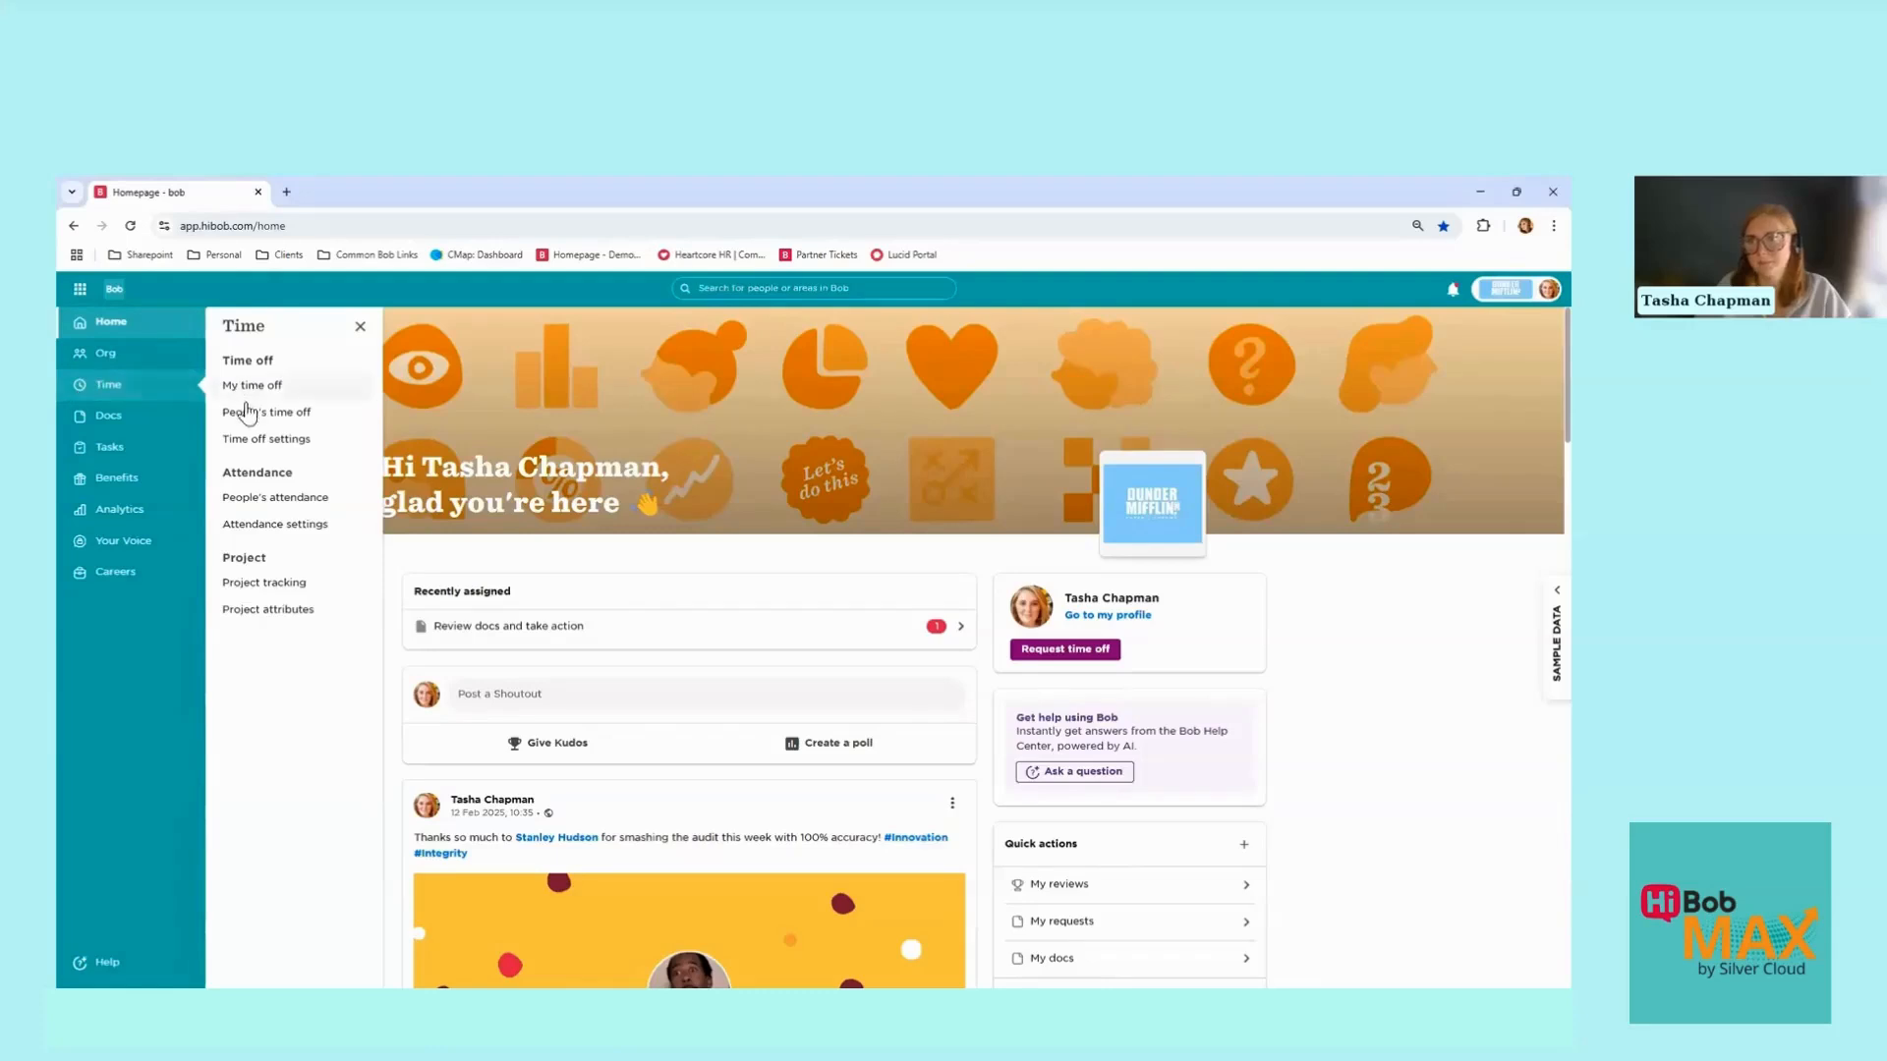
Step: Open the Sick Leave policy type's edit page from Time off settings
{"action": "left_click", "coordinate": [256, 438]}
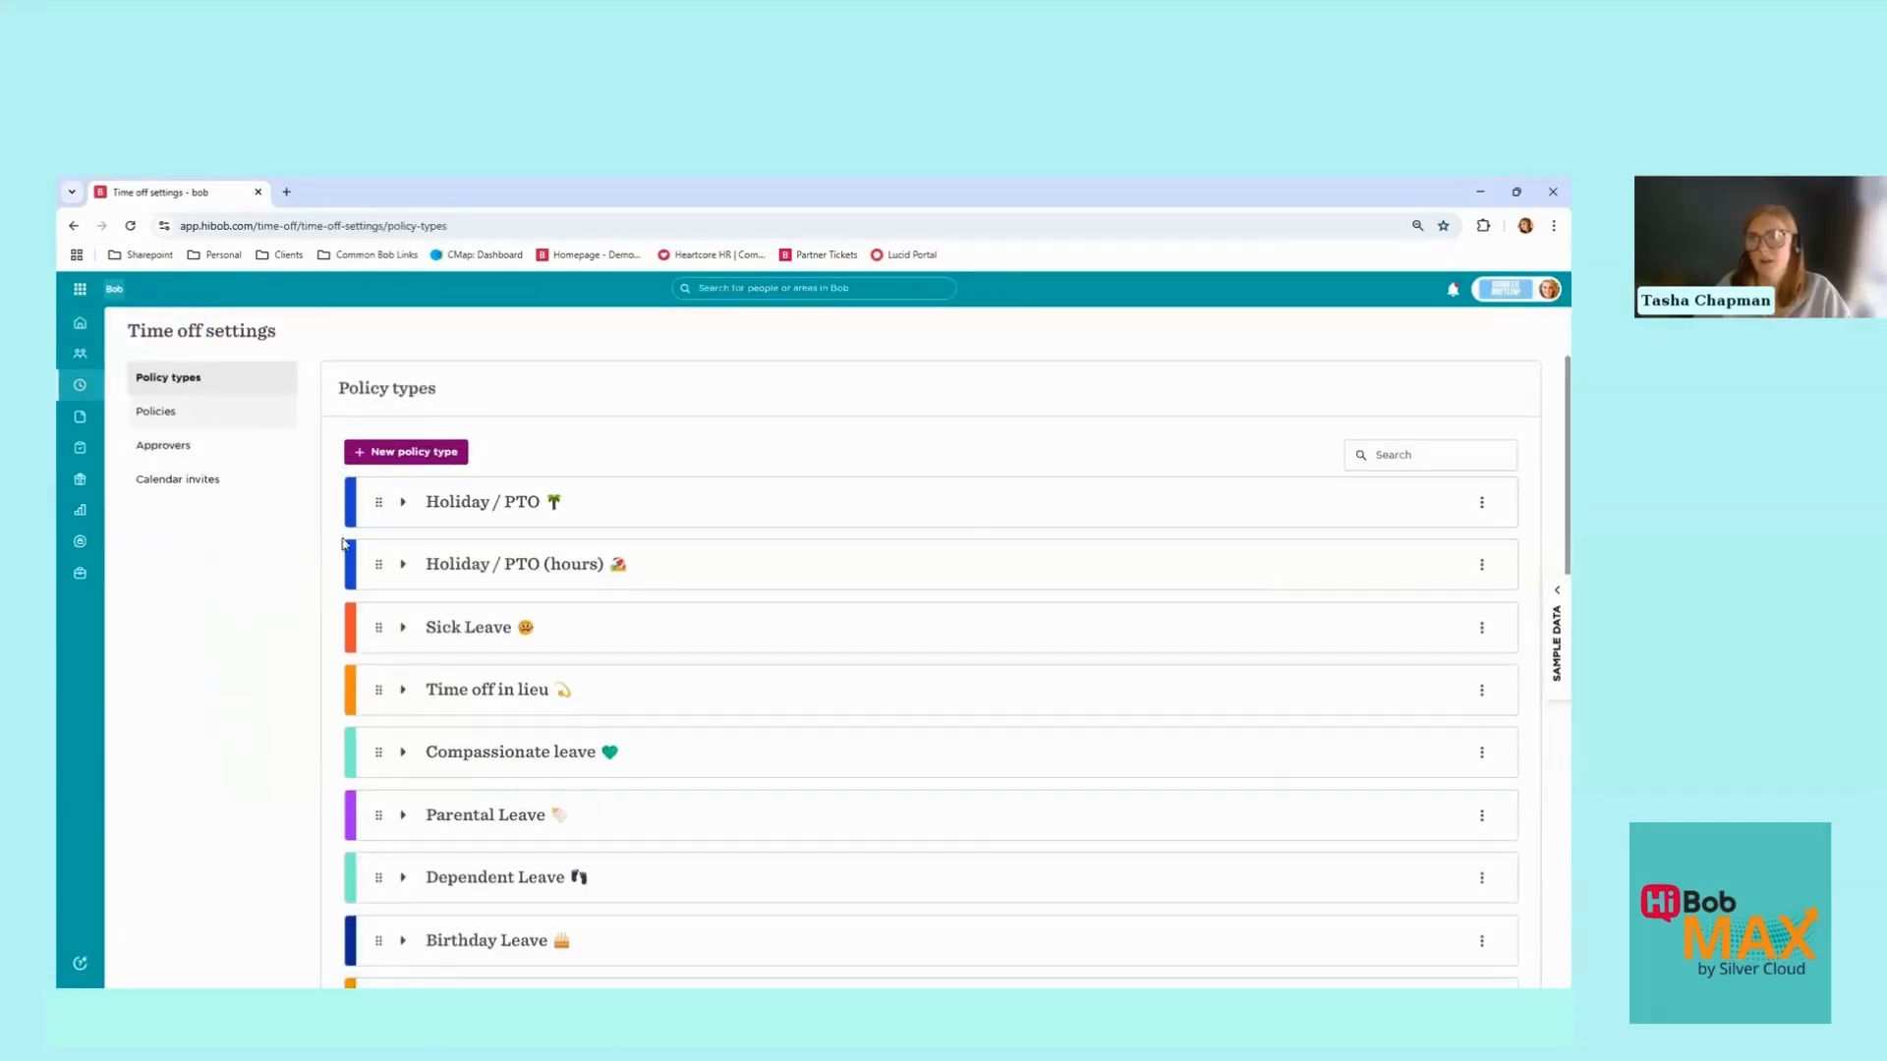
{"action": "left_click", "coordinate": [403, 627]}
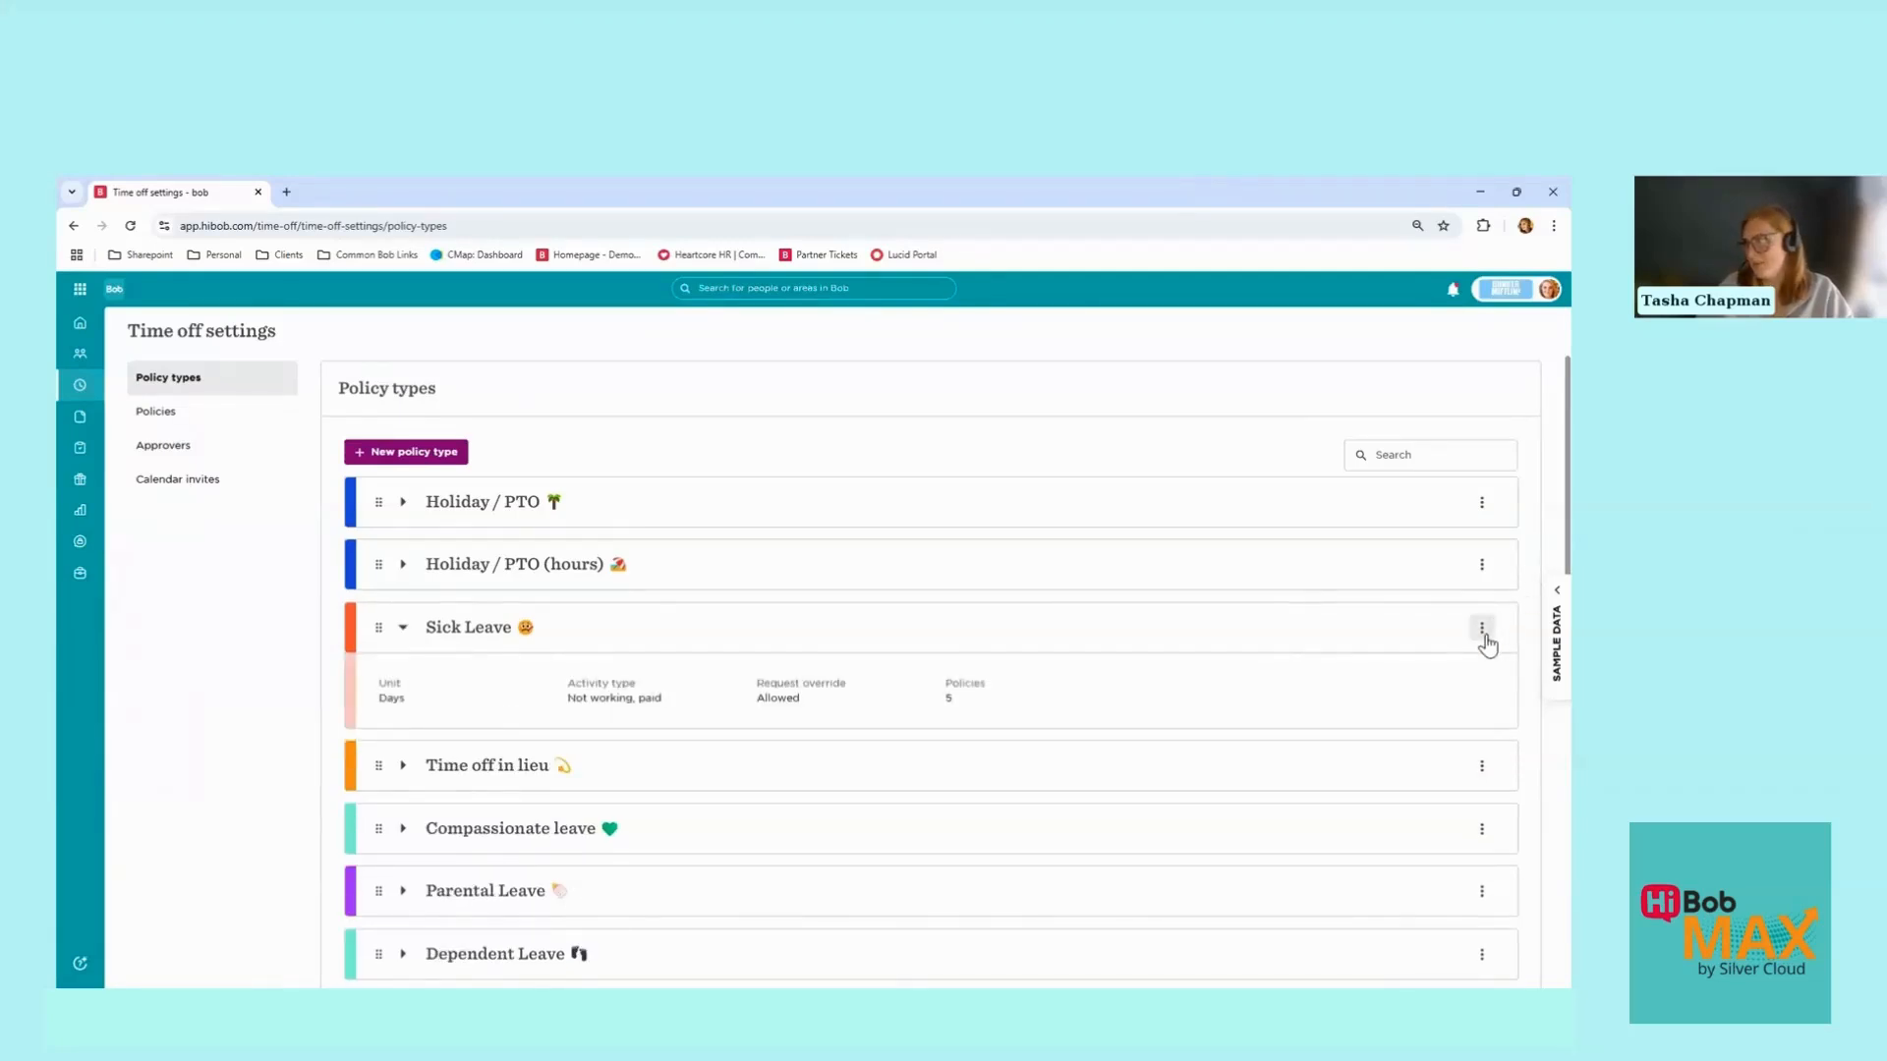
{"action": "left_click", "coordinate": [1483, 630]}
{"action": "left_click", "coordinate": [1485, 661]}
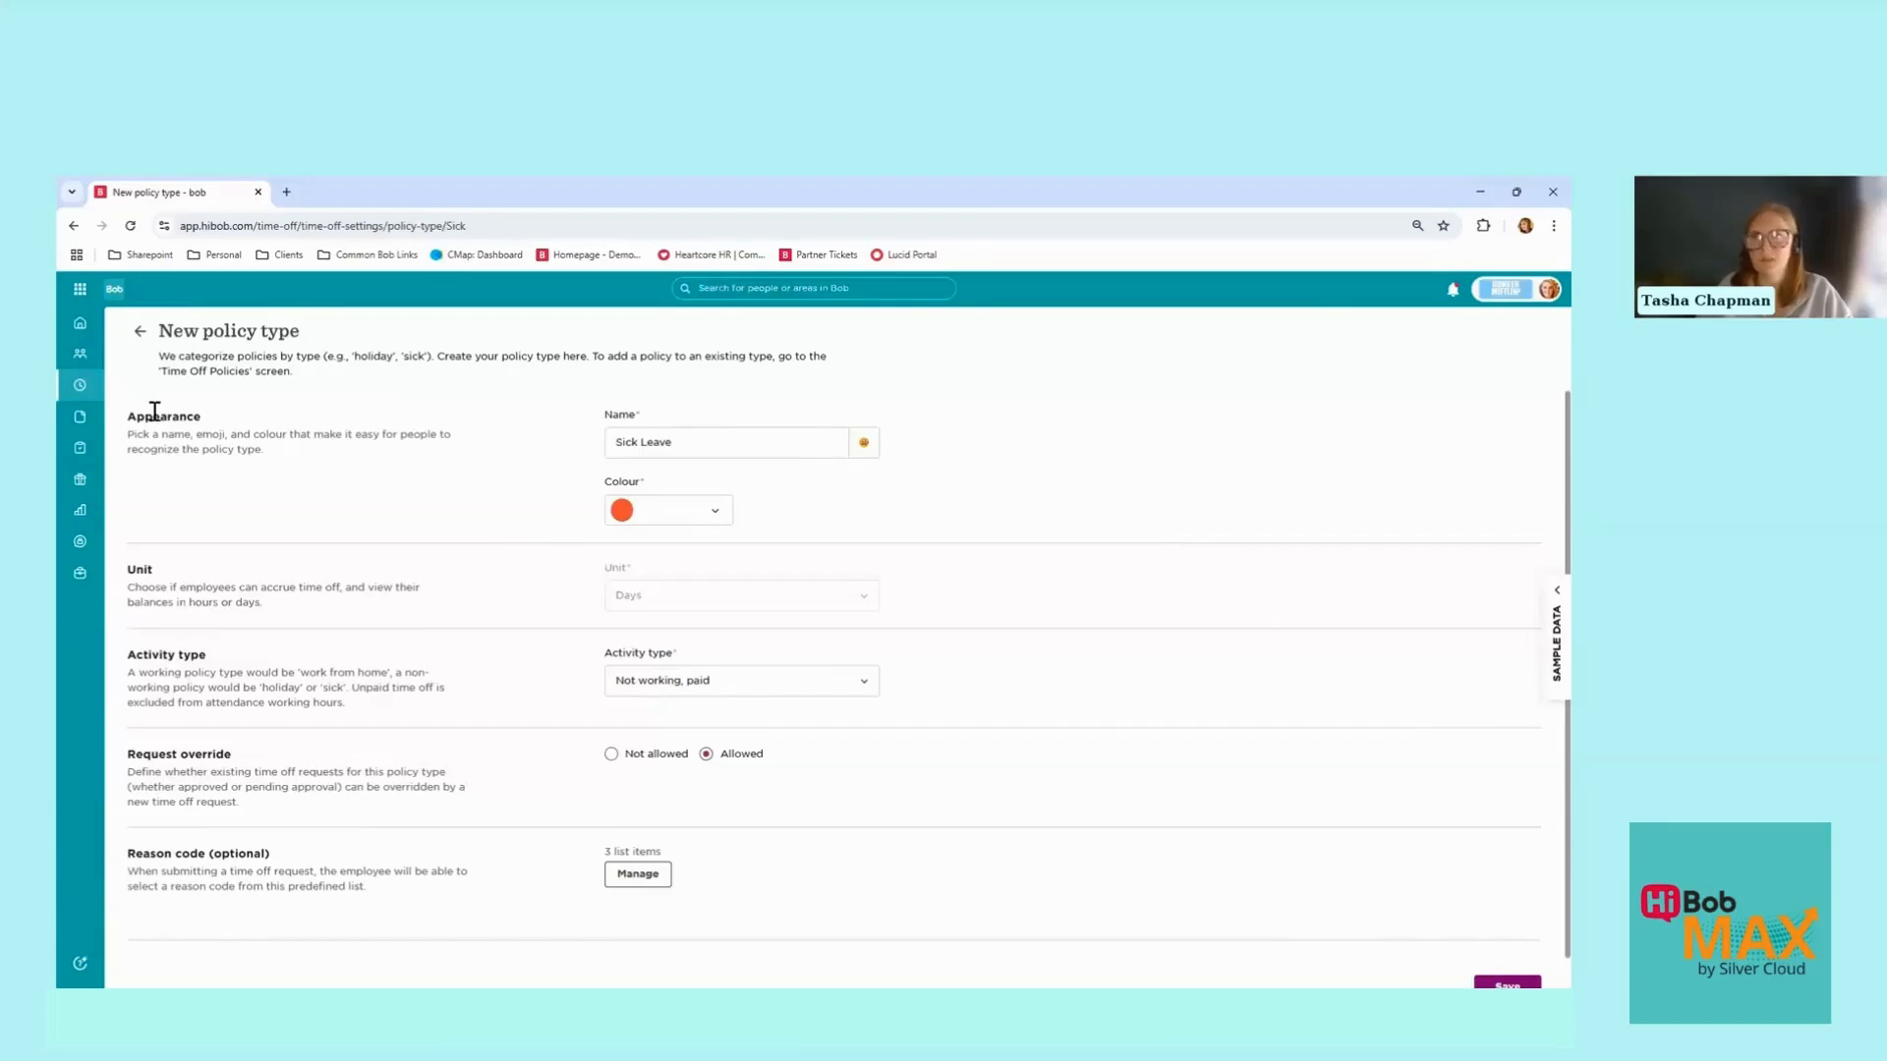
{"action": "left_click_drag", "start_coordinate": [153, 416], "coordinate": [237, 434]}
{"action": "left_click", "coordinate": [691, 452]}
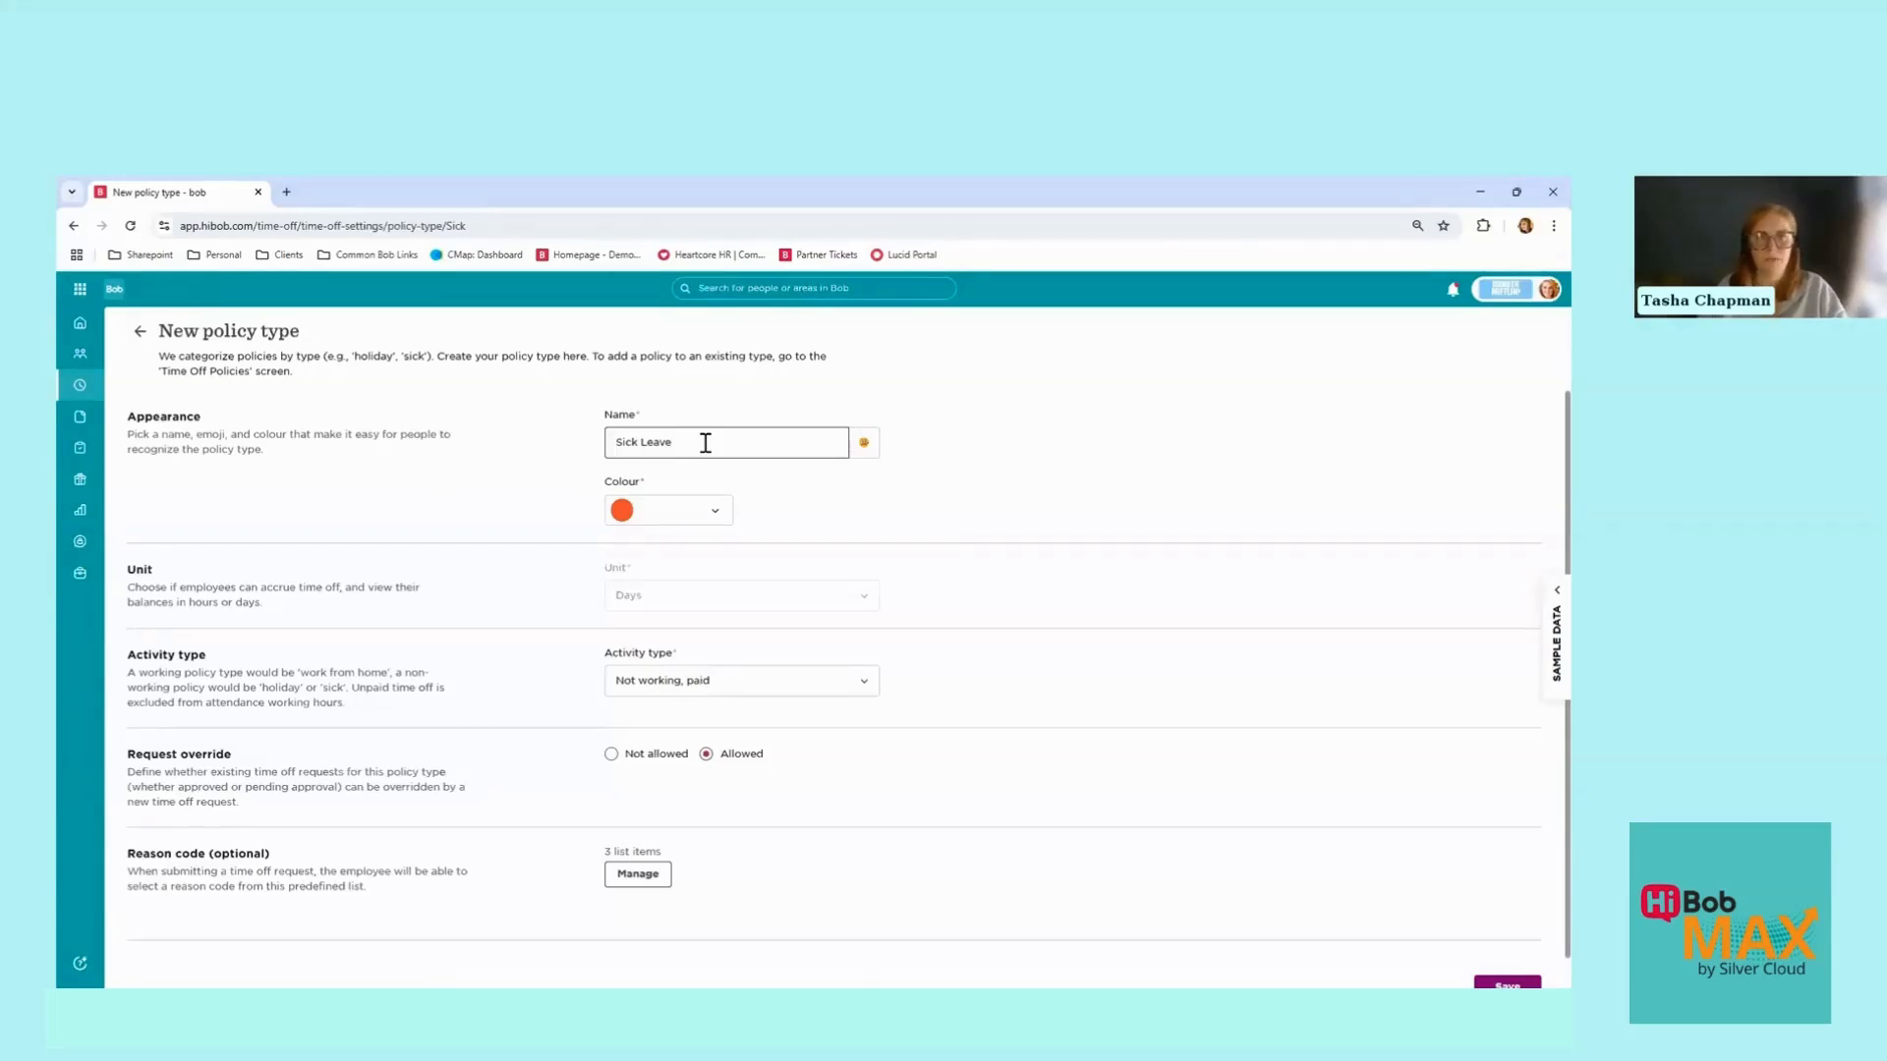
{"action": "left_click", "coordinate": [863, 454]}
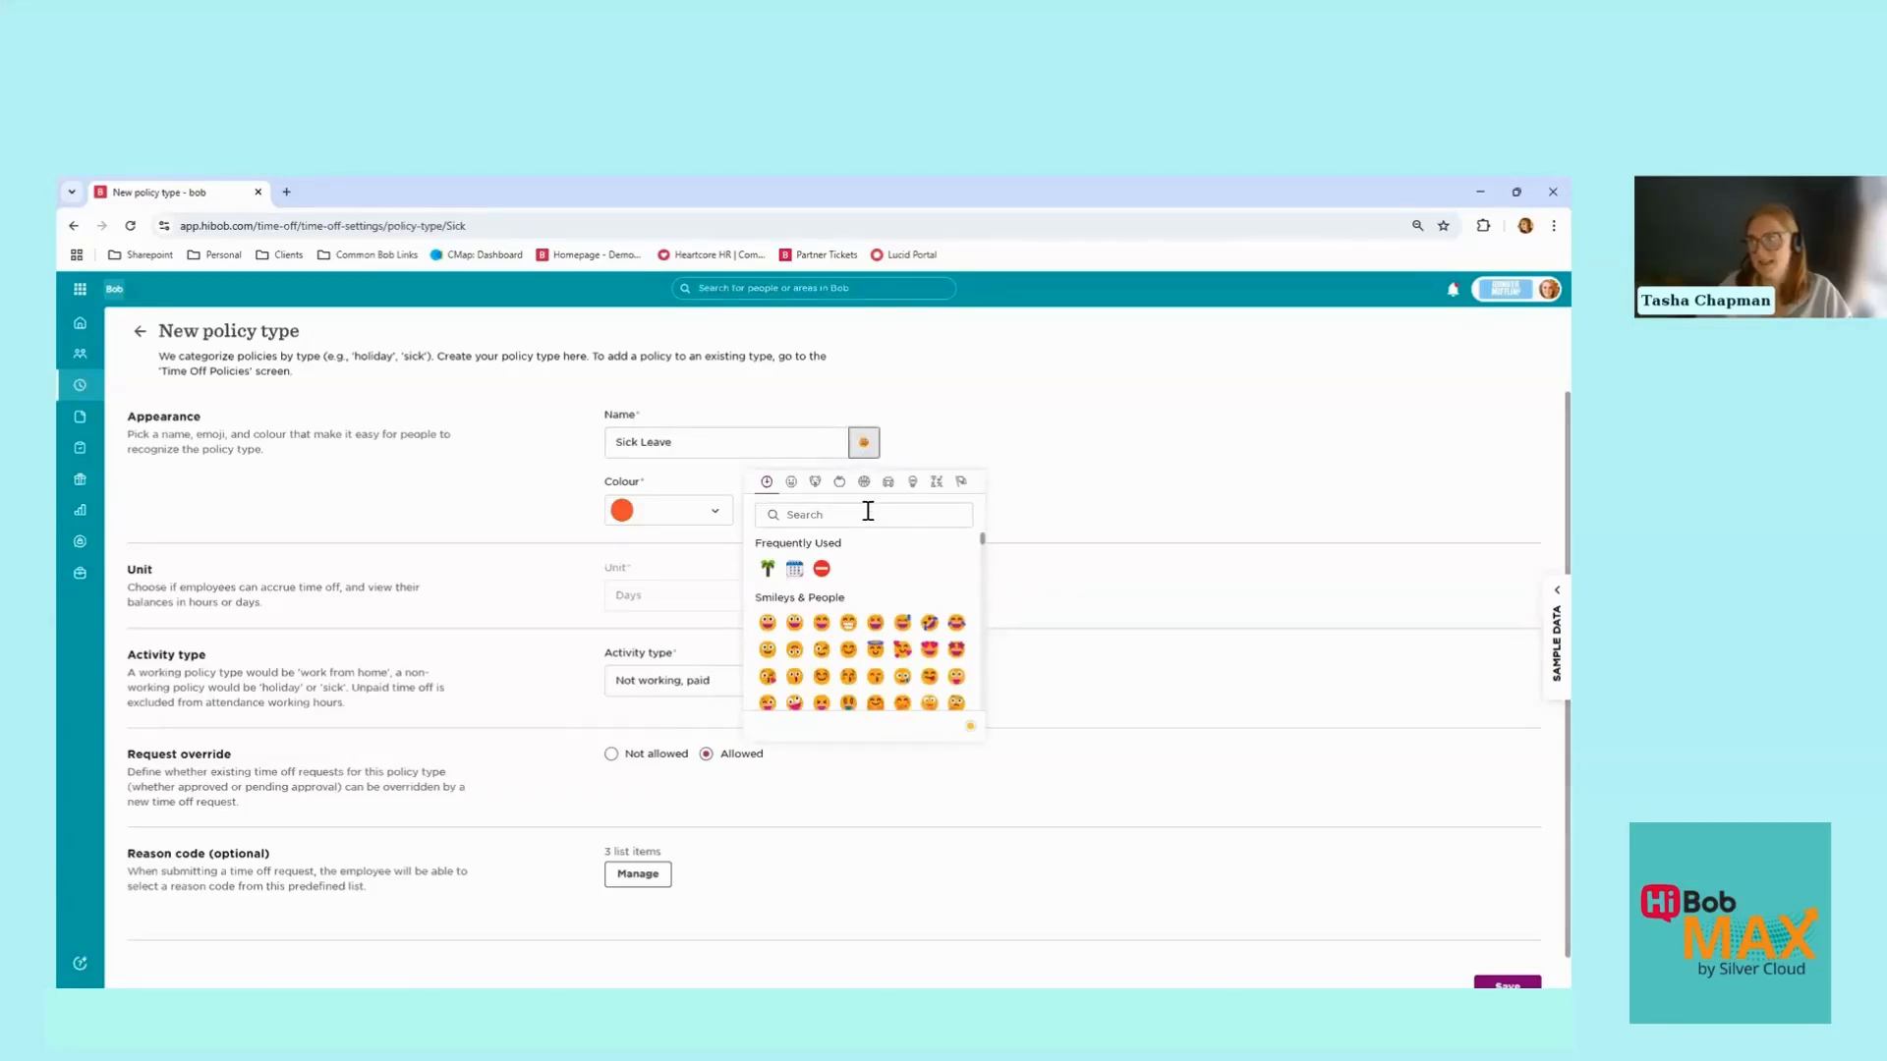
{"action": "left_click", "coordinate": [894, 450]}
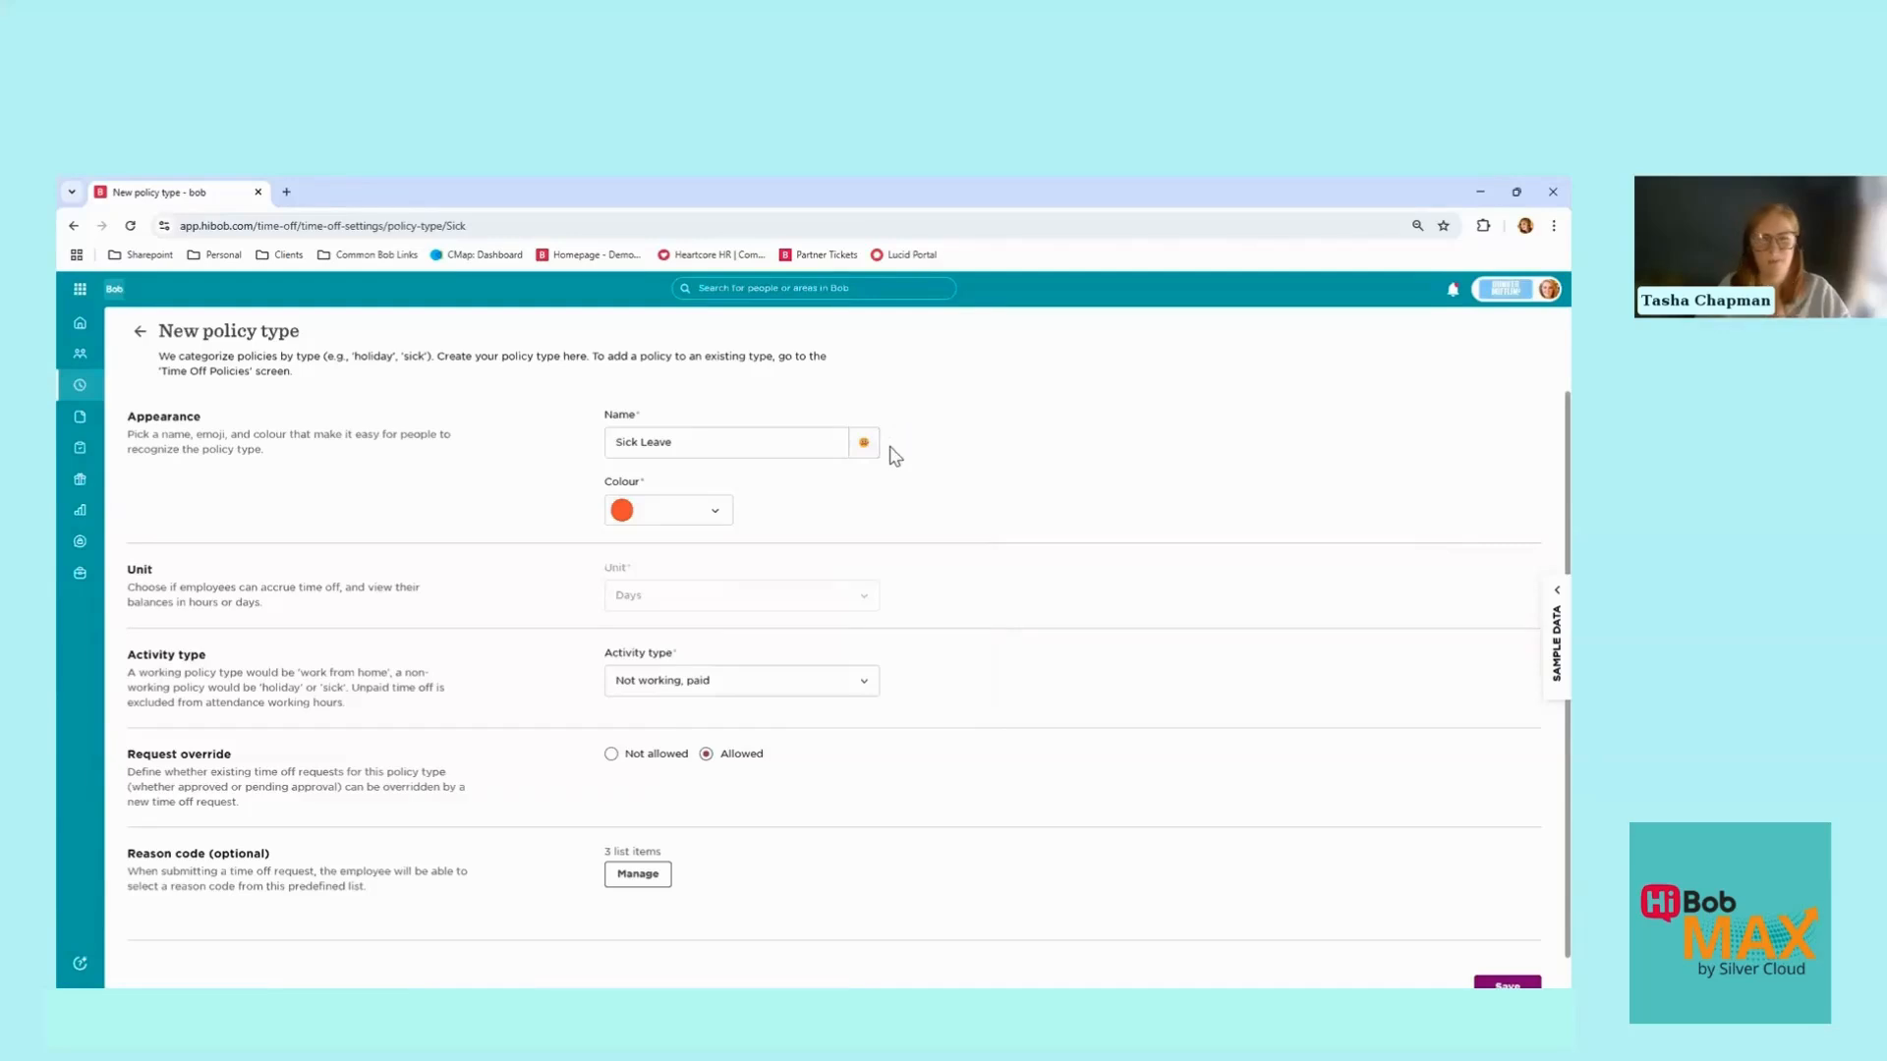
{"action": "left_click", "coordinate": [719, 515]}
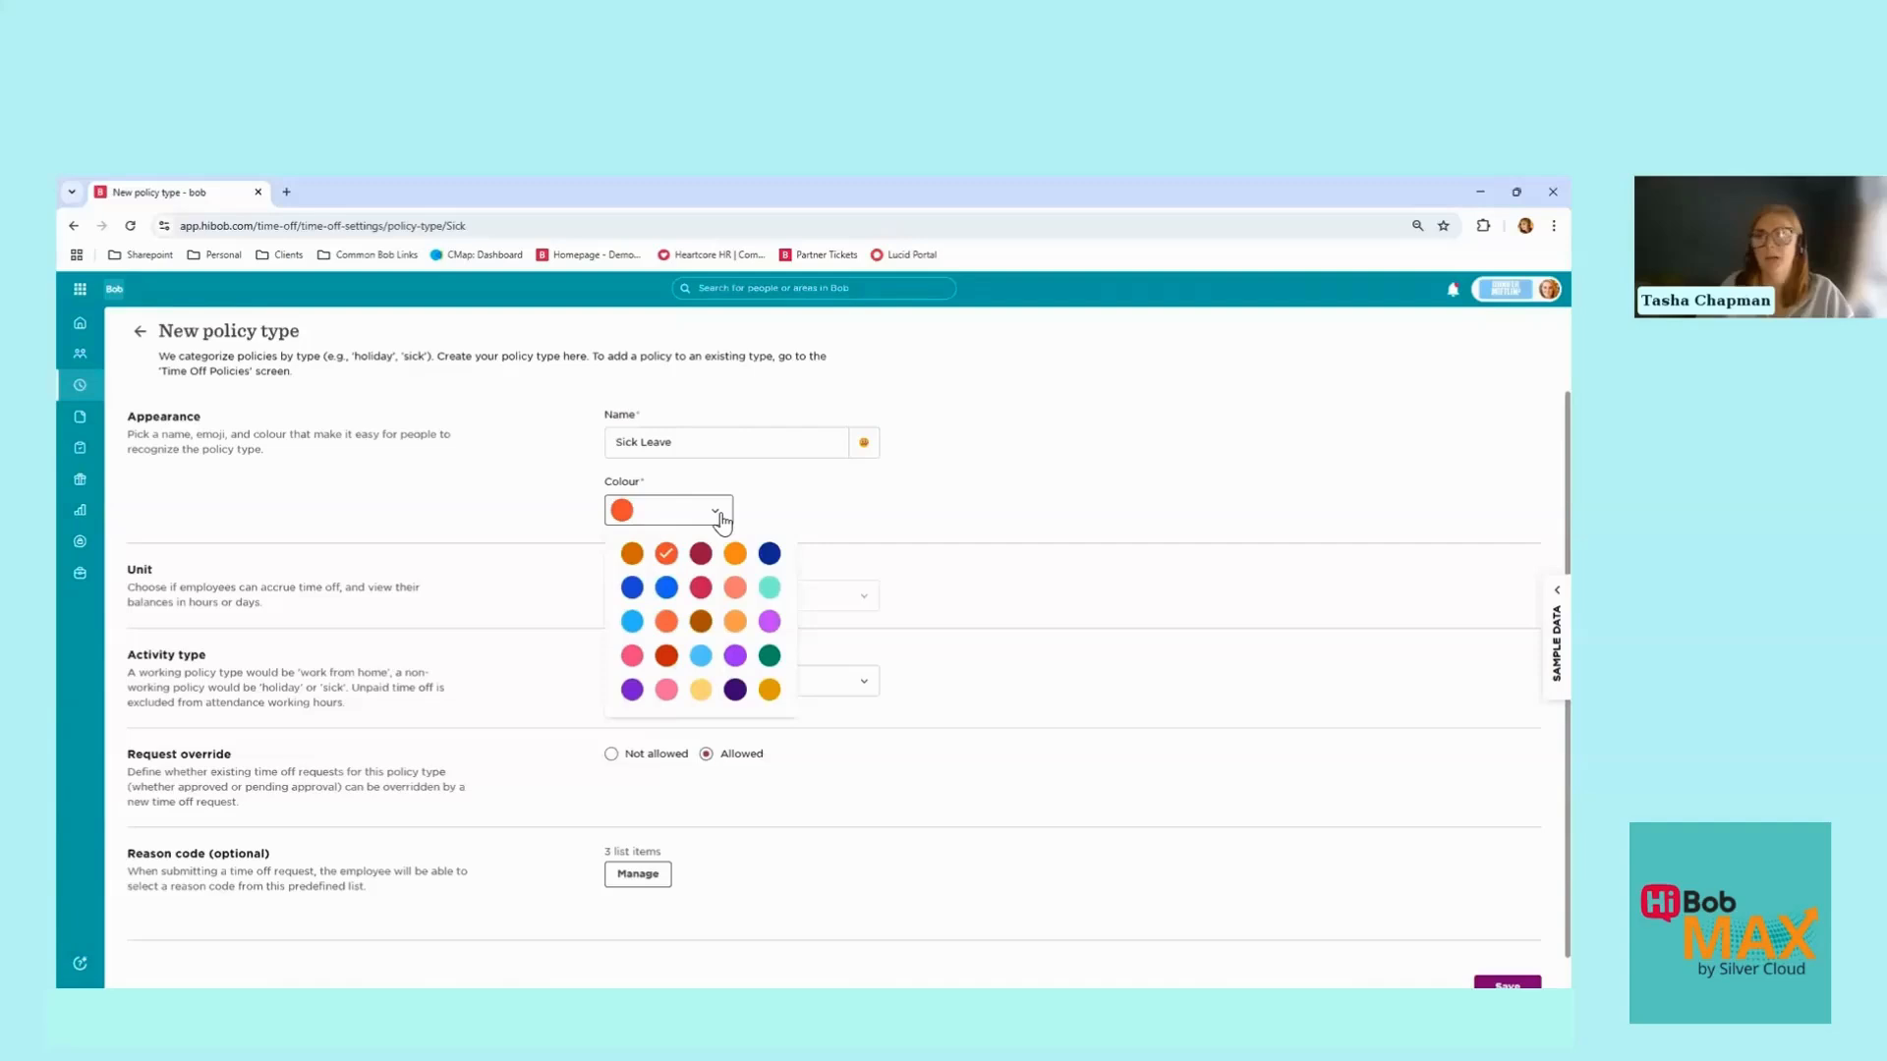
{"action": "left_click", "coordinate": [720, 519]}
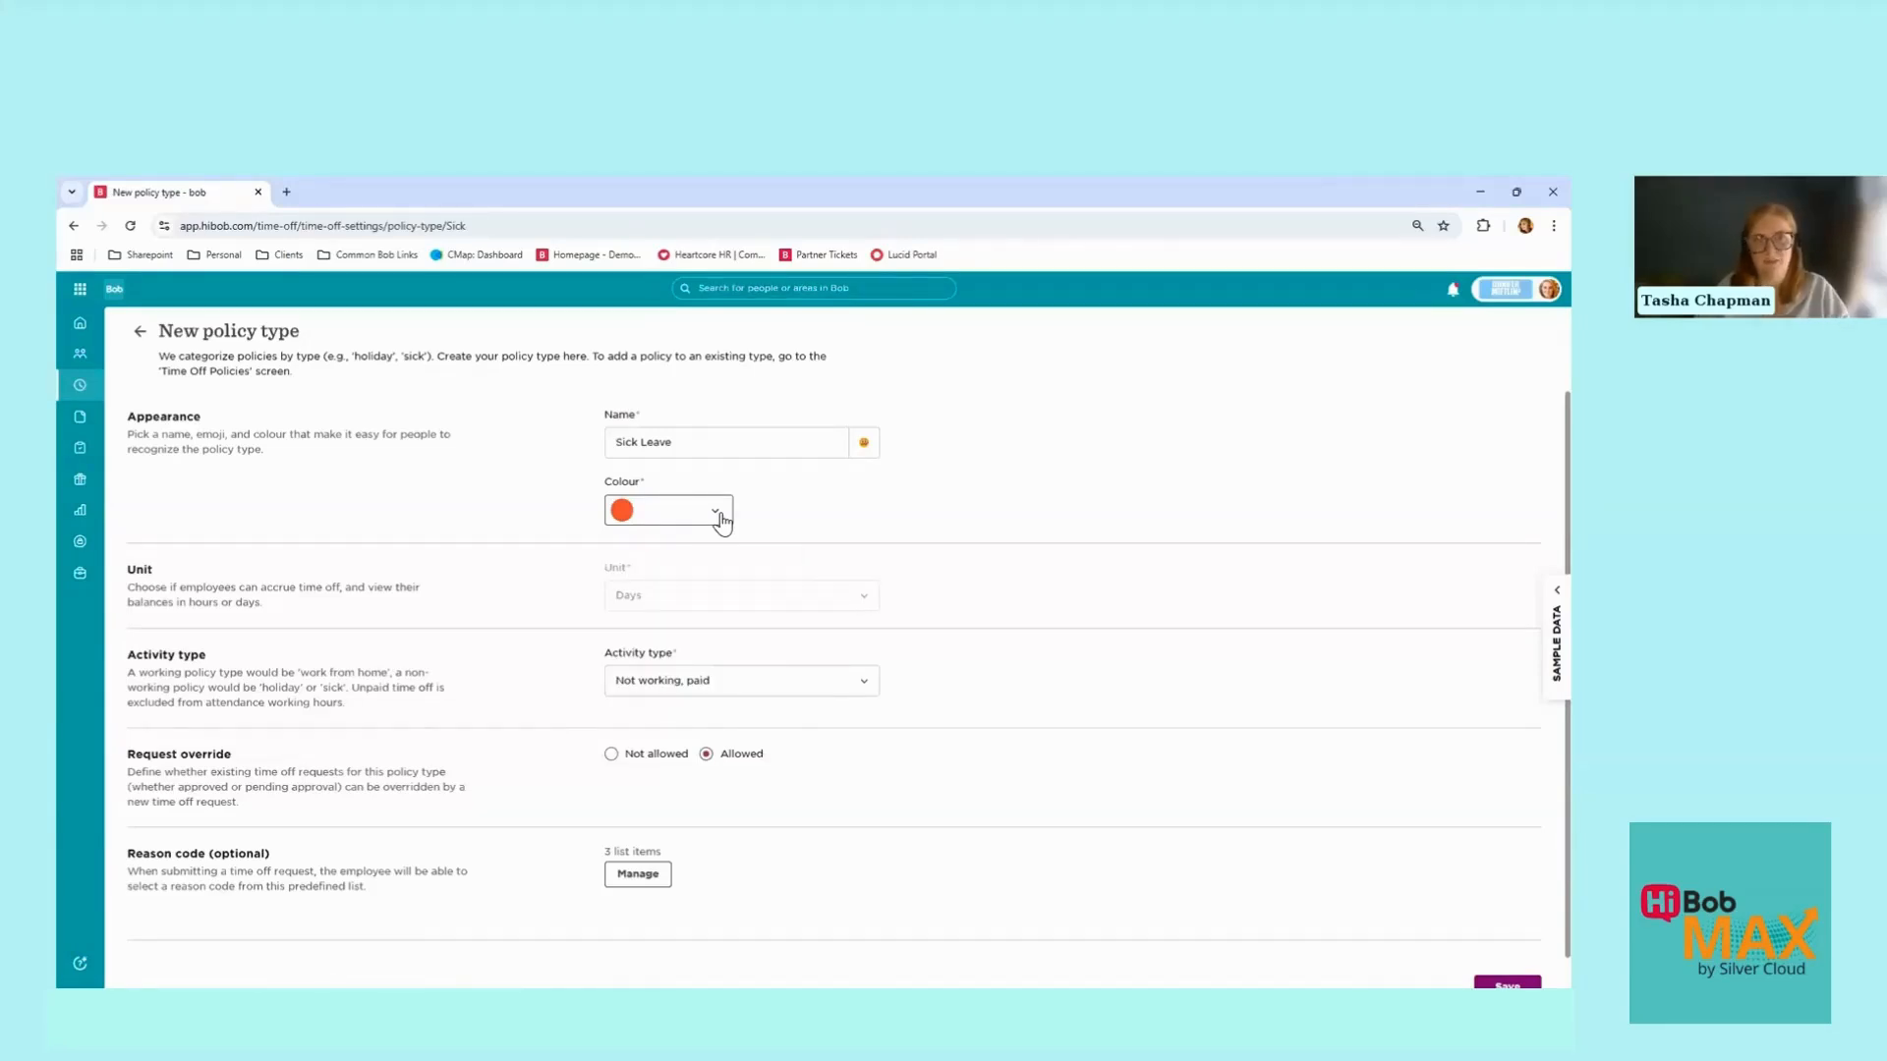
Step: Show the Activity type options for Sick Leave, currently Not working, paid, with unit Days
{"action": "scroll", "coordinate": [721, 521], "scroll_direction": "down", "scroll_amount": 1}
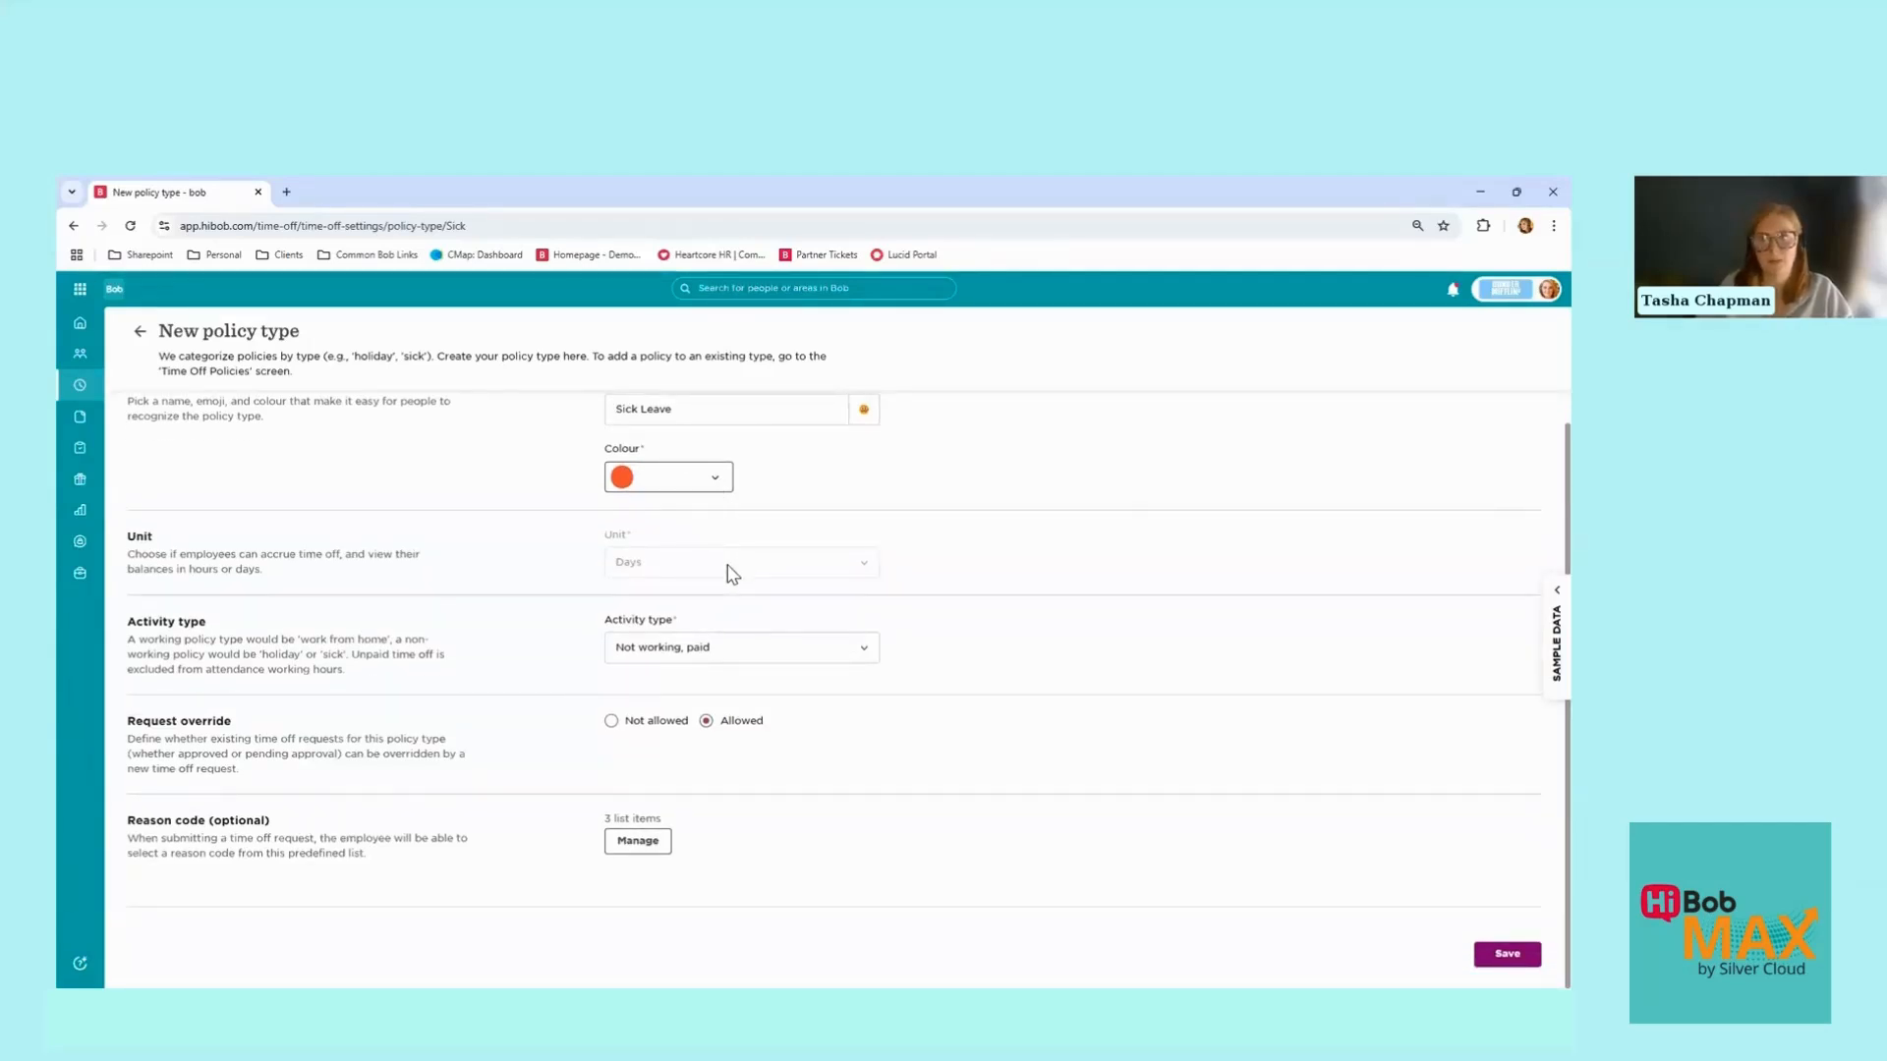
{"action": "left_click_drag", "start_coordinate": [149, 537], "coordinate": [285, 580]}
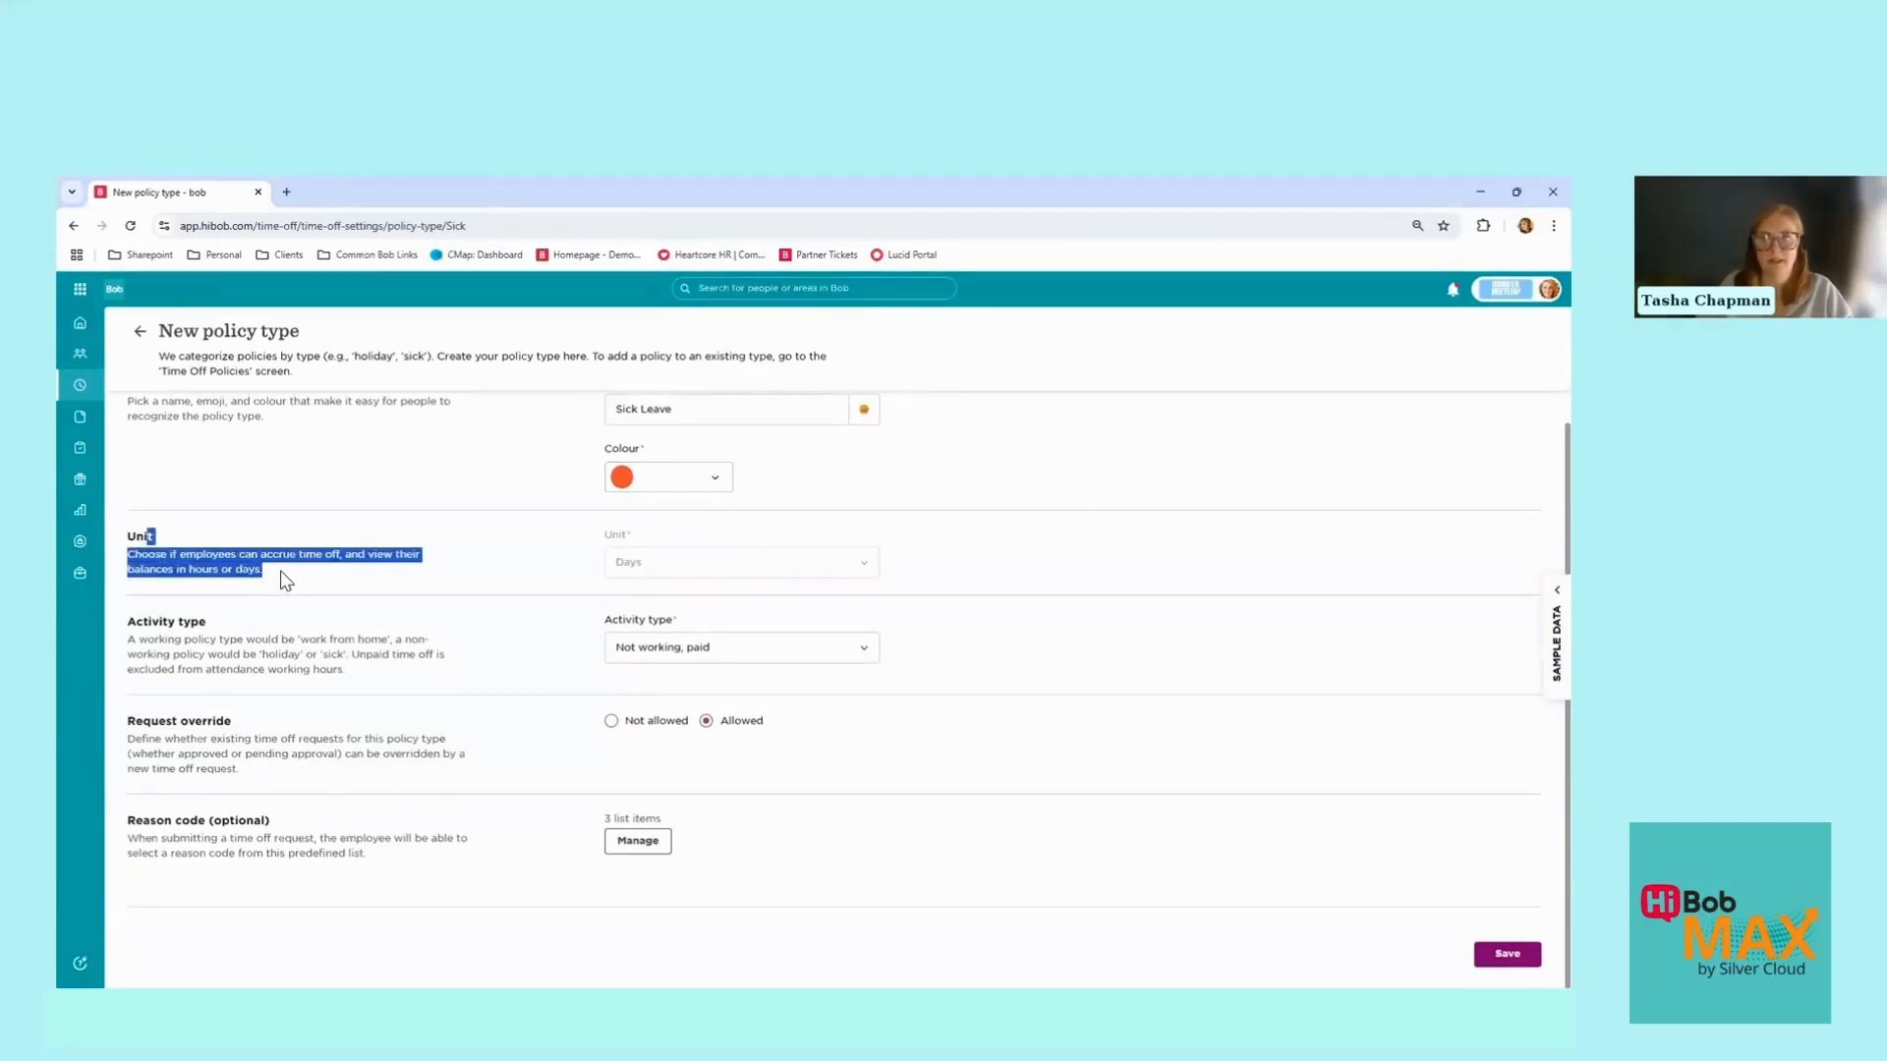
{"action": "left_click", "coordinate": [285, 580]}
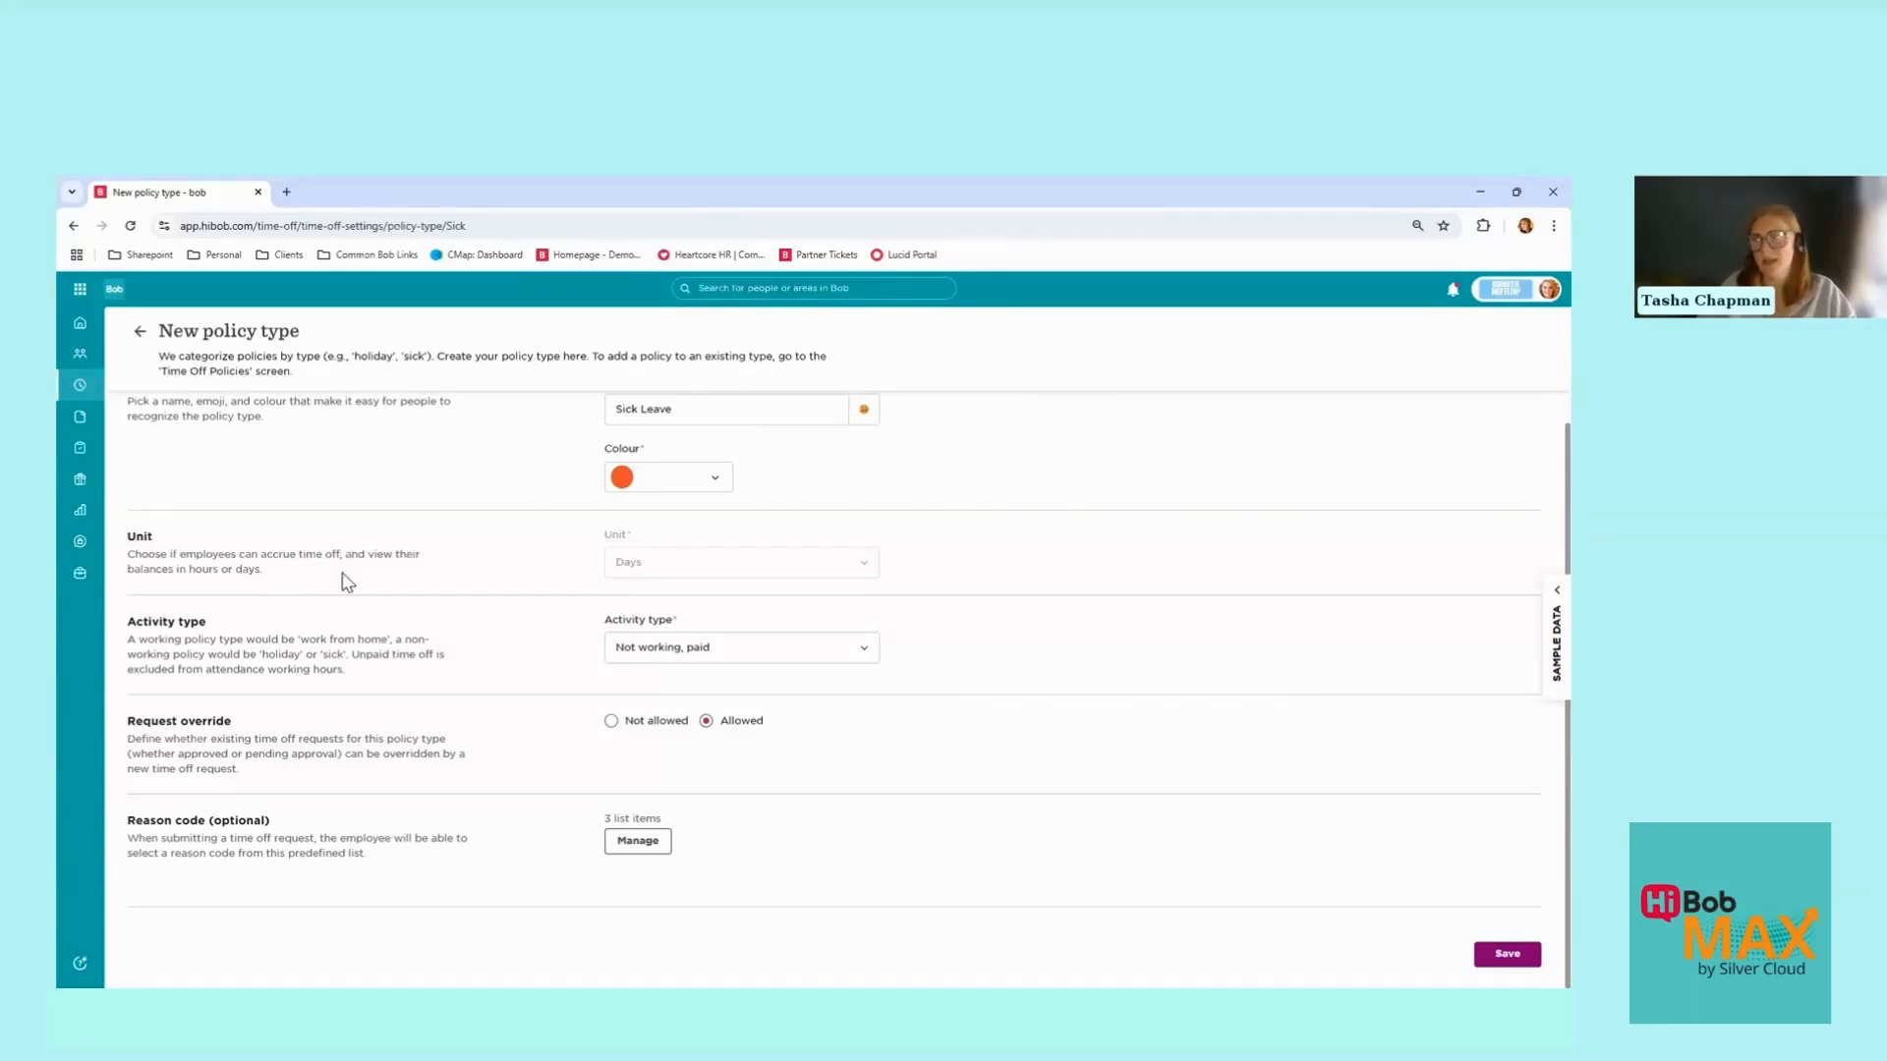
{"action": "left_click", "coordinate": [665, 647]}
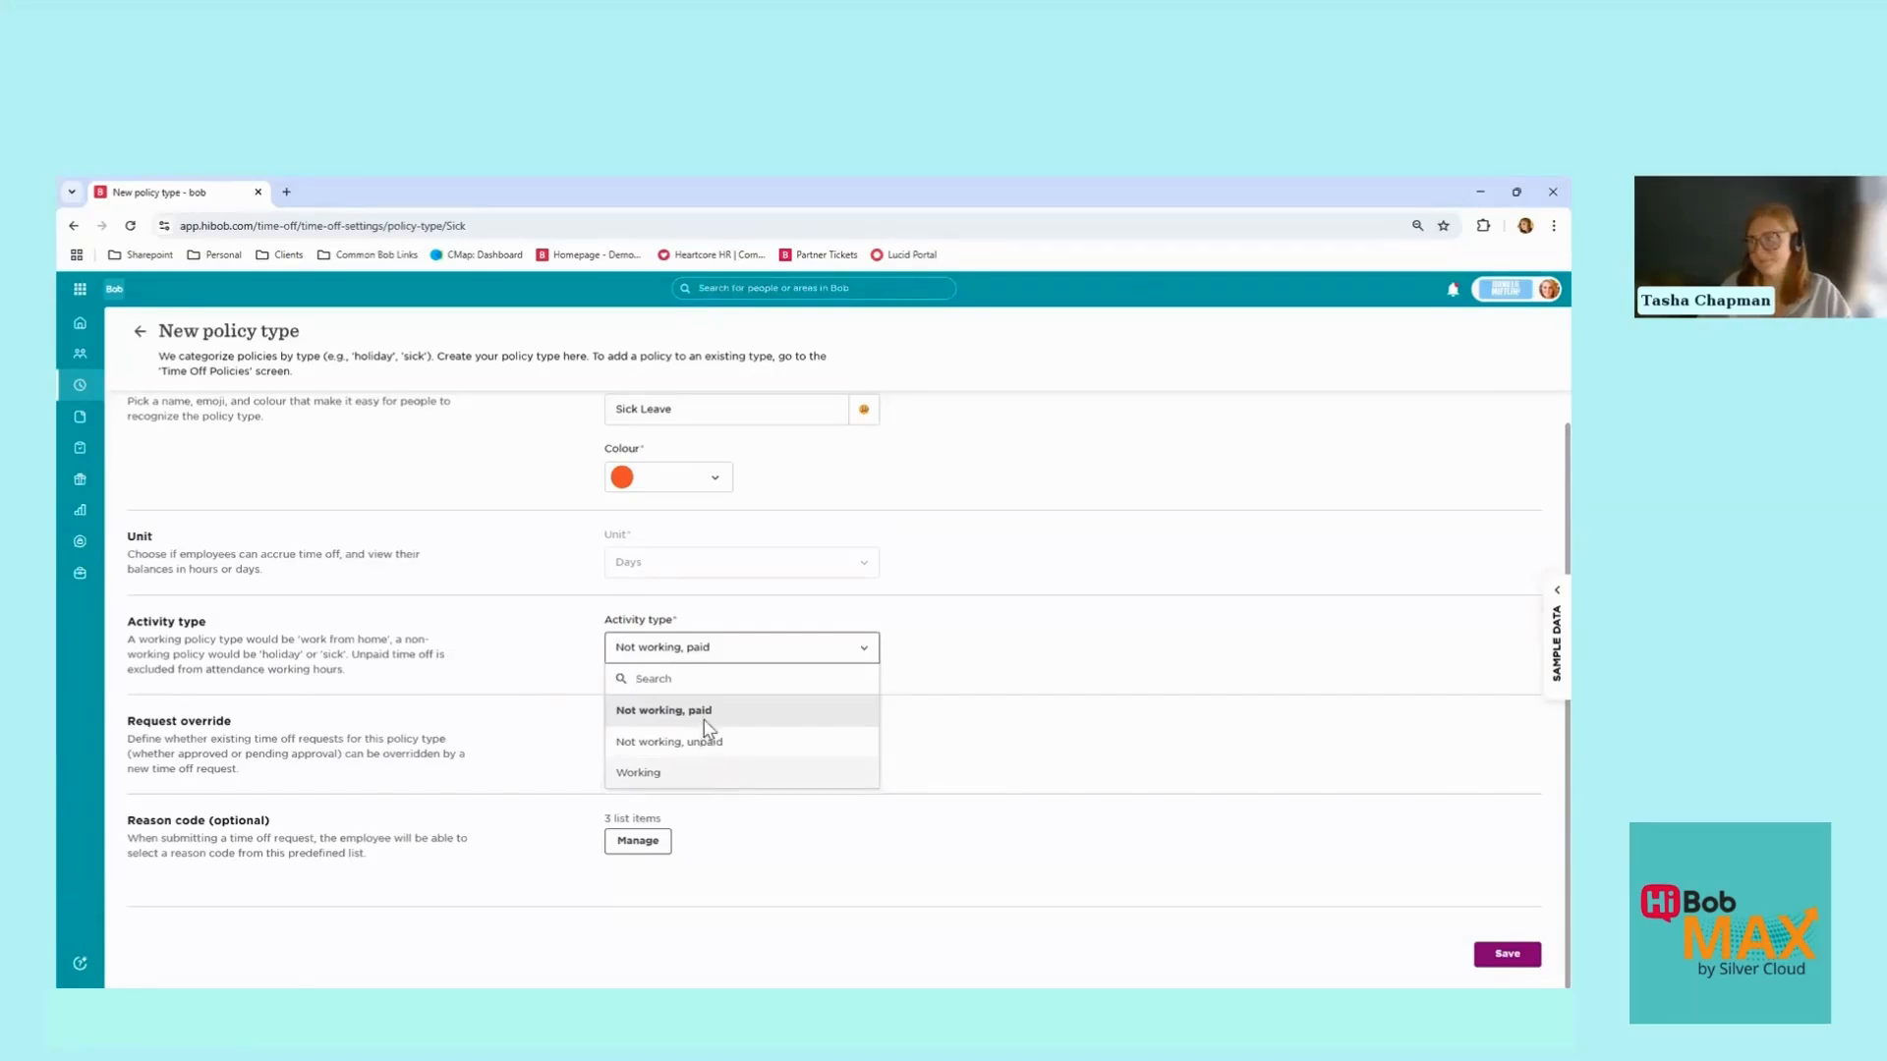
Step: Dismiss the activity type list without changing the Not working, paid value
{"action": "left_click", "coordinate": [523, 657]}
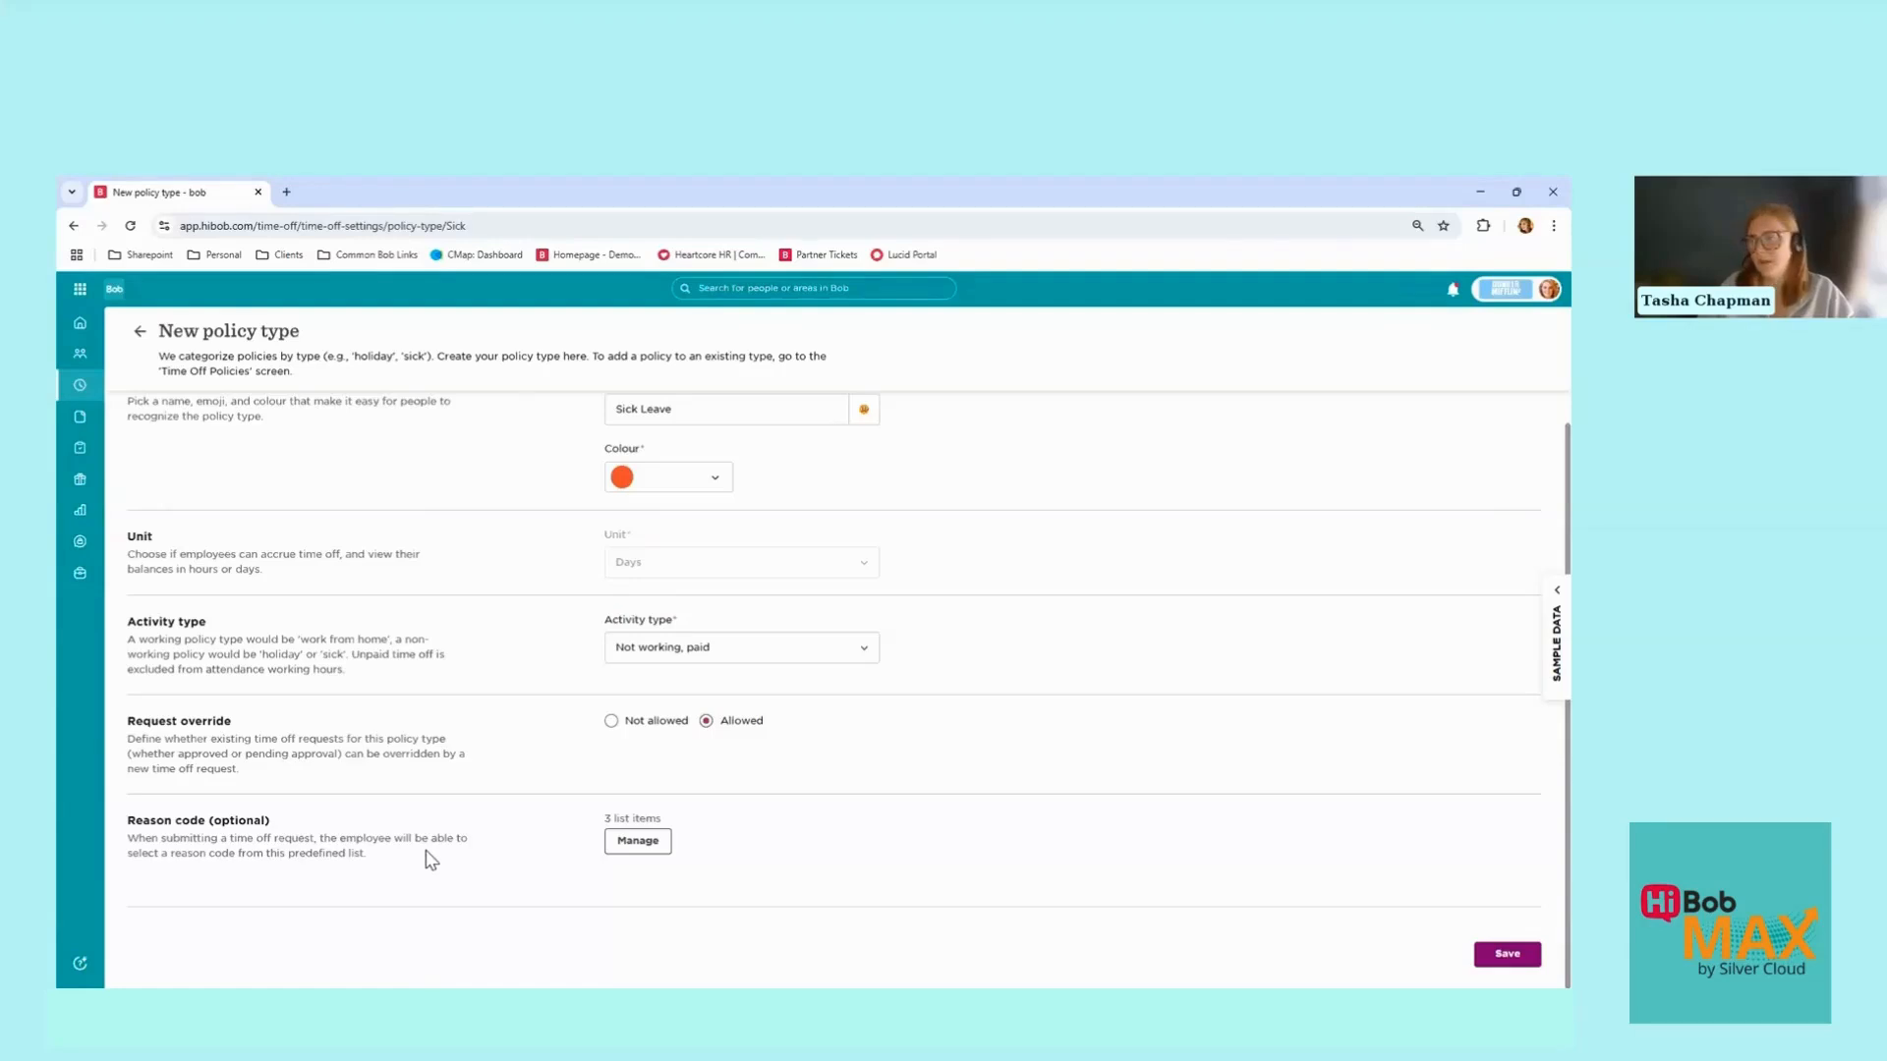
Step: Add the reason code 'Arm/Leg Pain' to Sick Leave's list and save the policy type
{"action": "left_click", "coordinate": [639, 842]}
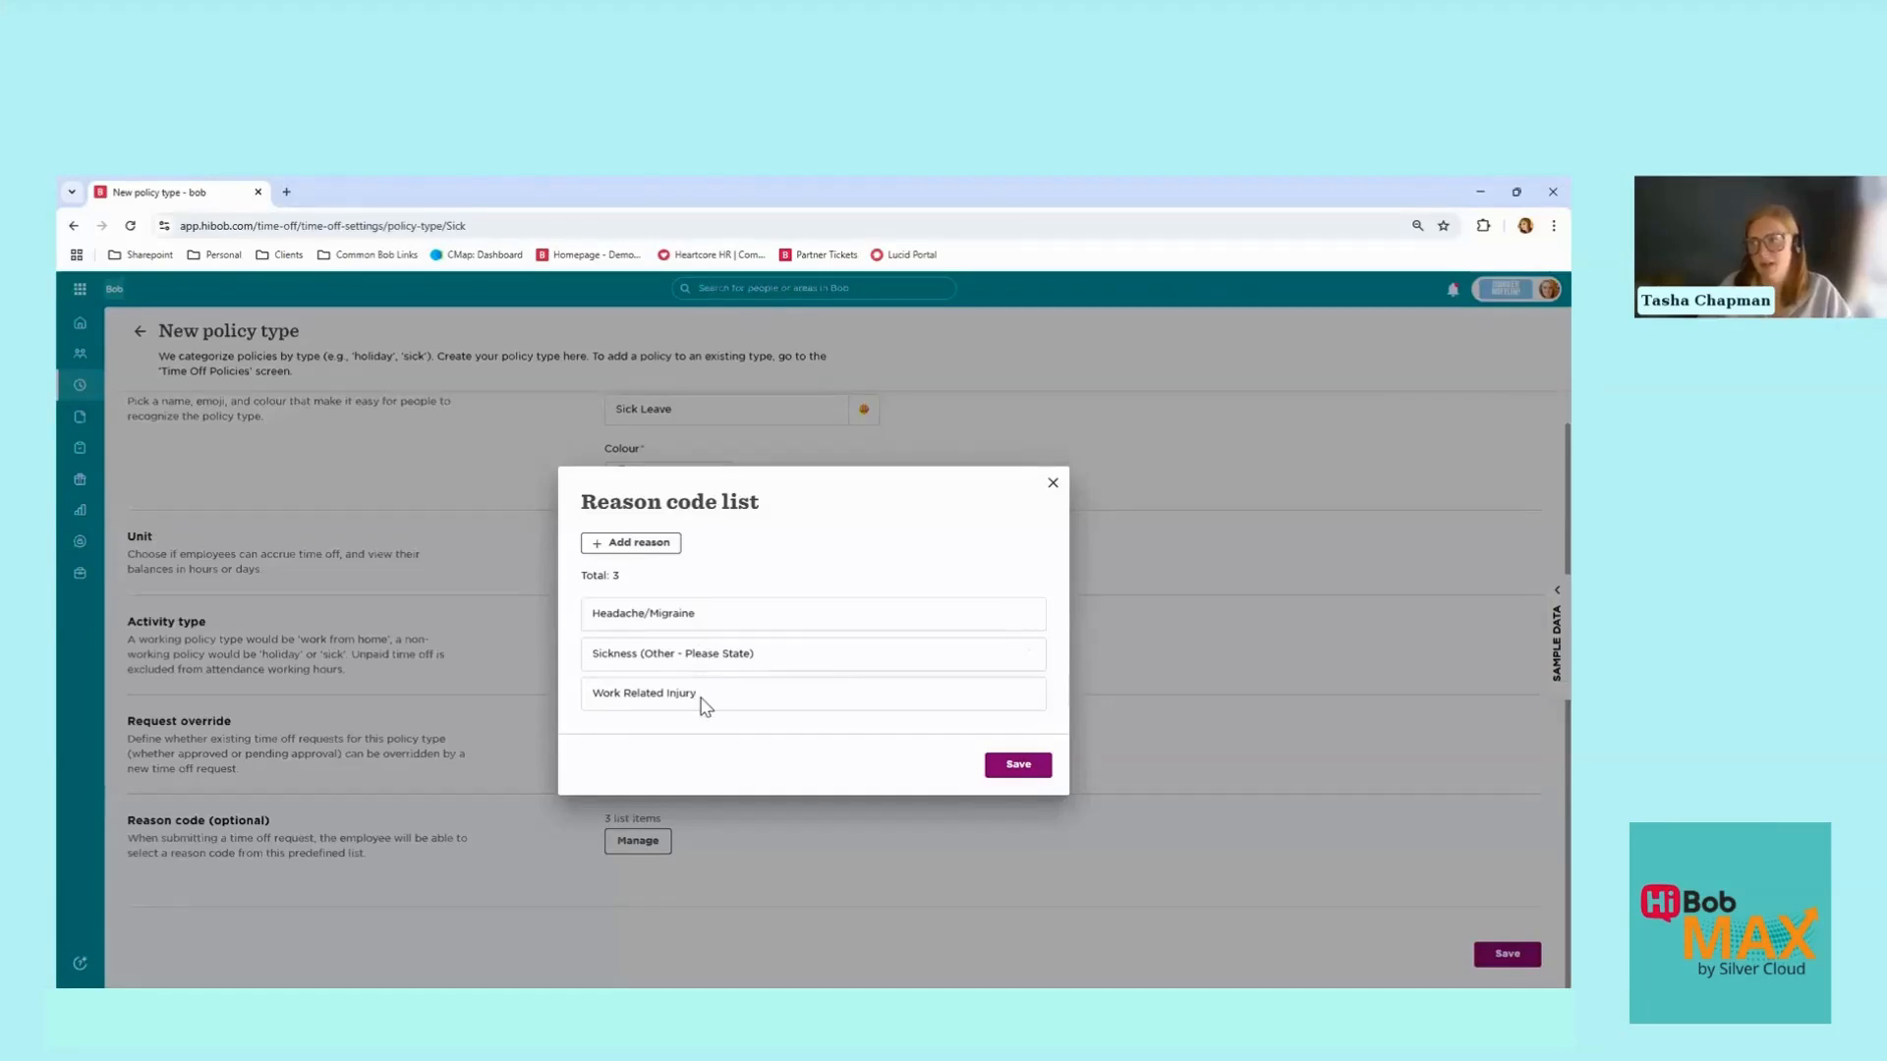
{"action": "left_click", "coordinate": [654, 551]}
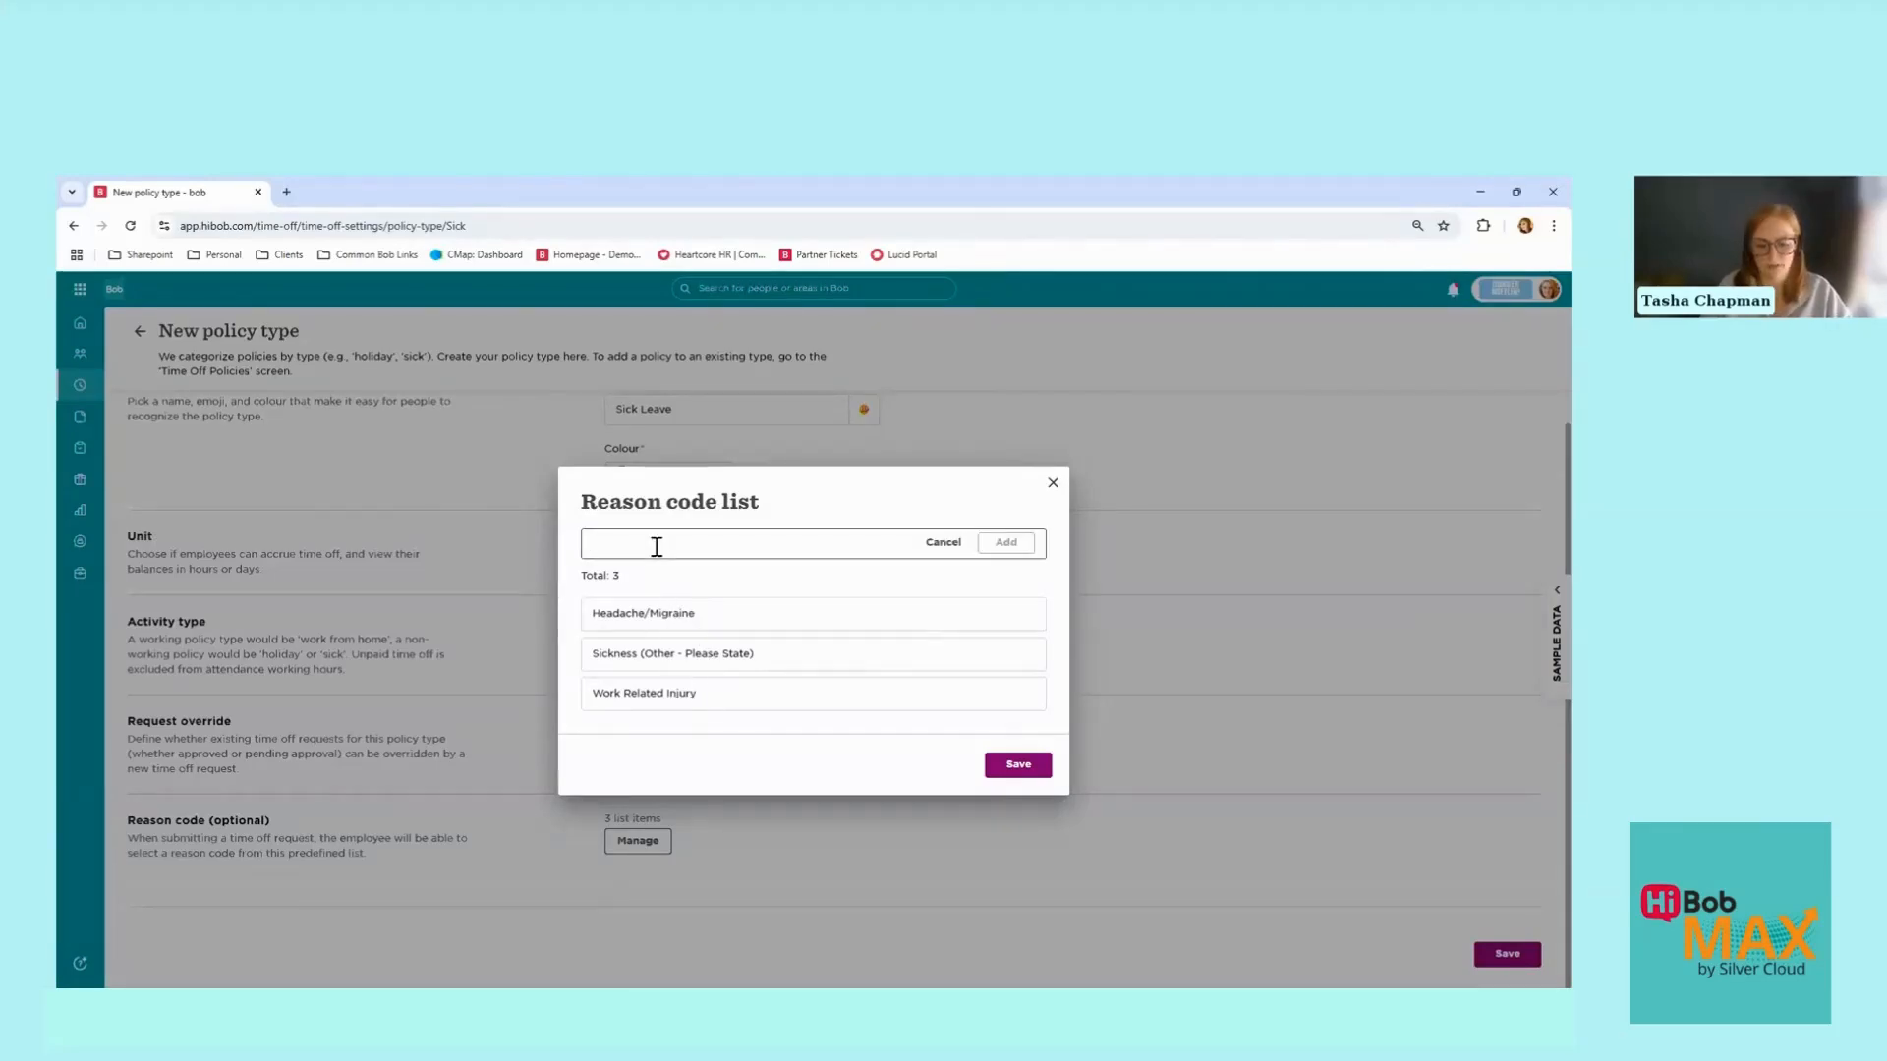
{"action": "type", "text": "Arm/Leg Pain"}
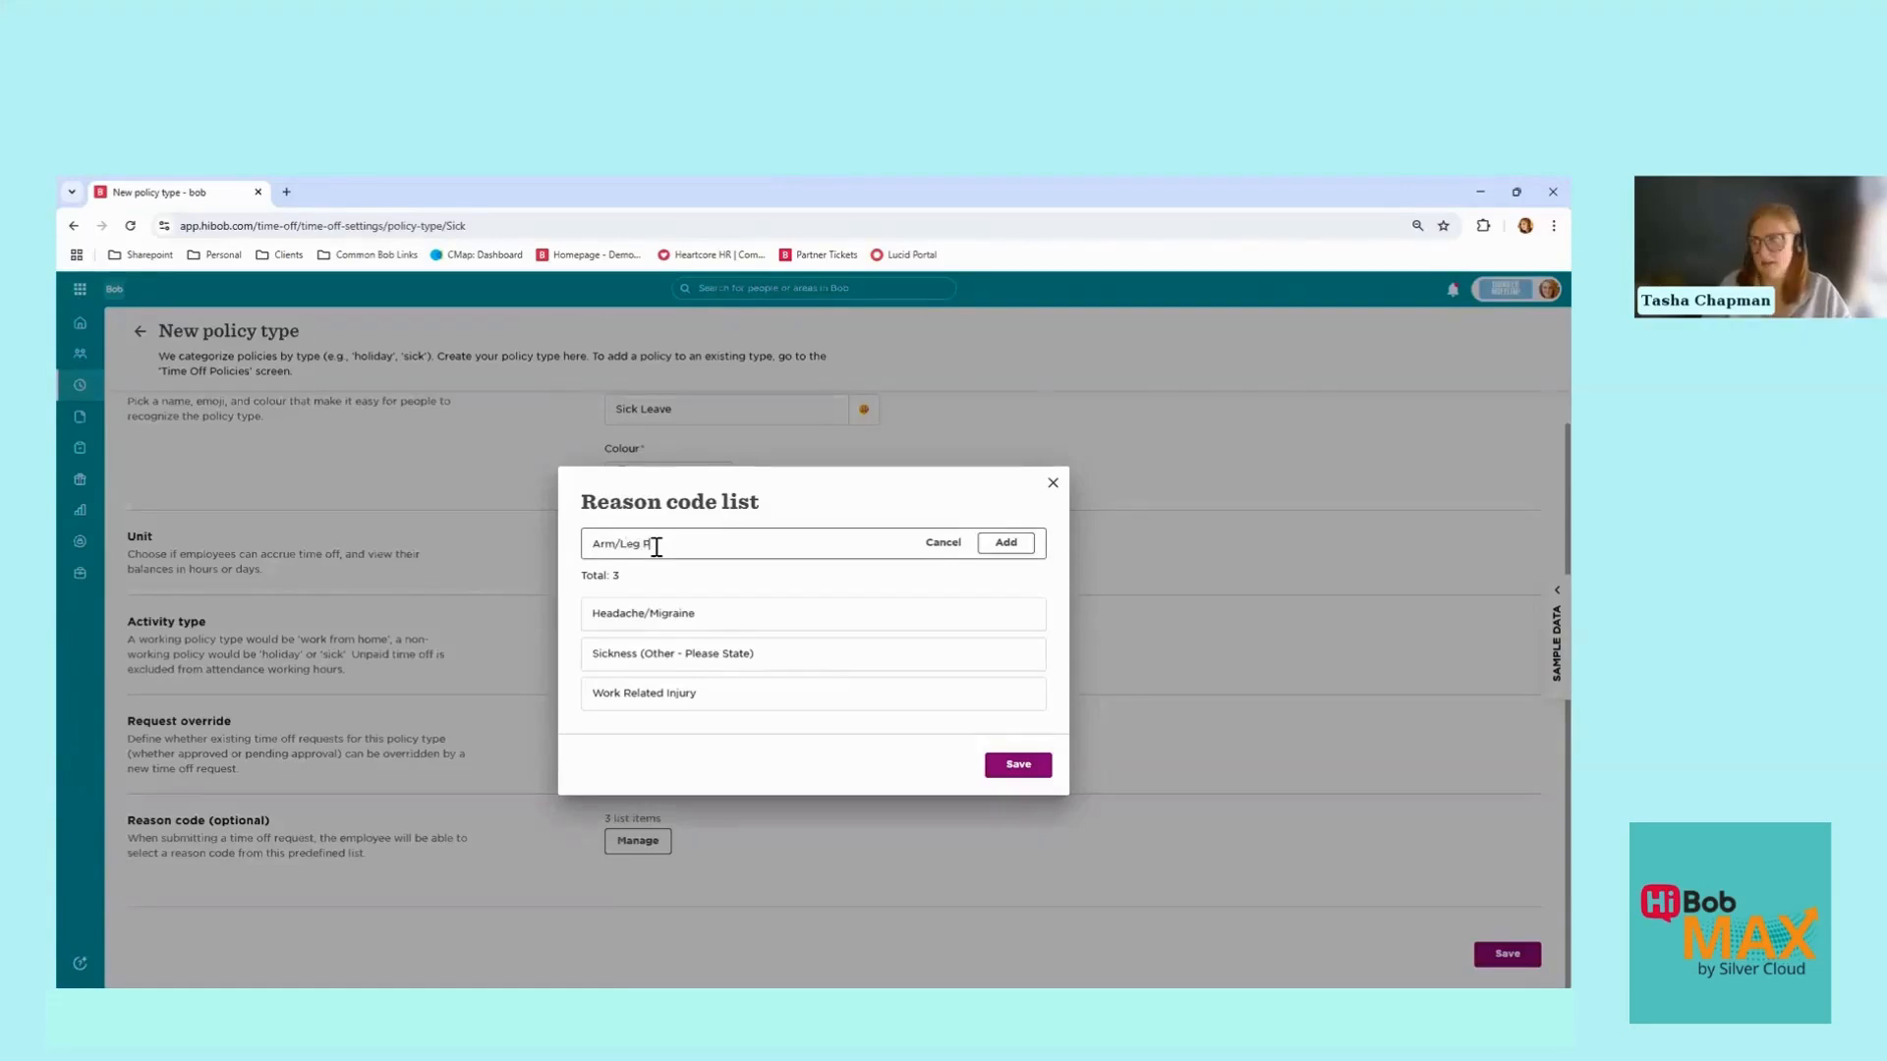
{"action": "left_click", "coordinate": [1024, 551]}
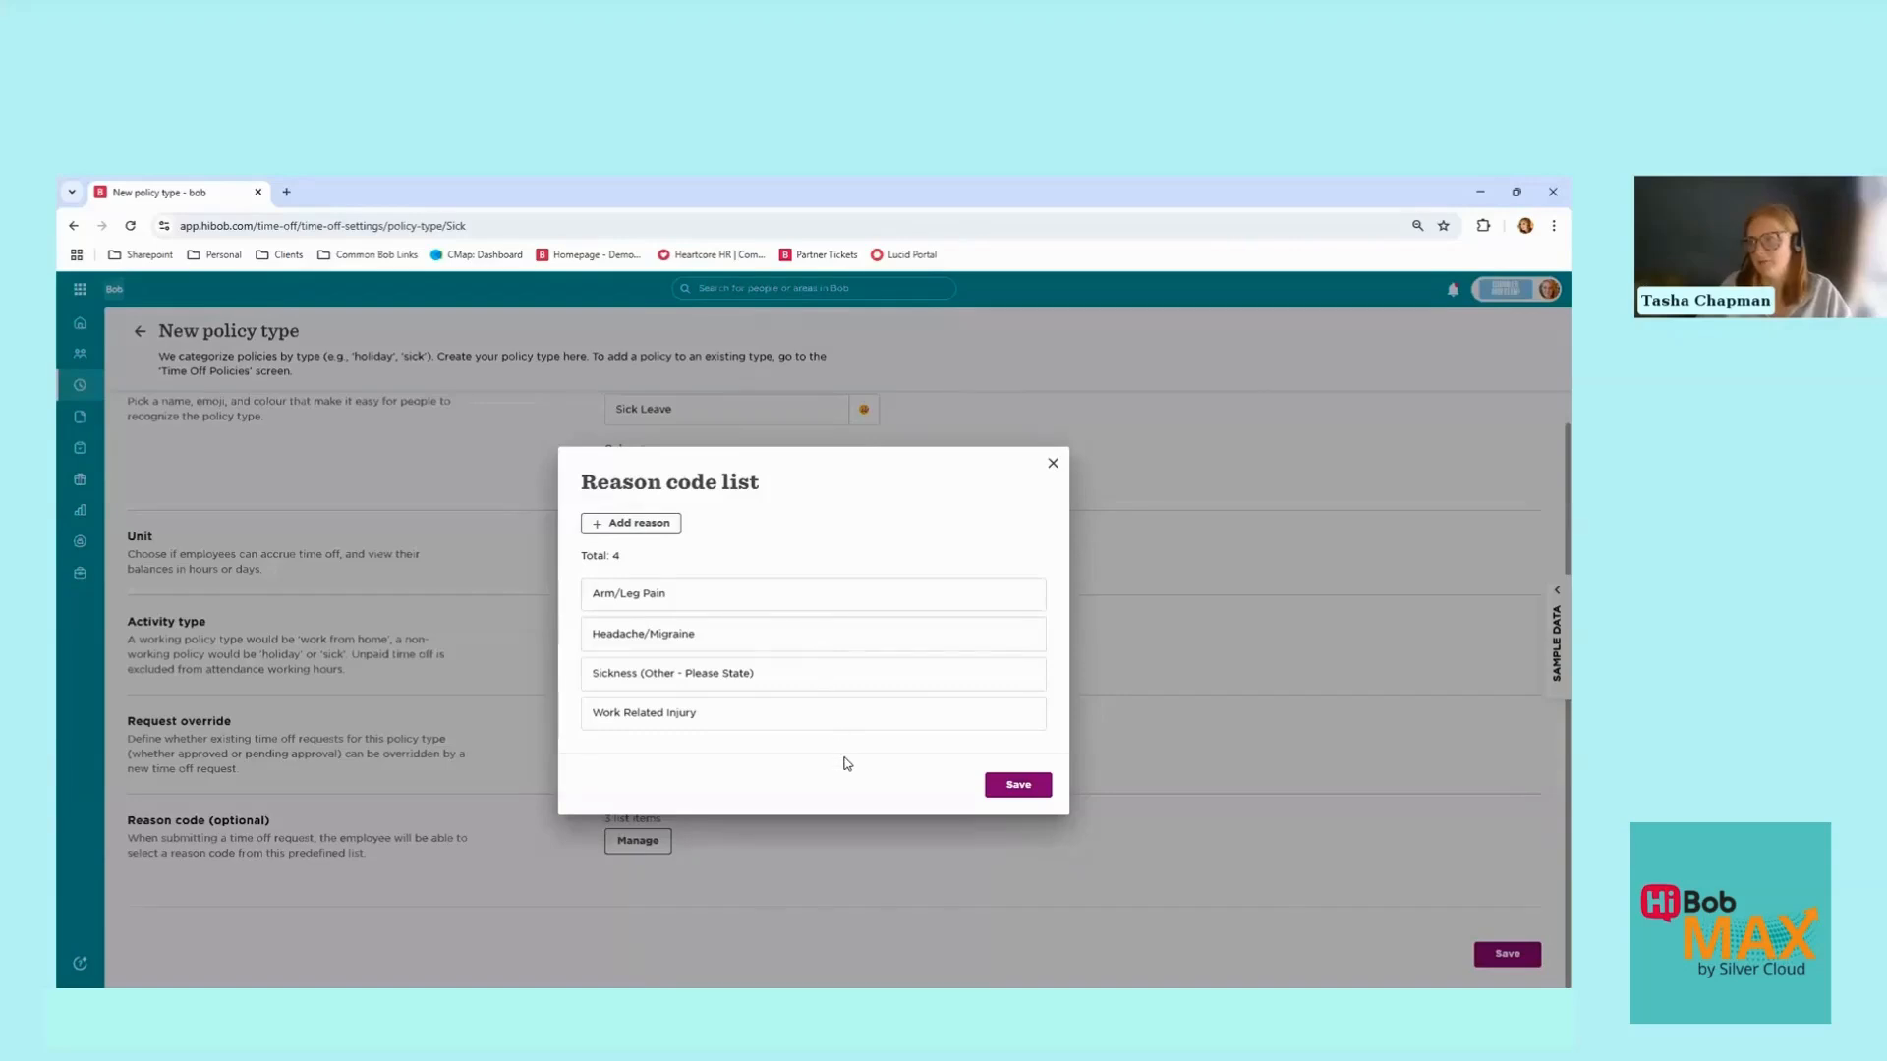
{"action": "left_click", "coordinate": [1027, 784]}
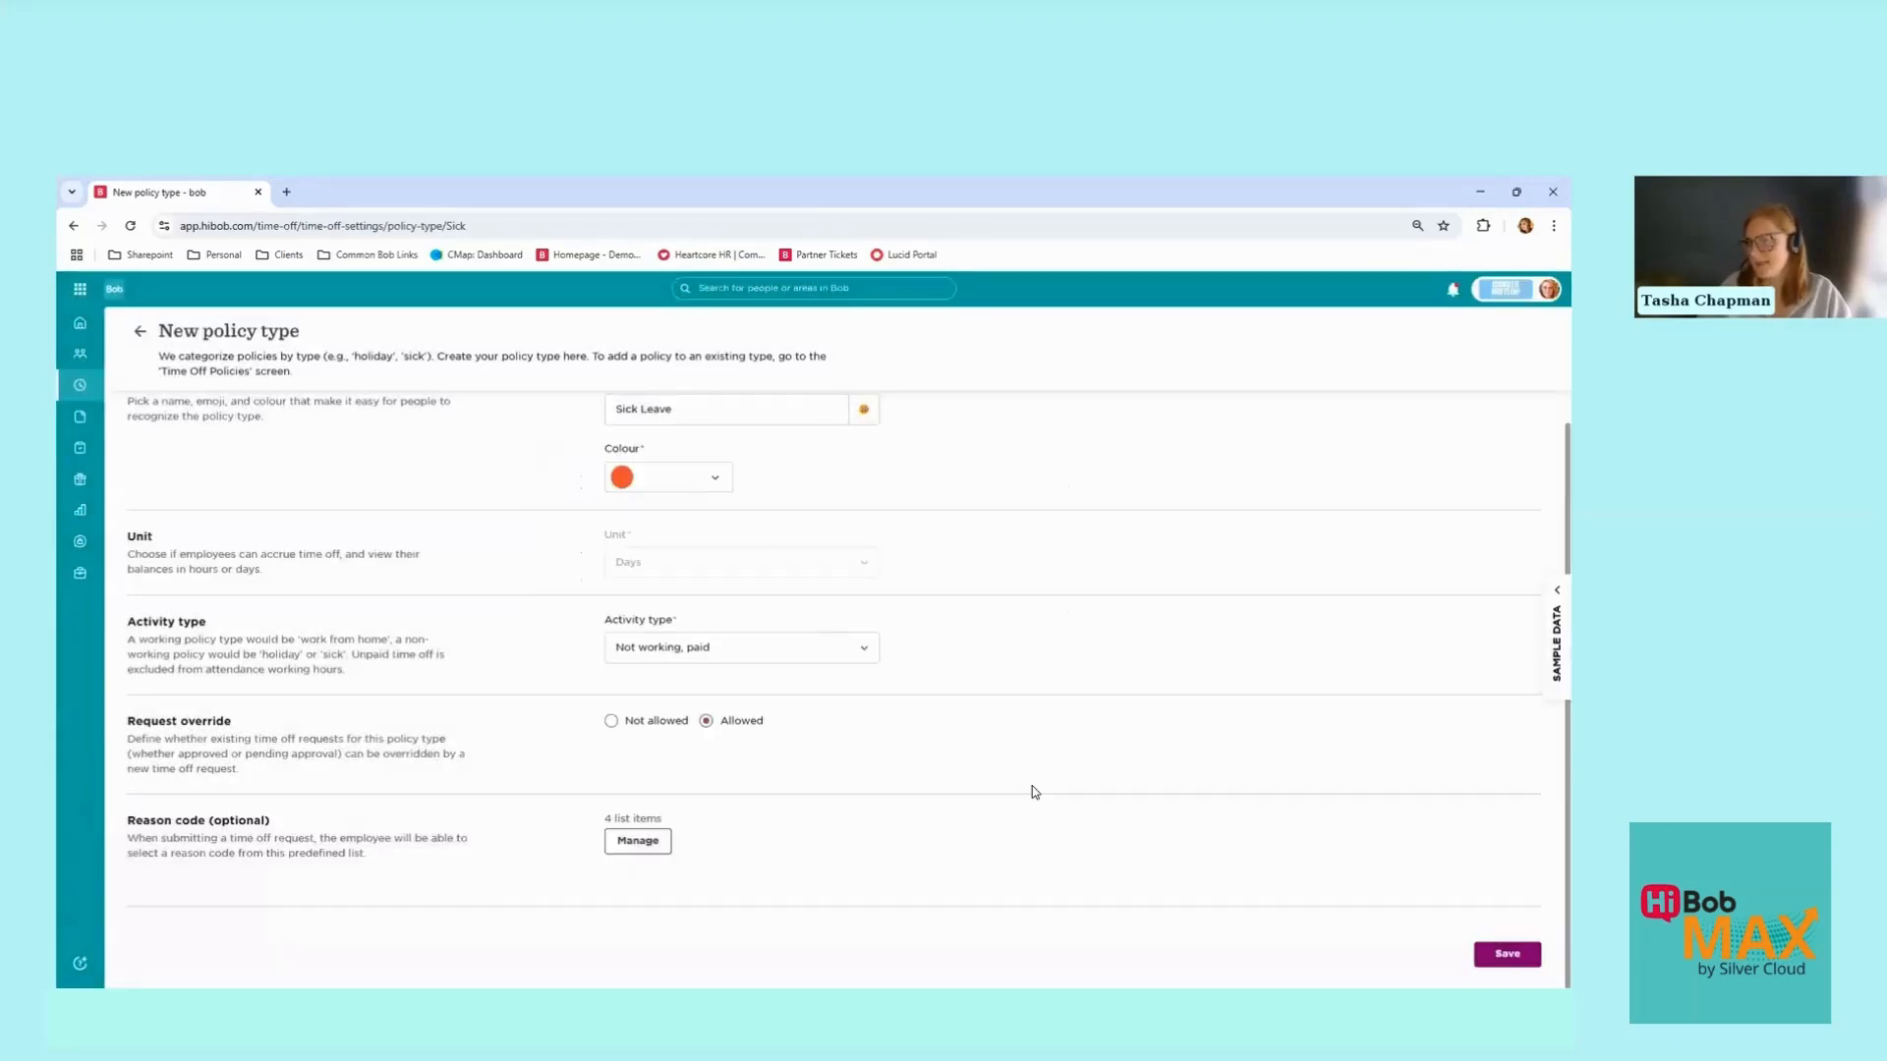
{"action": "left_click", "coordinate": [1534, 966]}
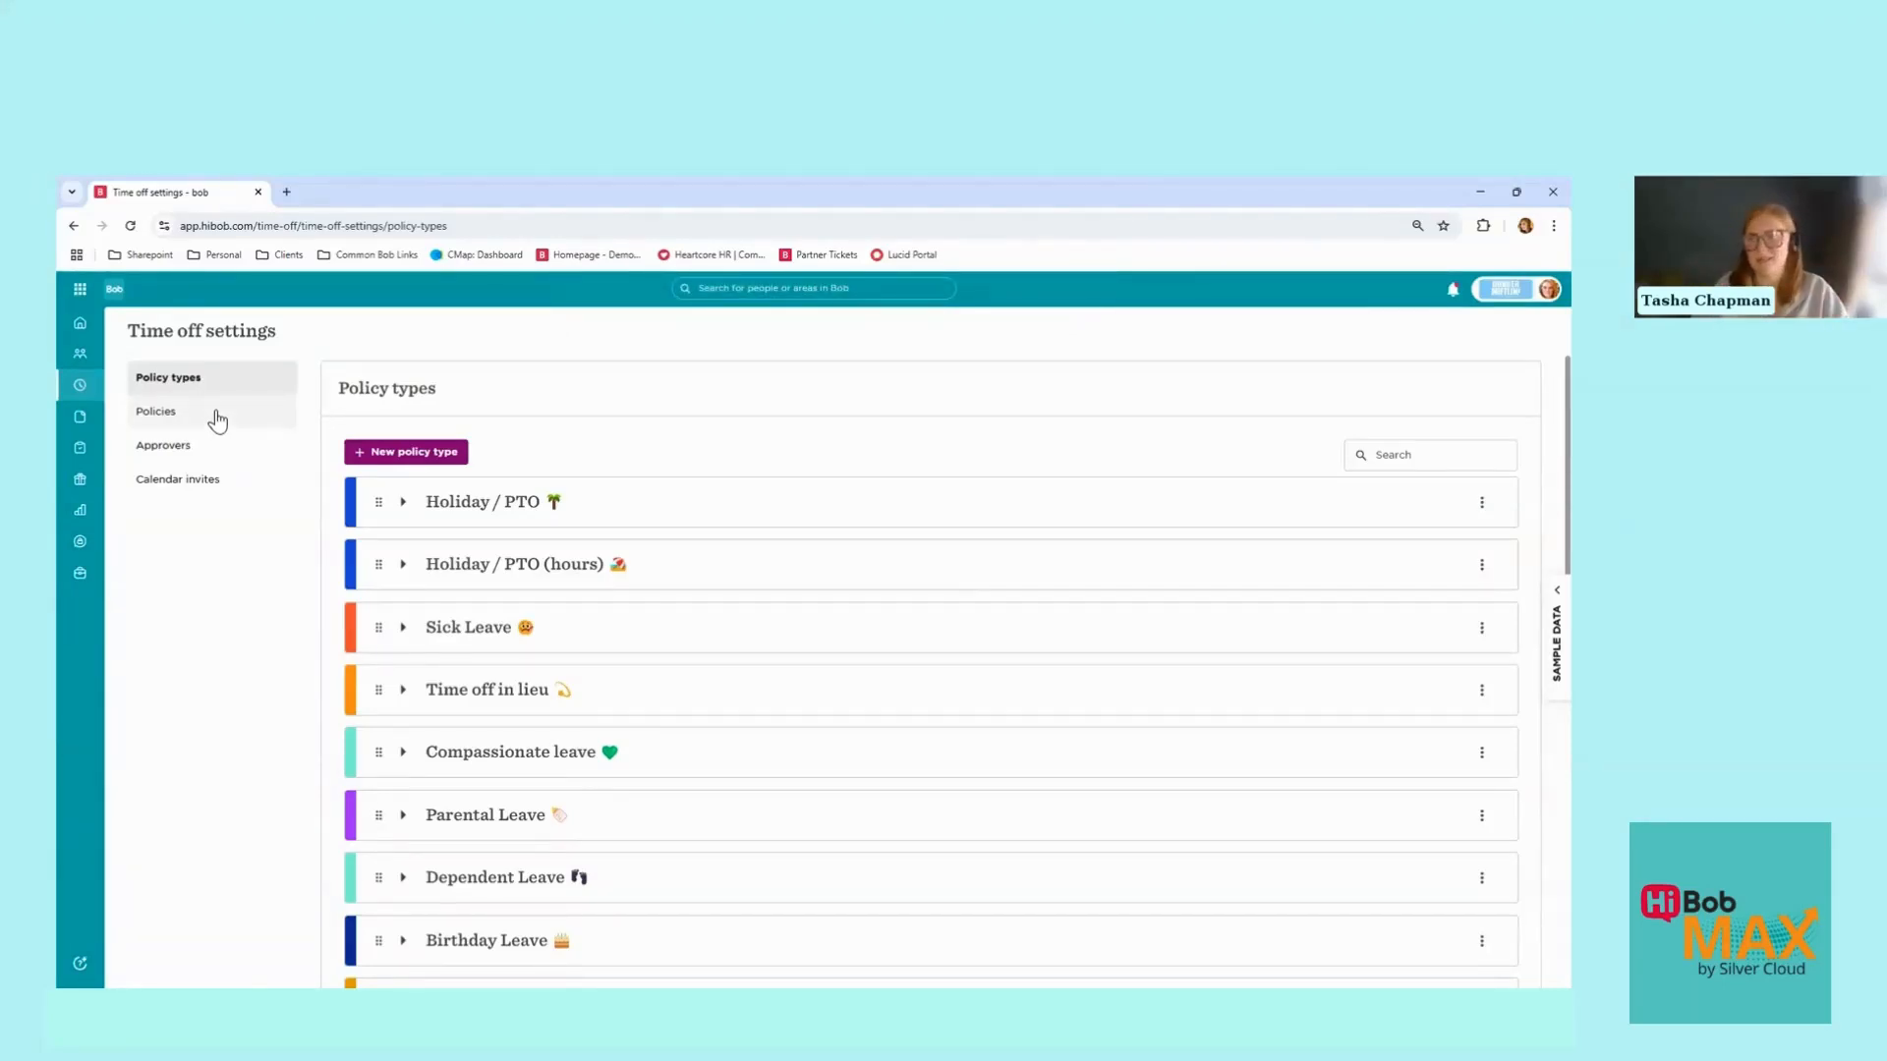
Step: Open the Policies list and search 'rtw' to show only the RTW Sickness policy
{"action": "left_click", "coordinate": [217, 422]}
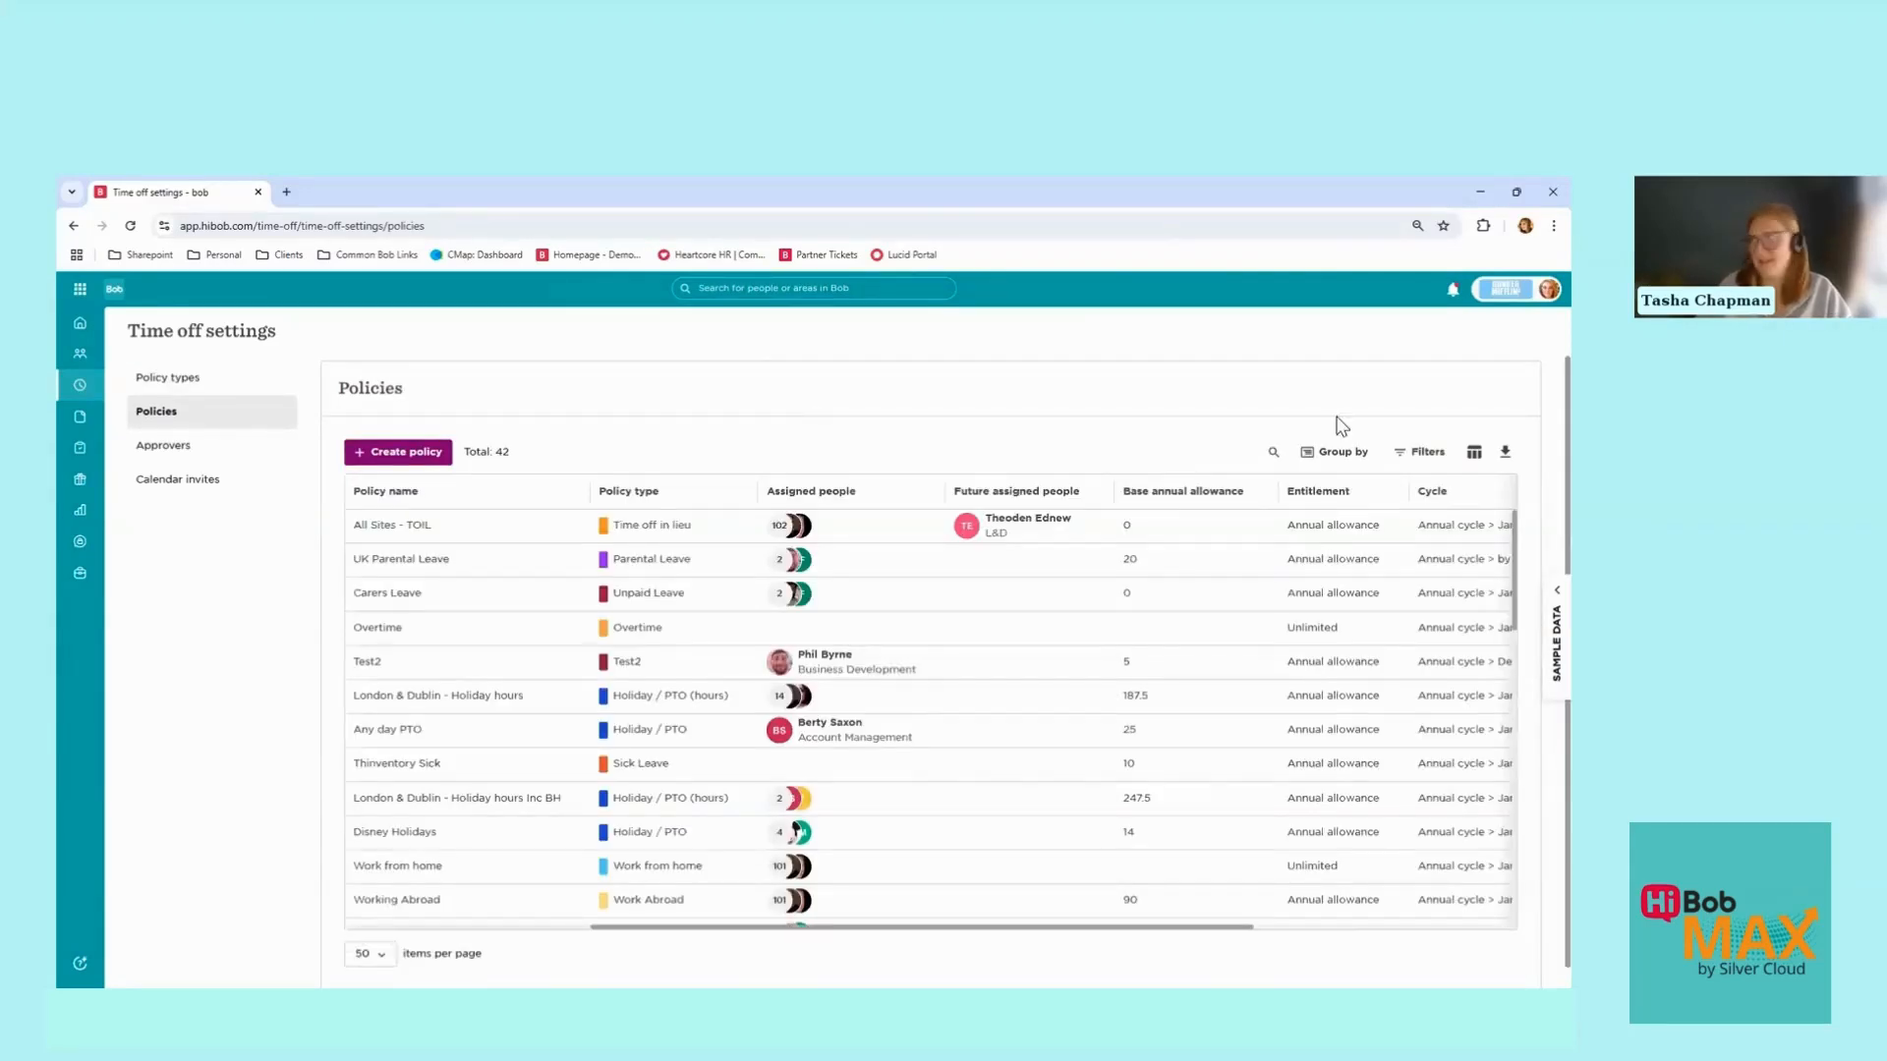
{"action": "left_click", "coordinate": [1270, 455]}
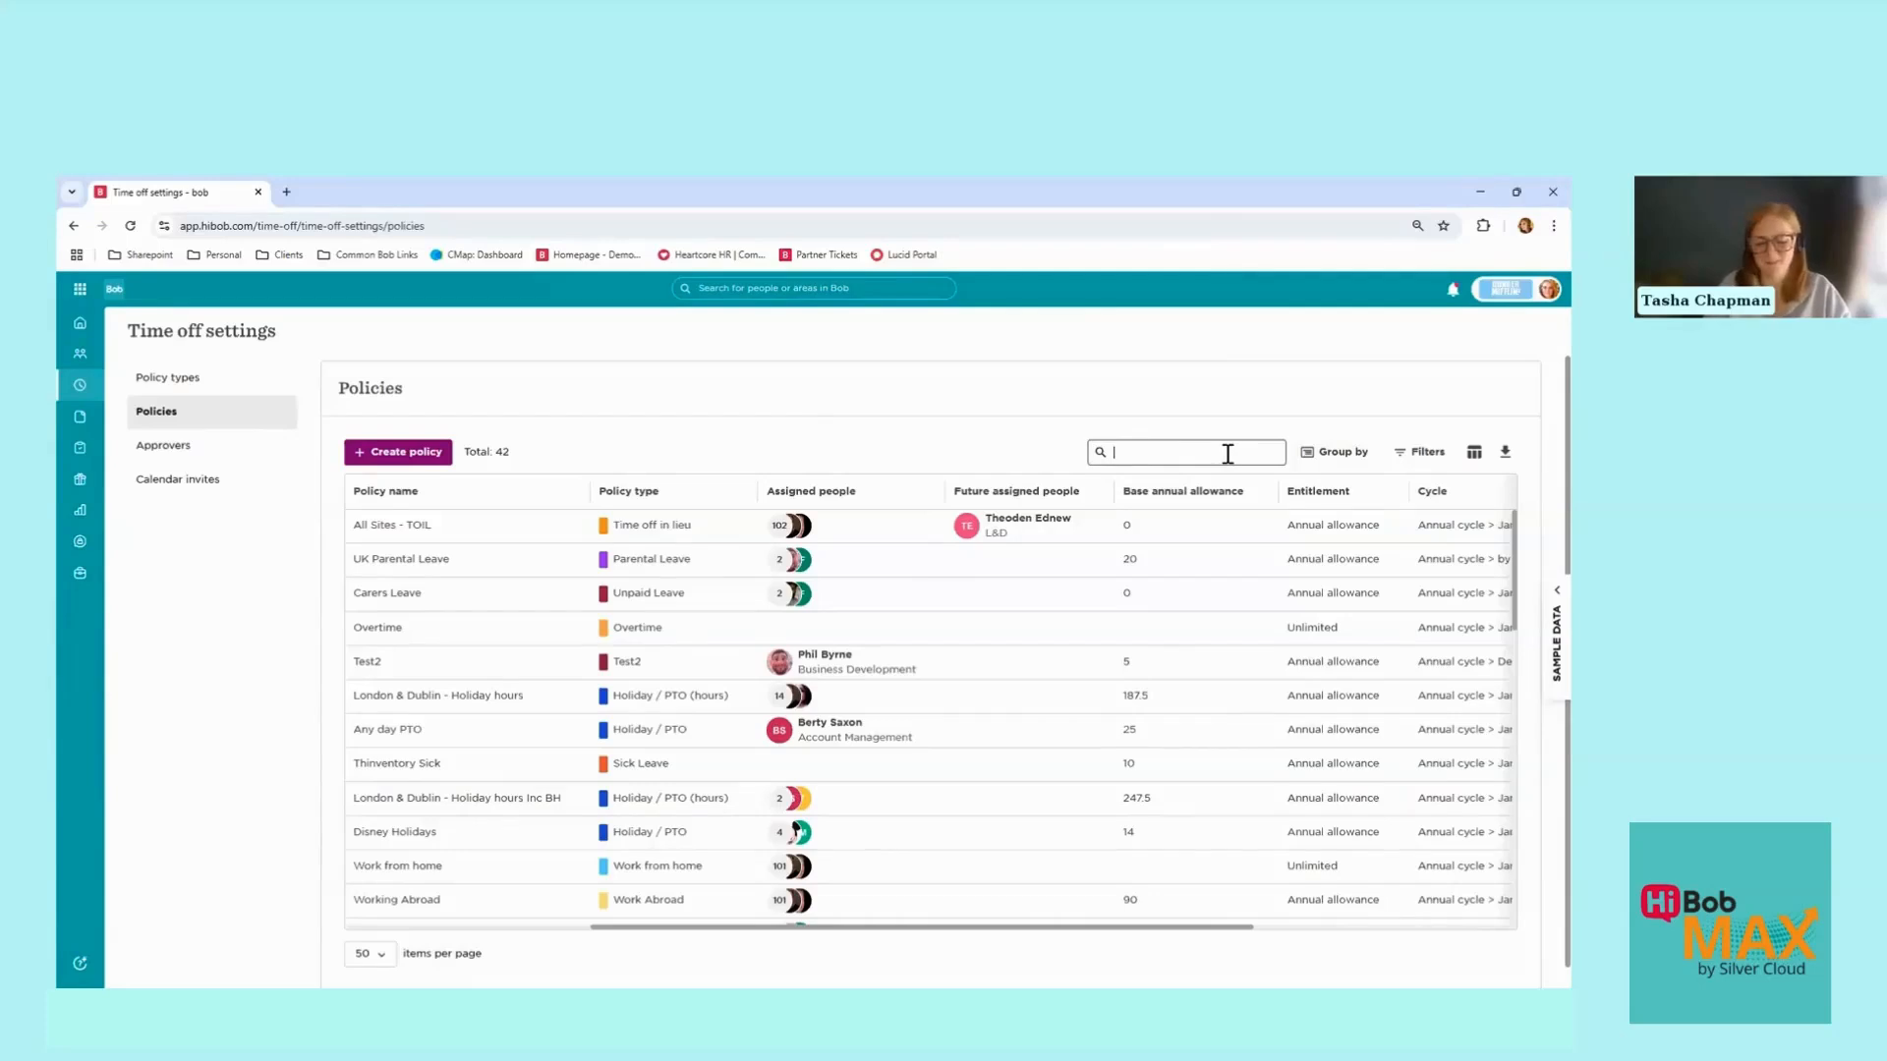
{"action": "type", "text": "ret"}
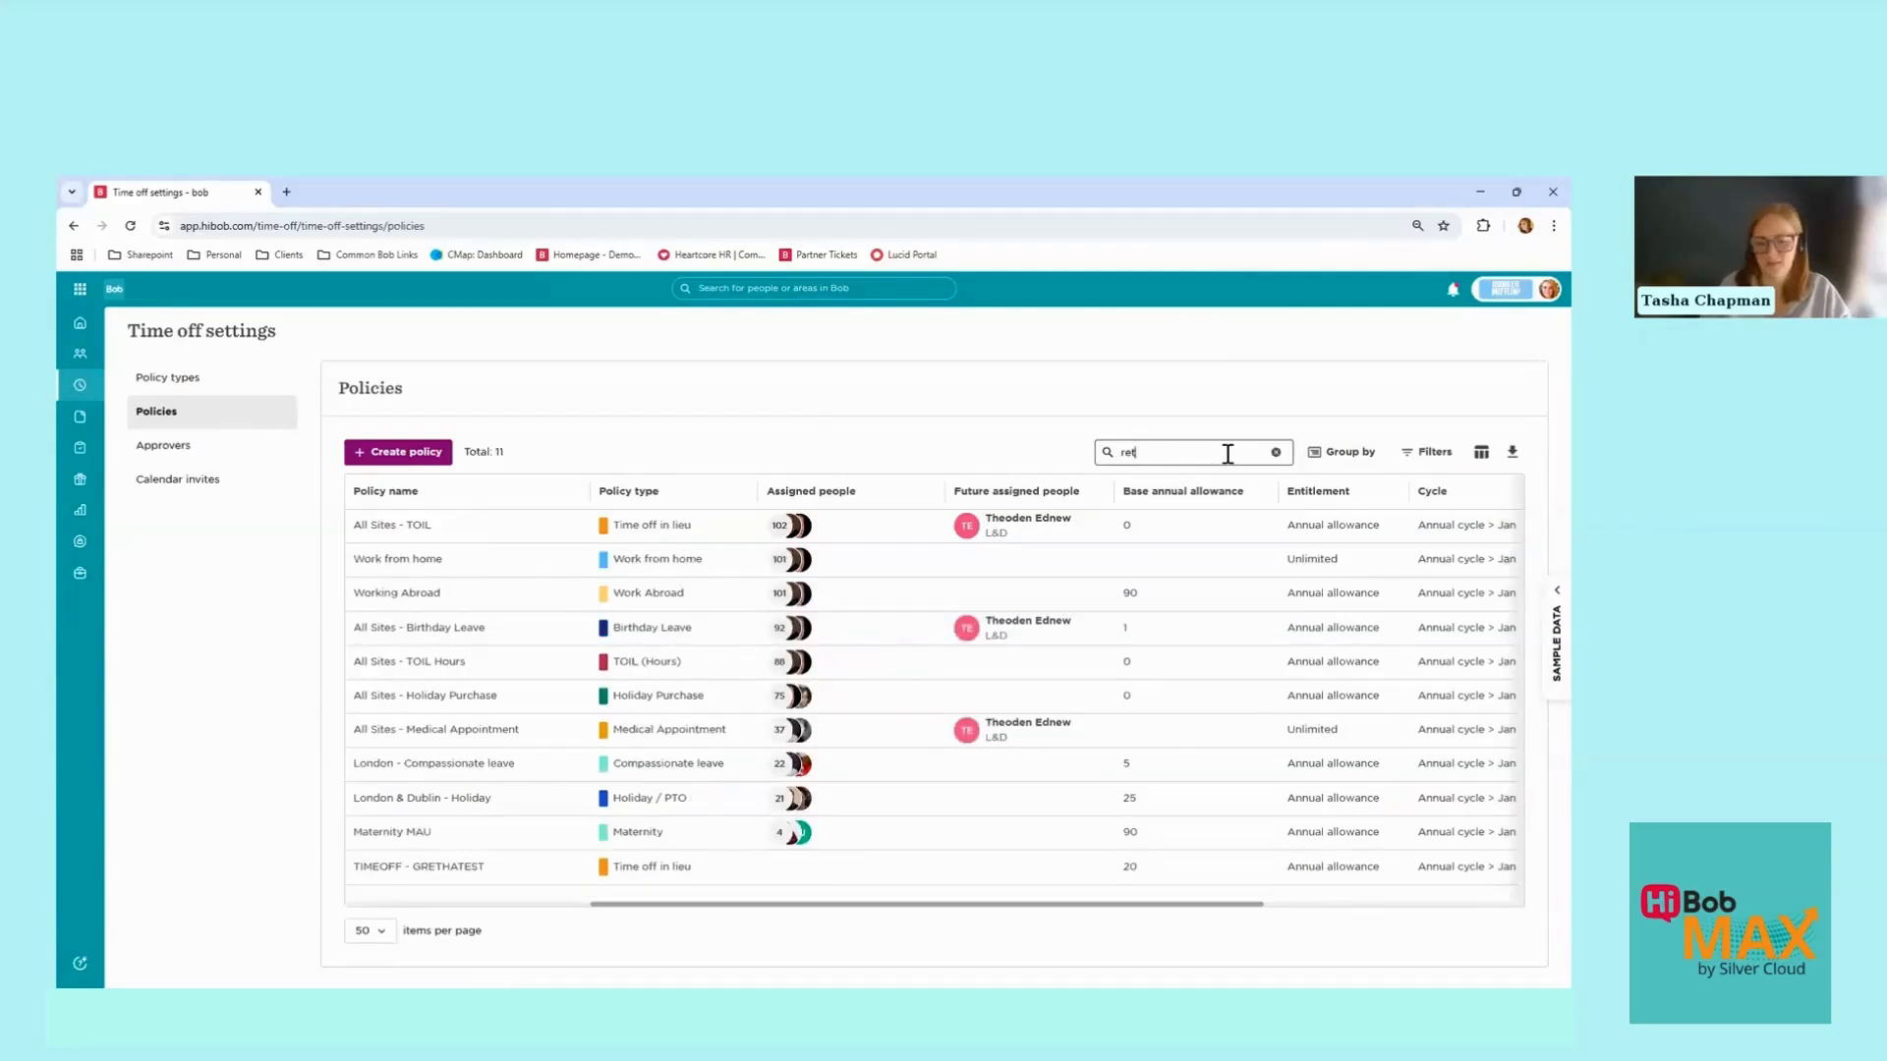
{"action": "type", "text": "ur"}
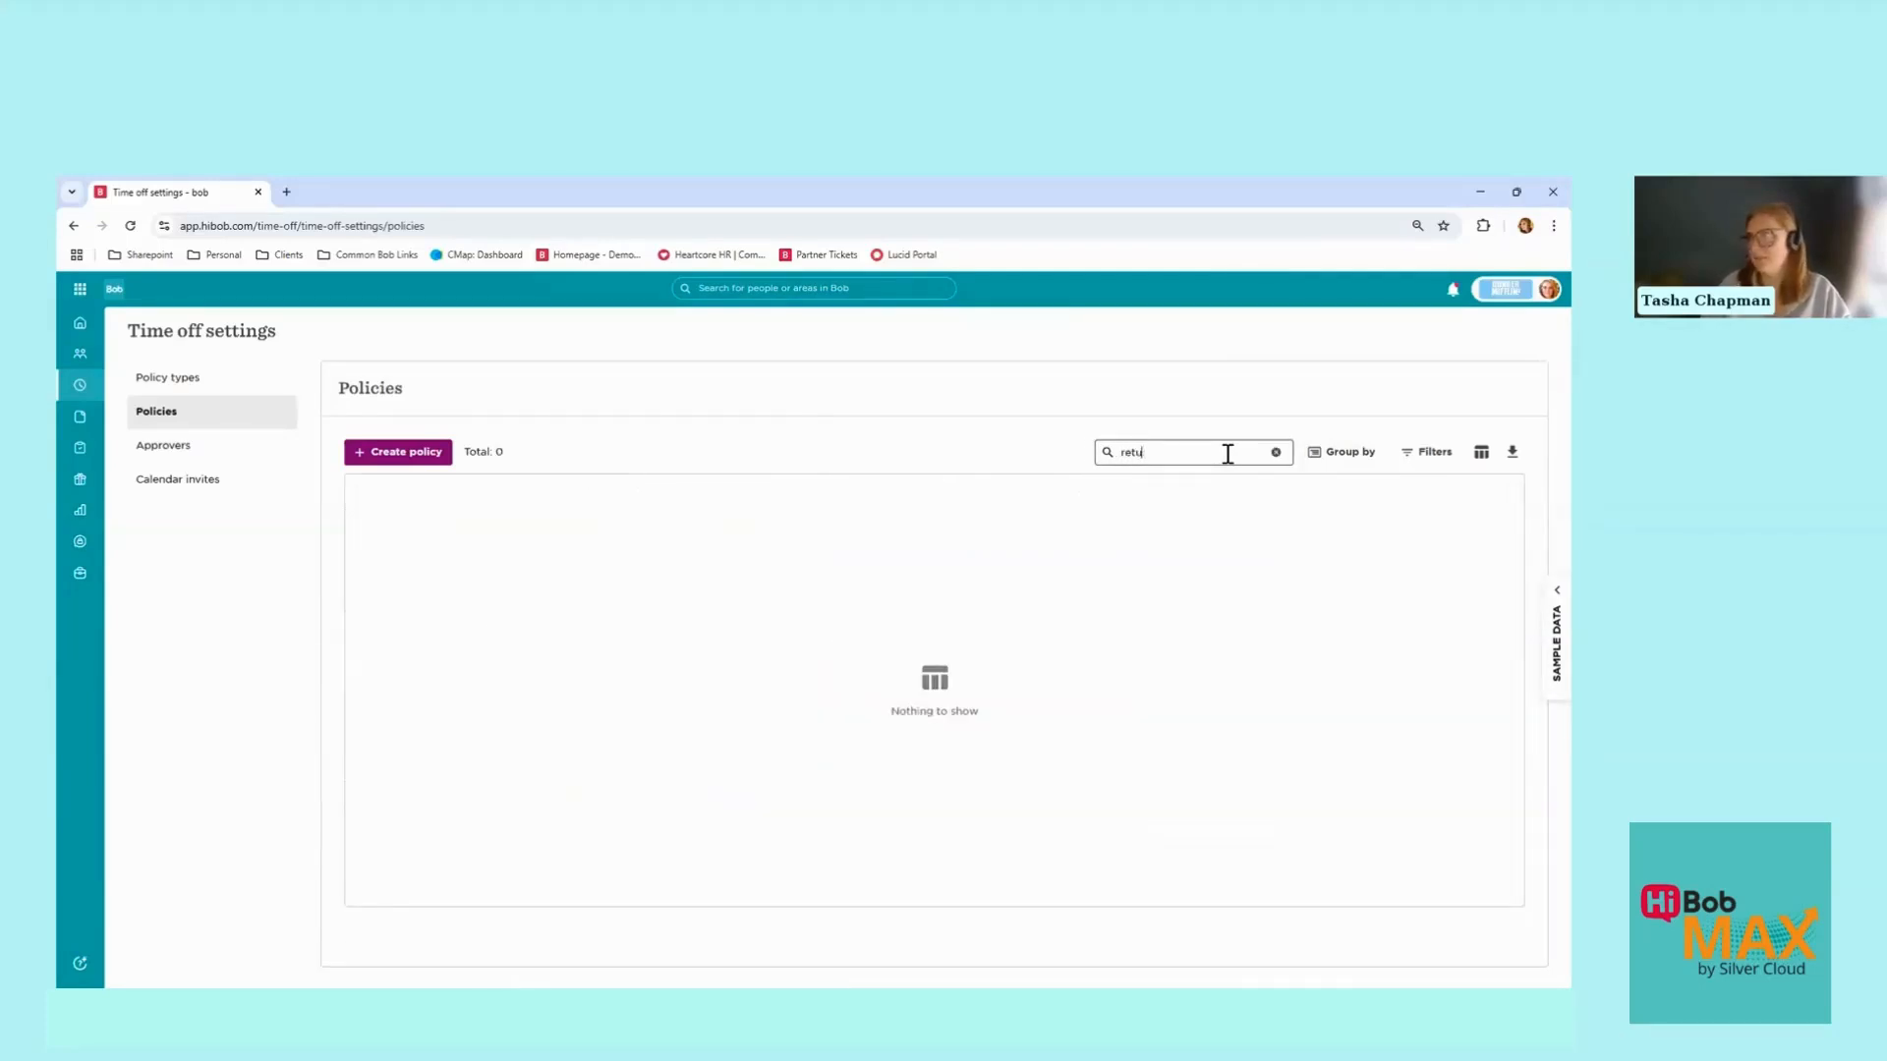
{"action": "key", "text": "BackSpace"}
{"action": "key", "text": "BackSpace"}
{"action": "key", "text": "BackSpace"}
{"action": "type", "text": "tw"}
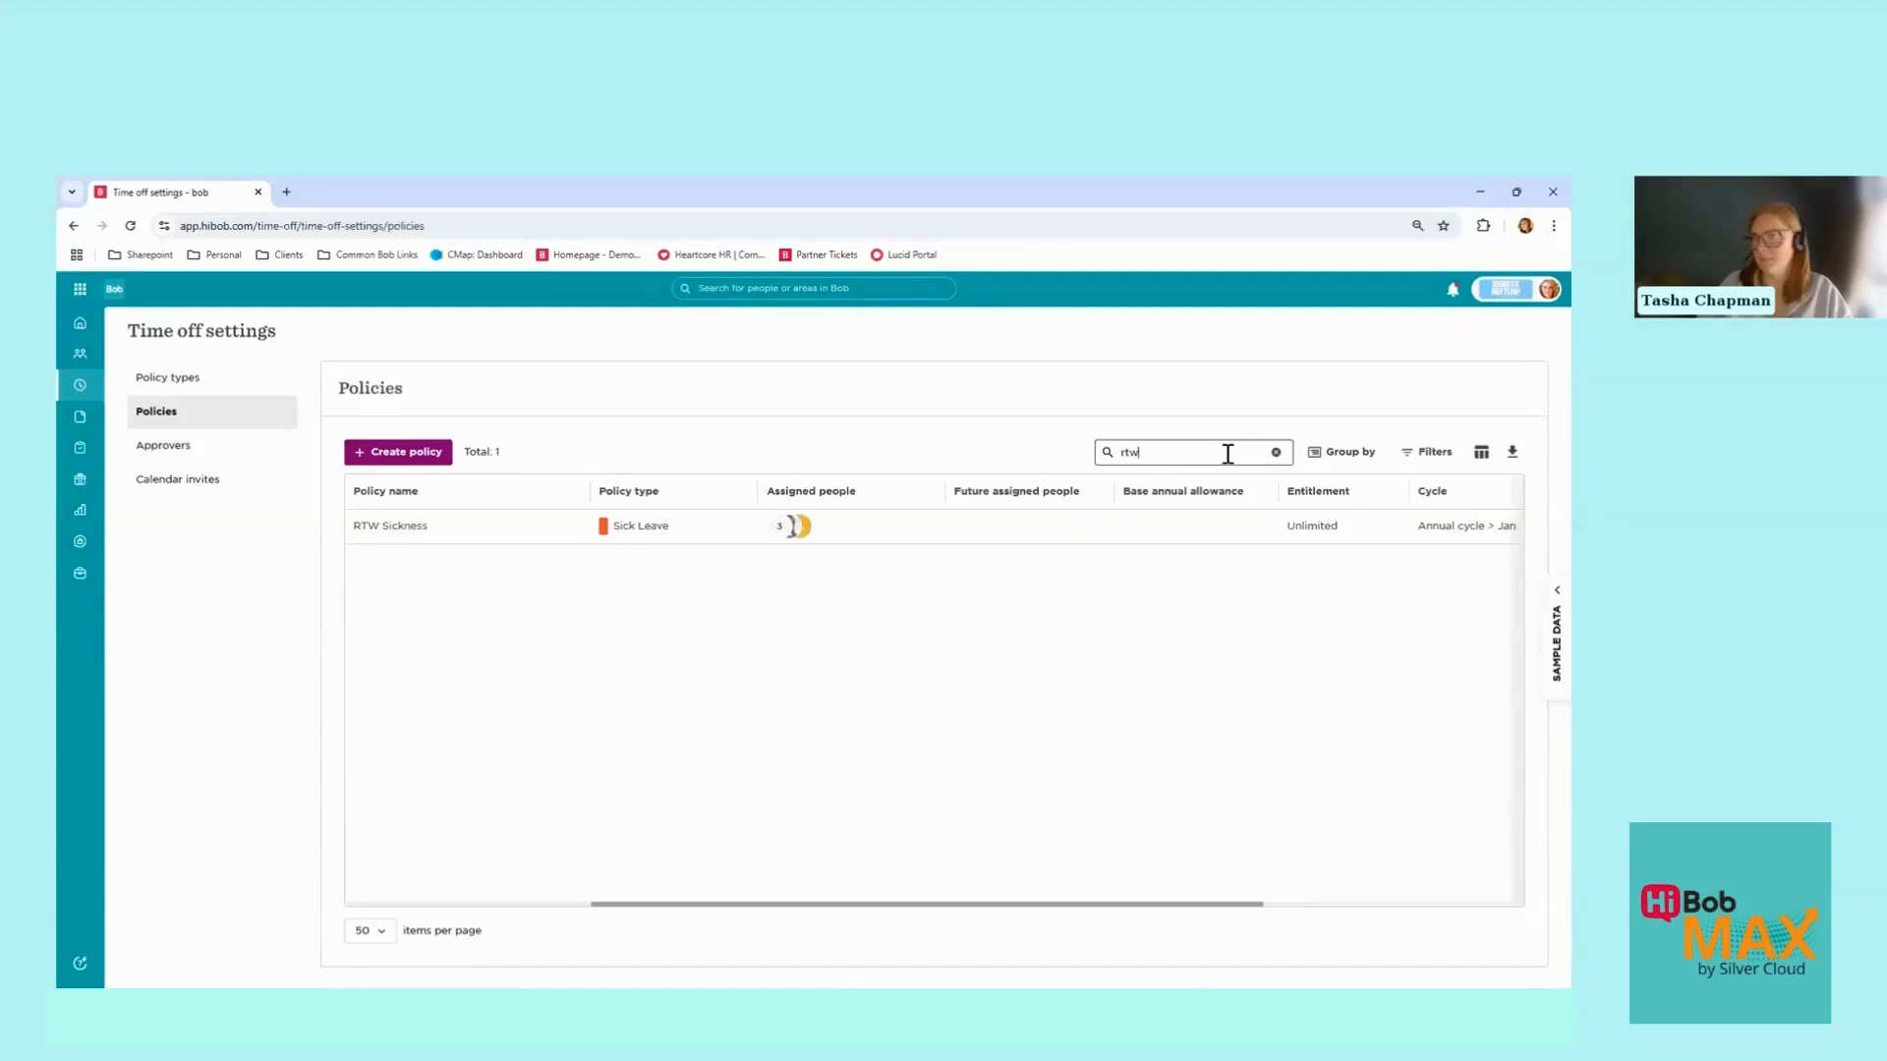
Step: Open the RTW Sickness policy and choose Edit from its Actions menu
{"action": "left_click", "coordinate": [612, 531]}
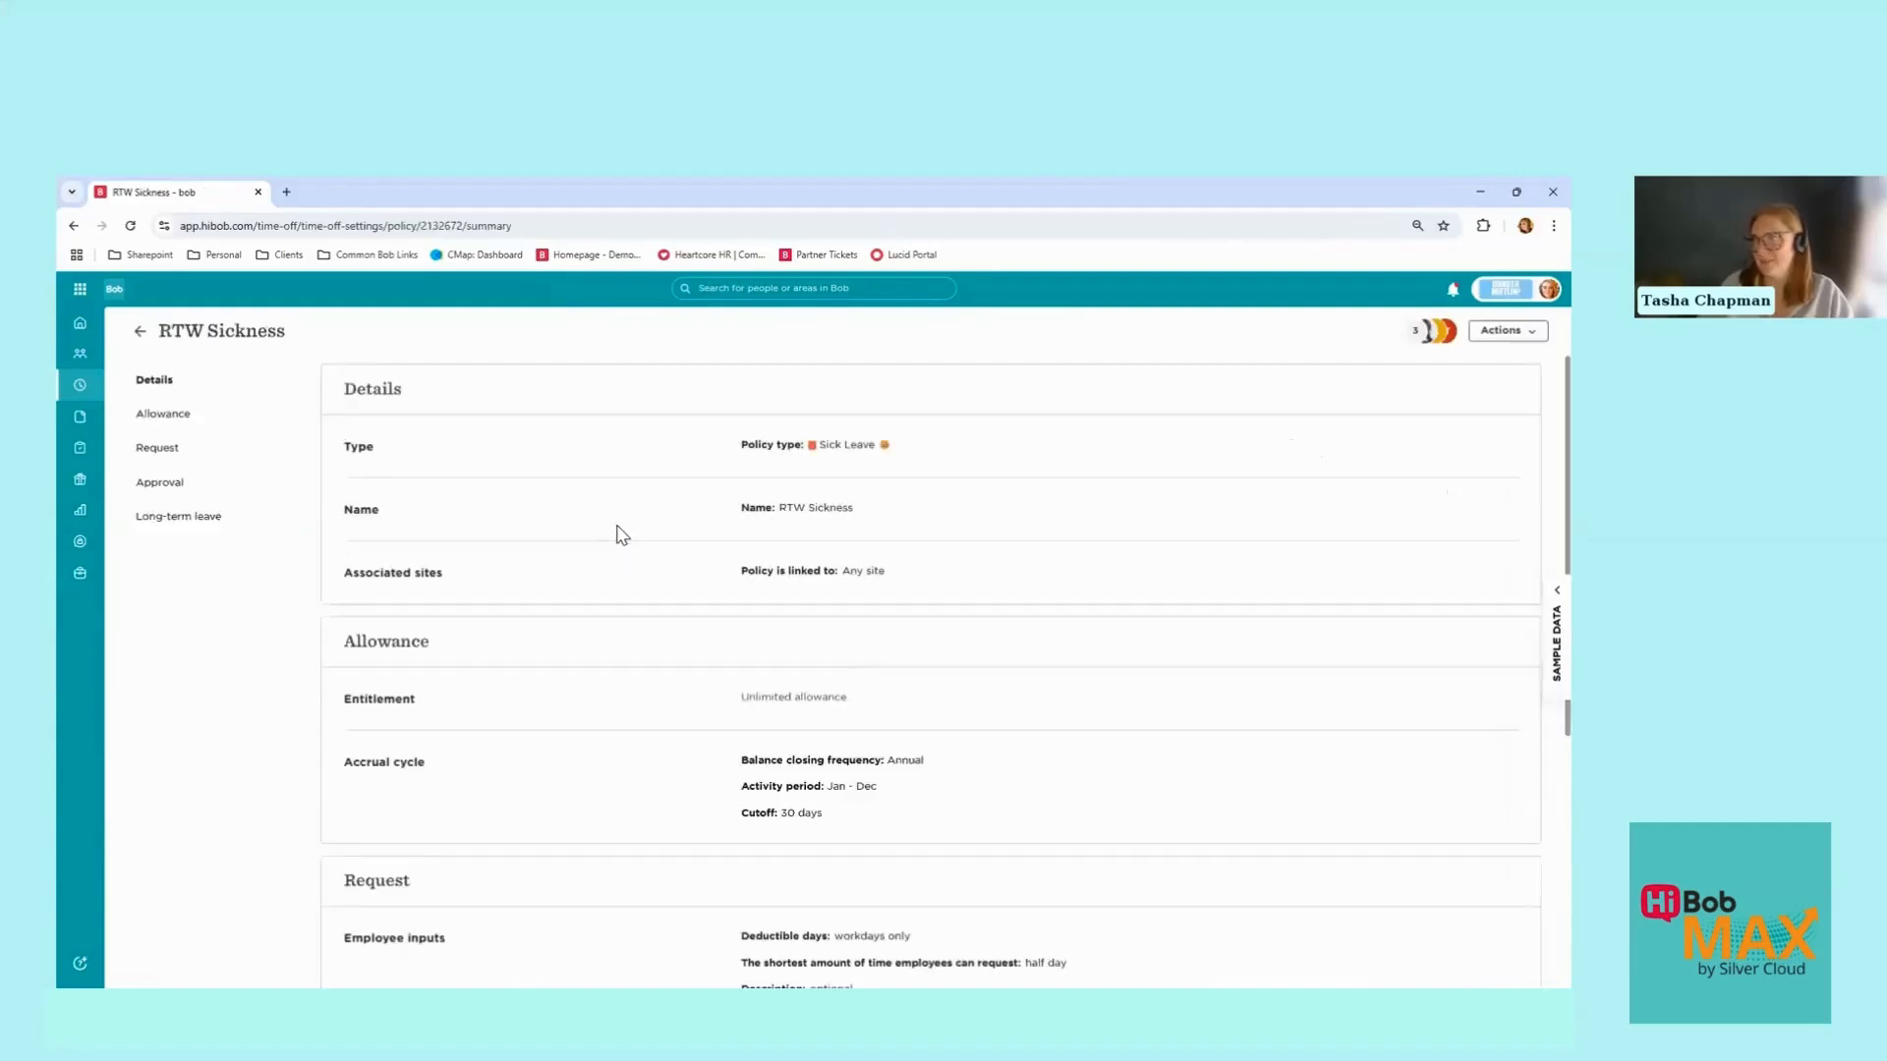
{"action": "left_click", "coordinate": [1508, 334]}
{"action": "left_click", "coordinate": [1523, 358]}
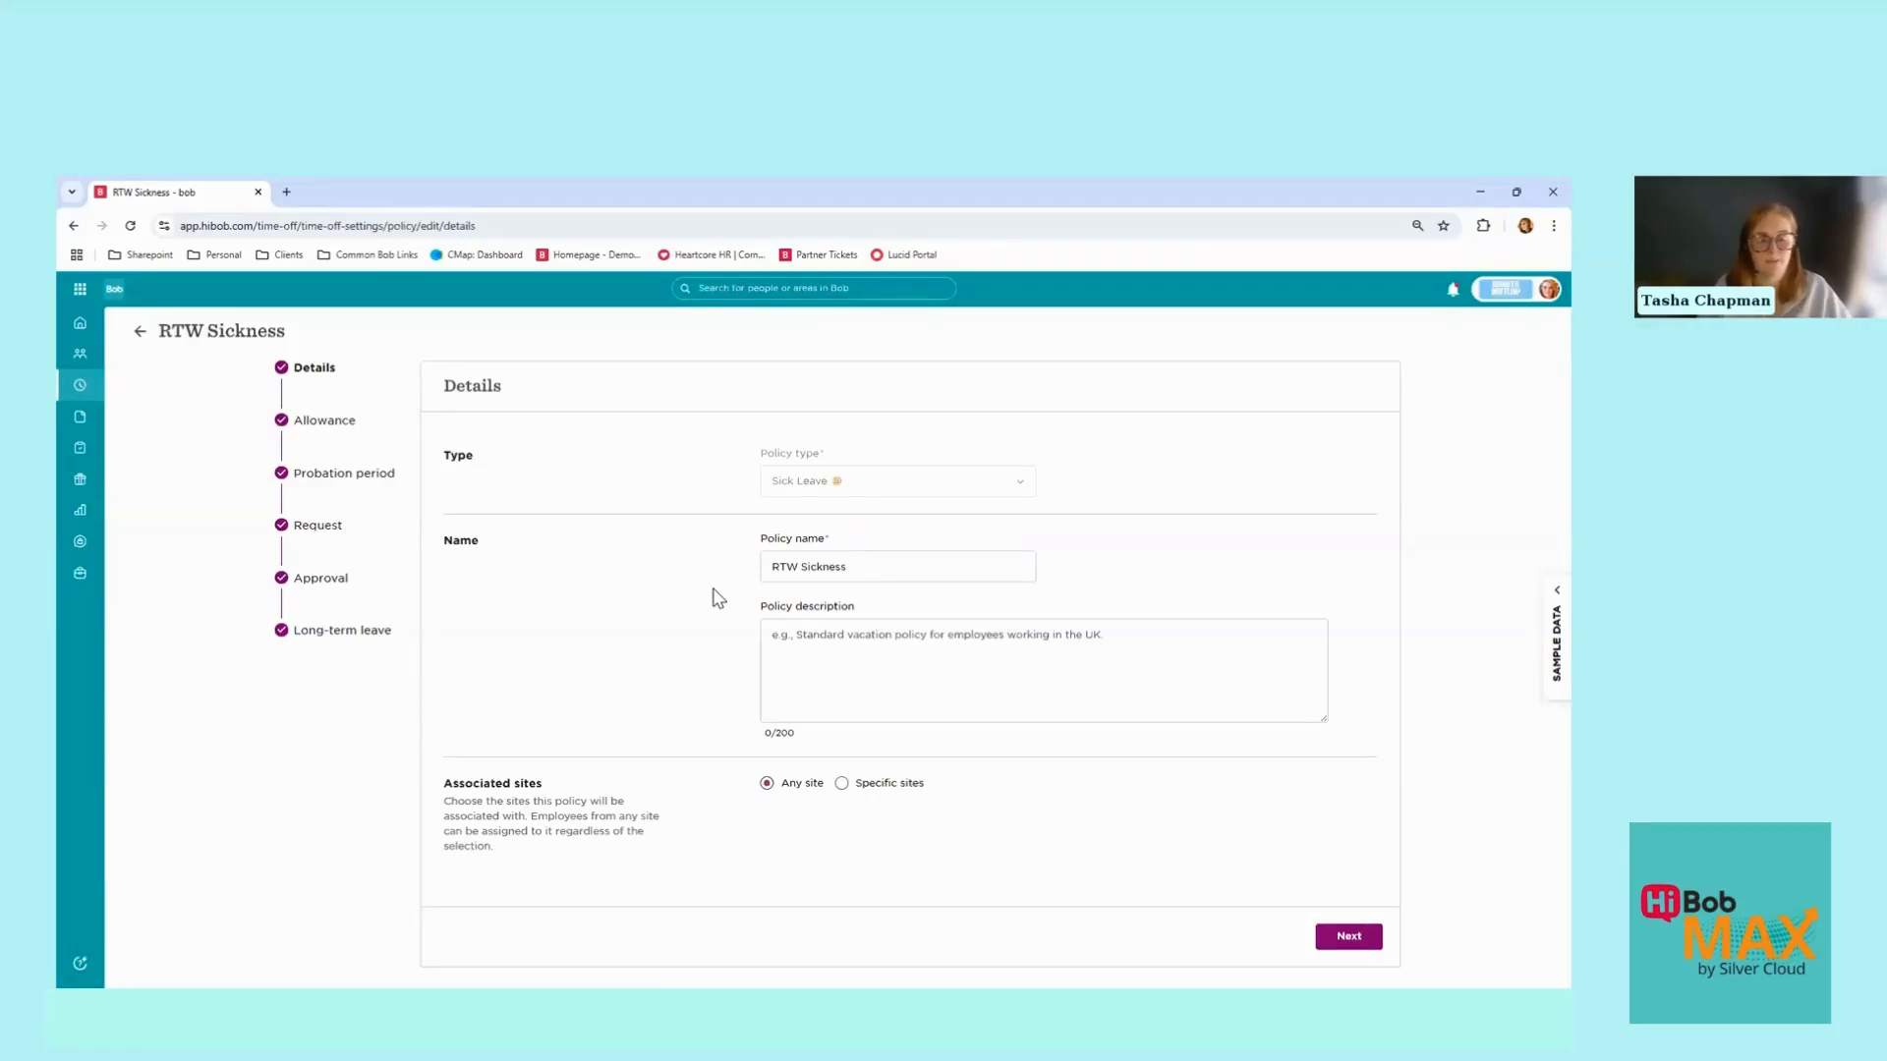
Step: Continue past the Details and unlimited Allowance steps to Probation period
{"action": "left_click", "coordinate": [1348, 938]}
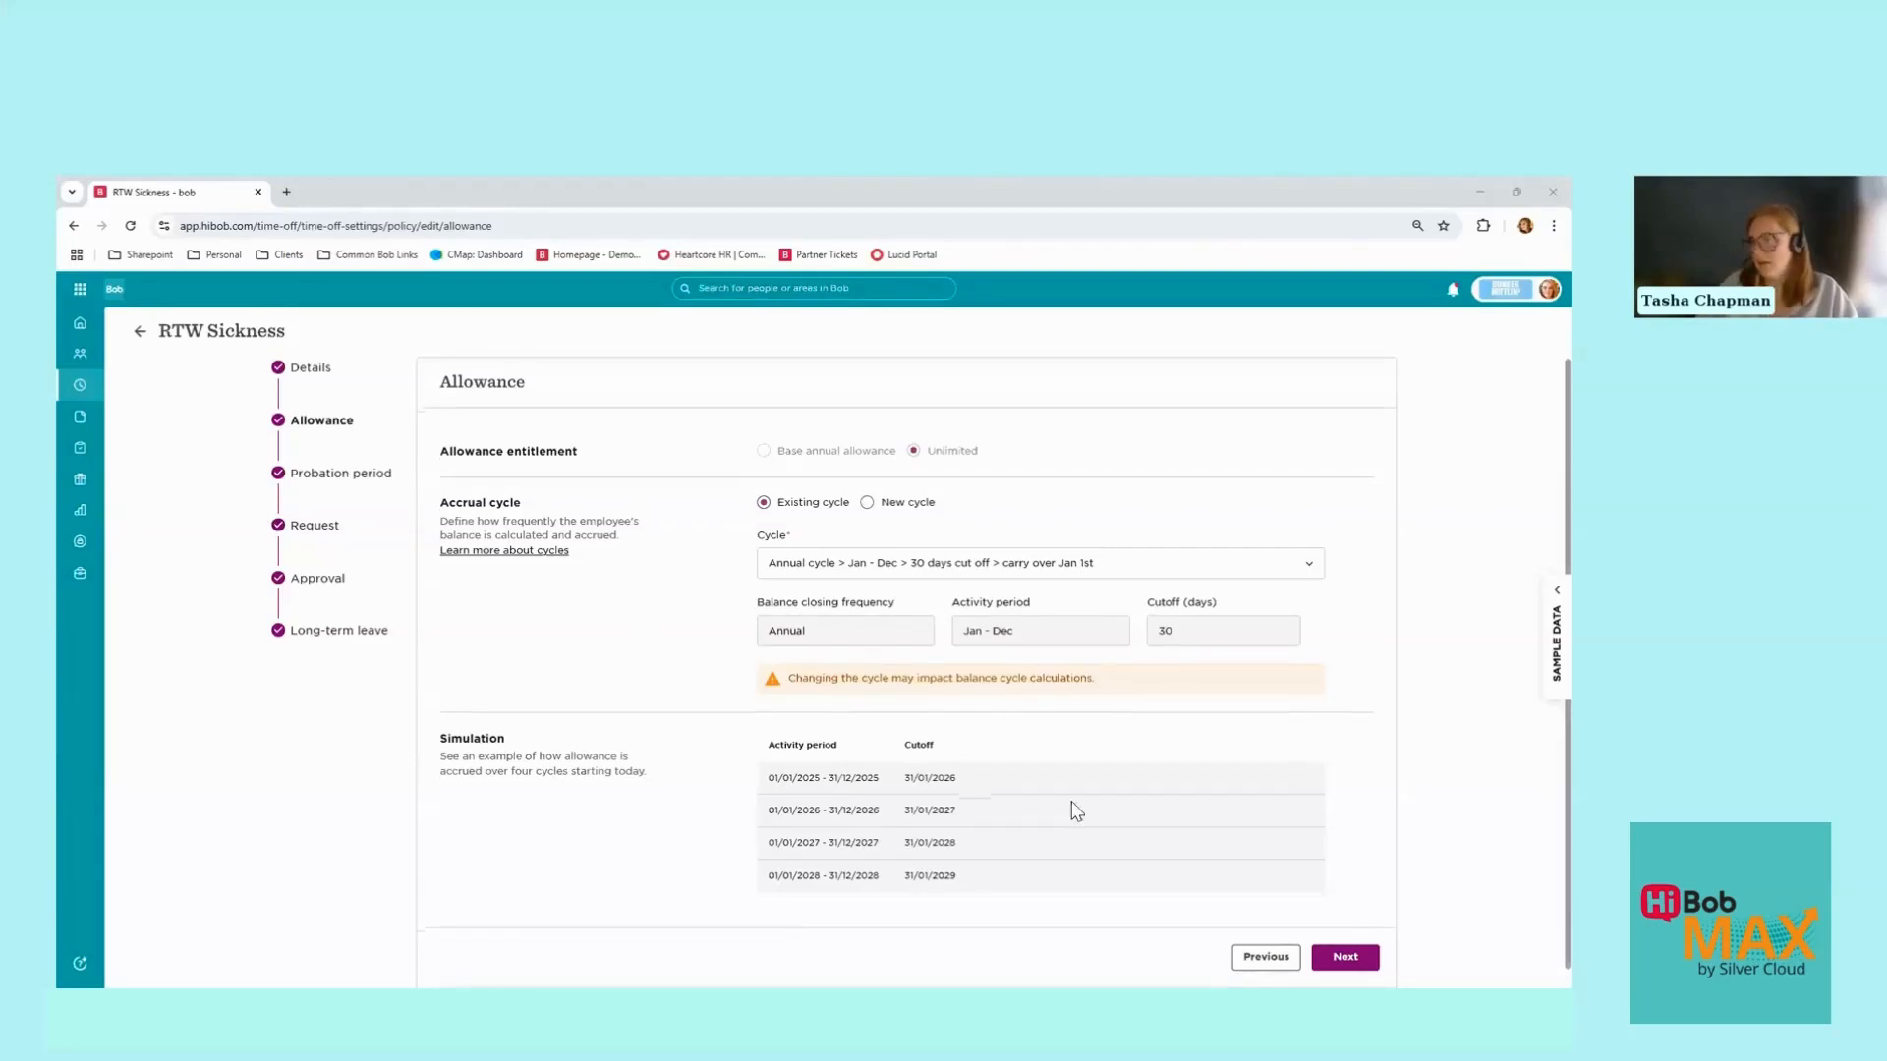
{"action": "scroll", "coordinate": [1179, 865], "scroll_direction": "down", "scroll_amount": 1}
{"action": "left_click", "coordinate": [1372, 940]}
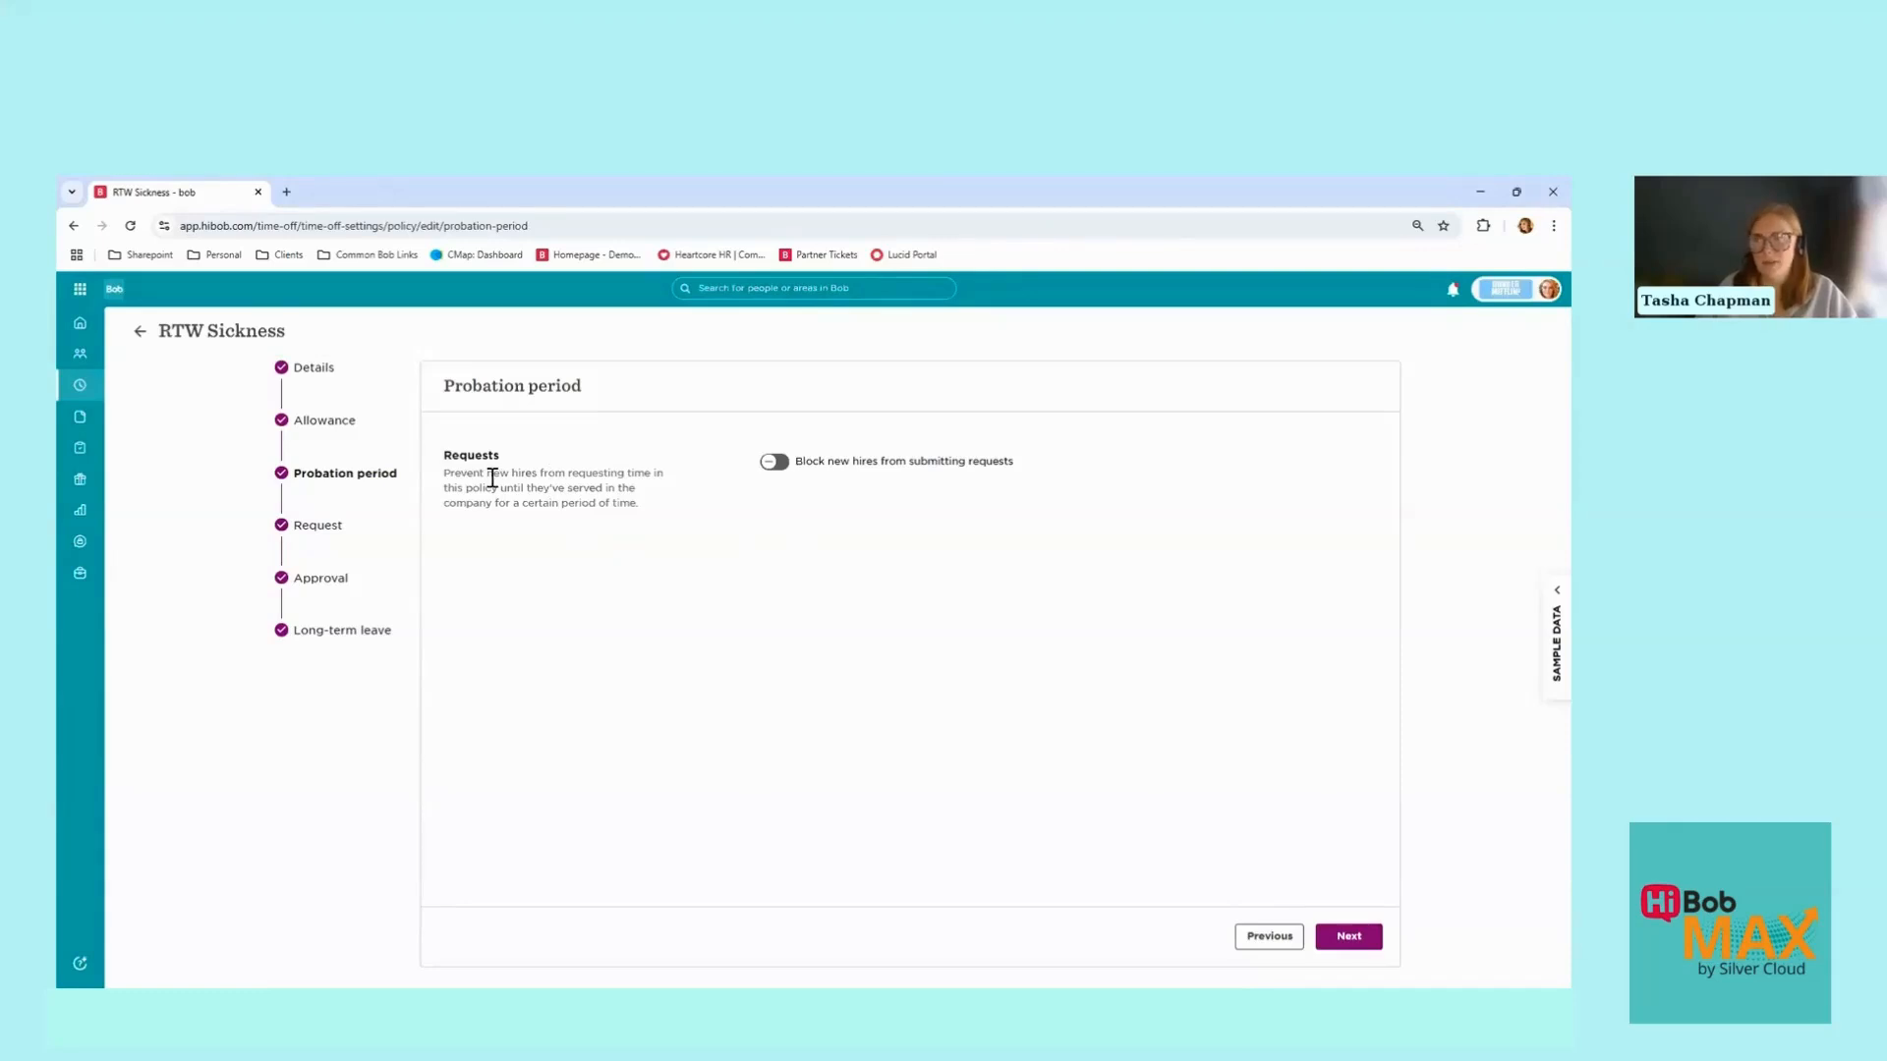
Step: Leave Block new hires off and continue to the Request step
{"action": "left_click_drag", "start_coordinate": [493, 476], "coordinate": [637, 504]}
{"action": "left_click", "coordinate": [660, 520]}
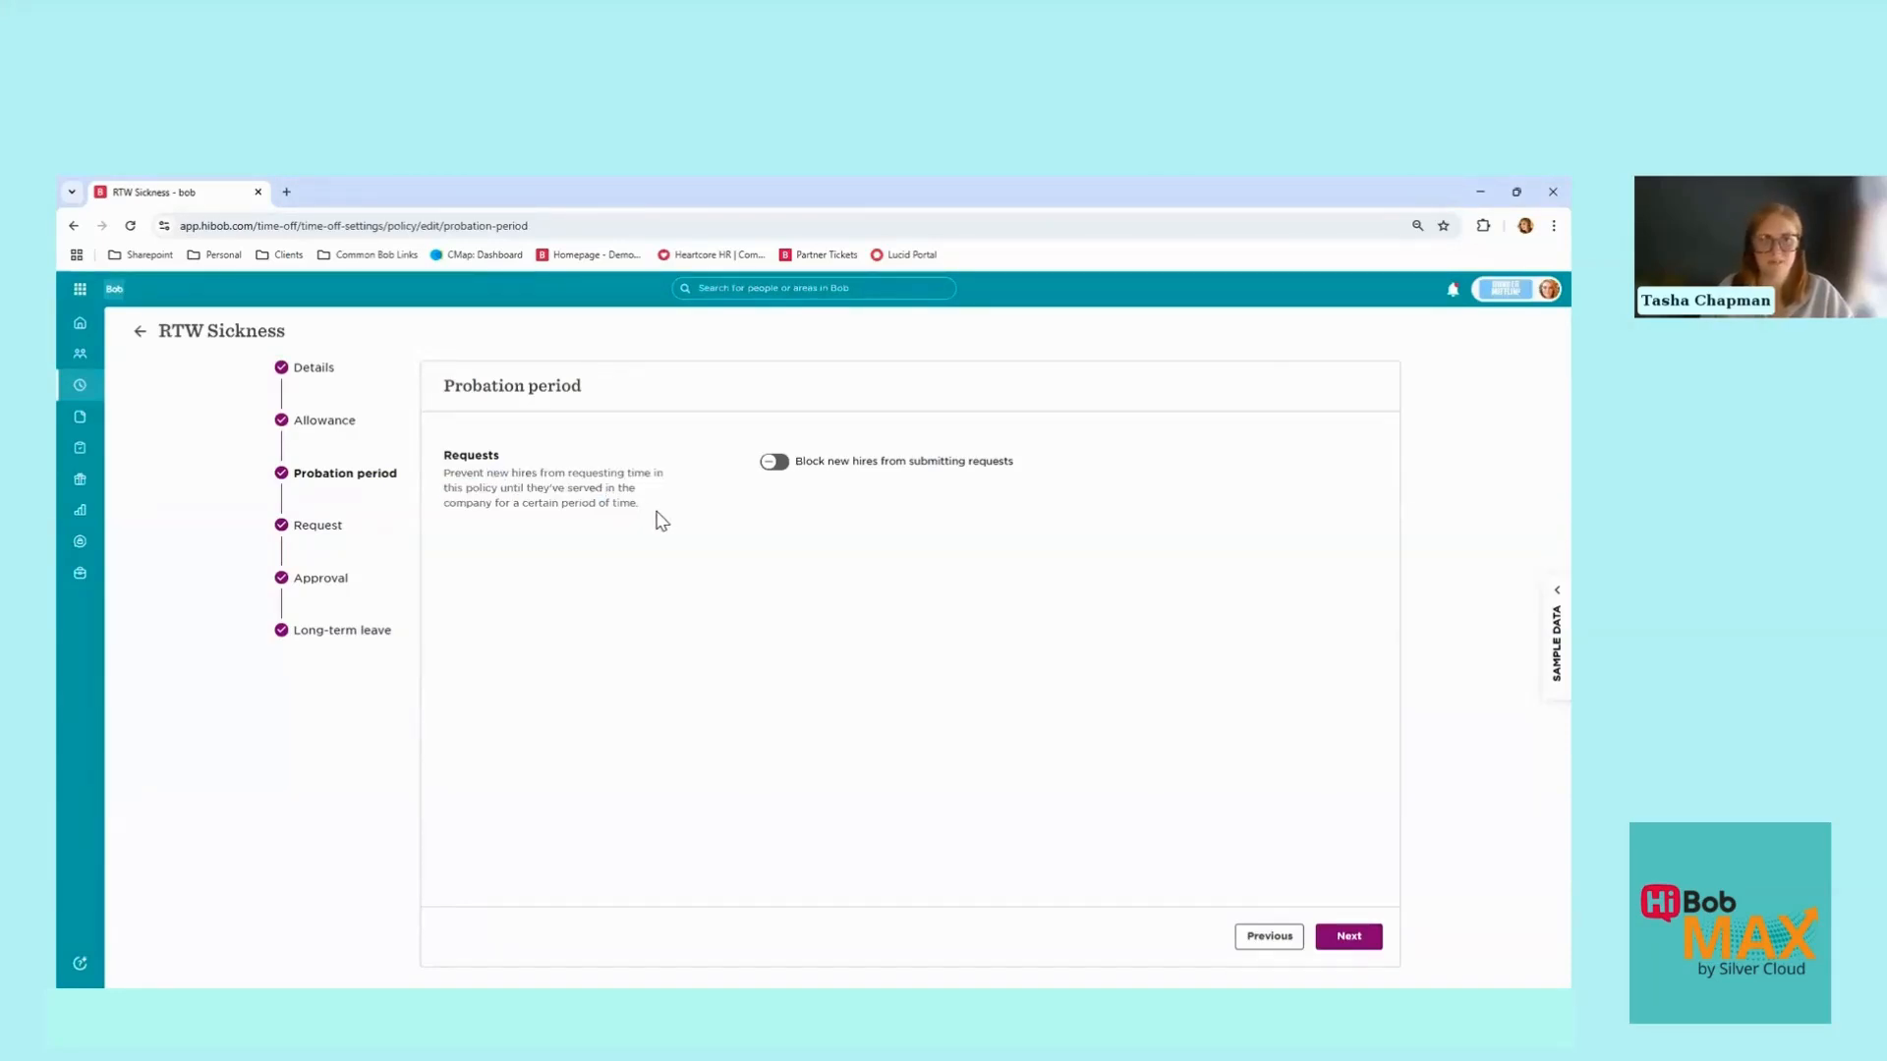
{"action": "left_click", "coordinate": [1349, 937]}
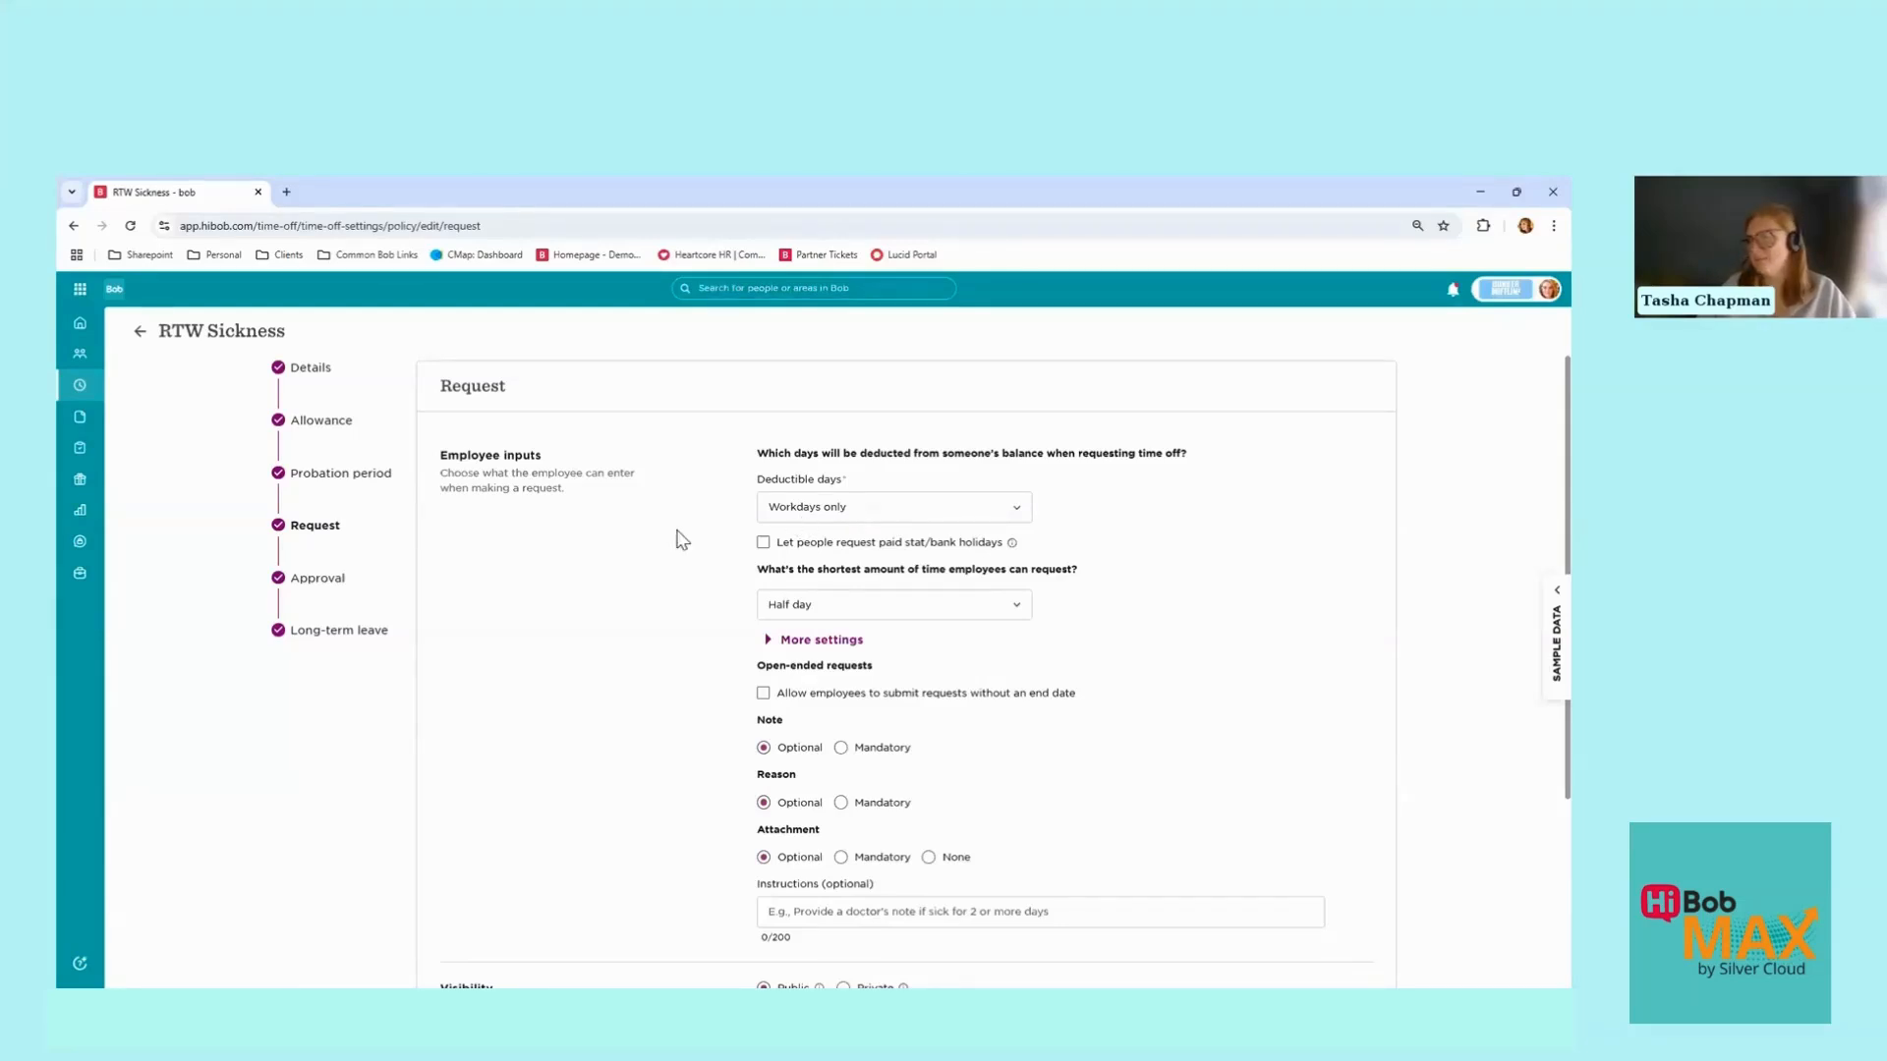
Step: Keep Half day as the shortest request length and expand More settings
{"action": "scroll", "coordinate": [678, 535], "scroll_direction": "down", "scroll_amount": 1}
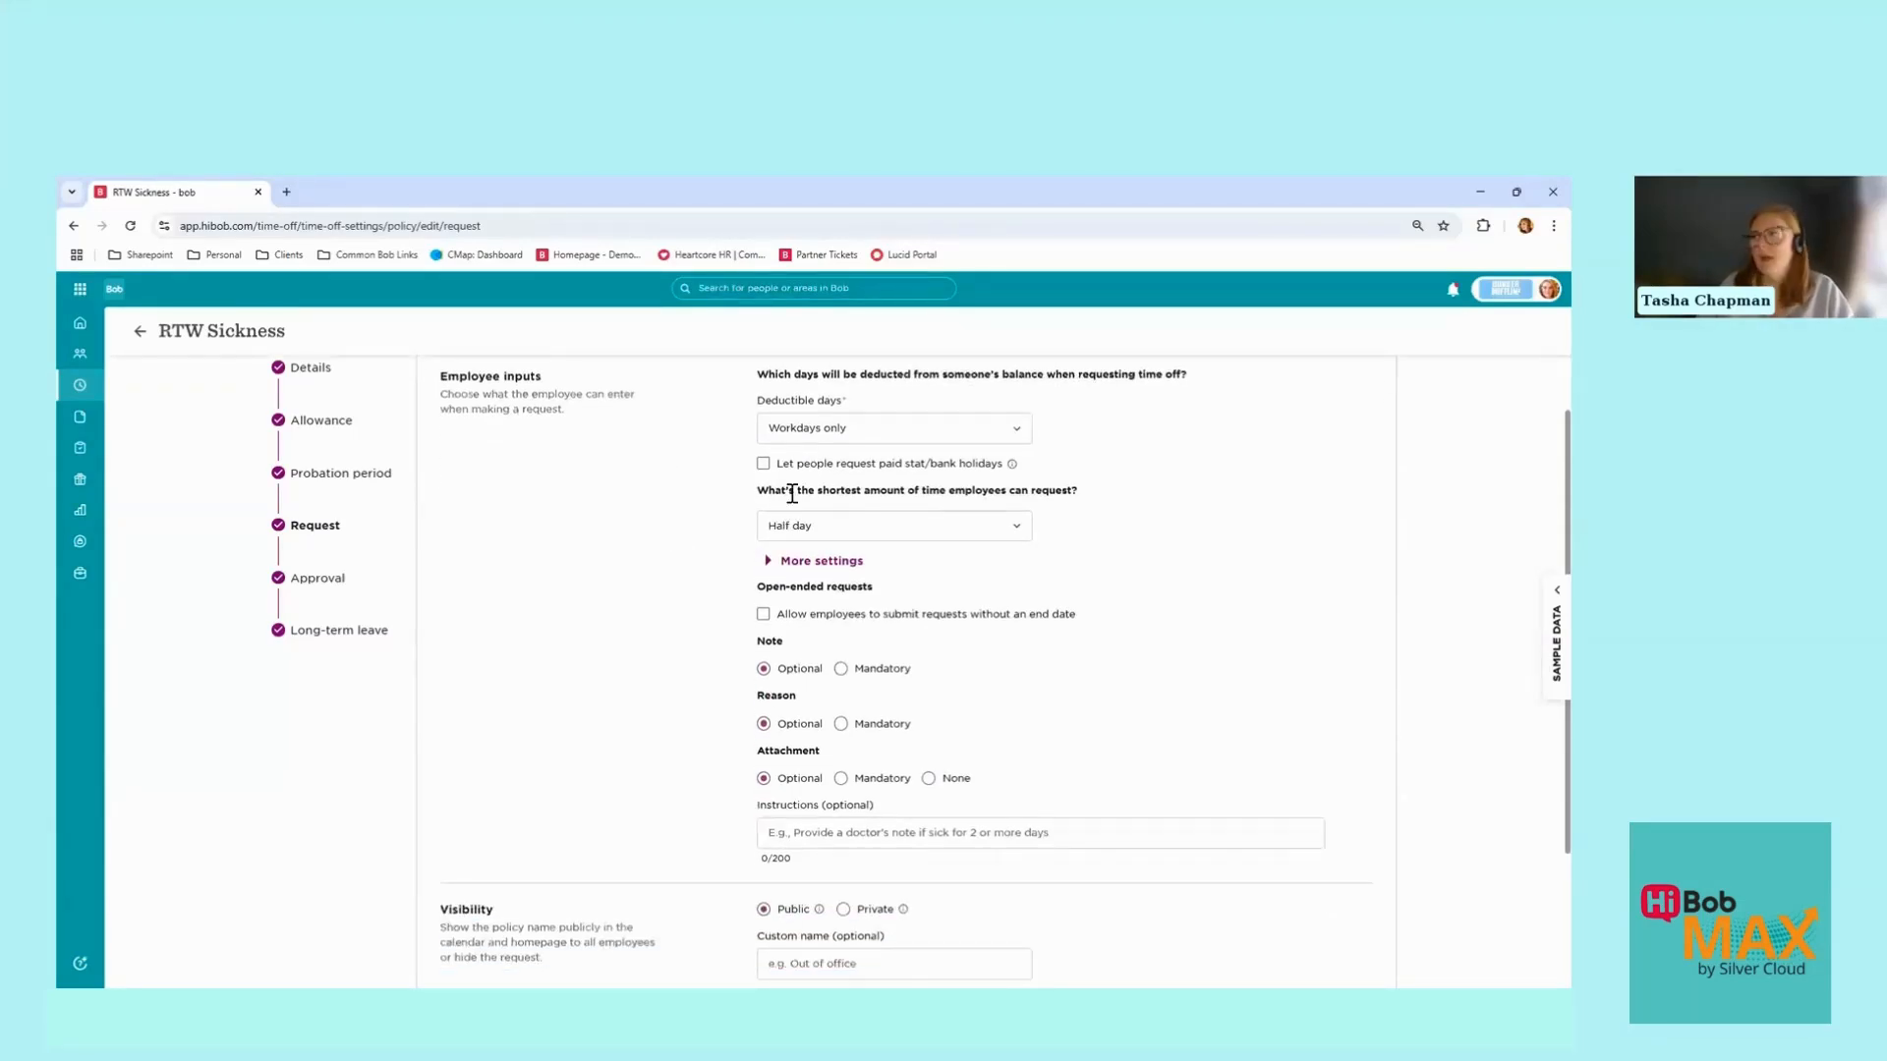
{"action": "left_click", "coordinate": [919, 535]}
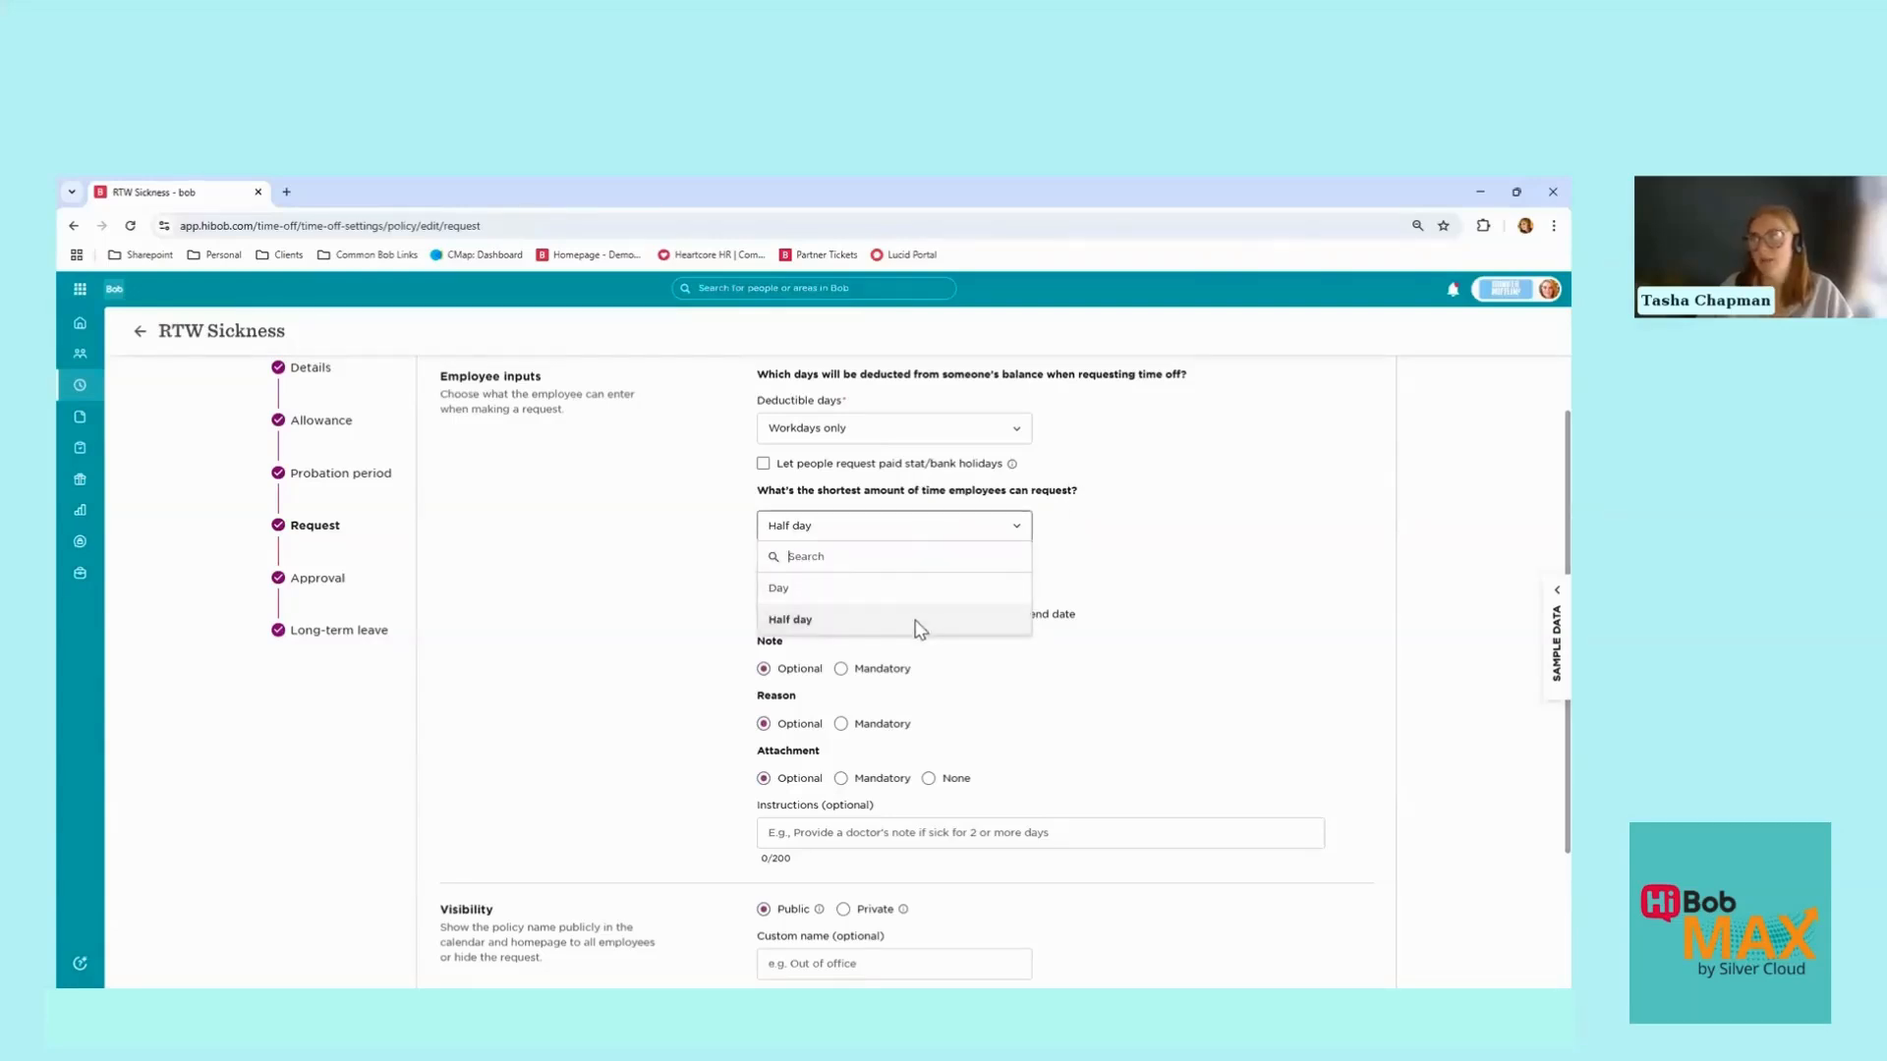
{"action": "left_click", "coordinate": [655, 565]}
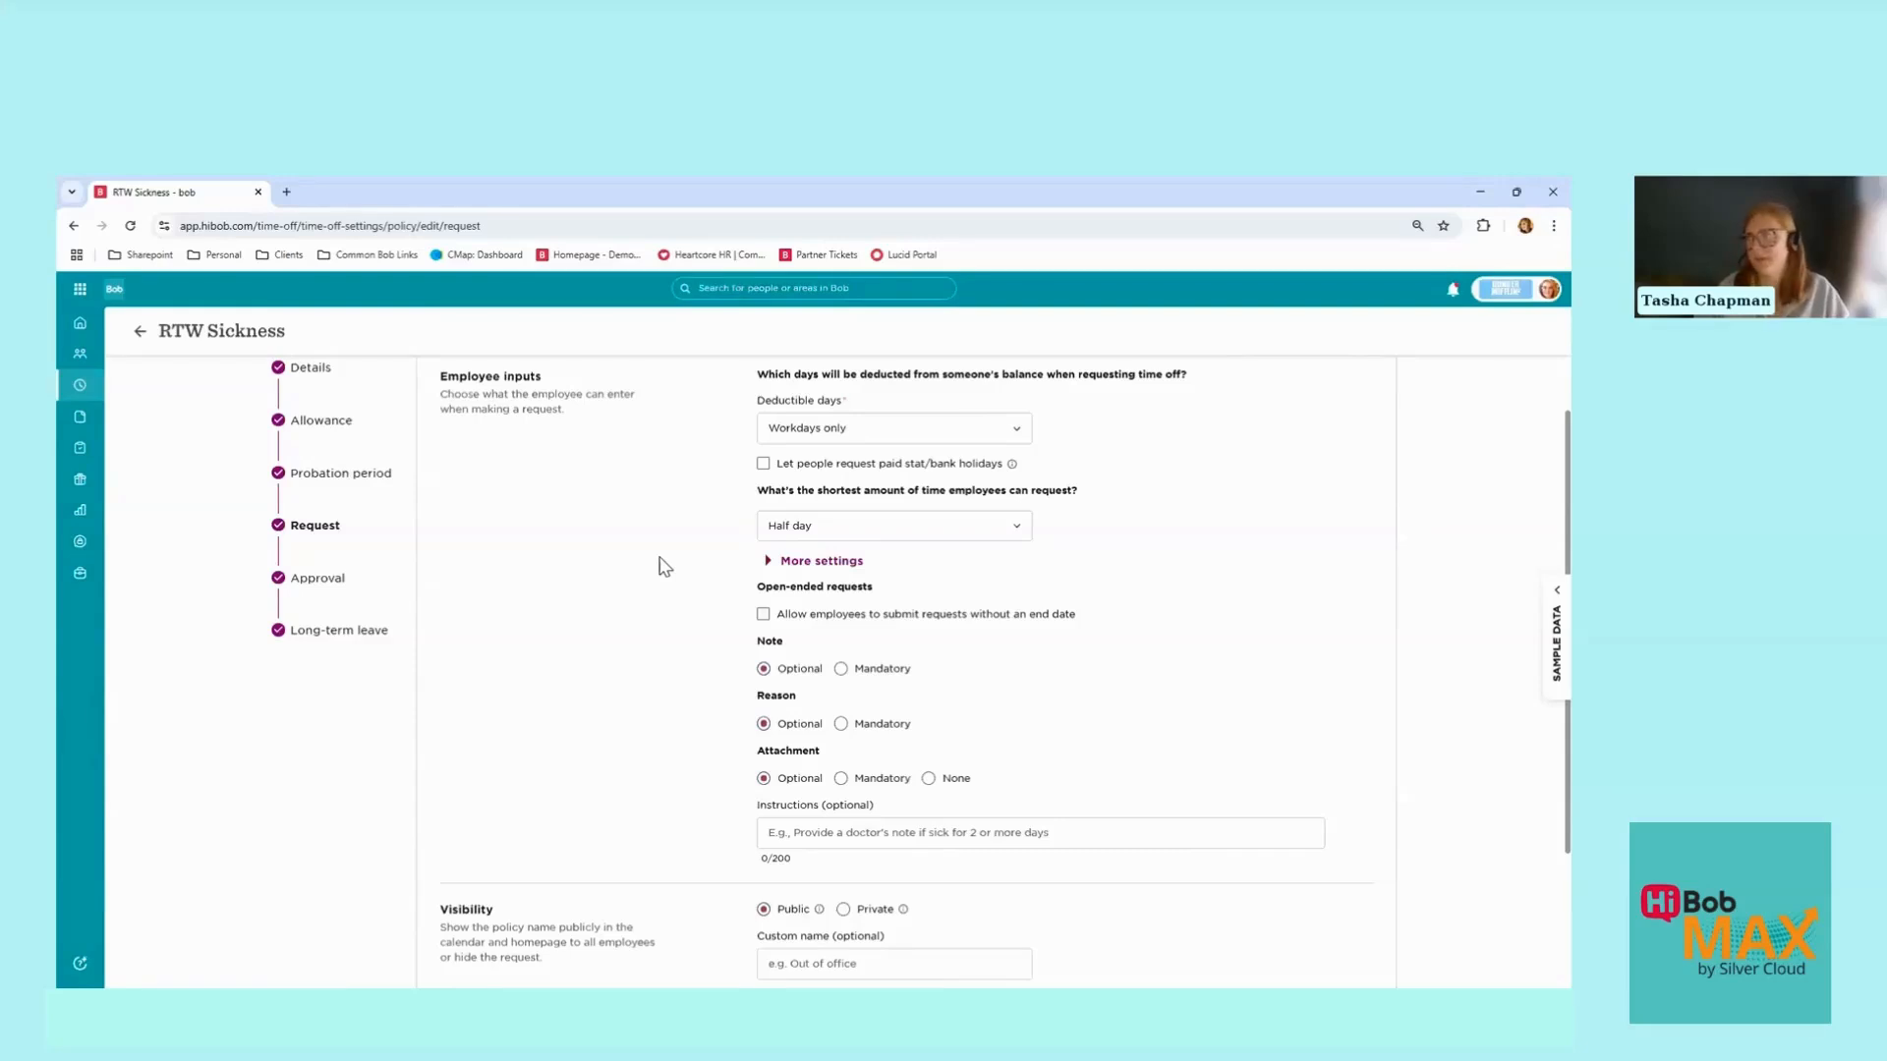
{"action": "left_click", "coordinate": [782, 568]}
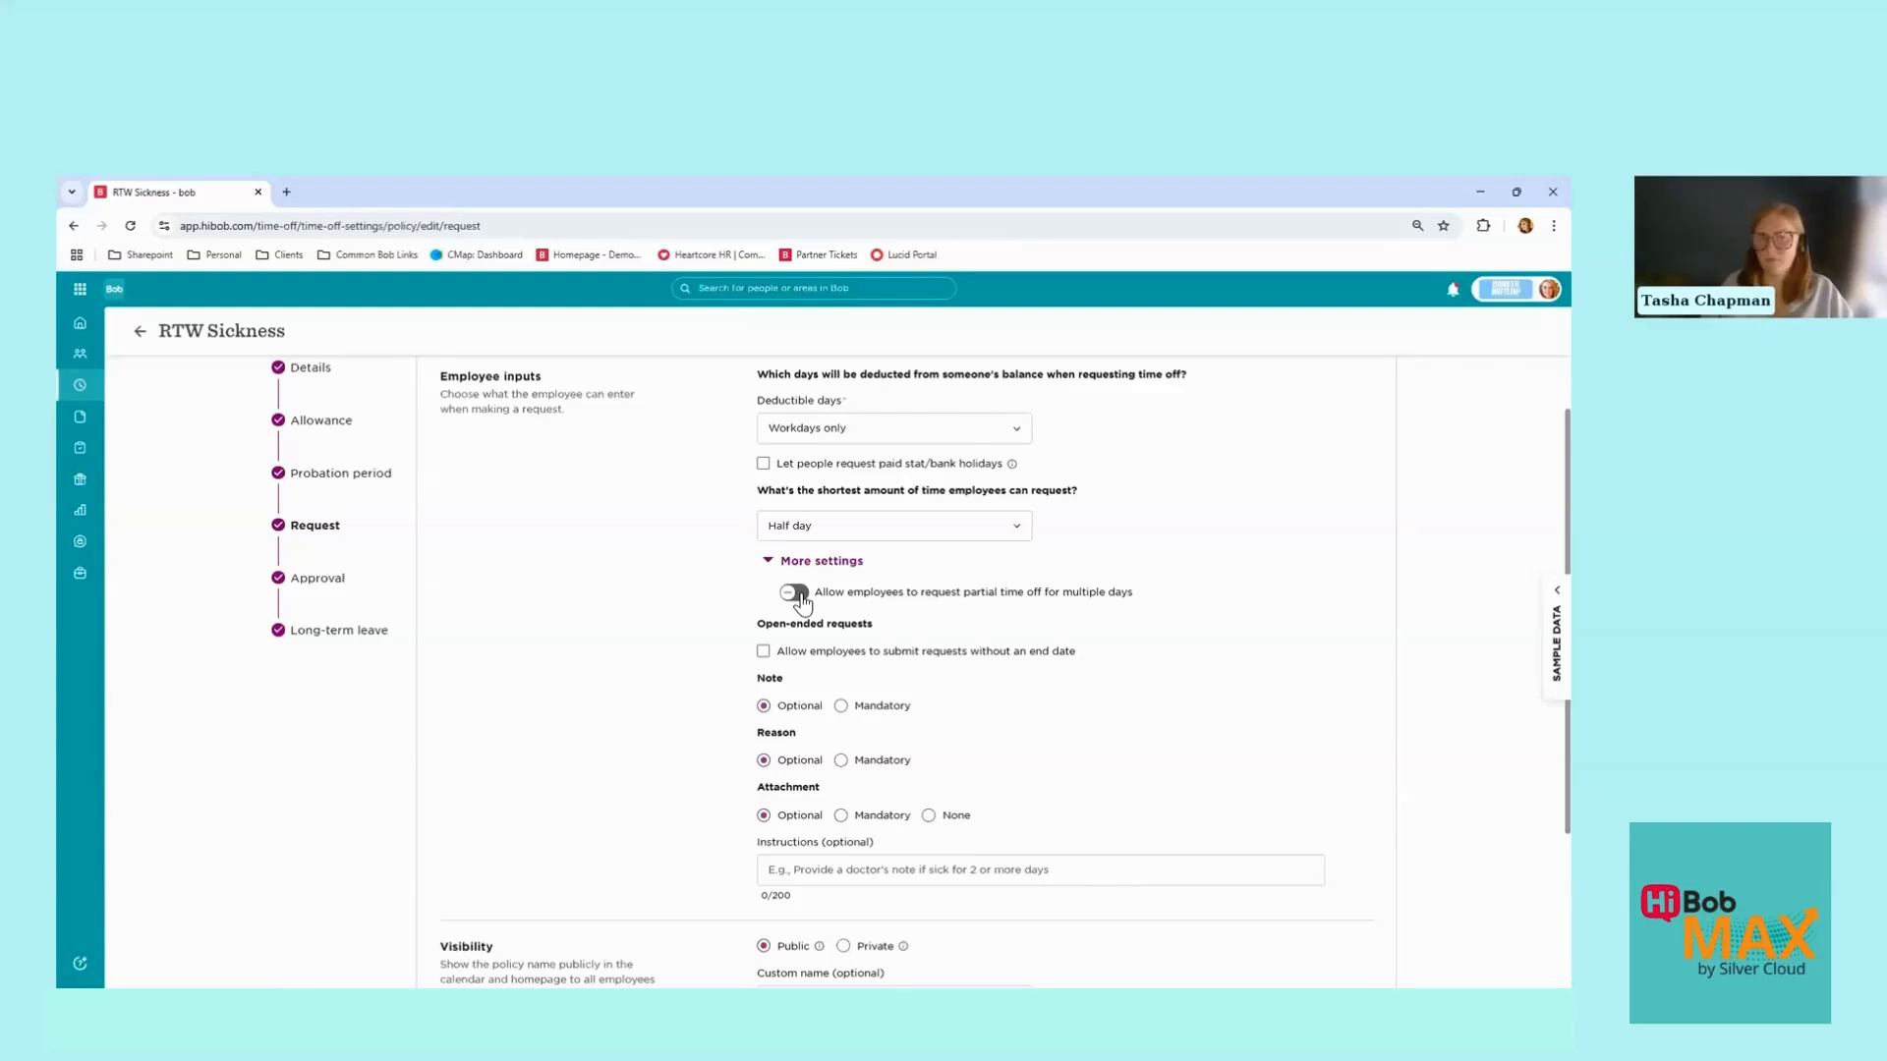
{"action": "scroll", "coordinate": [747, 585], "scroll_direction": "down", "scroll_amount": 3}
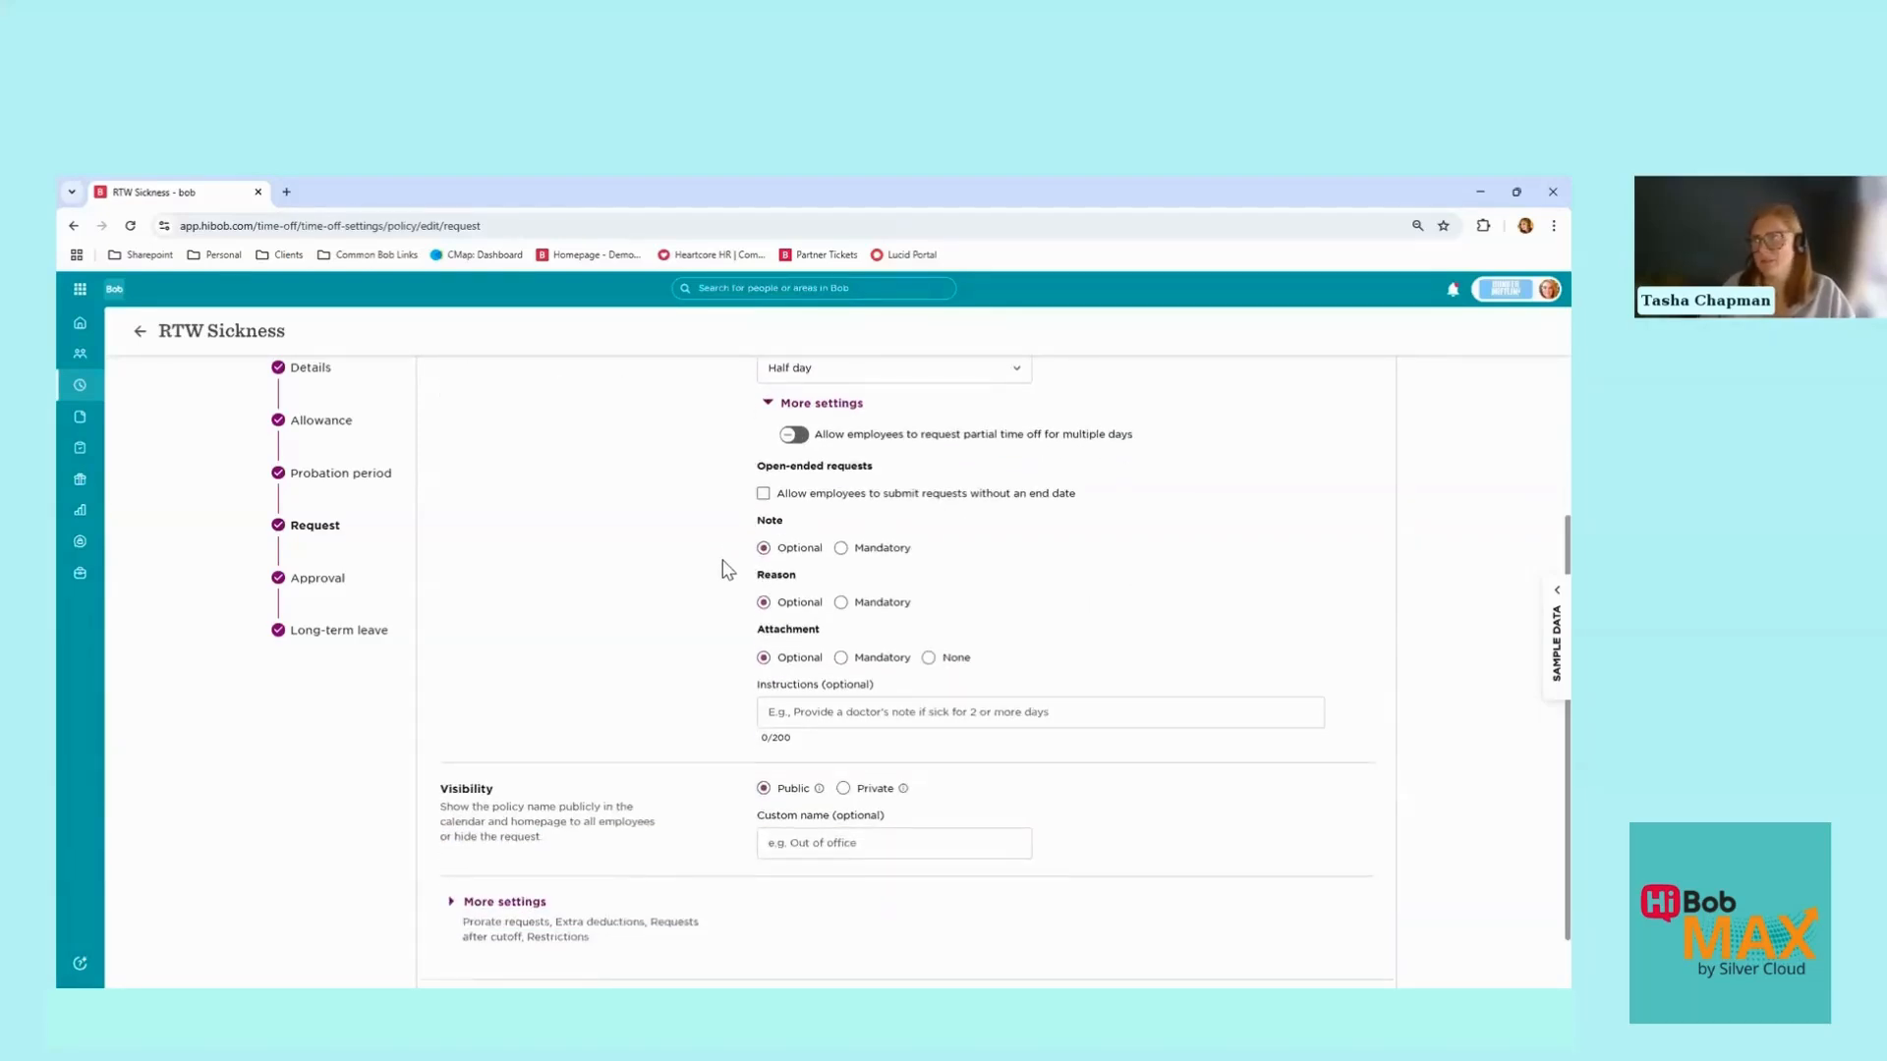
Step: Enable 'Allow employees to submit requests without an end date' under Open-ended requests
{"action": "left_click", "coordinate": [764, 494]}
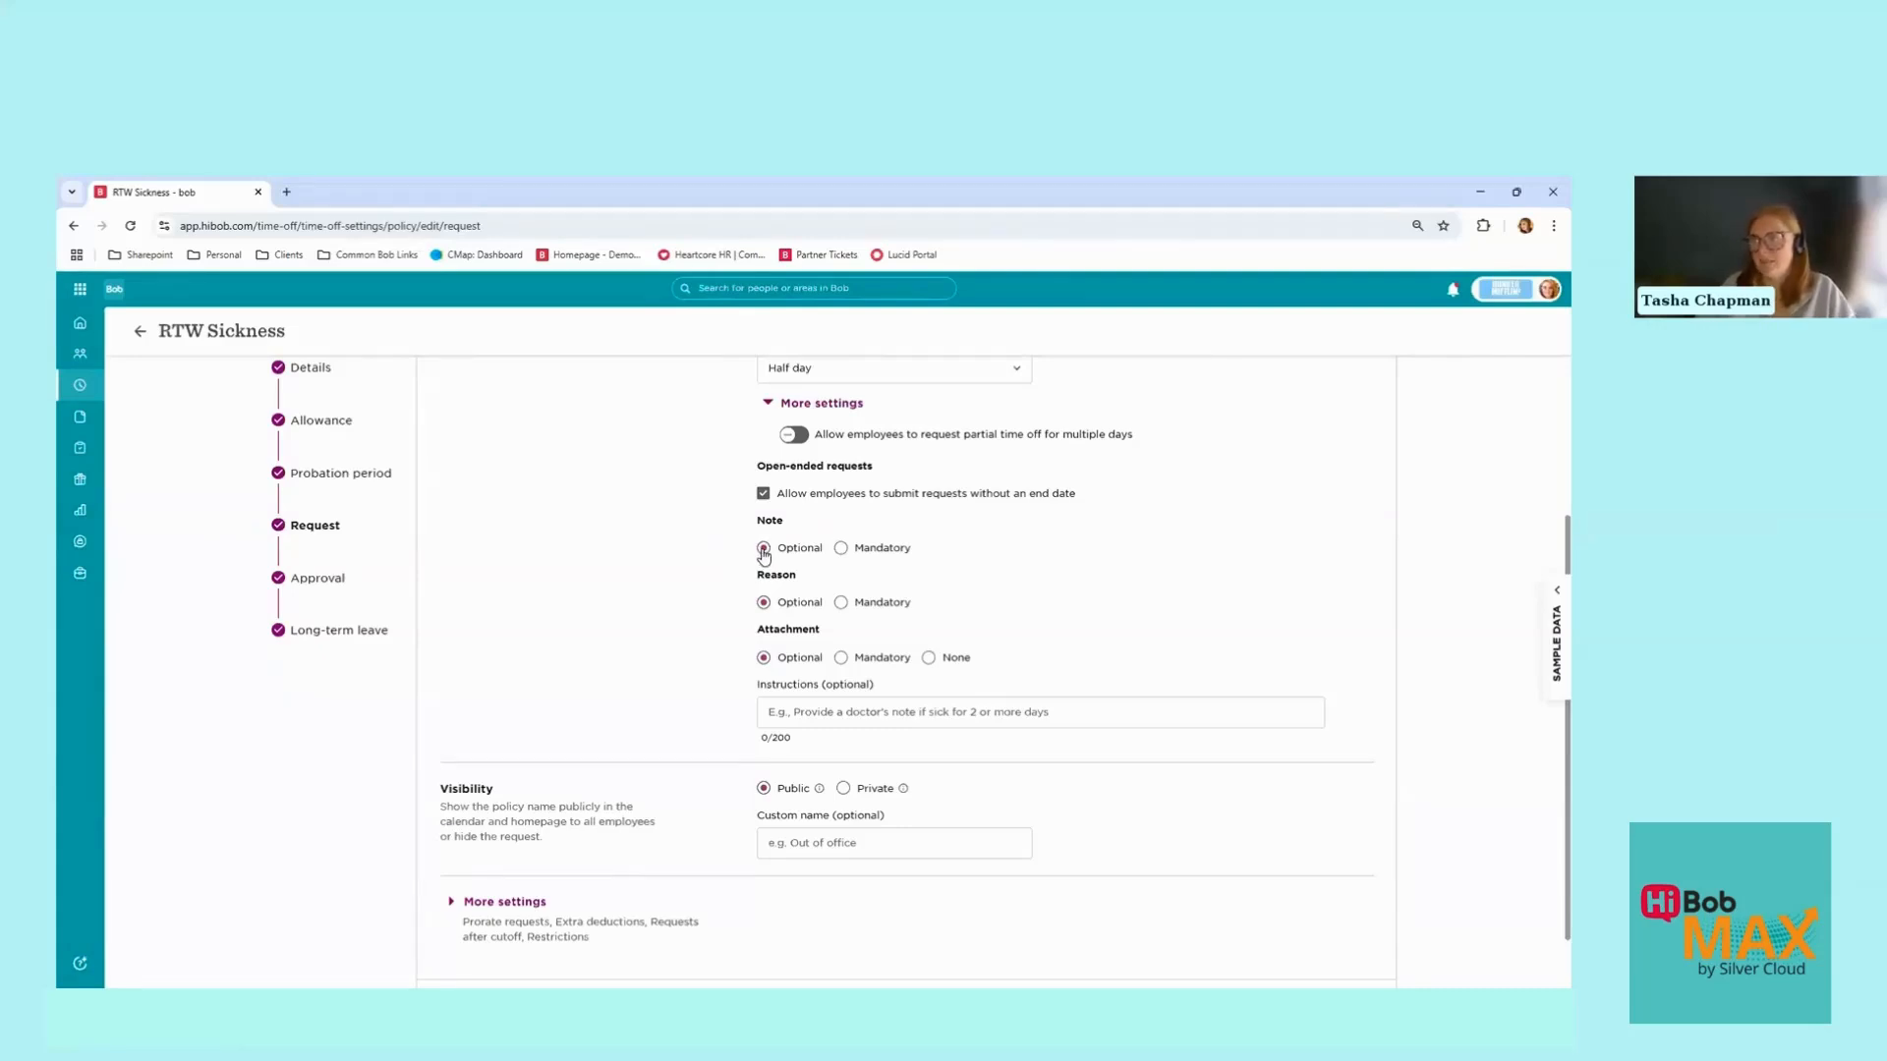
Step: Make Note and Reason mandatory on RTW Sickness requests and set Attachment to None
{"action": "left_click", "coordinate": [841, 548]}
{"action": "left_click", "coordinate": [763, 552]}
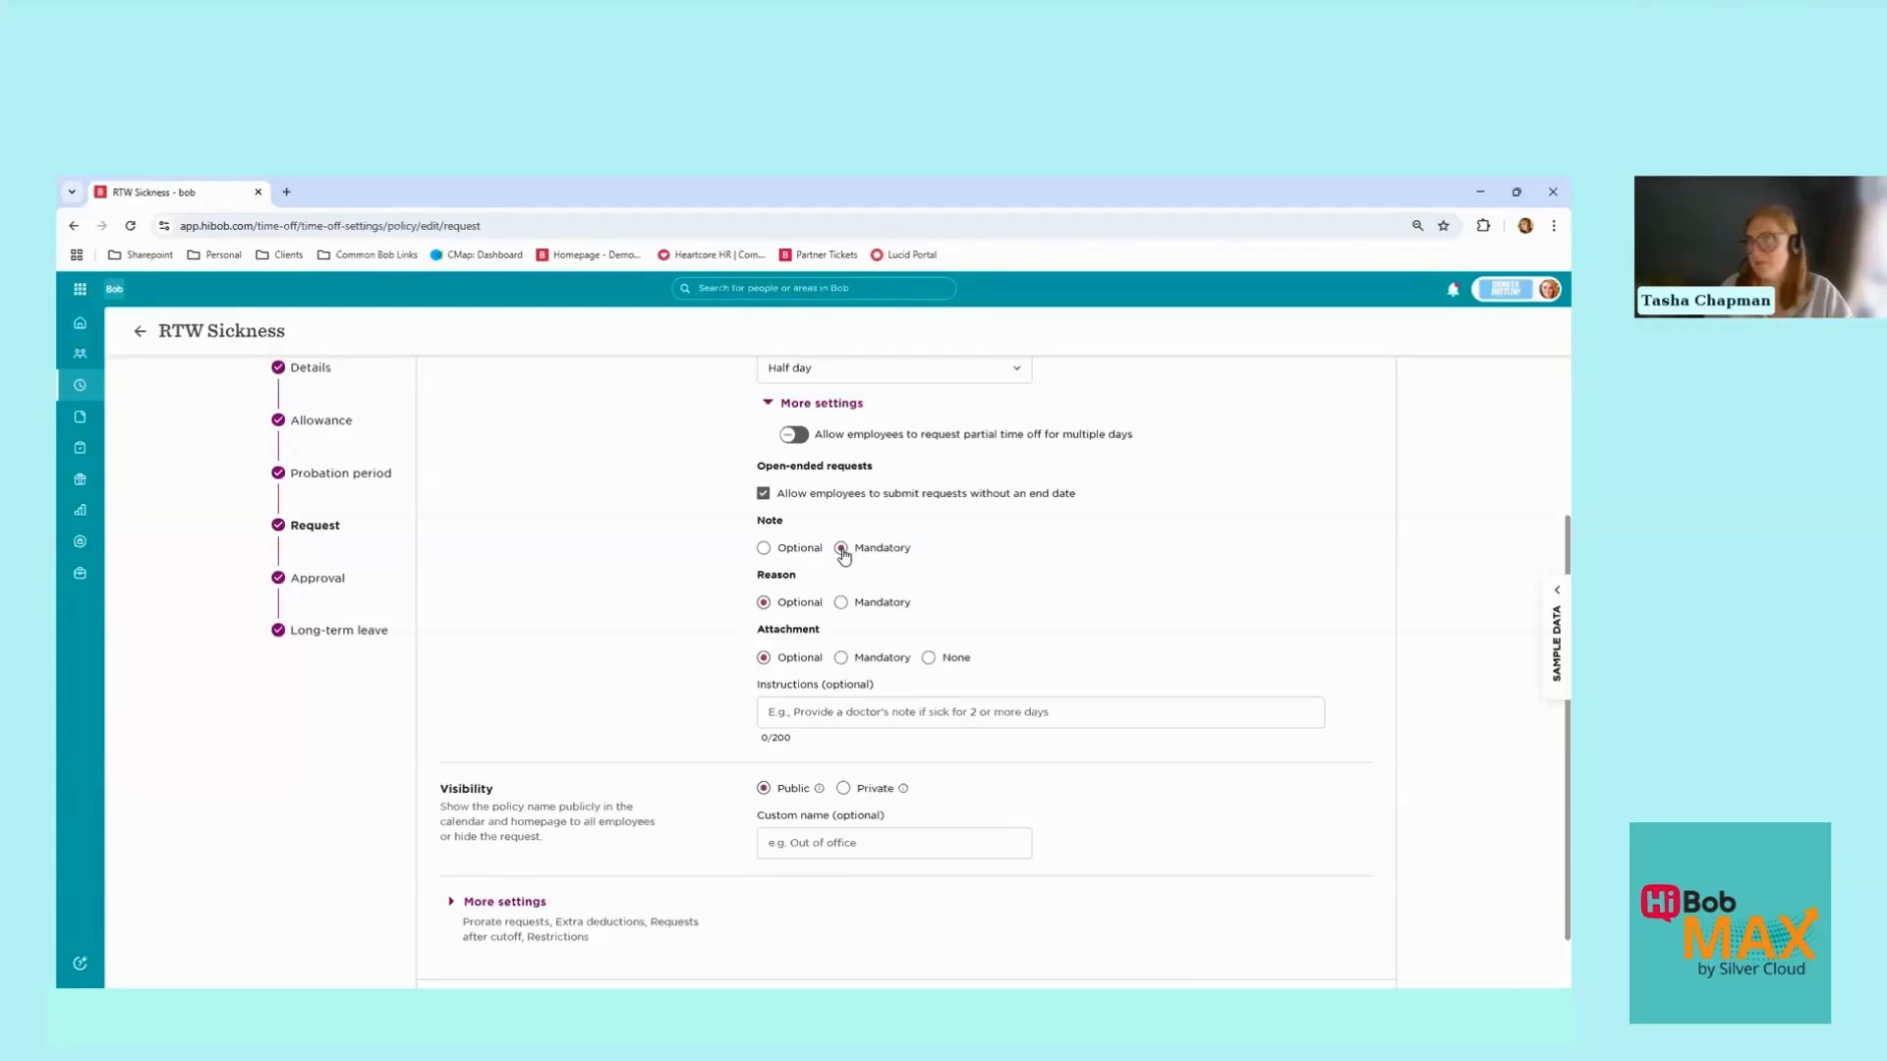
{"action": "left_click", "coordinate": [842, 604]}
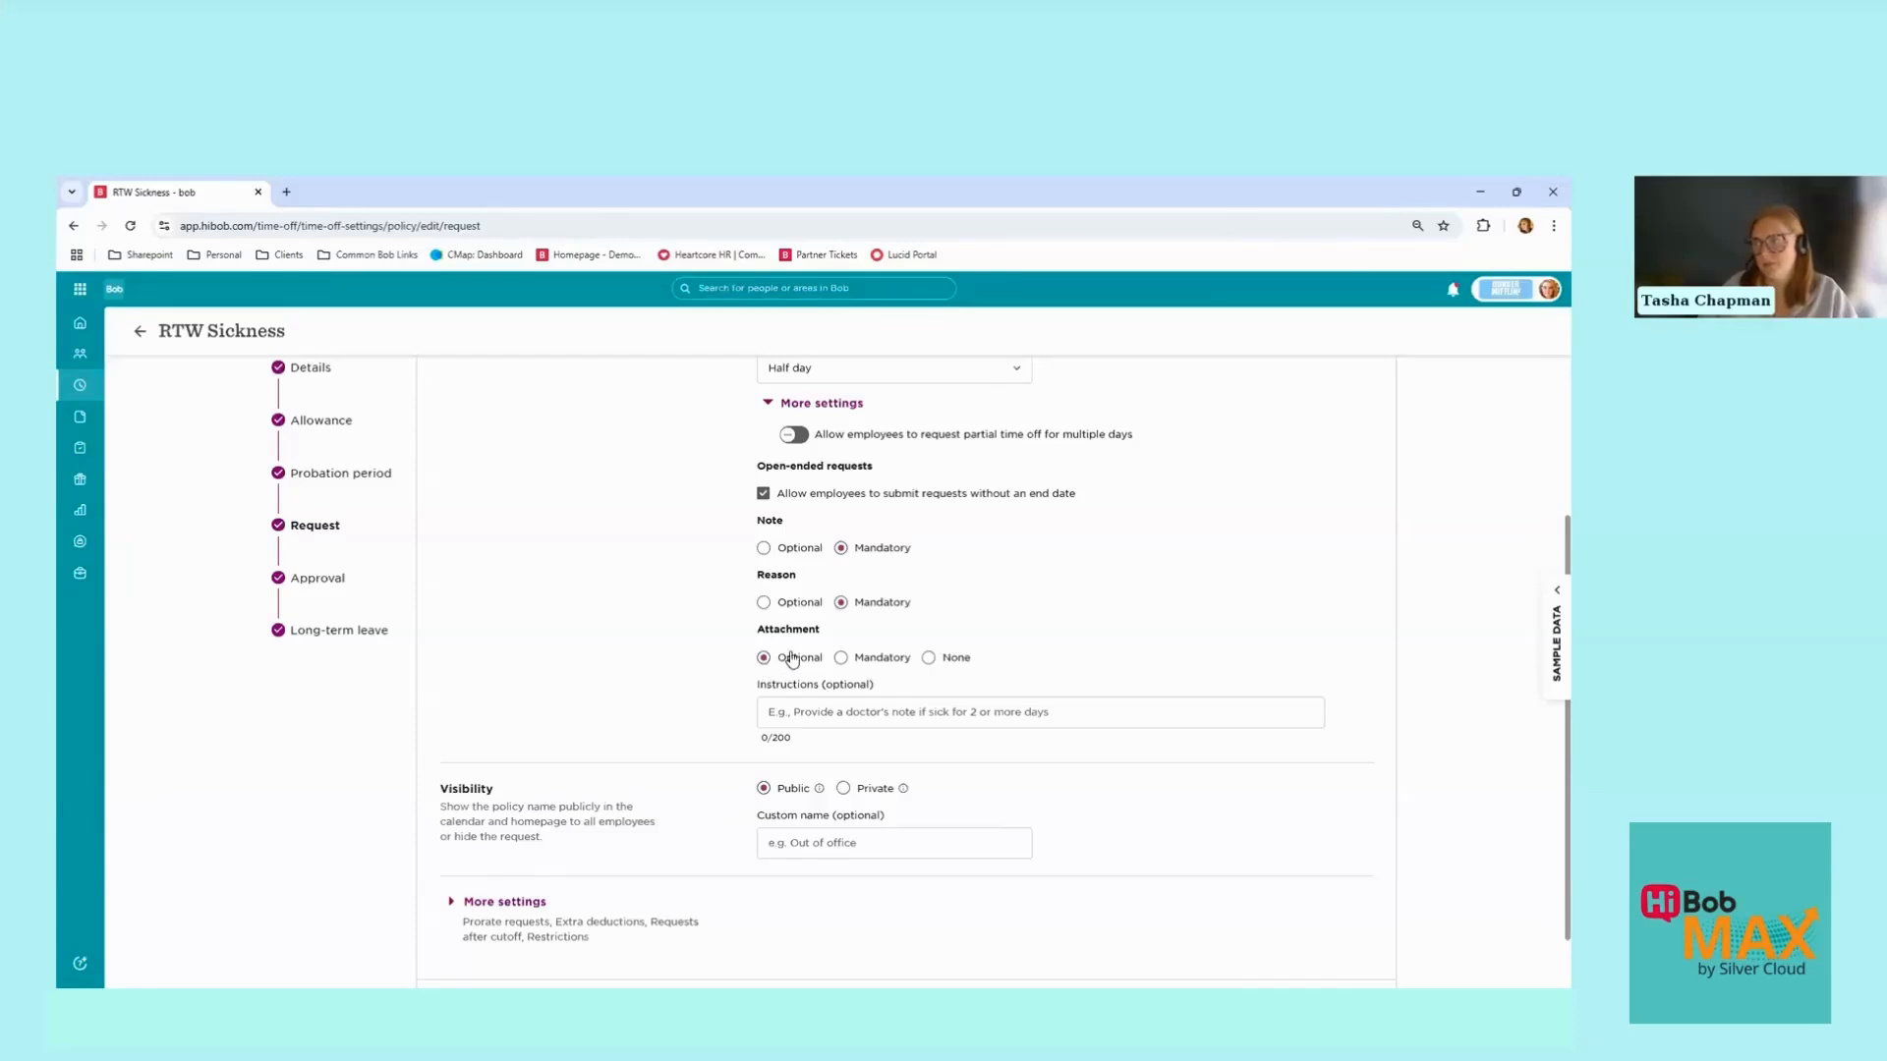
{"action": "left_click", "coordinate": [928, 659]}
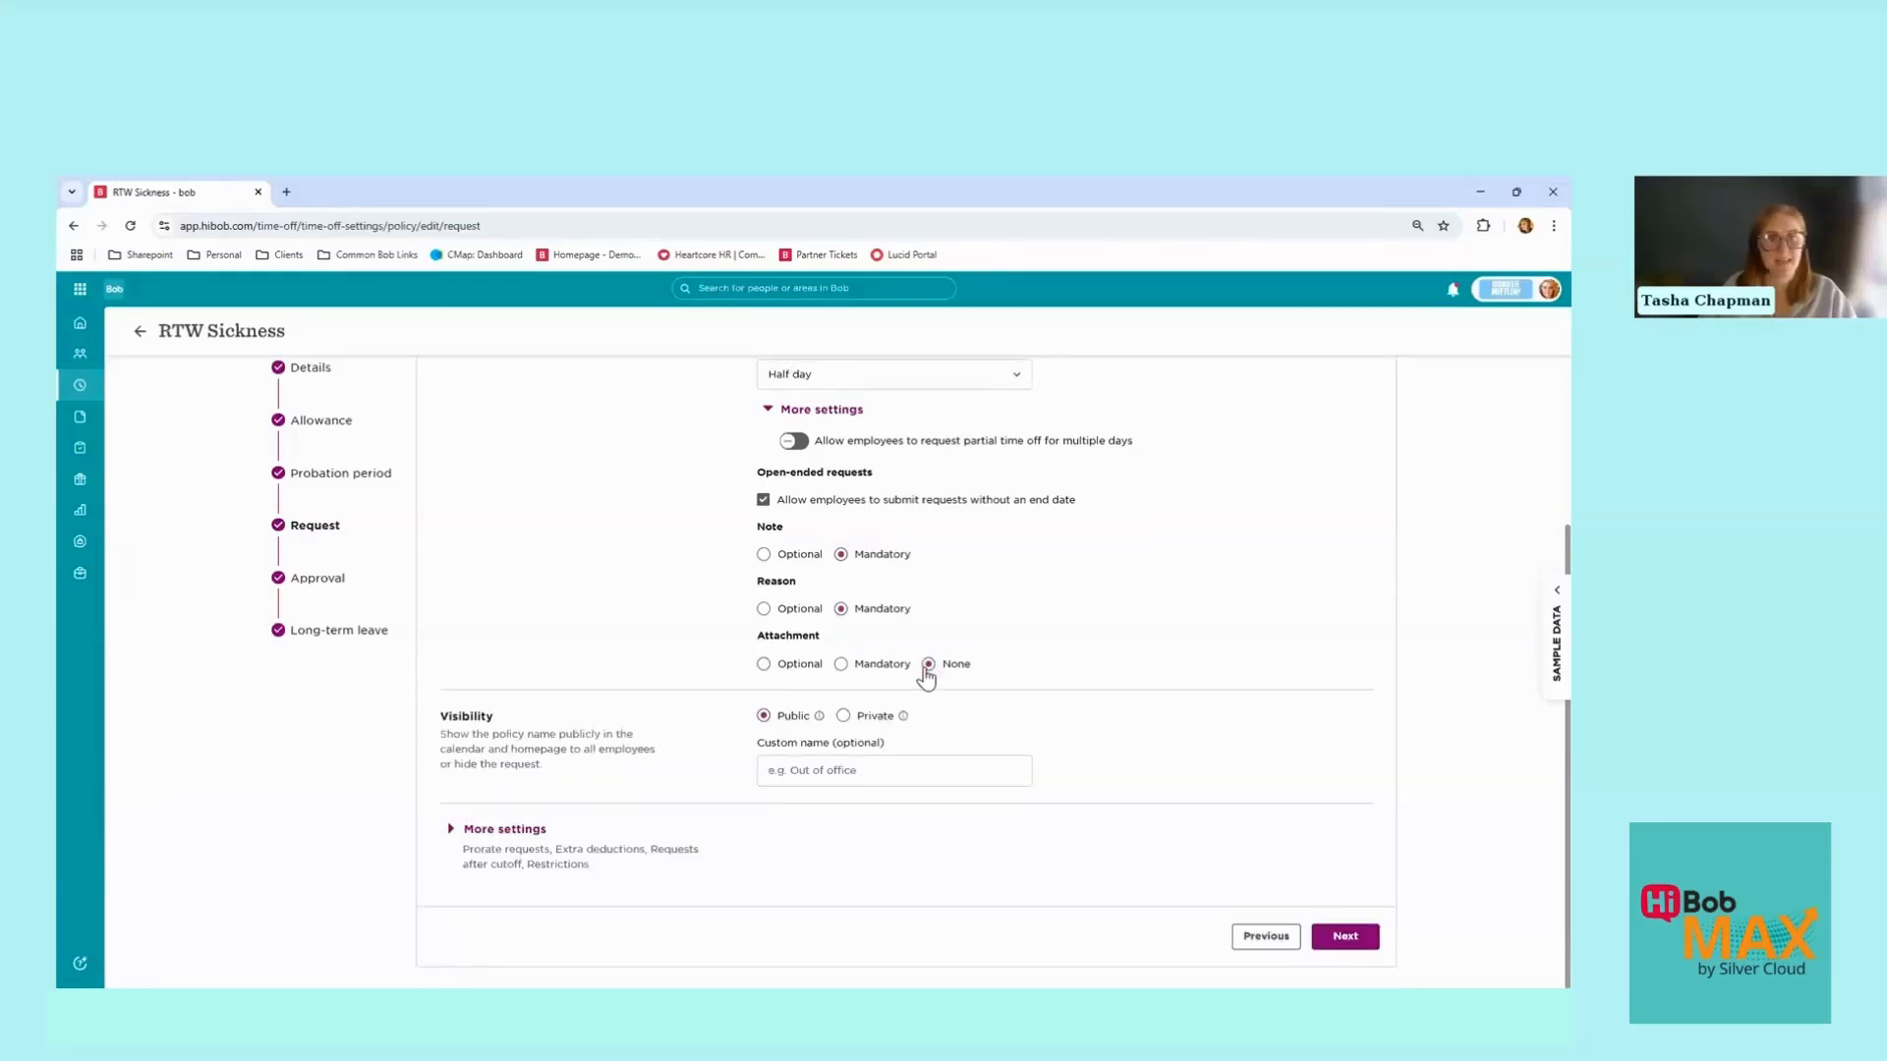
Step: Make the attachment mandatory with instructions 'Please provide a sick note if applicable'
{"action": "left_click", "coordinate": [843, 665]}
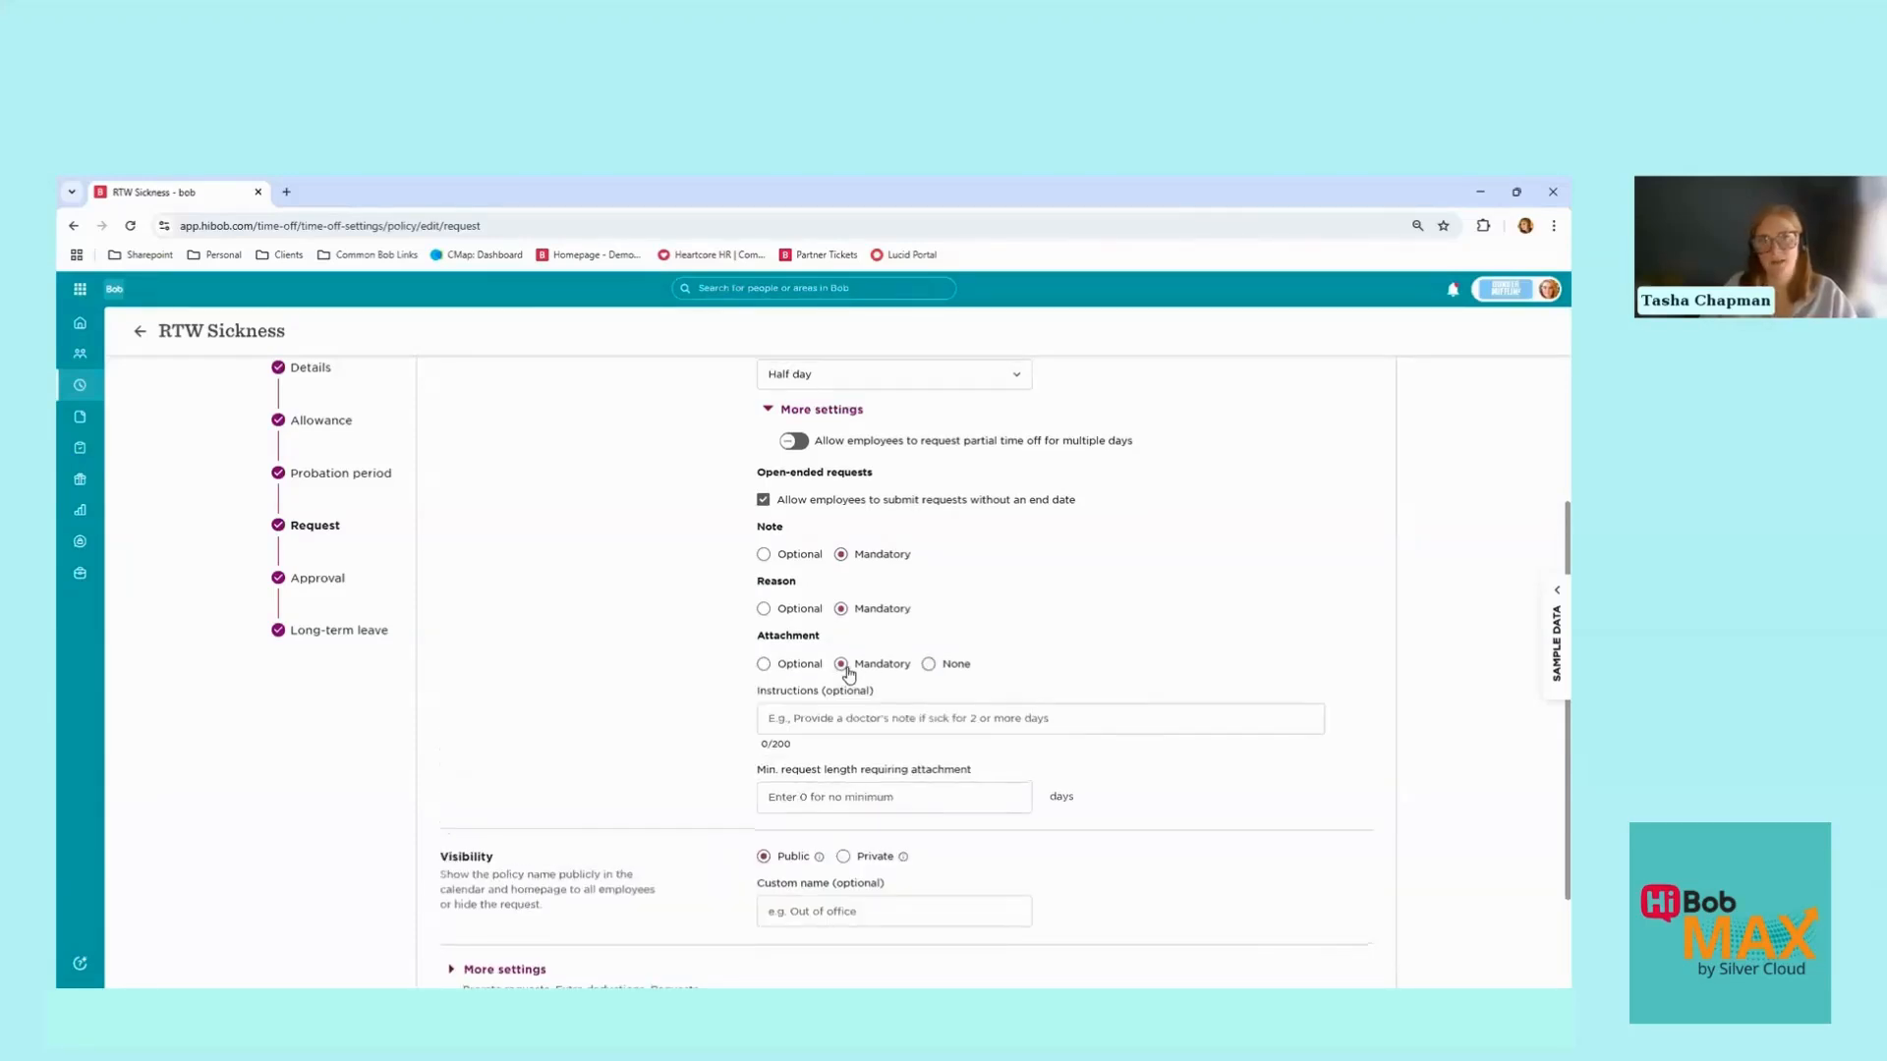
{"action": "left_click", "coordinate": [815, 719]}
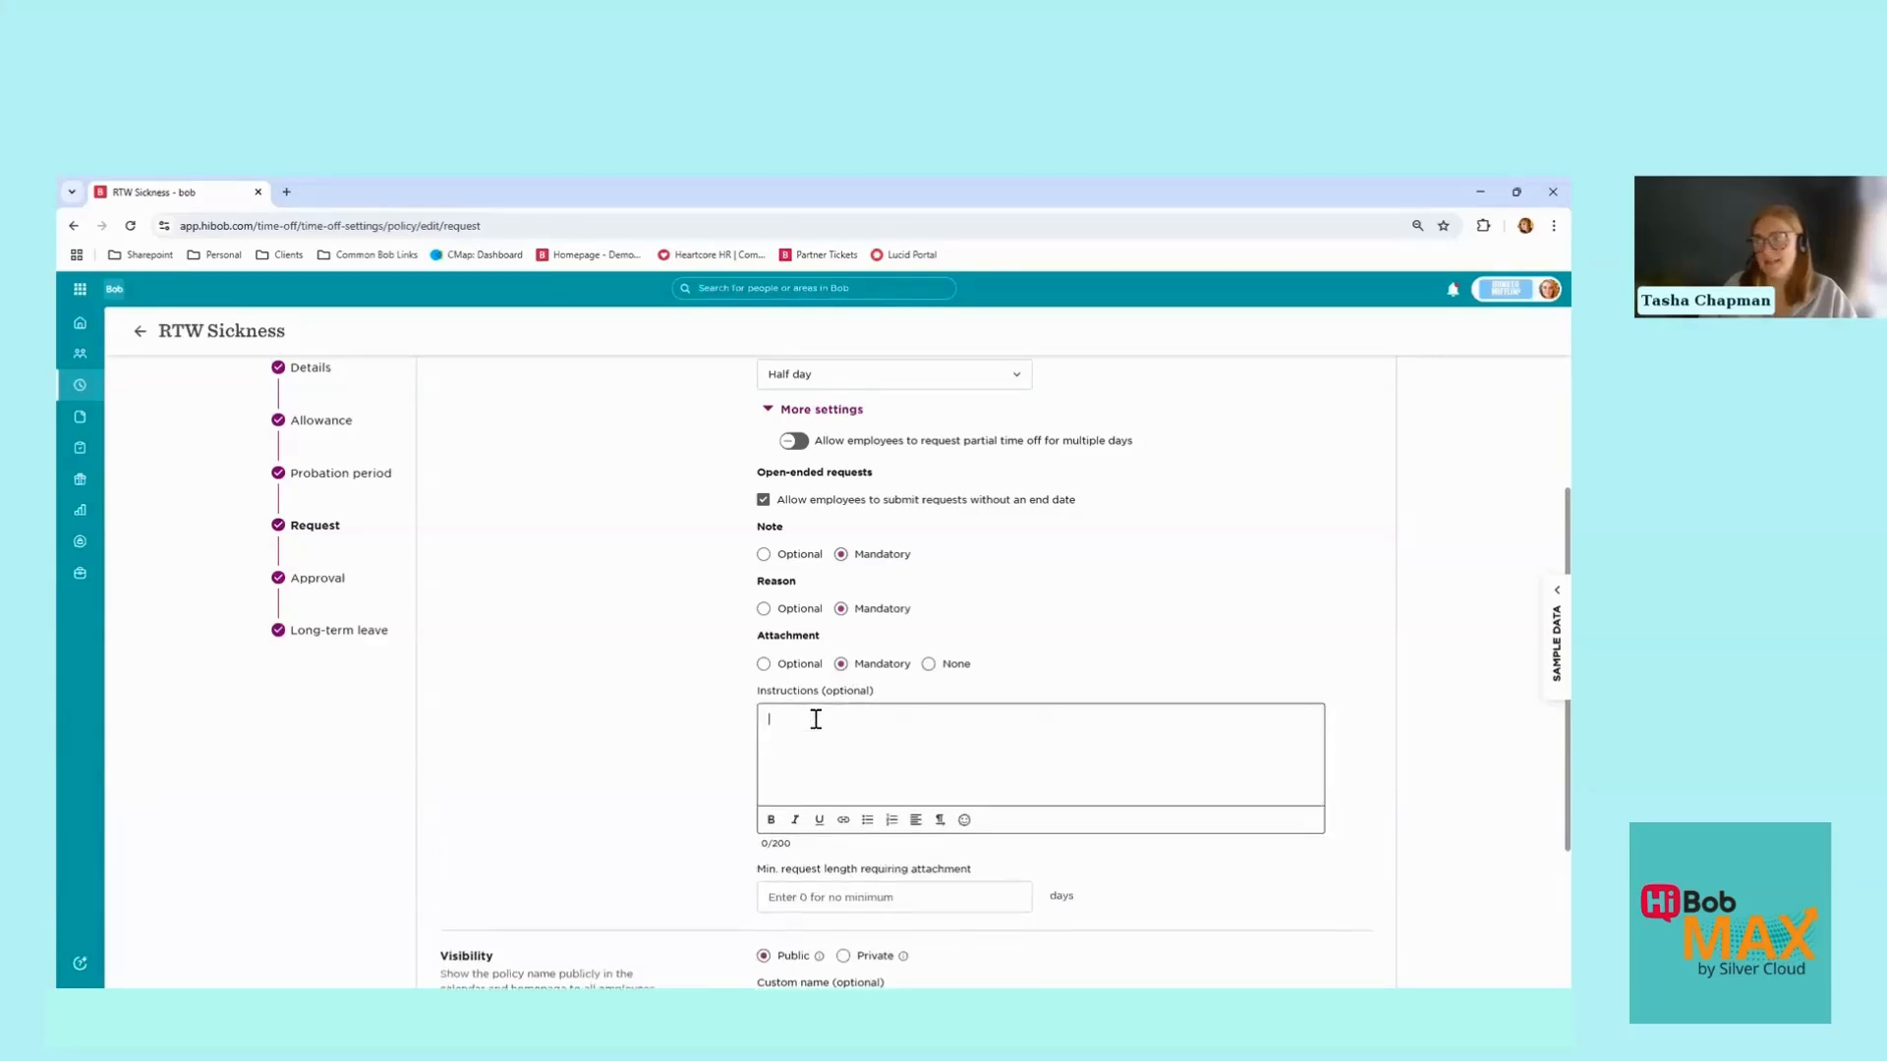
{"action": "left_click", "coordinate": [1040, 643]}
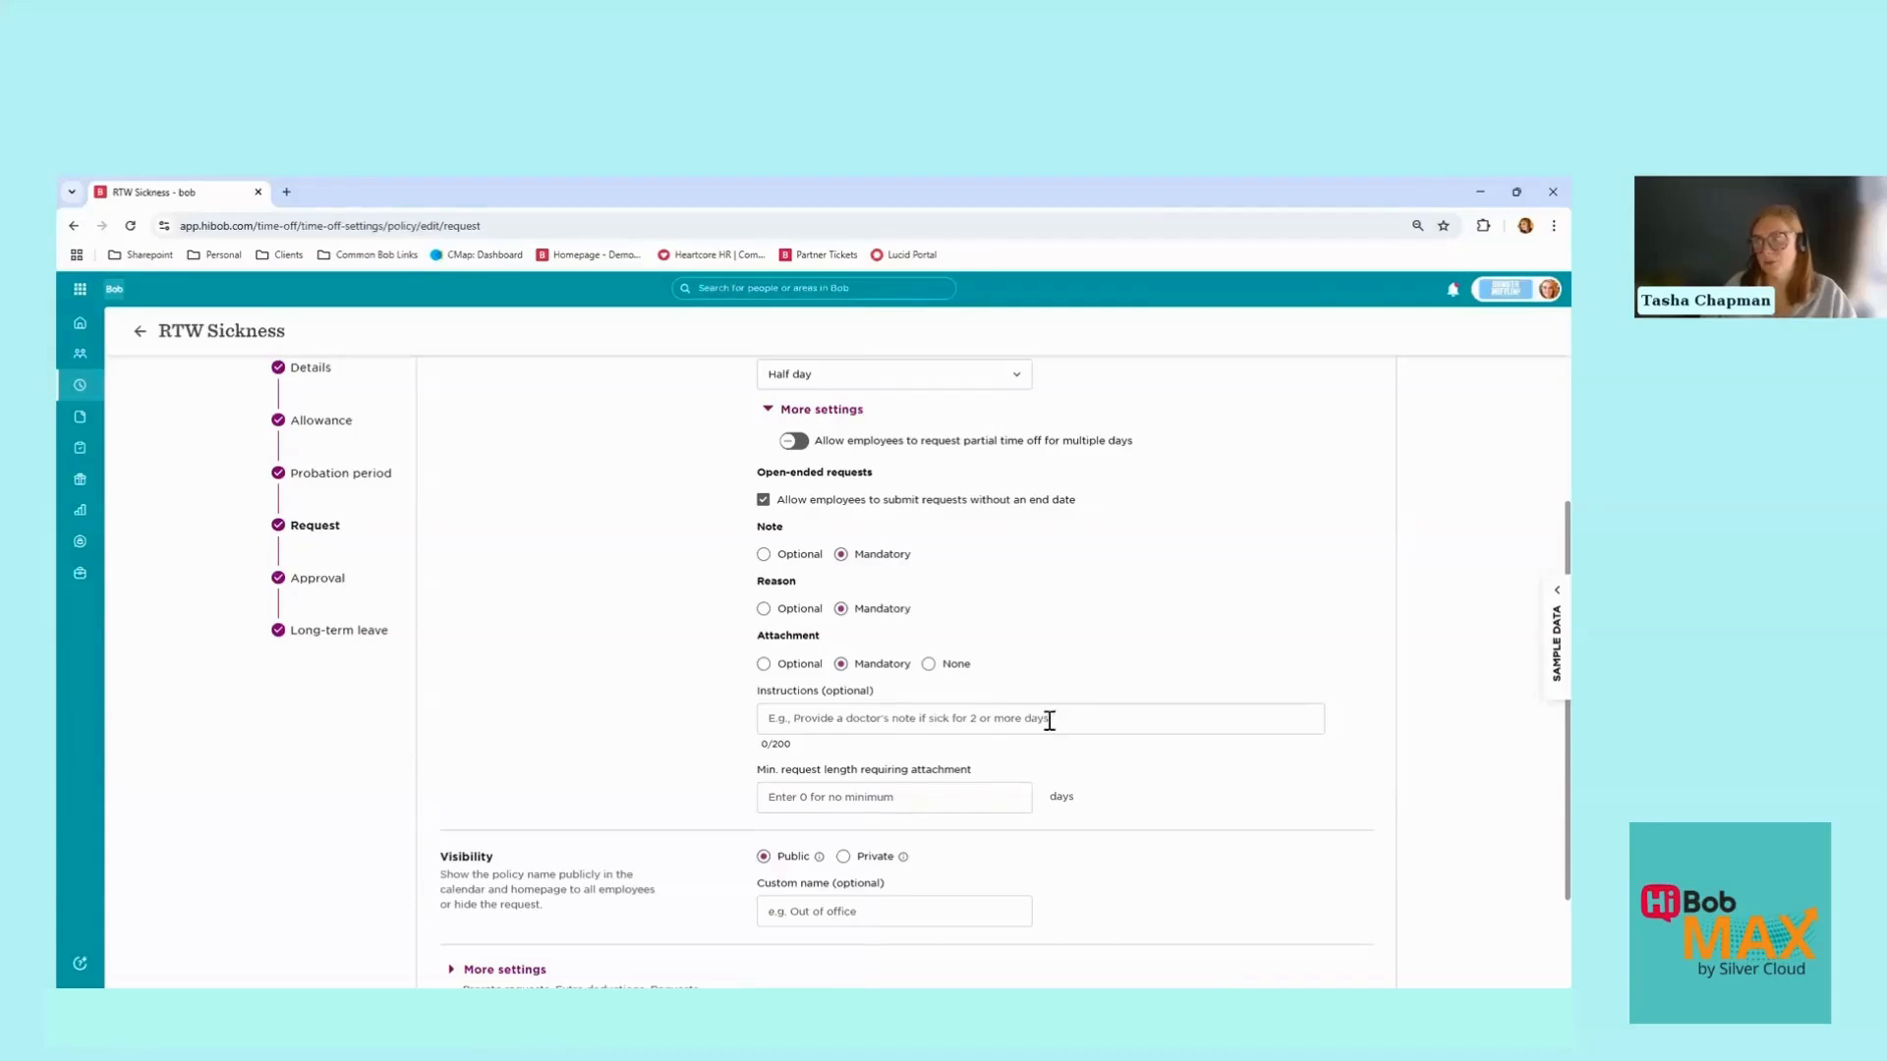
{"action": "left_click", "coordinate": [1012, 717]}
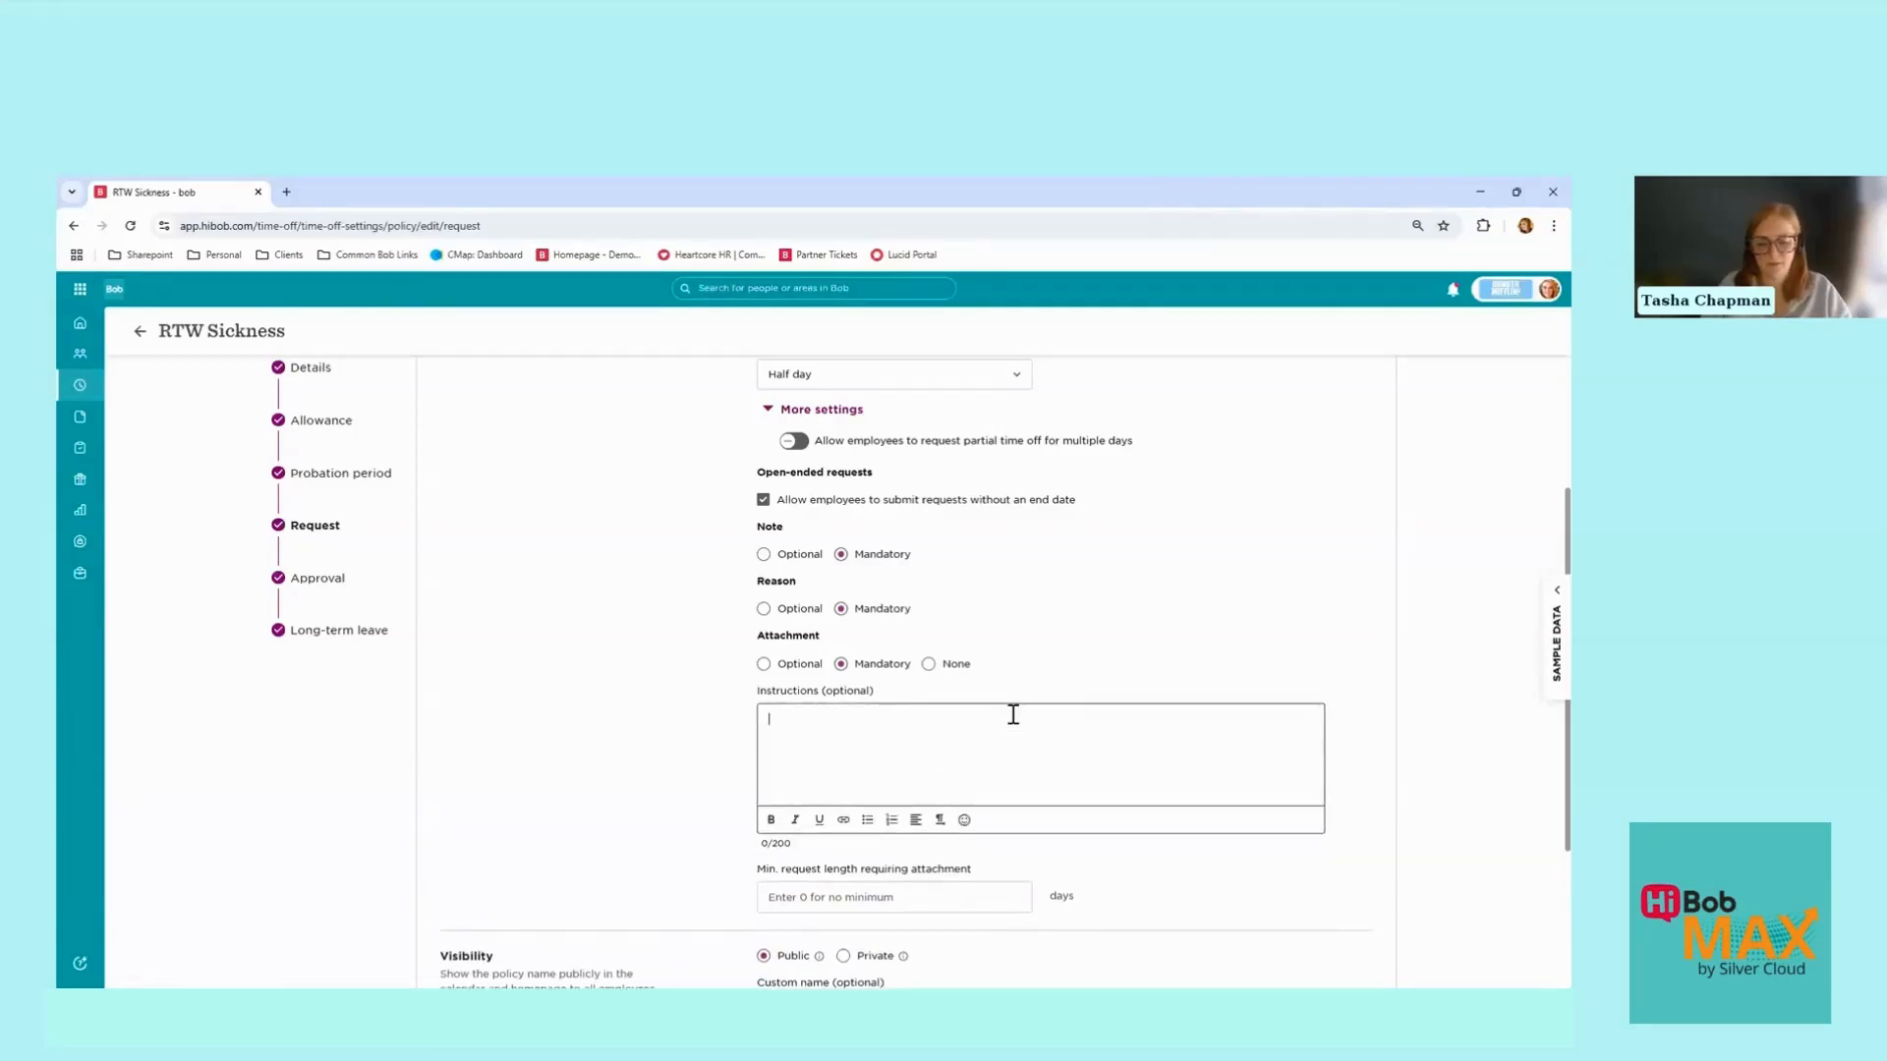
{"action": "type", "text": "Please provide a sick note if applicable"}
{"action": "scroll", "coordinate": [1013, 713], "scroll_direction": "down", "scroll_amount": 3}
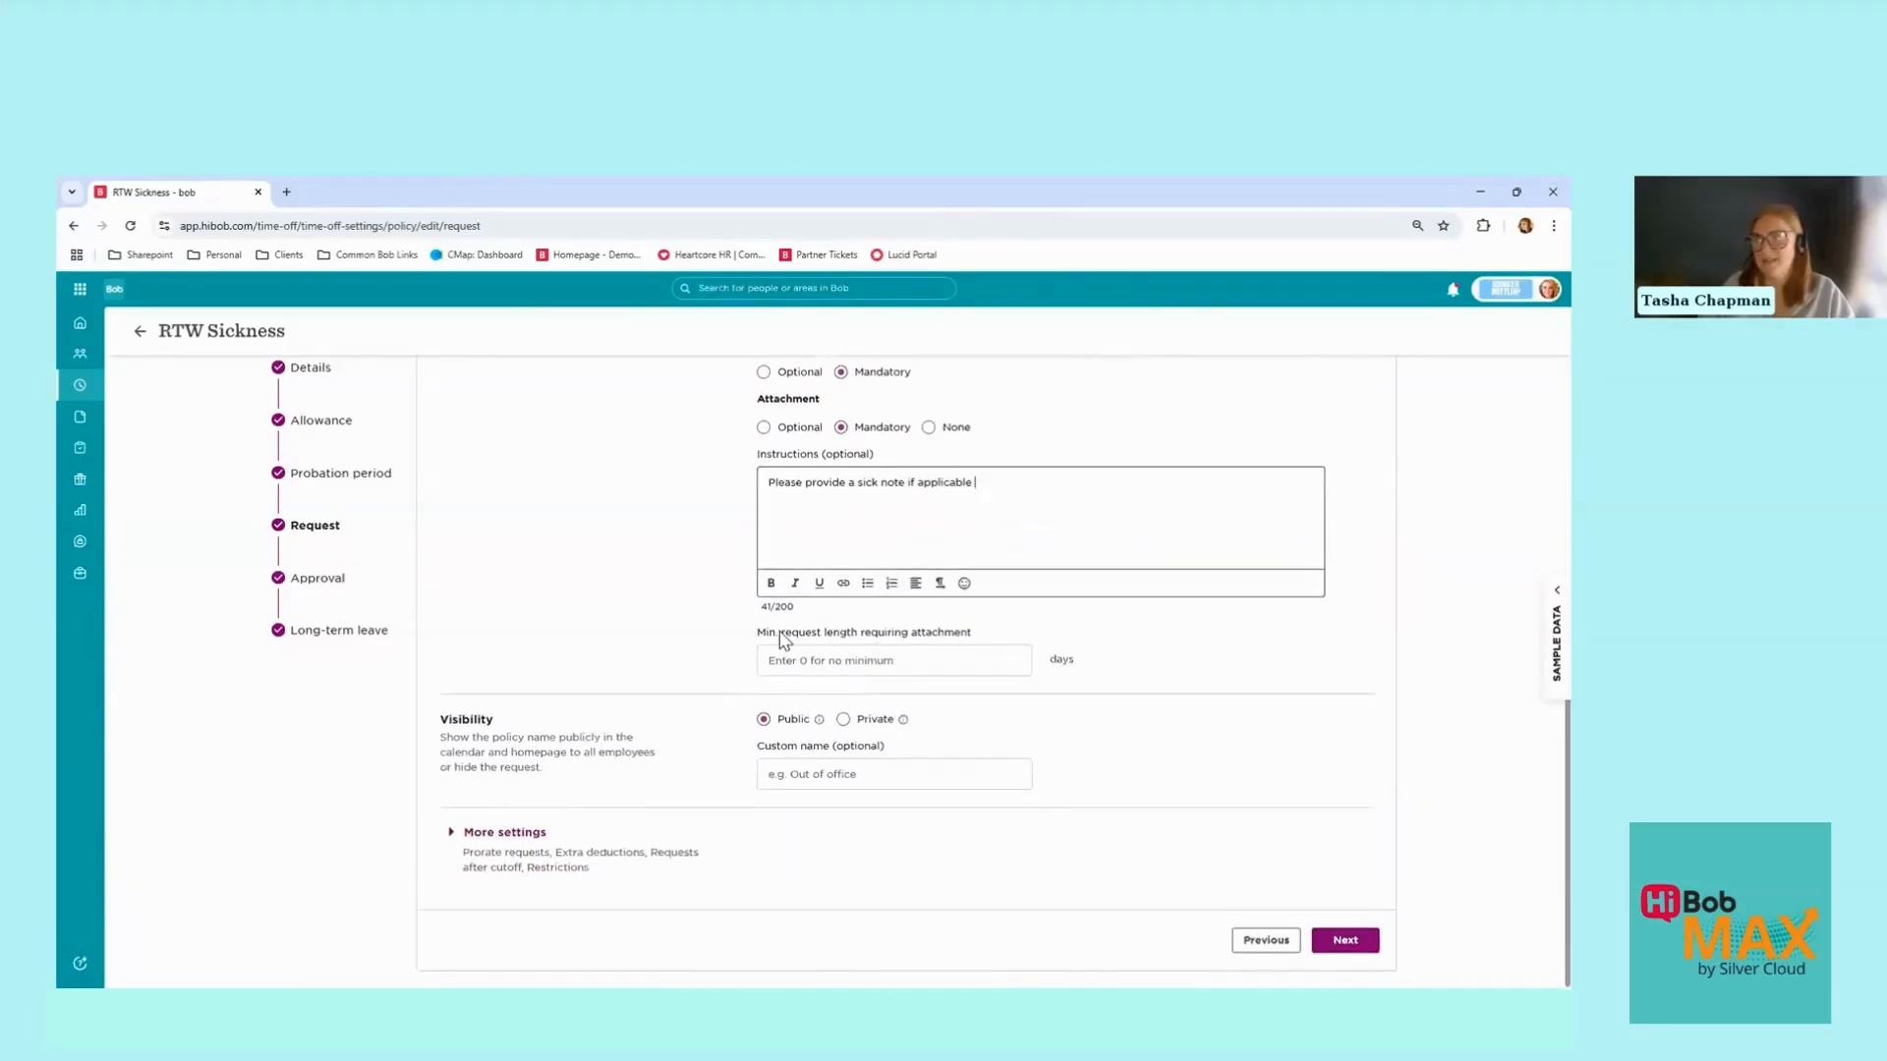
Step: Set the minimum request length requiring an attachment to 5 days and review the form
{"action": "left_click", "coordinate": [945, 655]}
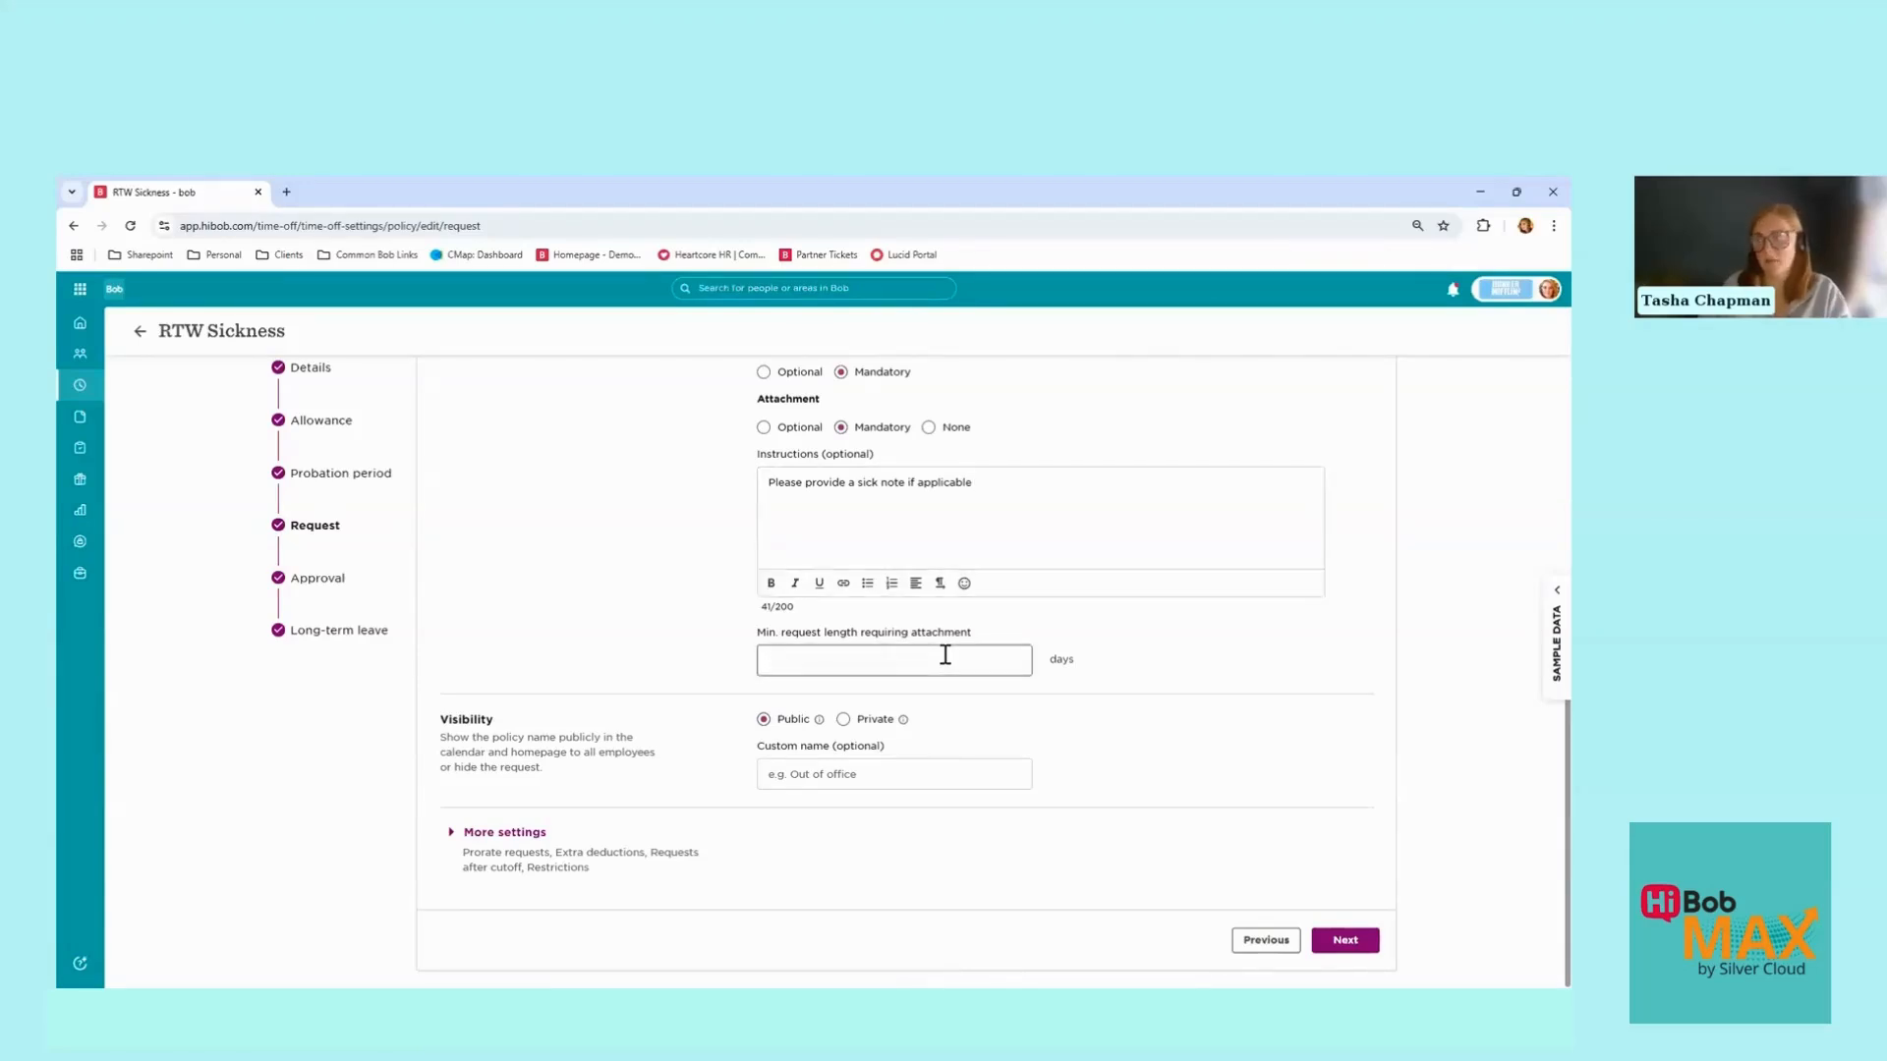
{"action": "type", "text": "5"}
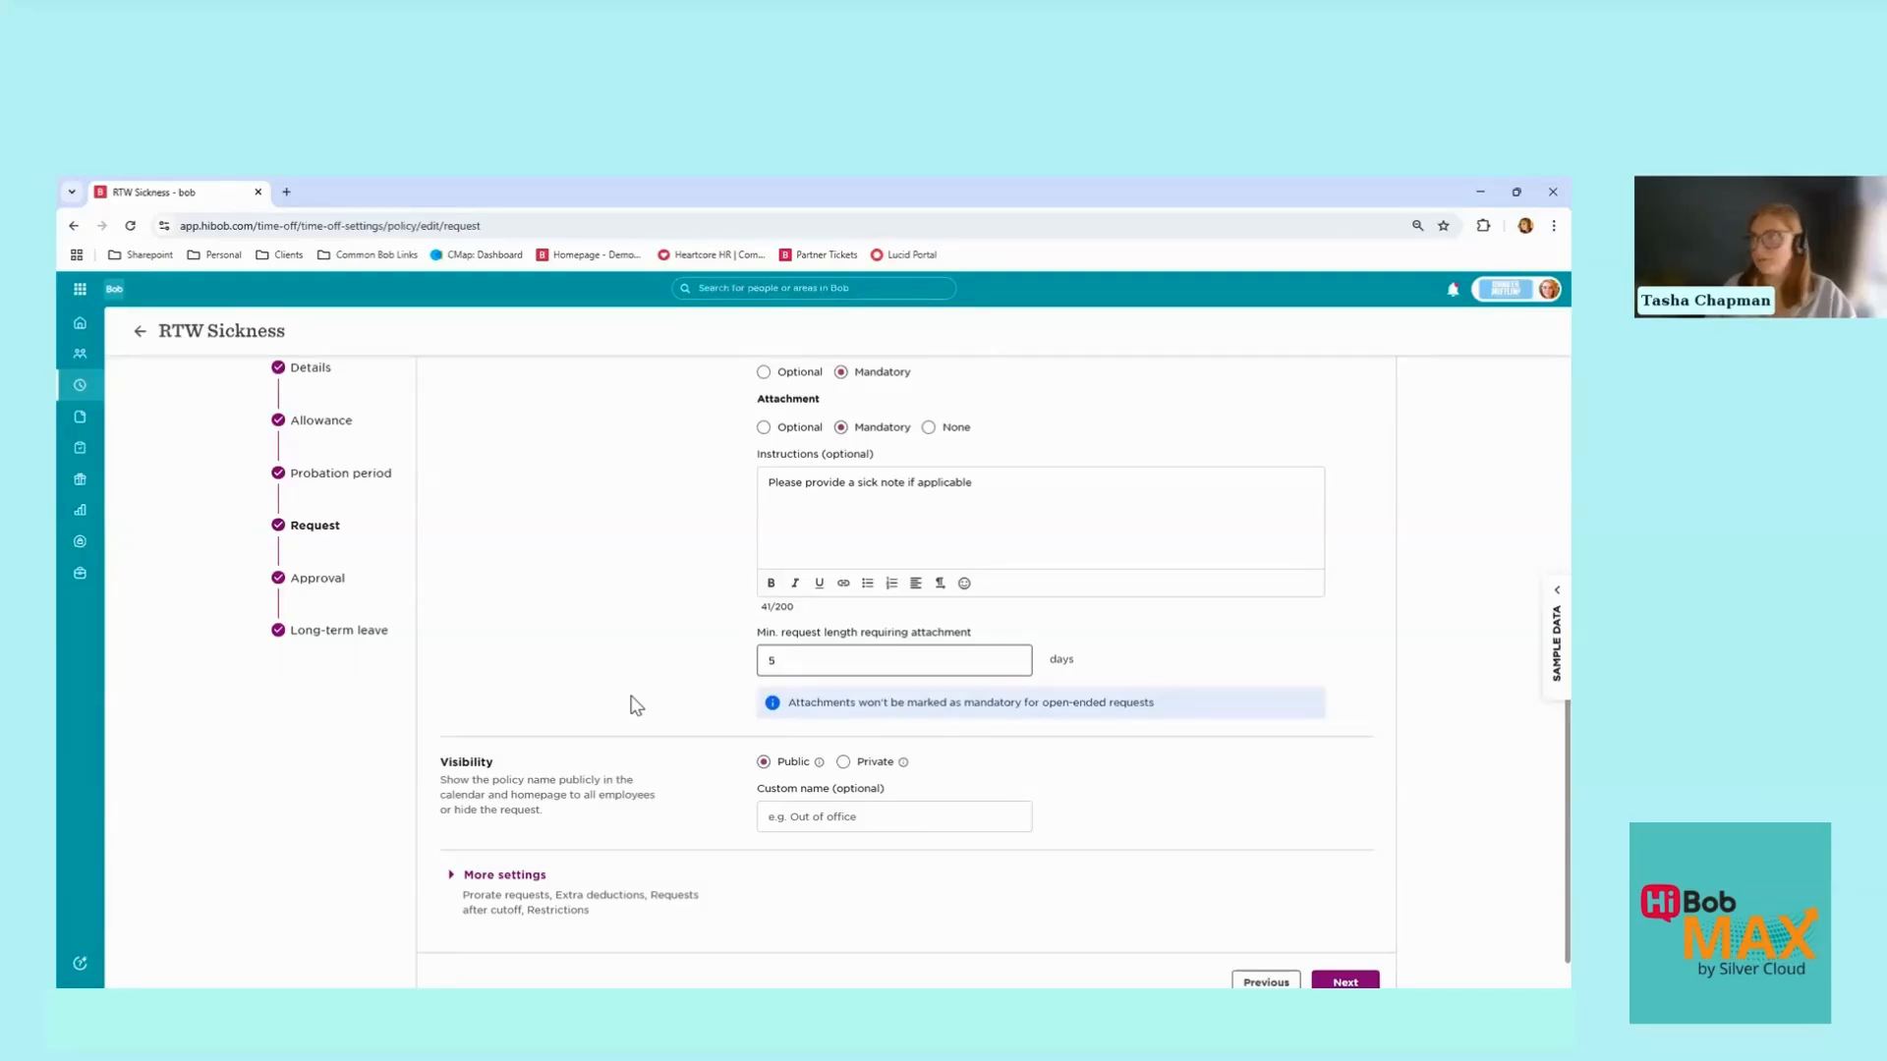
{"action": "scroll", "coordinate": [634, 708], "scroll_direction": "up", "scroll_amount": 3}
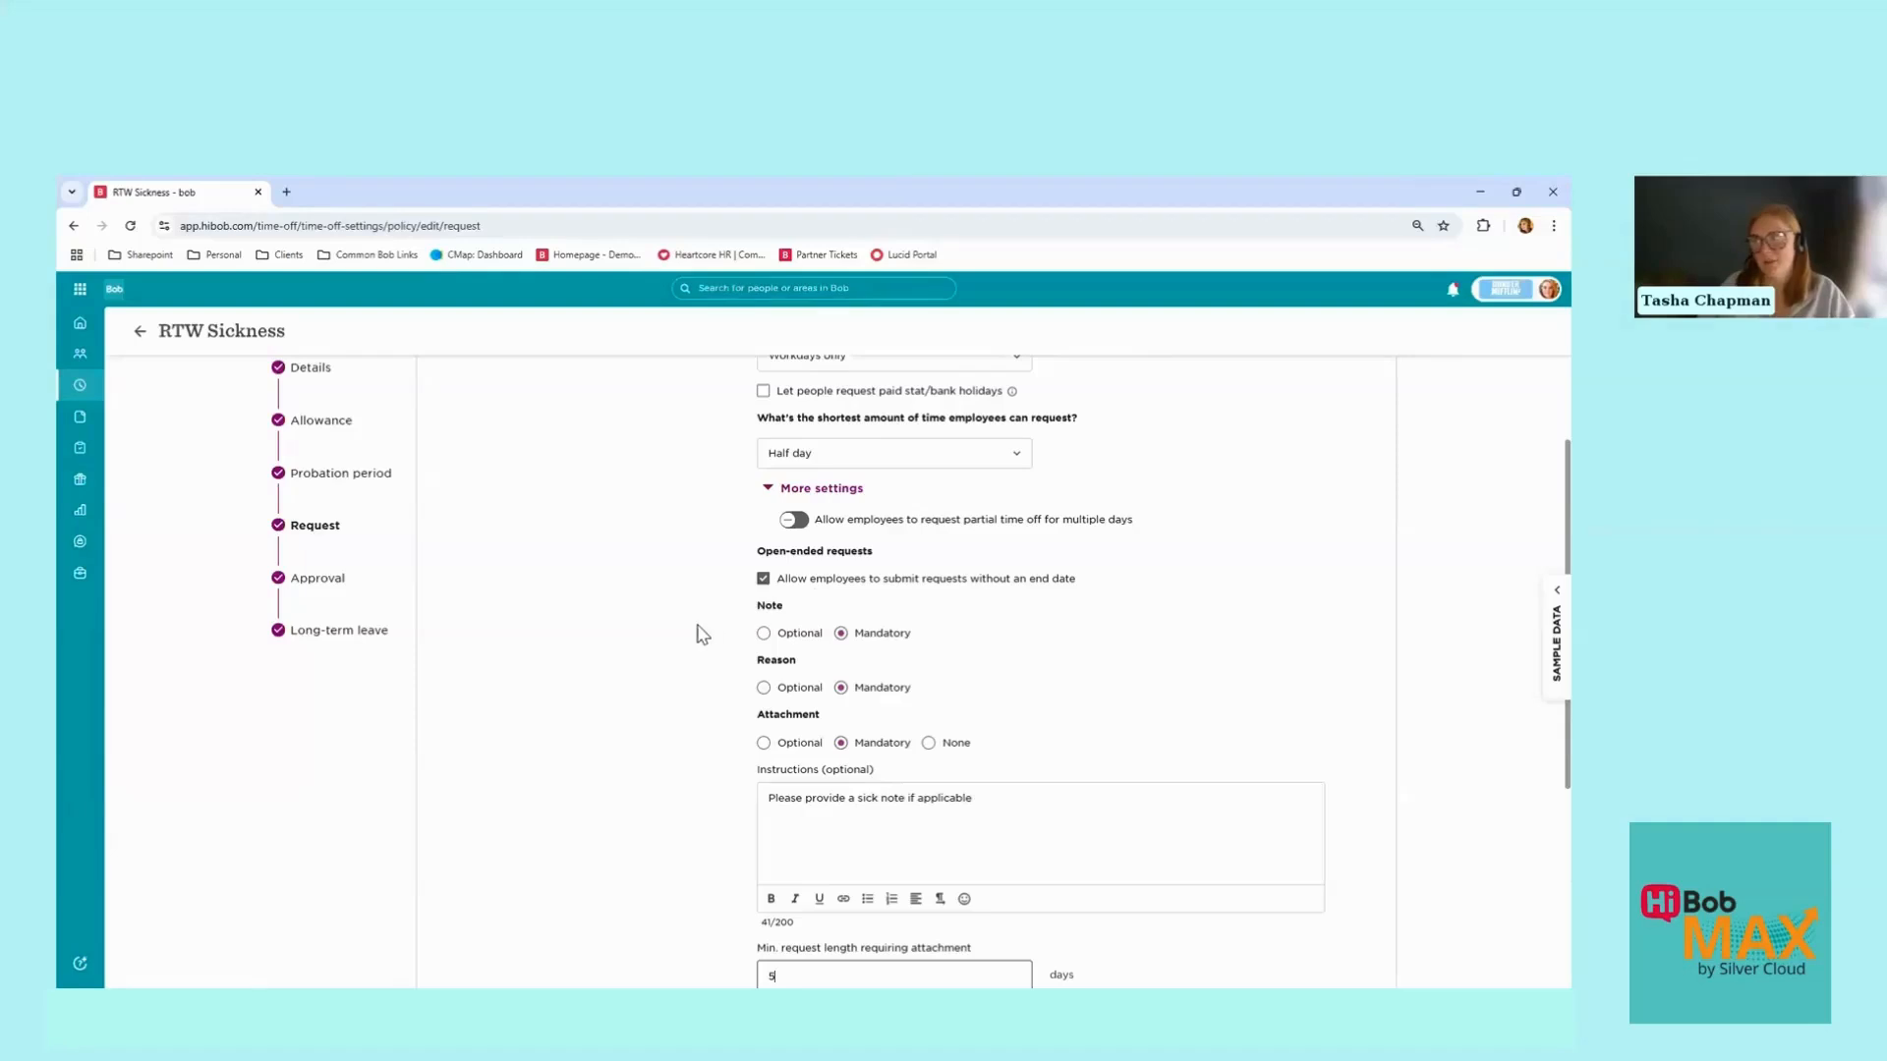
{"action": "scroll", "coordinate": [708, 659], "scroll_direction": "down", "scroll_amount": 2}
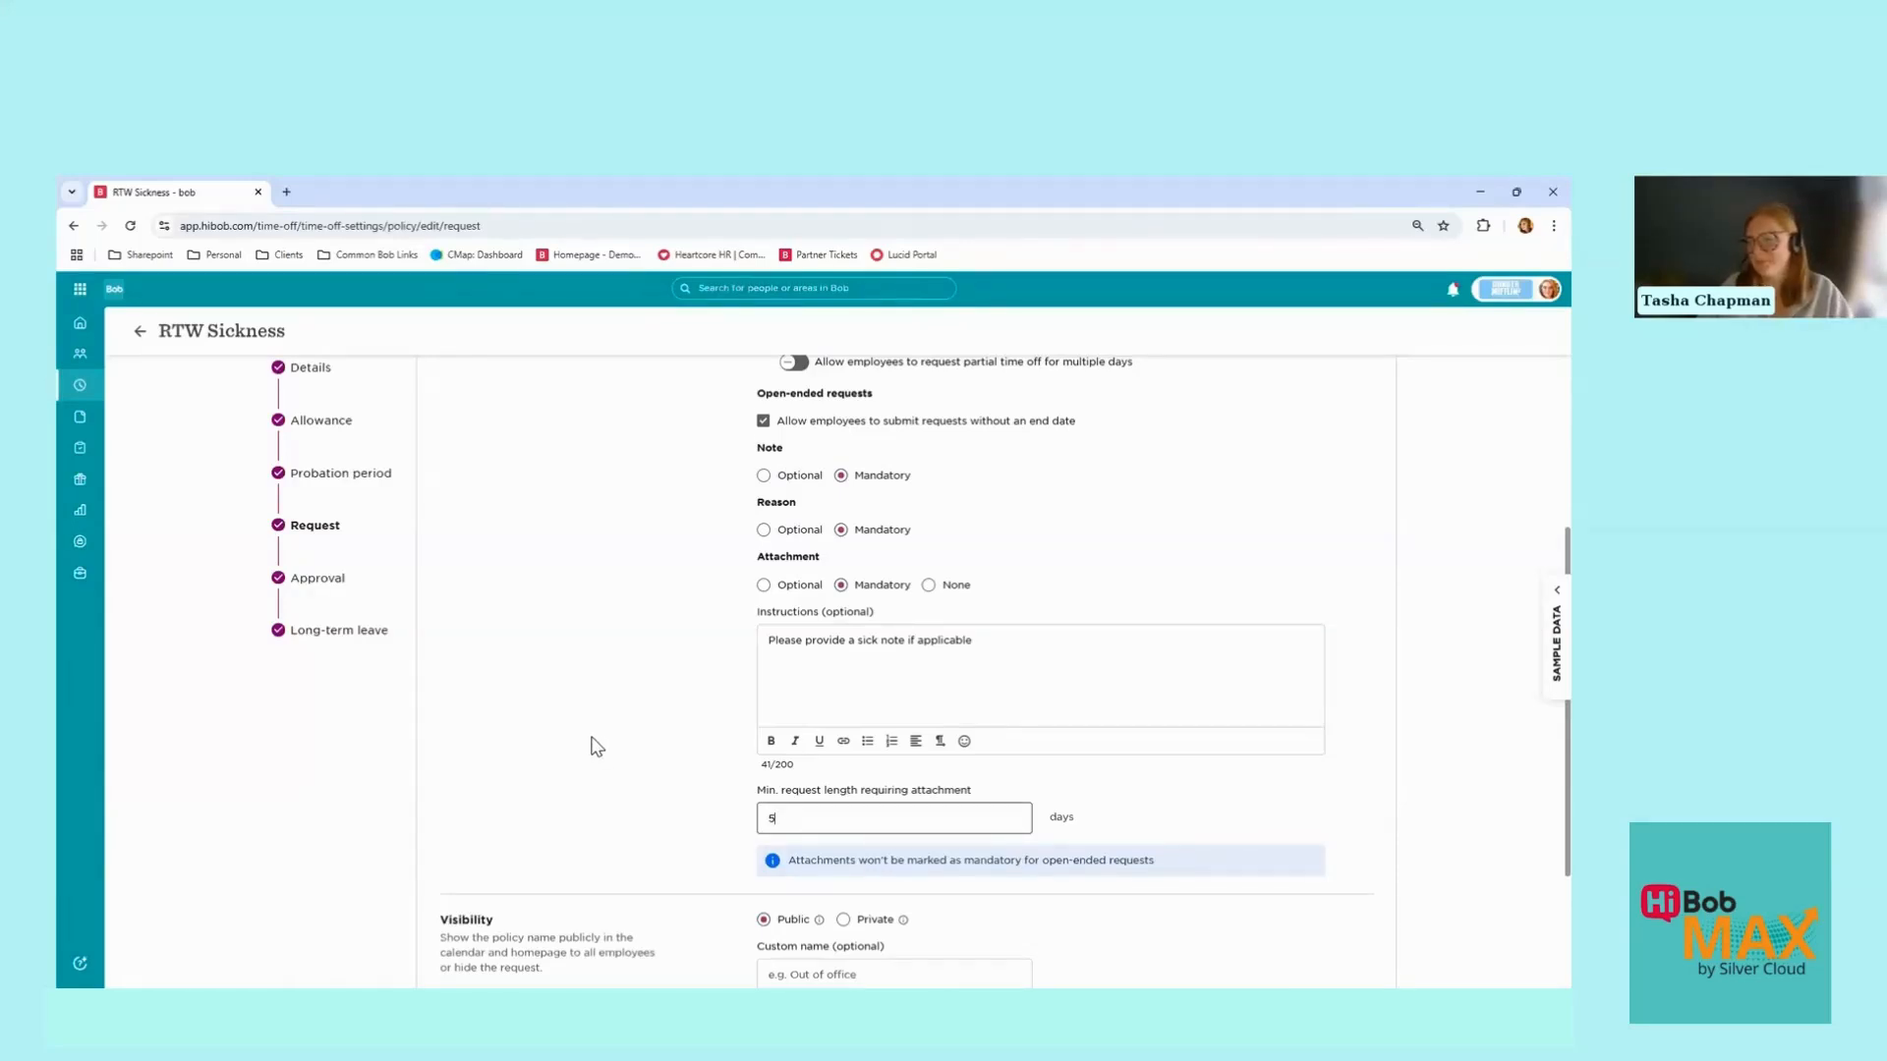
{"action": "scroll", "coordinate": [619, 728], "scroll_direction": "down", "scroll_amount": 2}
{"action": "scroll", "coordinate": [646, 706], "scroll_direction": "down", "scroll_amount": 1}
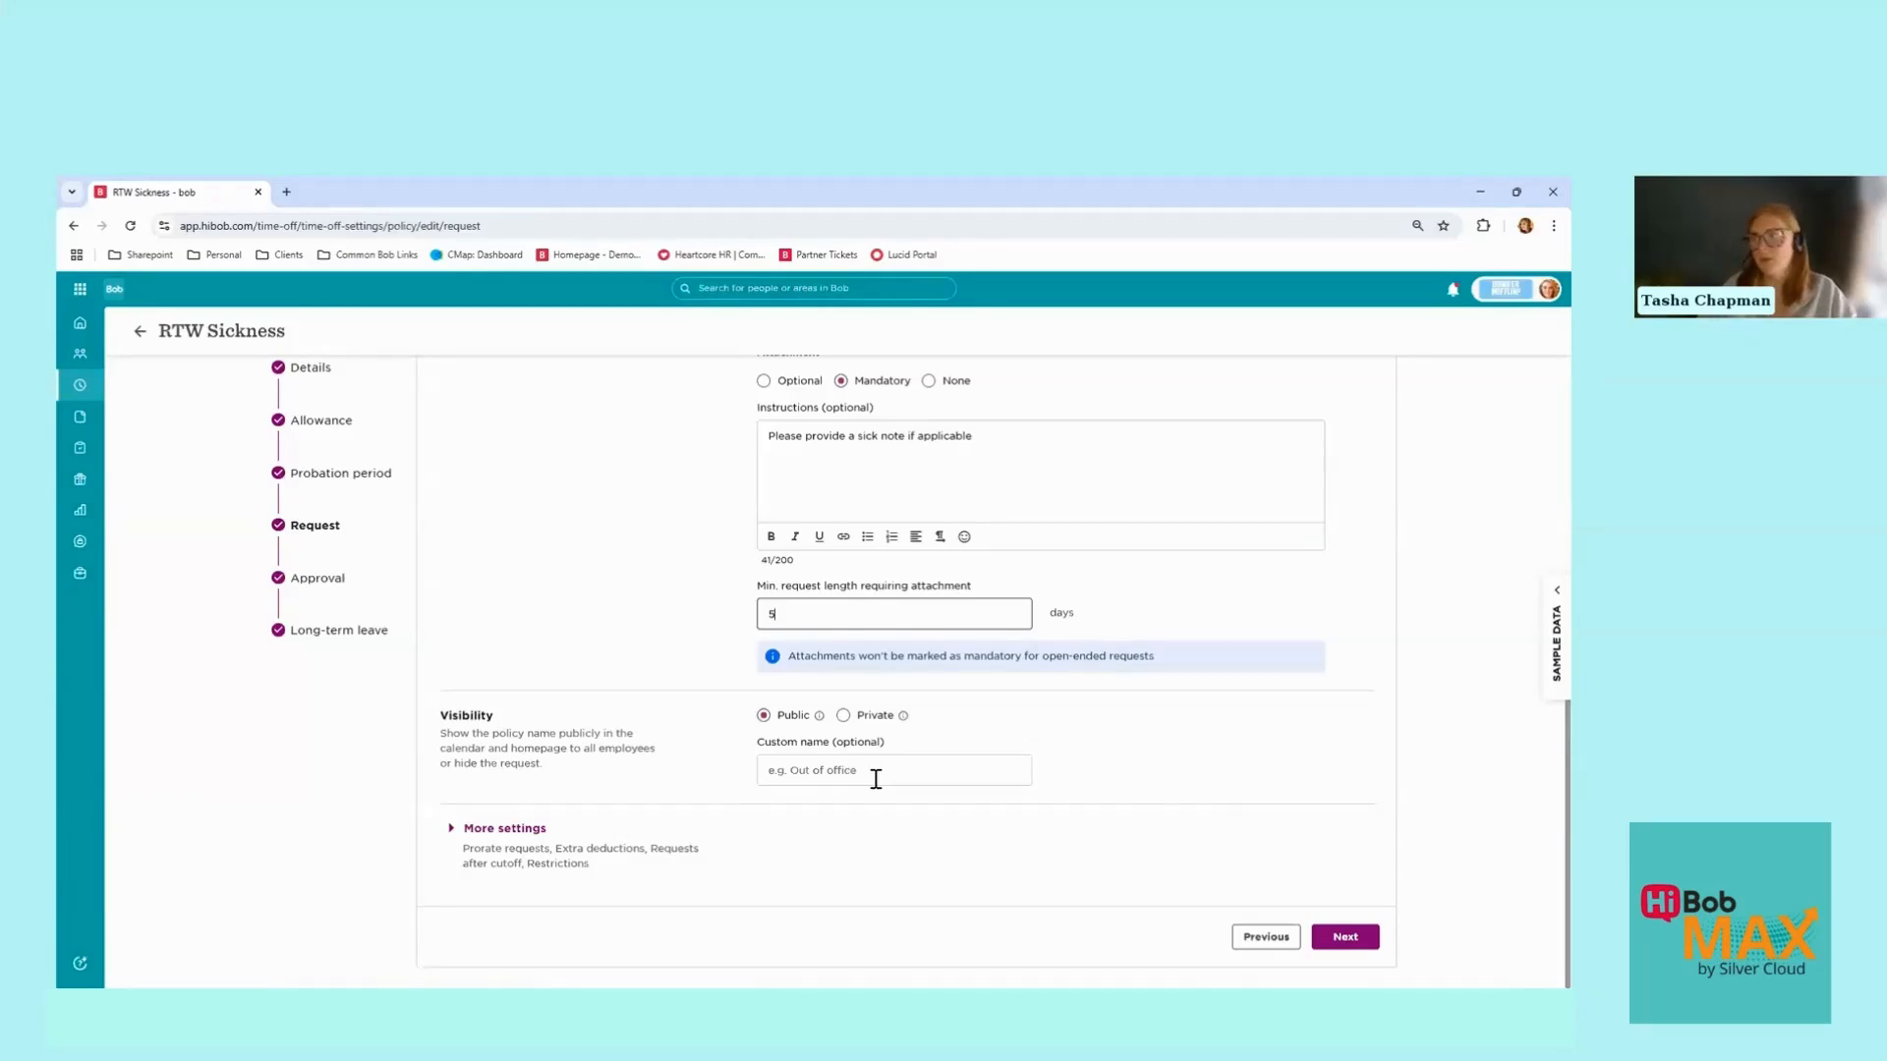
Step: Switch the policy name to Private and back, leaving it Public
{"action": "left_click", "coordinate": [843, 715]}
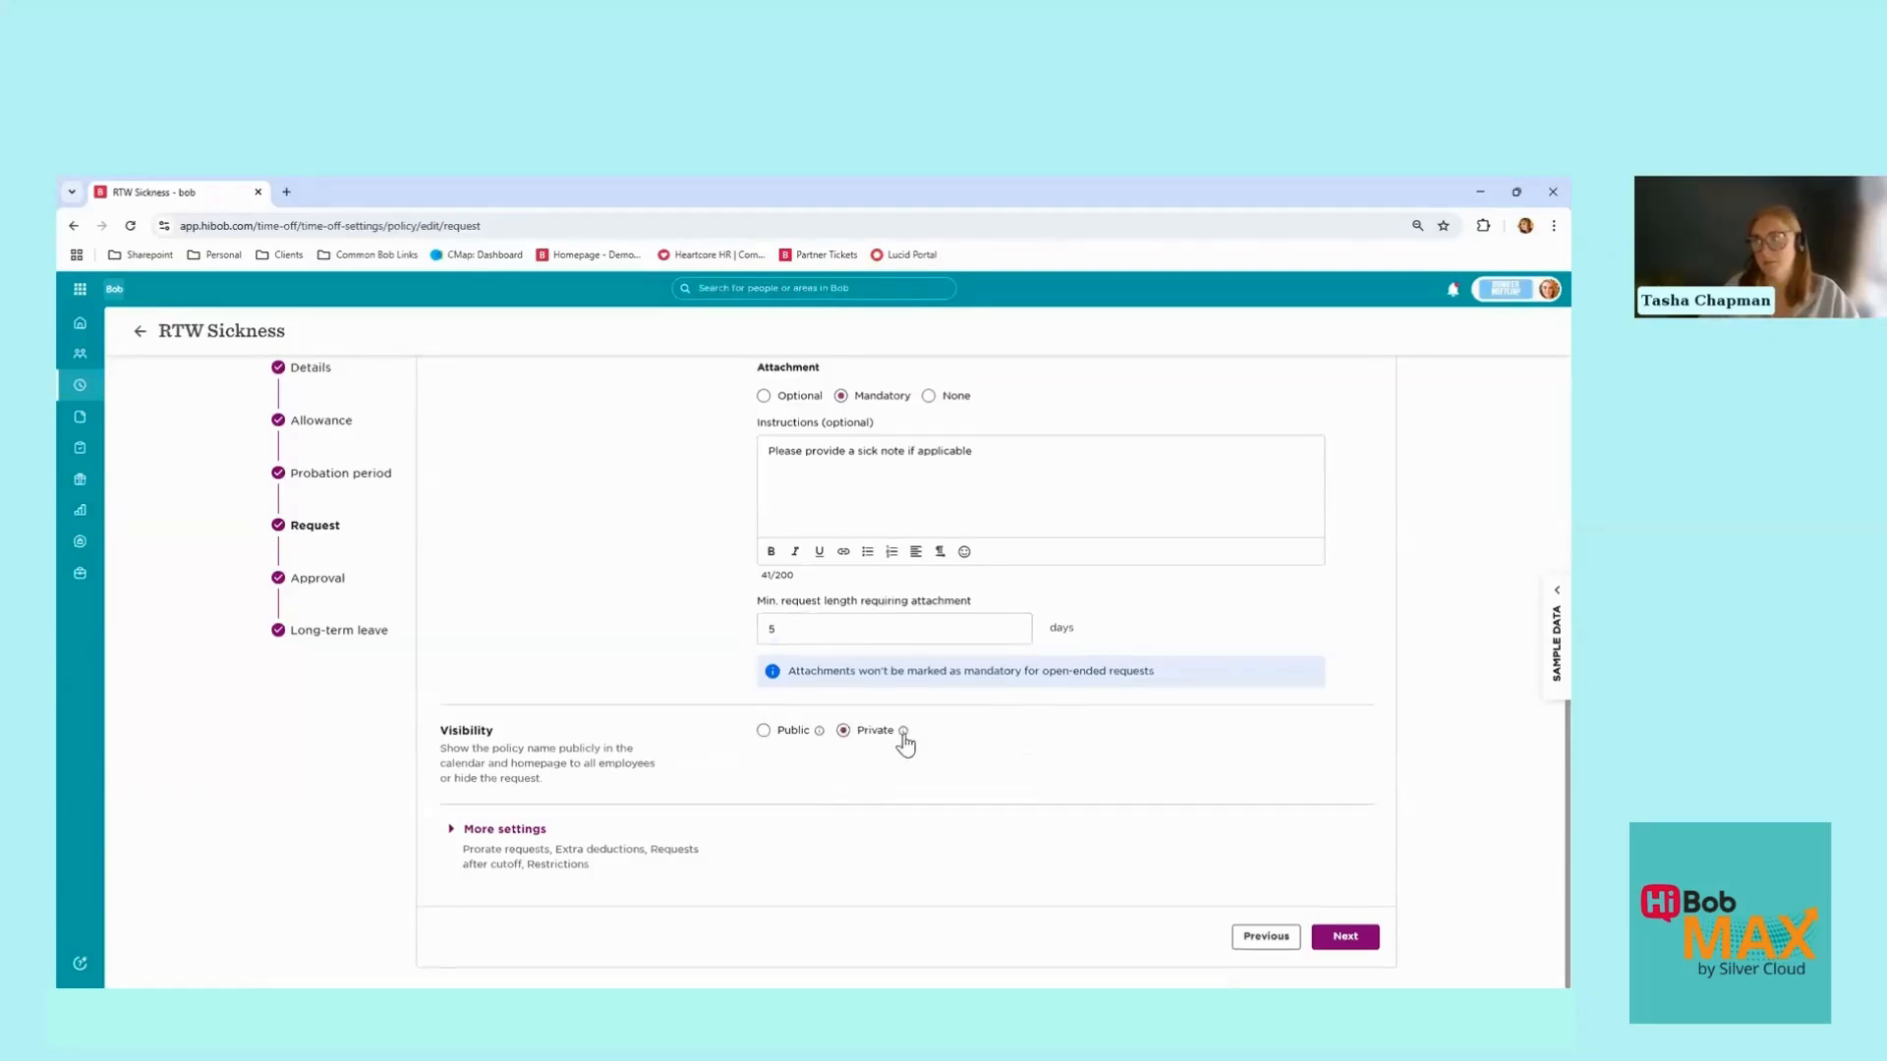
{"action": "mouse_move", "coordinate": [905, 735]}
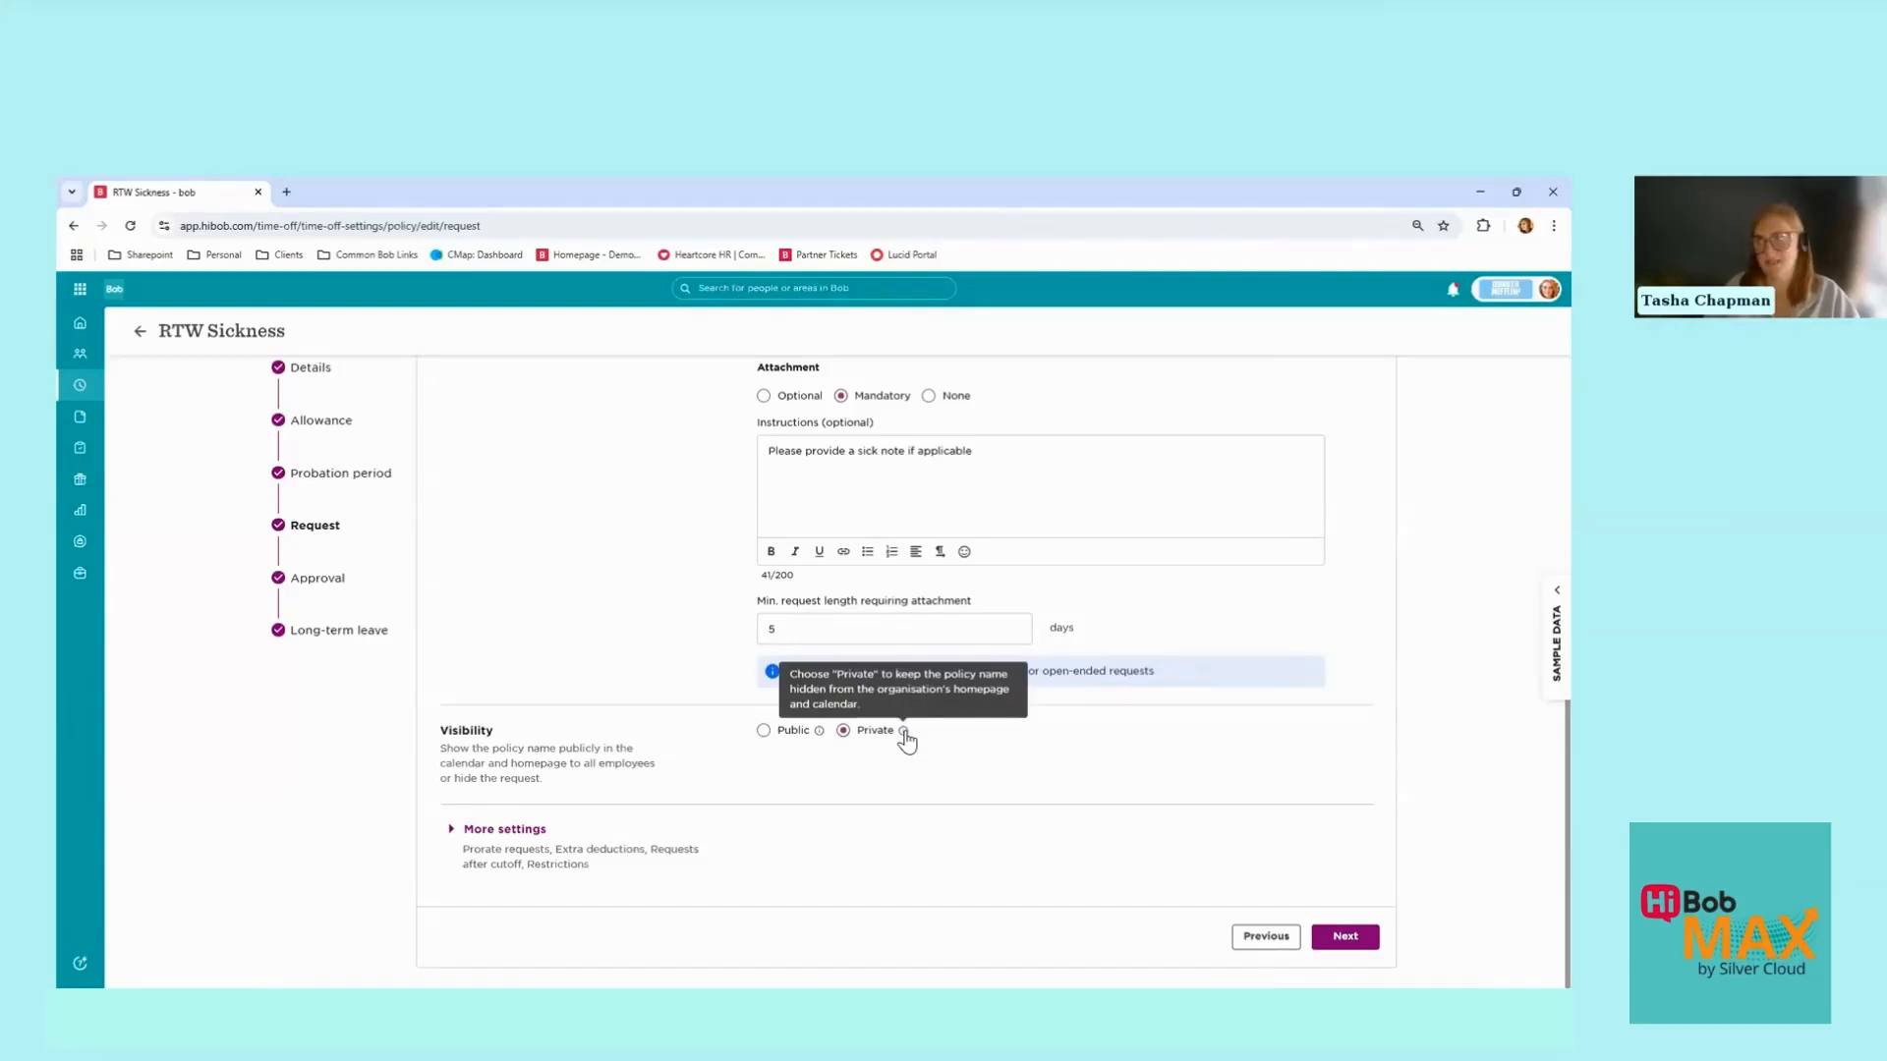
{"action": "left_click", "coordinate": [766, 739]}
Step: Set the custom calendar name to 'Out of Office' and expand More settings
{"action": "left_click", "coordinate": [787, 794]}
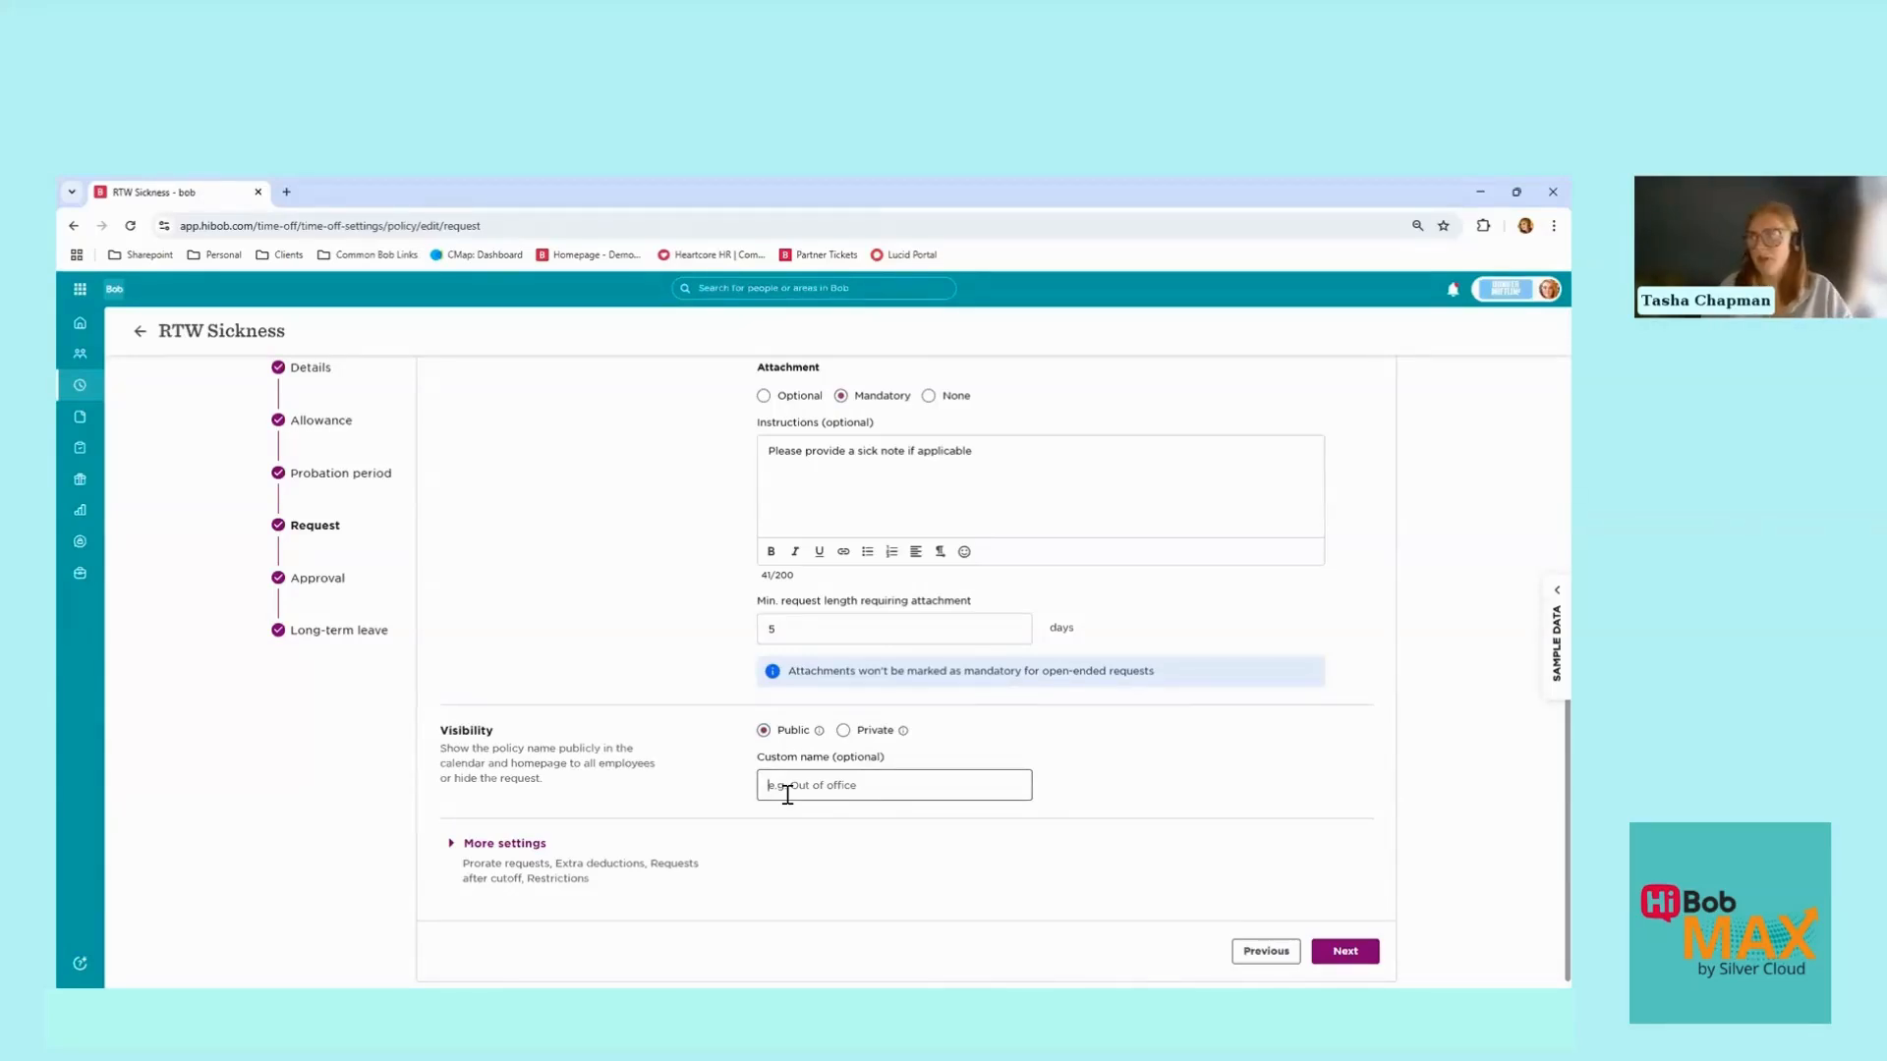
{"action": "type", "text": "Out Of Office"}
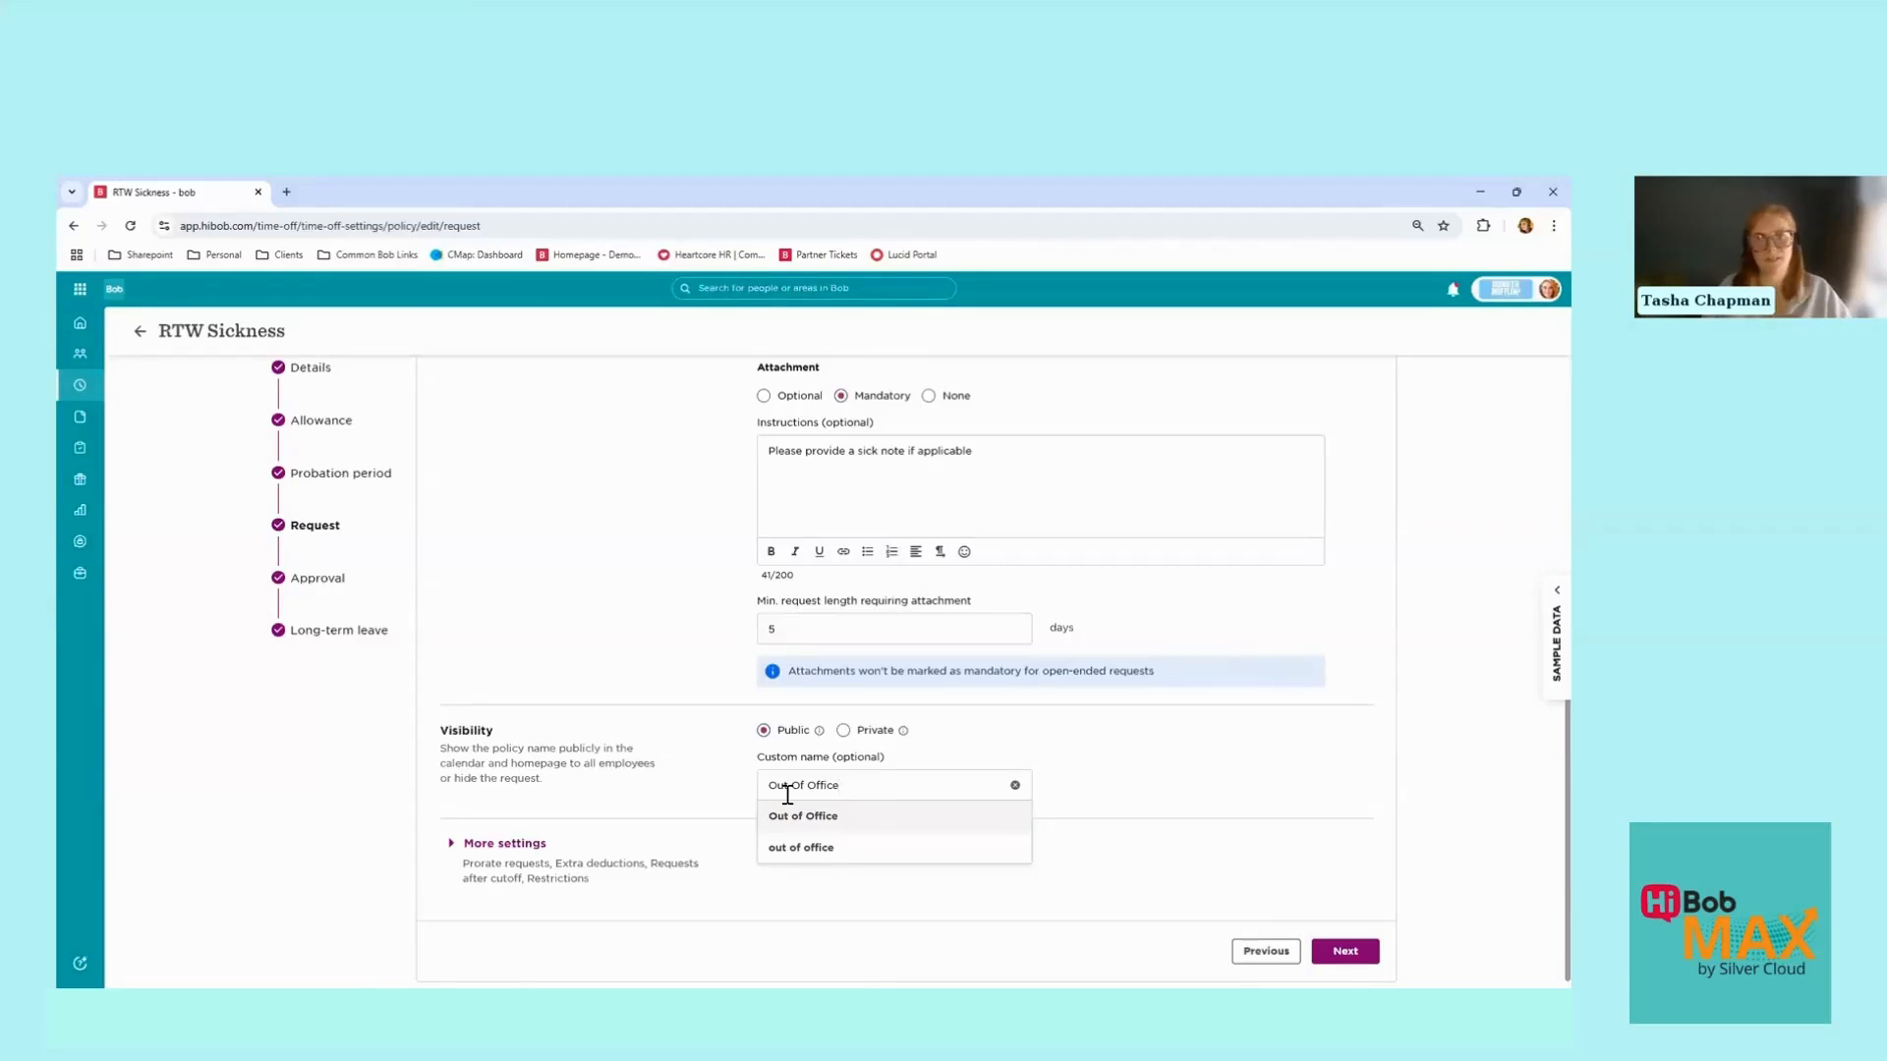
{"action": "key", "text": "Return"}
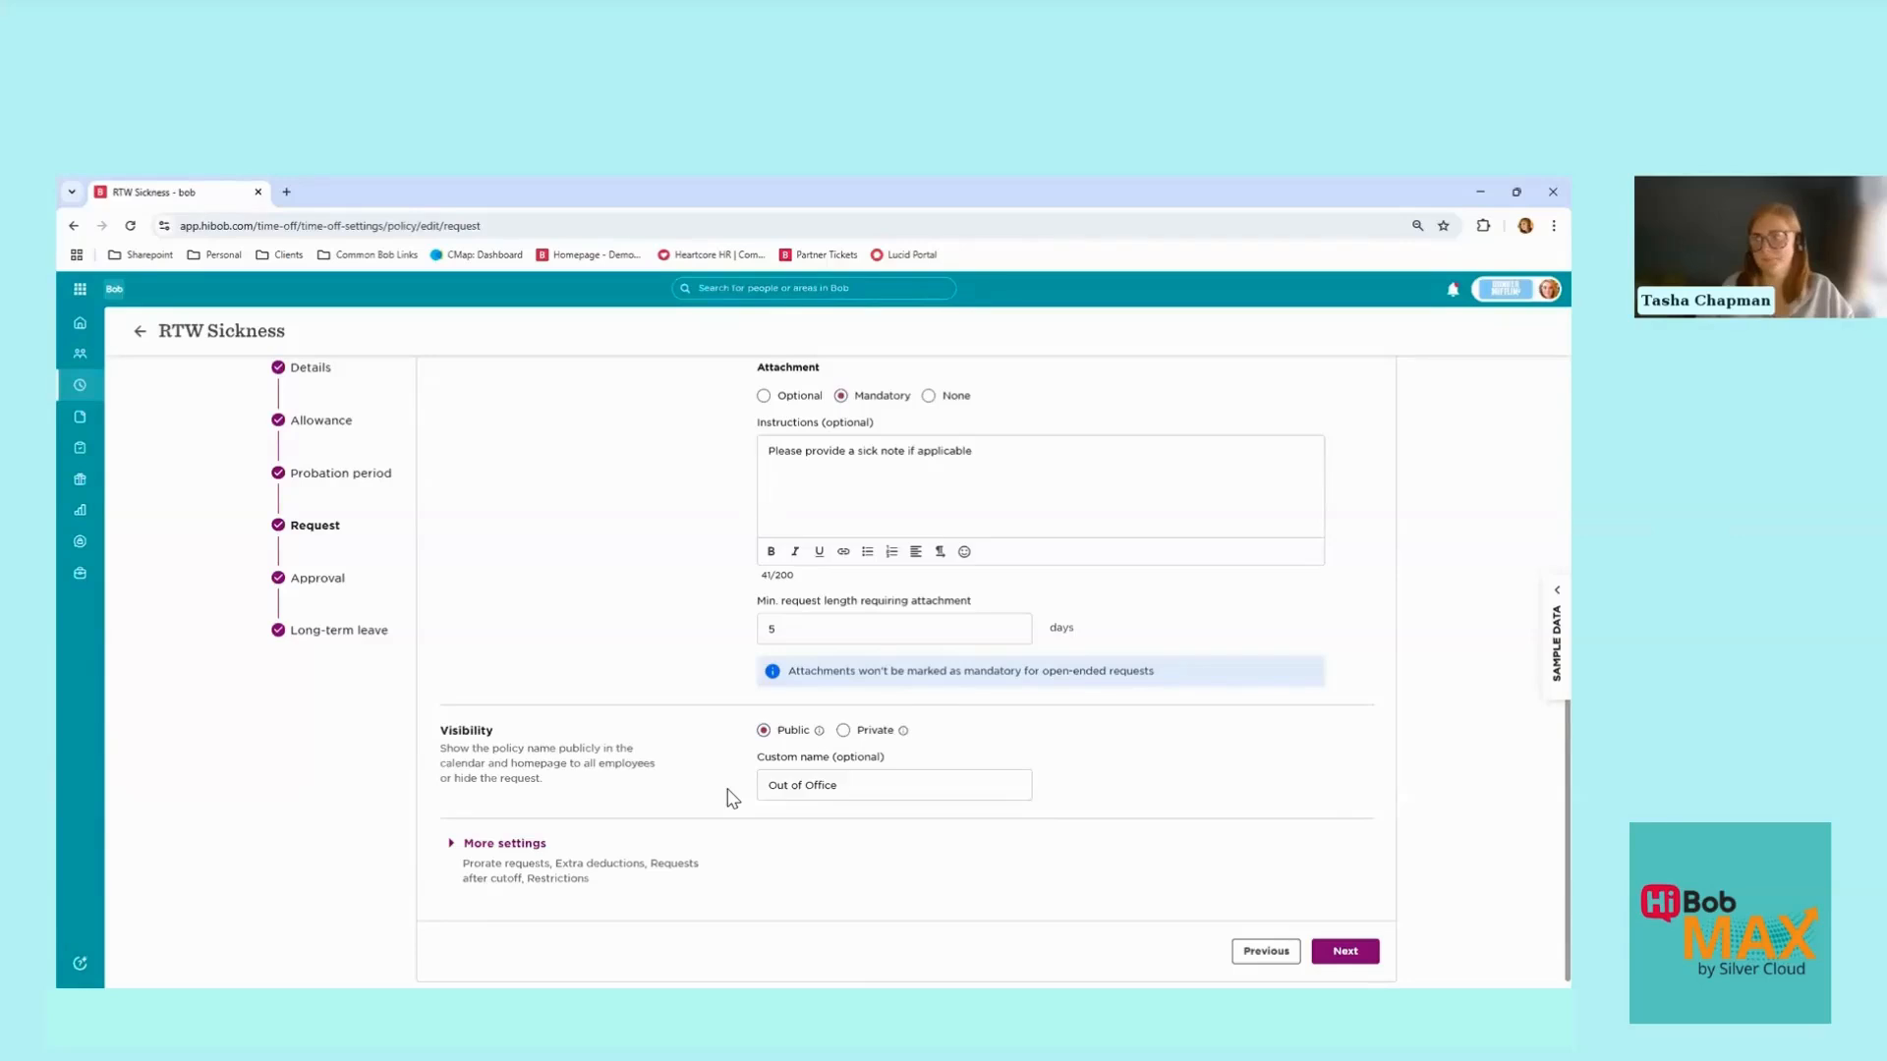
{"action": "left_click", "coordinate": [518, 853]}
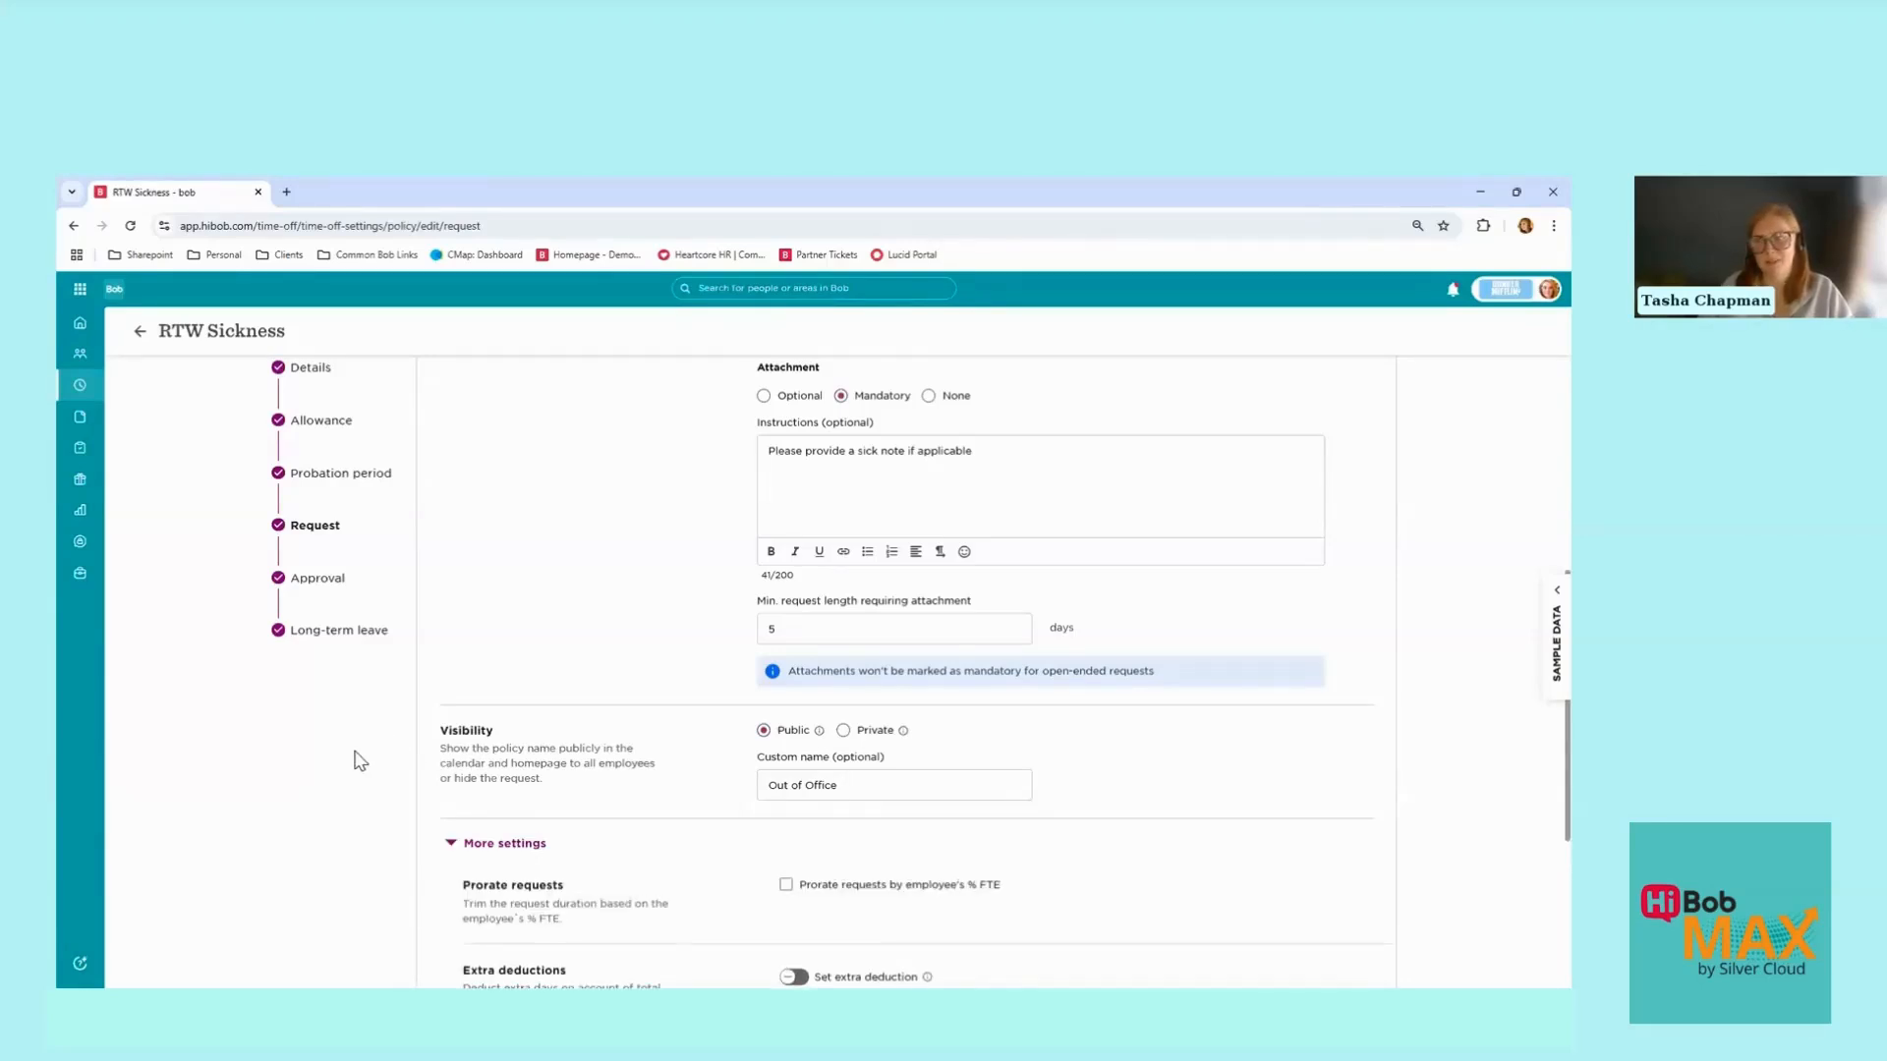
Step: Tick the Restrictions option blocking direct submission or modification of requests, then go to Approval
{"action": "scroll", "coordinate": [361, 762], "scroll_direction": "down", "scroll_amount": 4}
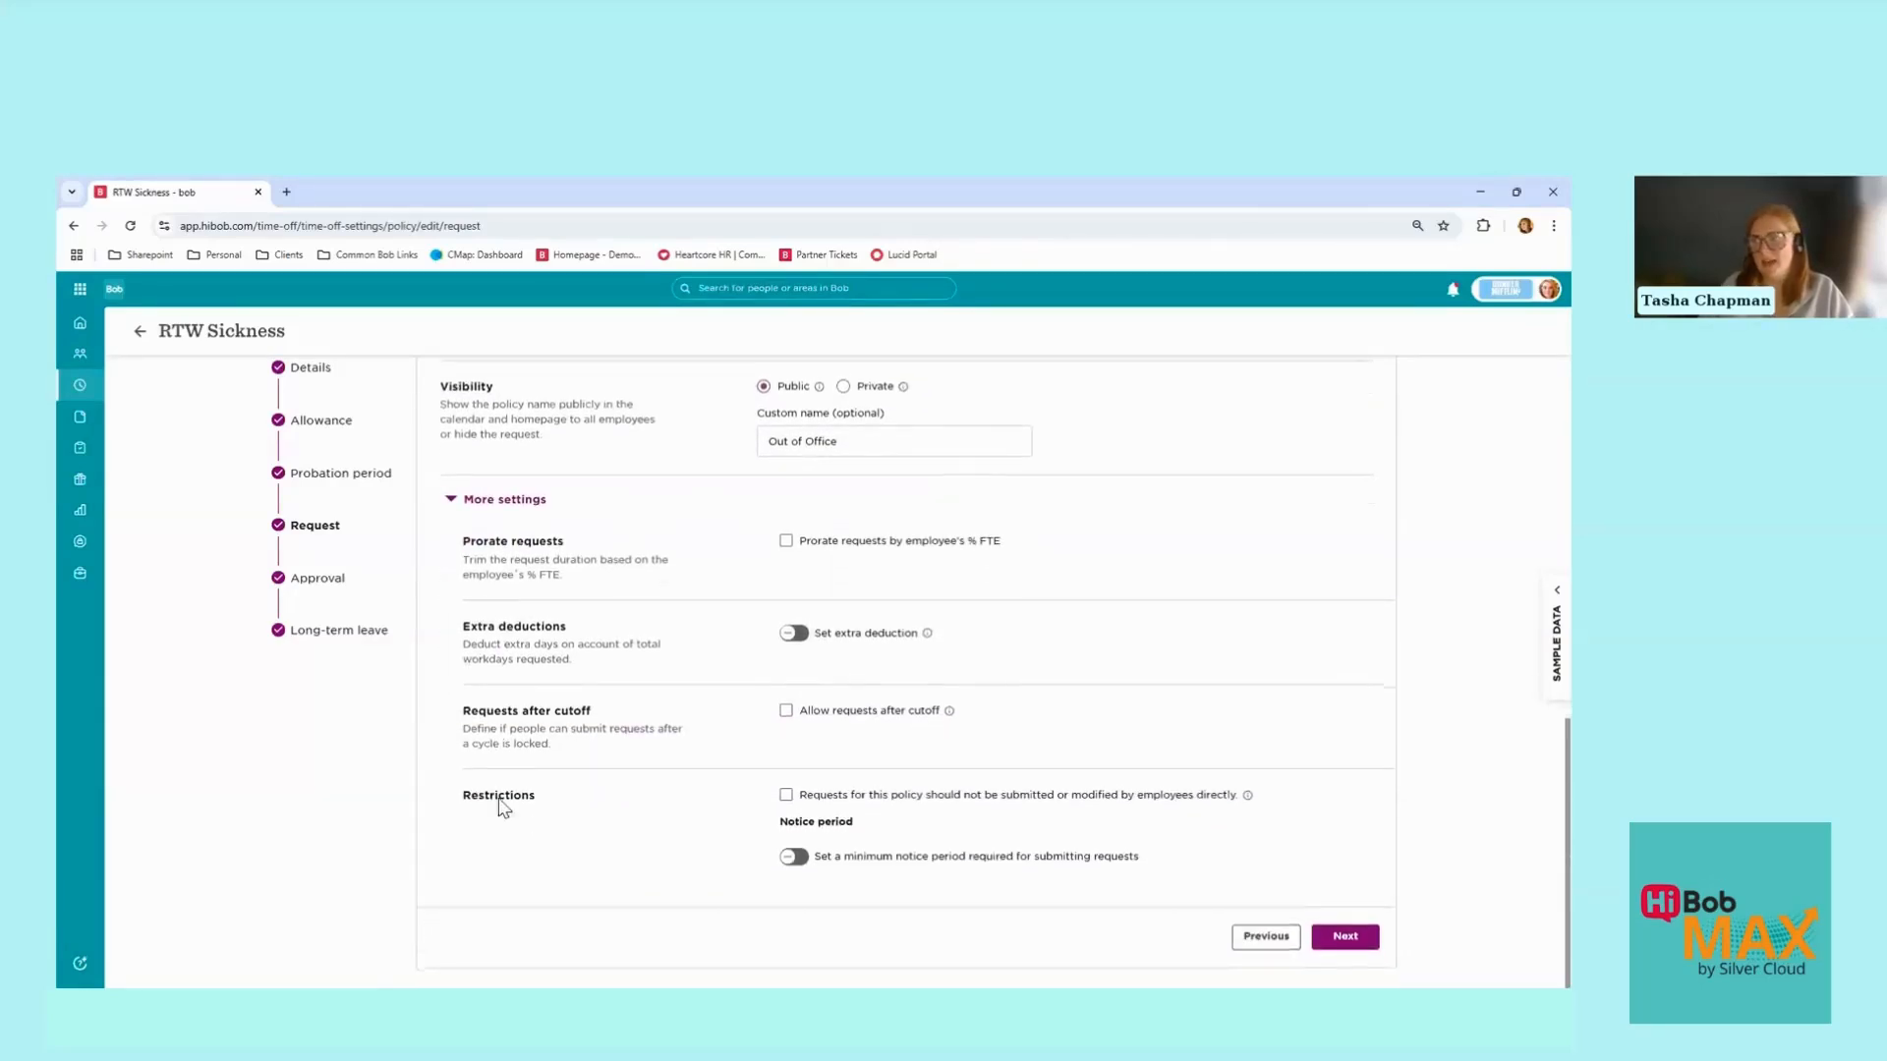
{"action": "left_click_drag", "start_coordinate": [487, 795], "coordinate": [538, 796]}
{"action": "left_click", "coordinate": [563, 790]}
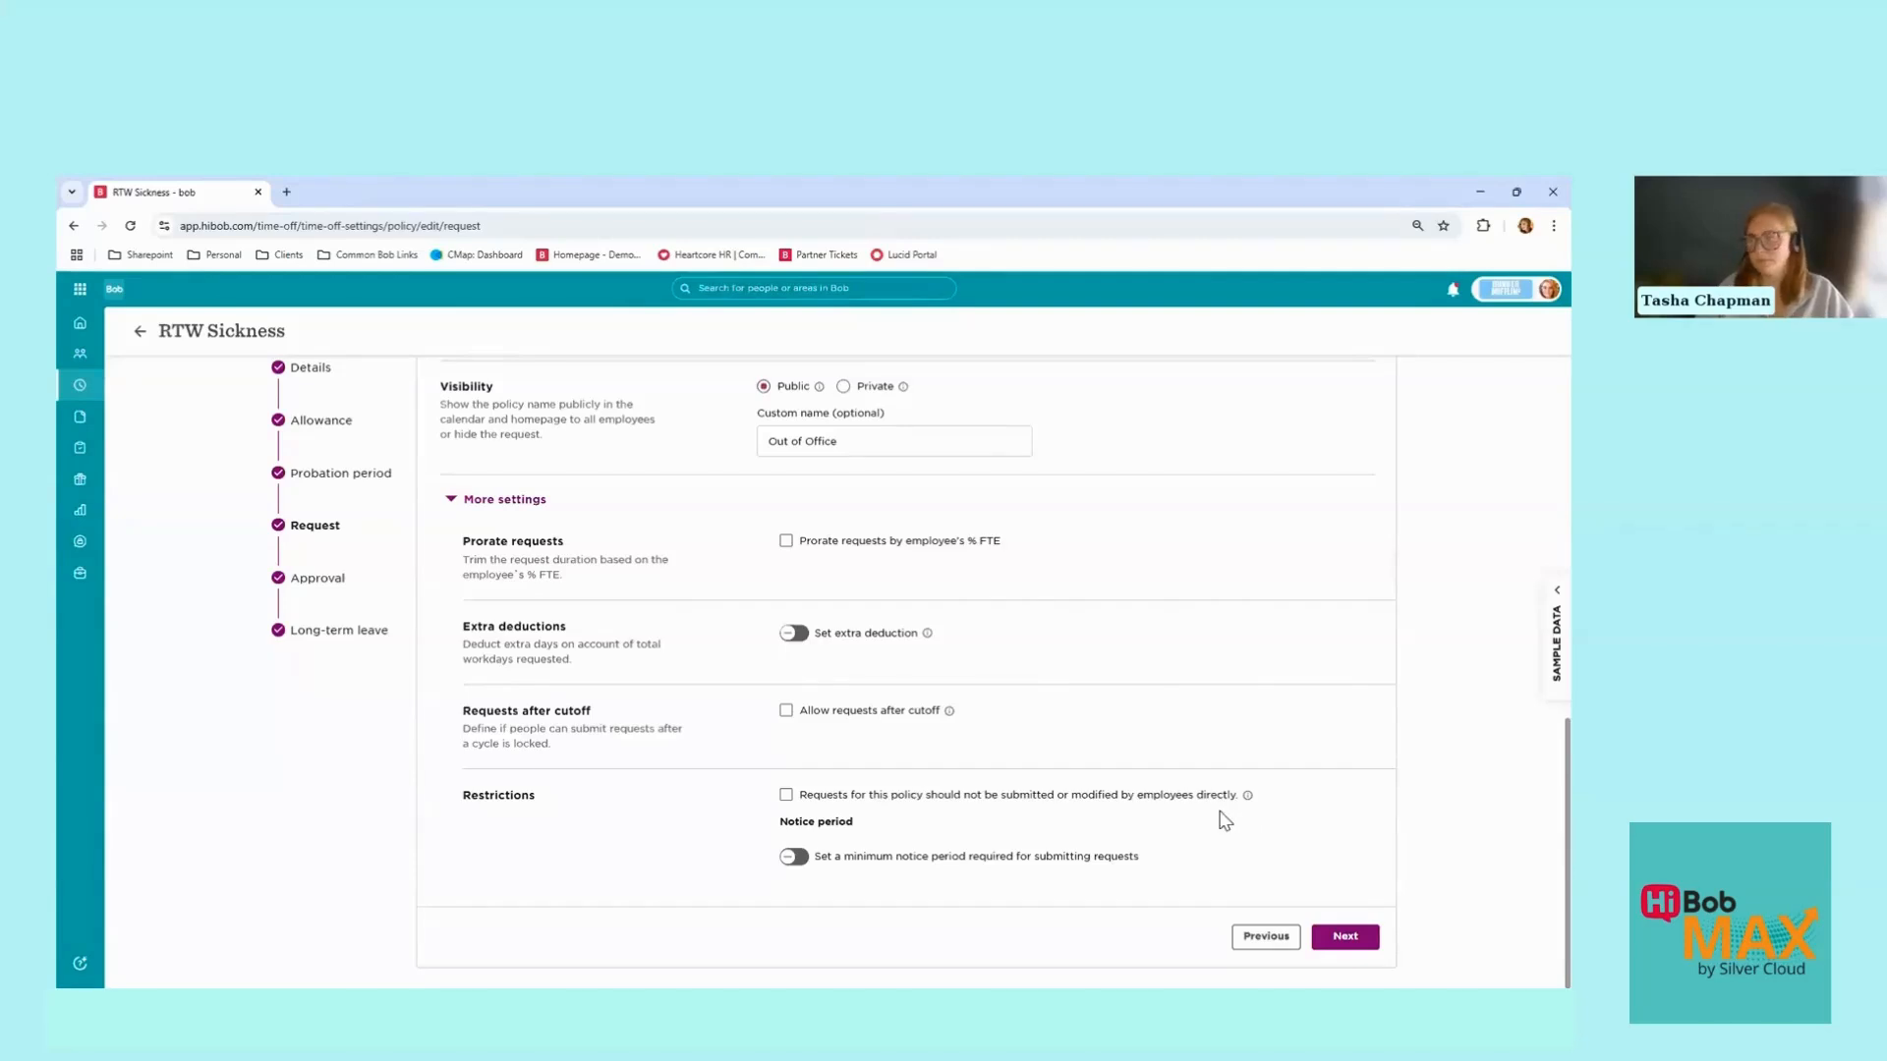
{"action": "left_click", "coordinate": [786, 796]}
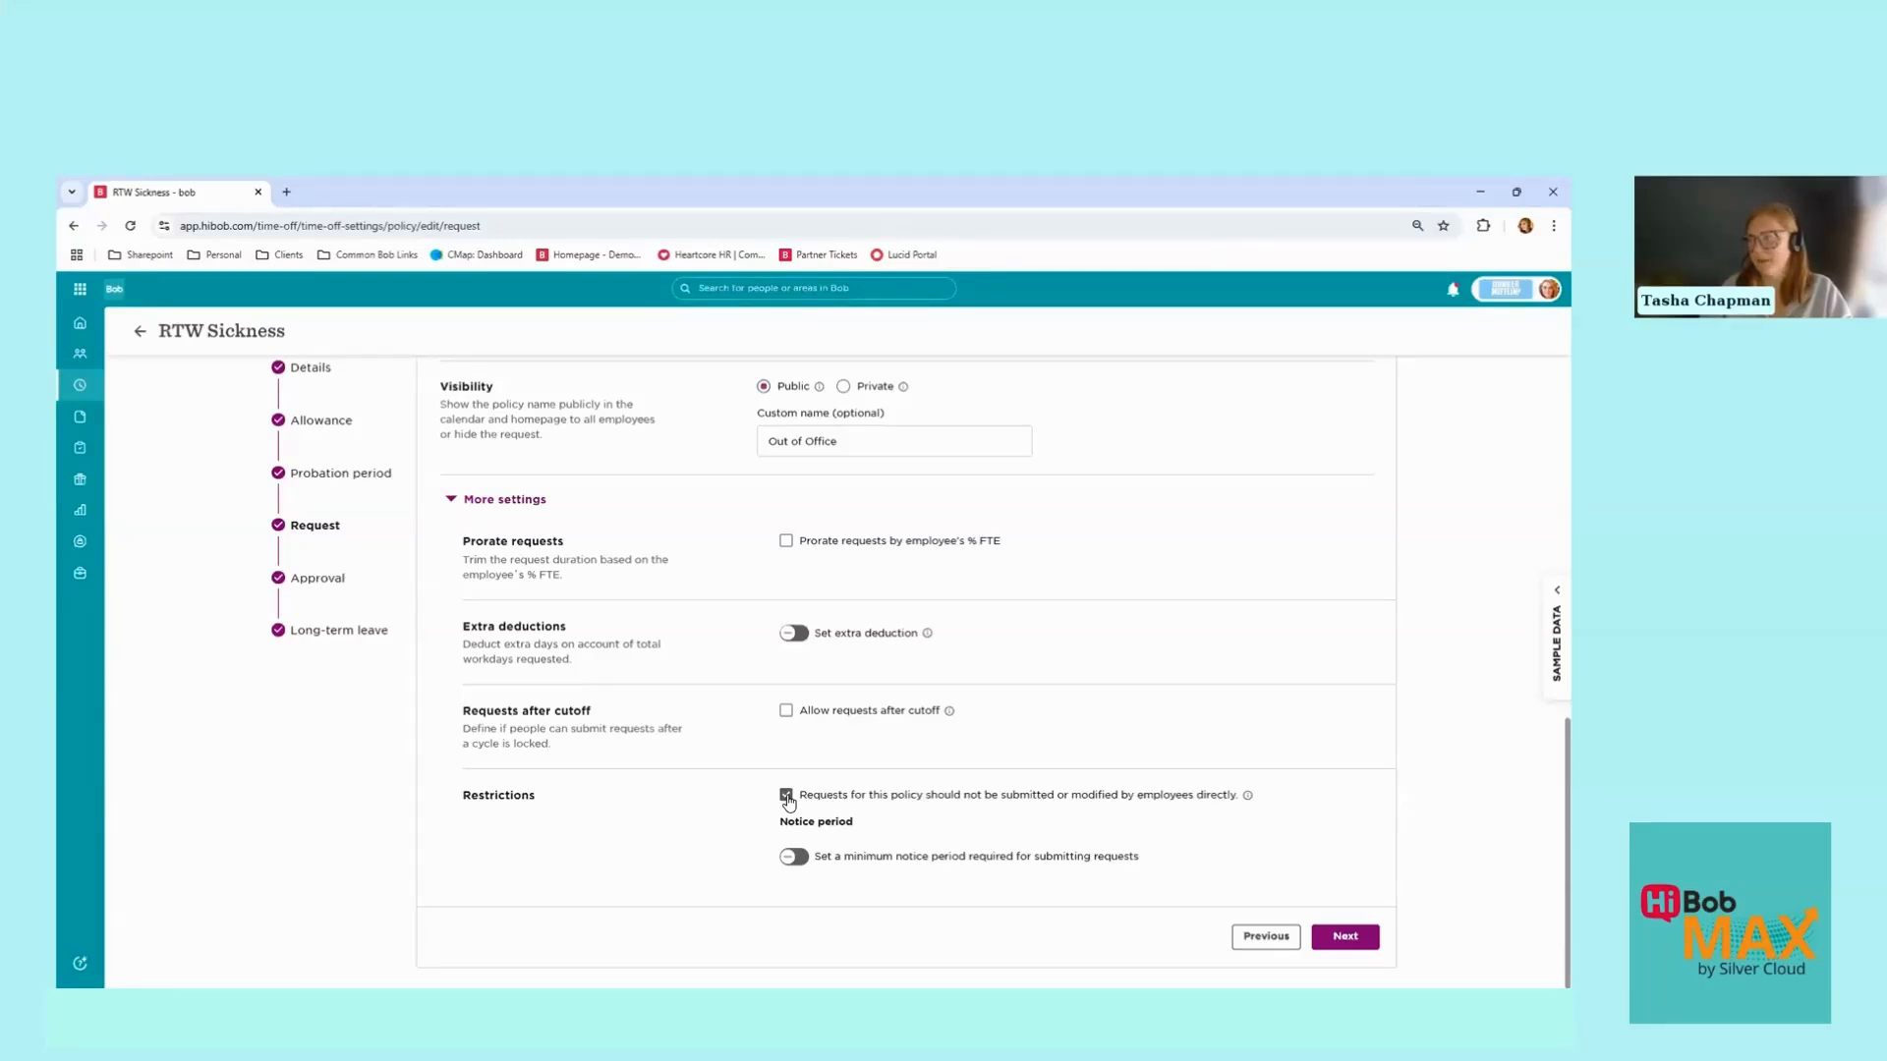
{"action": "left_click", "coordinate": [1367, 944]}
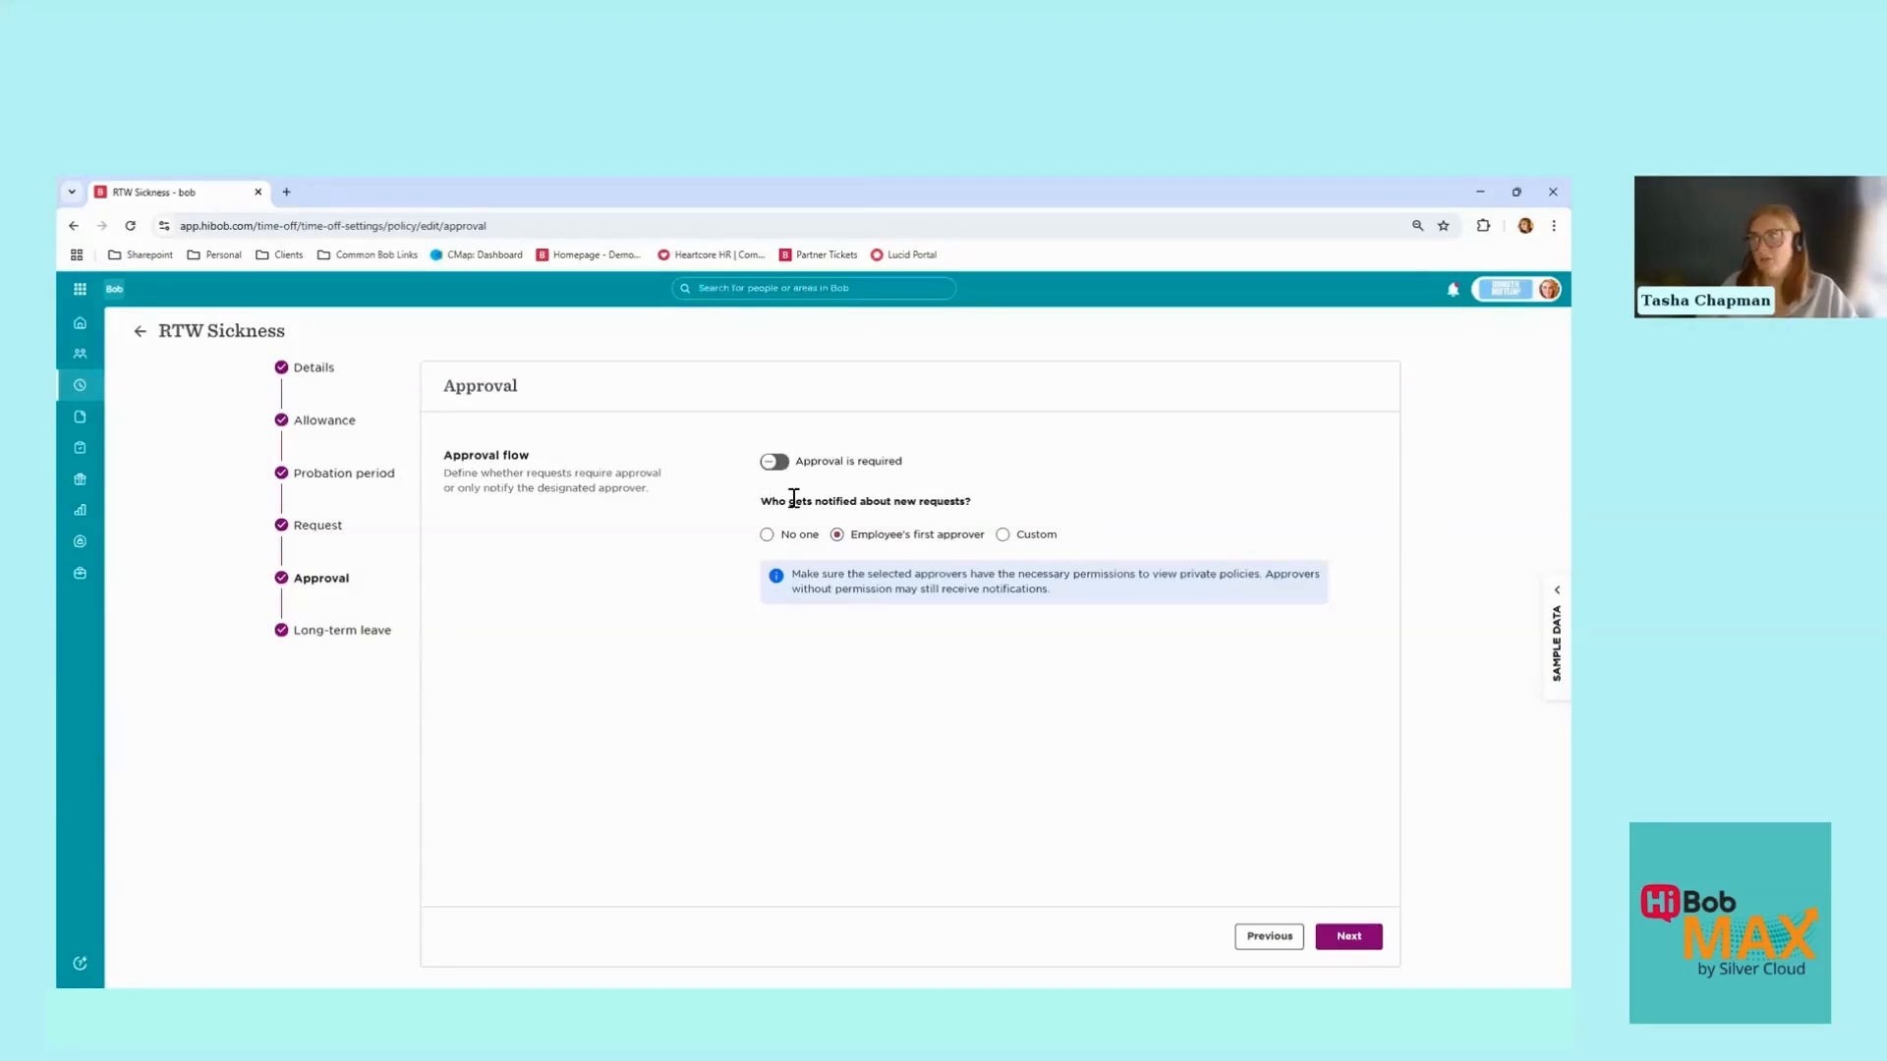
Step: Advance past the Long-term leave step and click Done to save the RTW Sickness policy
{"action": "left_click_drag", "start_coordinate": [790, 499], "coordinate": [991, 504]}
{"action": "left_click", "coordinate": [991, 504]}
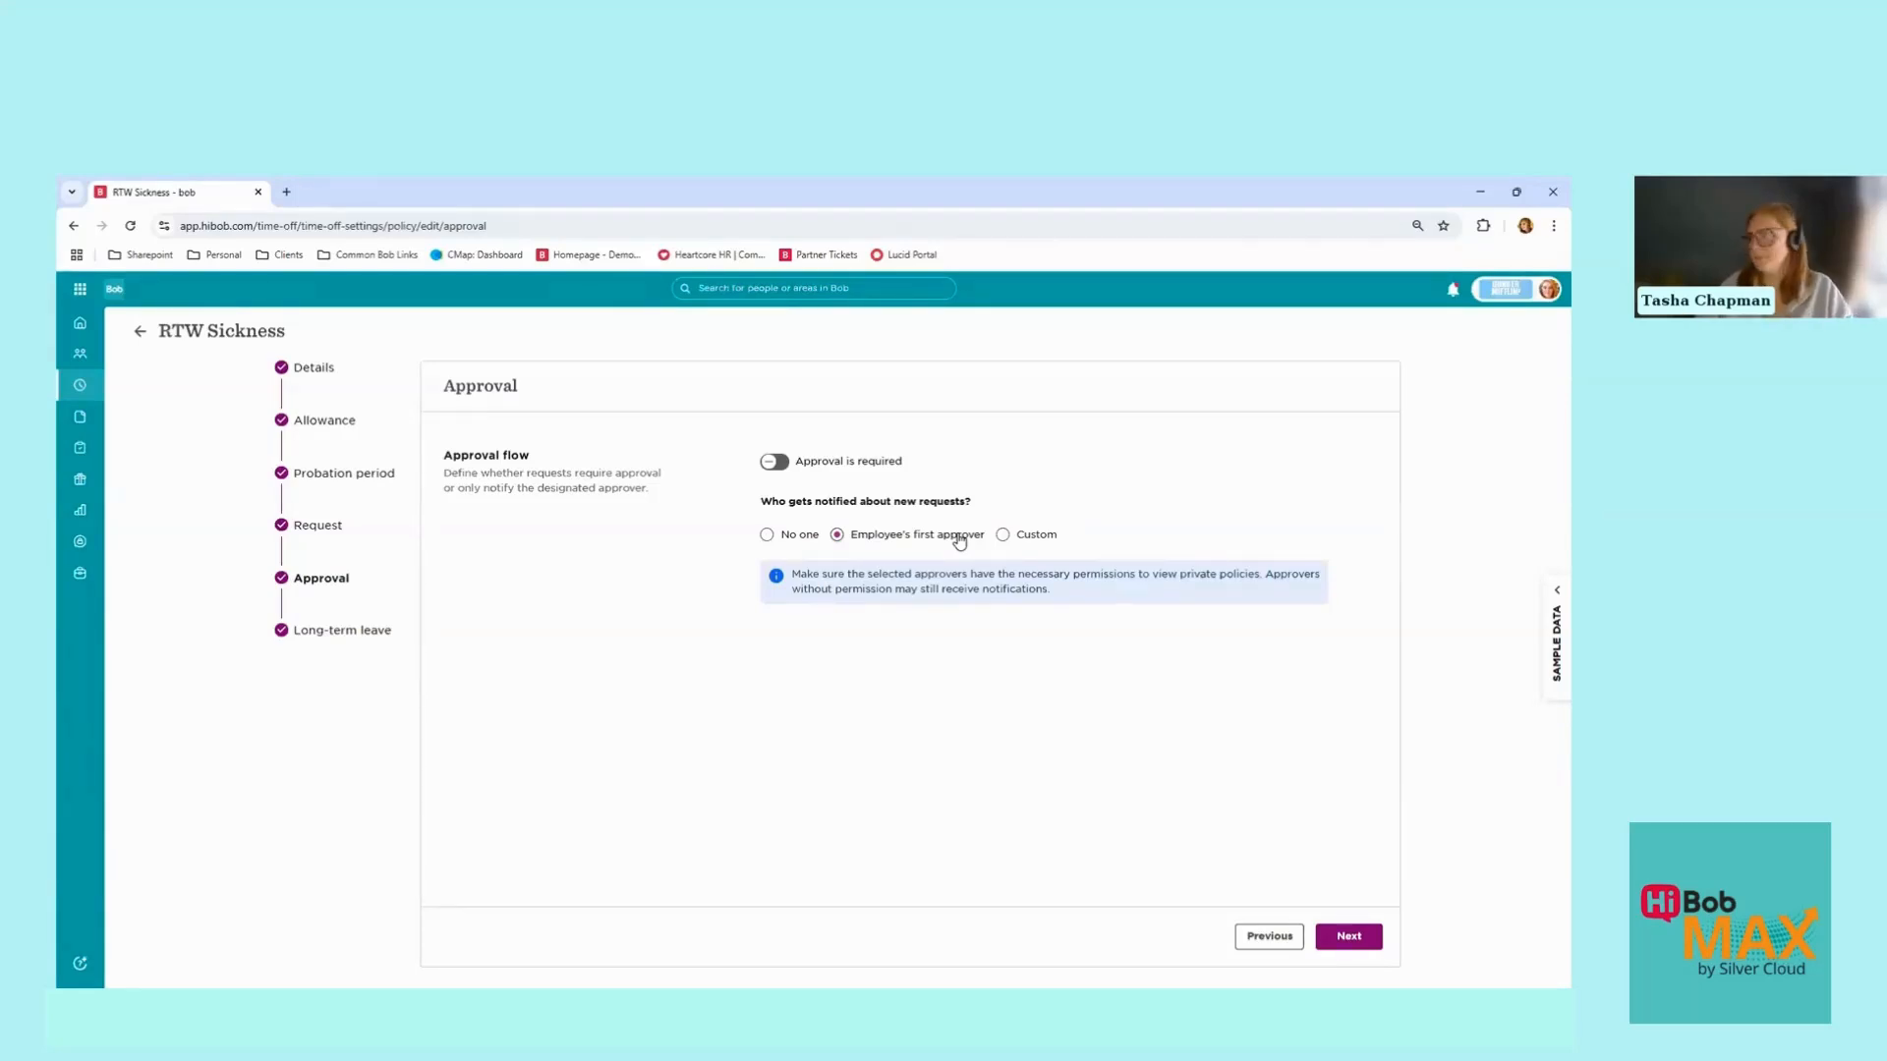
{"action": "left_click", "coordinate": [1350, 937]}
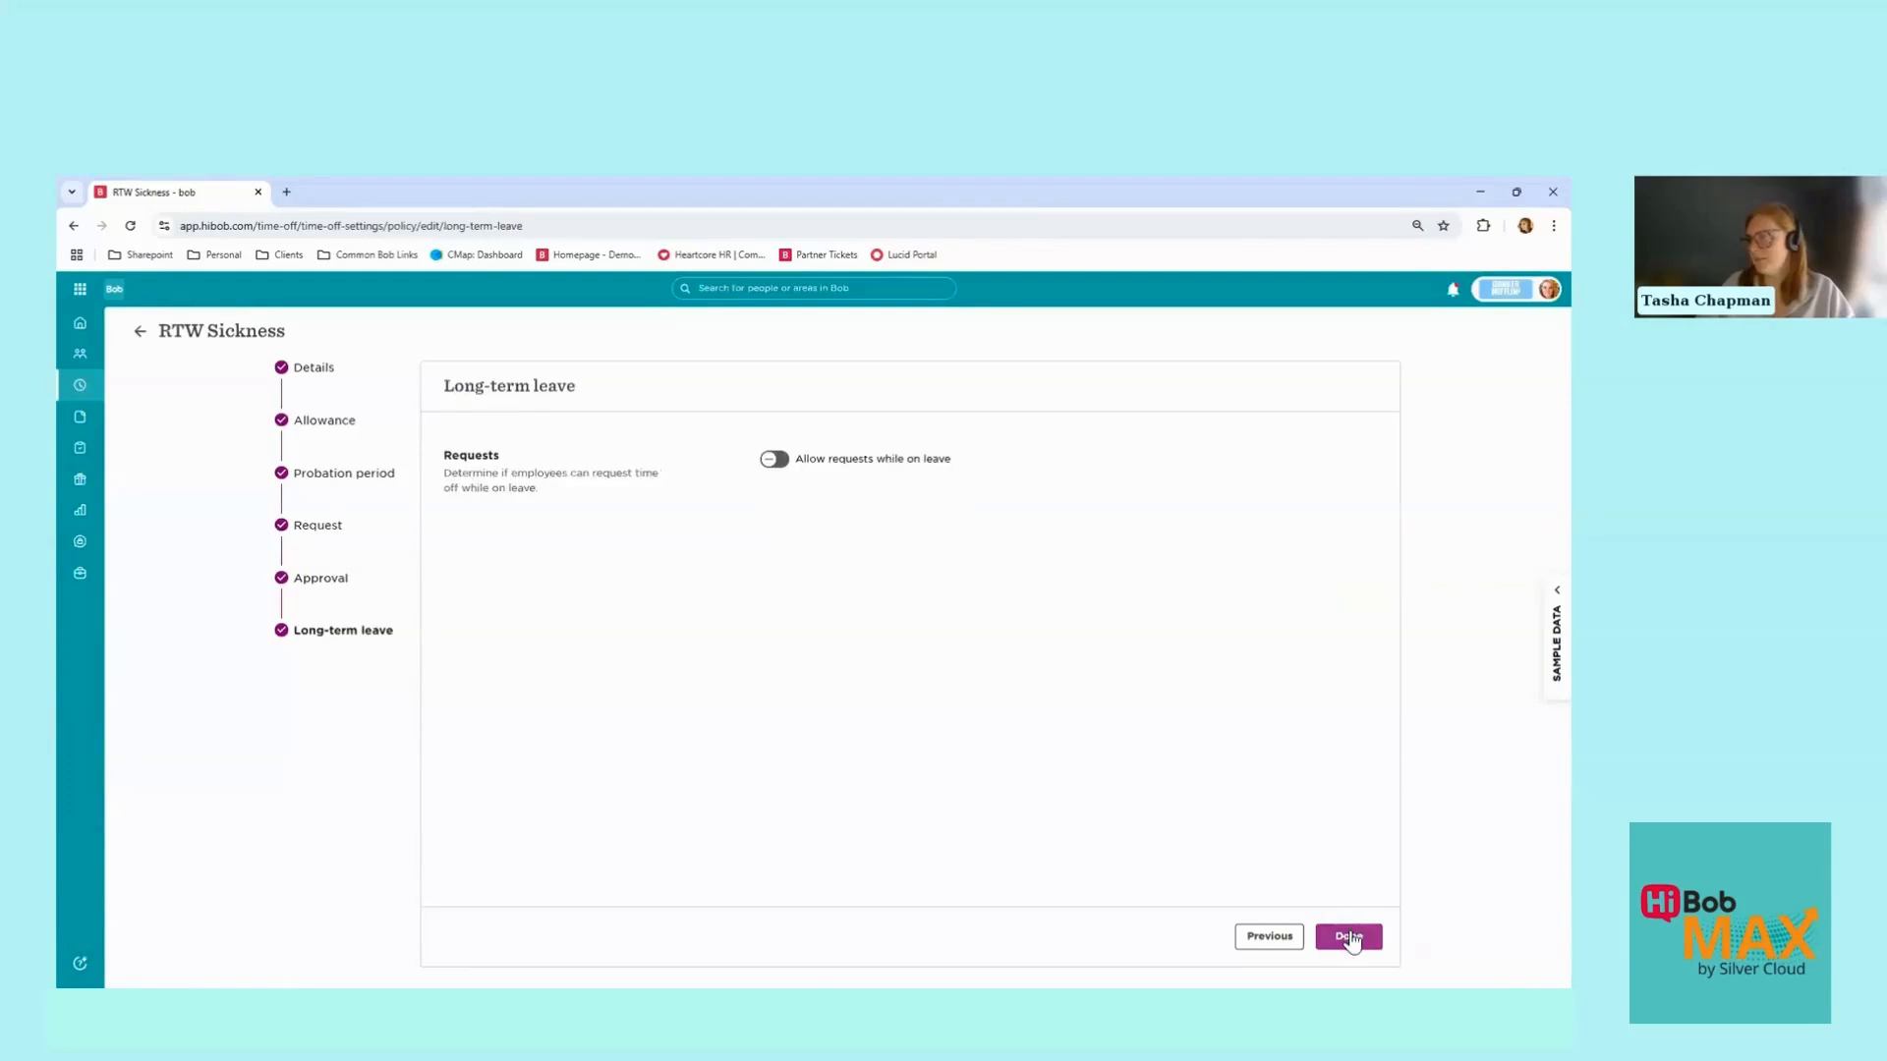
{"action": "left_click", "coordinate": [1349, 937]}
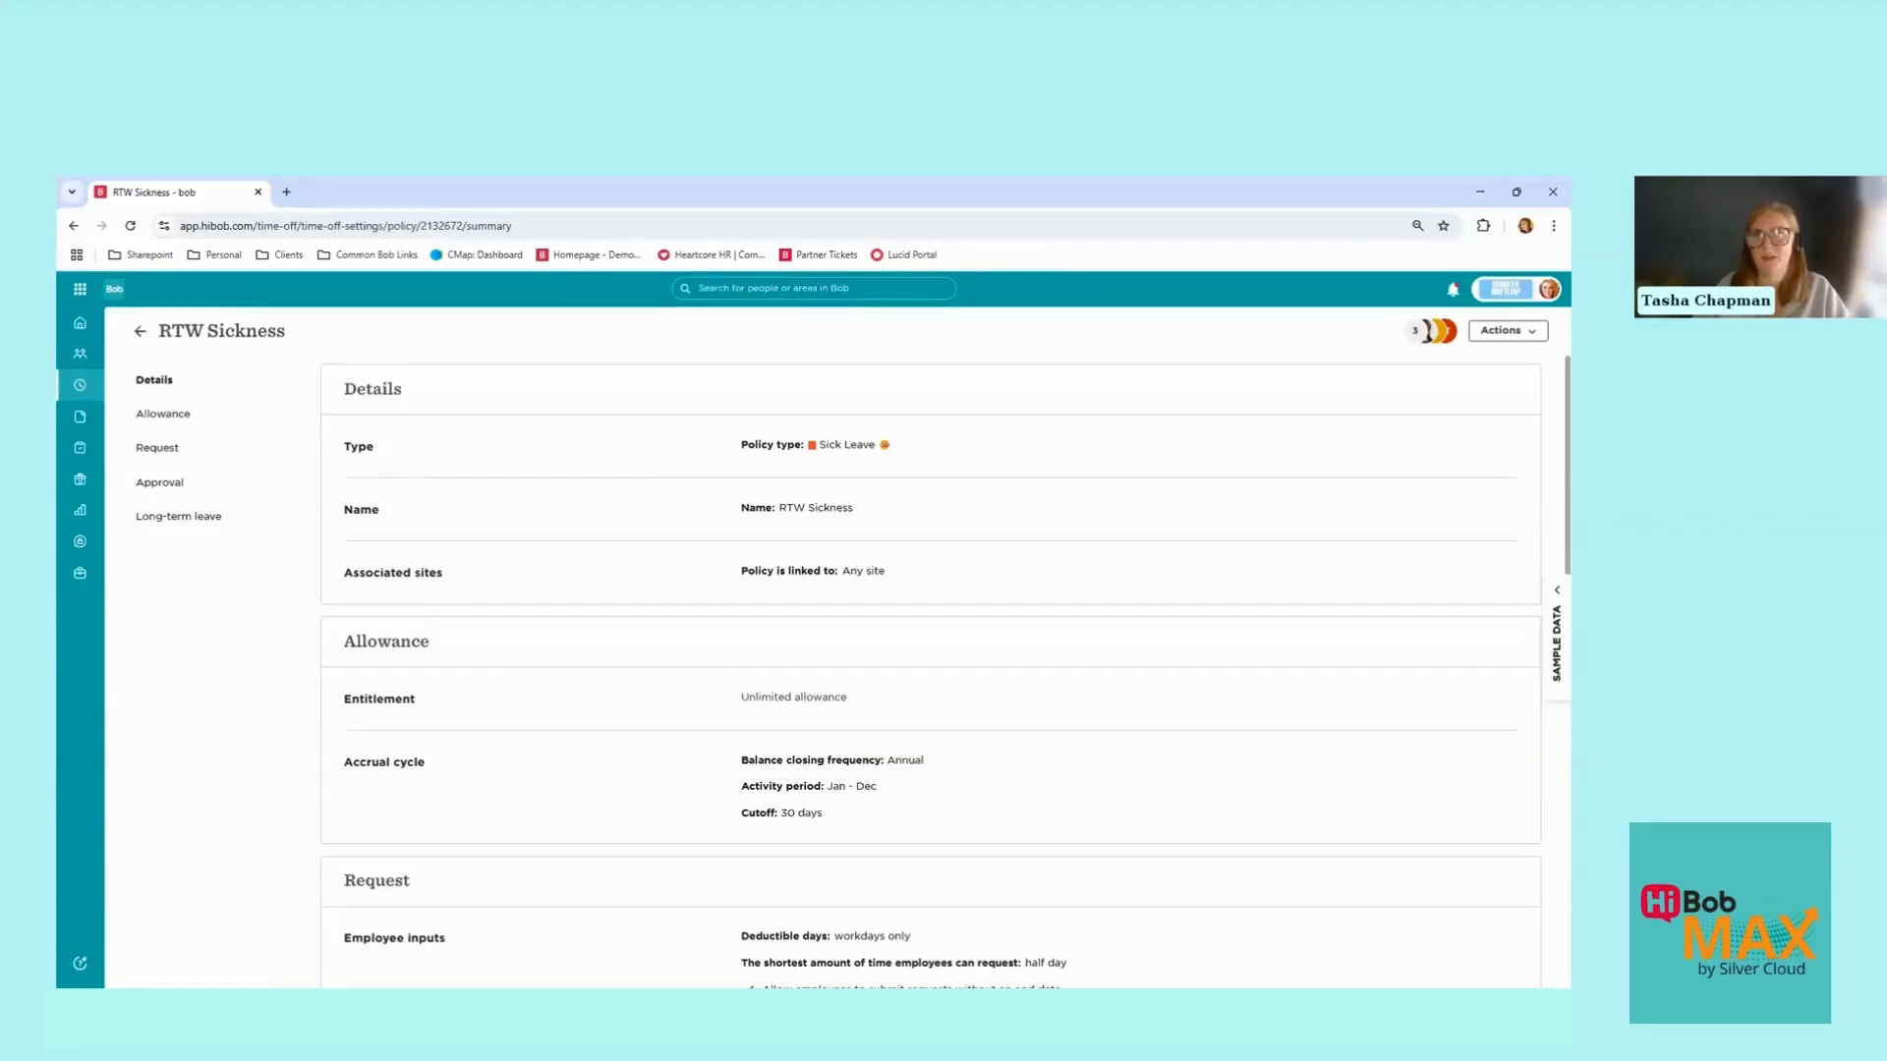
Step: Go to Docs > eSign templates and open the 'Hibob Max - RTW' template
{"action": "mouse_move", "coordinate": [87, 437]}
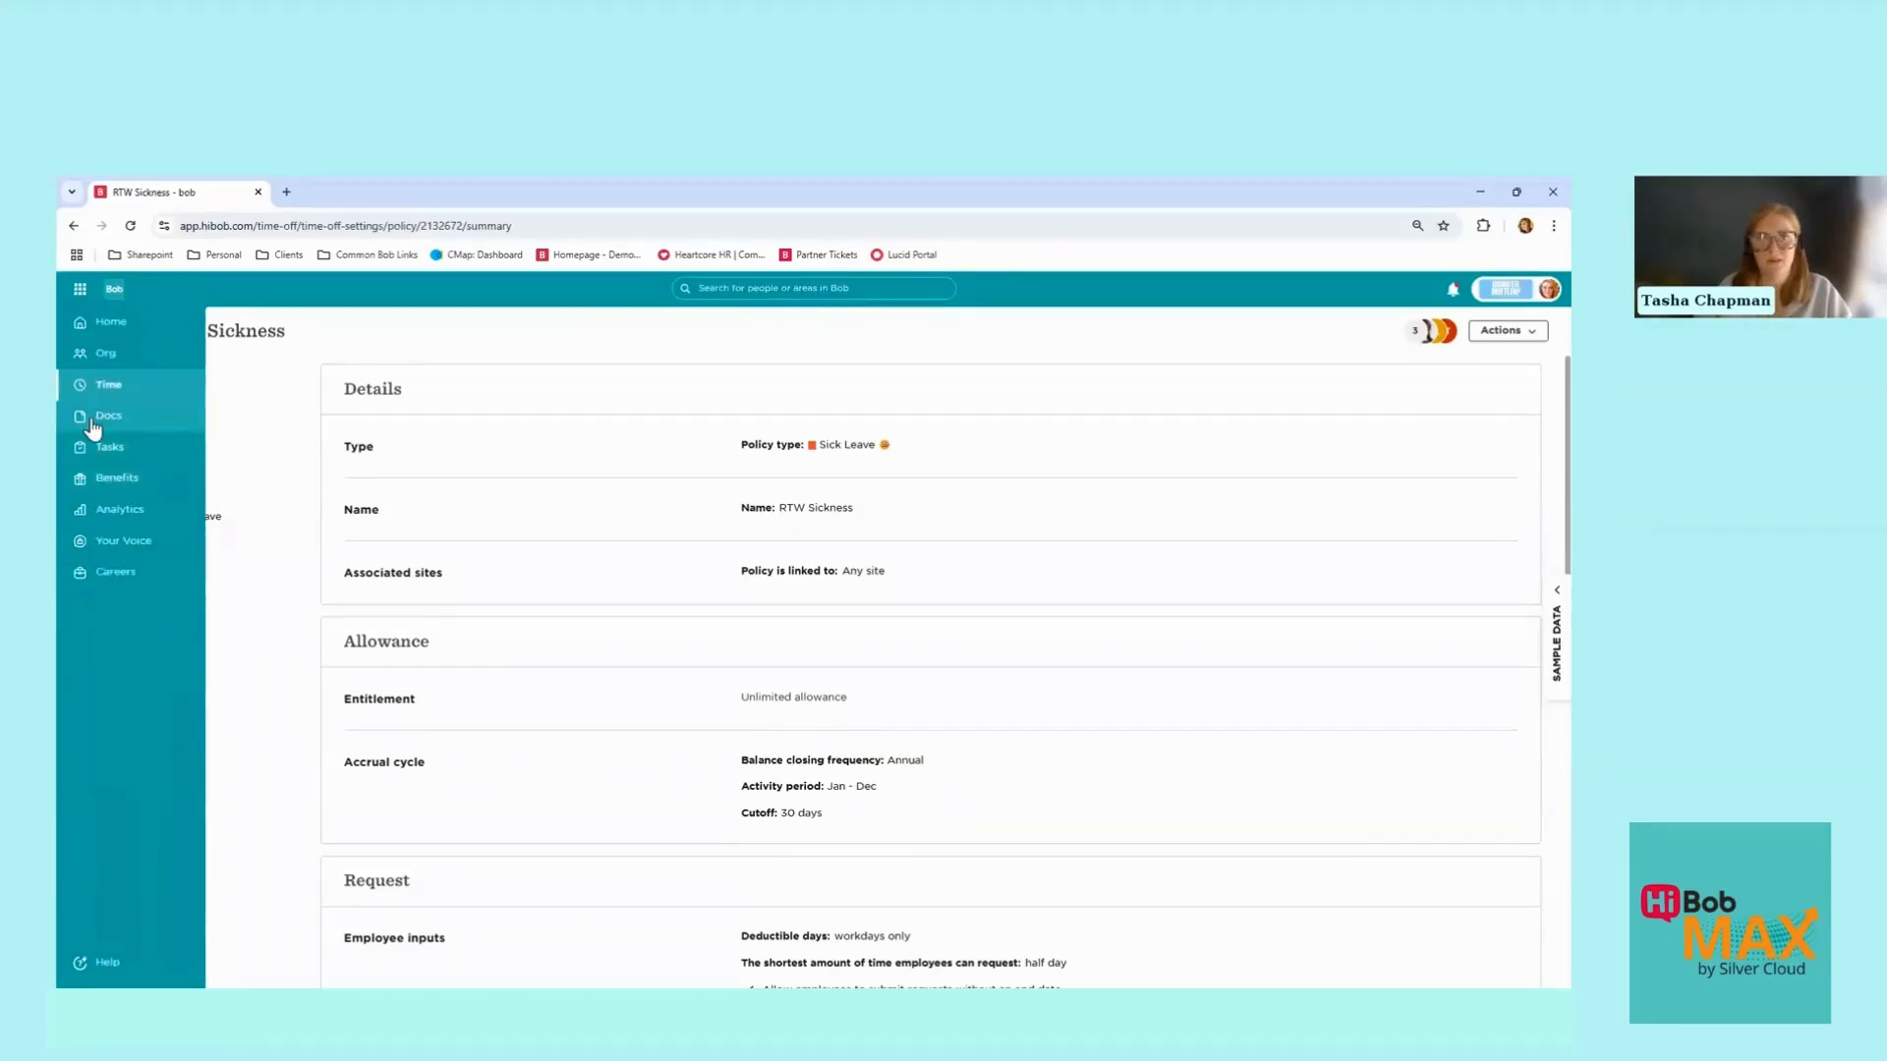
{"action": "left_click", "coordinate": [91, 420]}
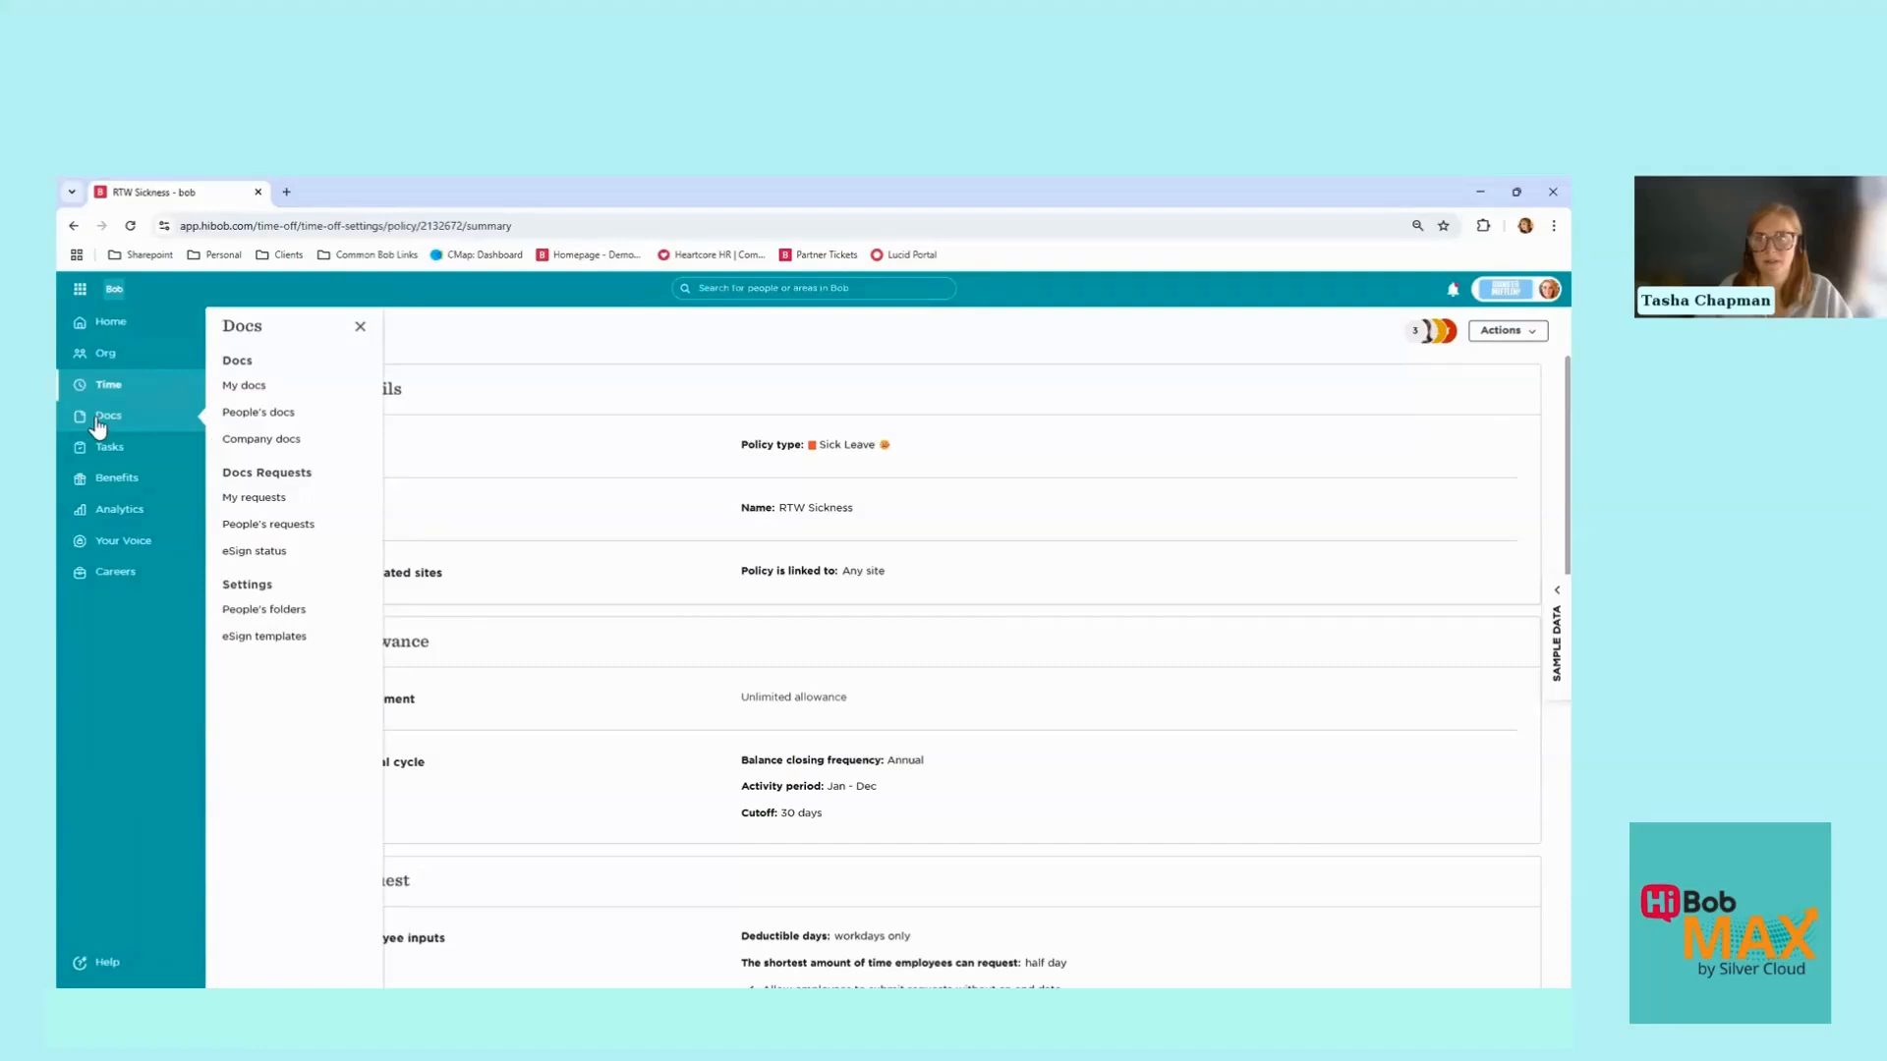
{"action": "left_click", "coordinate": [278, 638]}
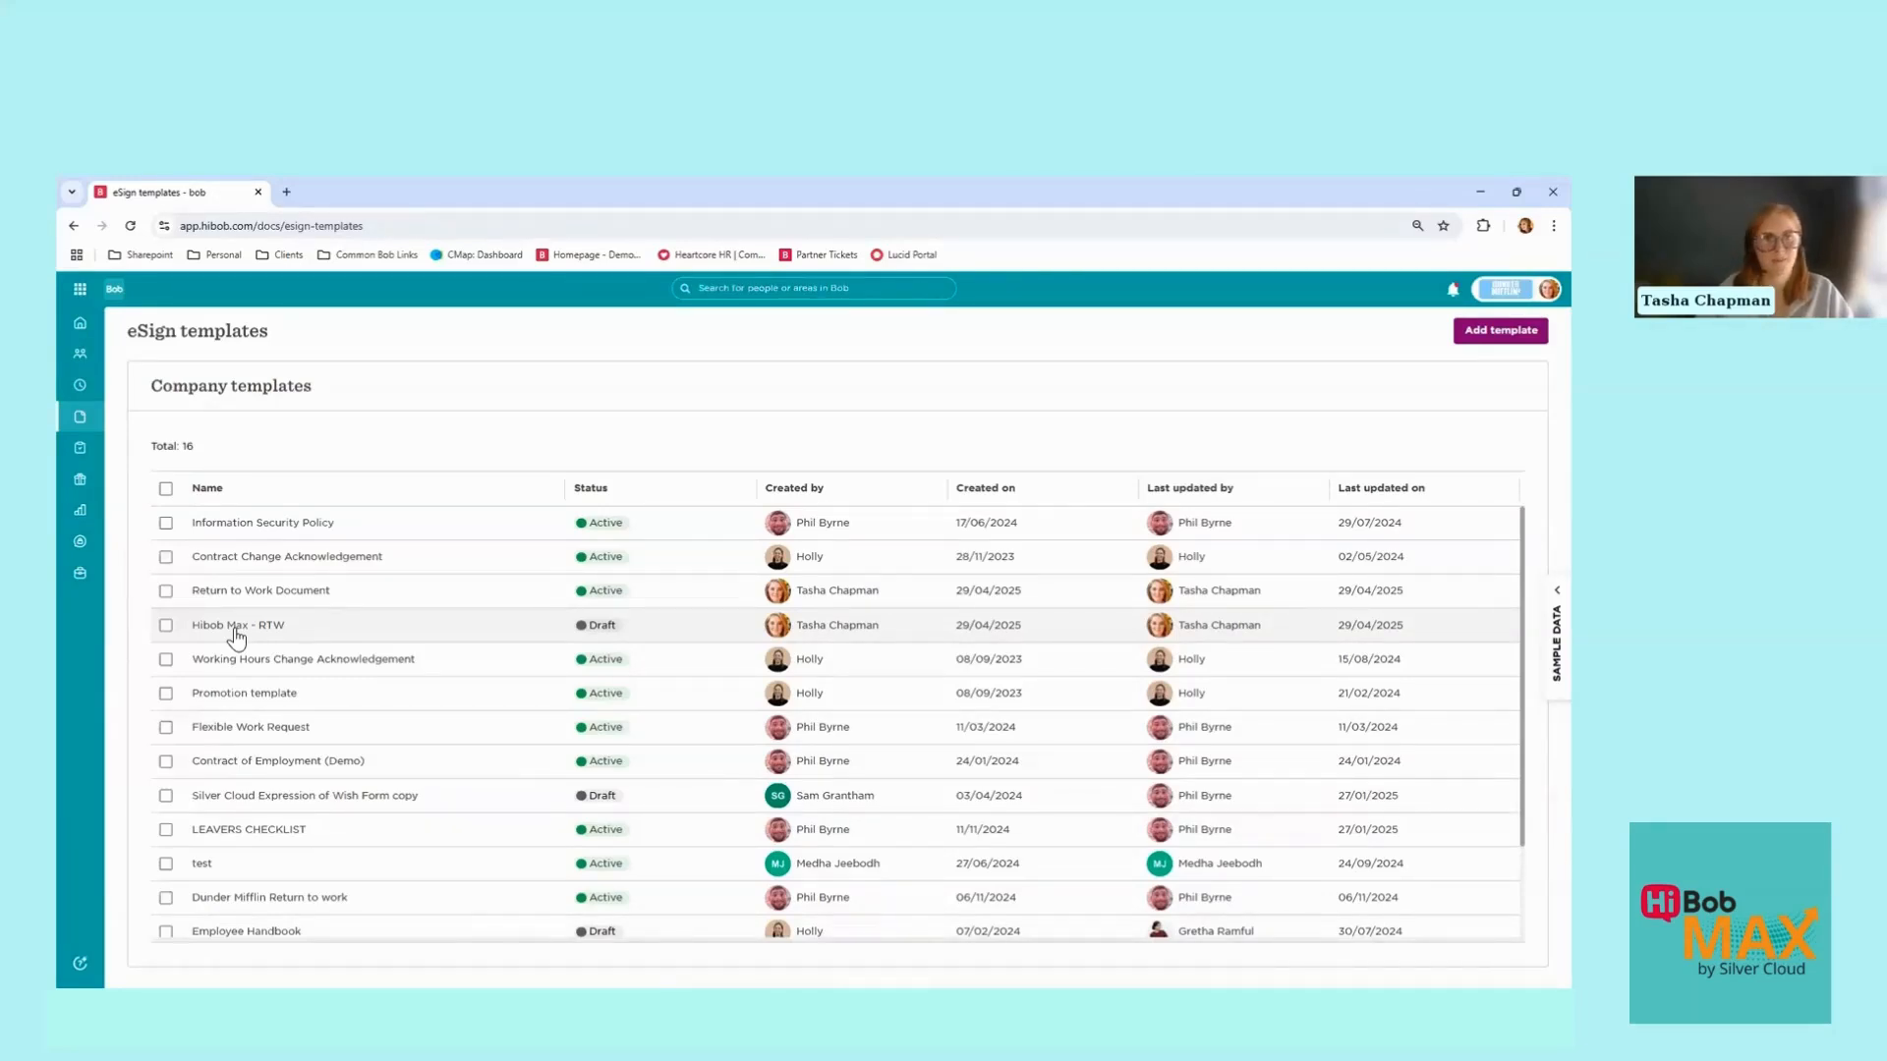
{"action": "left_click", "coordinate": [236, 631]}
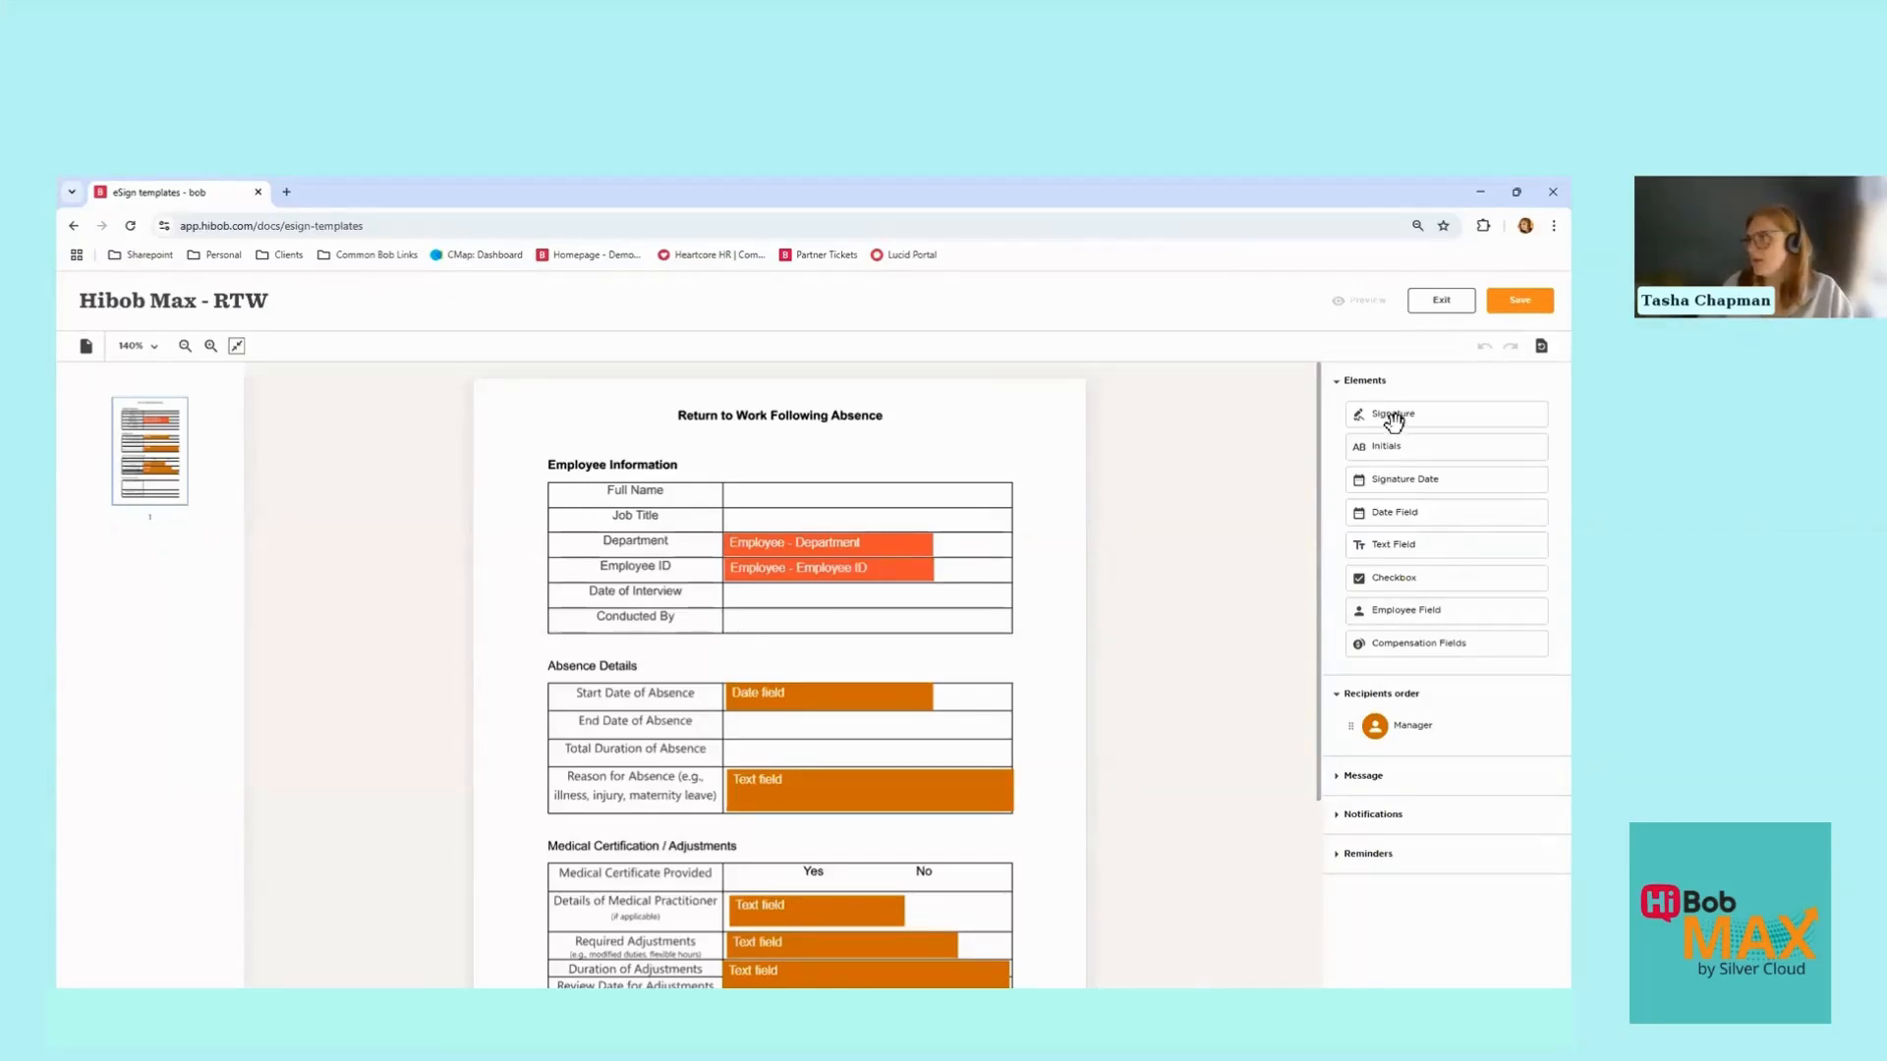
Step: Place an Employee Field on the Full Name row and resize it to fit
{"action": "scroll", "coordinate": [1067, 558], "scroll_direction": "down", "scroll_amount": 3}
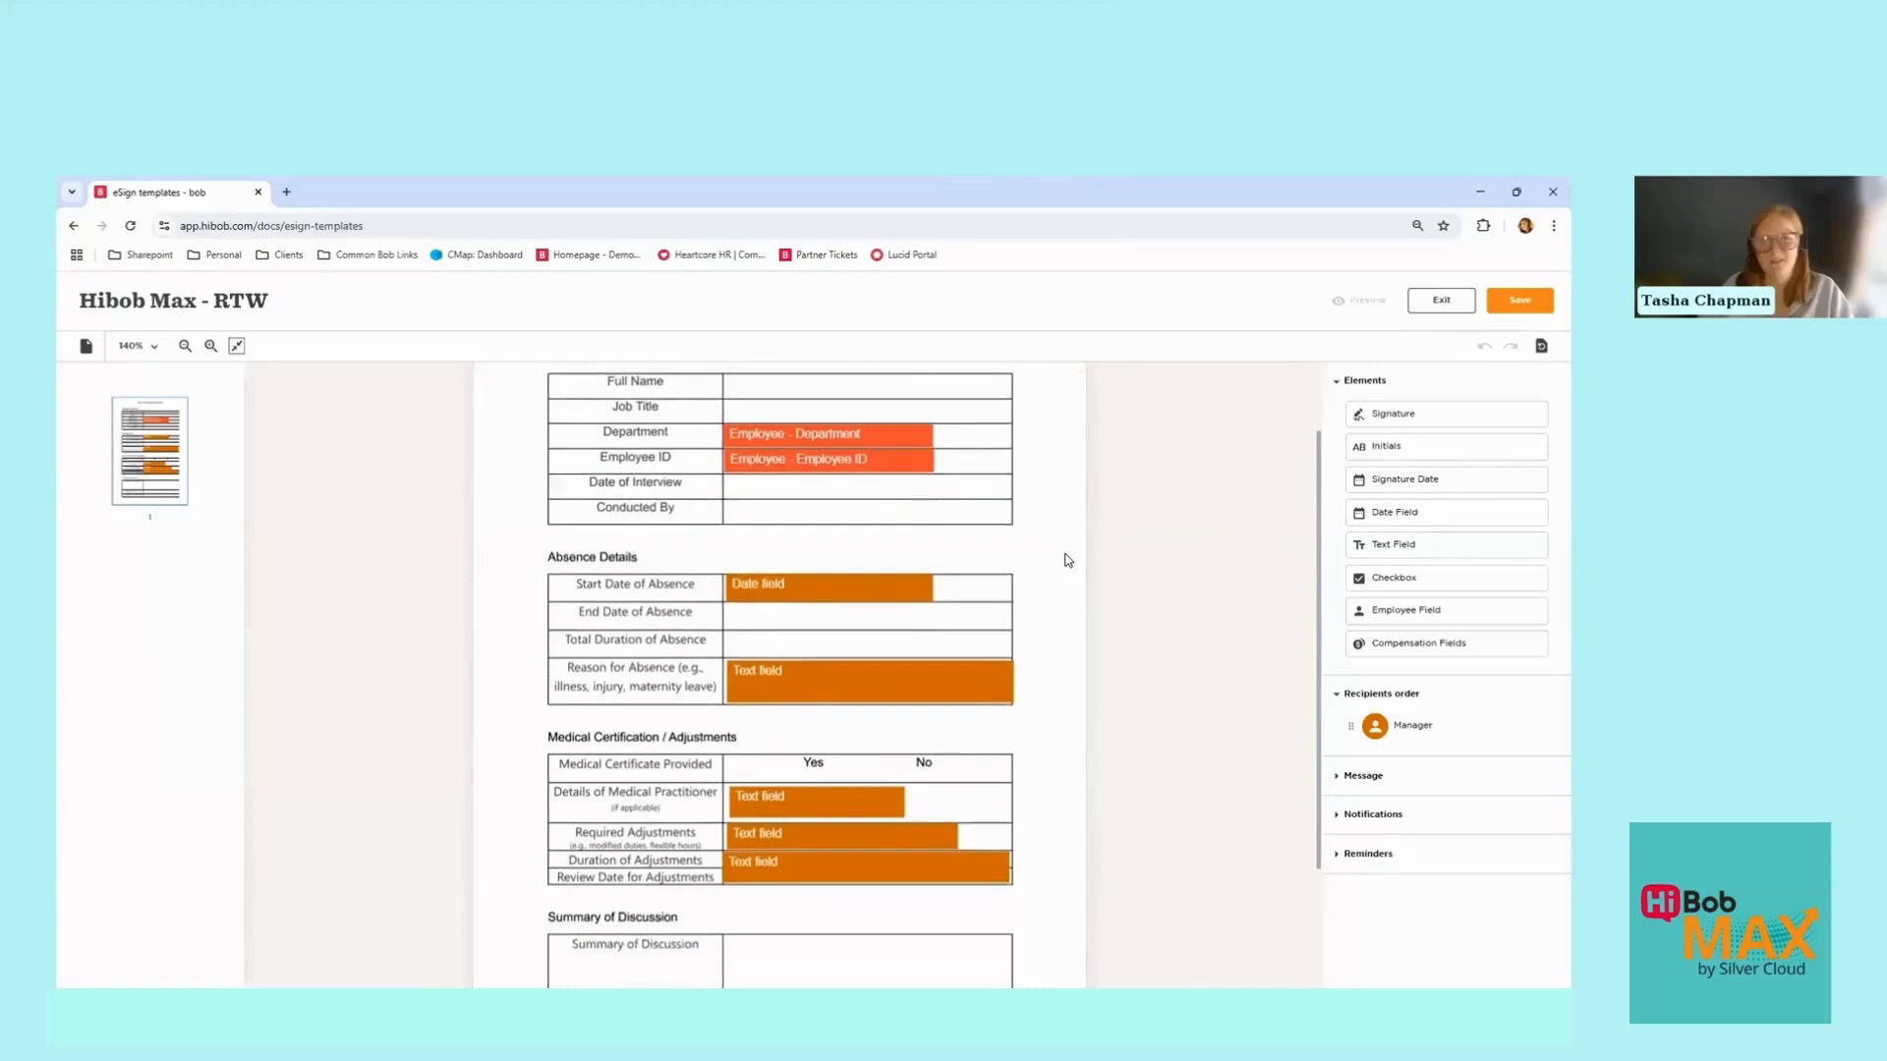
{"action": "scroll", "coordinate": [1067, 557], "scroll_direction": "up", "scroll_amount": 1}
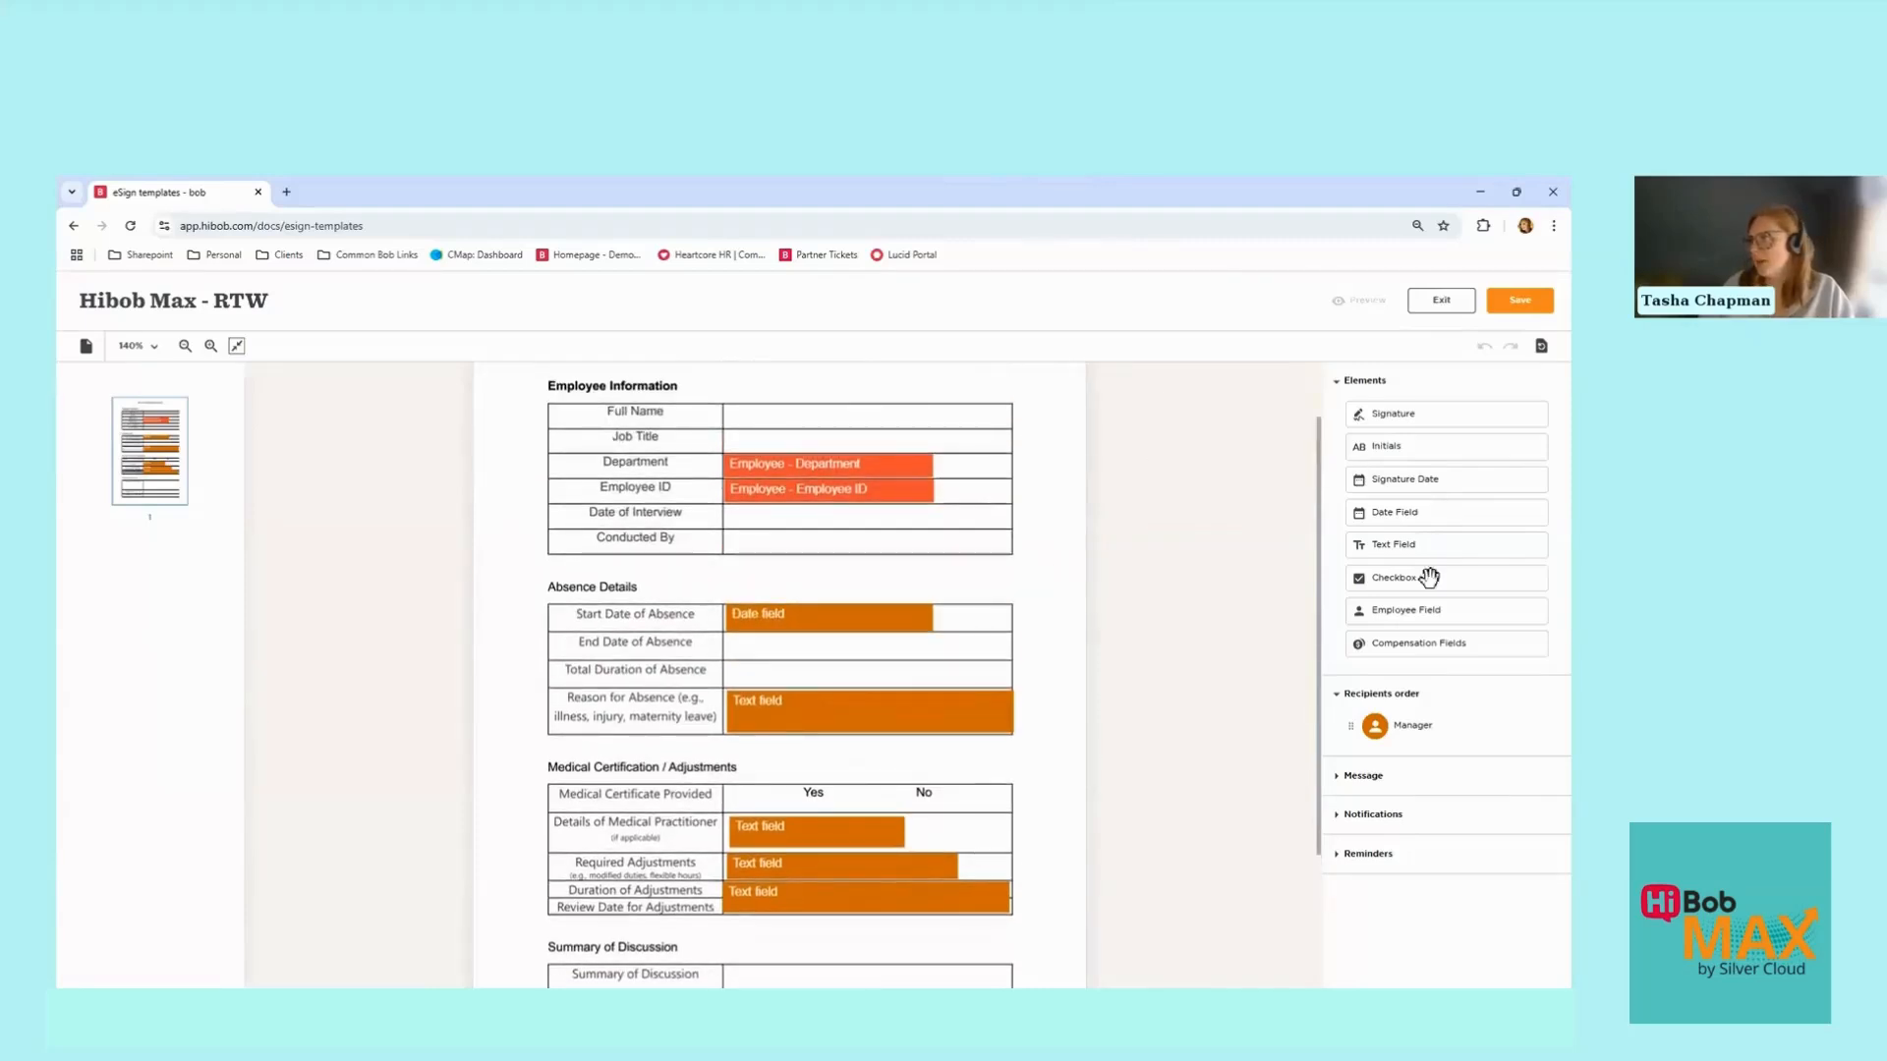
{"action": "left_click_drag", "start_coordinate": [1407, 616], "coordinate": [786, 423]}
{"action": "left_click_drag", "start_coordinate": [902, 420], "coordinate": [965, 420]}
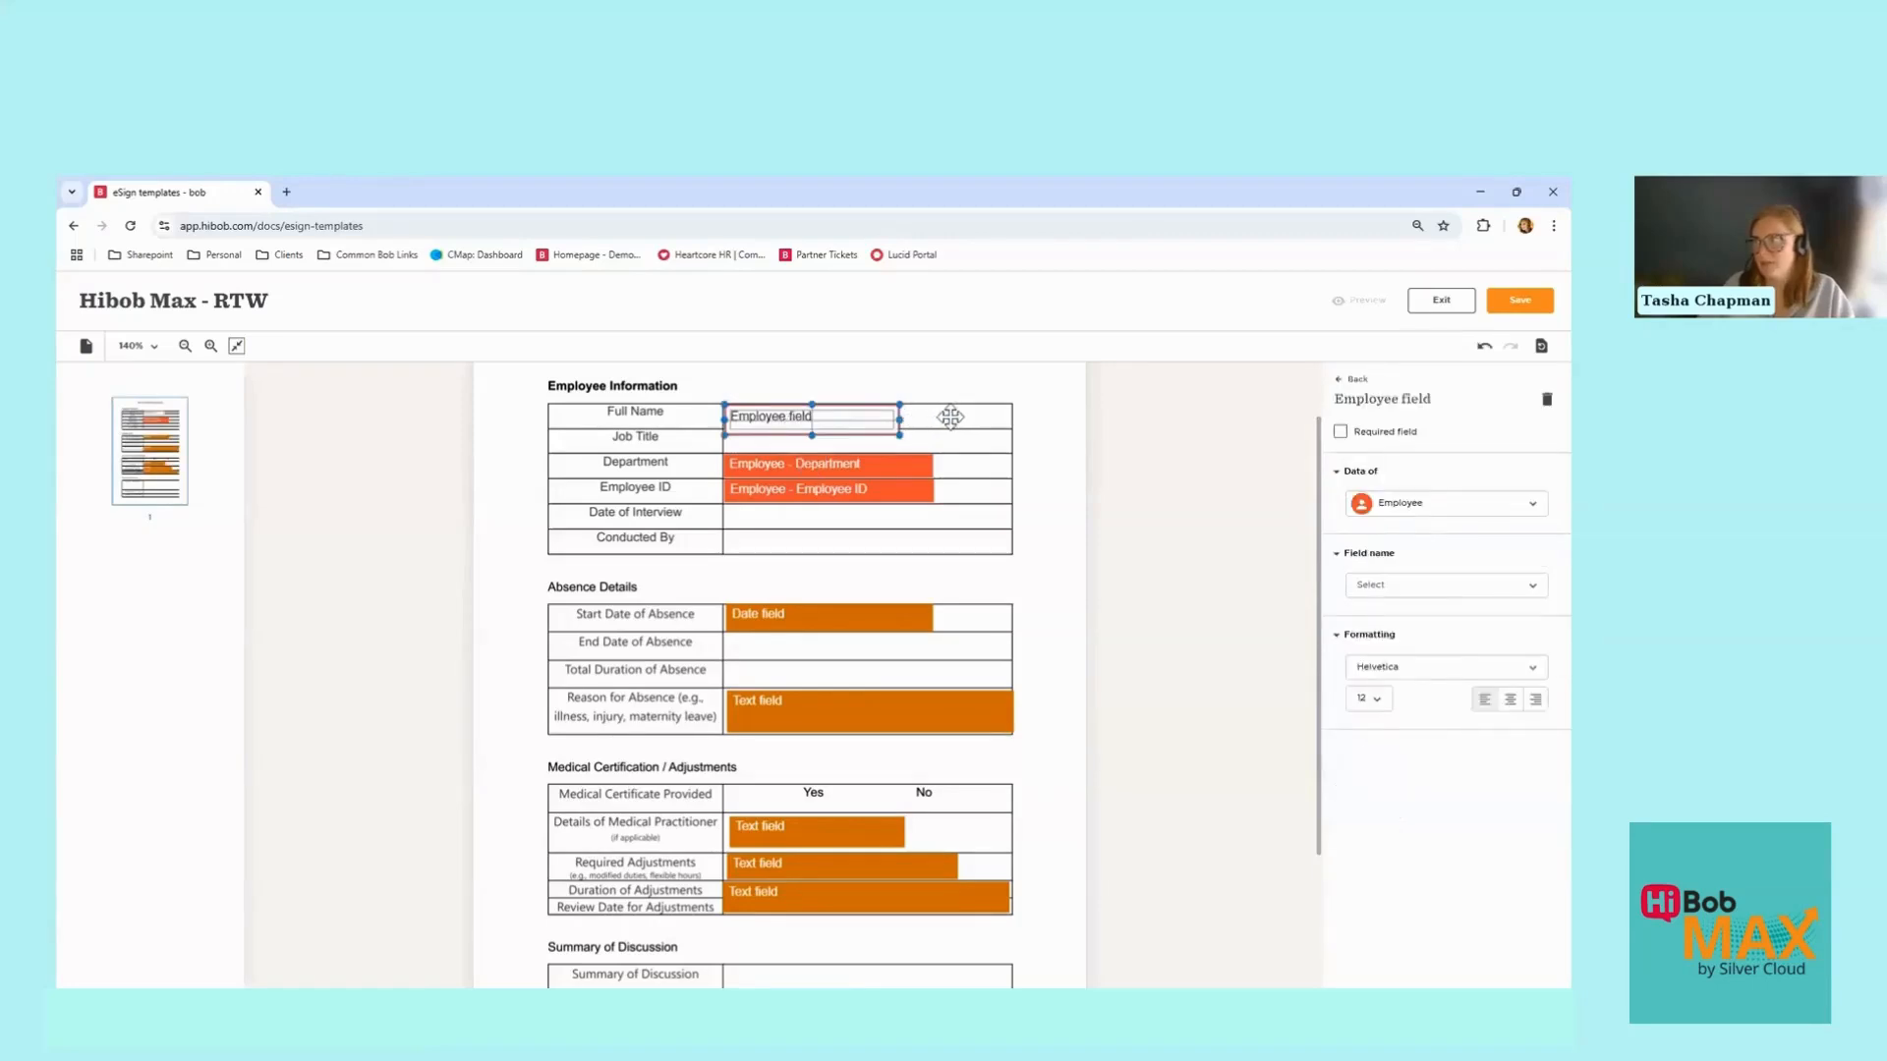
{"action": "left_click_drag", "start_coordinate": [846, 430], "coordinate": [848, 426]}
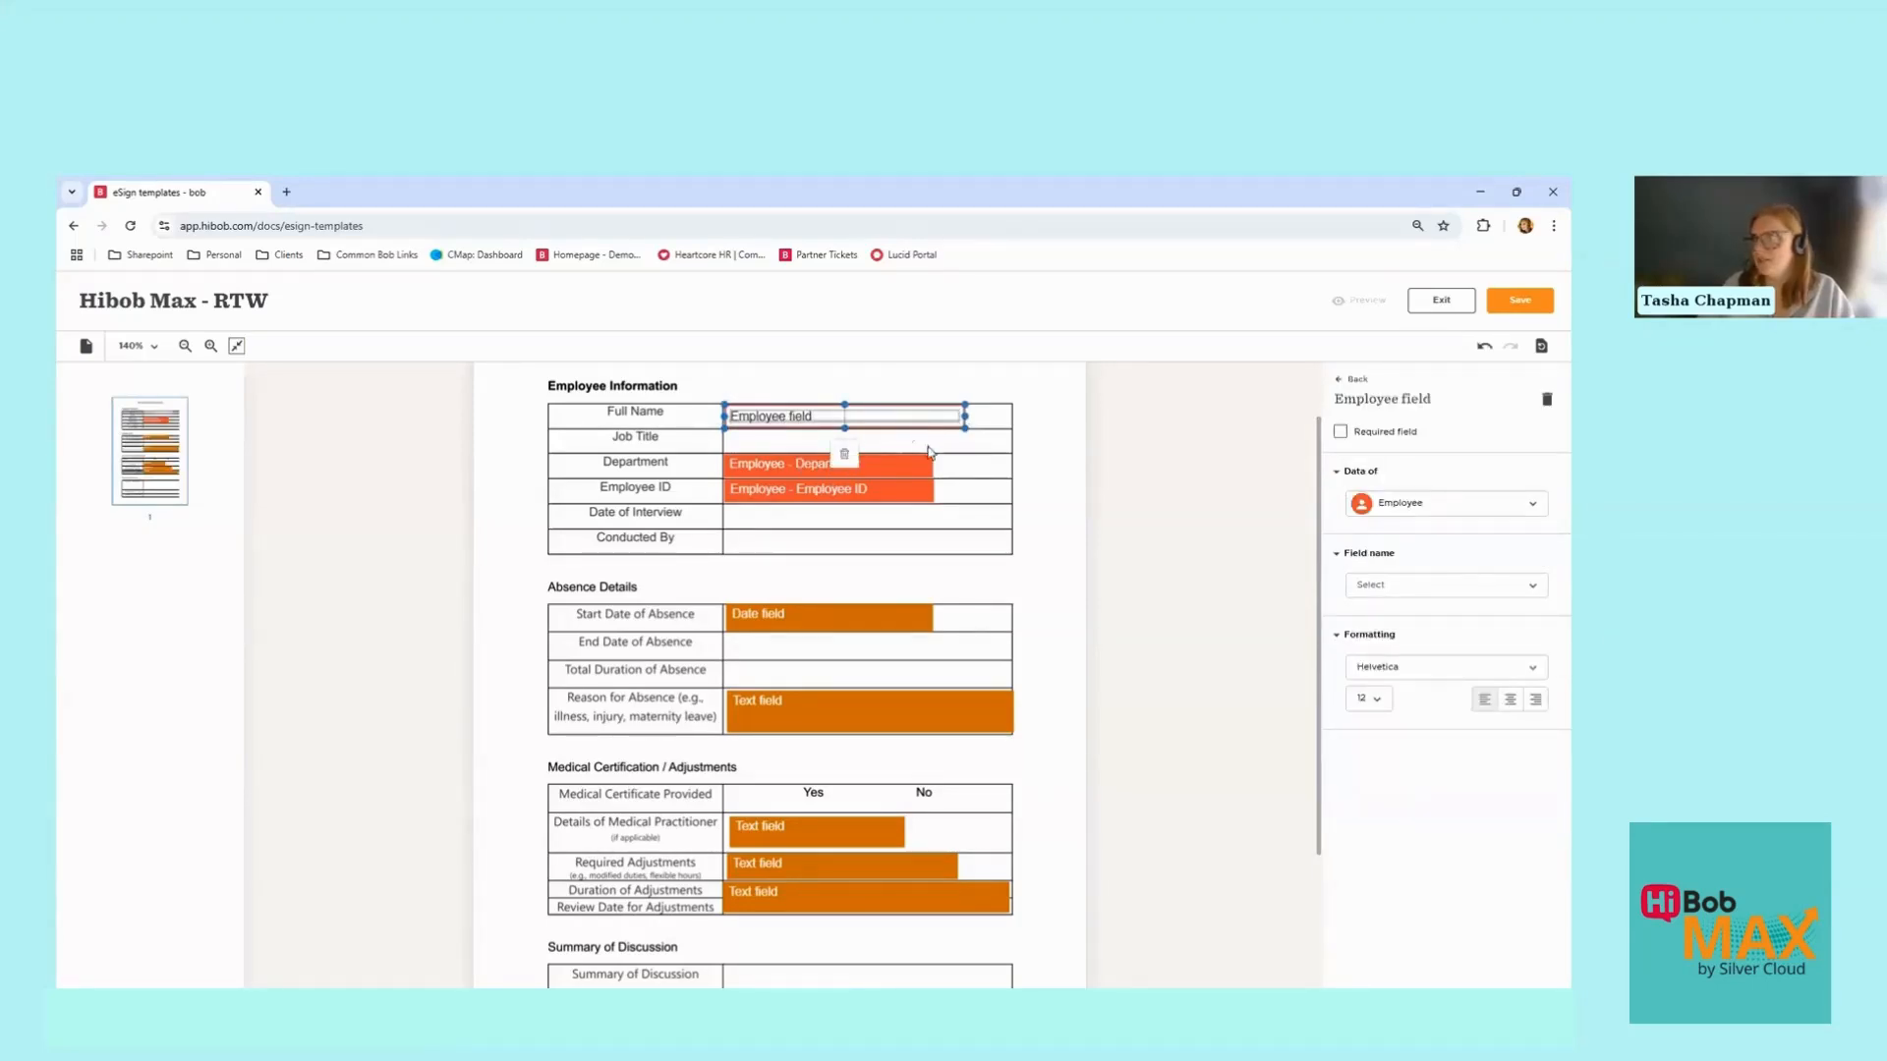
{"action": "left_click", "coordinate": [1006, 454]}
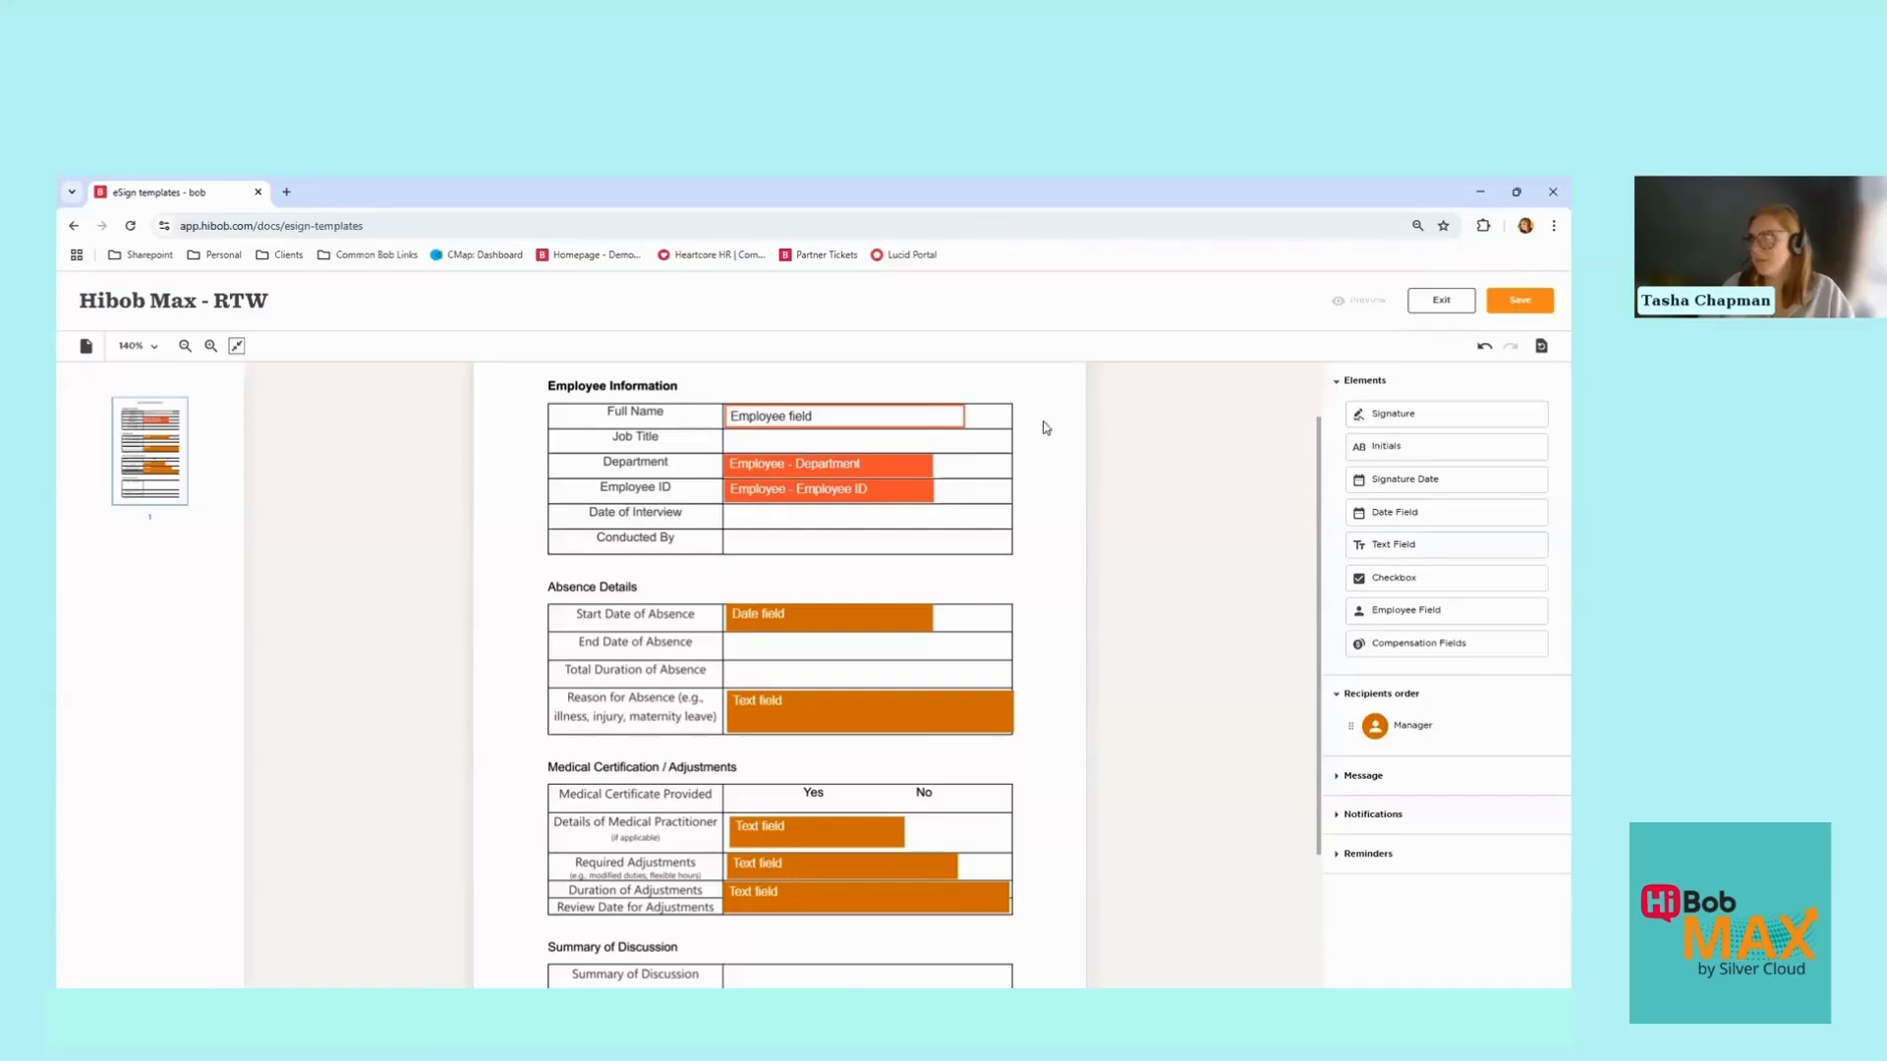
Step: Make the Full Name field required, with Data of Employee and Field name Display name
{"action": "left_click", "coordinate": [825, 414]}
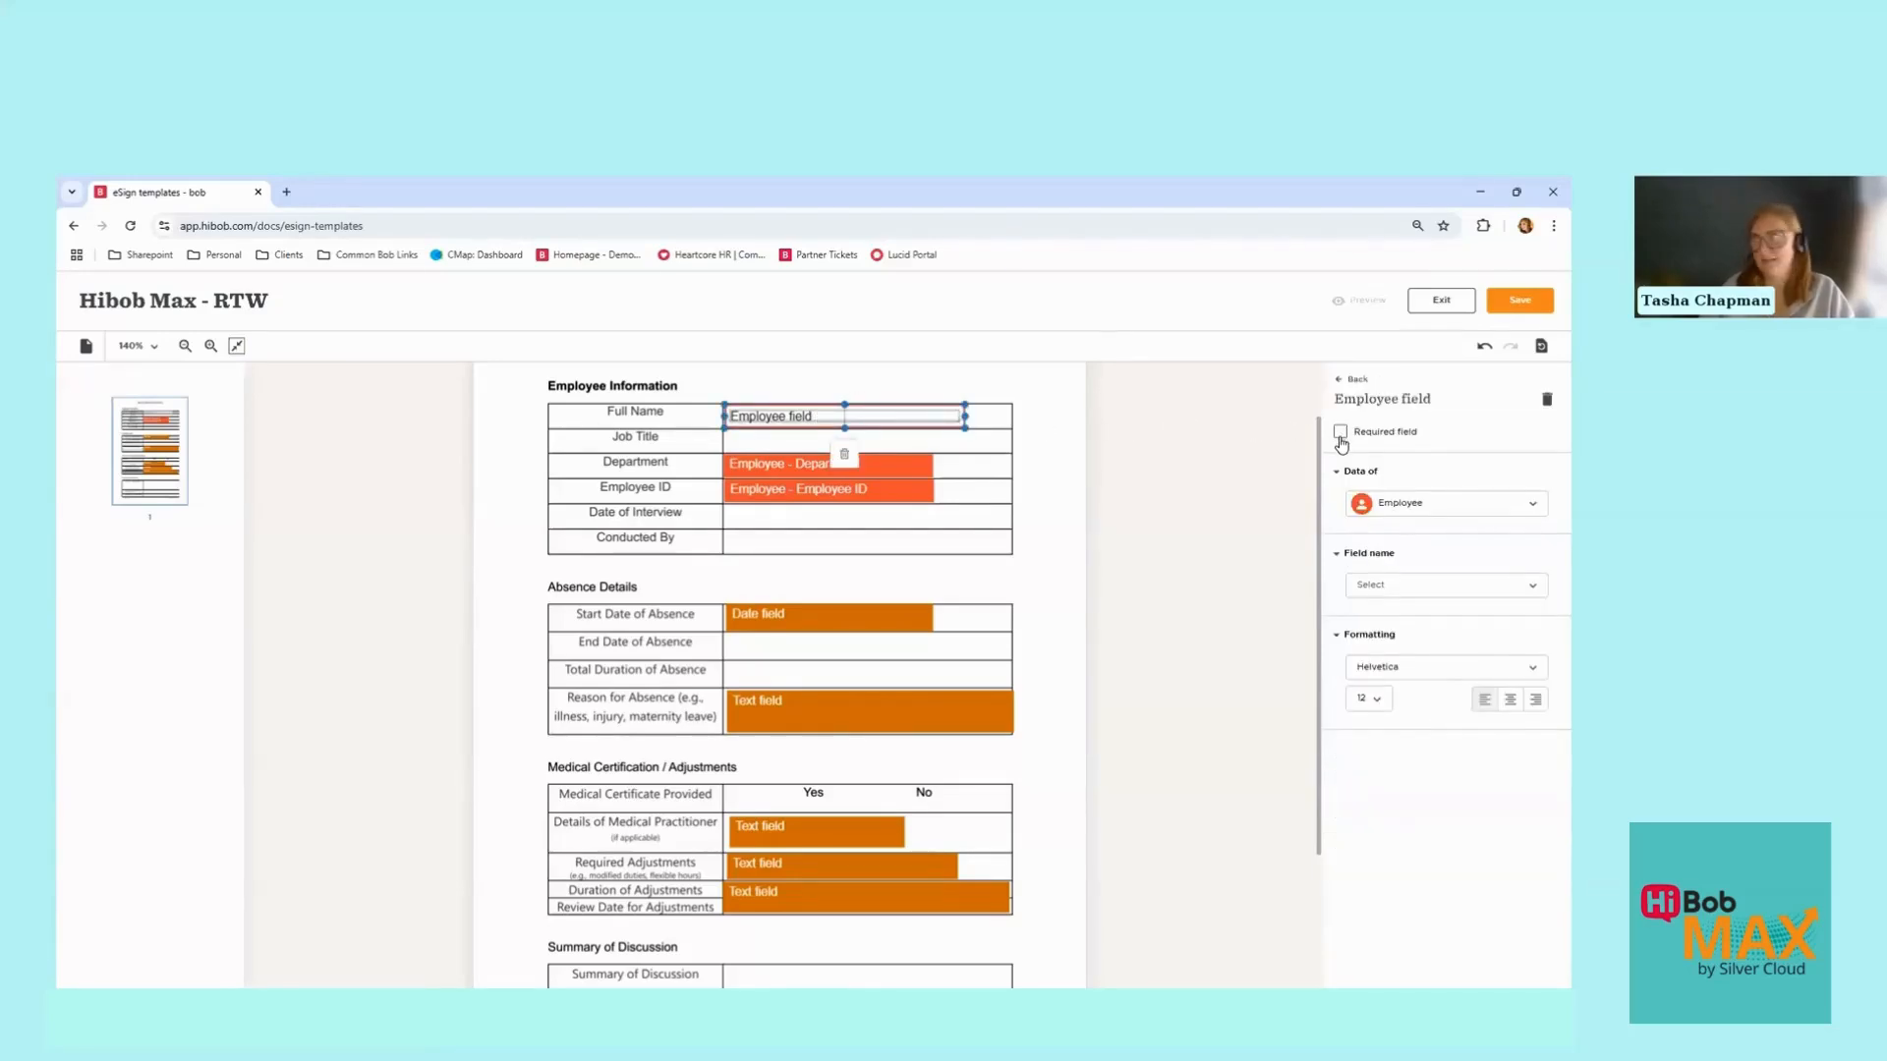
{"action": "left_click", "coordinate": [1340, 438]}
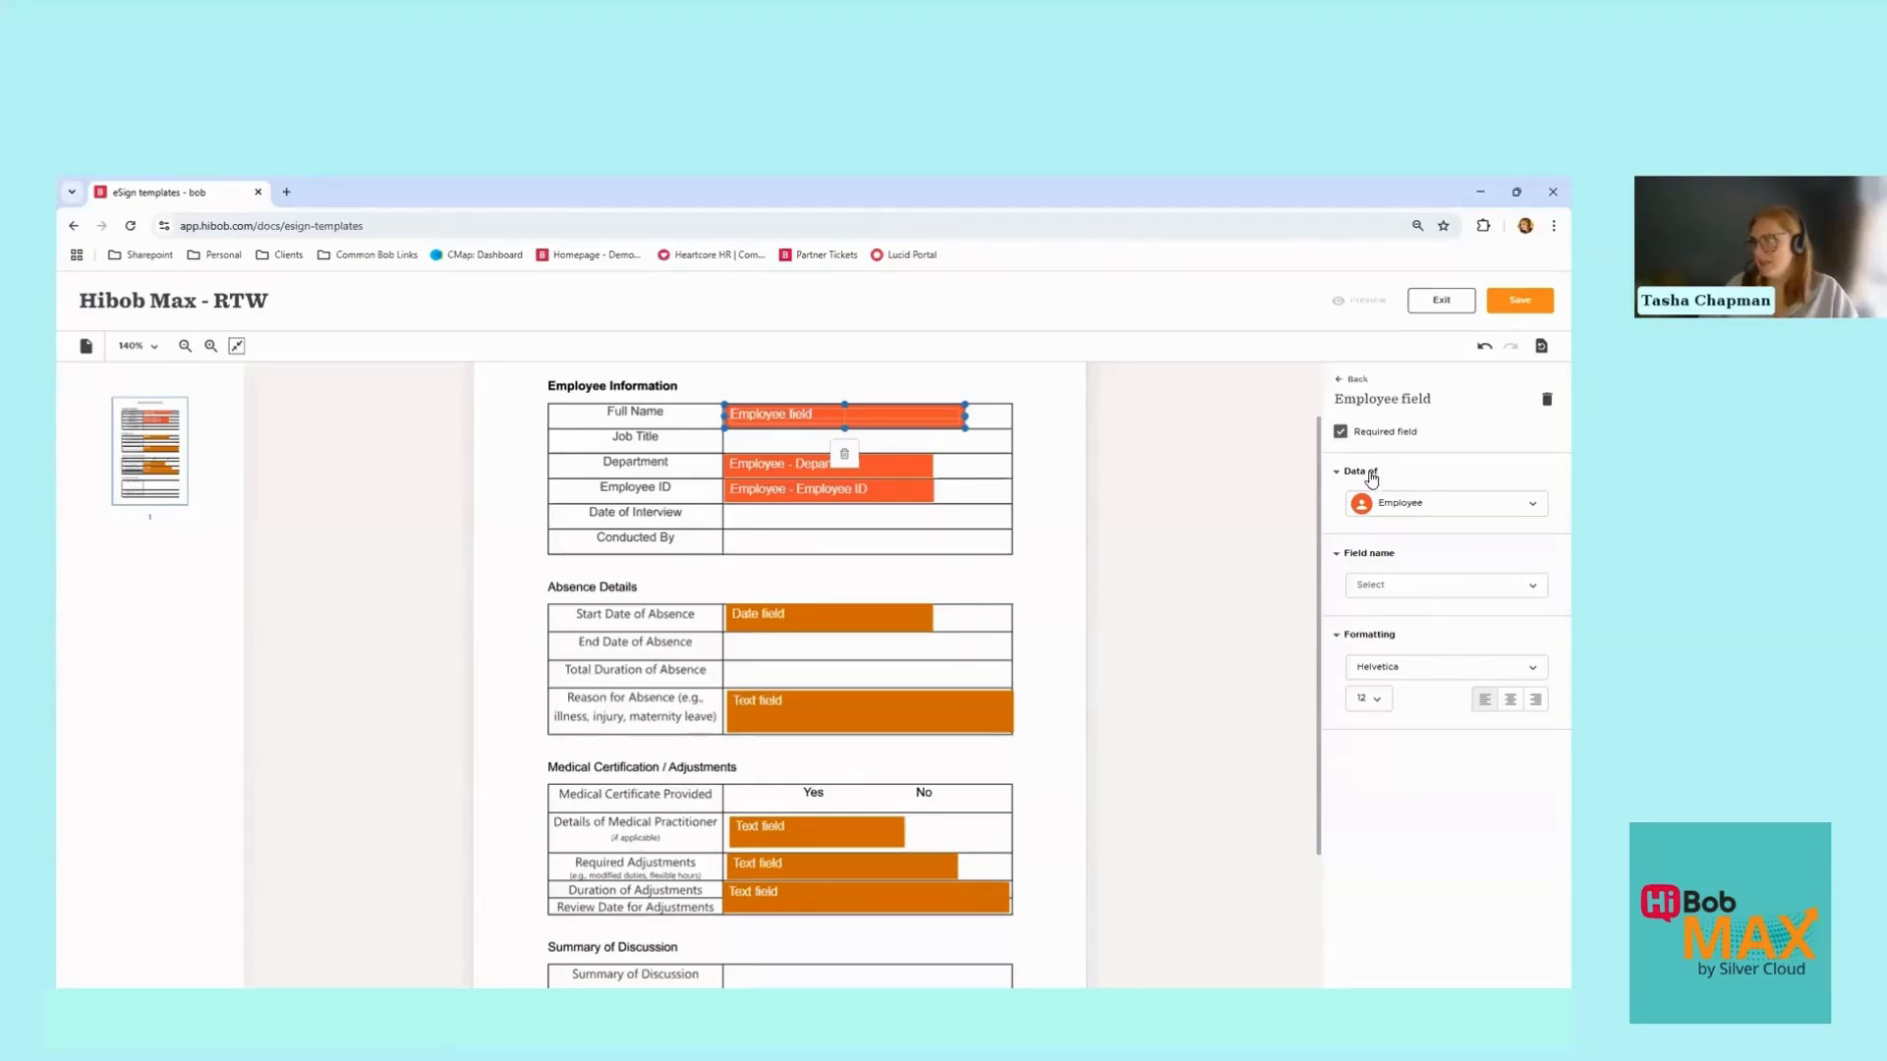
{"action": "left_click", "coordinate": [1431, 506]}
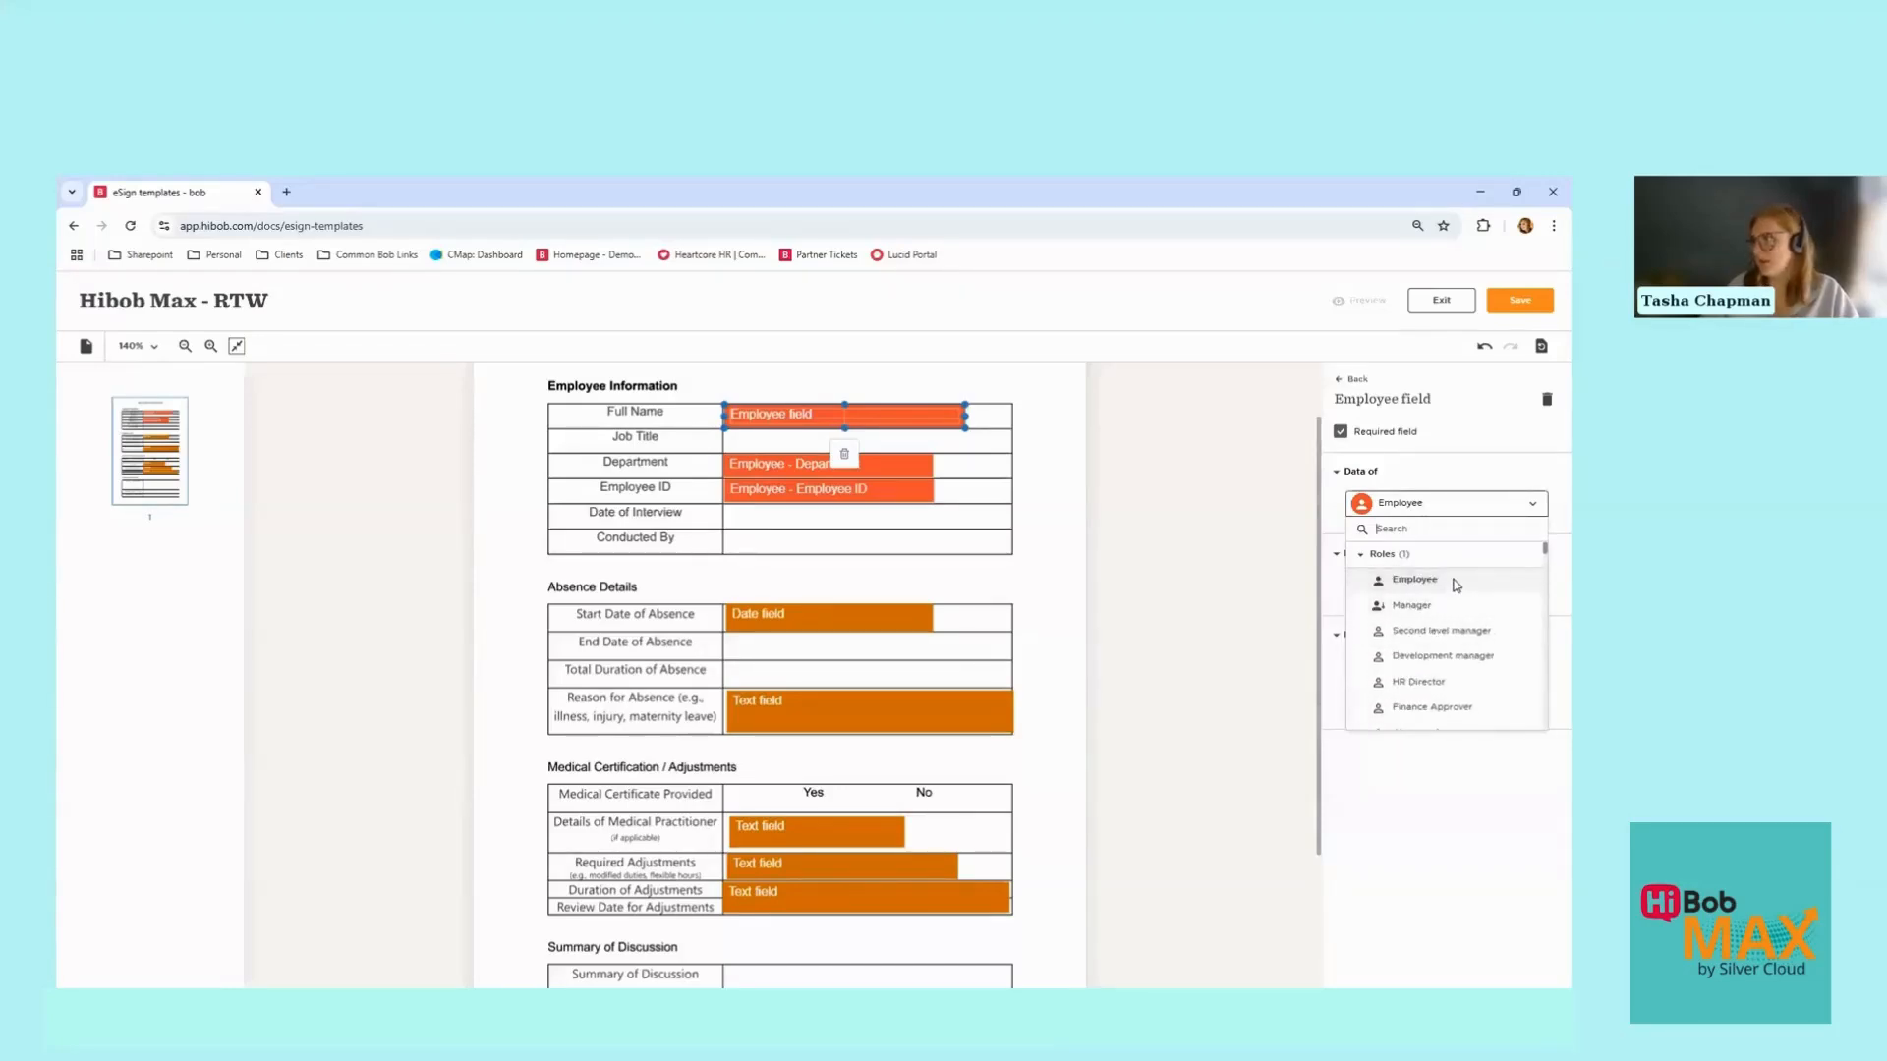
{"action": "left_click", "coordinate": [1454, 513]}
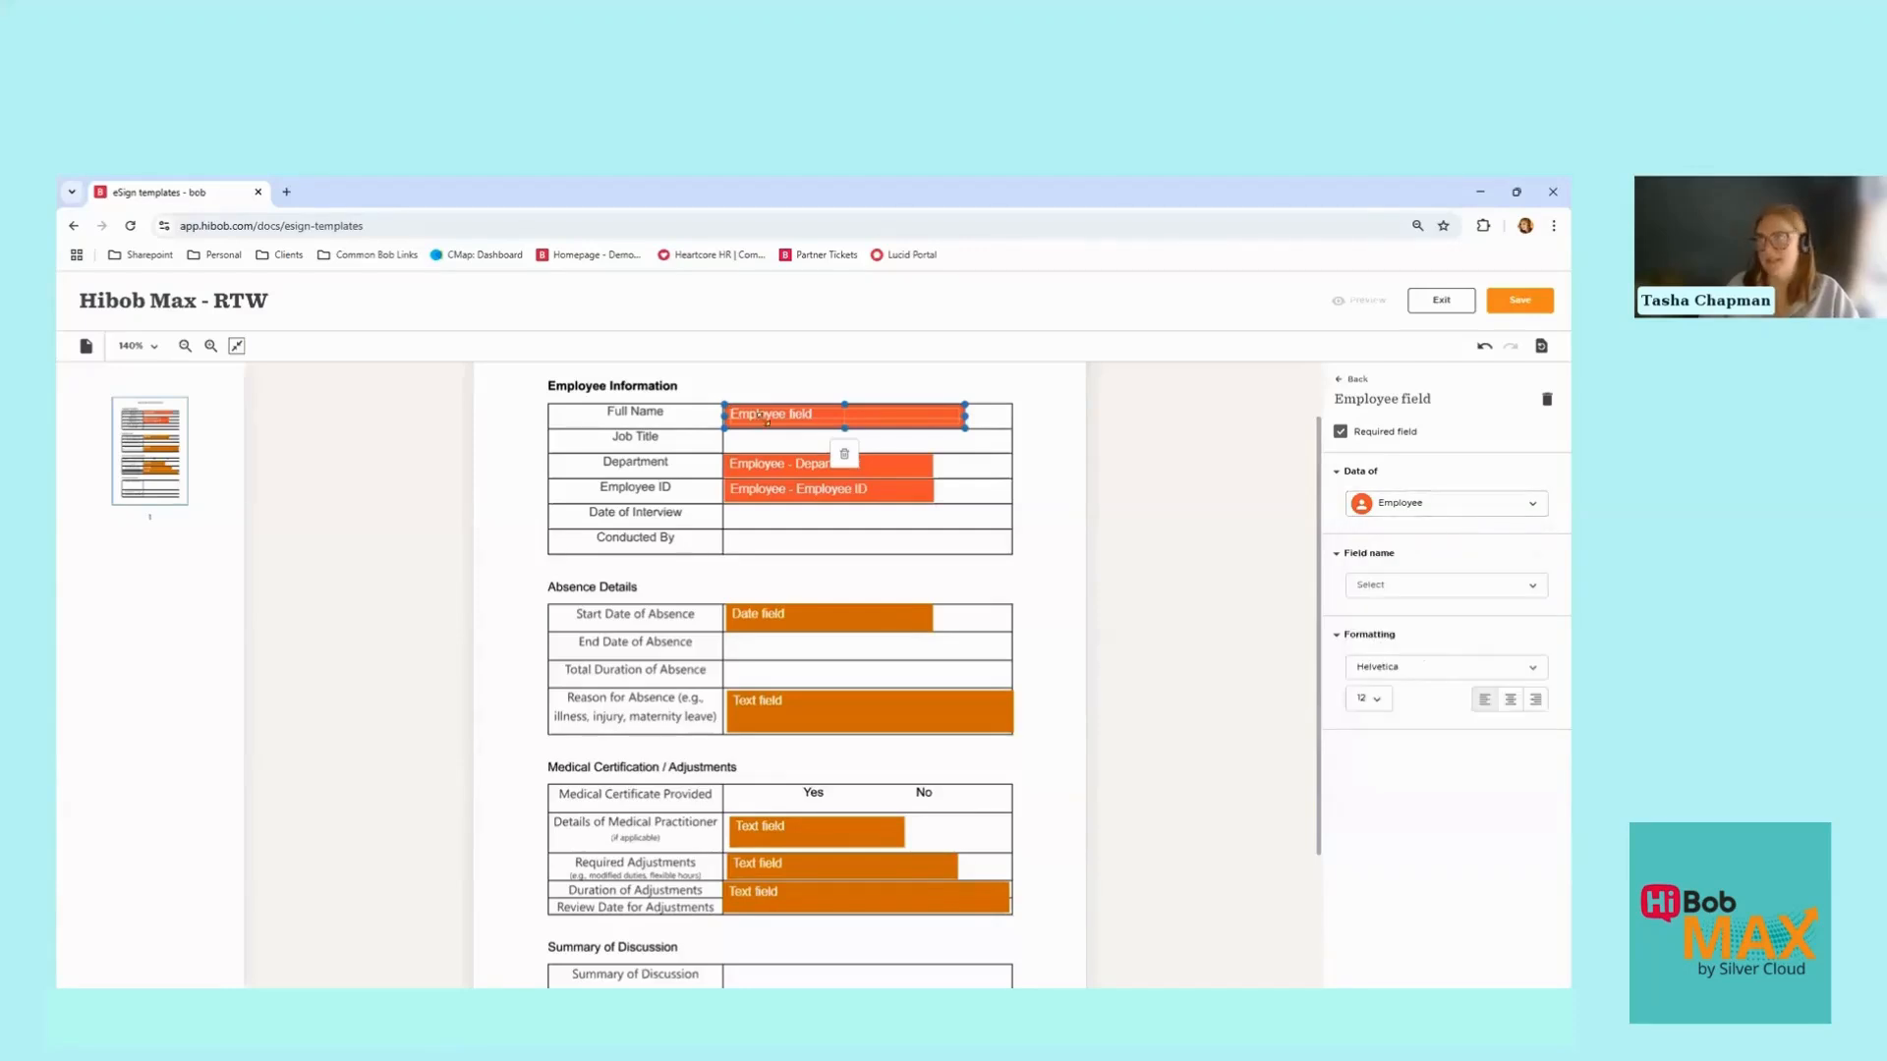
{"action": "left_click", "coordinate": [1371, 585]}
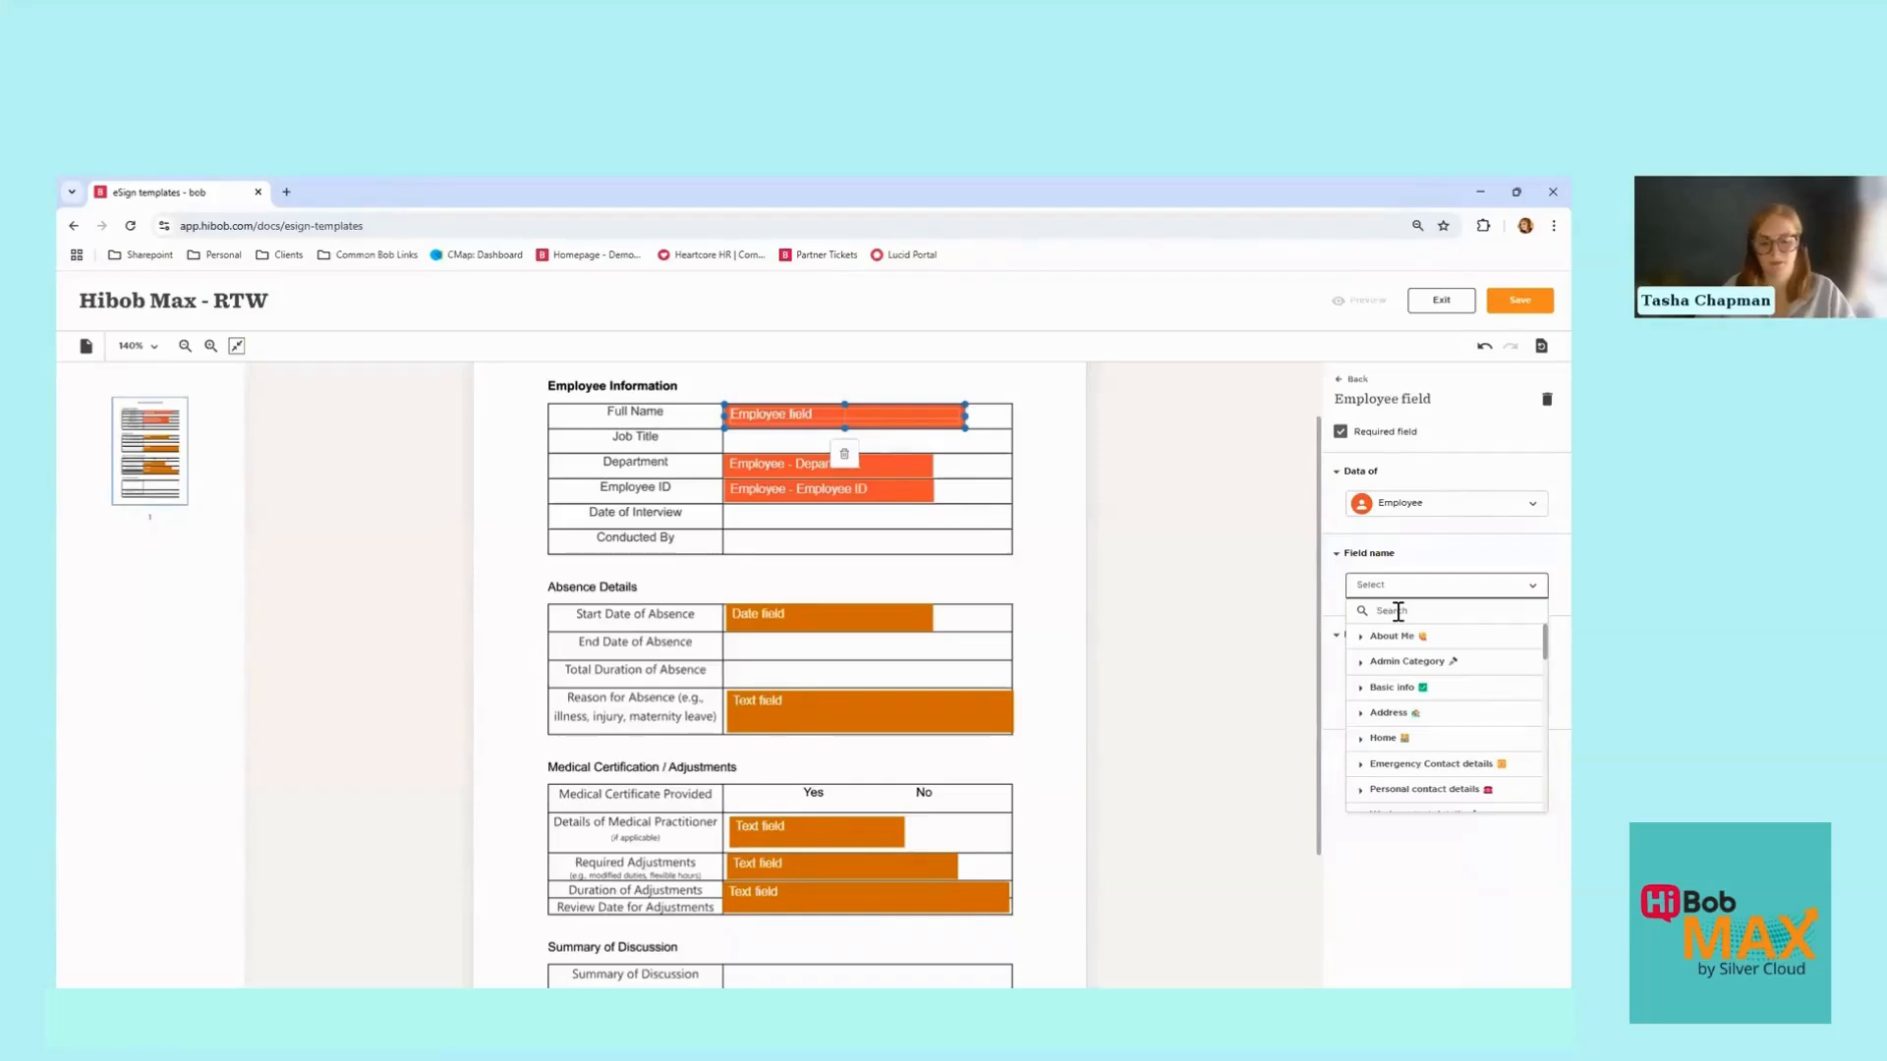
{"action": "type", "text": "displ"}
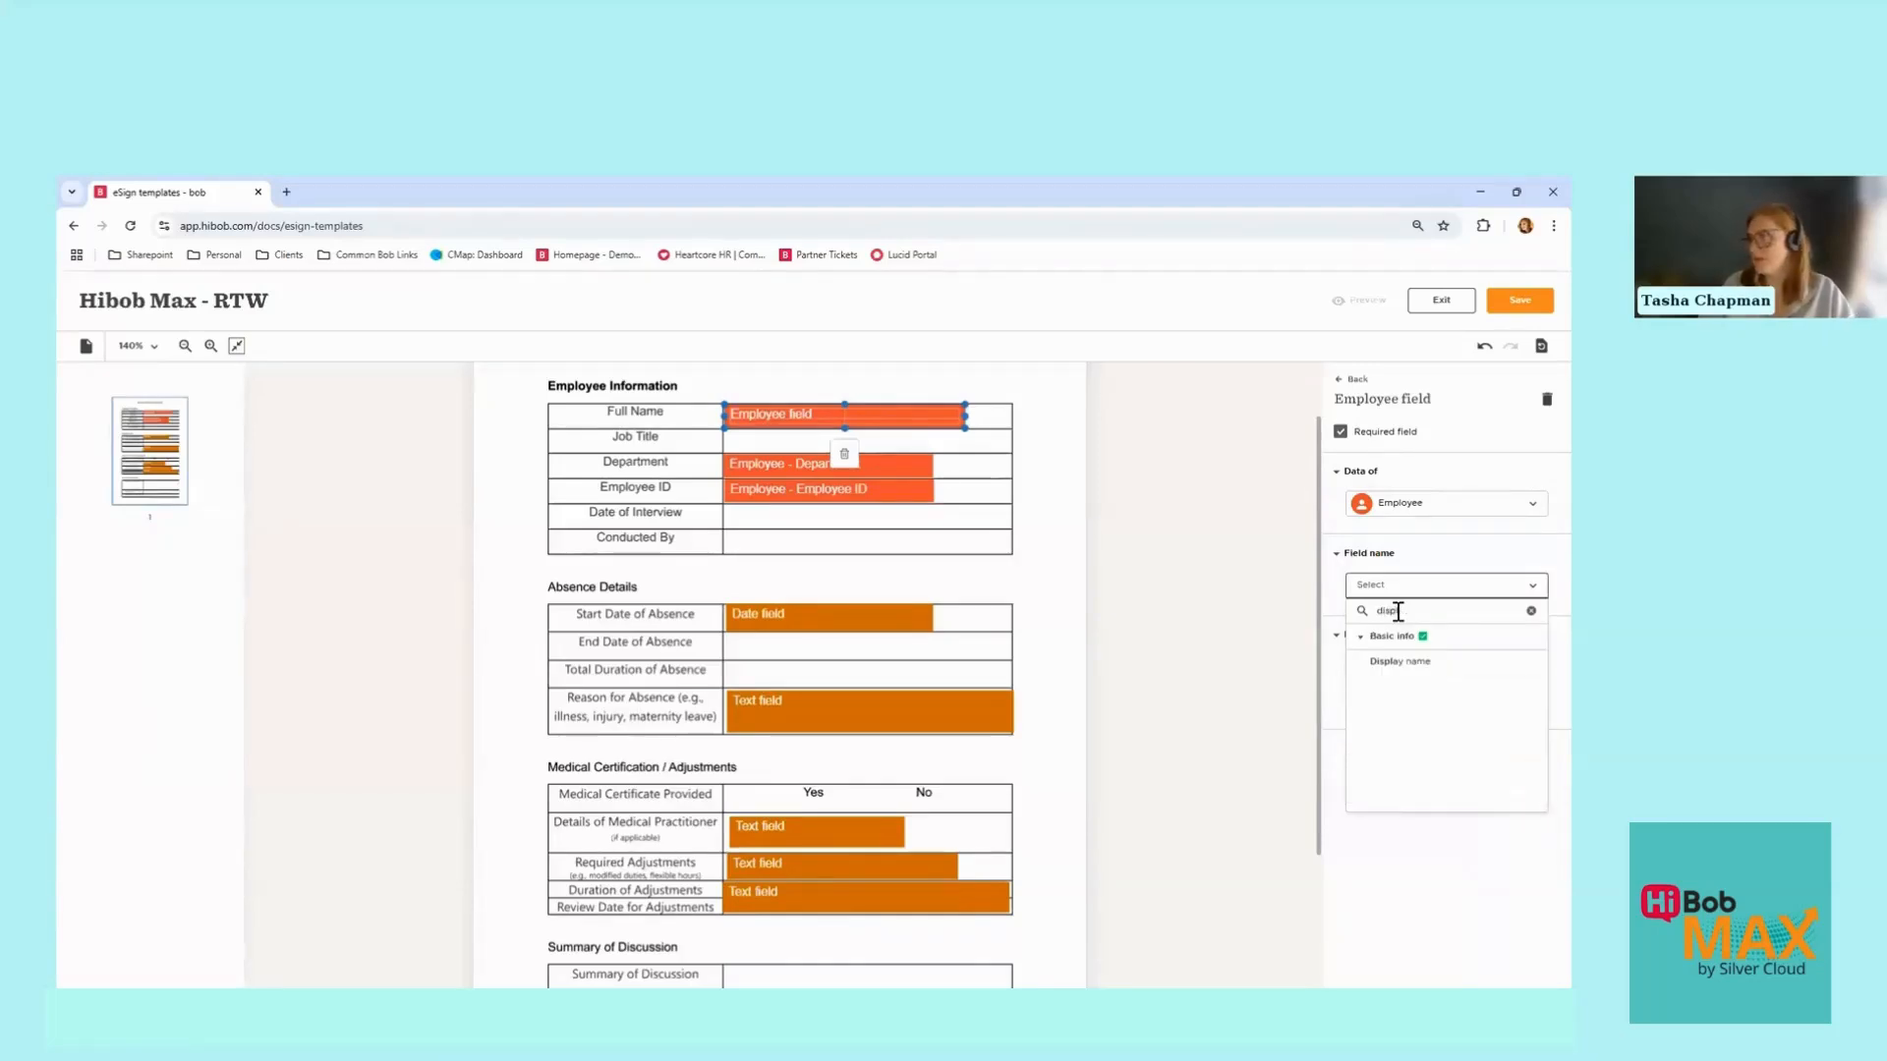
{"action": "left_click", "coordinate": [1403, 661]}
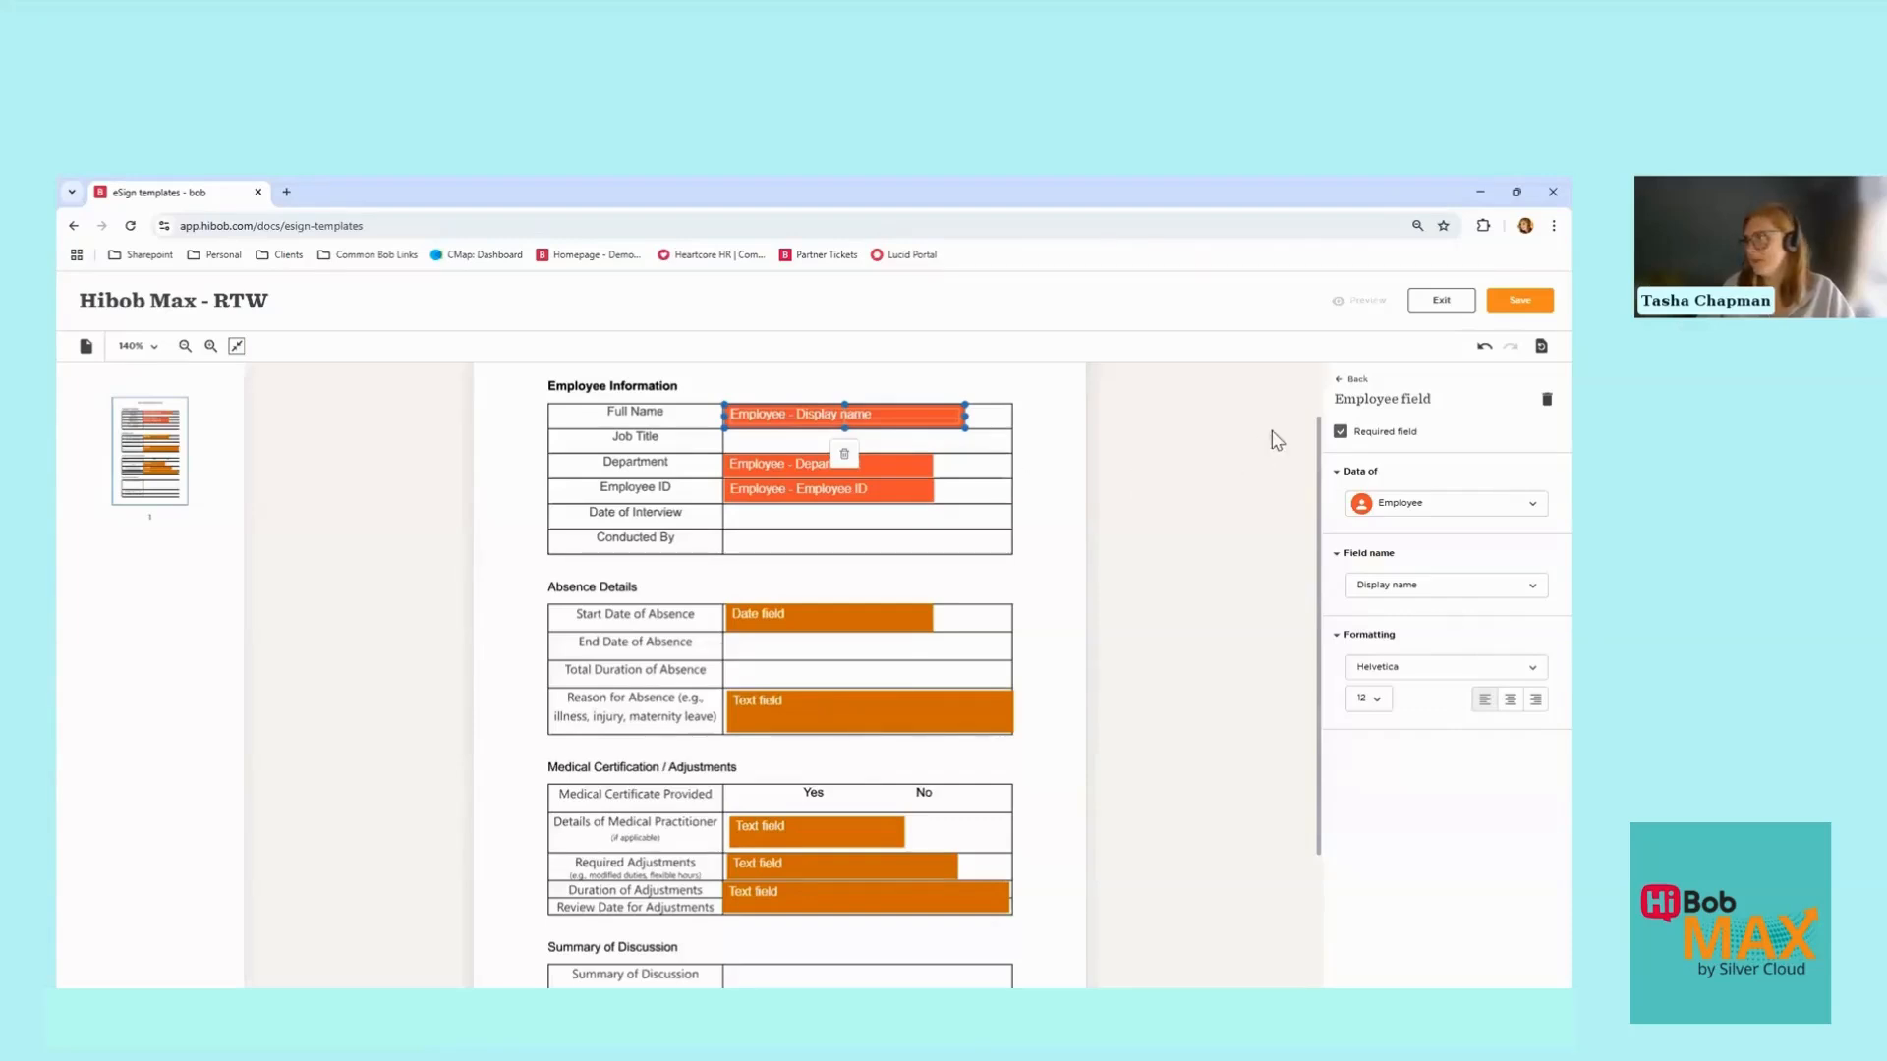
Step: Add an Employee Field to the Job Title row mapped to the employee's Job title
{"action": "left_click", "coordinate": [1357, 380]}
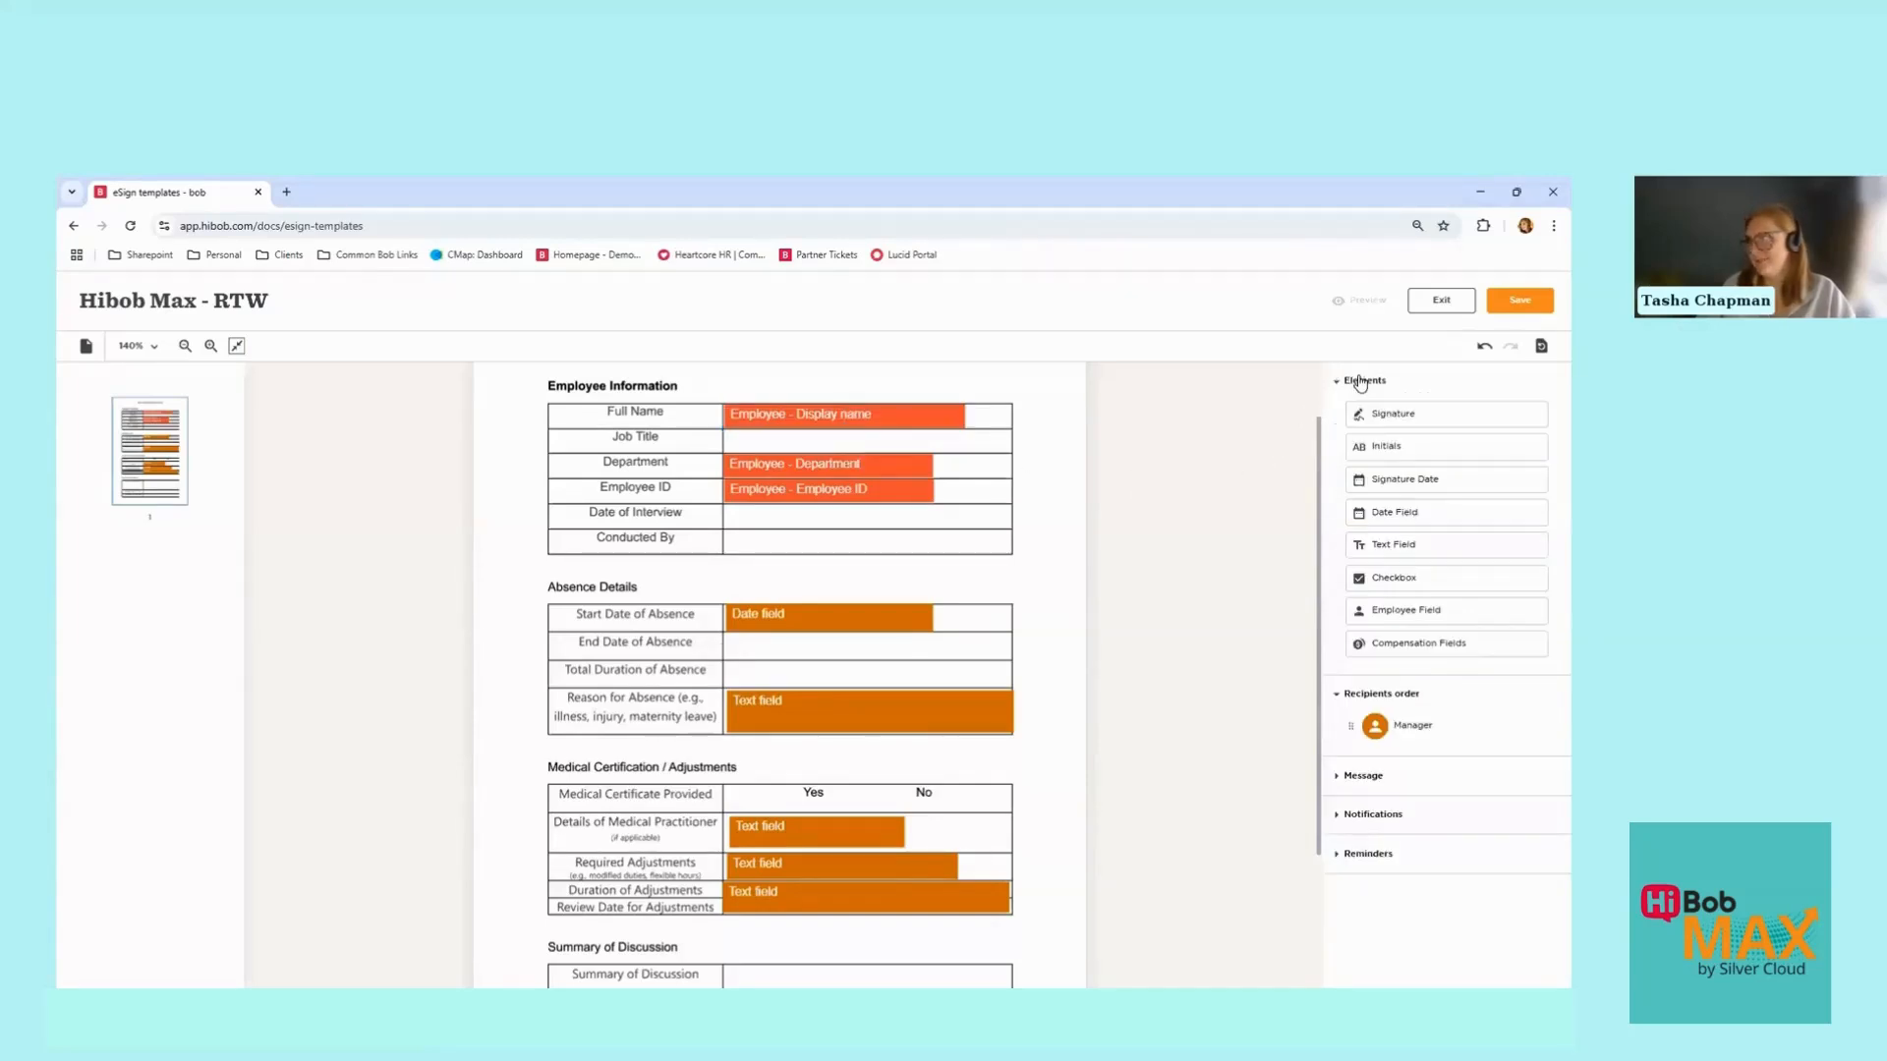
{"action": "left_click_drag", "start_coordinate": [1372, 607], "coordinate": [798, 434]}
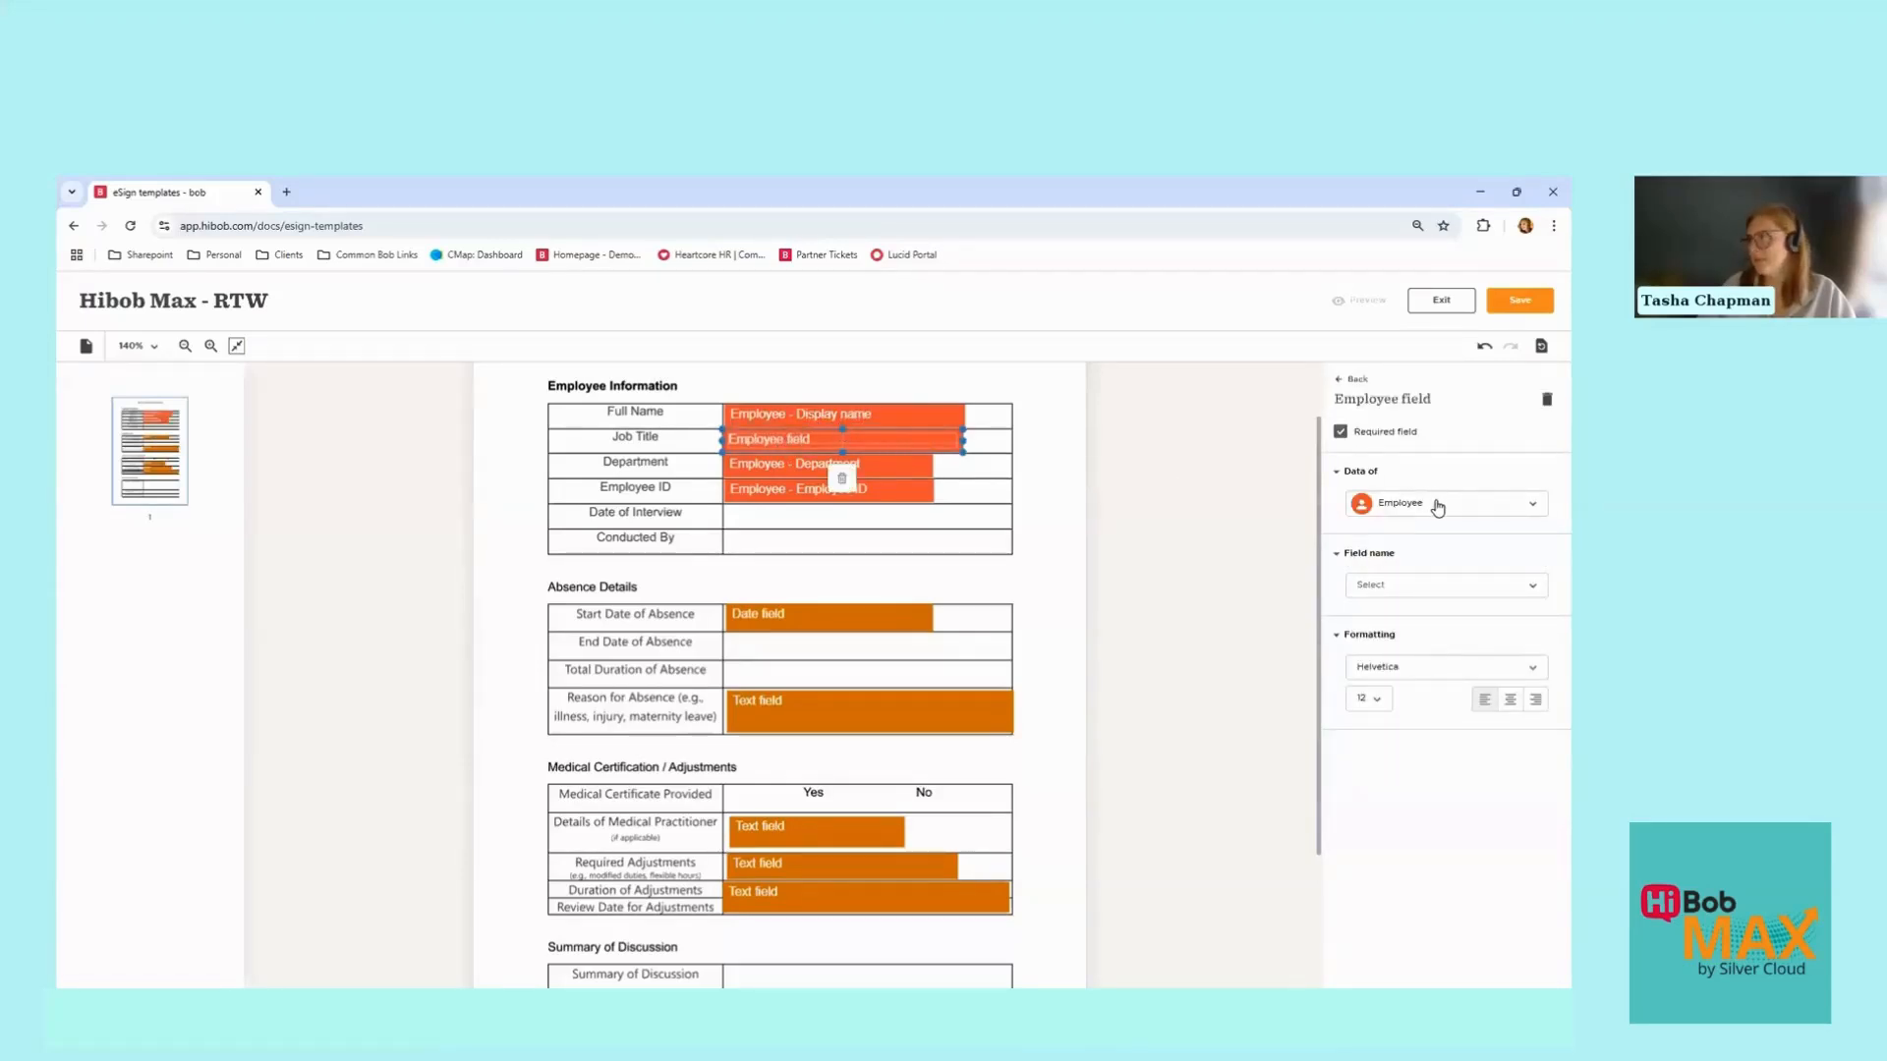
{"action": "left_click", "coordinate": [1435, 590]}
{"action": "type", "text": "job tit"}
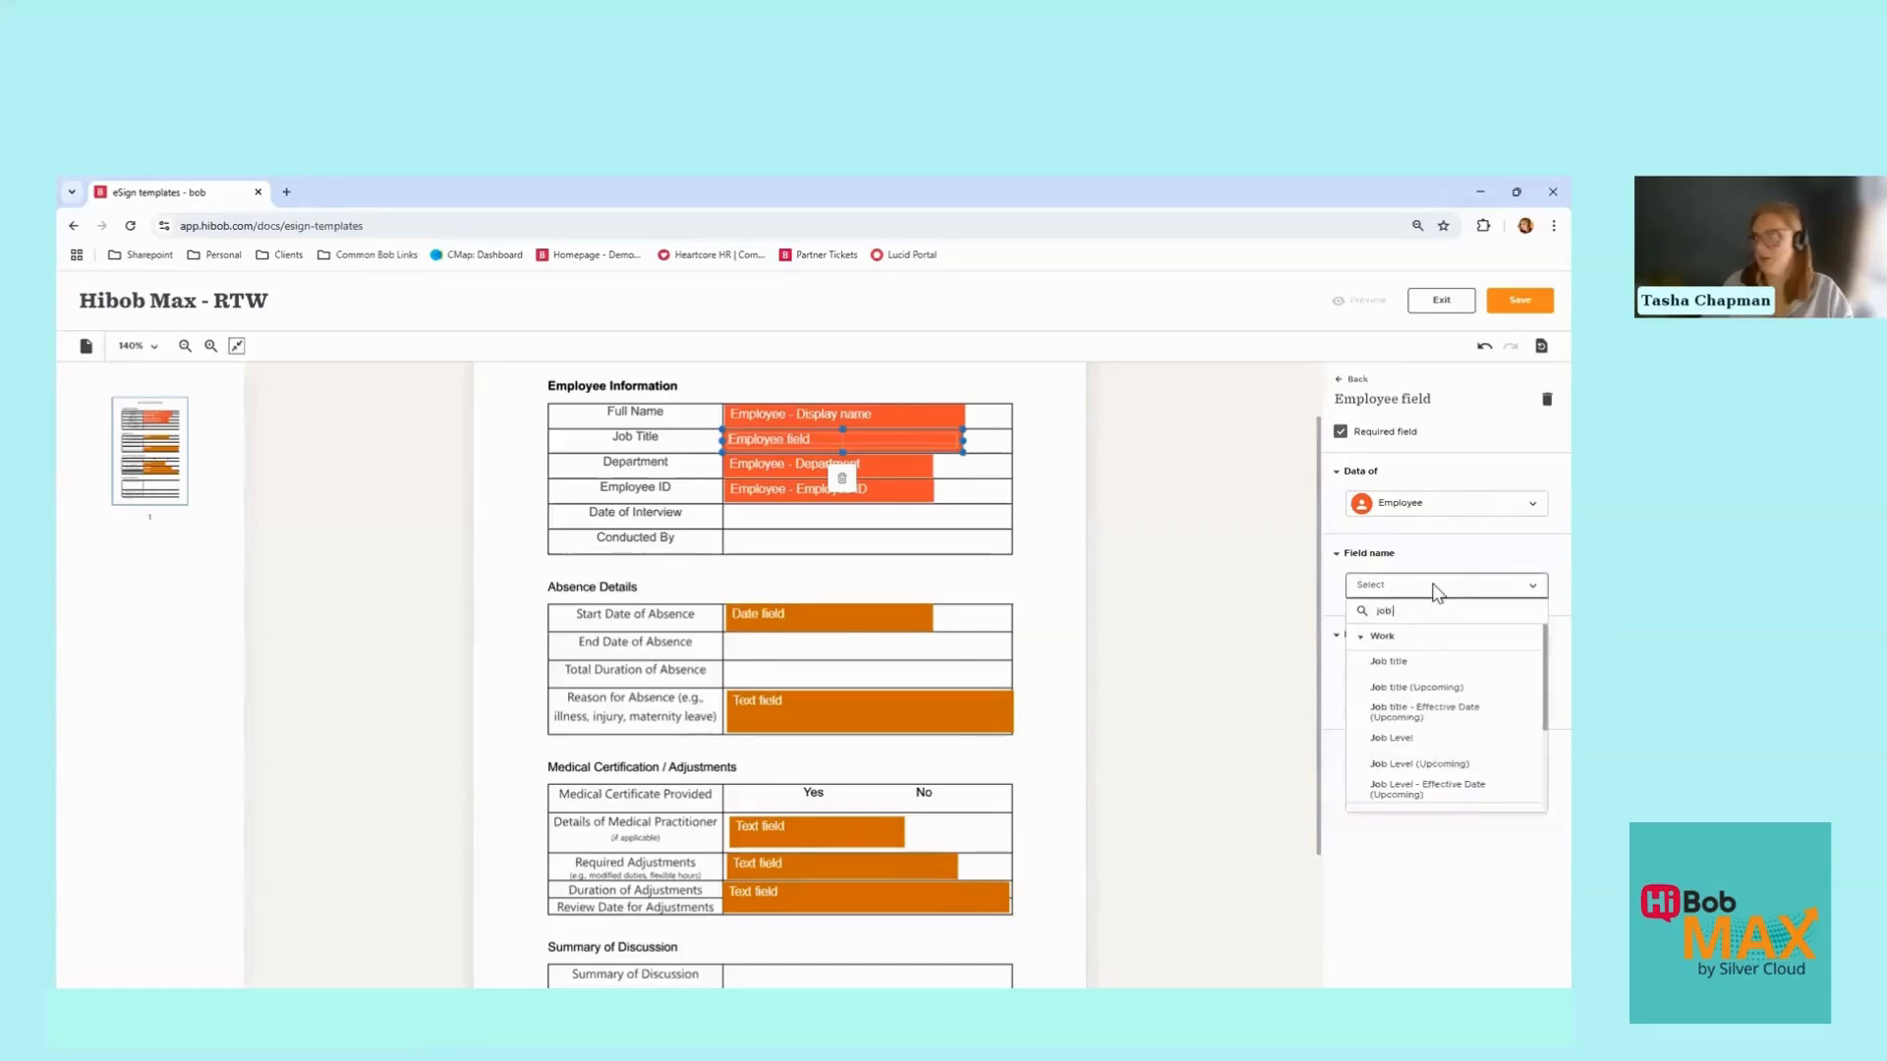
{"action": "left_click", "coordinate": [1437, 674]}
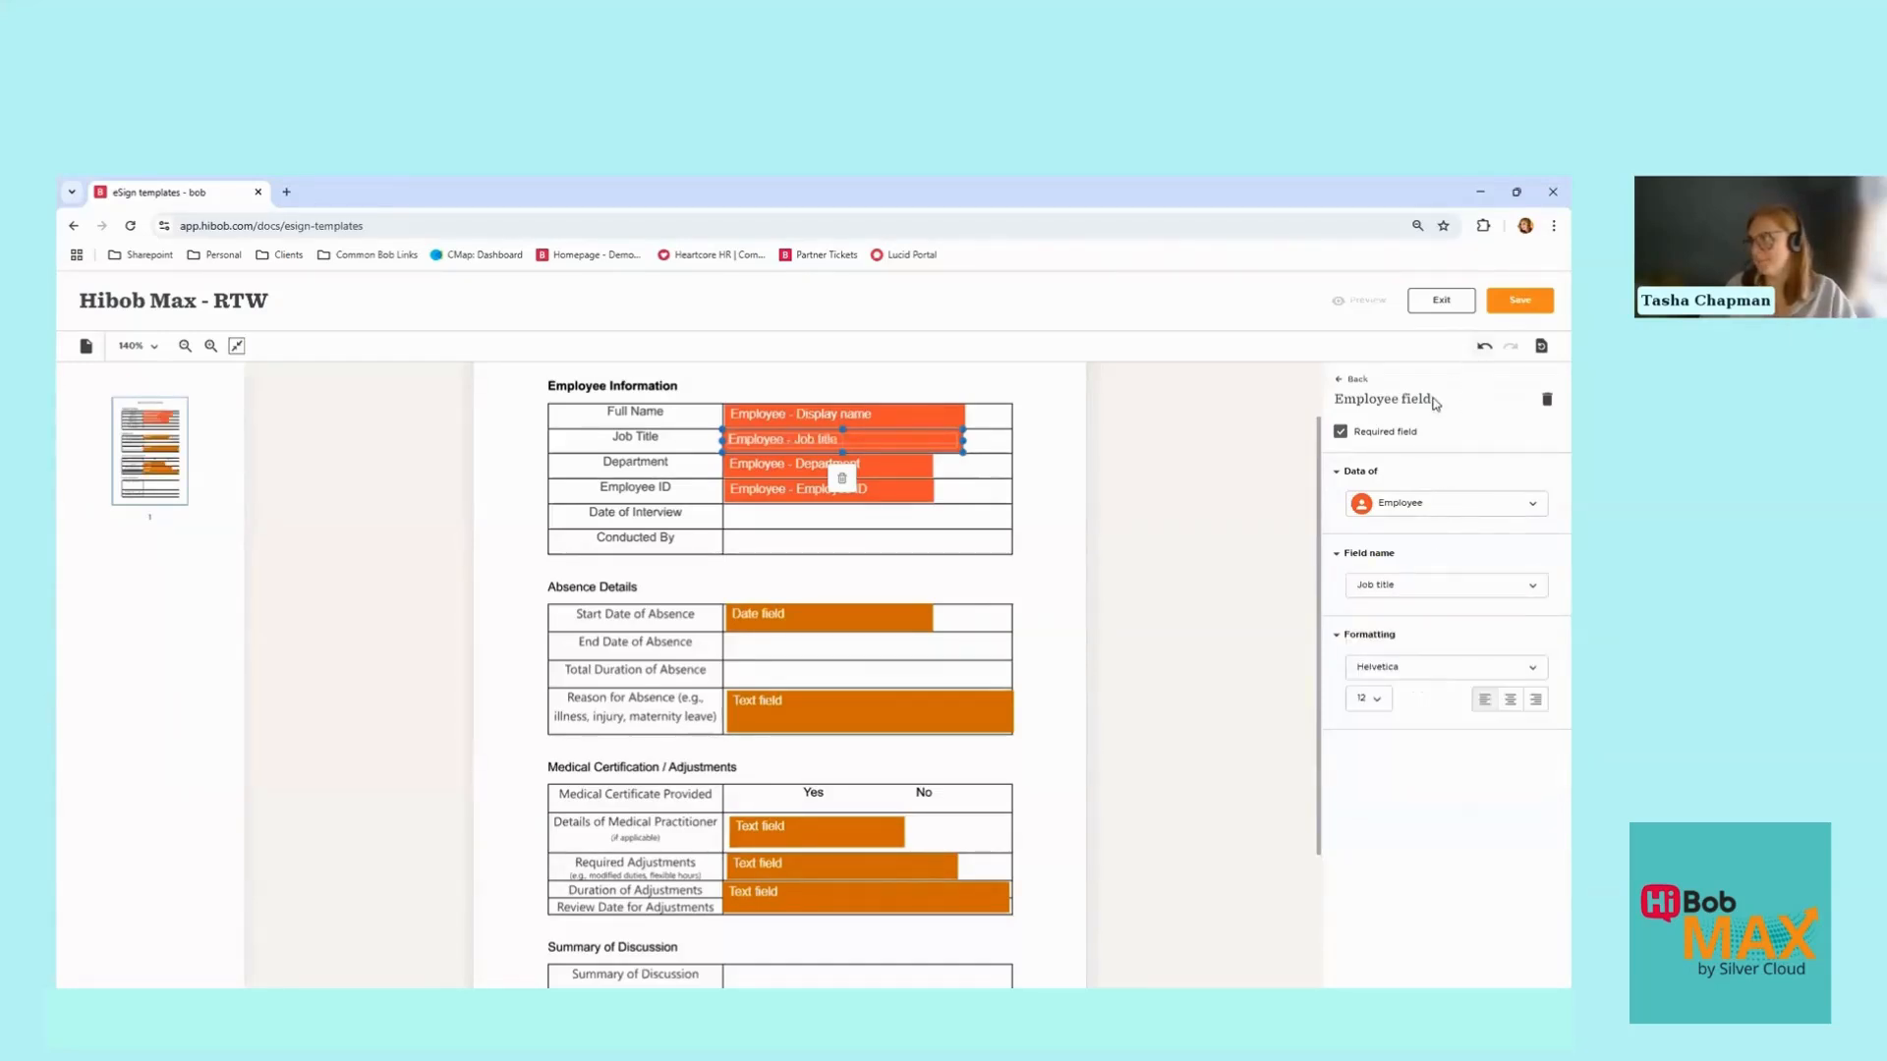
{"action": "left_click", "coordinate": [1357, 381]}
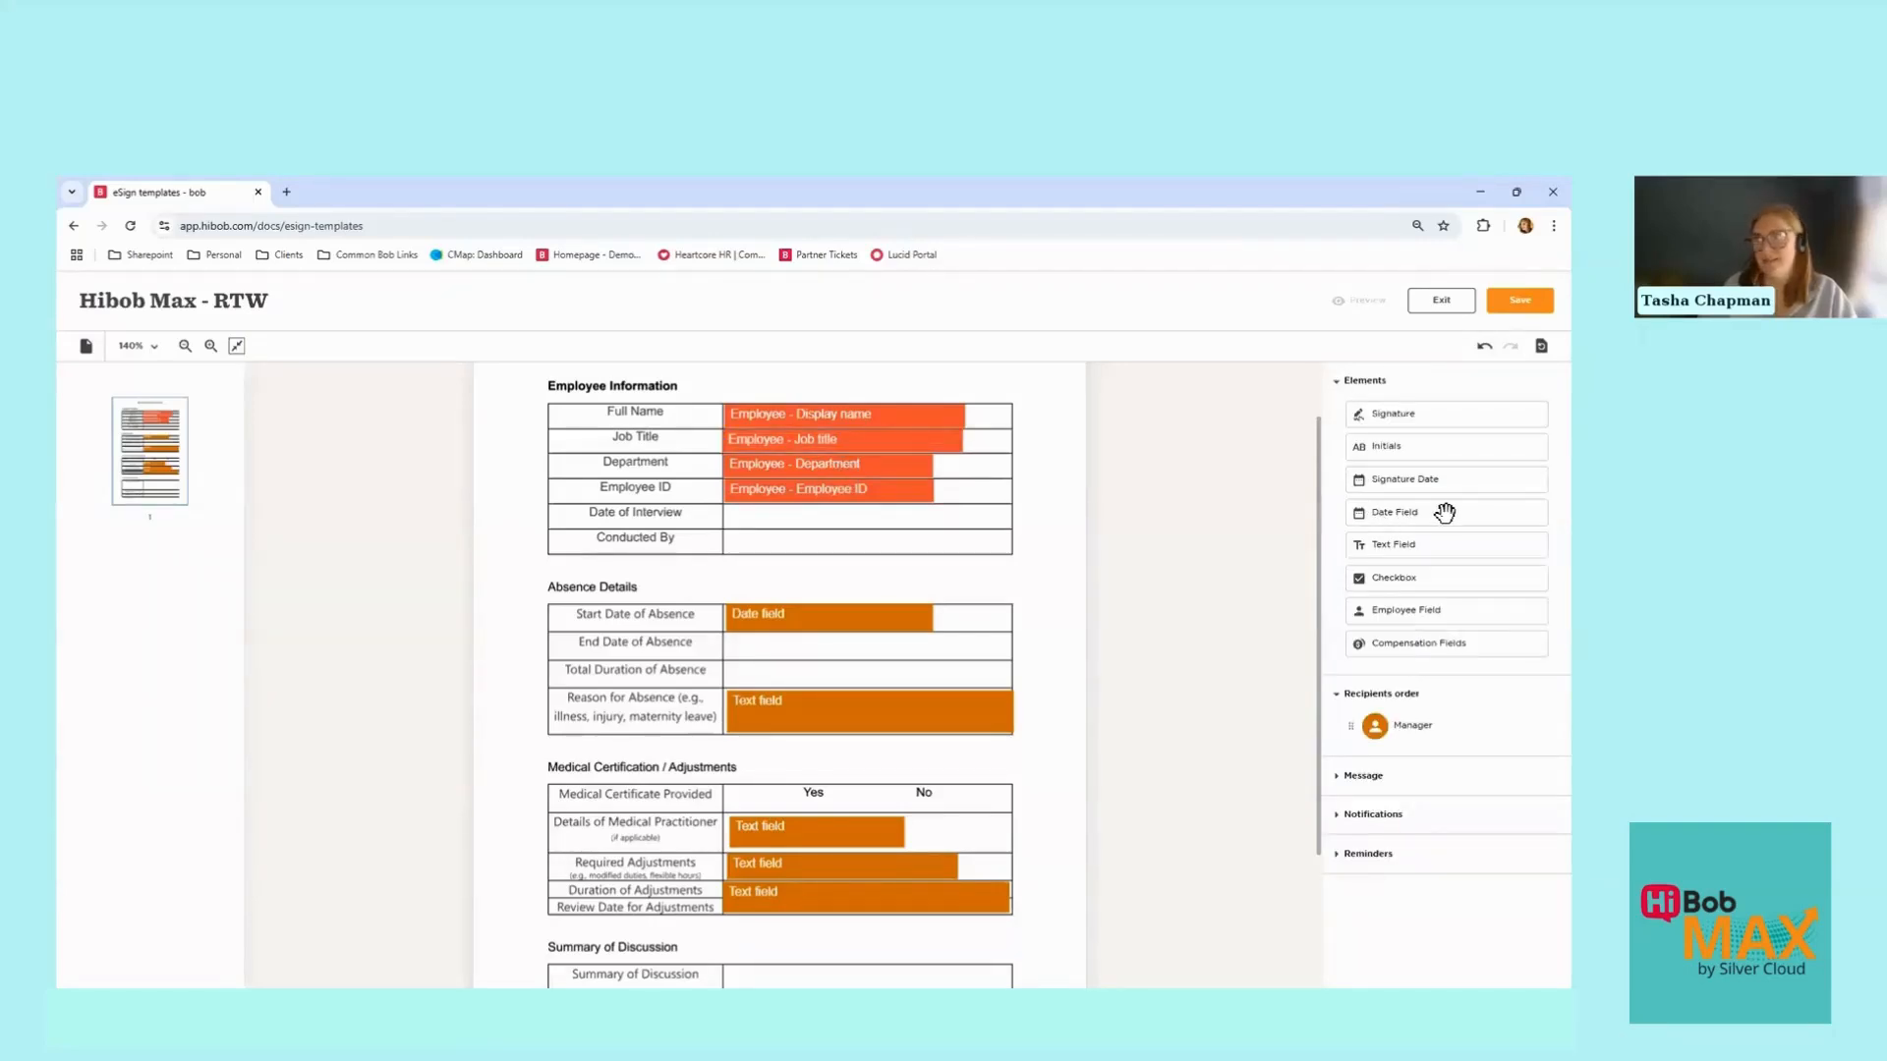
Step: Add a required Date Field to the Date of Interview row, assigned to Manager and resized
{"action": "left_click_drag", "start_coordinate": [1445, 512], "coordinate": [822, 519]}
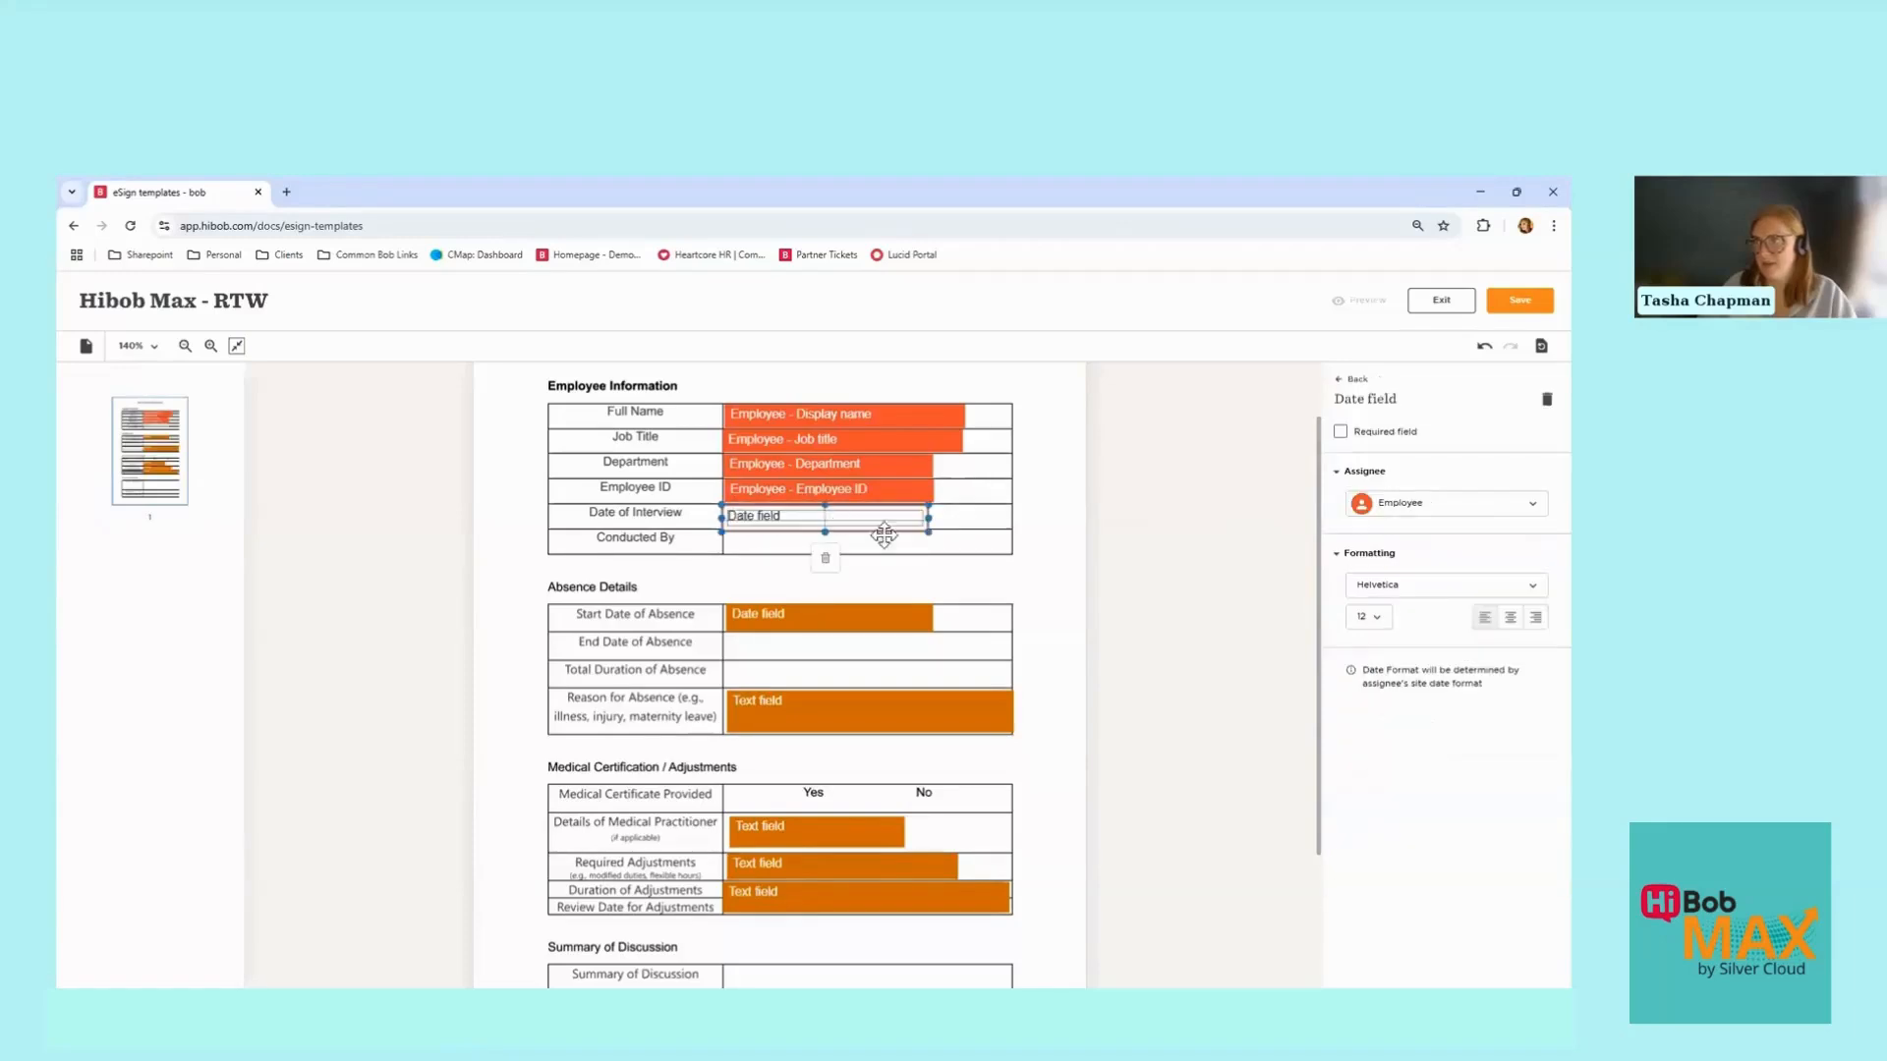
{"action": "left_click", "coordinate": [1341, 433]}
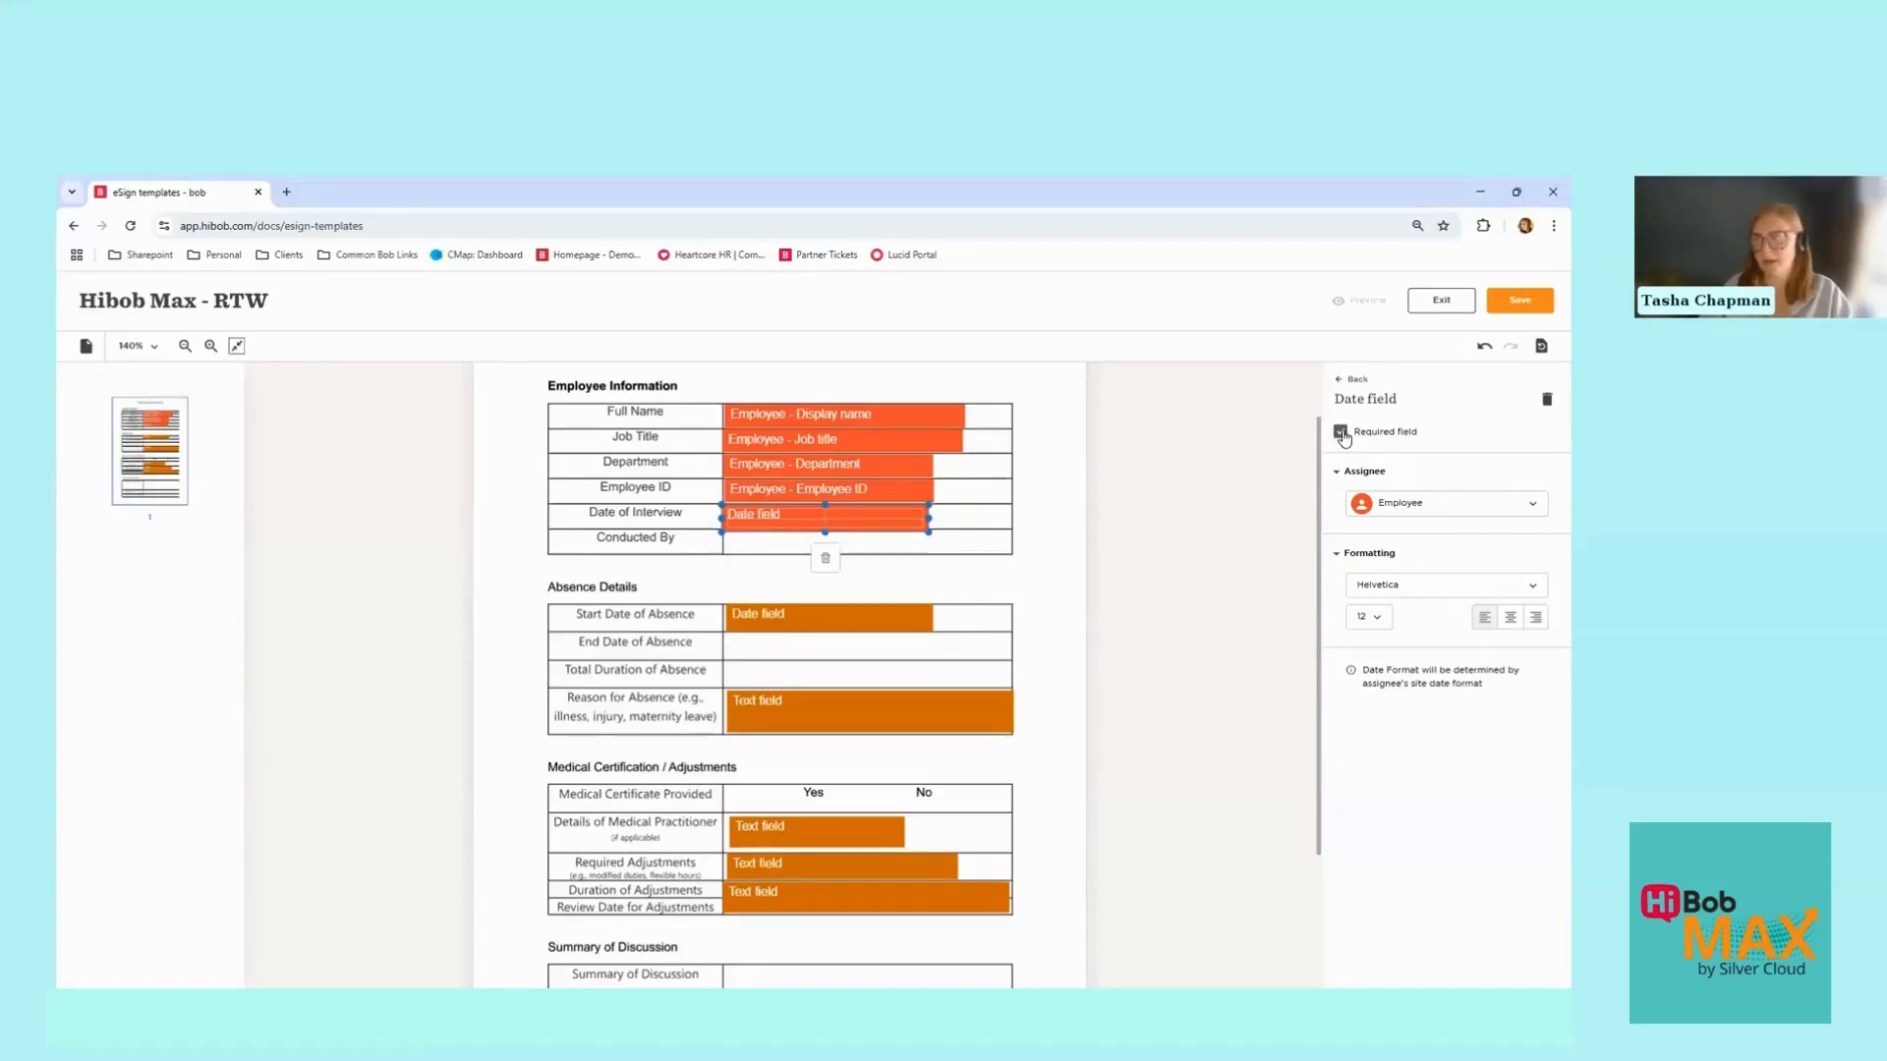
{"action": "left_click", "coordinate": [1383, 516]}
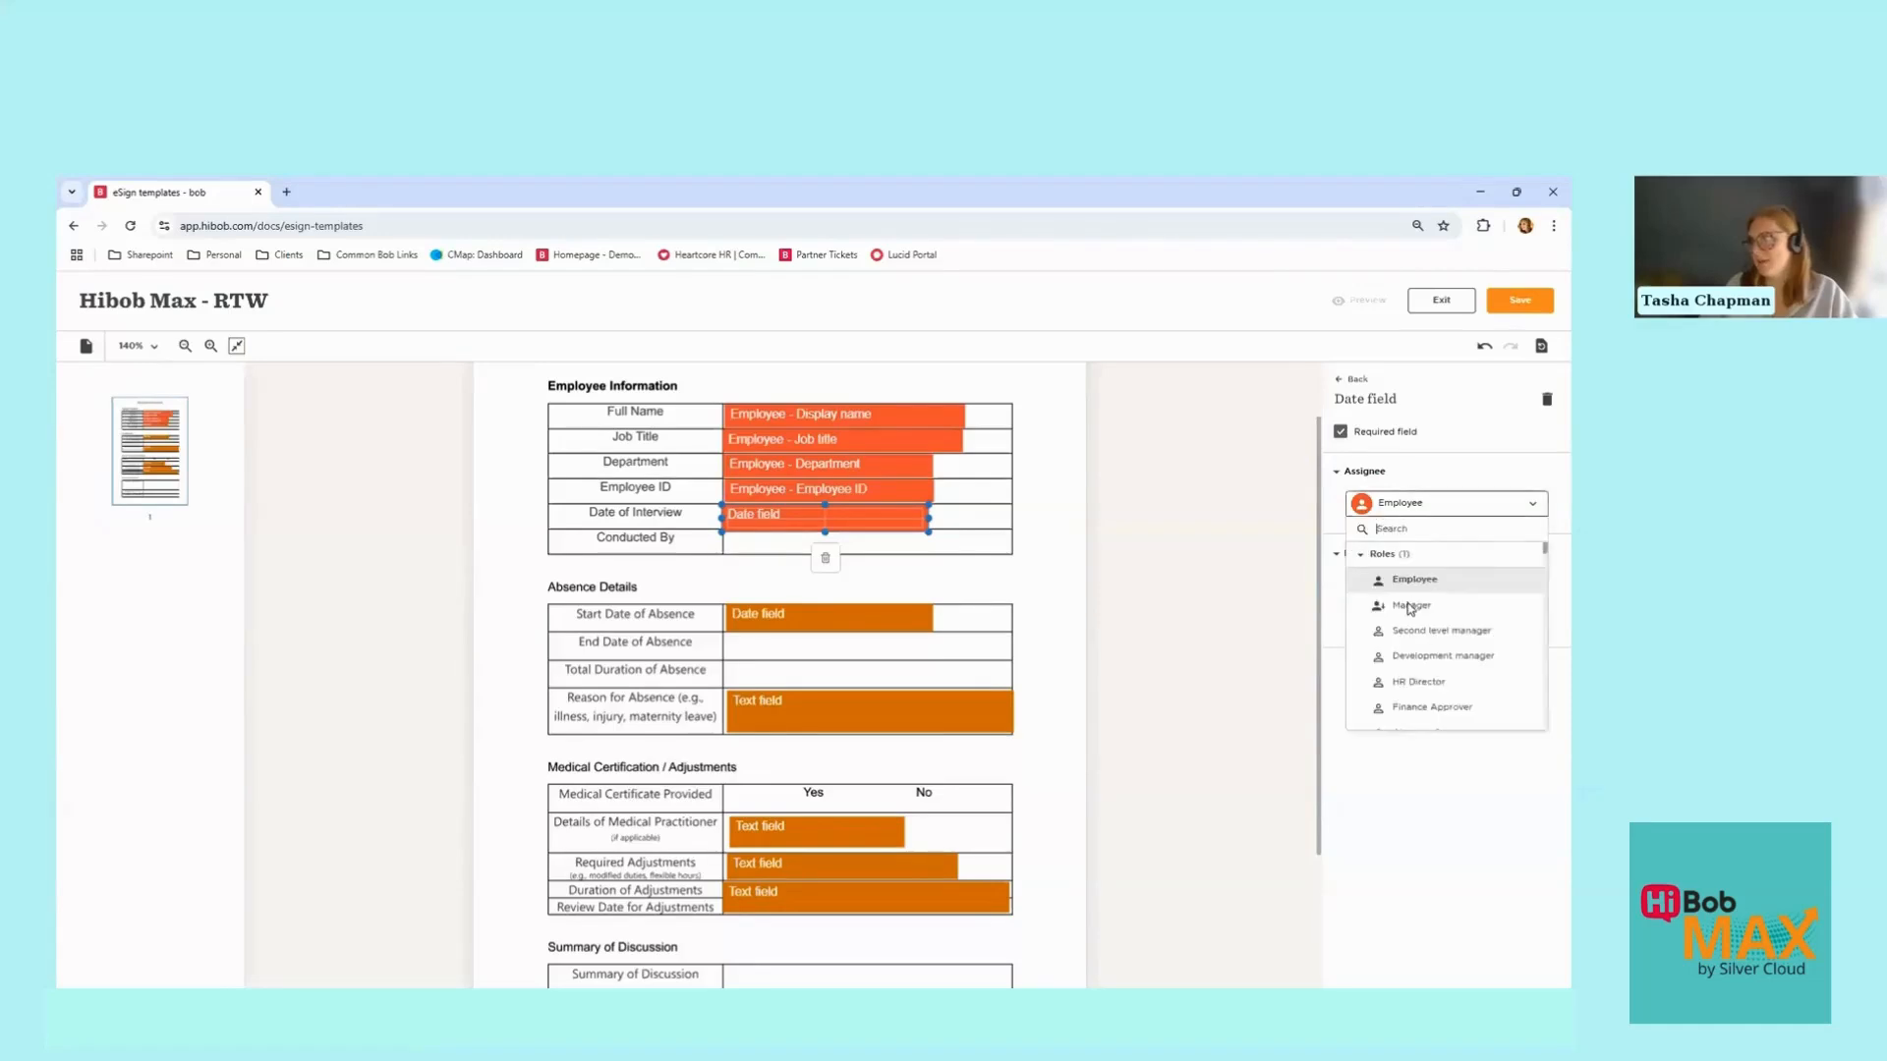
{"action": "left_click", "coordinate": [1409, 607]}
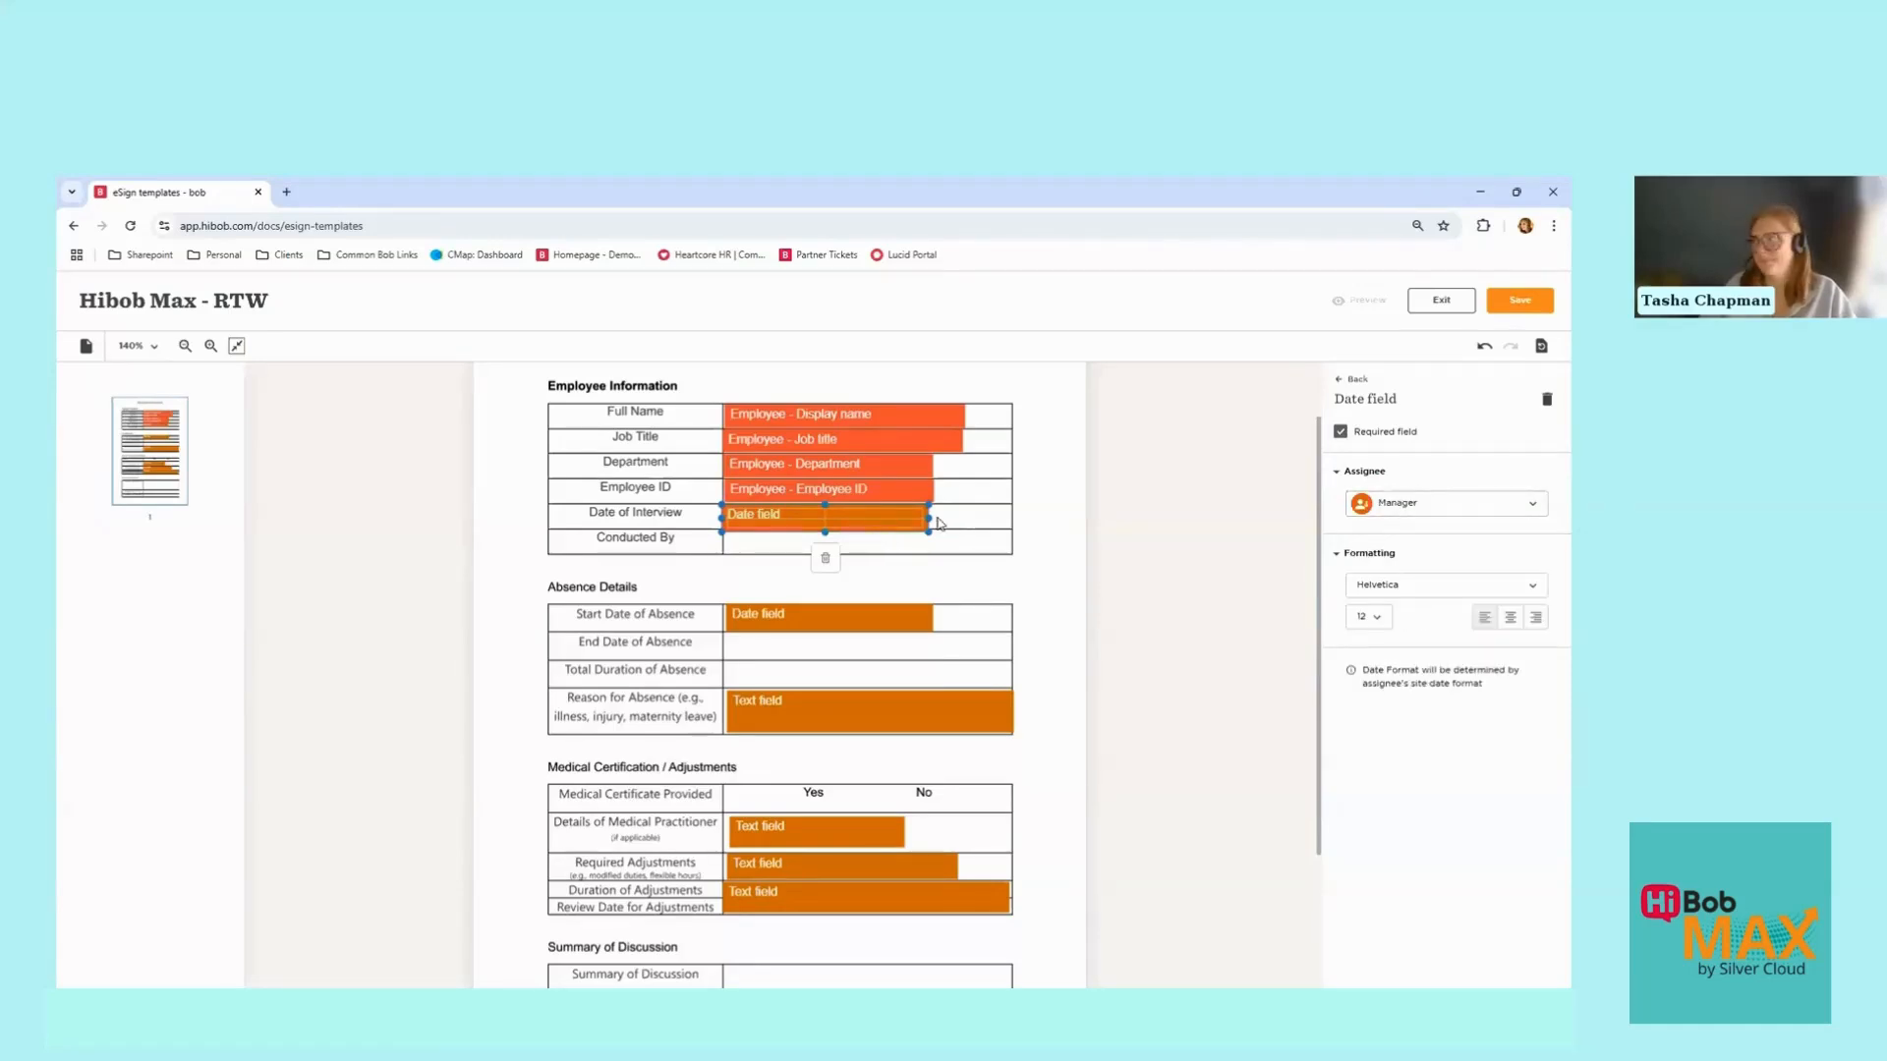
{"action": "left_click_drag", "start_coordinate": [929, 518], "coordinate": [944, 518]}
{"action": "left_click_drag", "start_coordinate": [833, 531], "coordinate": [833, 528]}
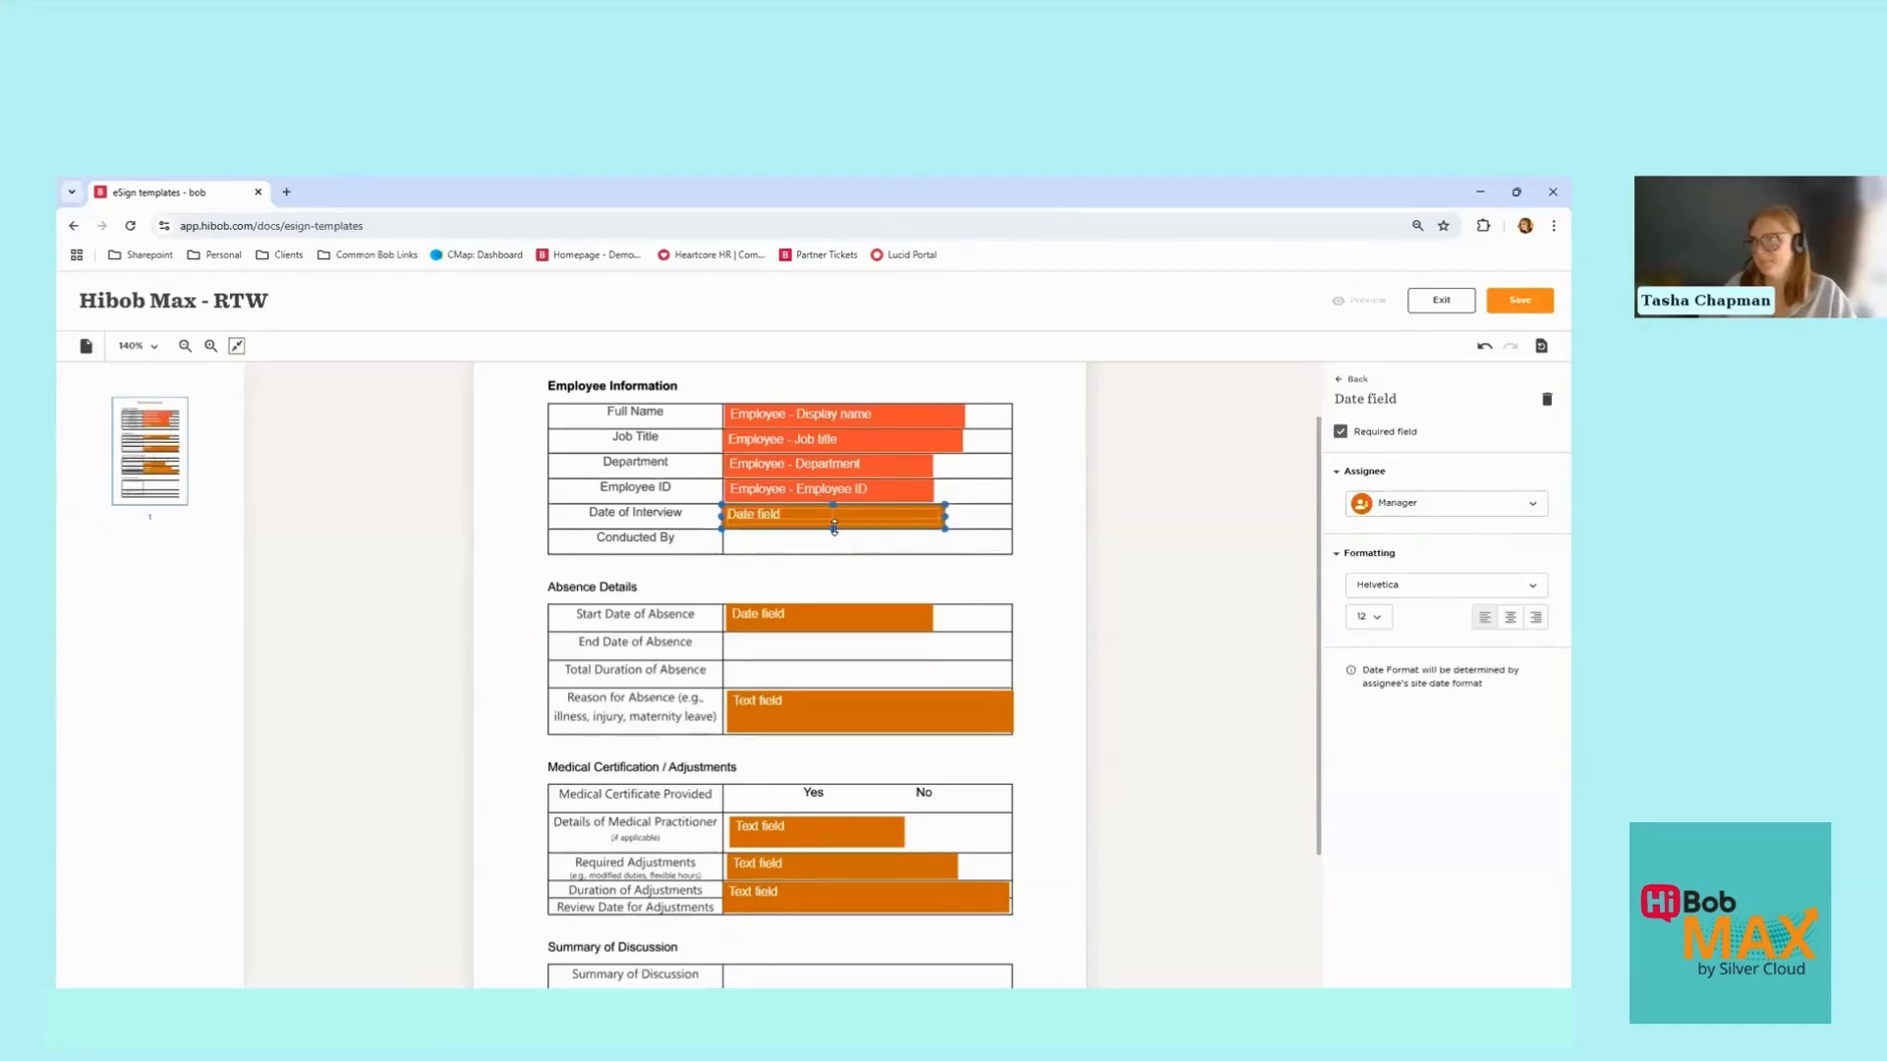
{"action": "left_click", "coordinate": [1356, 380]}
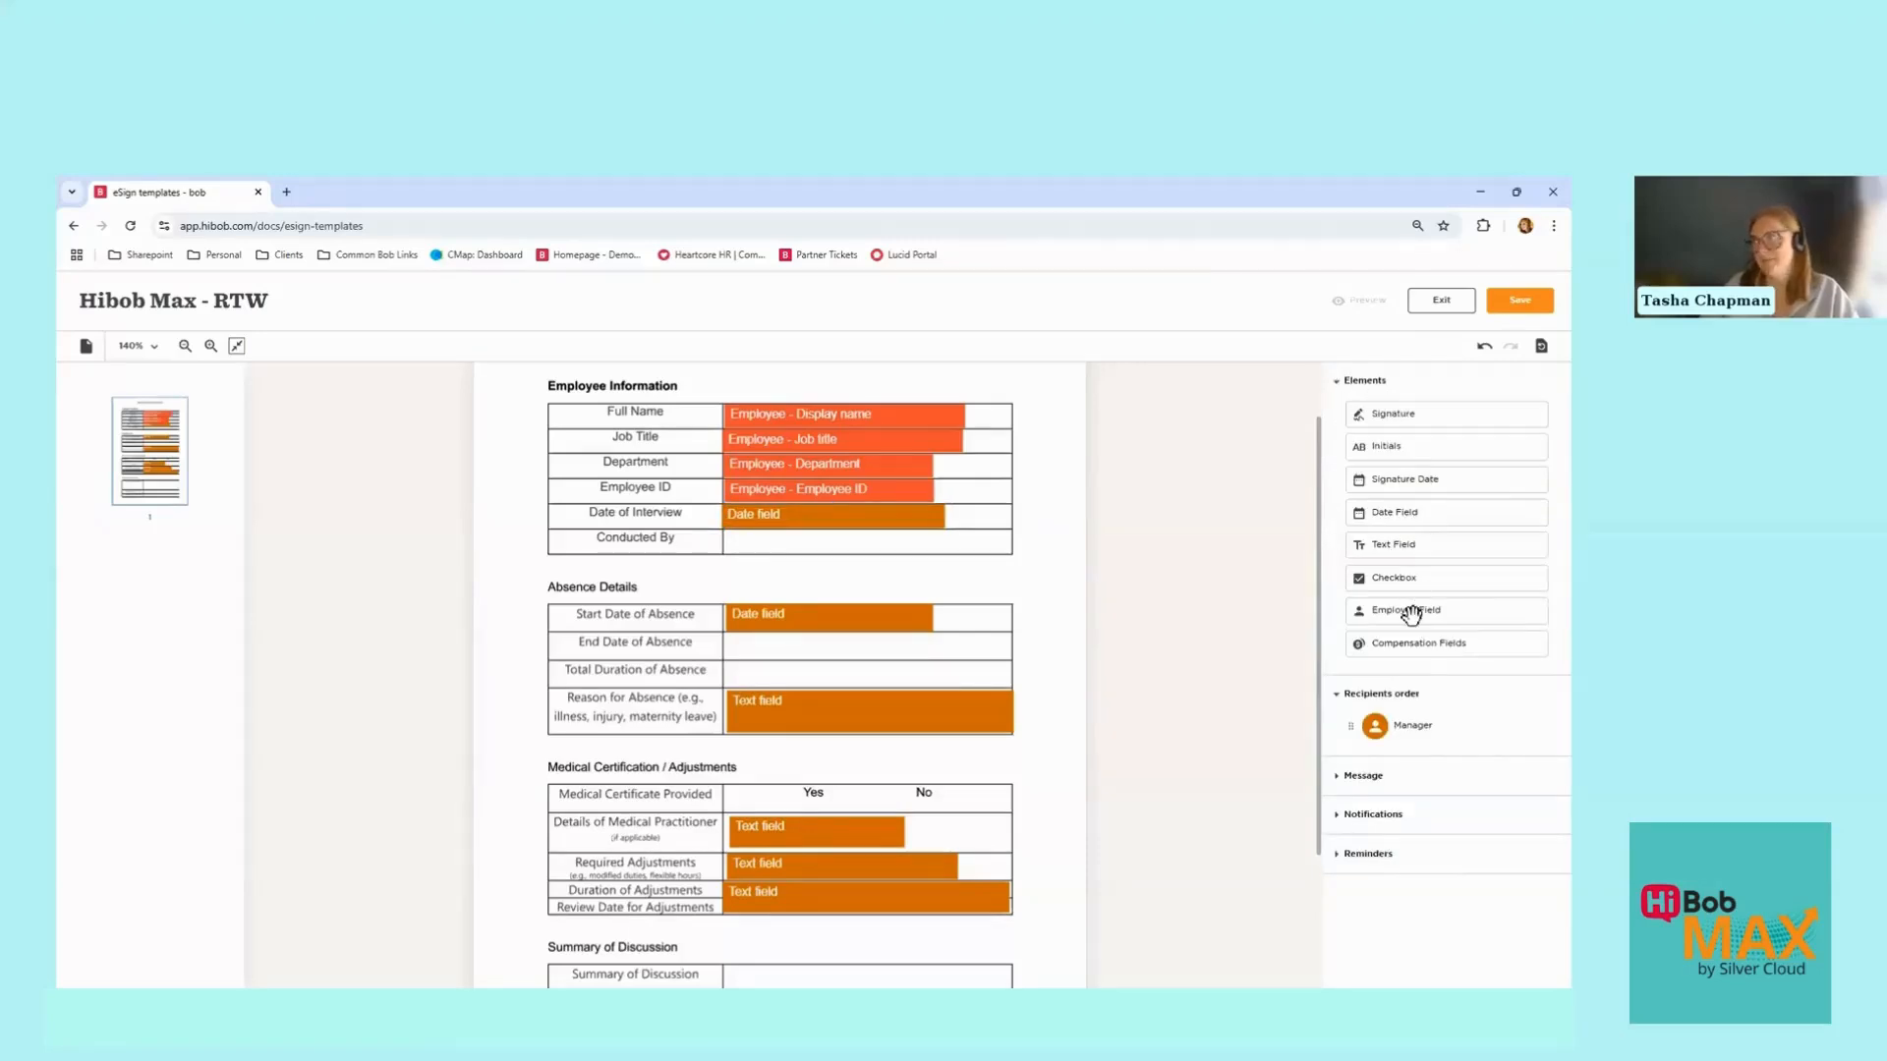
Step: Place an employee data field in the Conducted By row set to the manager's Display name
{"action": "left_click_drag", "start_coordinate": [1411, 615], "coordinate": [788, 546]}
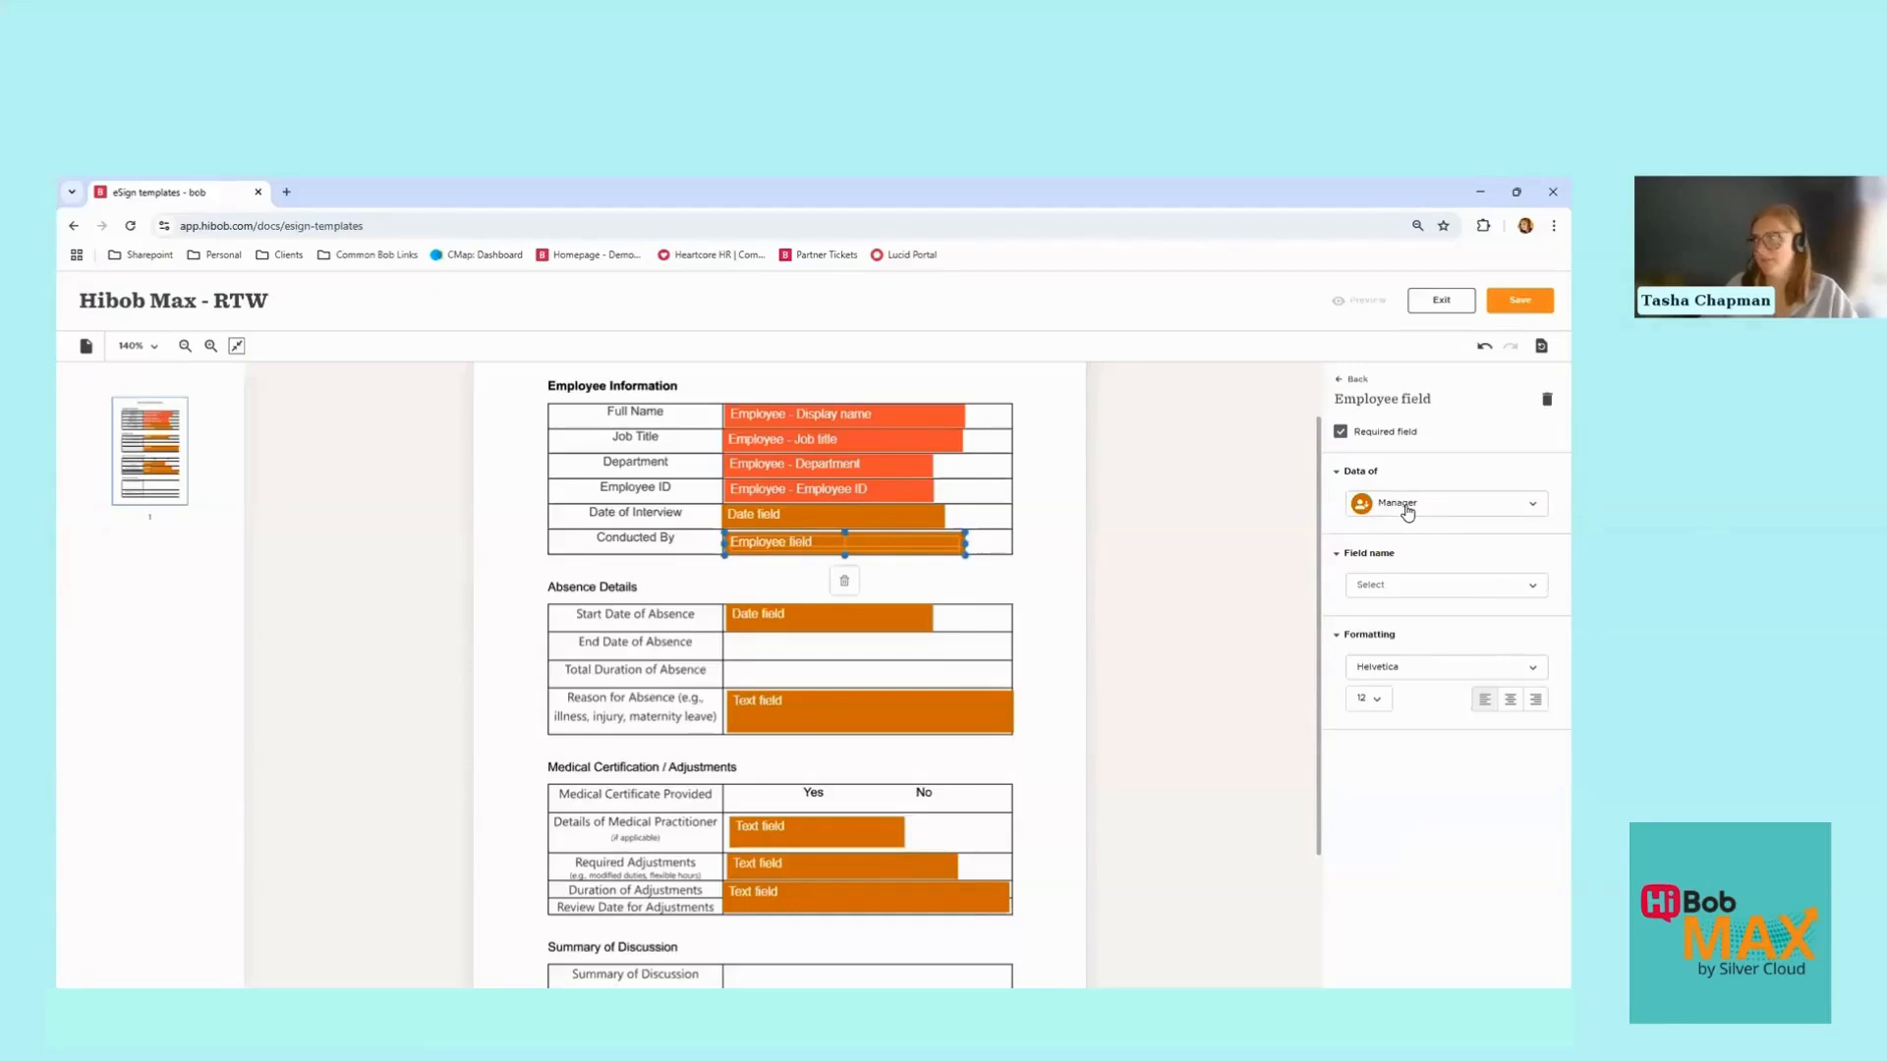
{"action": "left_click", "coordinate": [1410, 586]}
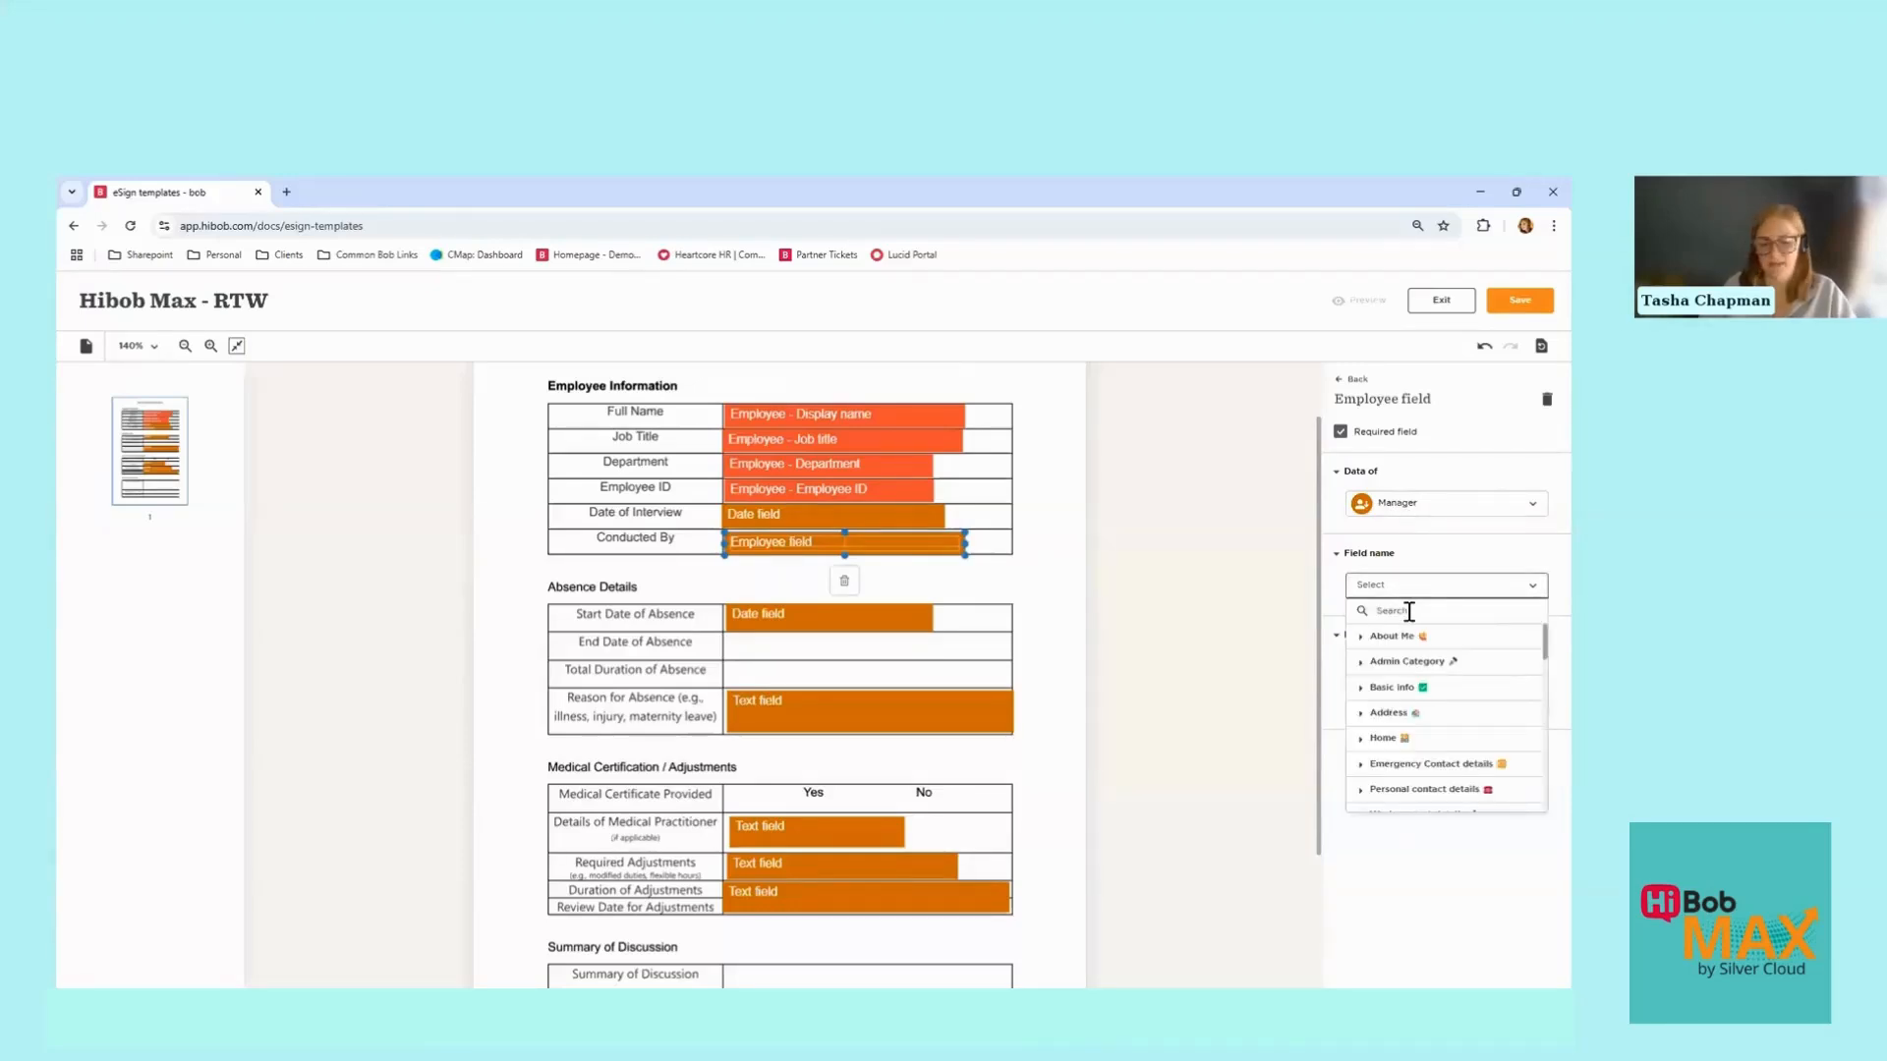
{"action": "type", "text": "display"}
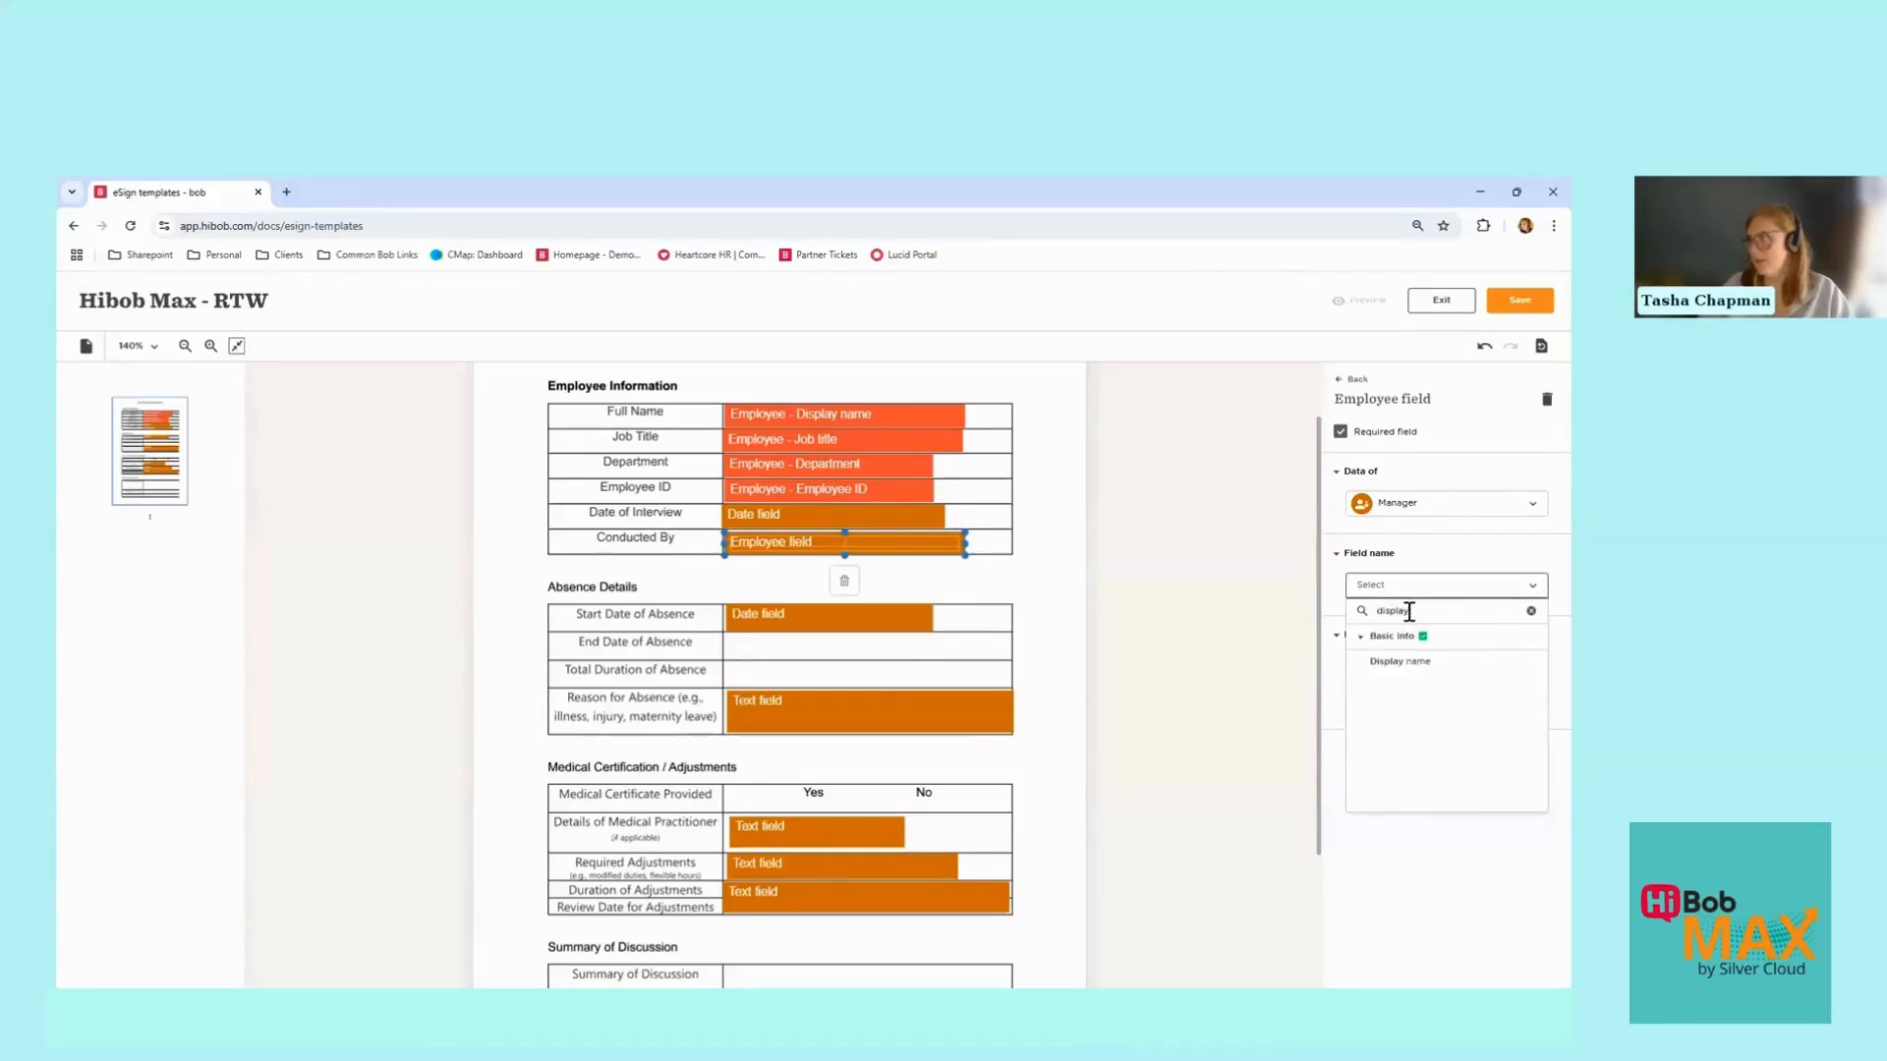
{"action": "left_click", "coordinate": [1412, 662]}
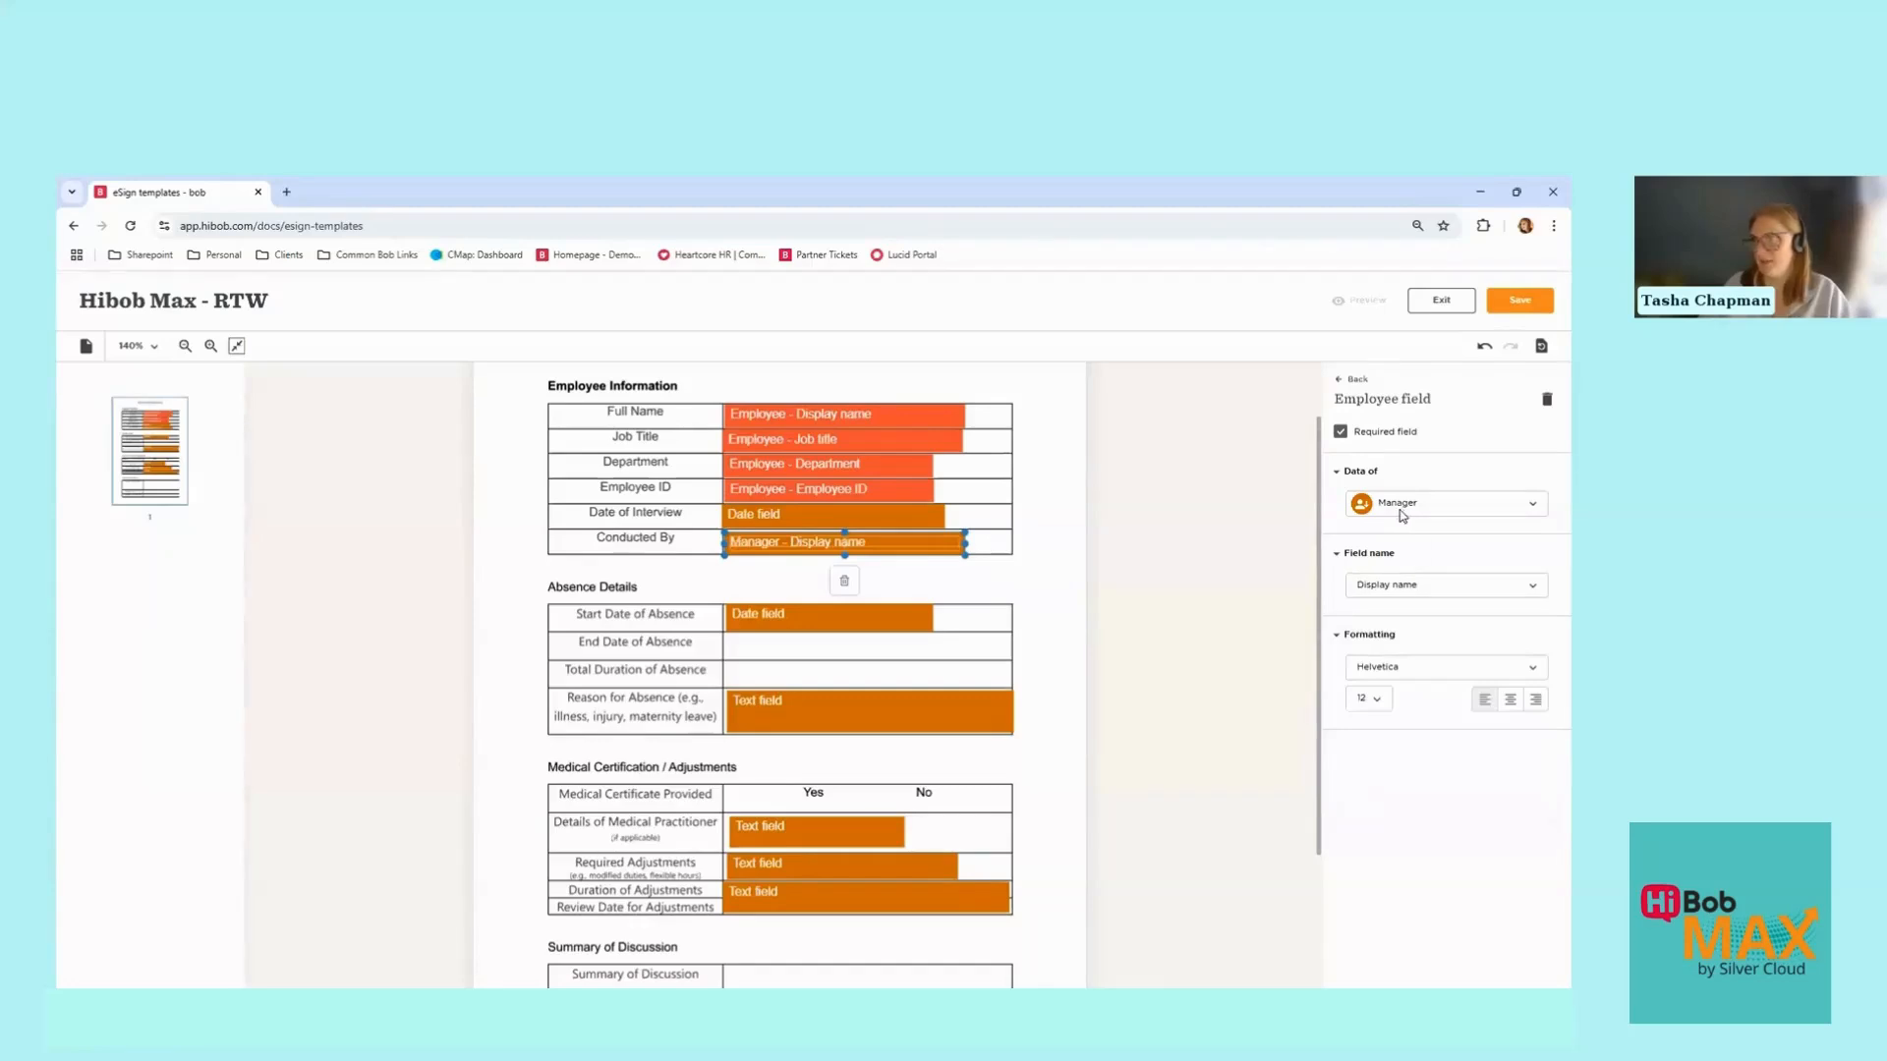
{"action": "left_click", "coordinate": [1046, 563]}
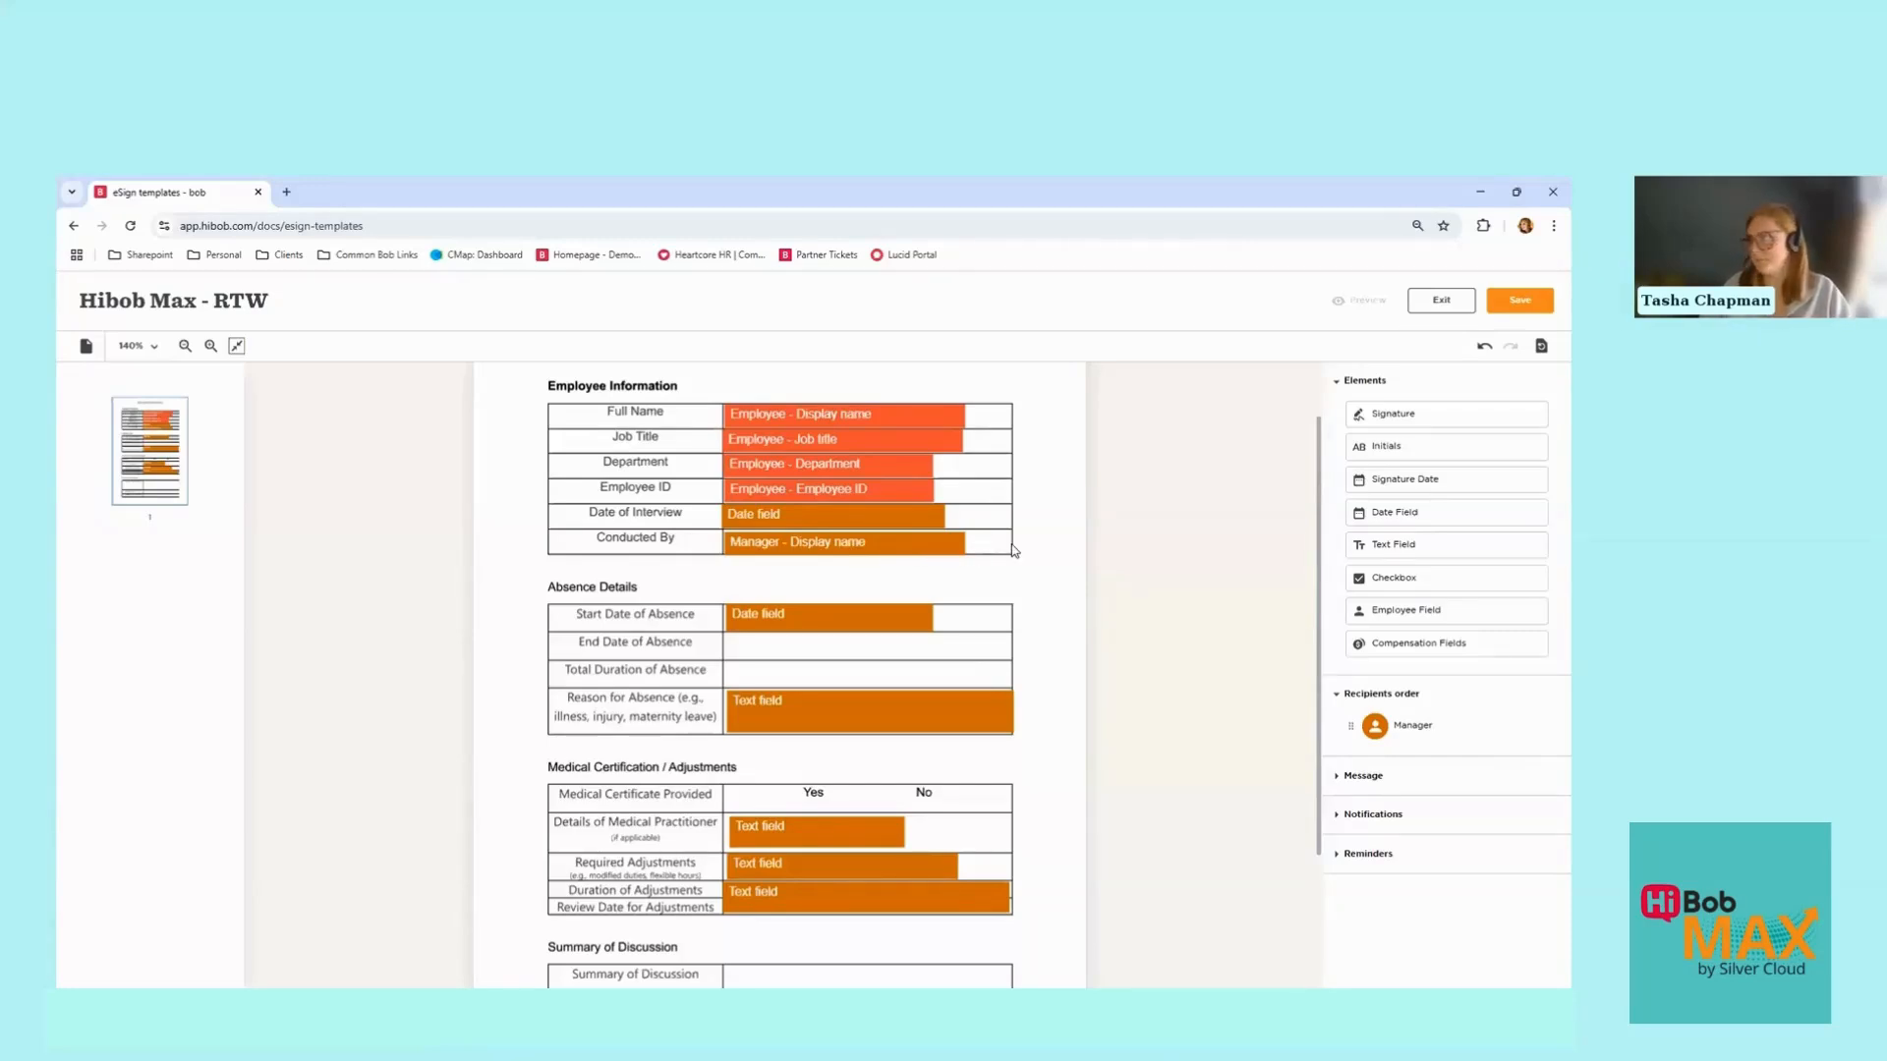
Step: Place a date field in the End Date of Absence row
{"action": "scroll", "coordinate": [1191, 524], "scroll_direction": "down", "scroll_amount": 1}
{"action": "left_click_drag", "start_coordinate": [1394, 514], "coordinate": [783, 568]}
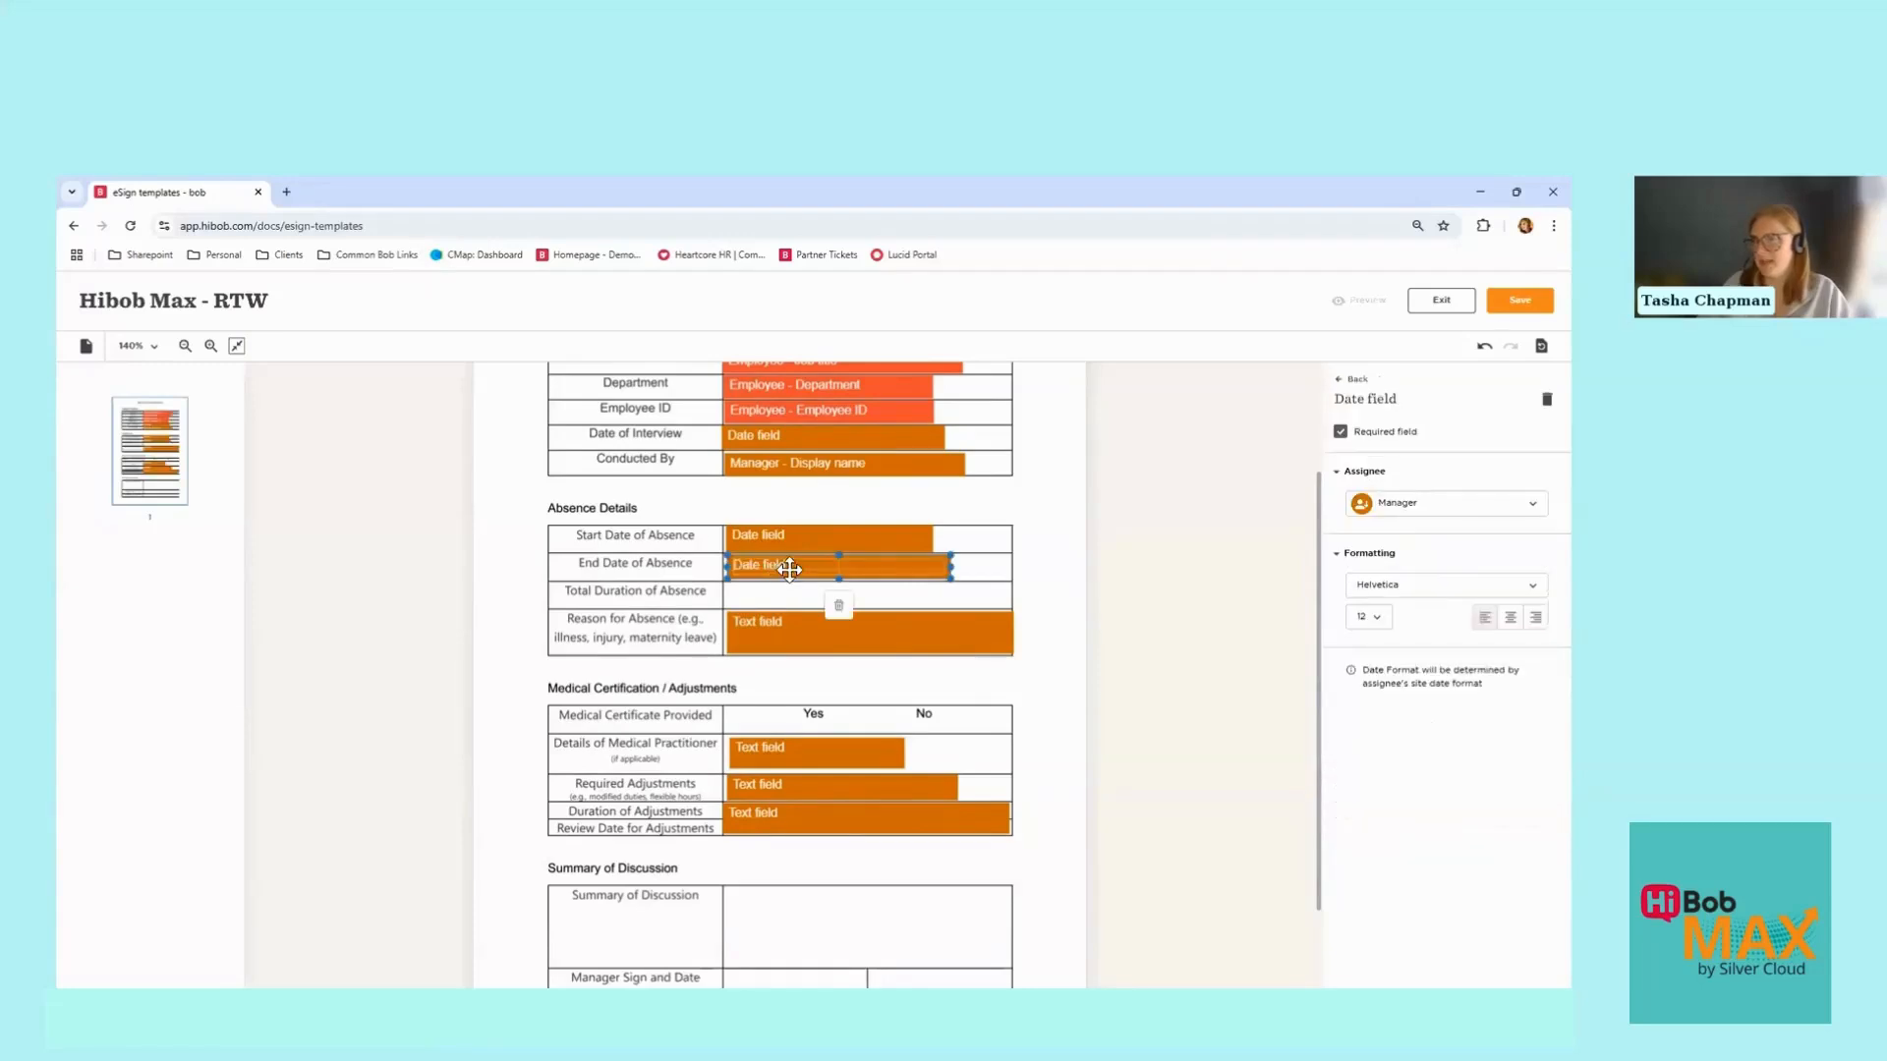
{"action": "left_click", "coordinate": [803, 542]}
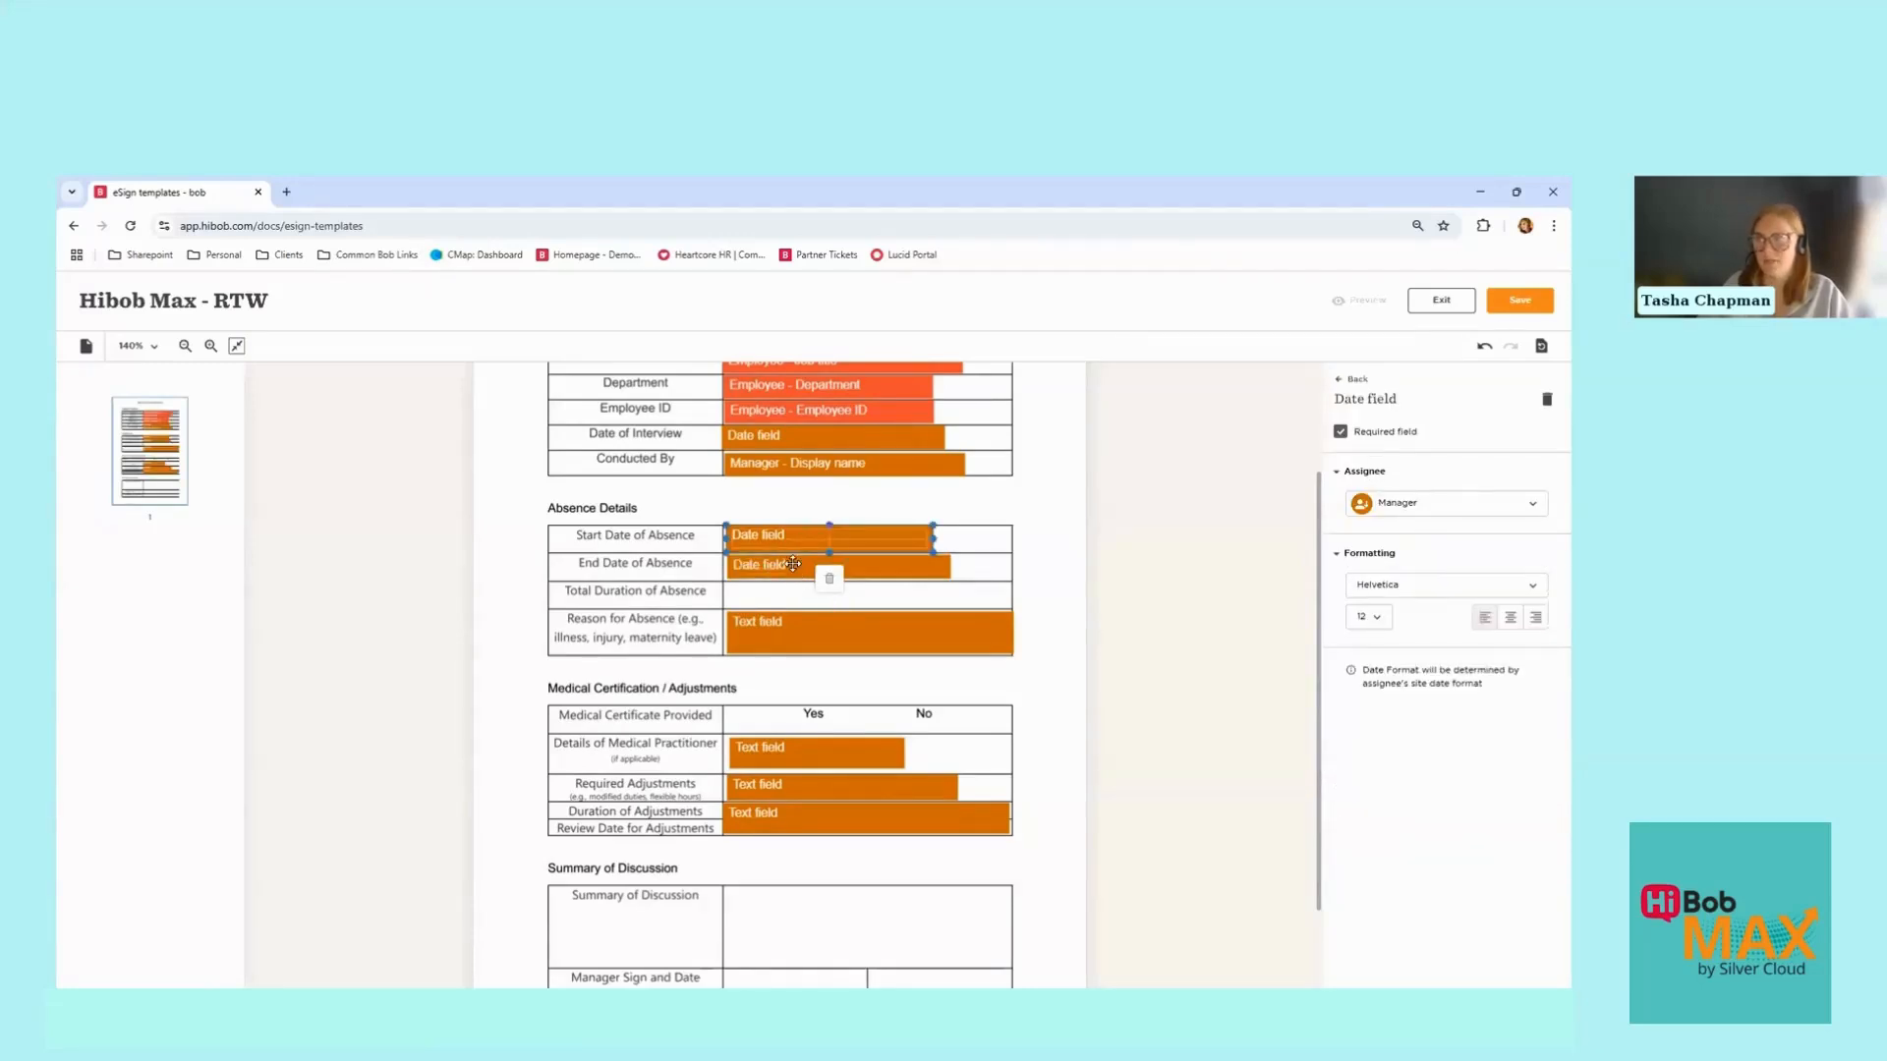
{"action": "left_click", "coordinate": [793, 564]}
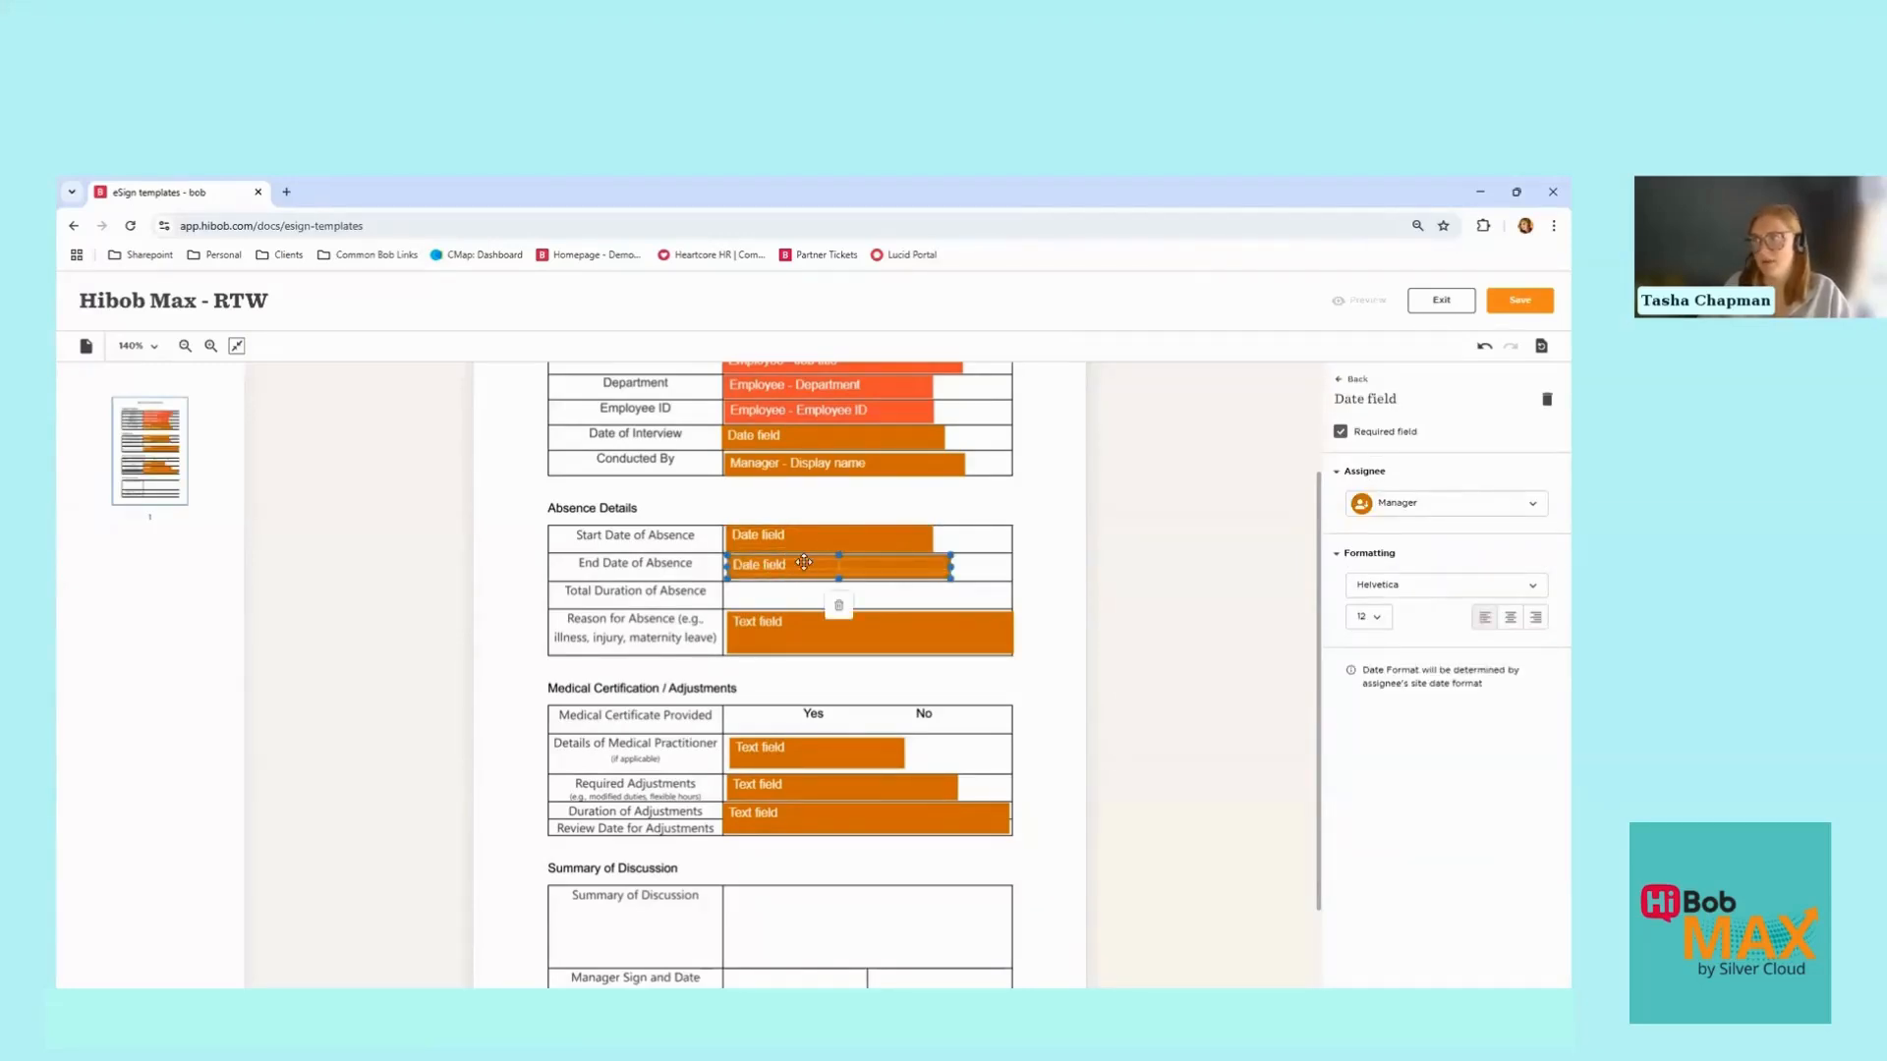
{"action": "left_click", "coordinate": [1354, 379]}
Step: Add a required text field sized to fit the Total Duration of Absence row
{"action": "left_click_drag", "start_coordinate": [1368, 550], "coordinate": [811, 596]}
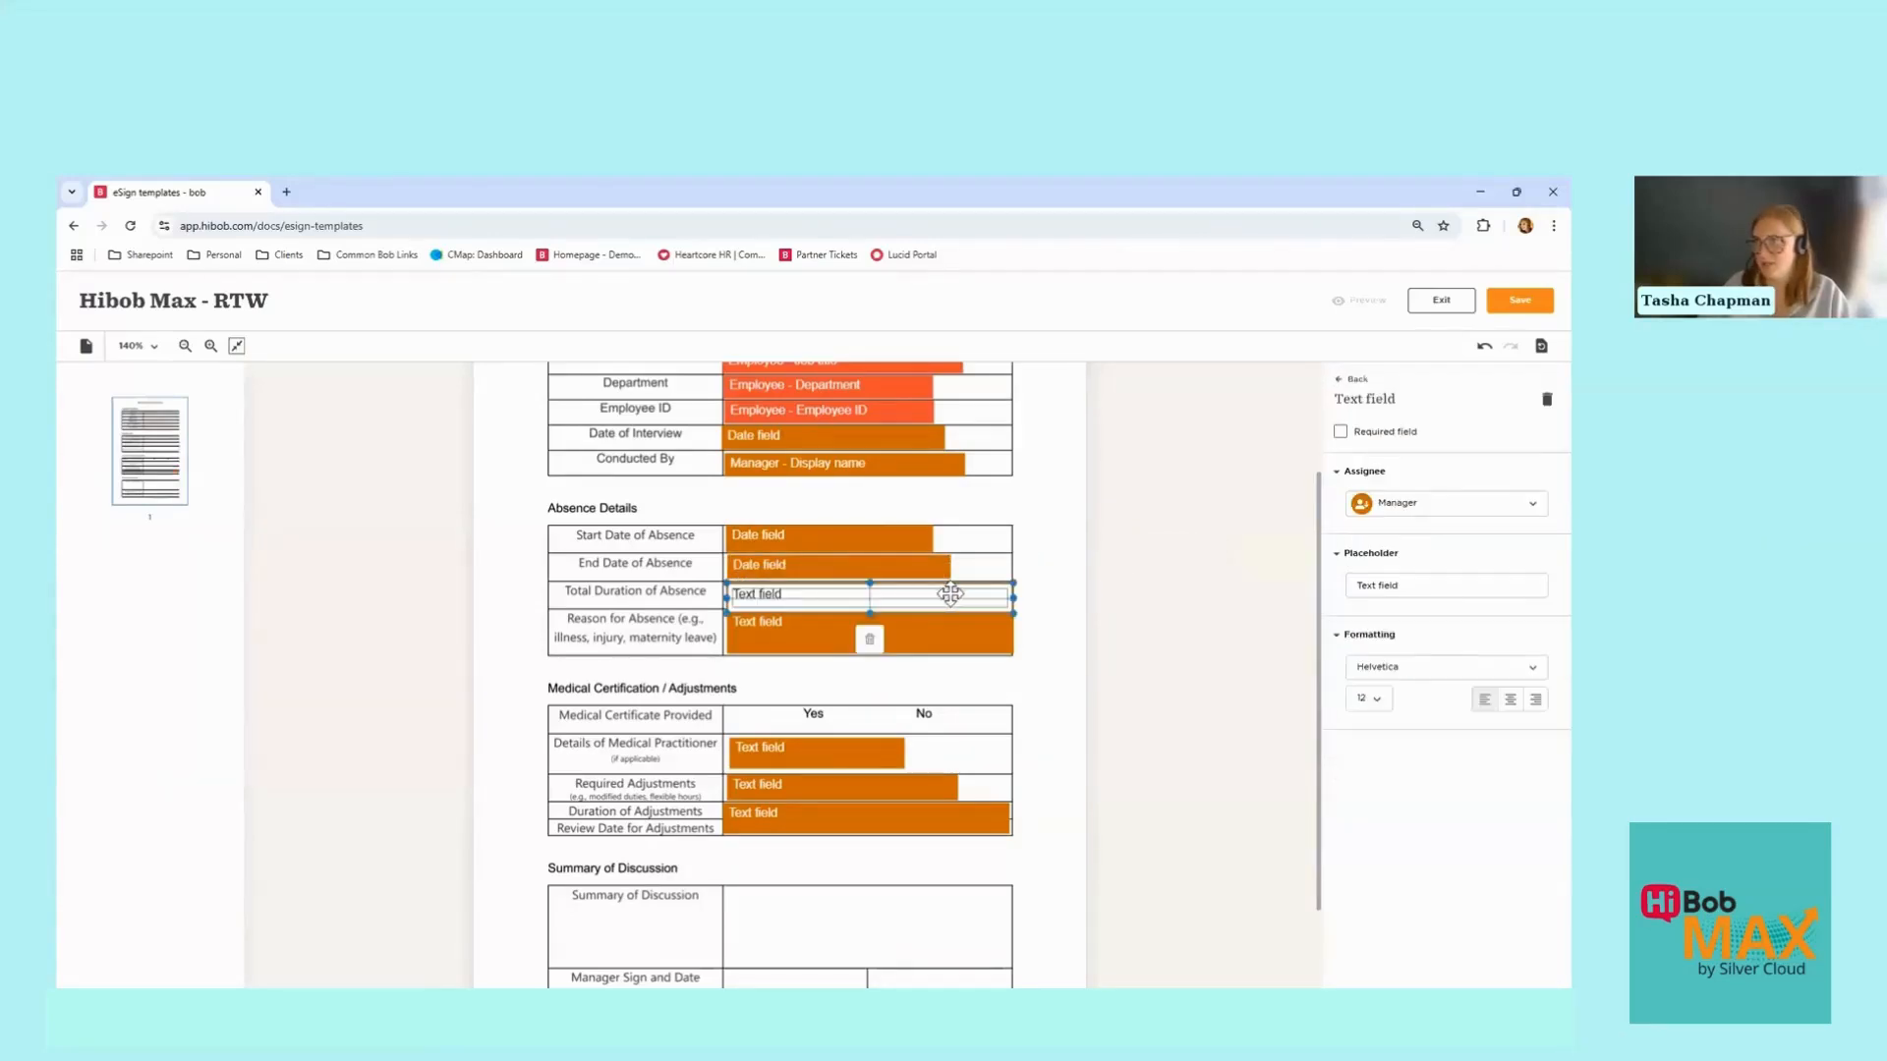
{"action": "left_click", "coordinate": [1341, 433]}
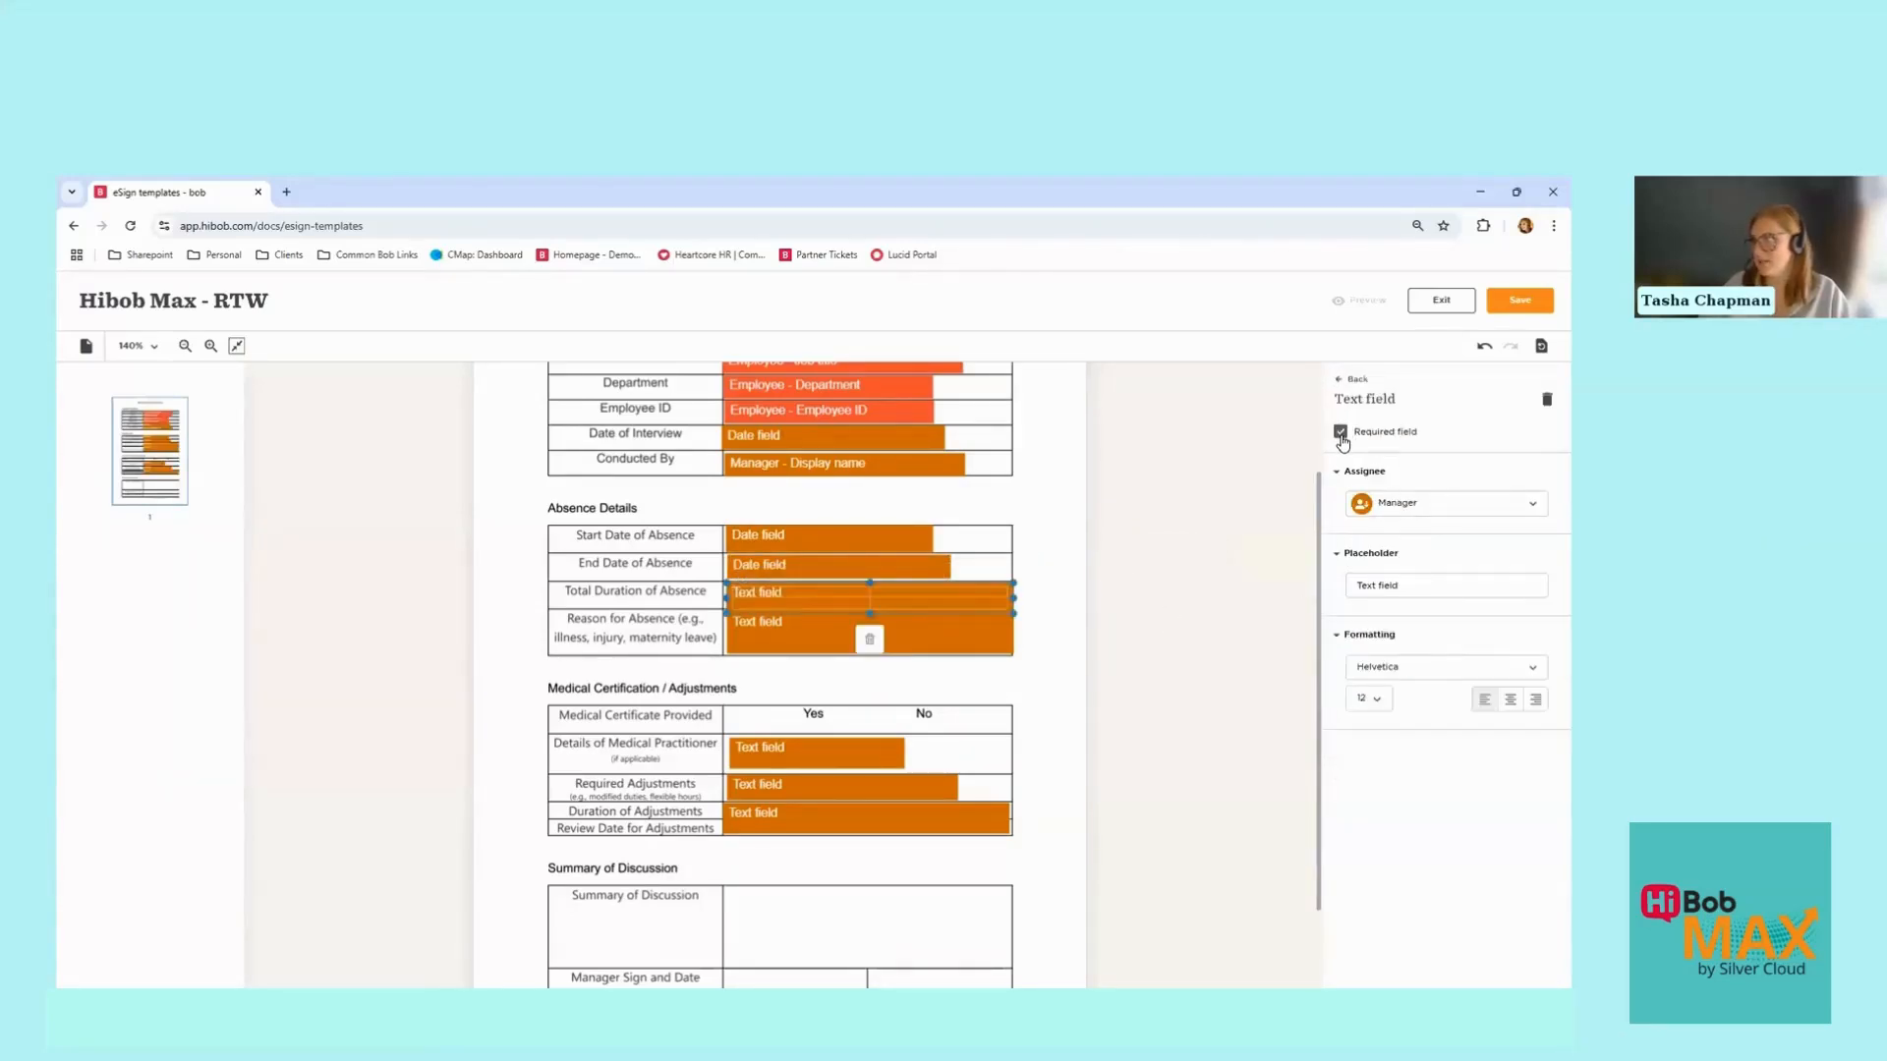
{"action": "left_click", "coordinate": [1351, 381]}
{"action": "left_click", "coordinate": [1009, 610]}
{"action": "left_click_drag", "start_coordinate": [1012, 614], "coordinate": [1002, 608]}
{"action": "left_click", "coordinate": [1029, 616]}
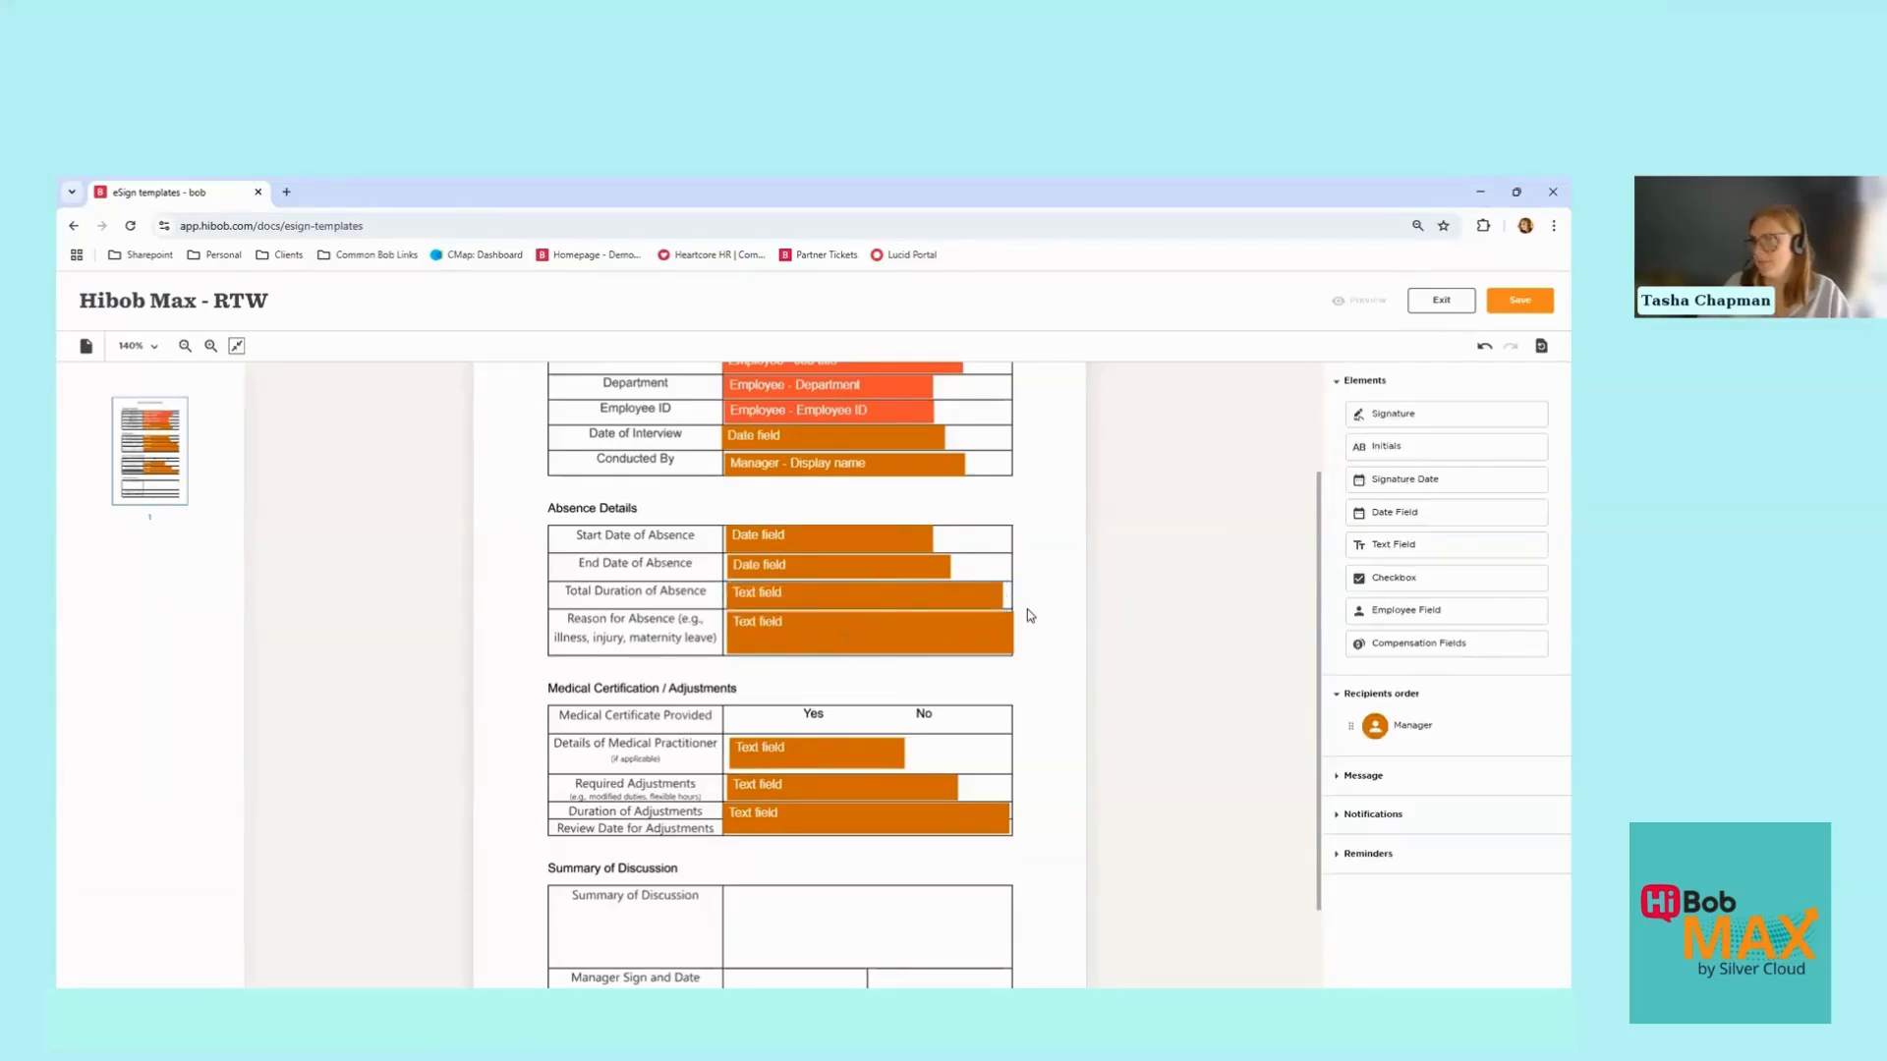
{"action": "scroll", "coordinate": [1029, 616], "scroll_direction": "down", "scroll_amount": 2}
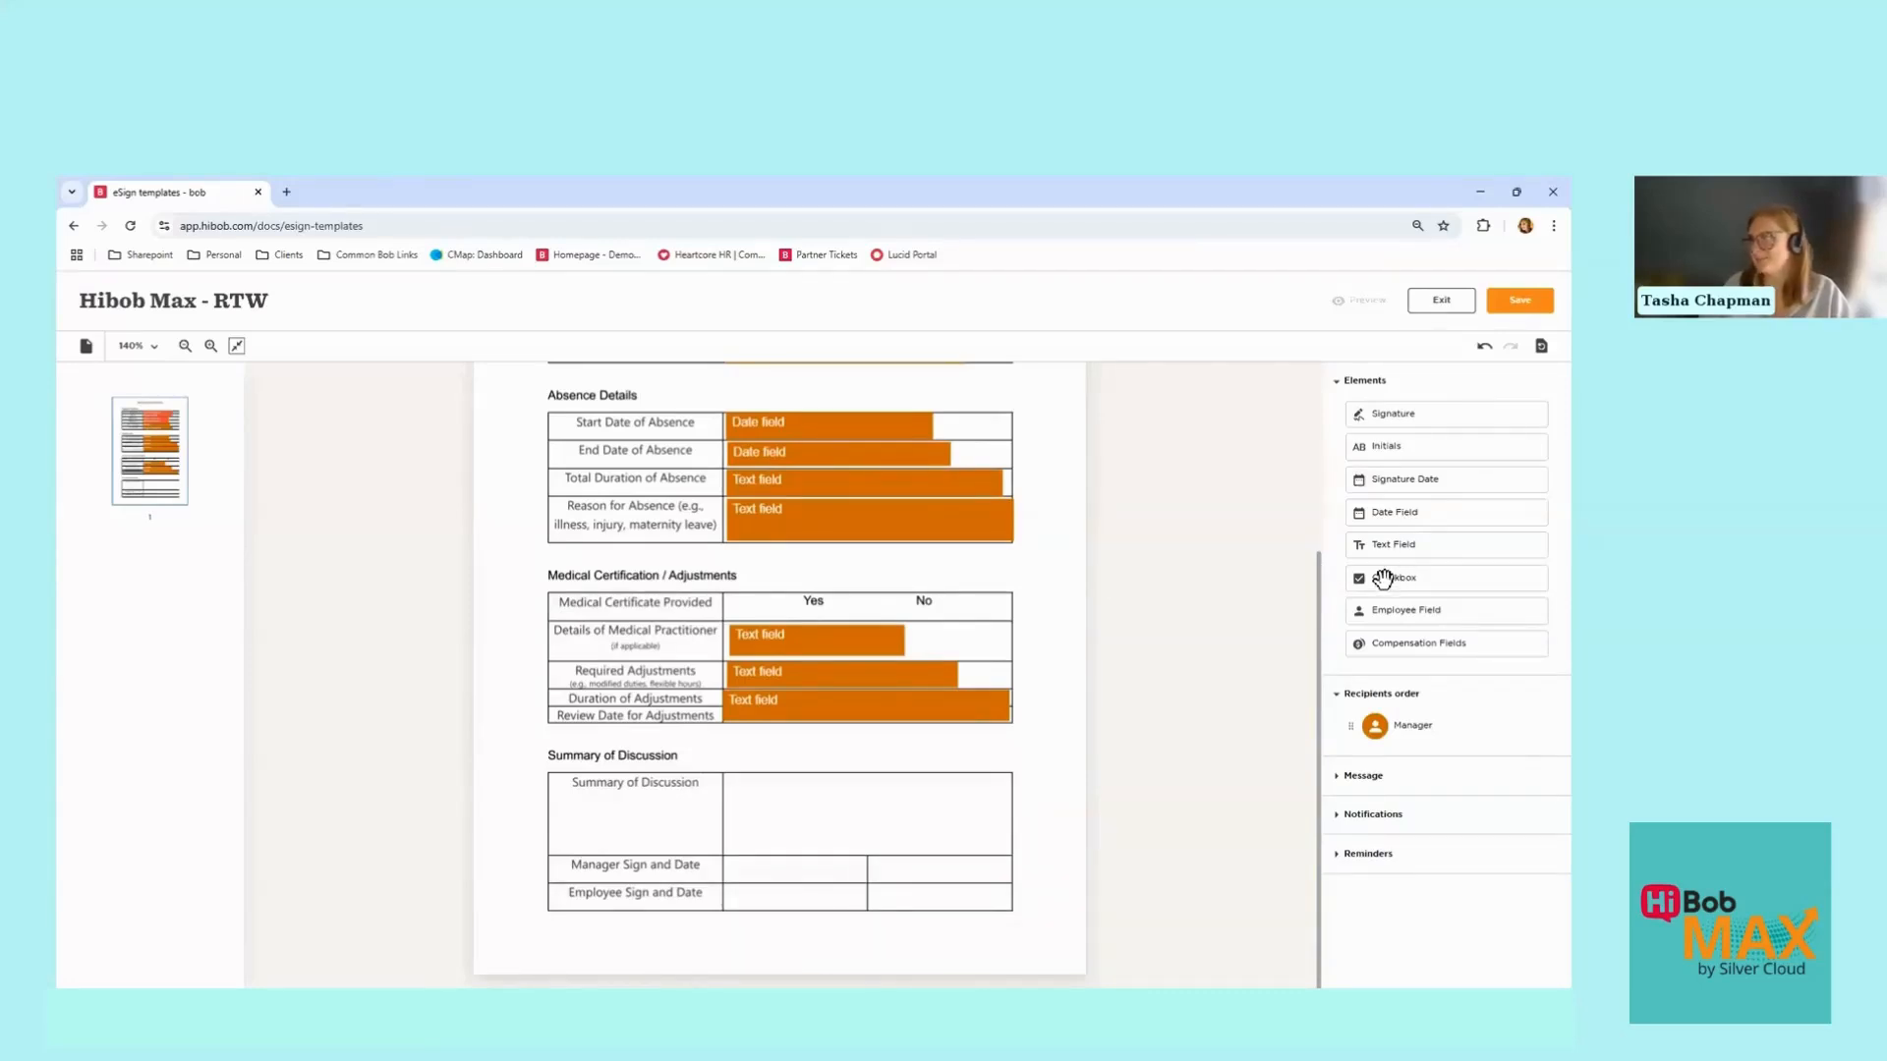
Step: Add required grouped checkboxes beside Yes and No for Medical Certificate Provided, assigned to Manager
{"action": "left_click_drag", "start_coordinate": [1383, 579], "coordinate": [791, 607]}
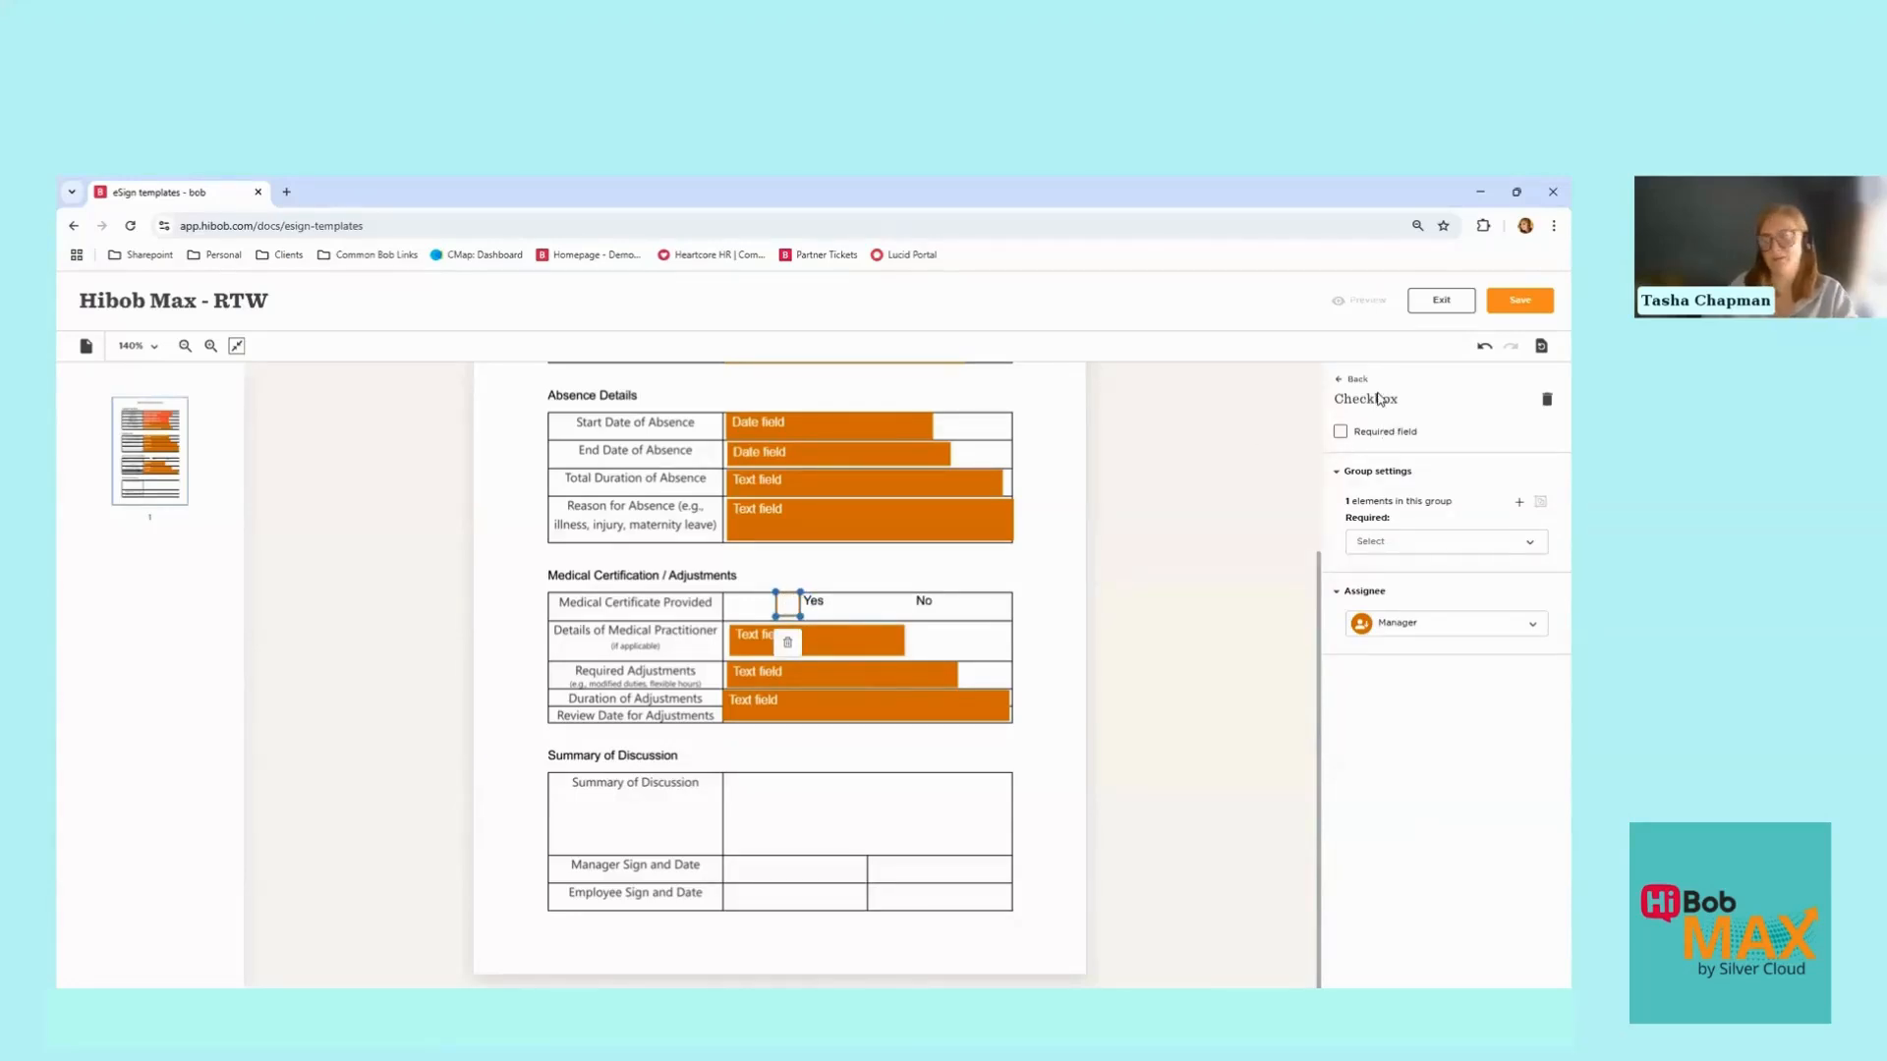
{"action": "left_click", "coordinate": [1340, 434]}
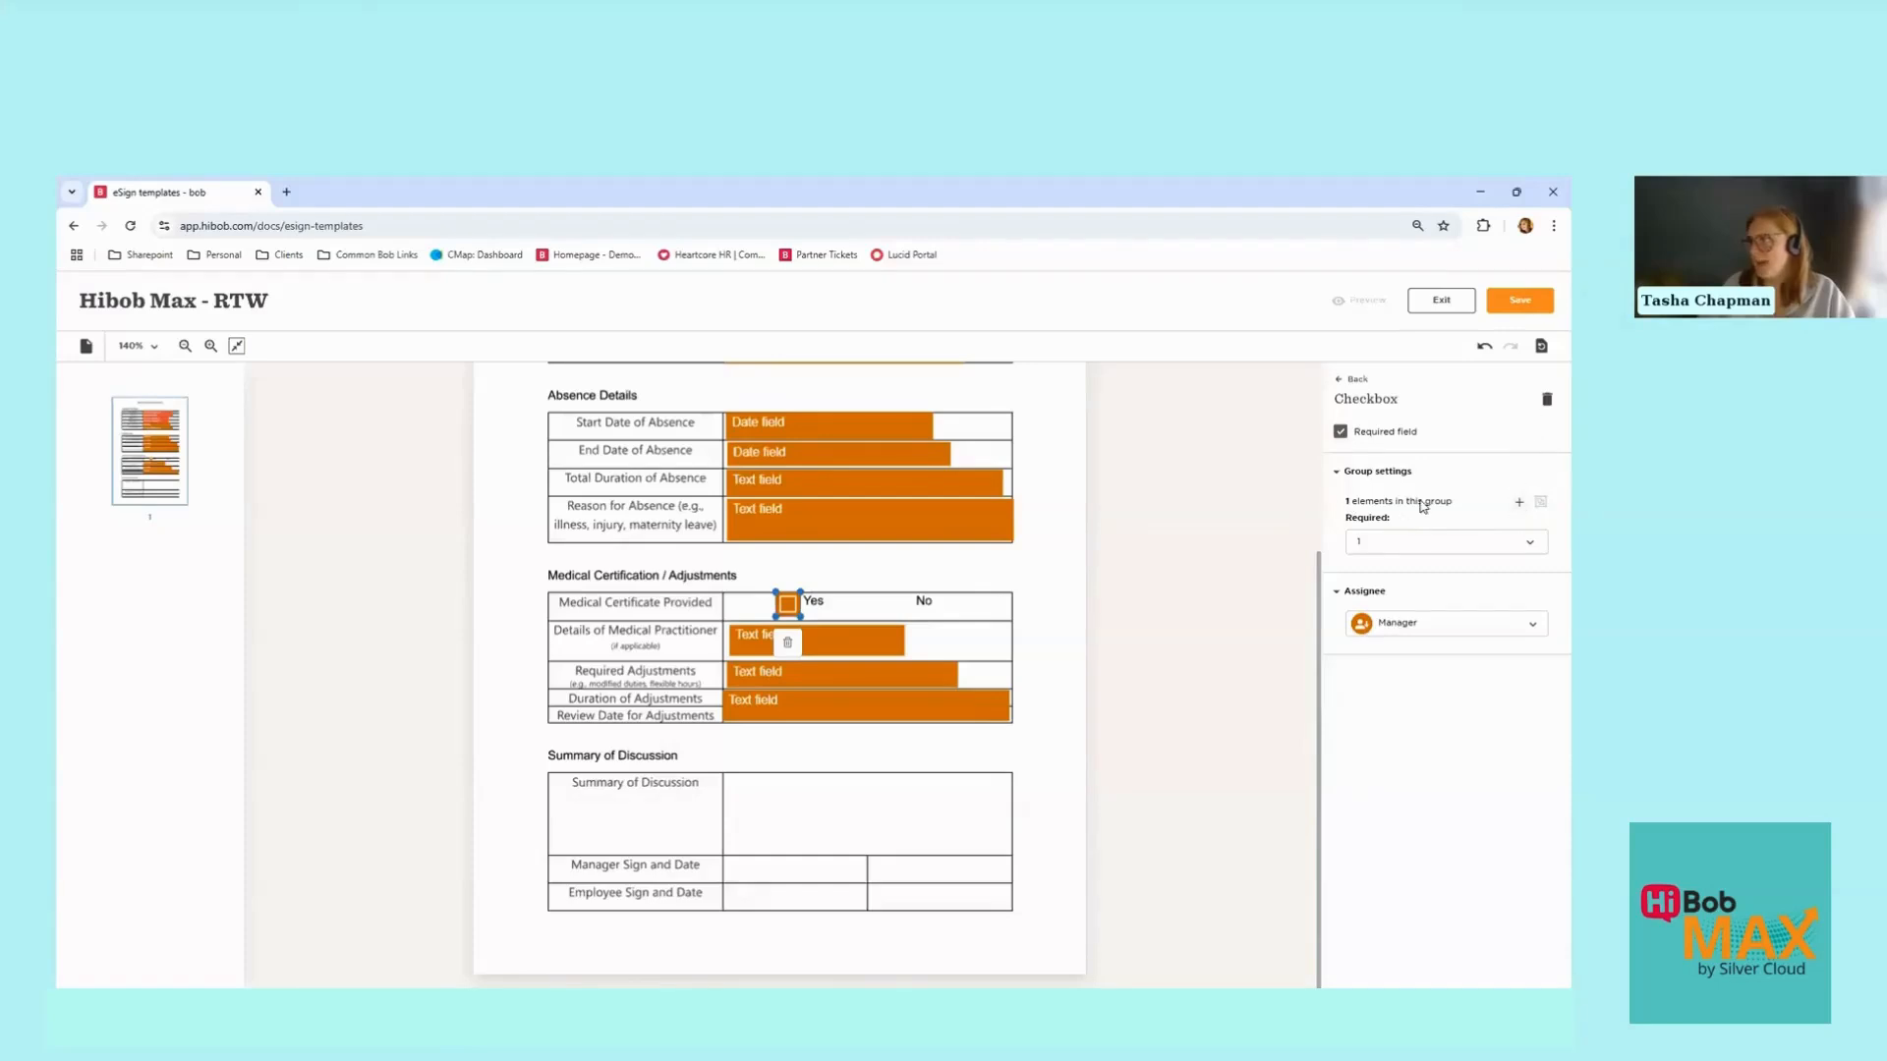
{"action": "left_click", "coordinate": [1524, 509]}
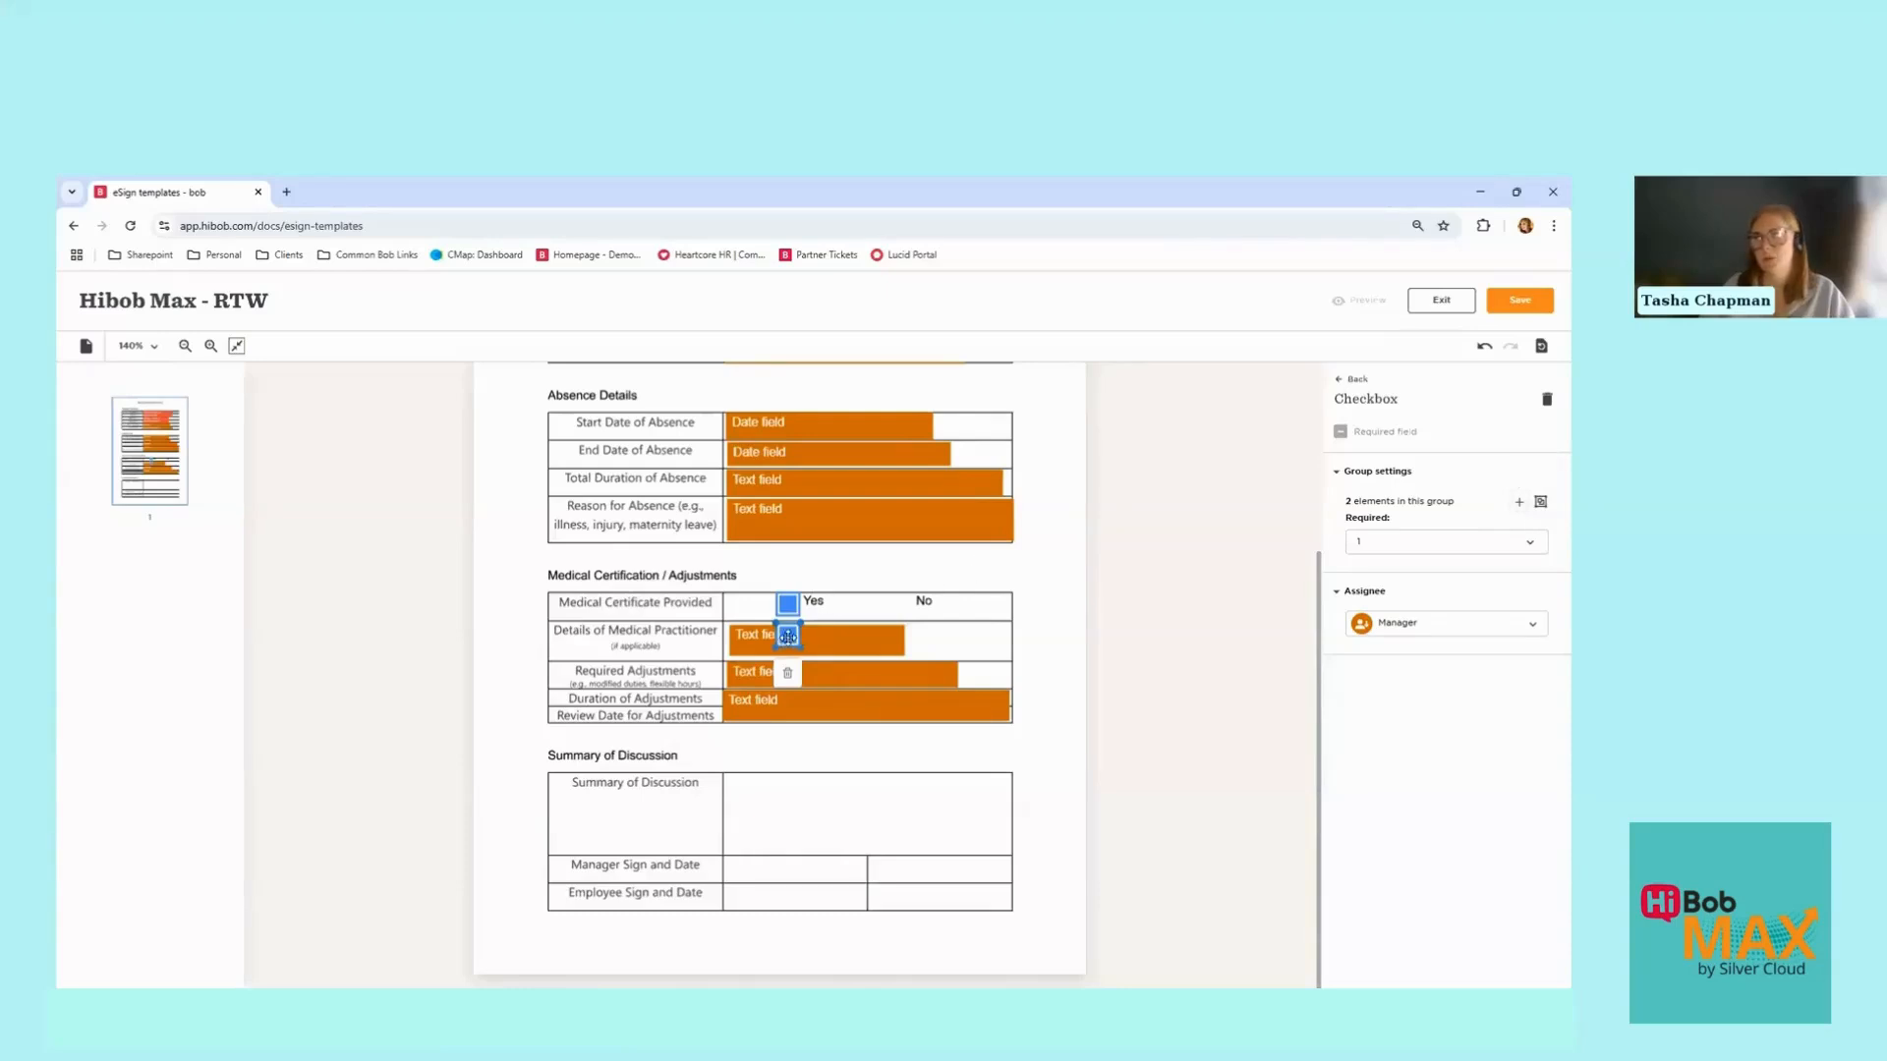
{"action": "left_click_drag", "start_coordinate": [787, 637], "coordinate": [896, 608]}
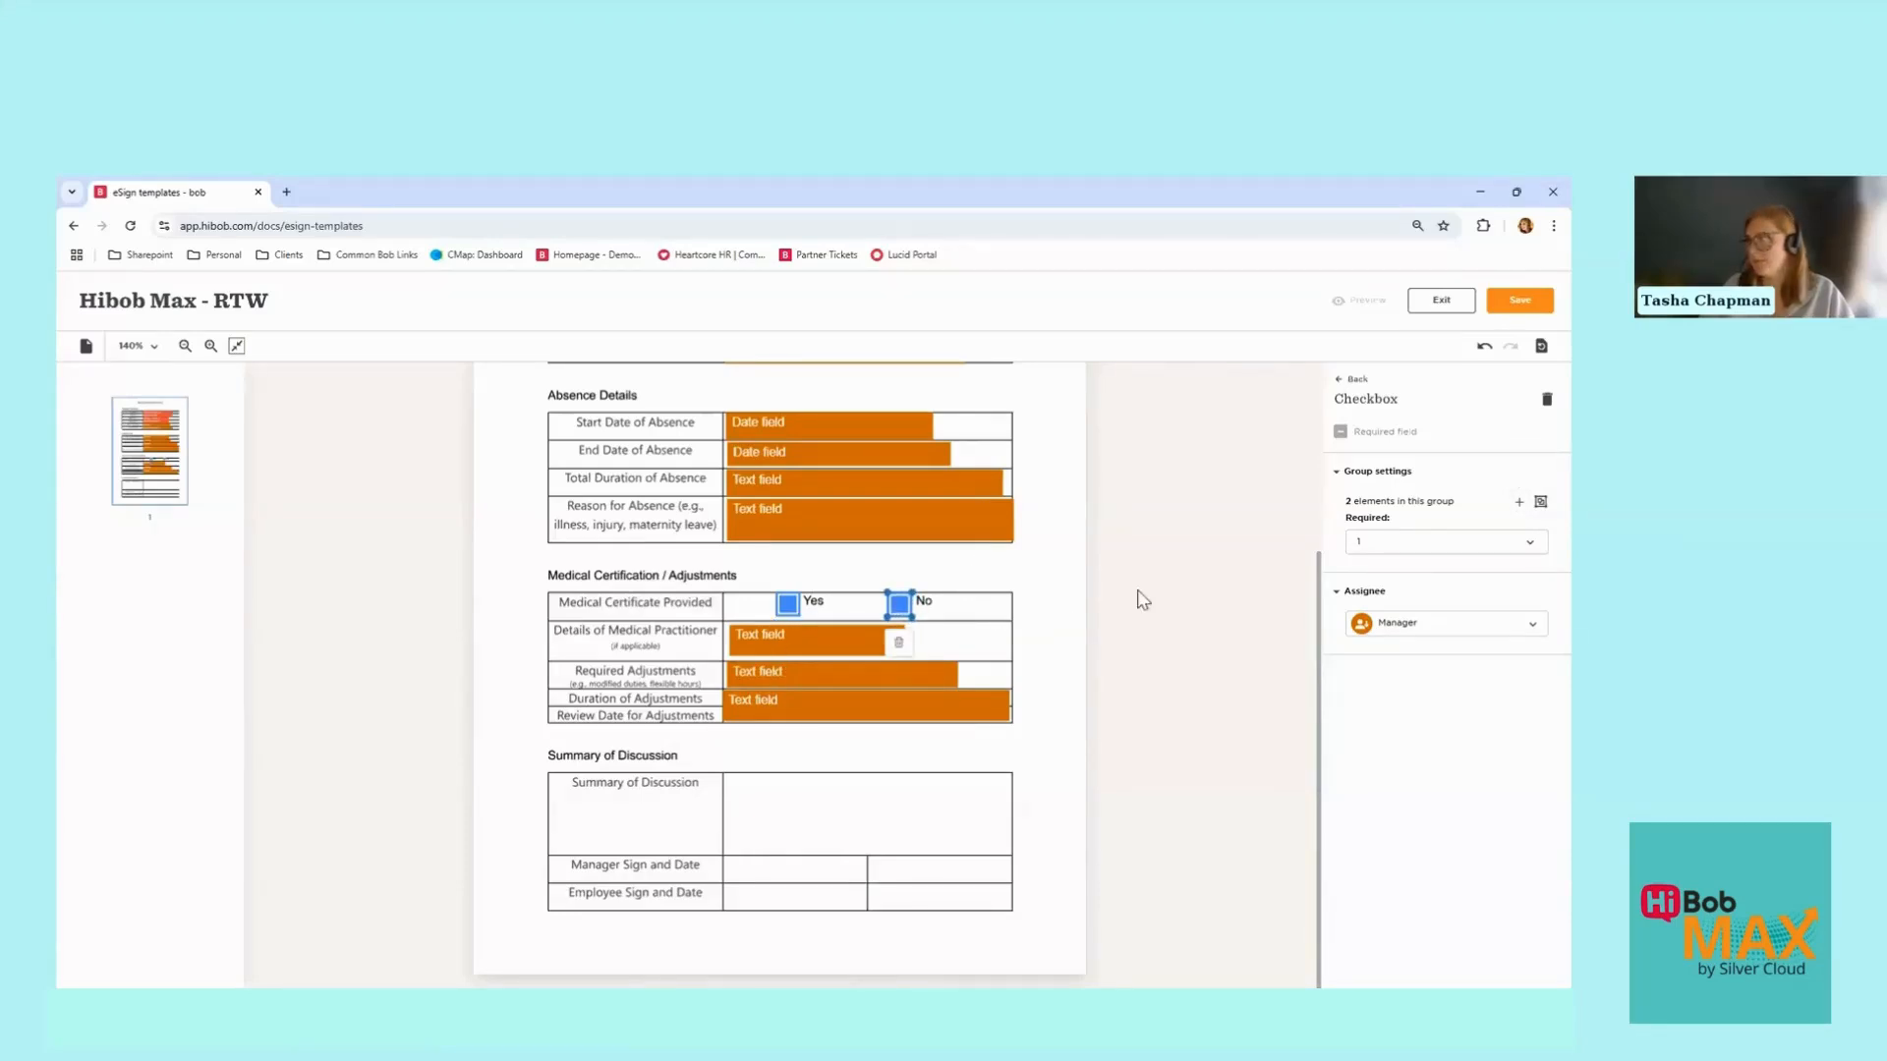
{"action": "left_click", "coordinate": [1376, 543]}
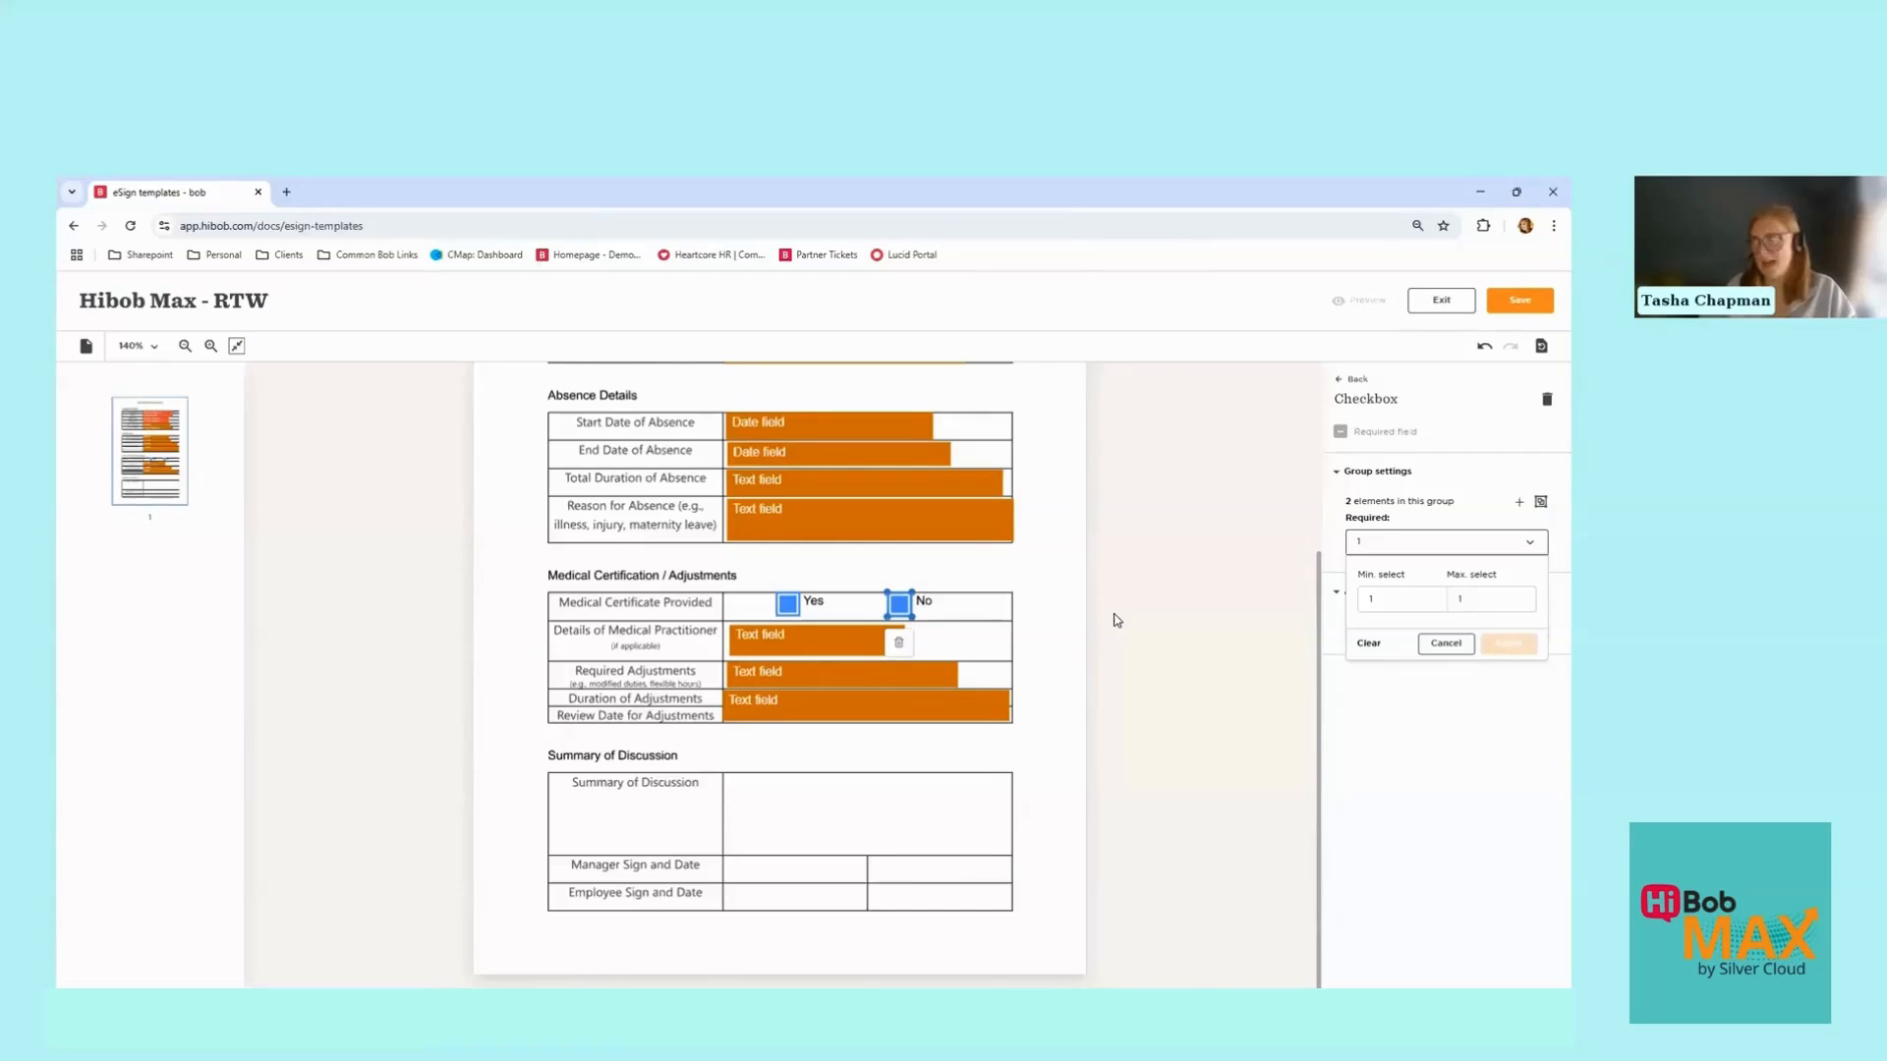
{"action": "left_click", "coordinate": [1446, 645]}
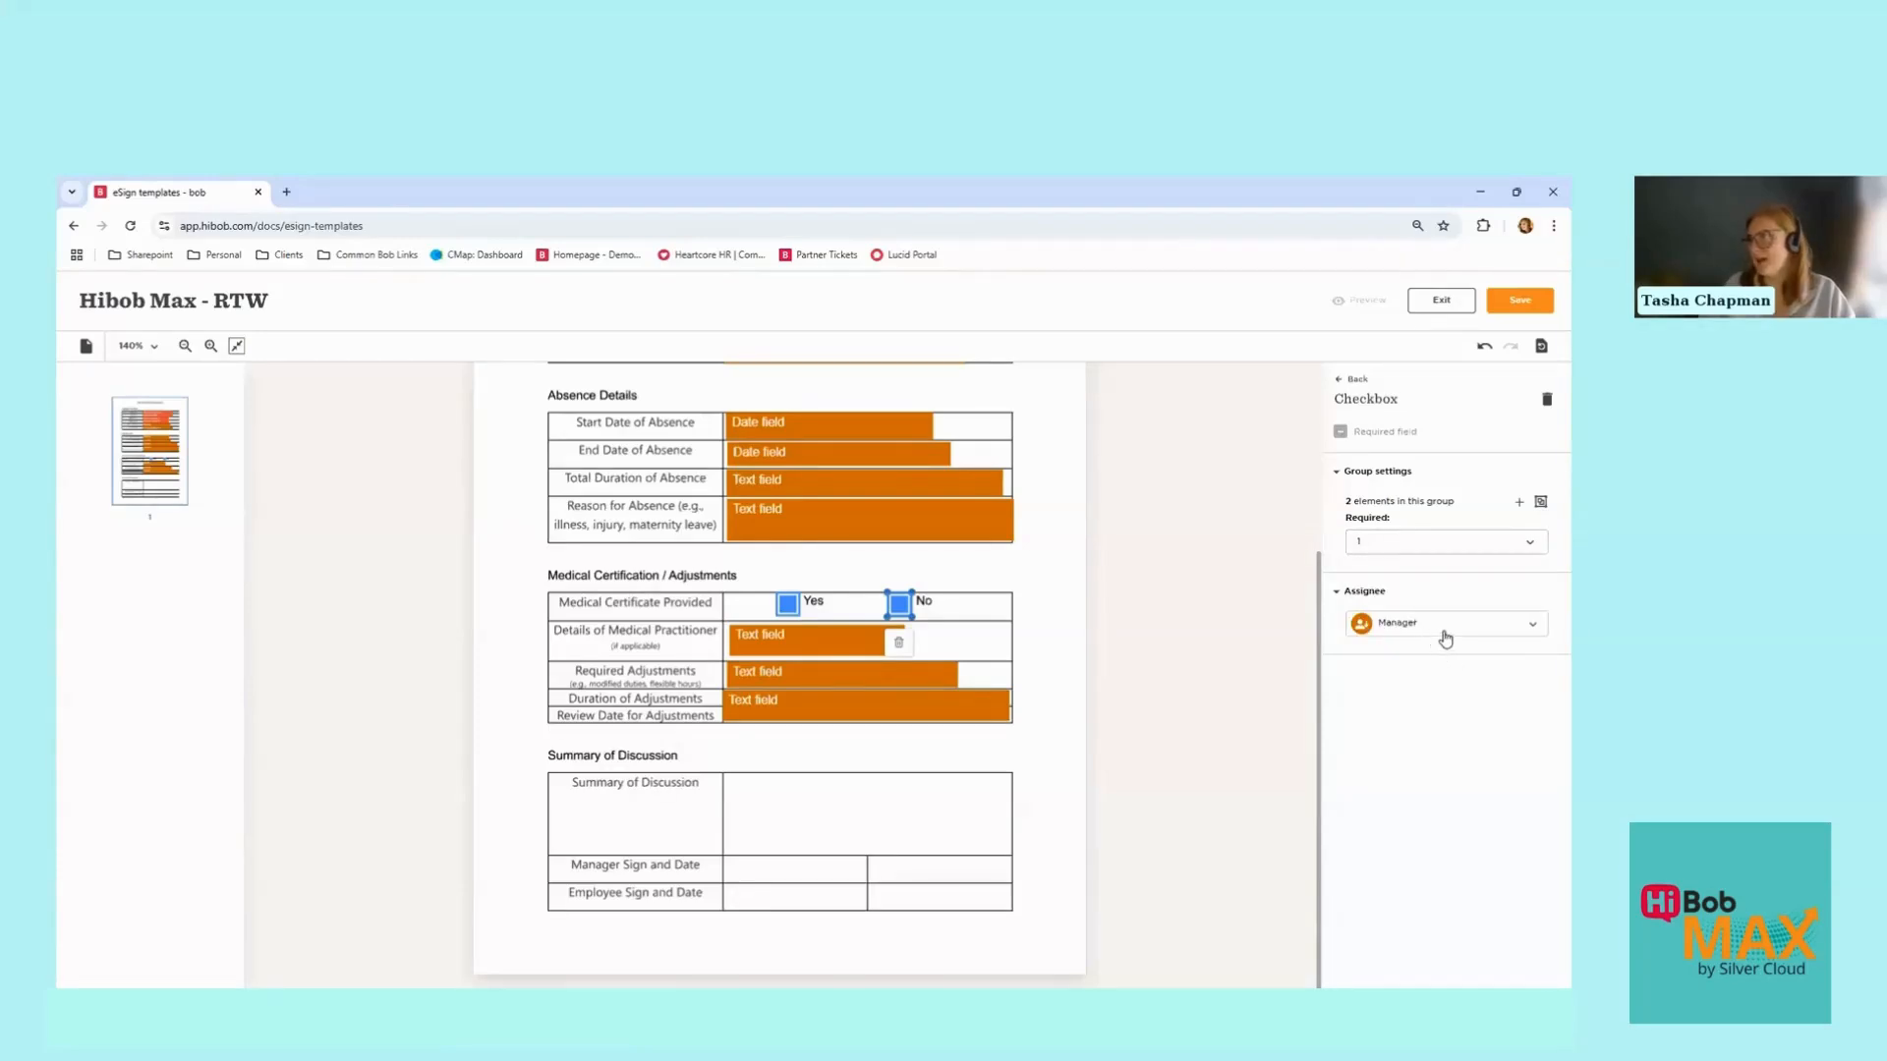
{"action": "left_click", "coordinate": [1443, 632]}
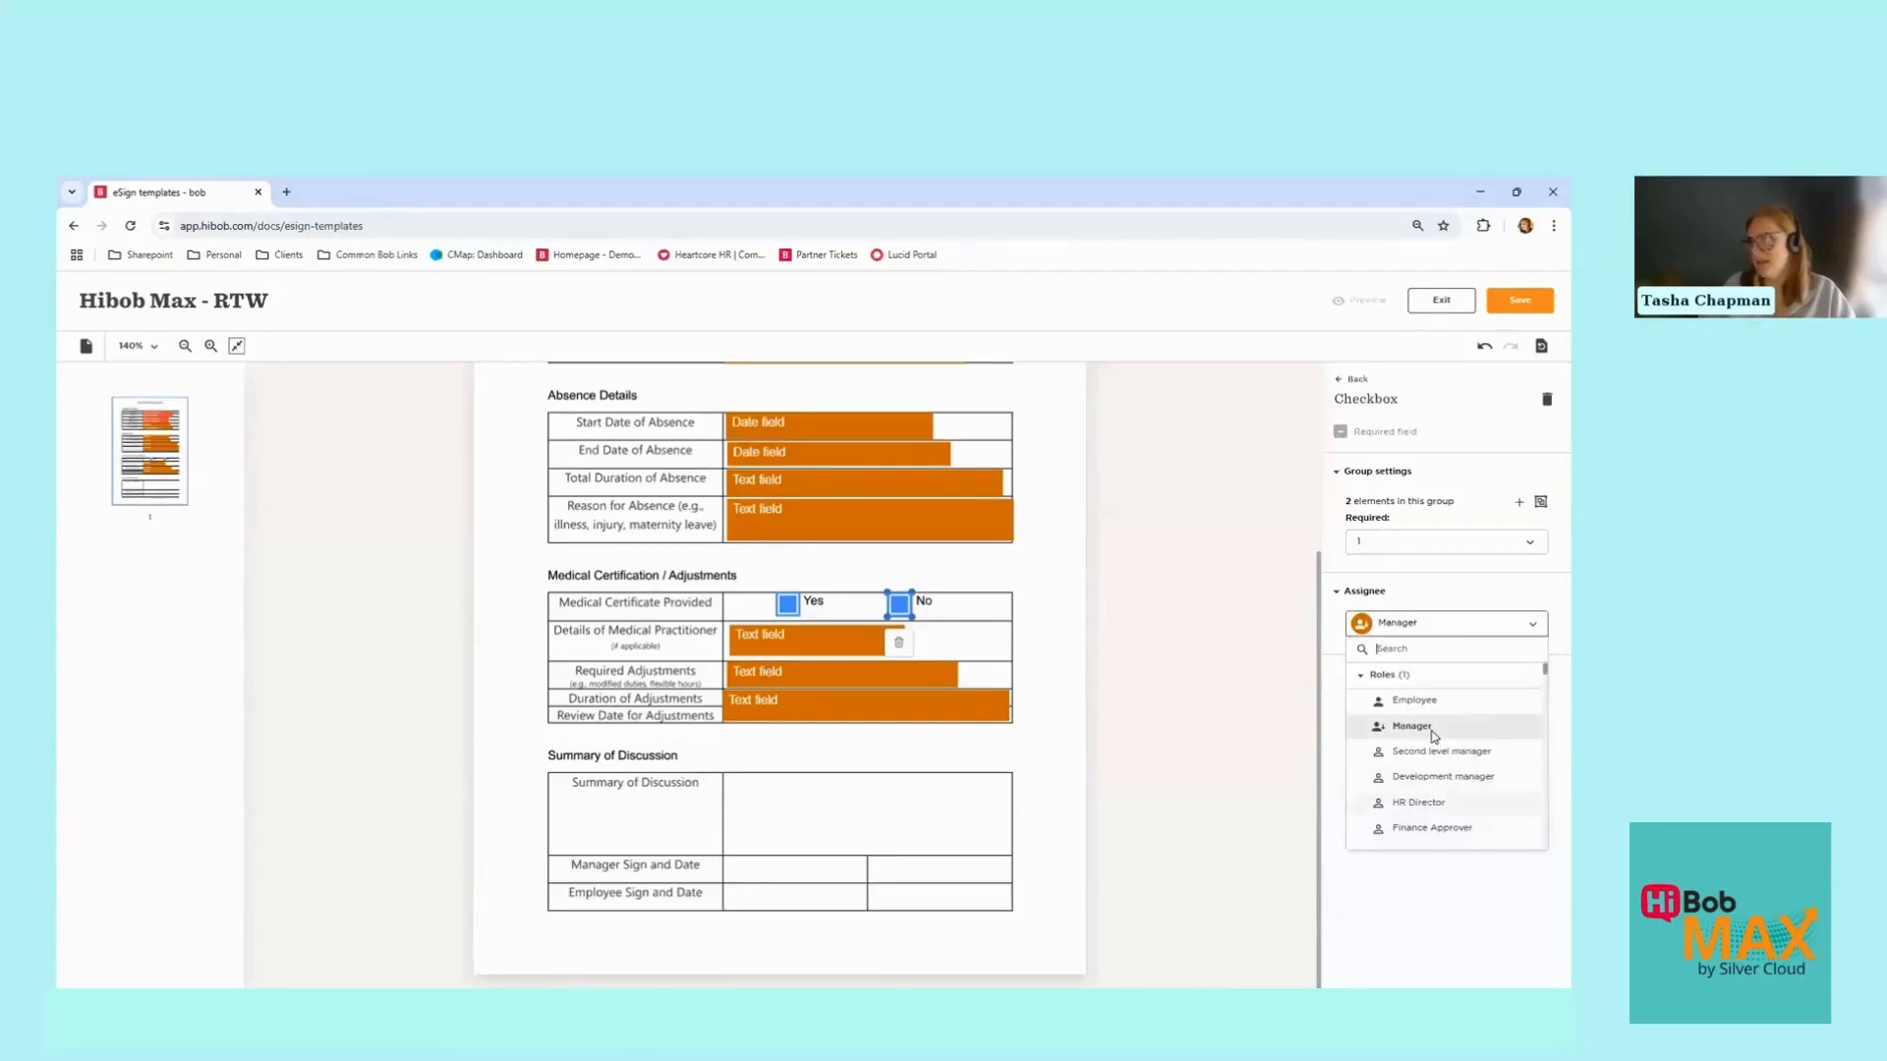
{"action": "left_click", "coordinate": [1436, 596]}
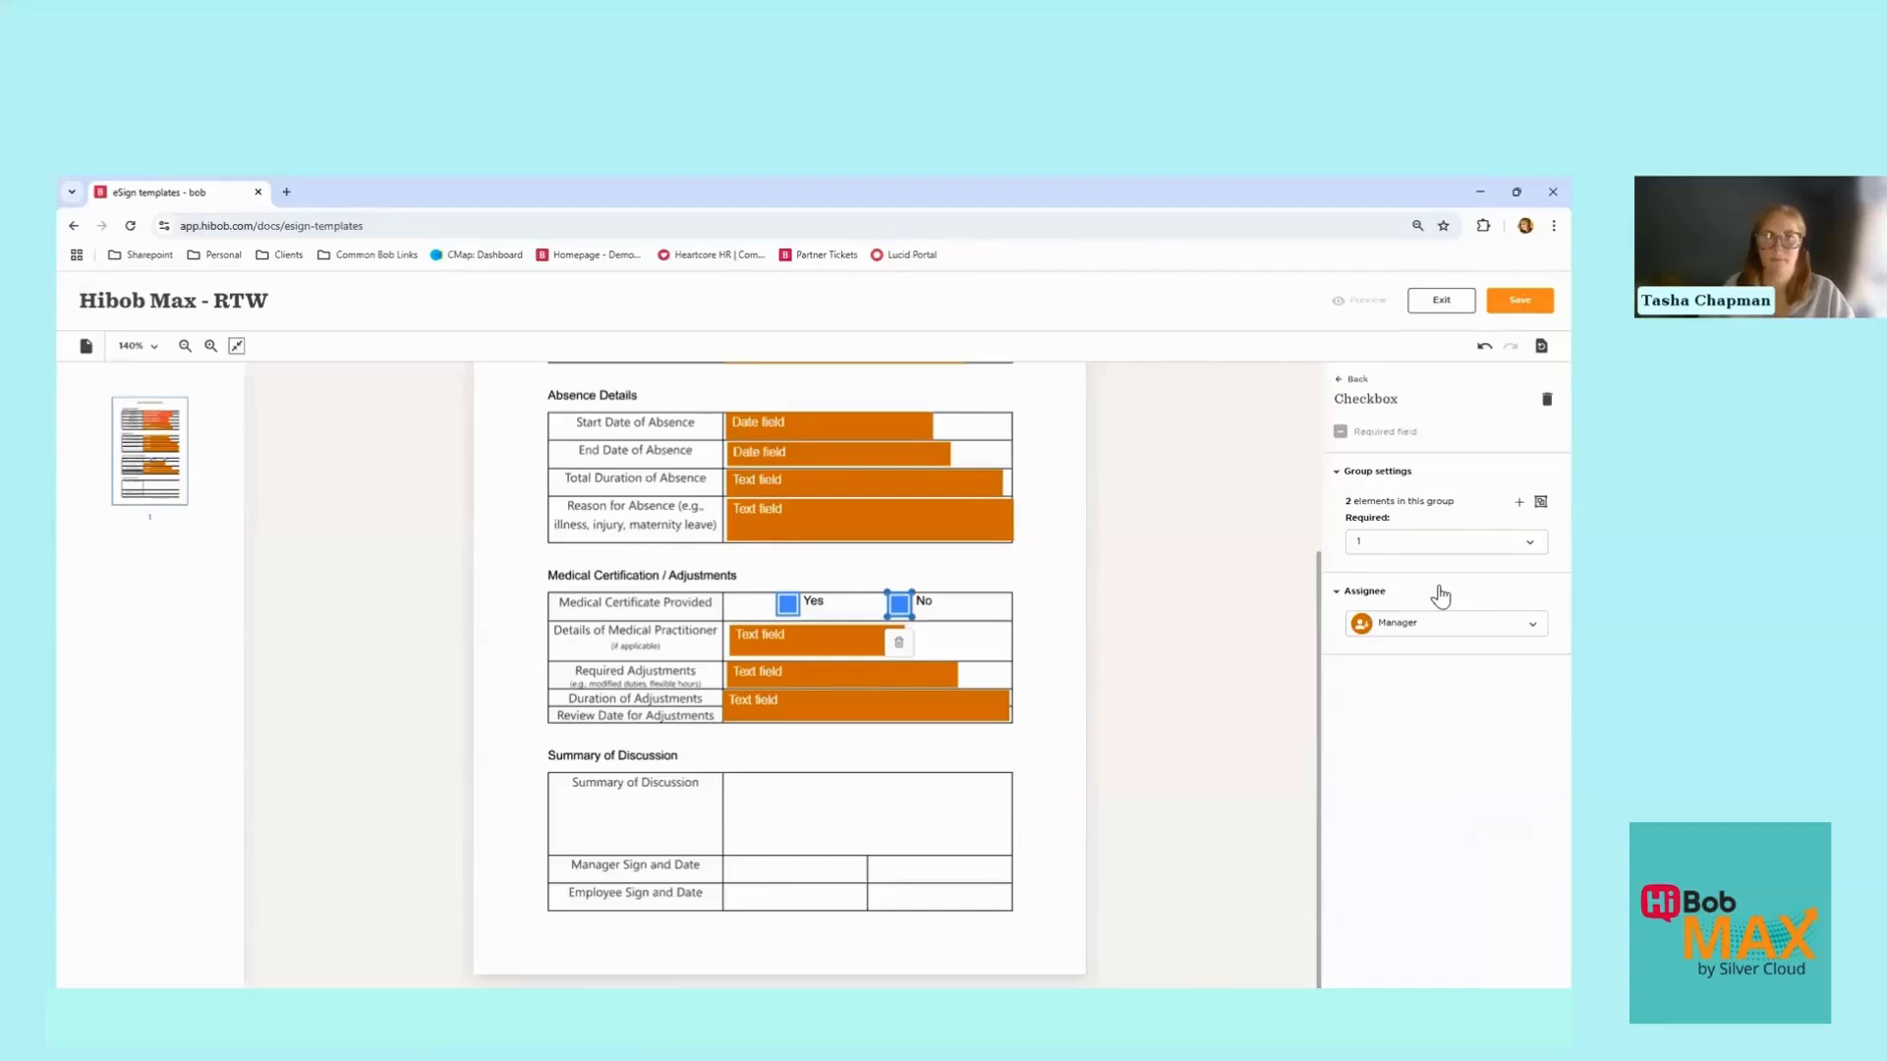
{"action": "left_click", "coordinate": [1358, 382]}
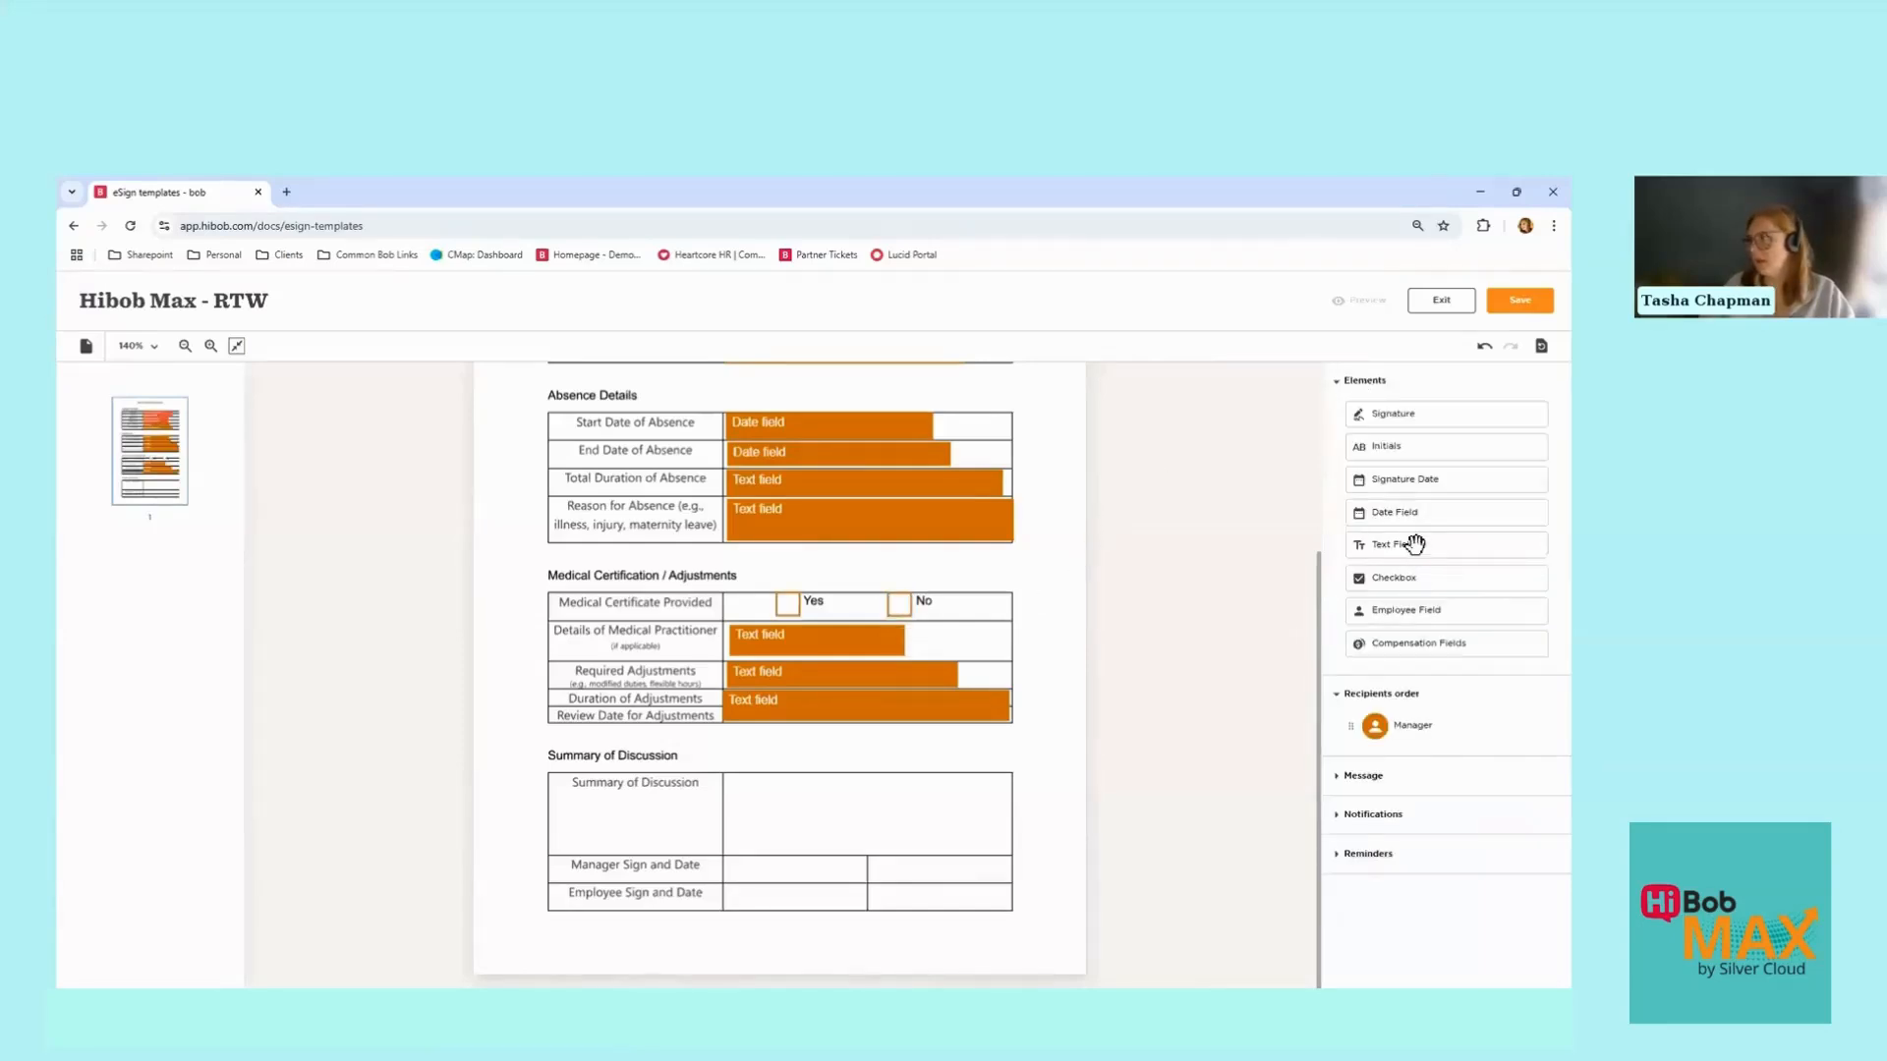
Step: Place a text field in the Summary of Discussion cell and stretch it to fill the box
{"action": "left_click_drag", "start_coordinate": [1411, 543], "coordinate": [786, 788]}
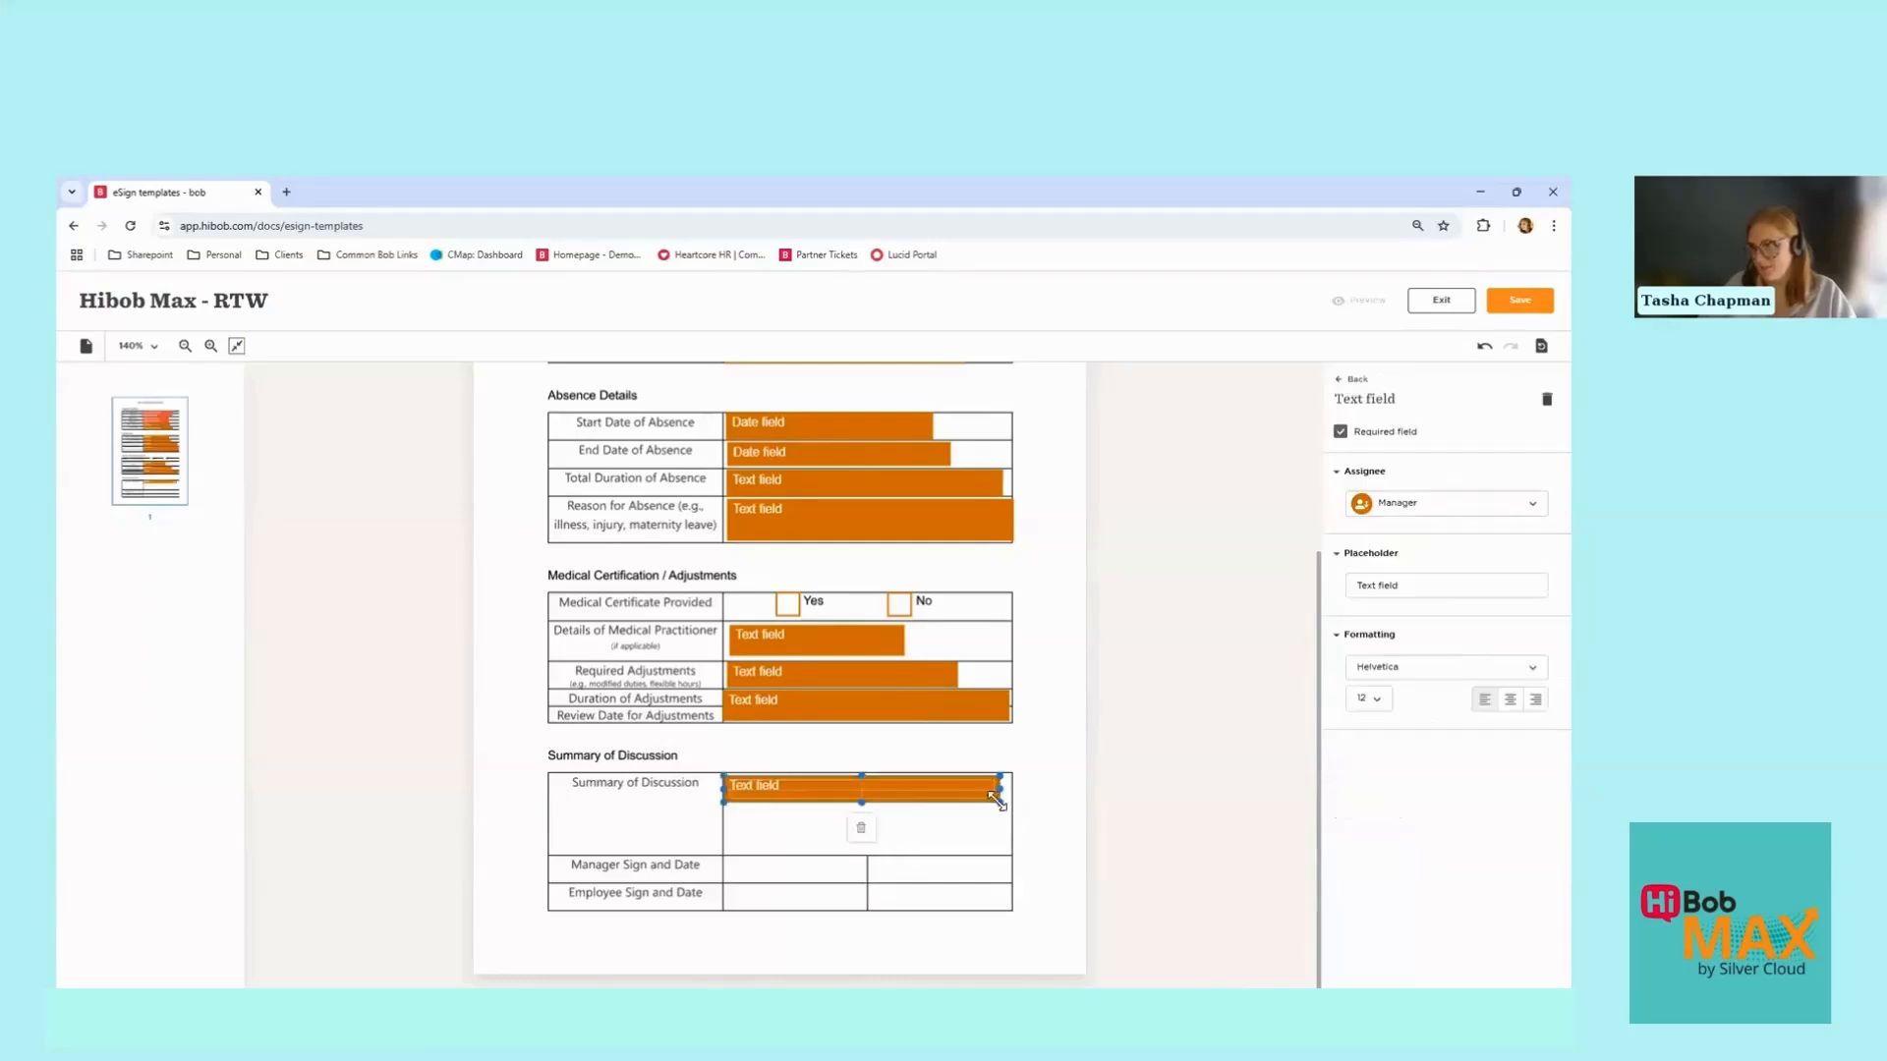
{"action": "left_click_drag", "start_coordinate": [1005, 815], "coordinate": [1010, 852]}
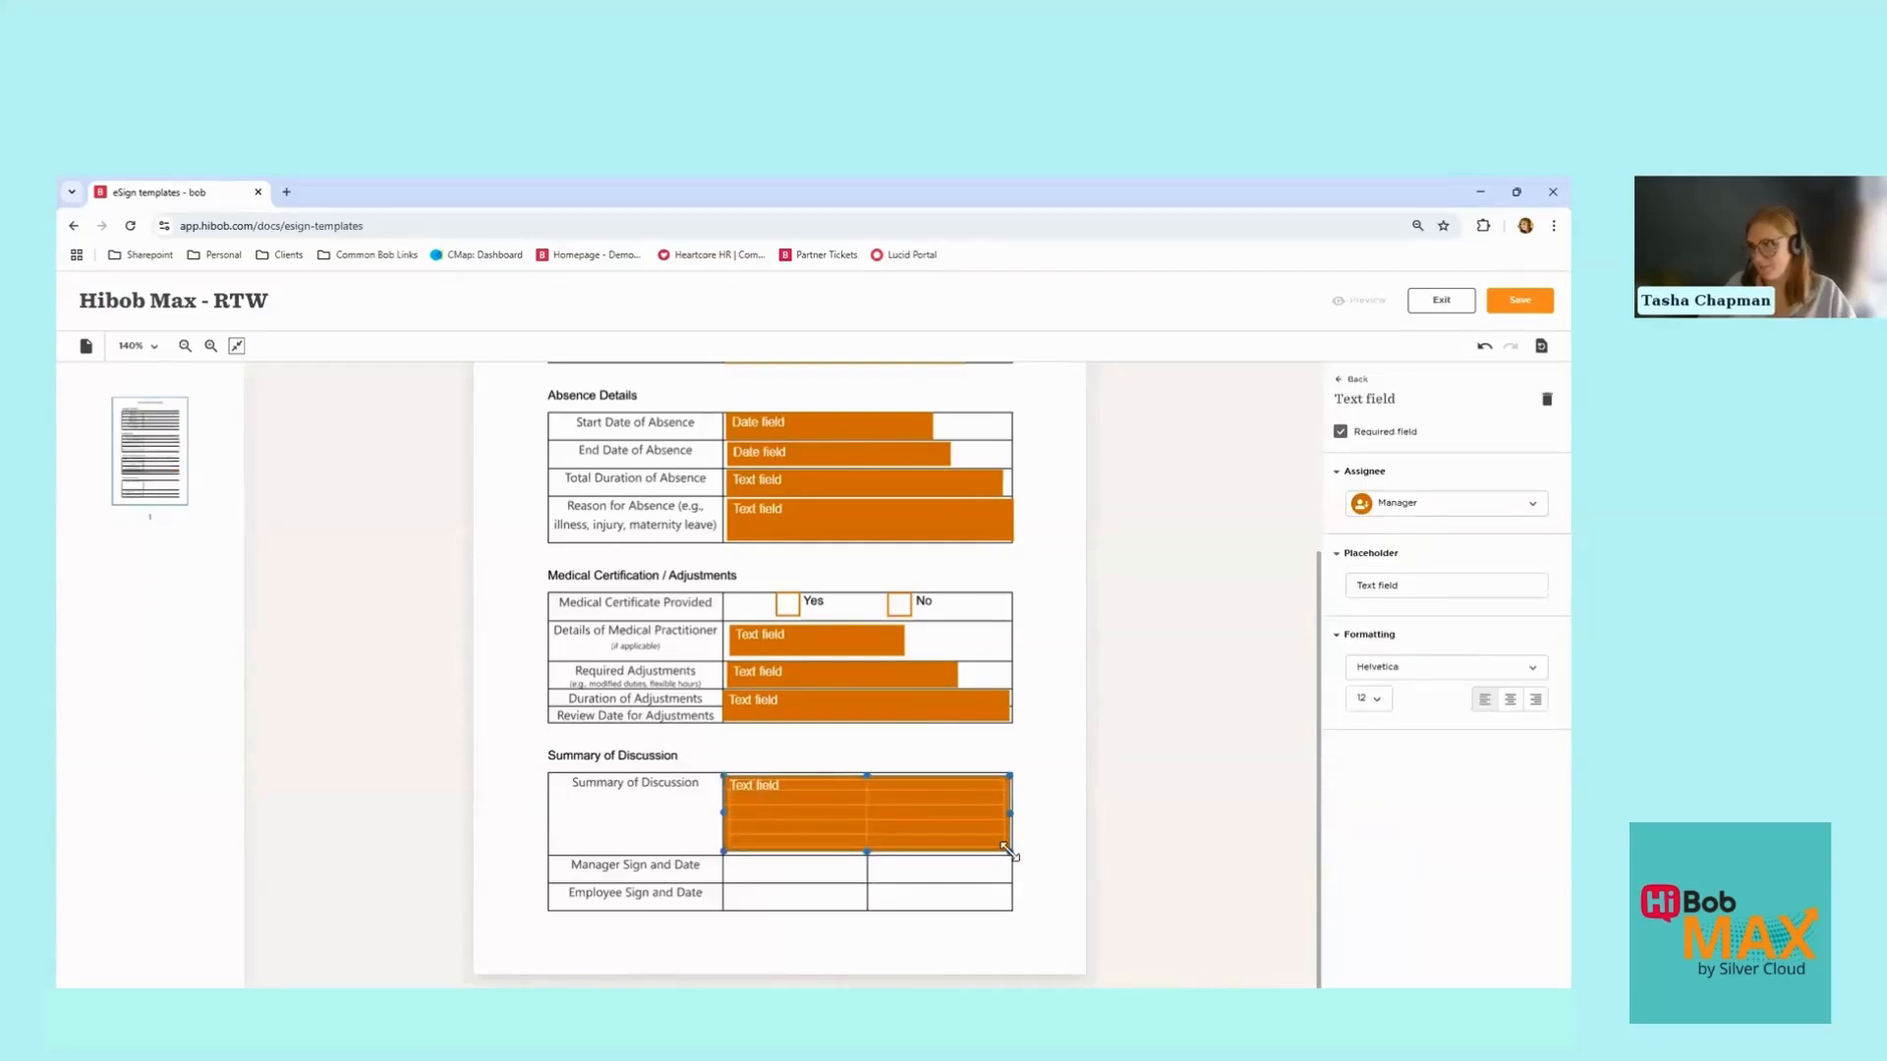
{"action": "left_click", "coordinate": [1358, 382]}
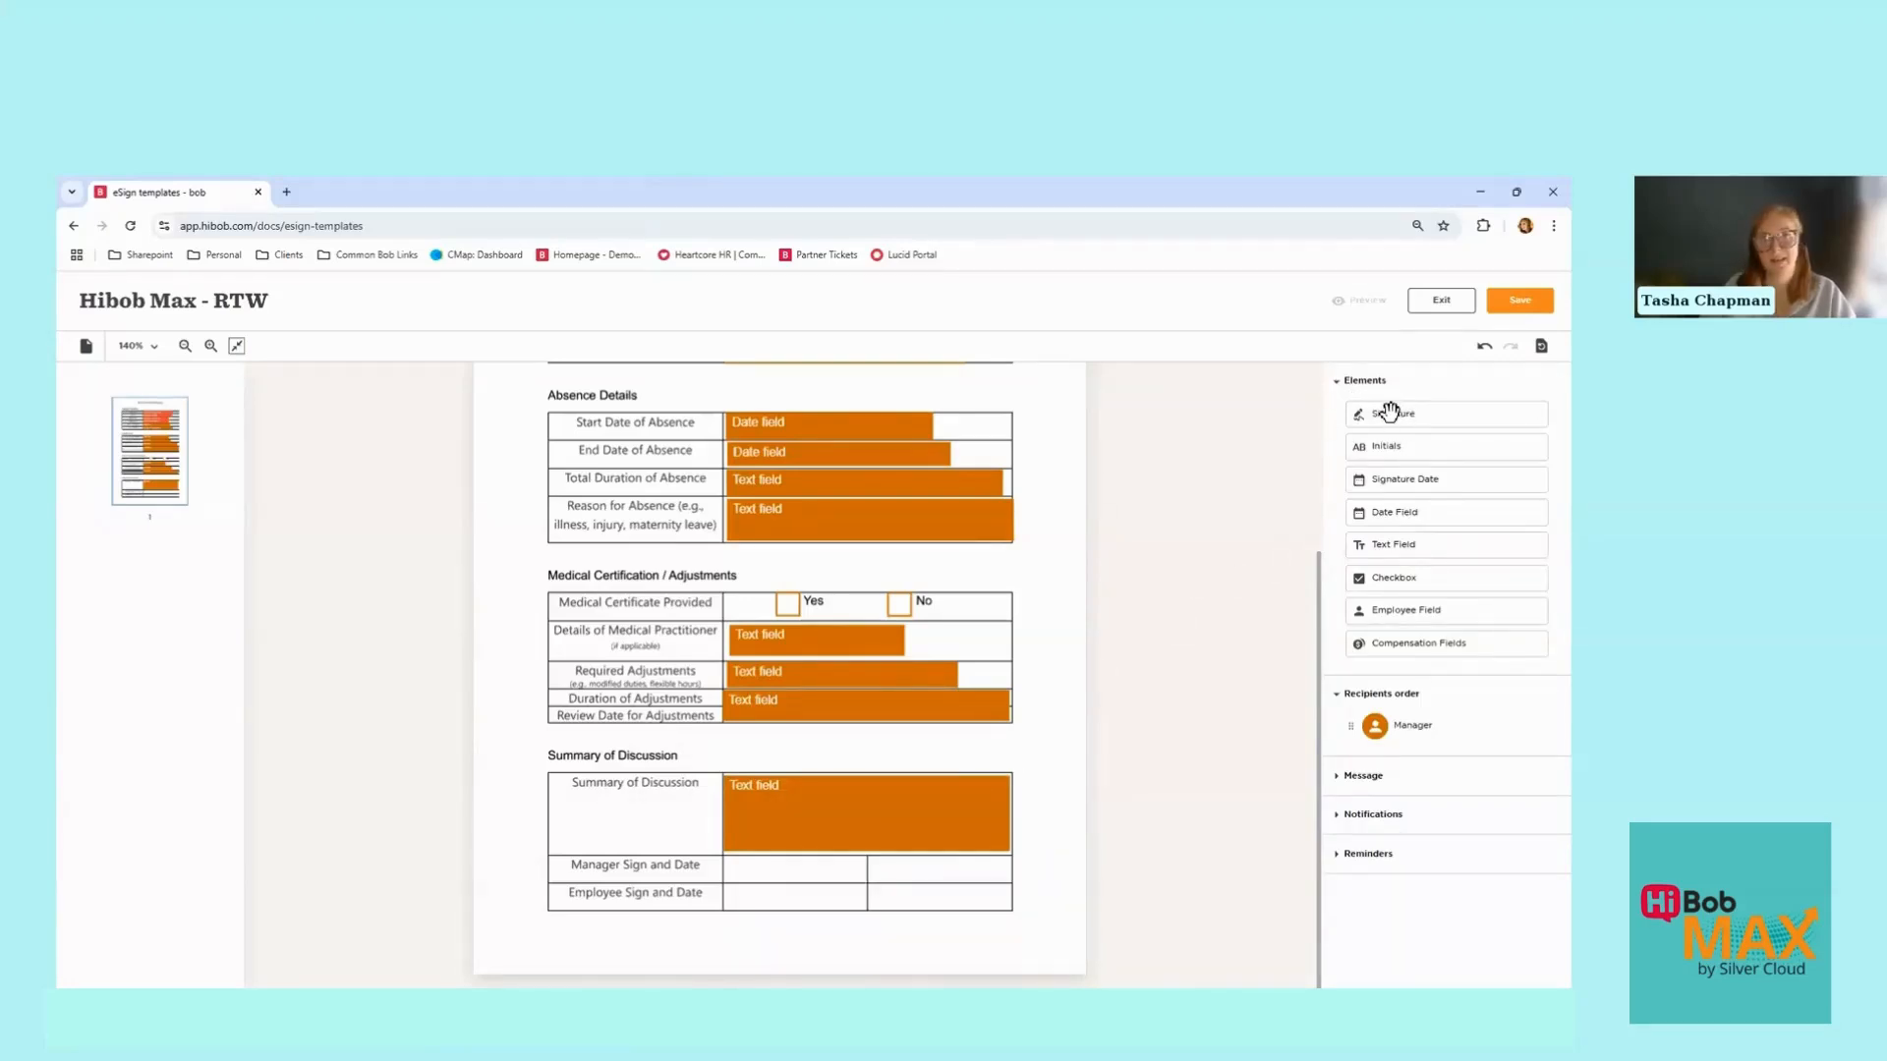
Step: Place a manager signature and signature date in Manager Sign and Date, plus an Employee row signature
{"action": "mouse_move", "coordinate": [1415, 414]}
{"action": "left_mouse_down"}
{"action": "mouse_move", "coordinate": [1275, 494]}
{"action": "mouse_move", "coordinate": [796, 872]}
{"action": "mouse_move", "coordinate": [865, 883]}
{"action": "mouse_move", "coordinate": [795, 904]}
{"action": "mouse_move", "coordinate": [798, 860]}
{"action": "left_mouse_up"}
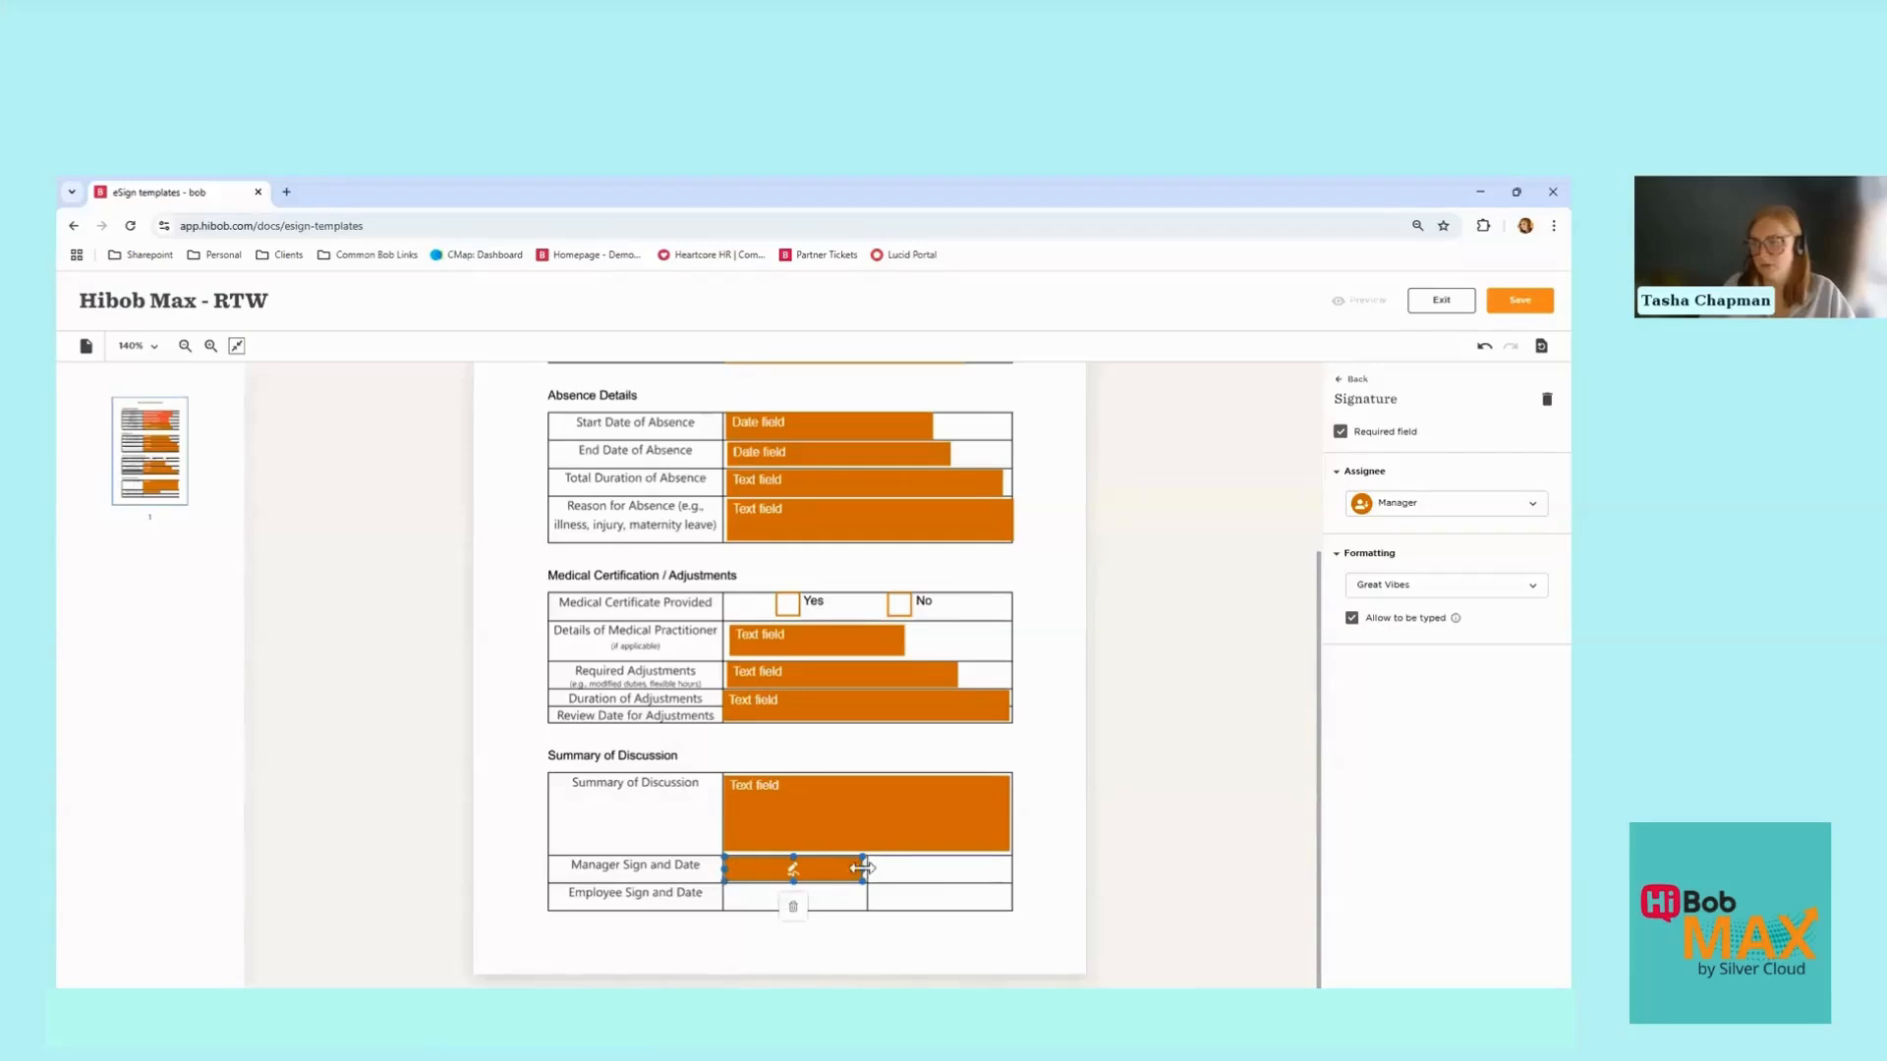
{"action": "left_click_drag", "start_coordinate": [864, 868], "coordinate": [868, 871]}
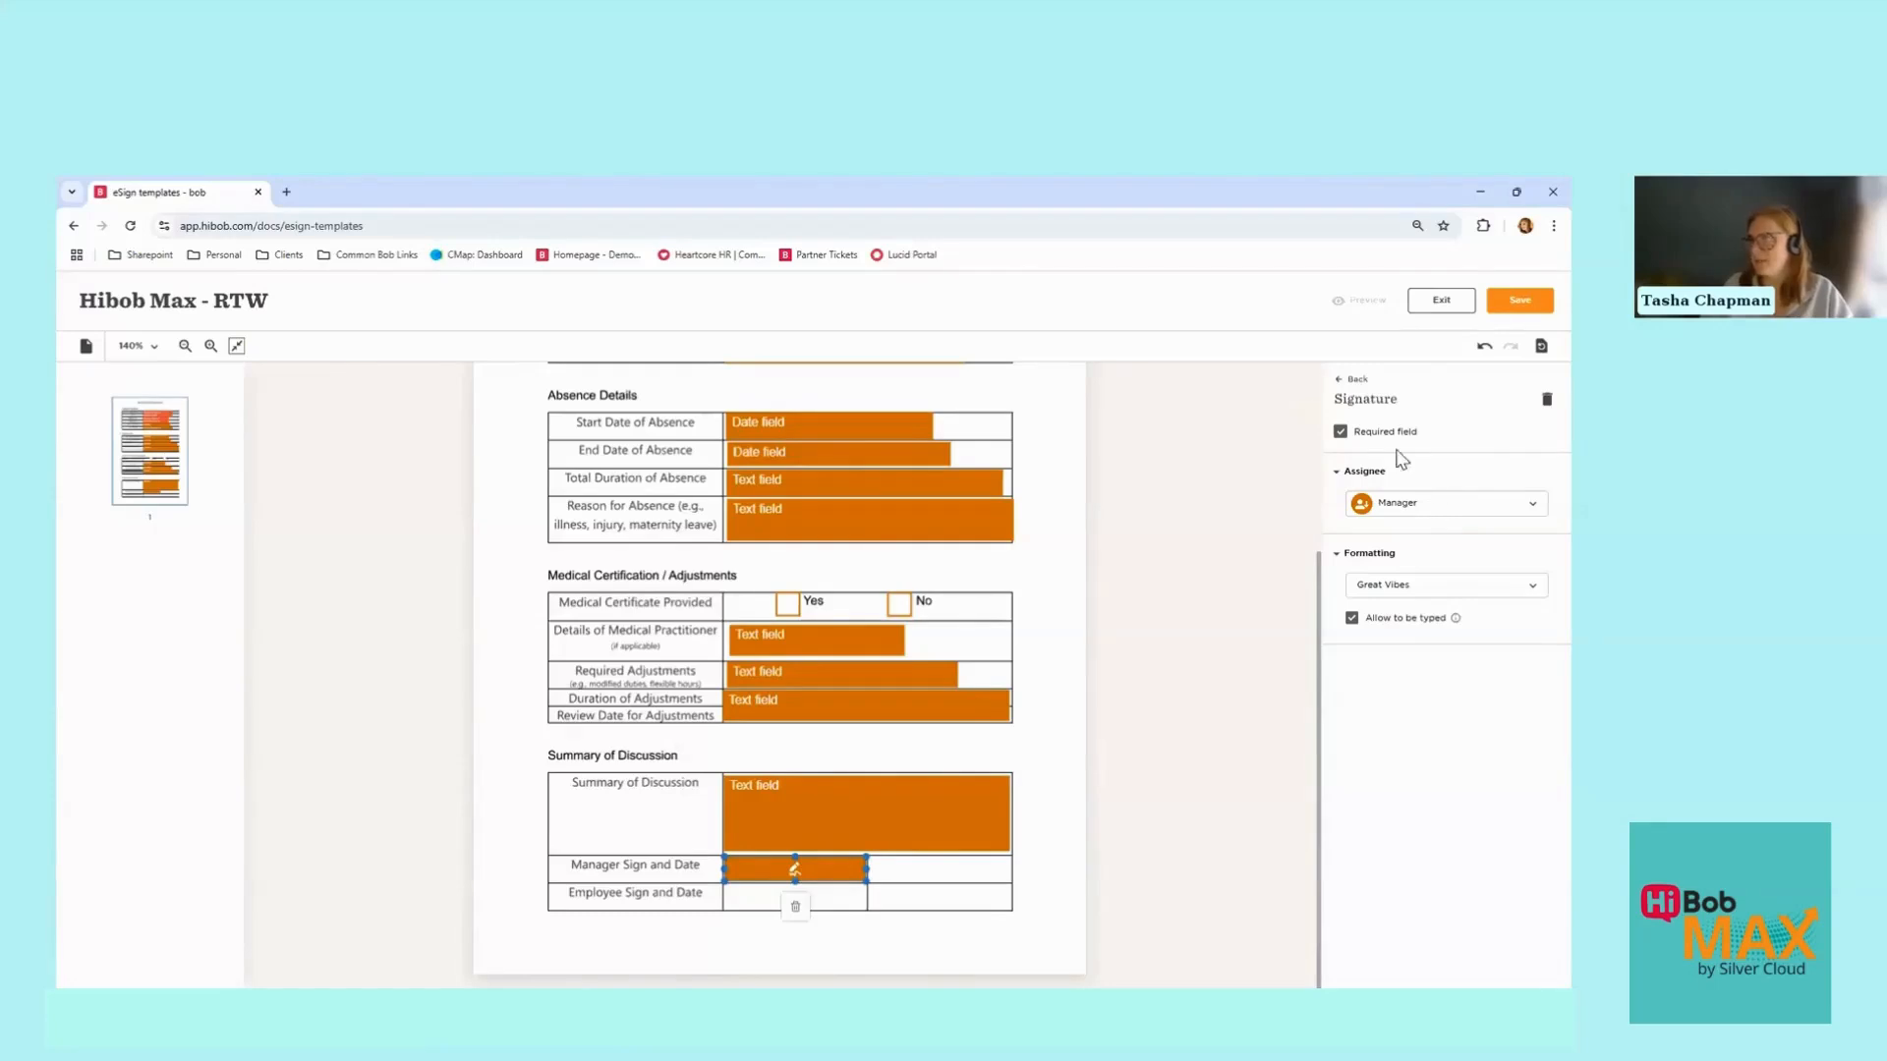
{"action": "left_click", "coordinate": [1355, 380]}
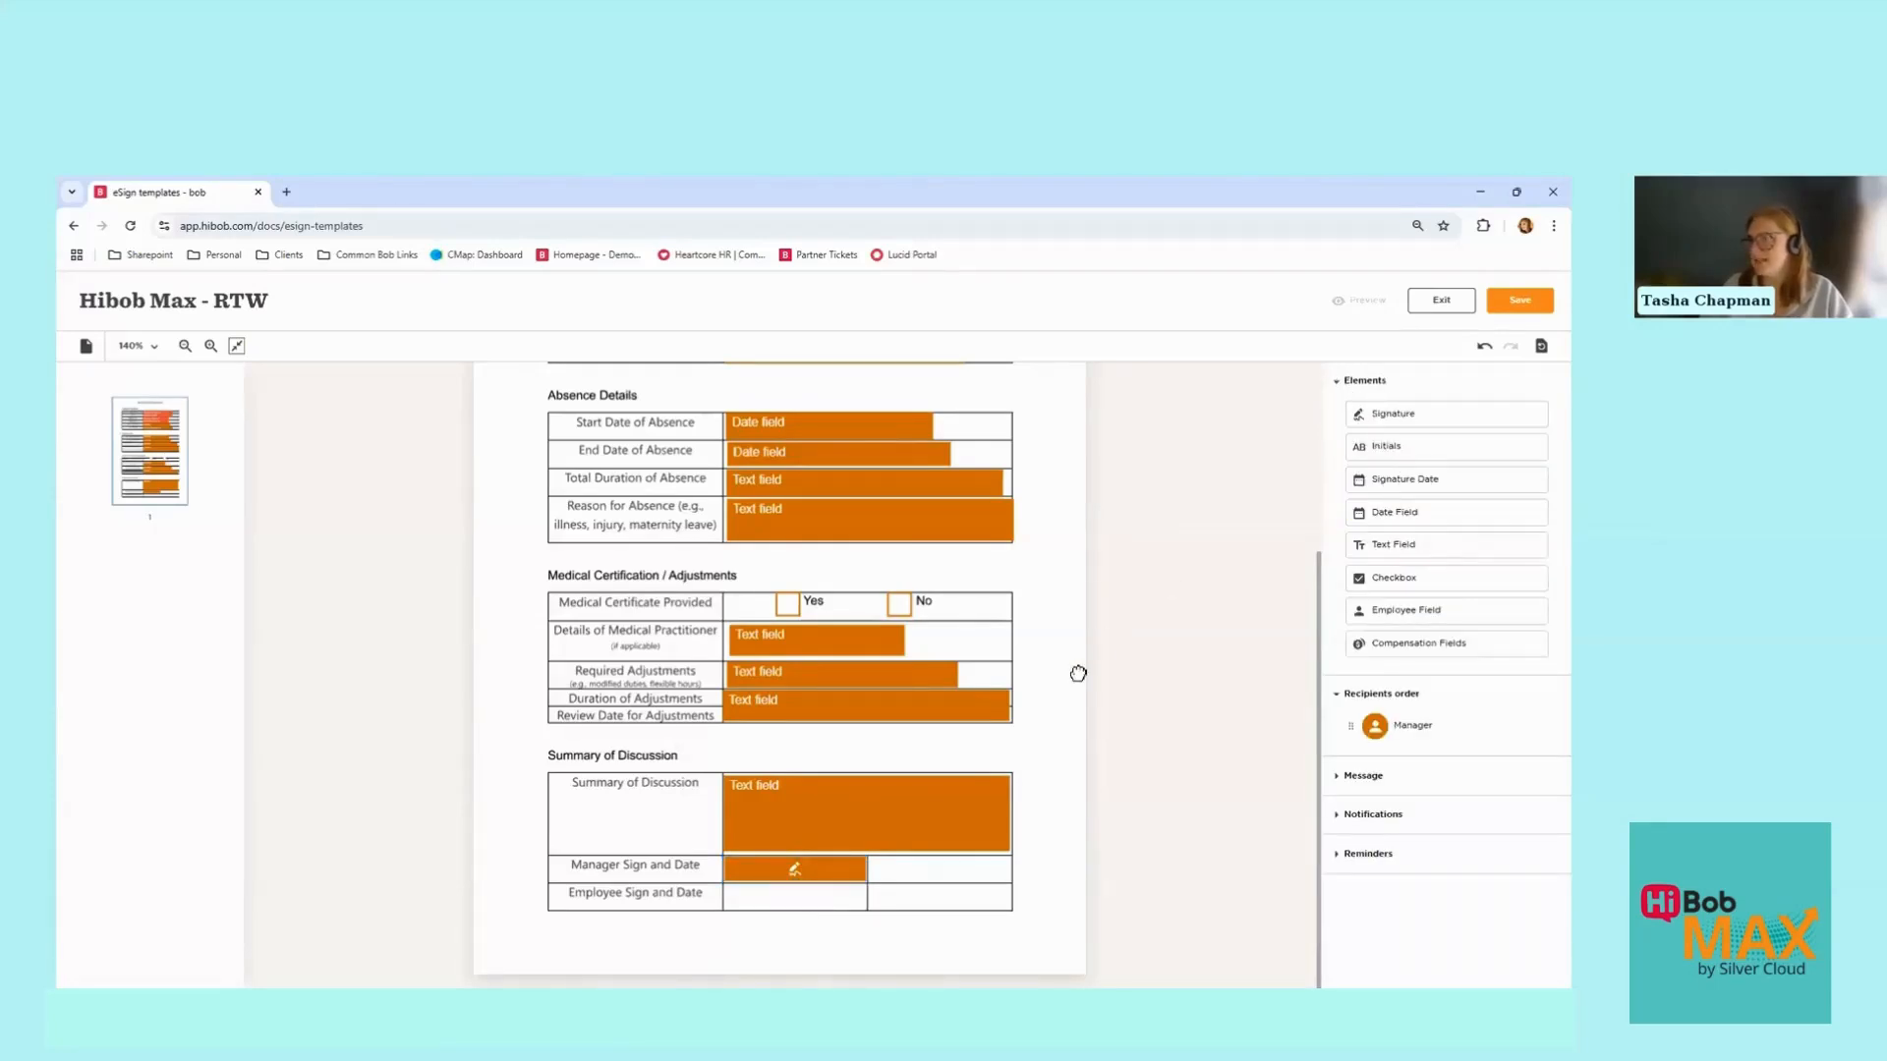
{"action": "mouse_move", "coordinate": [1078, 673]}
{"action": "left_mouse_down"}
{"action": "mouse_move", "coordinate": [934, 889]}
{"action": "mouse_move", "coordinate": [917, 871]}
{"action": "mouse_move", "coordinate": [934, 867]}
{"action": "left_mouse_up"}
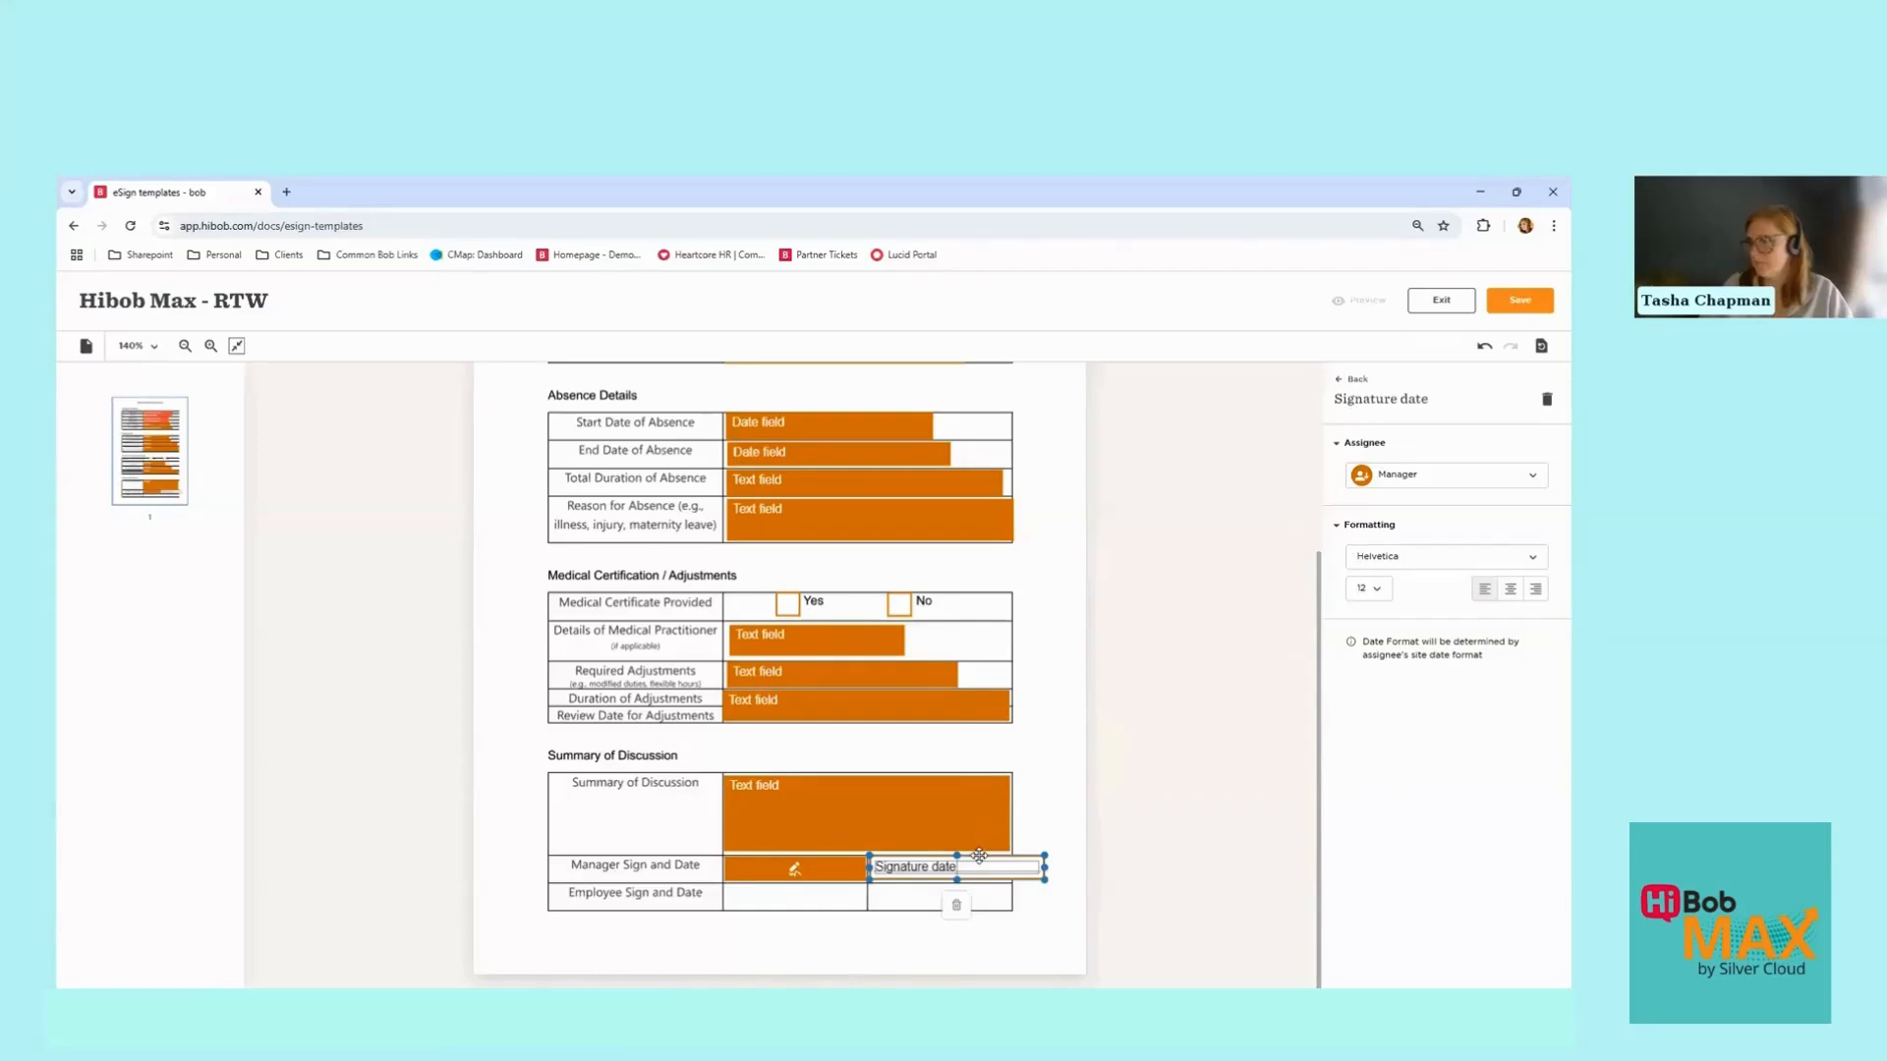
{"action": "left_click_drag", "start_coordinate": [979, 855], "coordinate": [1013, 871]}
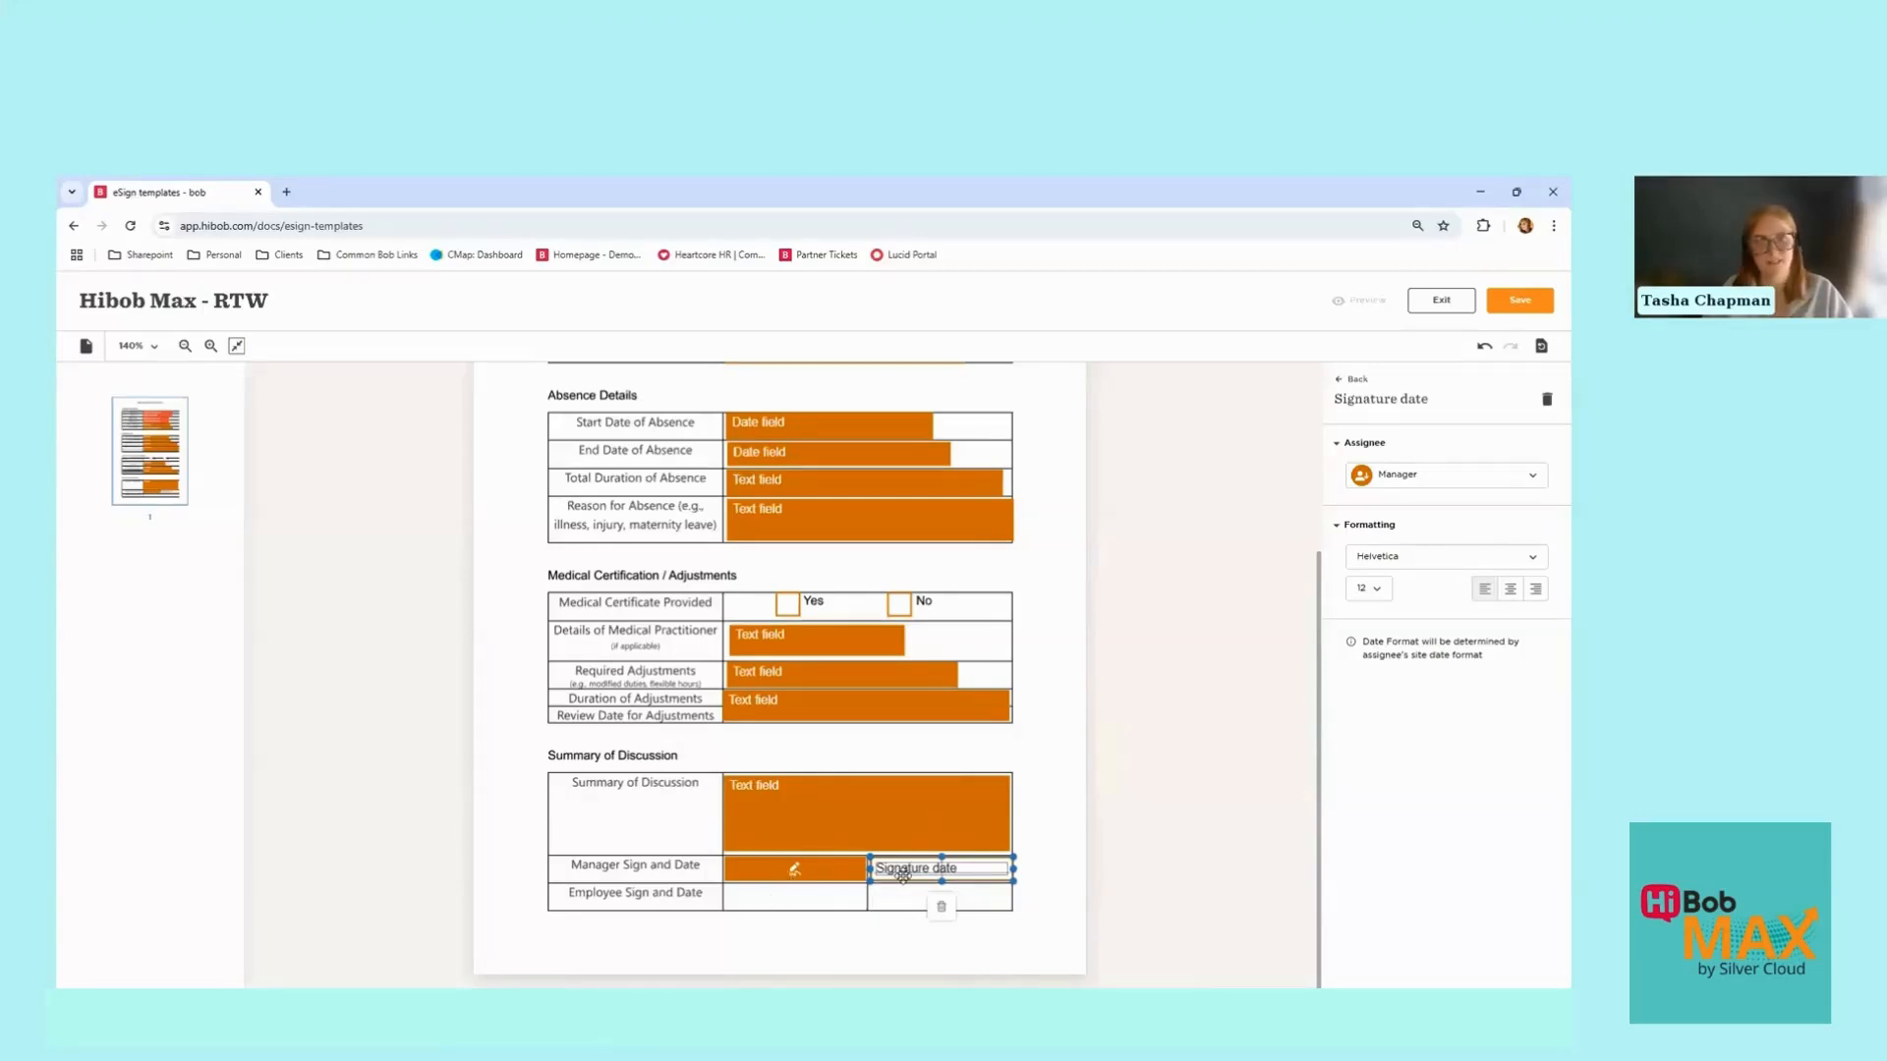
{"action": "left_click", "coordinate": [800, 897]}
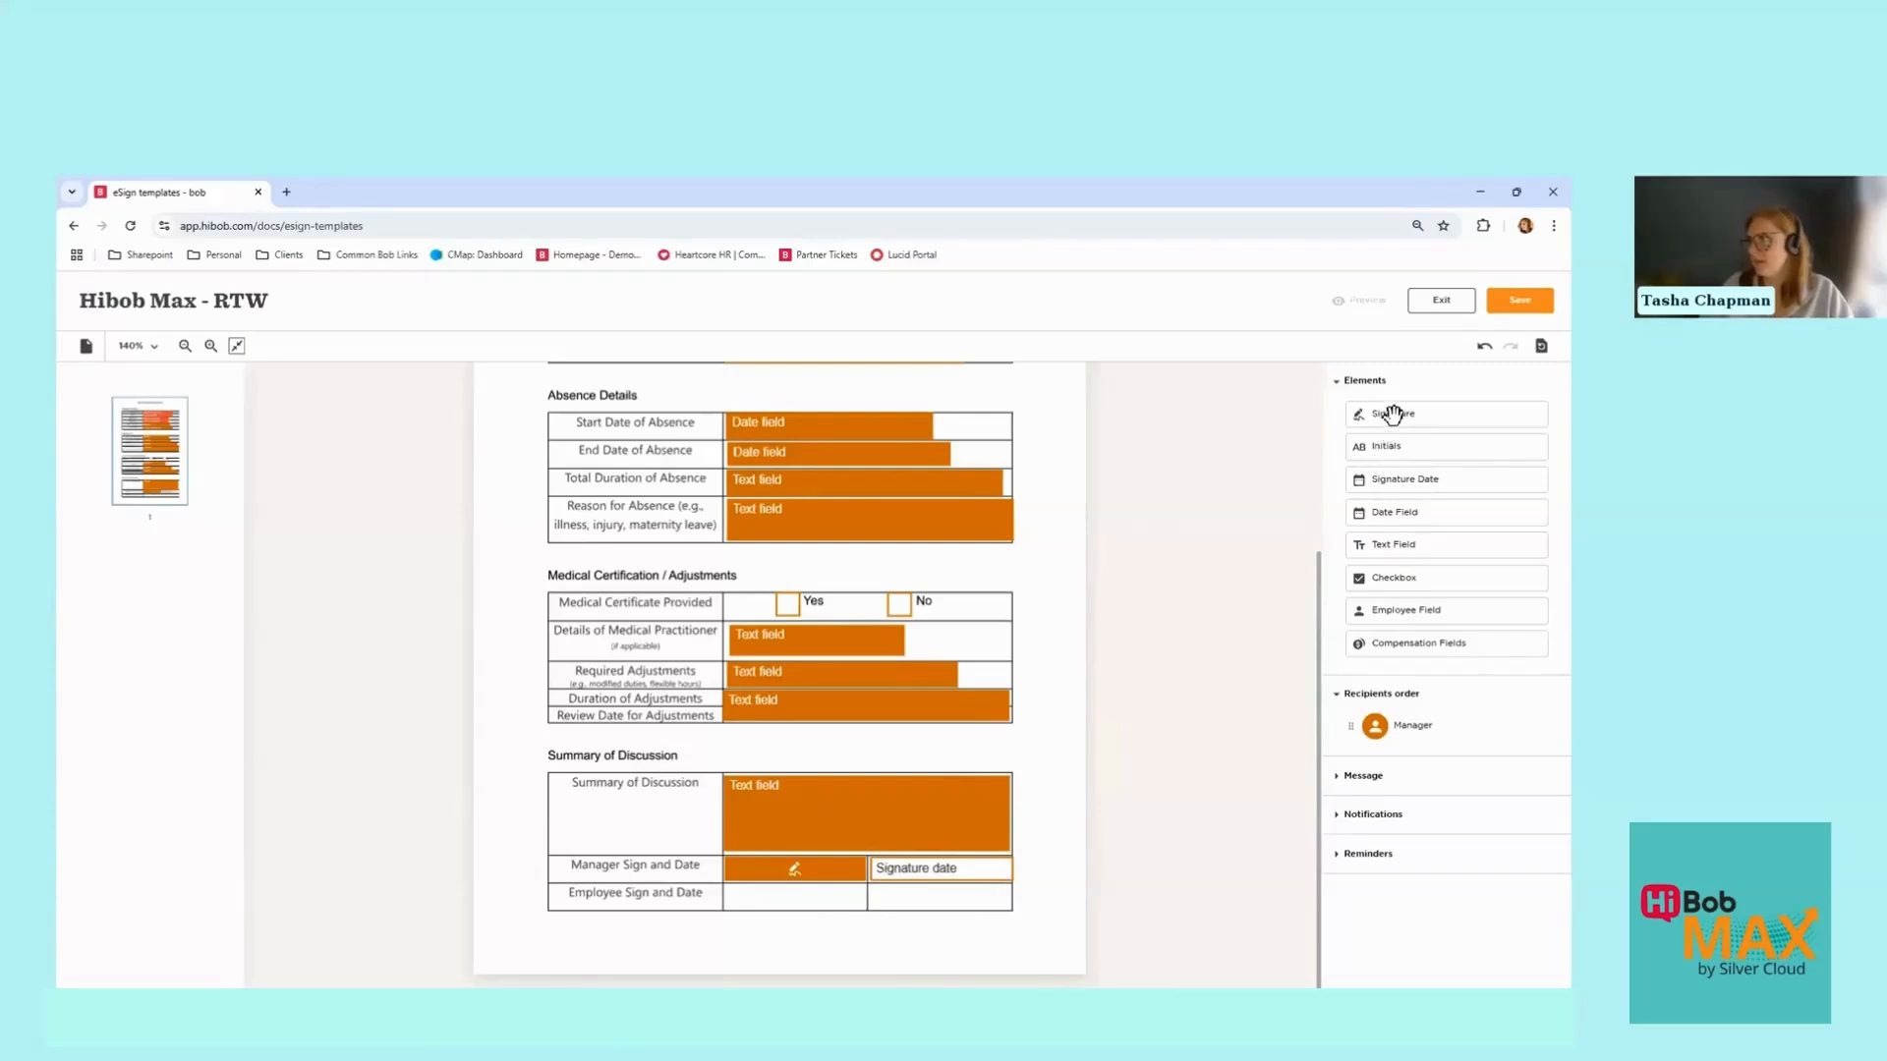
{"action": "mouse_move", "coordinate": [1389, 413]}
{"action": "left_mouse_down"}
{"action": "mouse_move", "coordinate": [1333, 421]}
{"action": "mouse_move", "coordinate": [788, 843]}
{"action": "mouse_move", "coordinate": [786, 899]}
{"action": "left_mouse_up"}
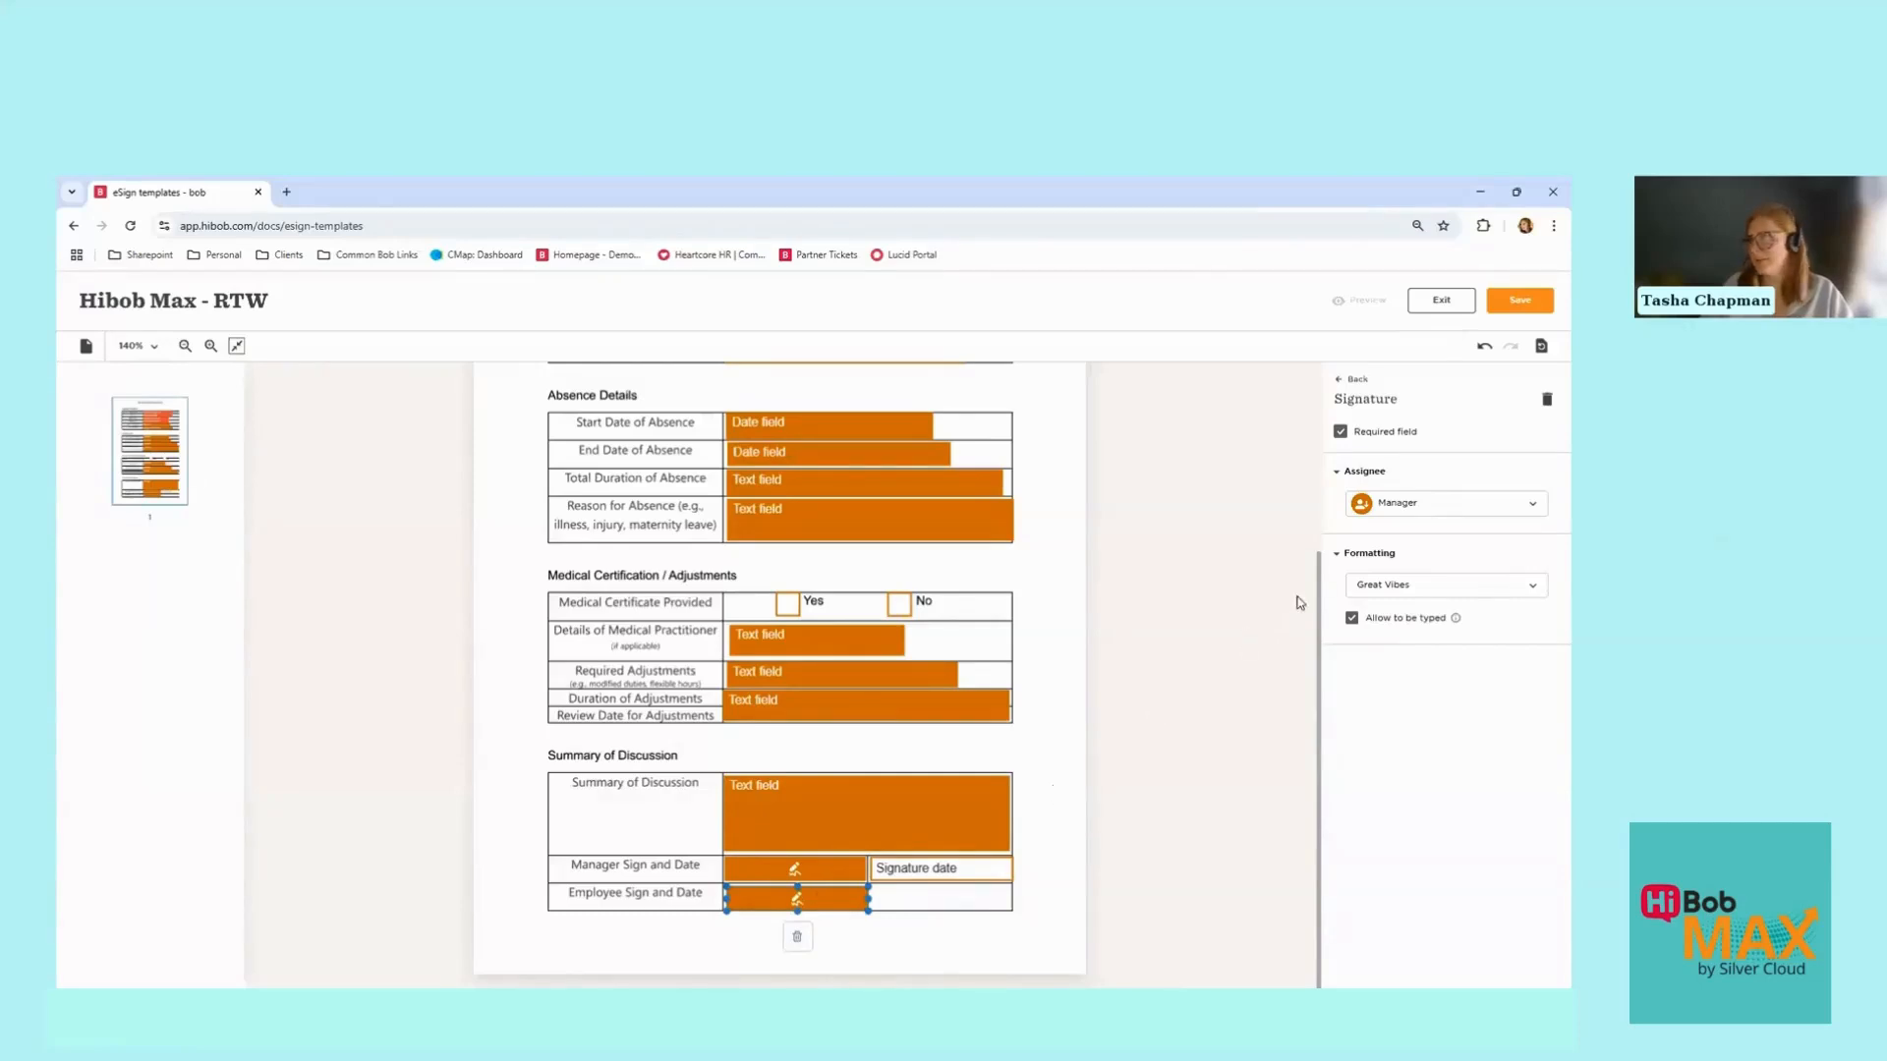
{"action": "left_click", "coordinate": [1424, 505]}
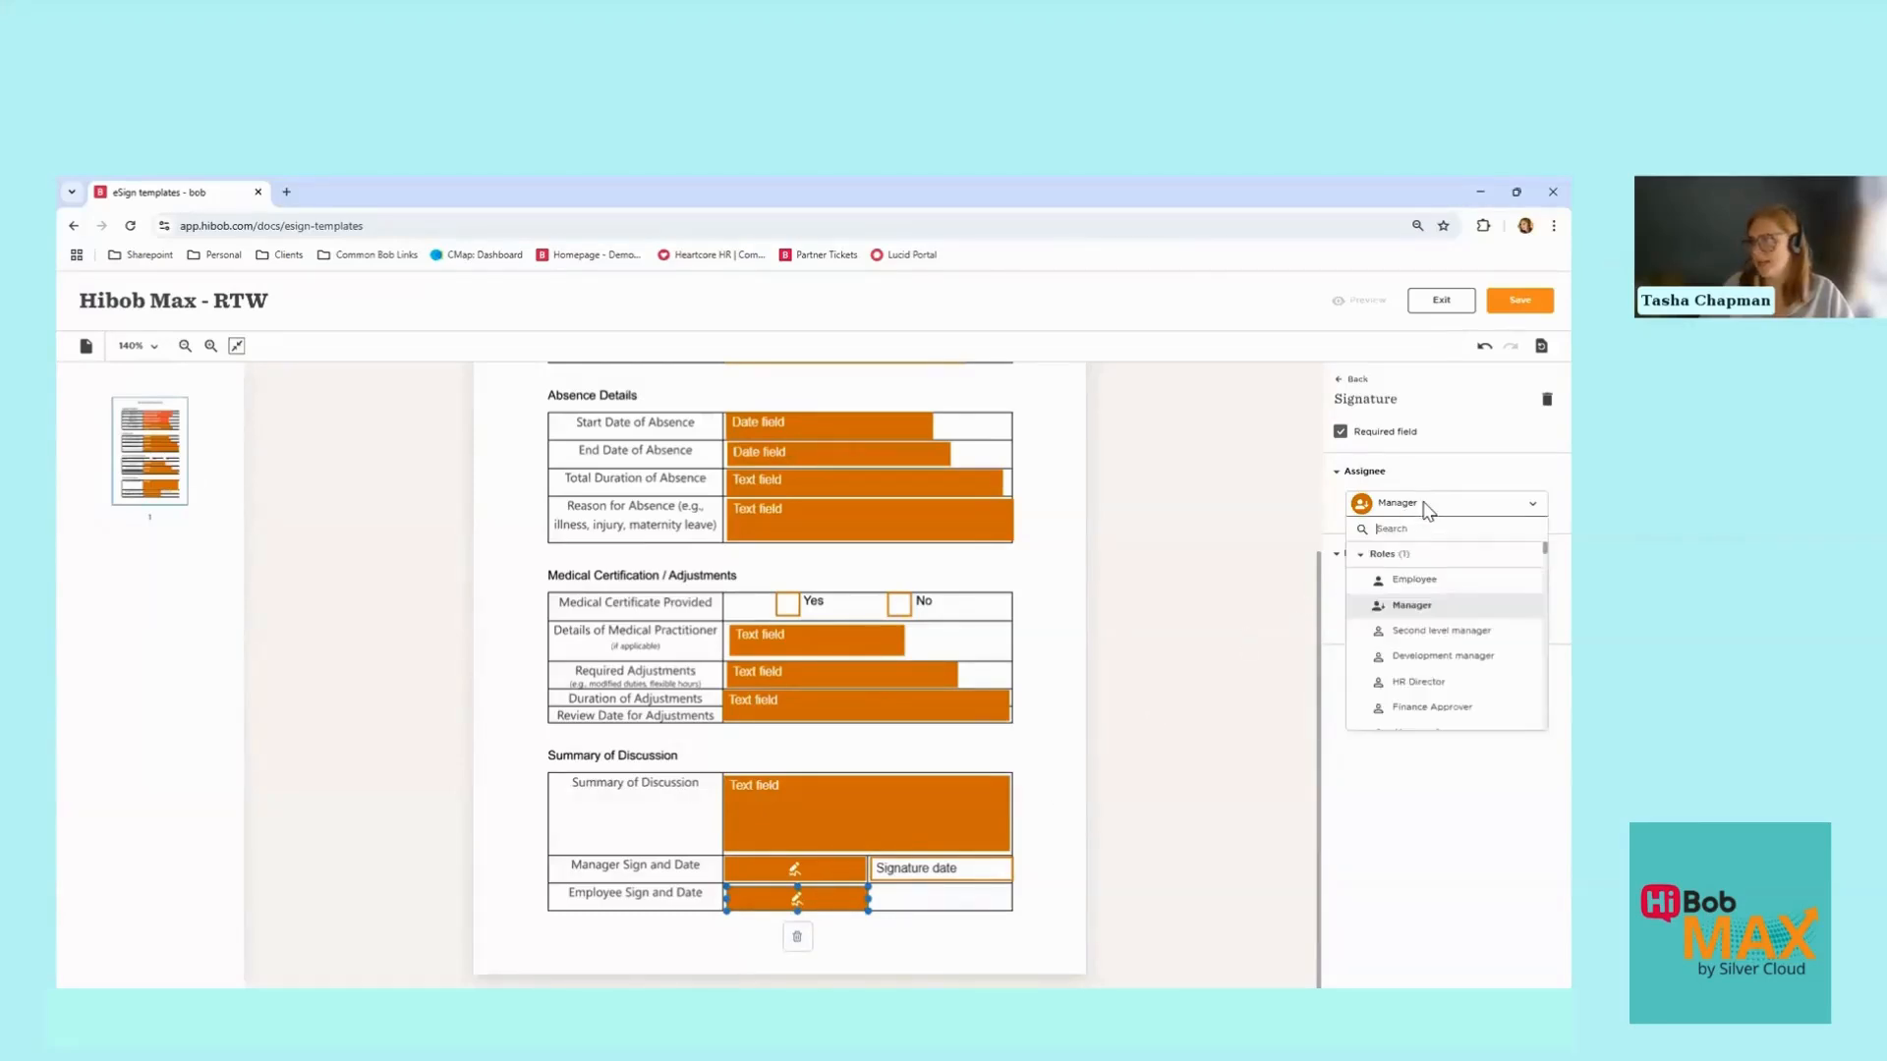
Step: Assign the Employee Sign and Date signature to Employee and place a signature date beside it
{"action": "left_click", "coordinate": [1415, 580]}
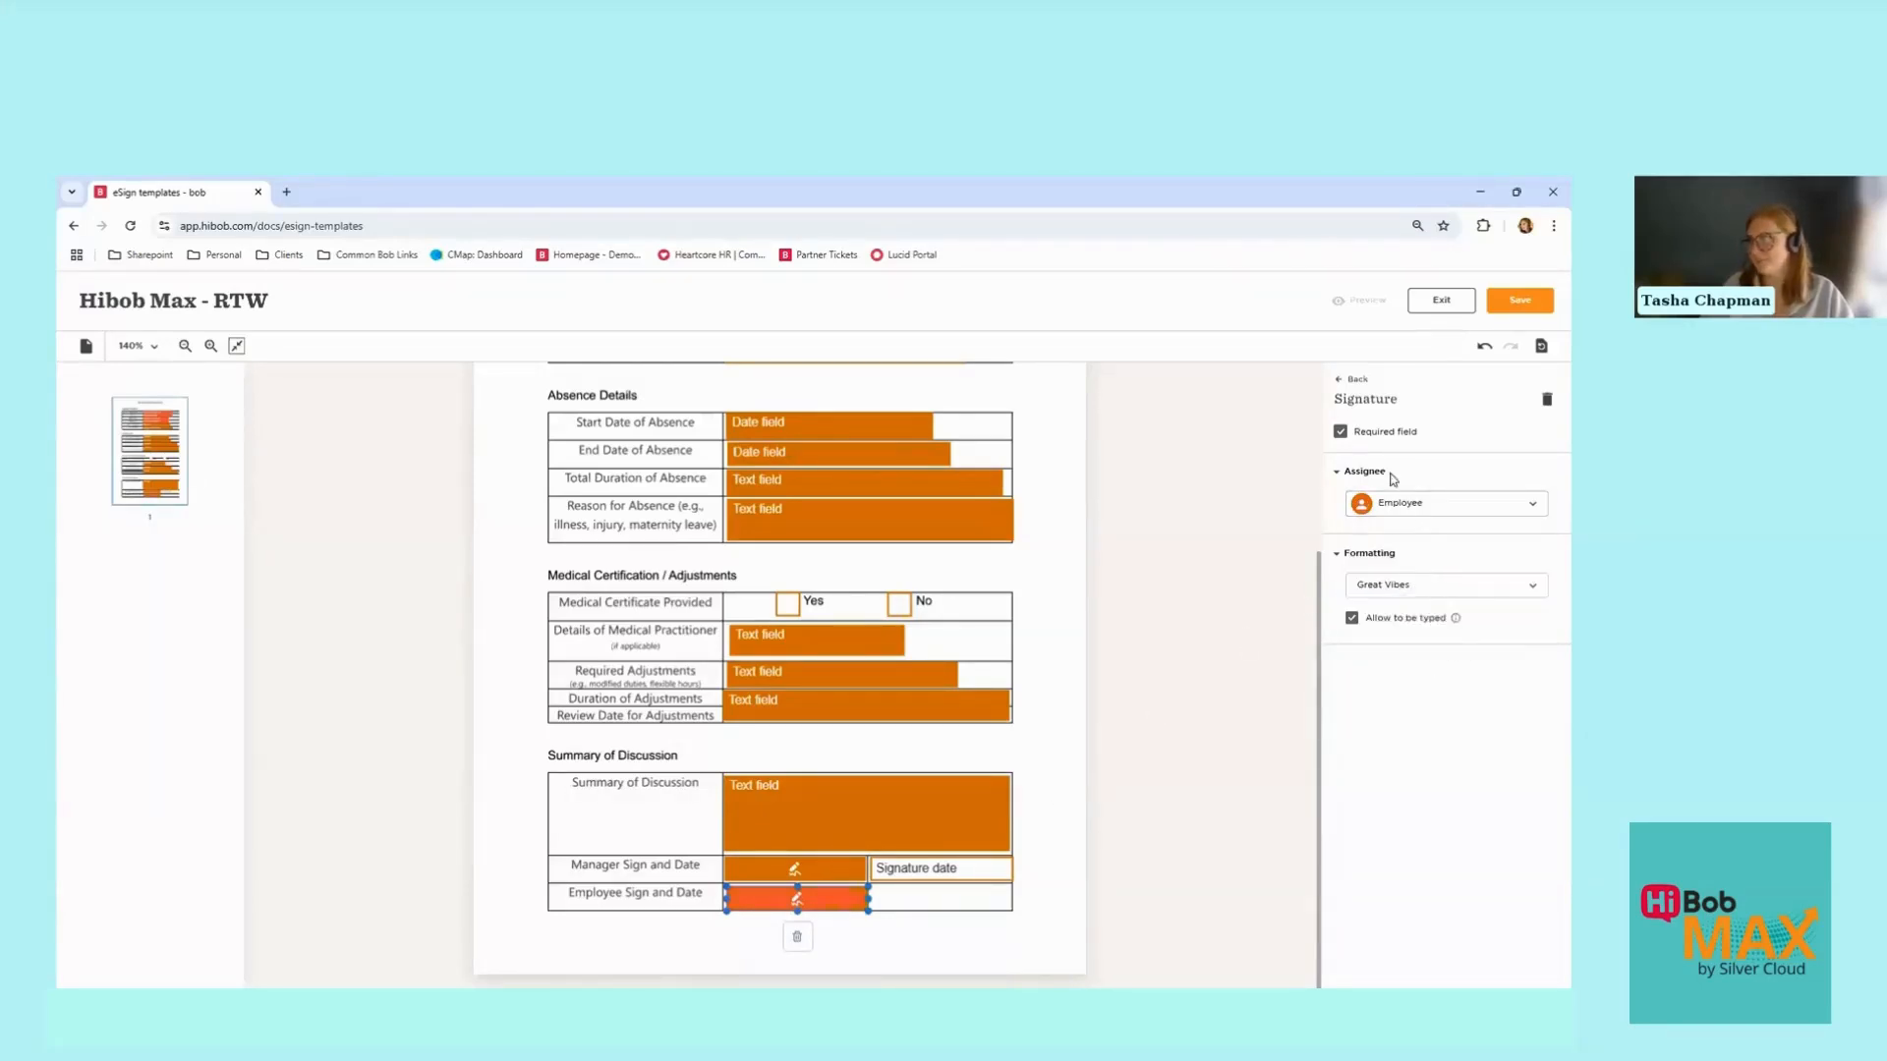
{"action": "left_click", "coordinate": [1358, 379]}
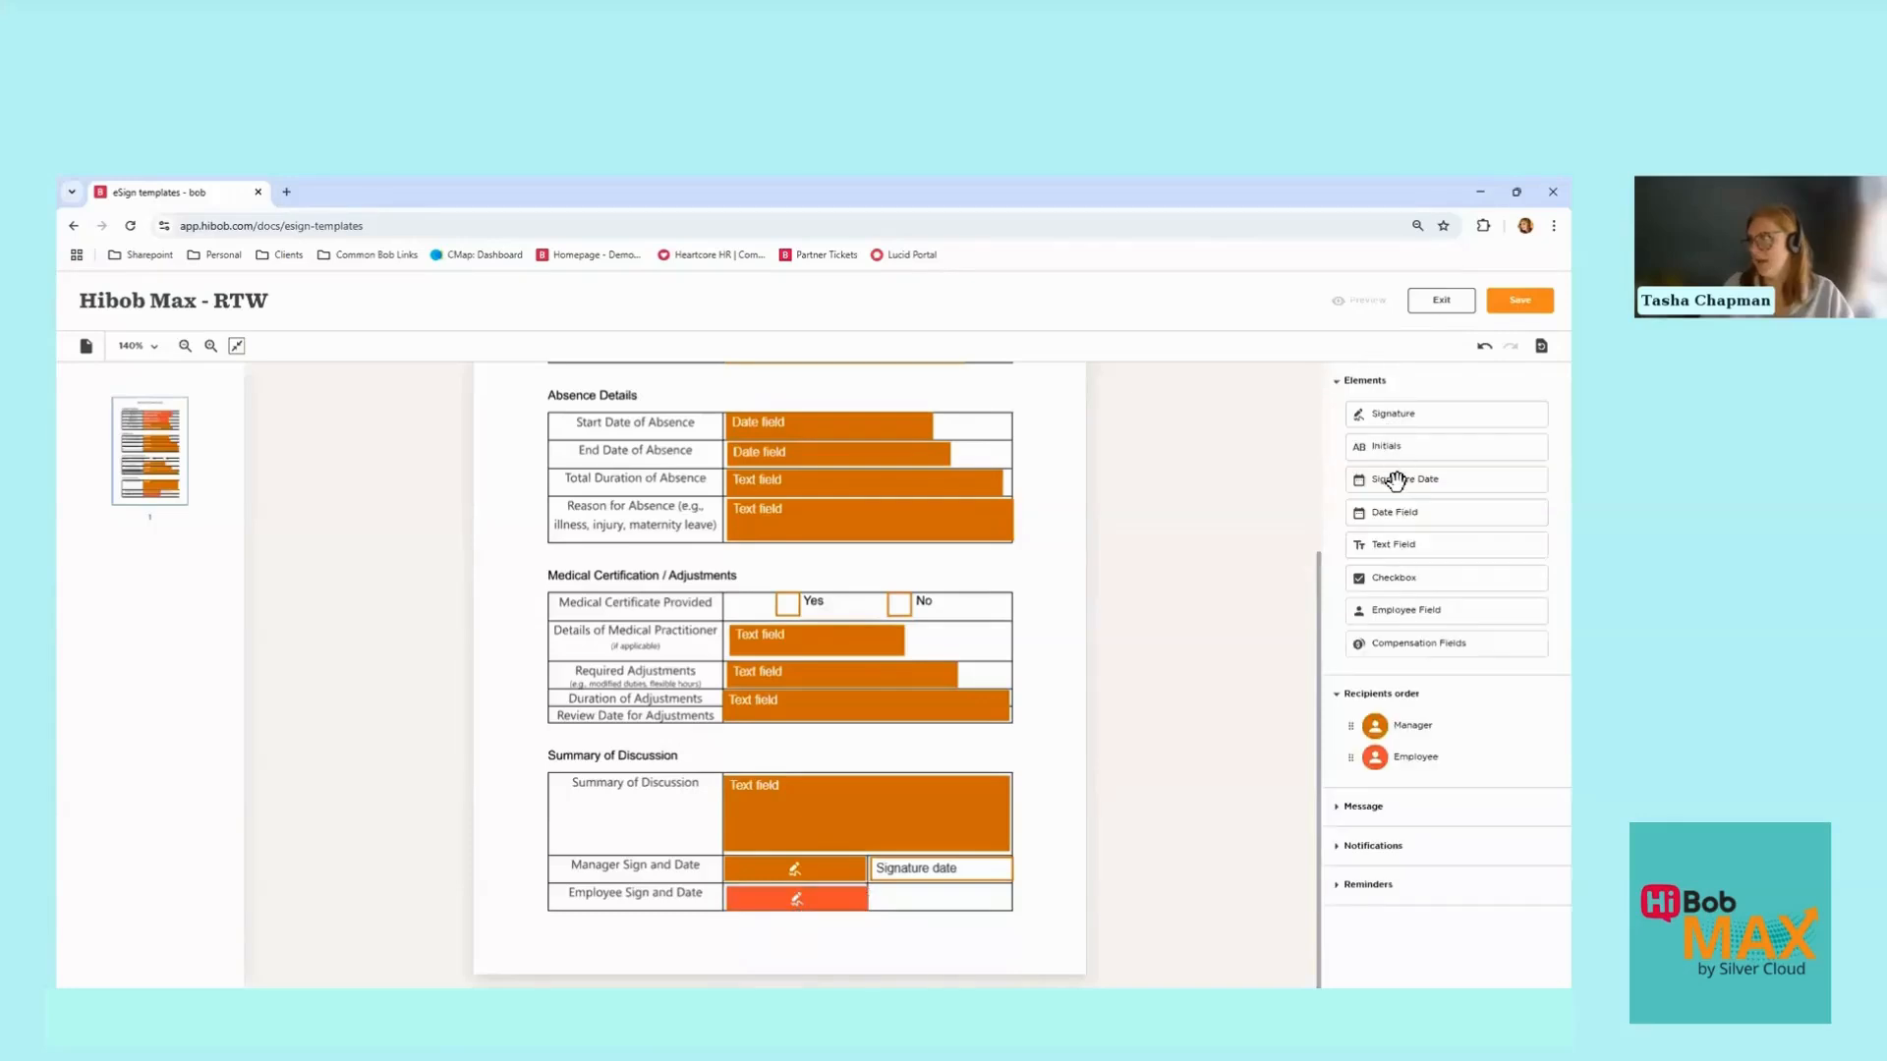
{"action": "mouse_move", "coordinate": [1395, 476]}
{"action": "left_mouse_down"}
{"action": "mouse_move", "coordinate": [1030, 765]}
{"action": "mouse_move", "coordinate": [930, 898]}
{"action": "left_mouse_up"}
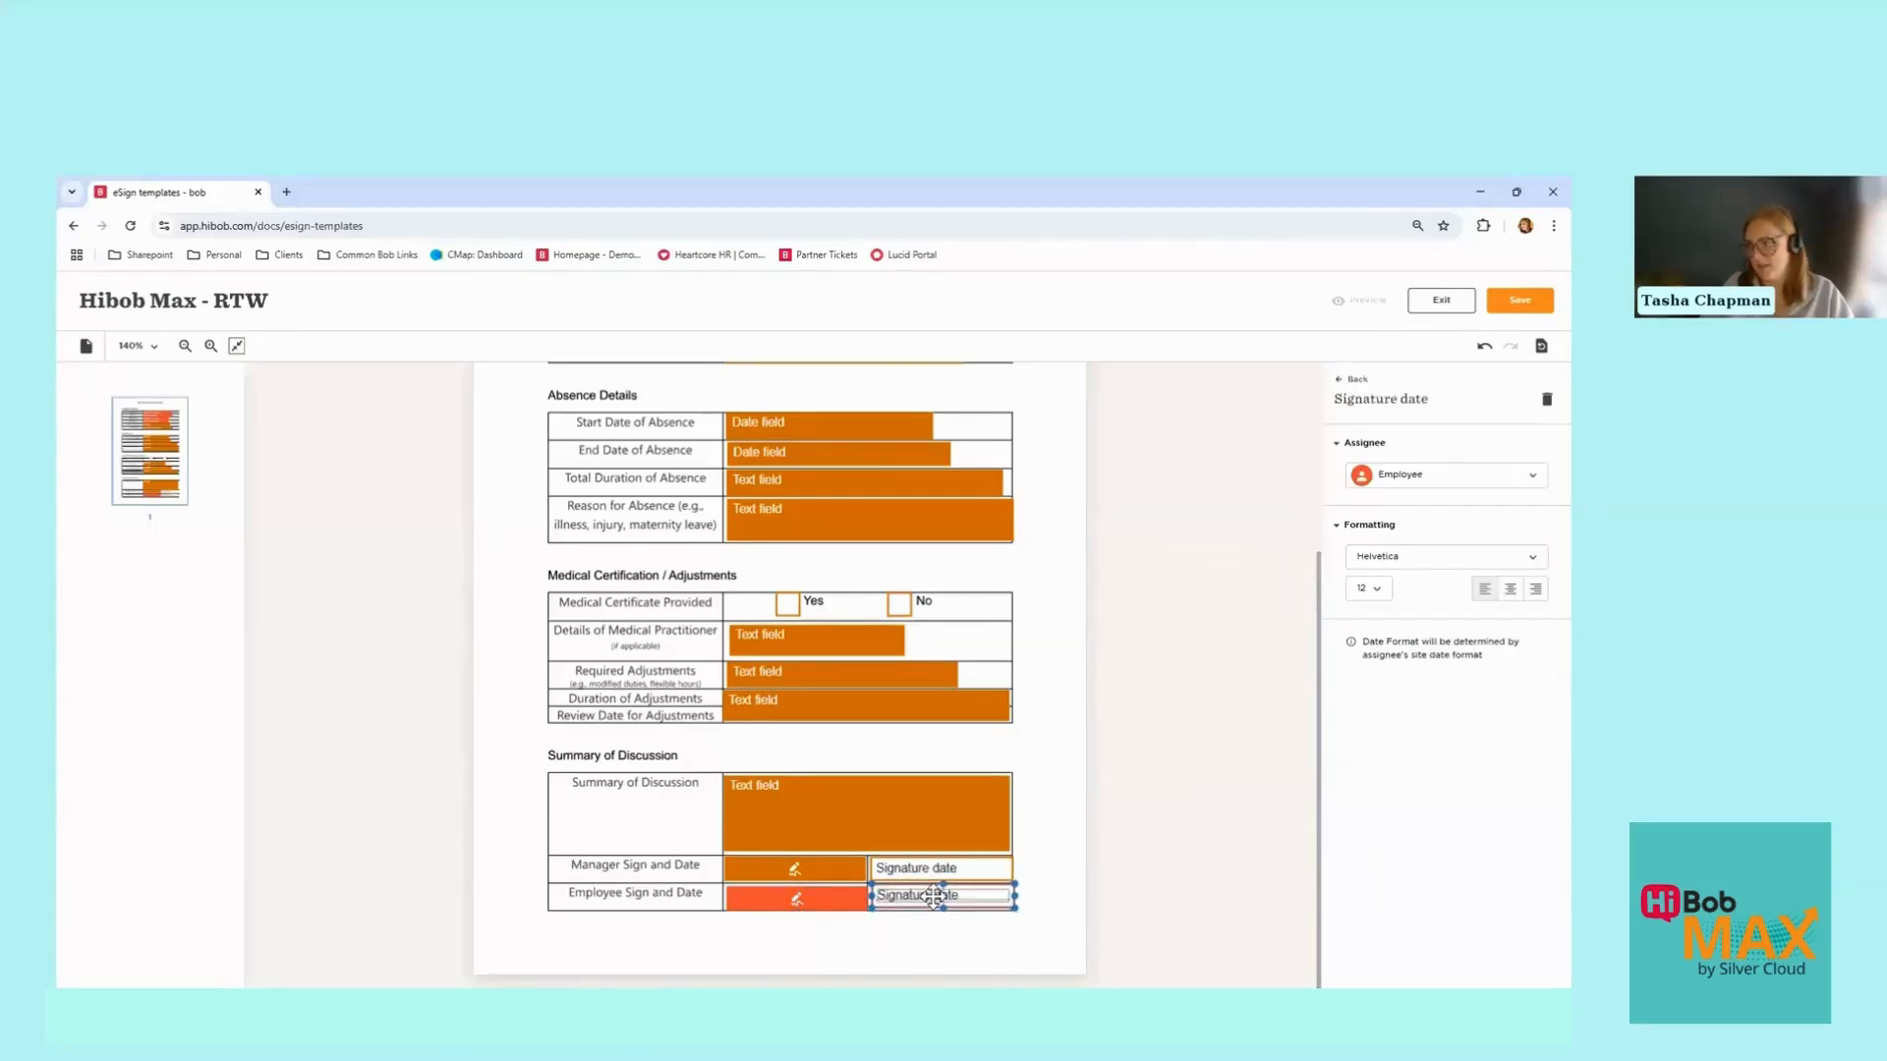
{"action": "left_click", "coordinate": [1028, 896]}
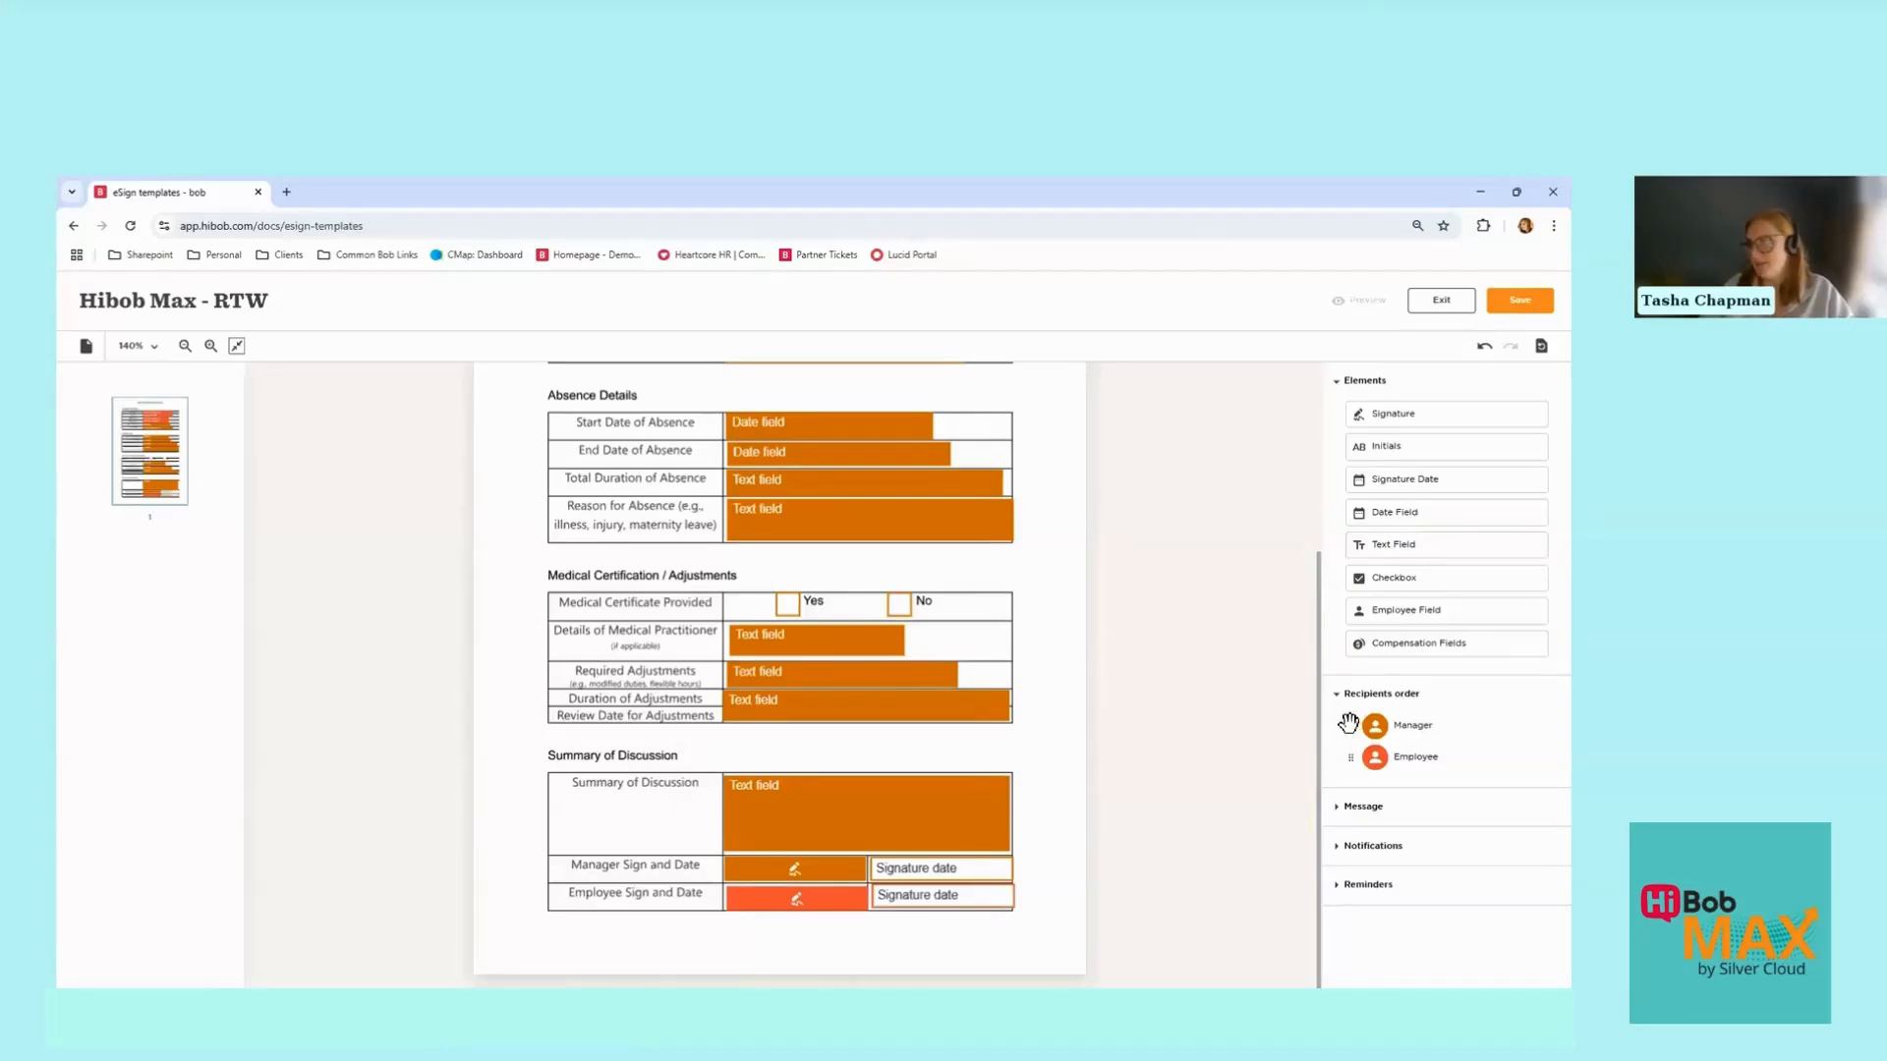
Step: Keep Manager ahead of Employee in the recipients order and expand the Message settings
{"action": "left_click_drag", "start_coordinate": [1351, 725], "coordinate": [1356, 760]}
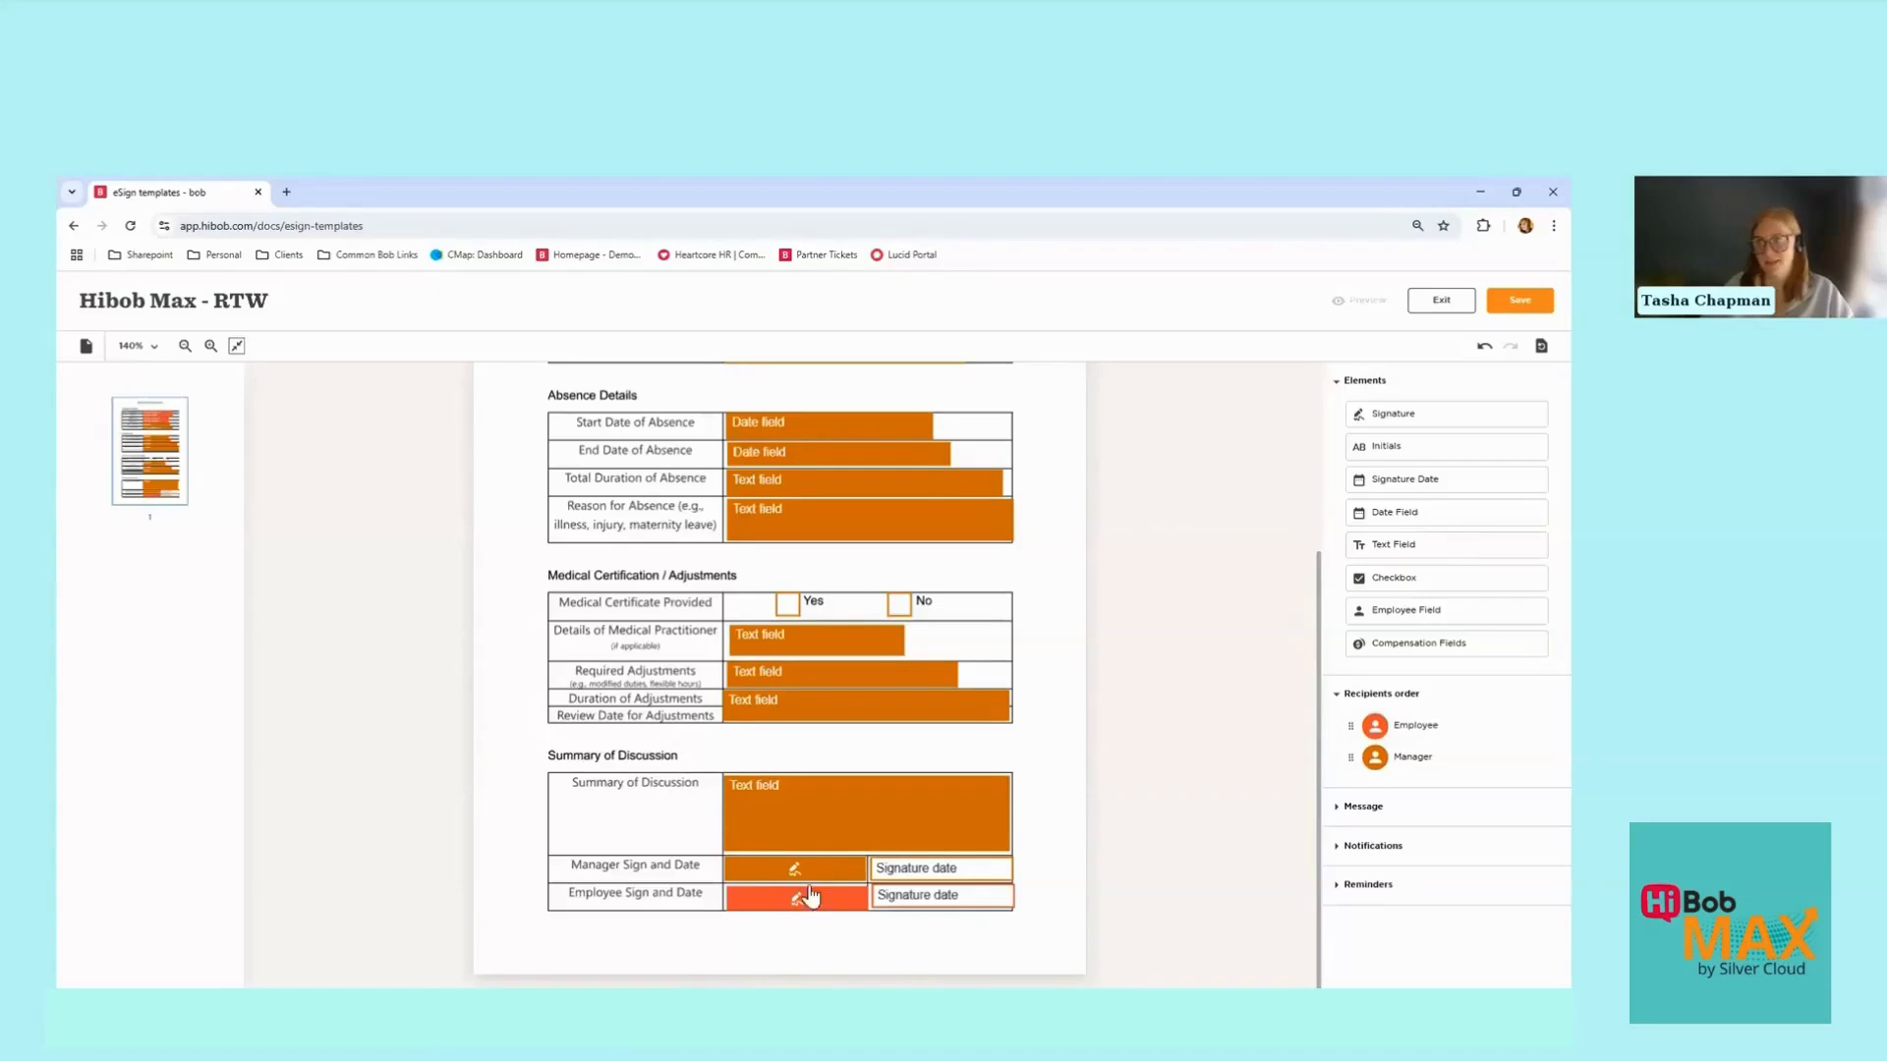
{"action": "scroll", "coordinate": [792, 497], "scroll_direction": "up", "scroll_amount": 3}
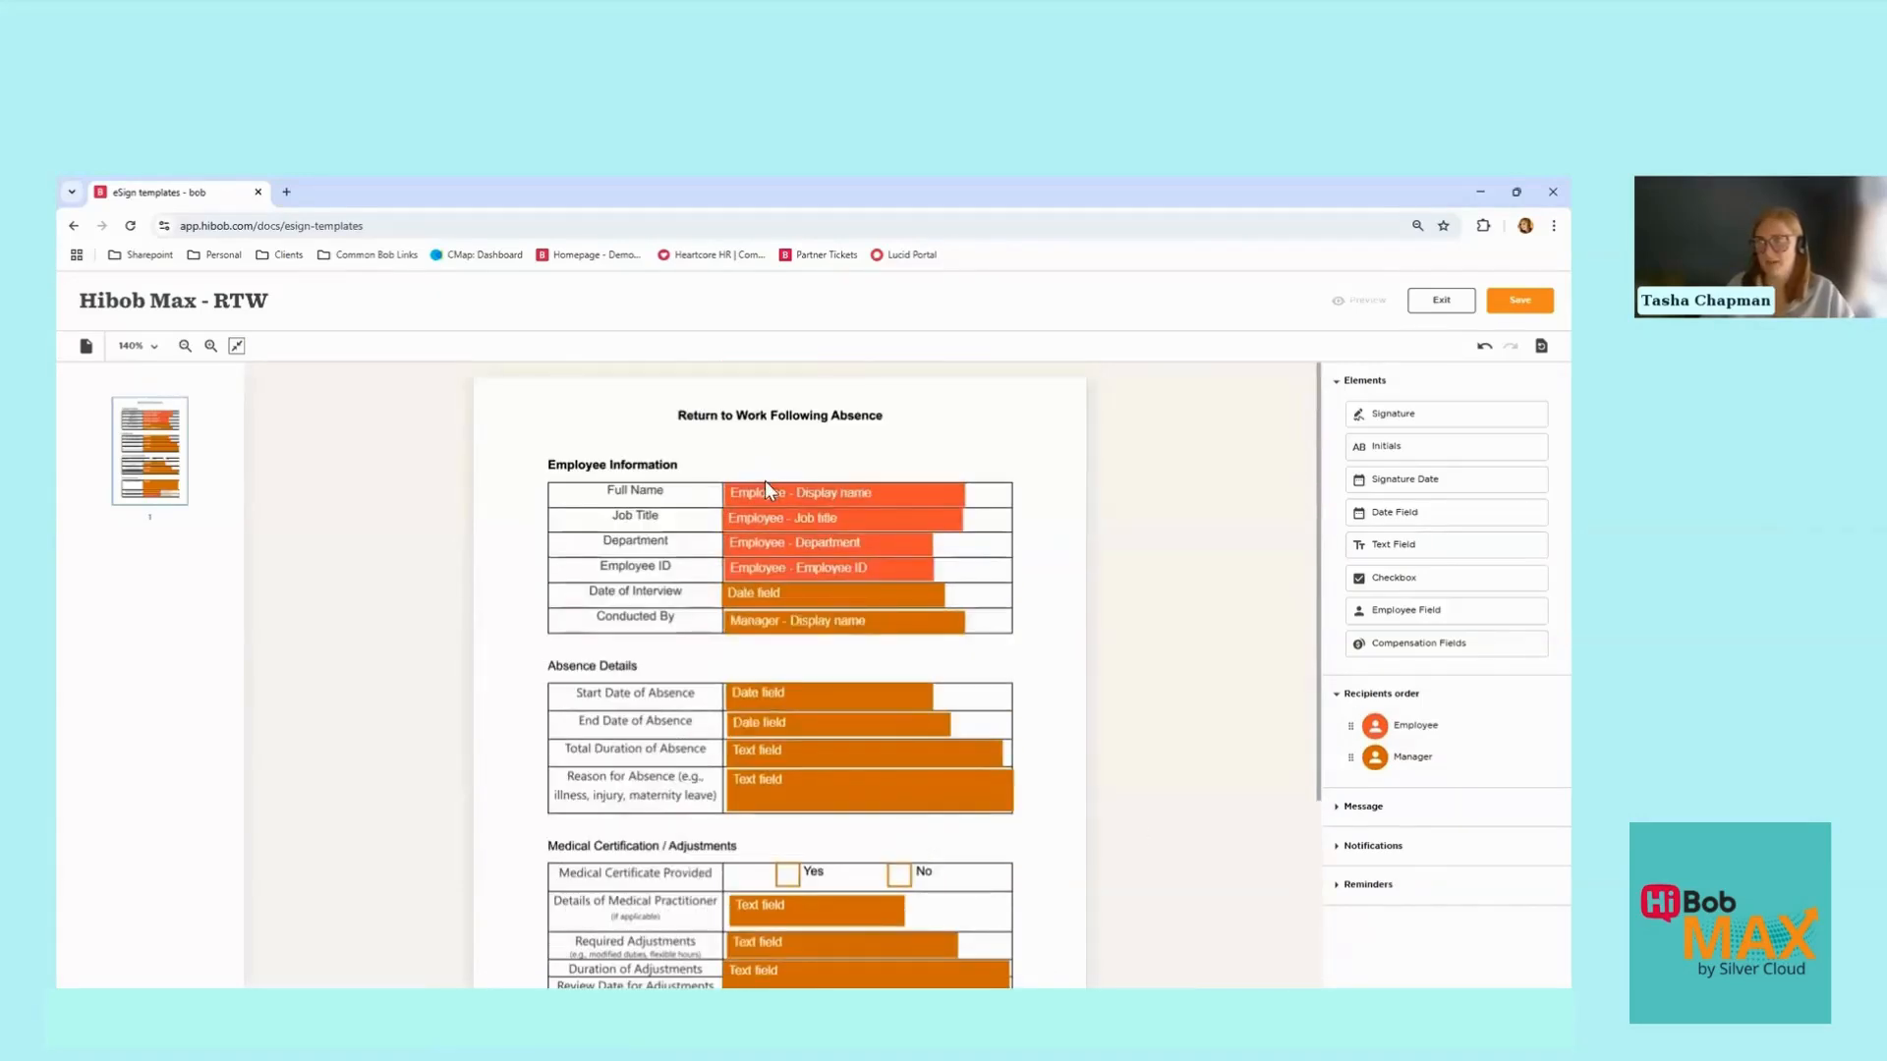
{"action": "scroll", "coordinate": [842, 652], "scroll_direction": "down", "scroll_amount": 3}
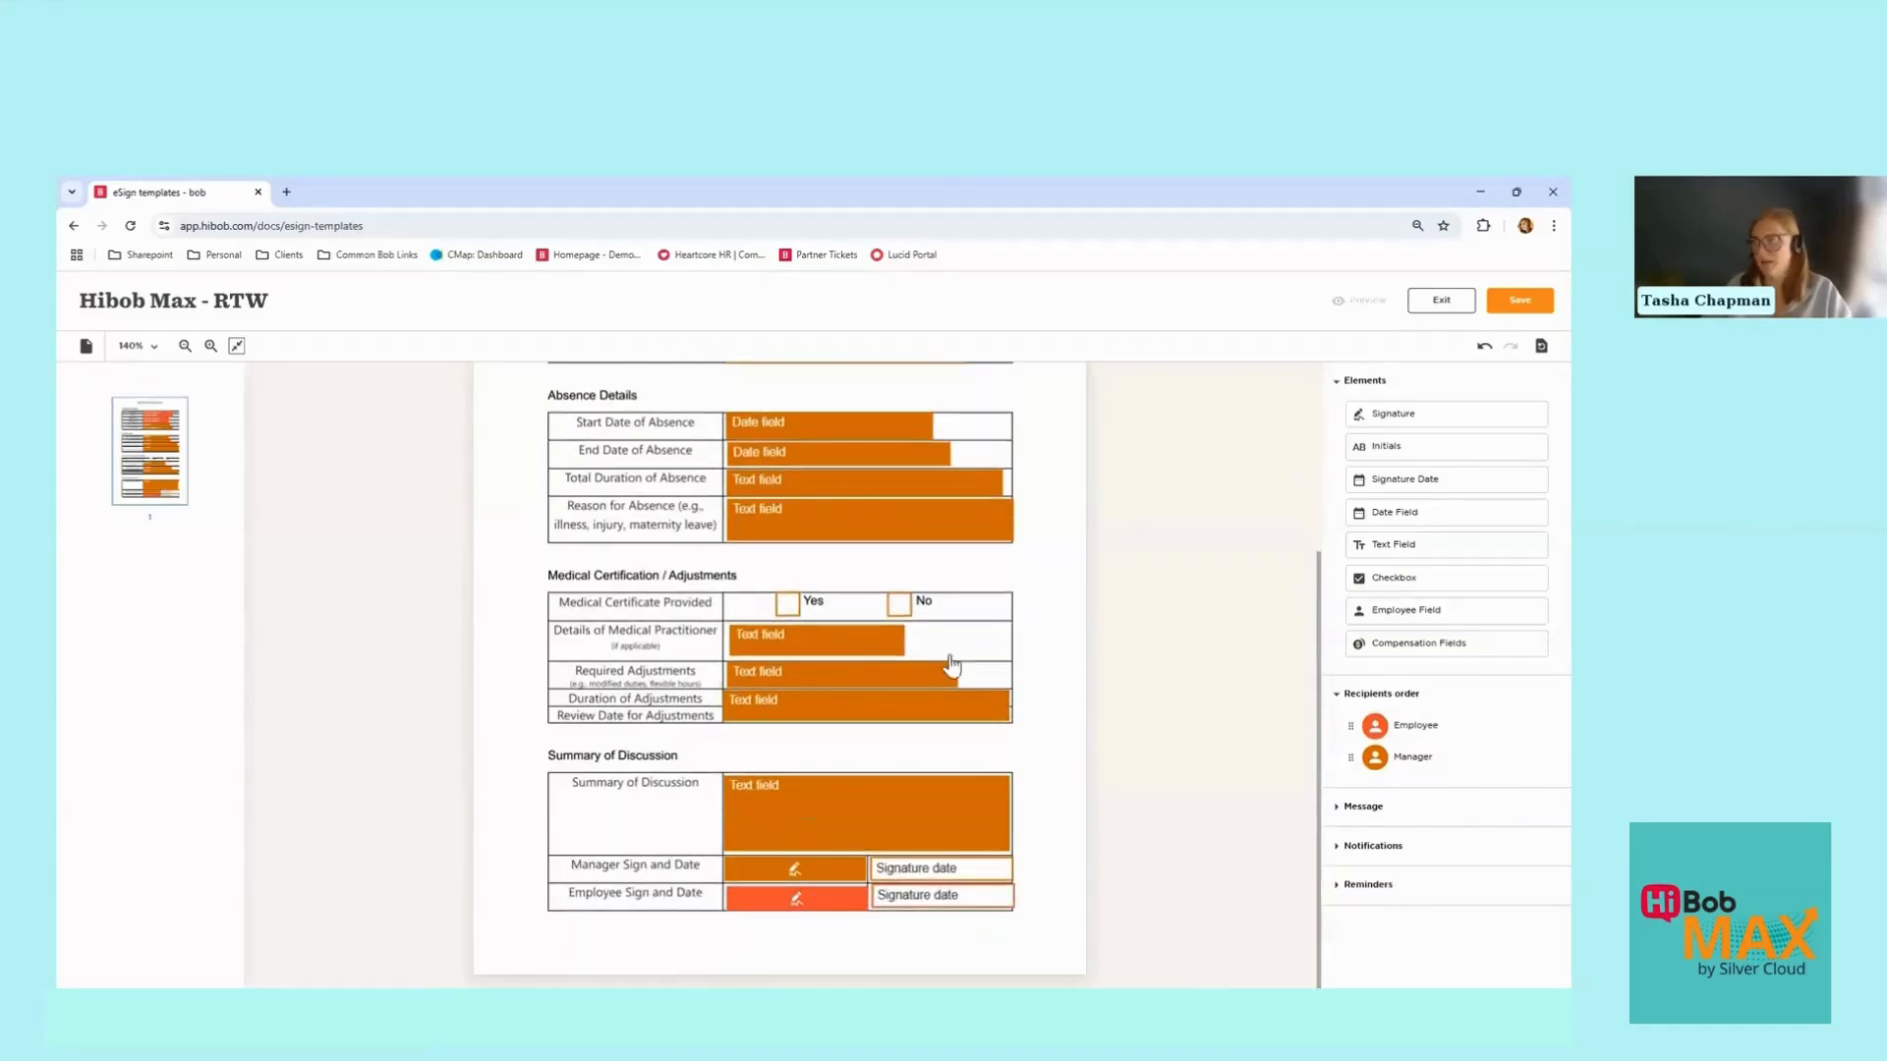
{"action": "left_click_drag", "start_coordinate": [1348, 759], "coordinate": [1355, 717]}
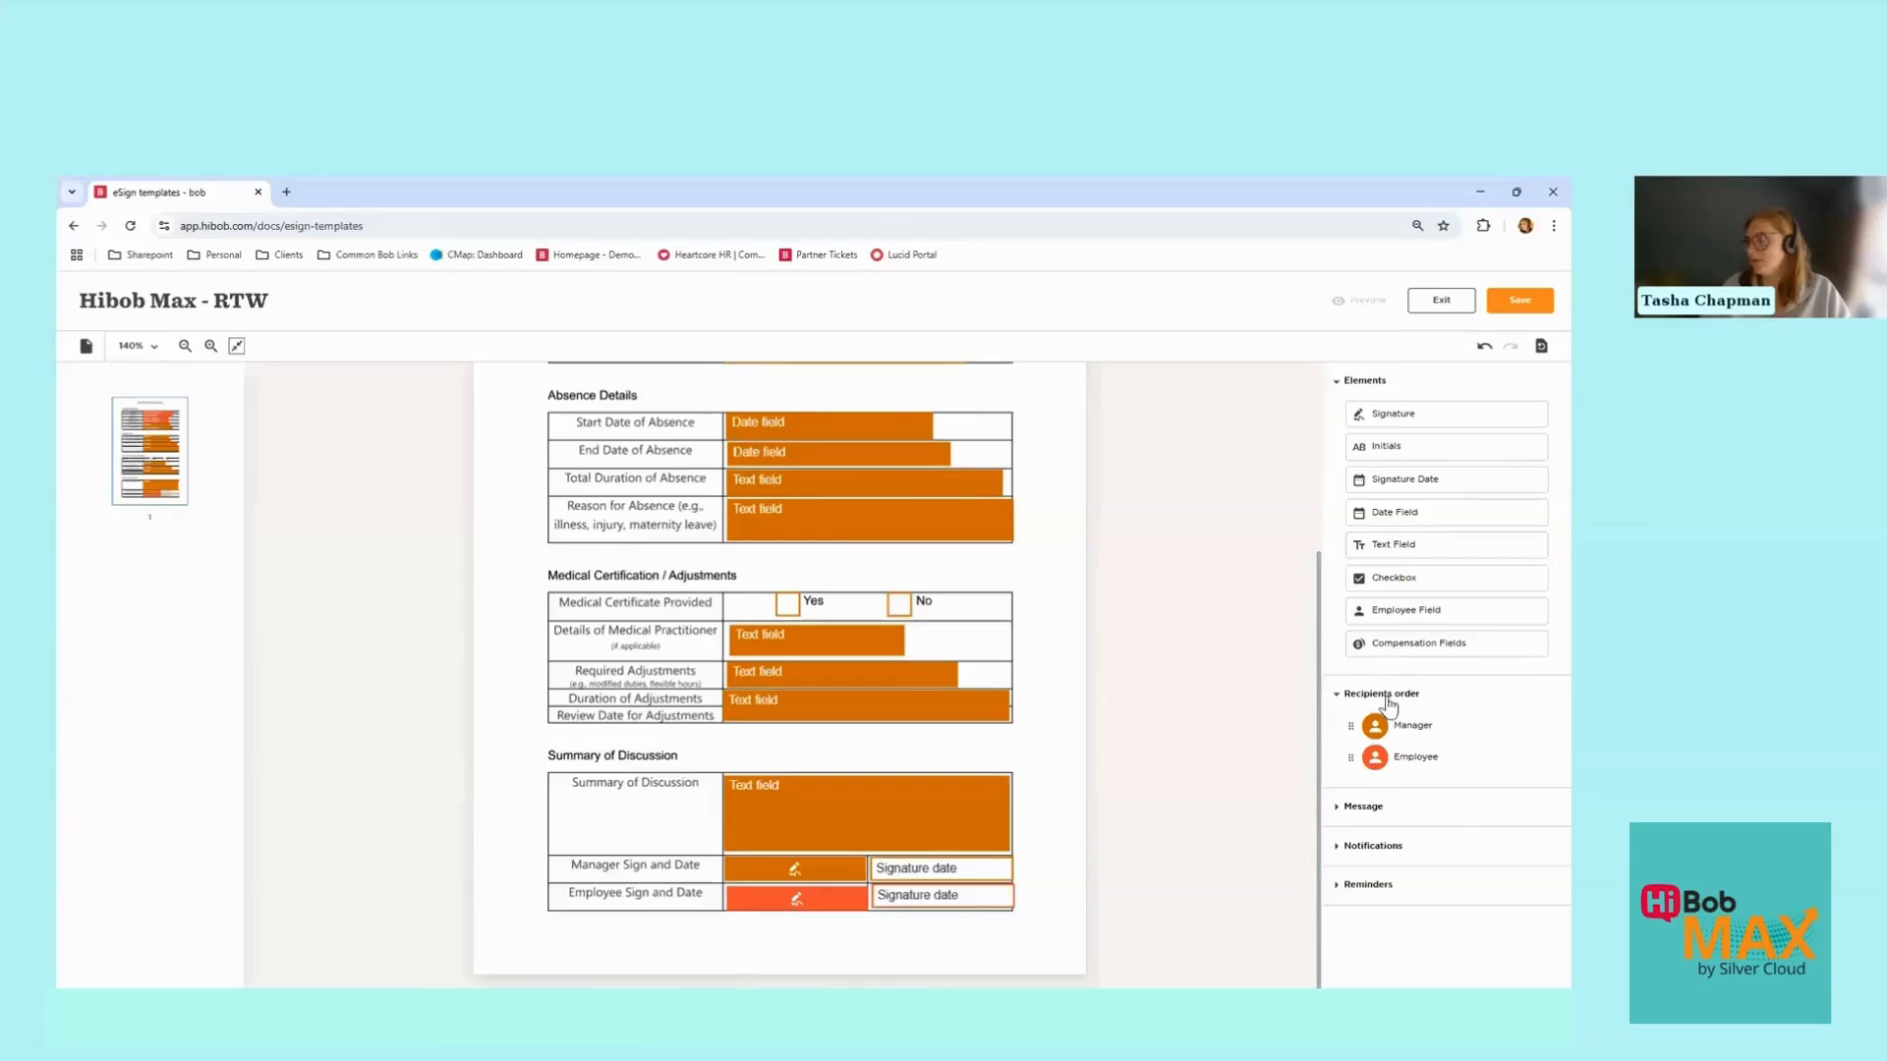
{"action": "left_click", "coordinate": [1335, 808]}
{"action": "scroll", "coordinate": [1333, 813], "scroll_direction": "down", "scroll_amount": 2}
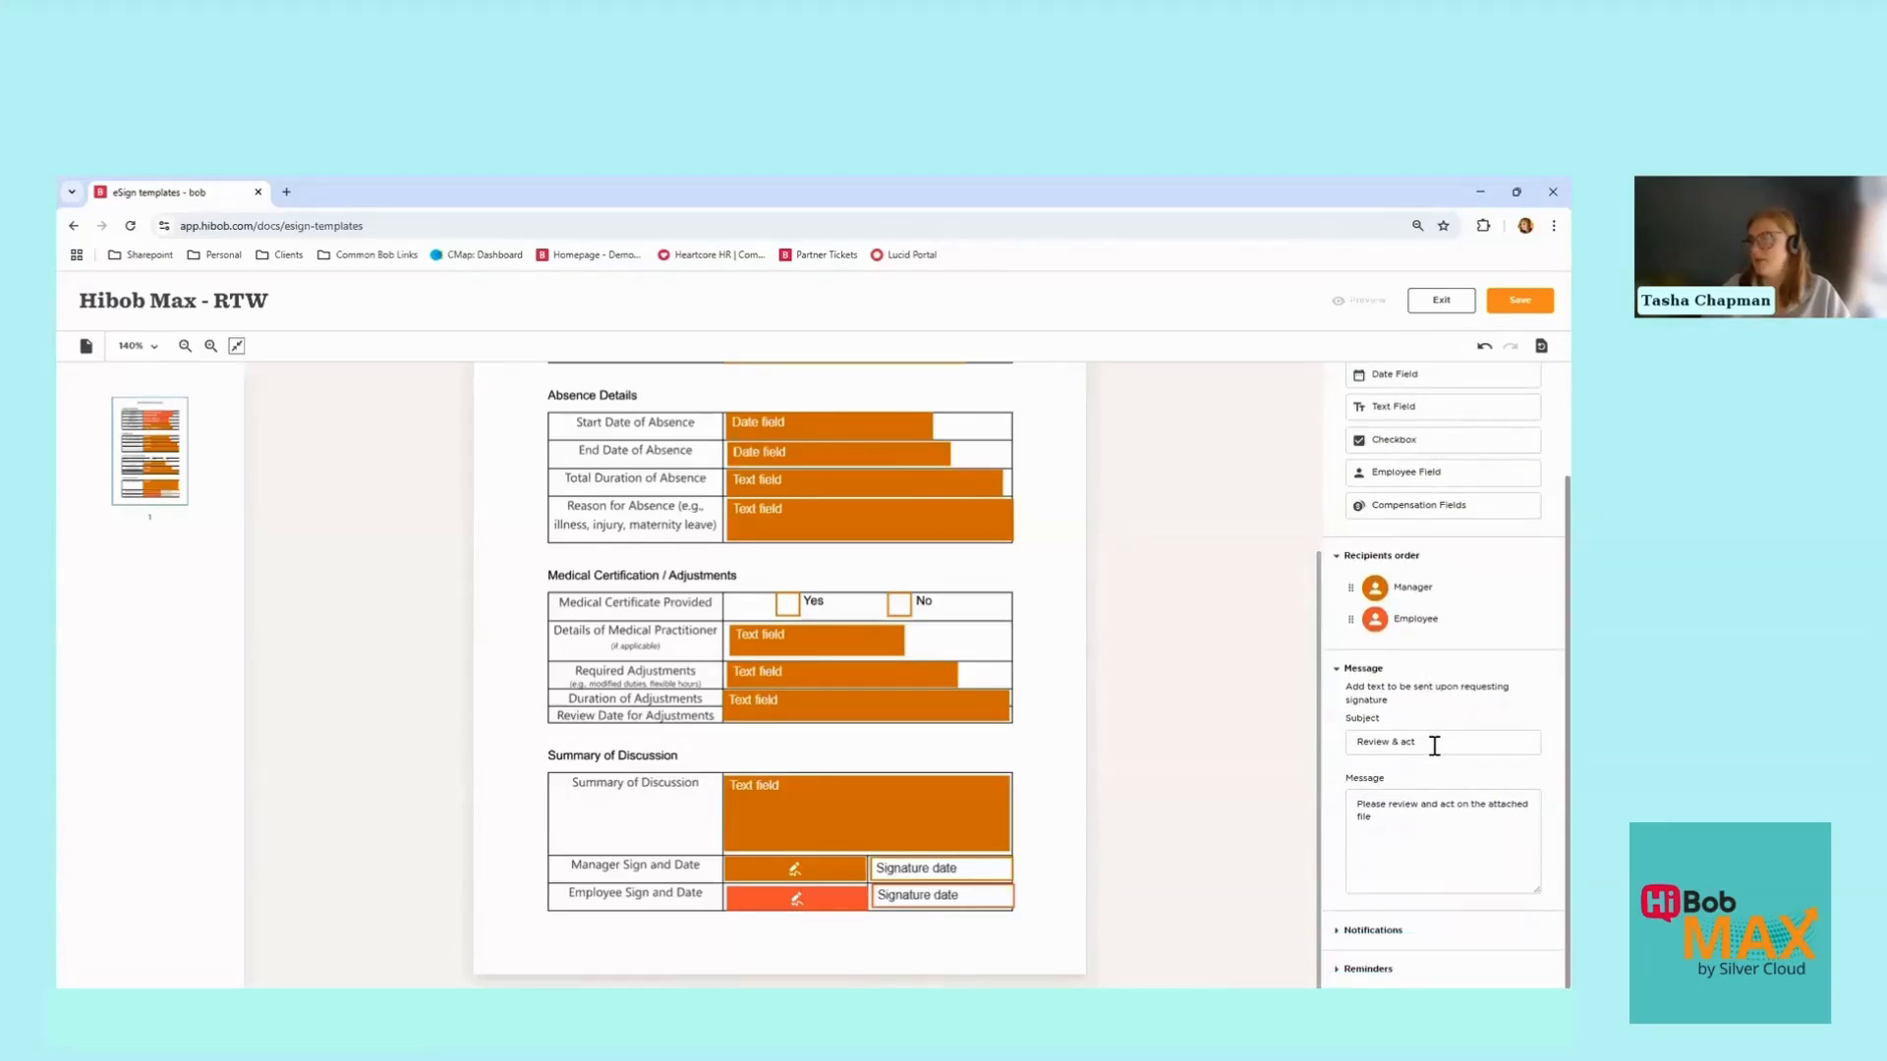
Step: Change the subject to 'Please complete your employee's Return to Work Form'
{"action": "left_click", "coordinate": [1434, 746]}
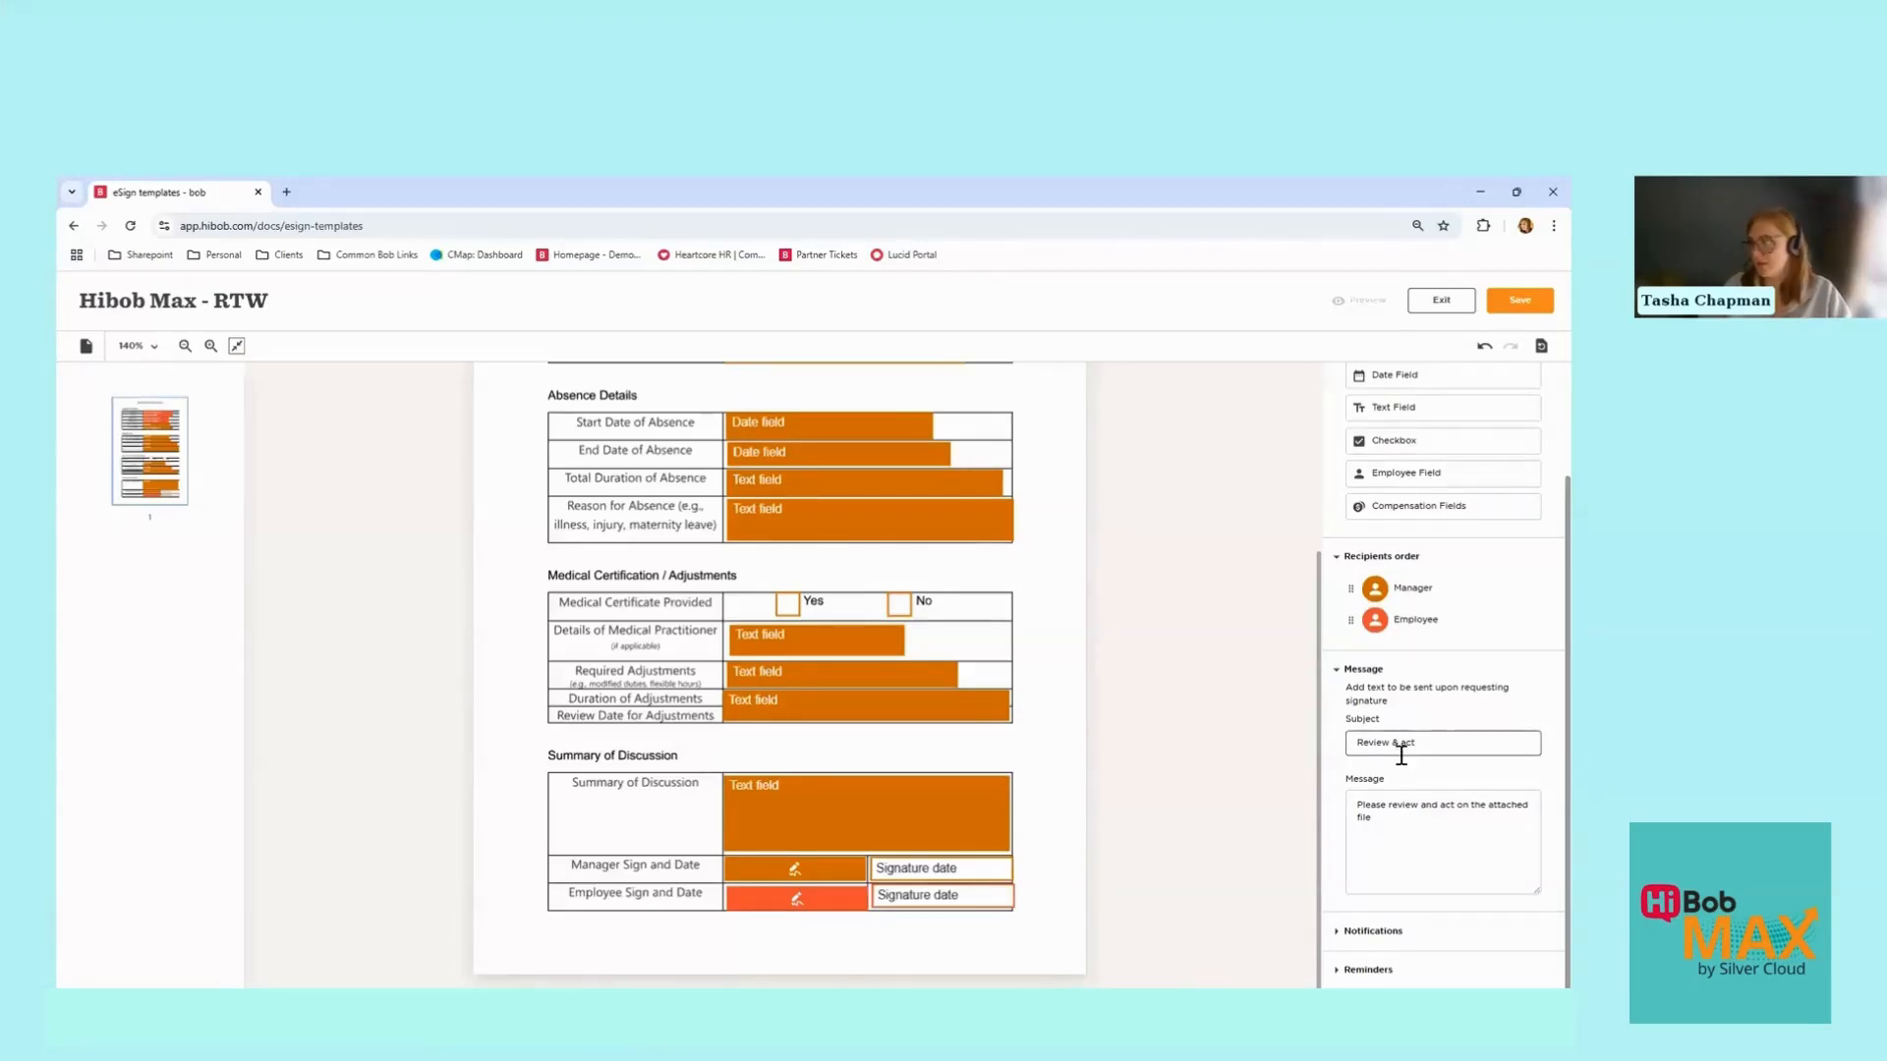
{"action": "left_click_drag", "start_coordinate": [1413, 749], "coordinate": [1355, 758]}
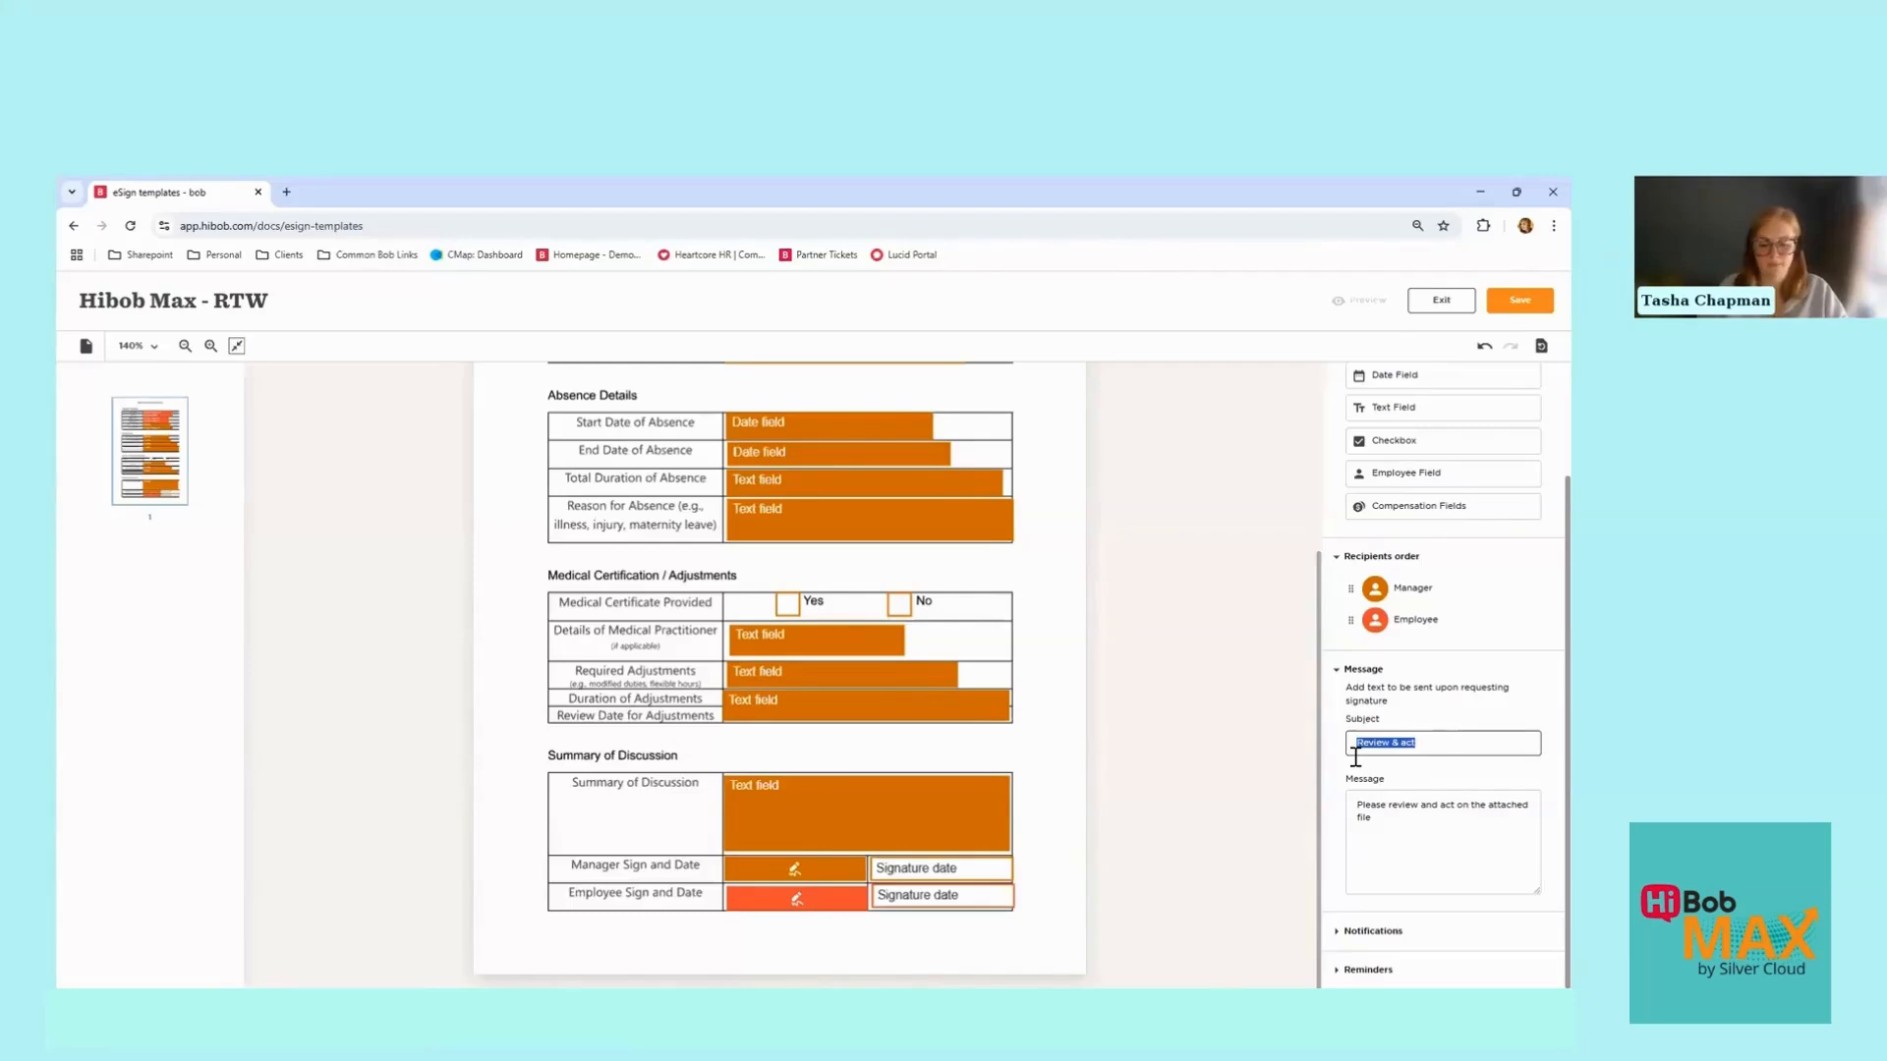
{"action": "type", "text": "Please complete your e"}
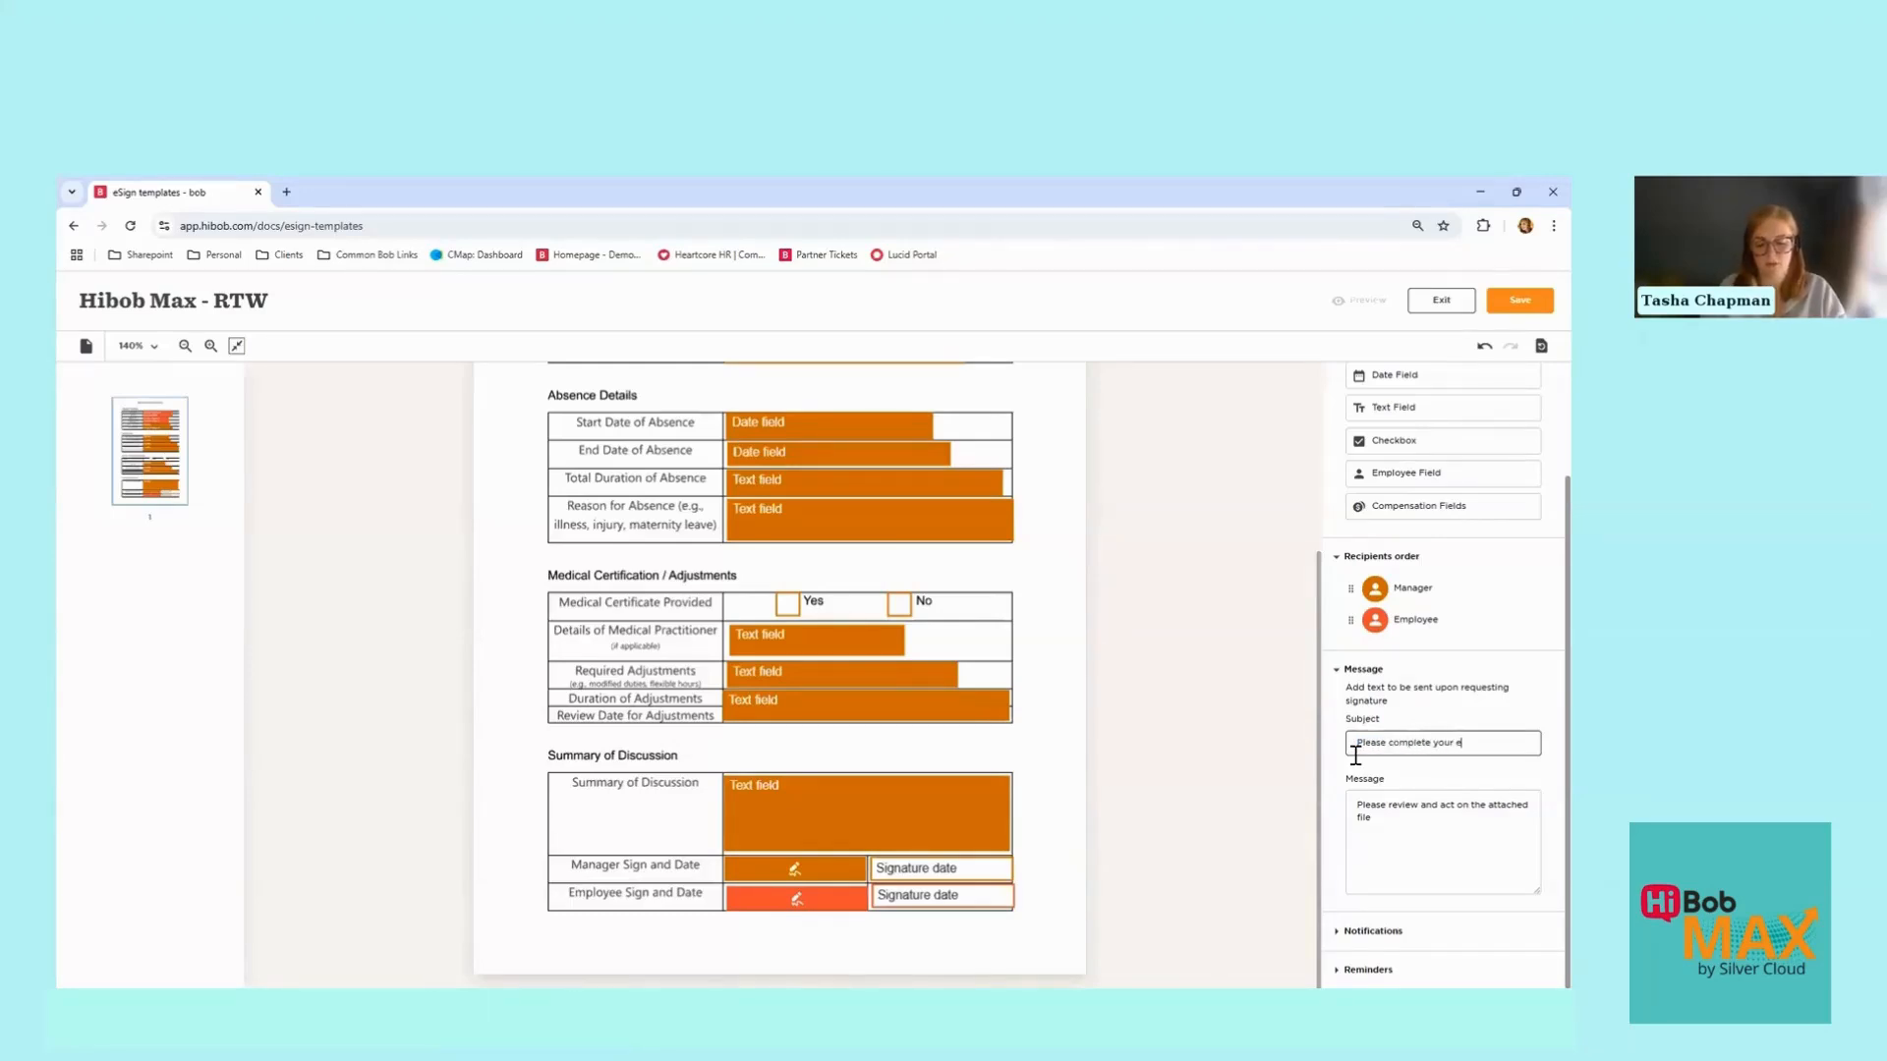
{"action": "type", "text": "mployee"}
{"action": "type", "text": "'s Return to Work F"}
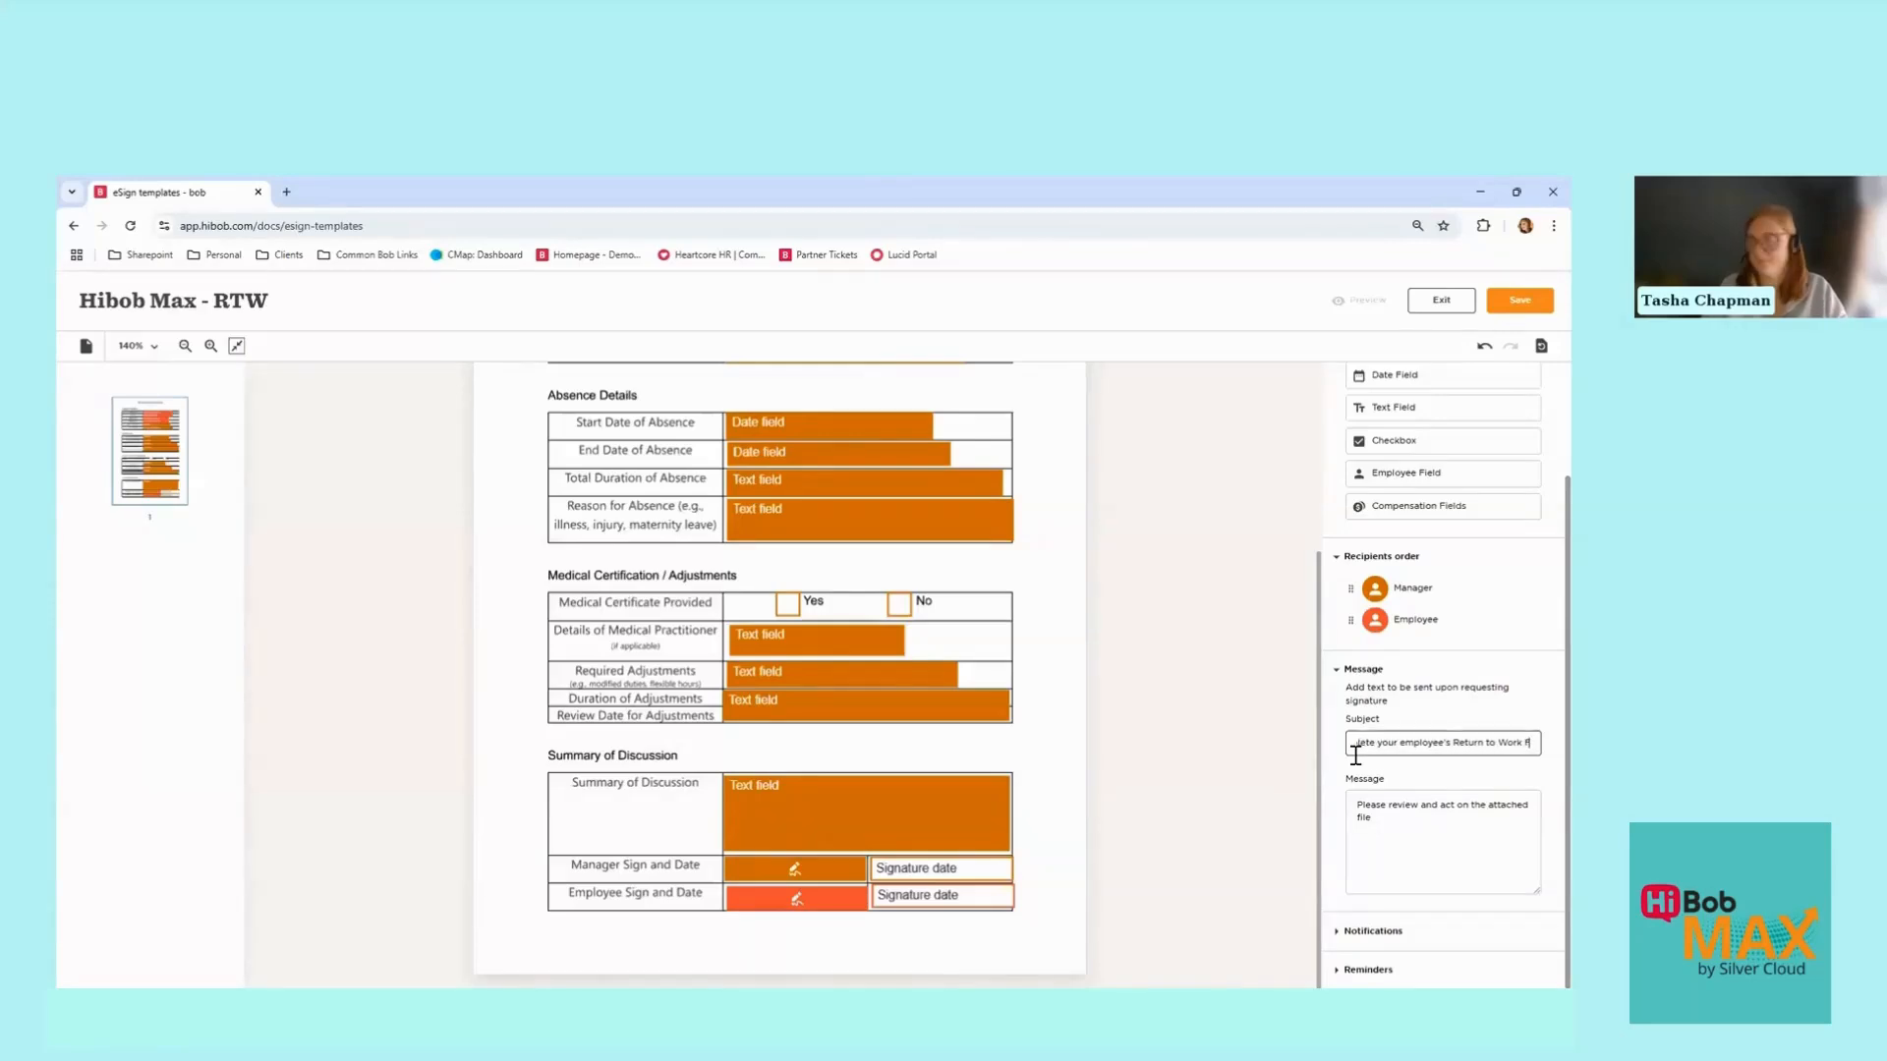
{"action": "type", "text": "orm"}
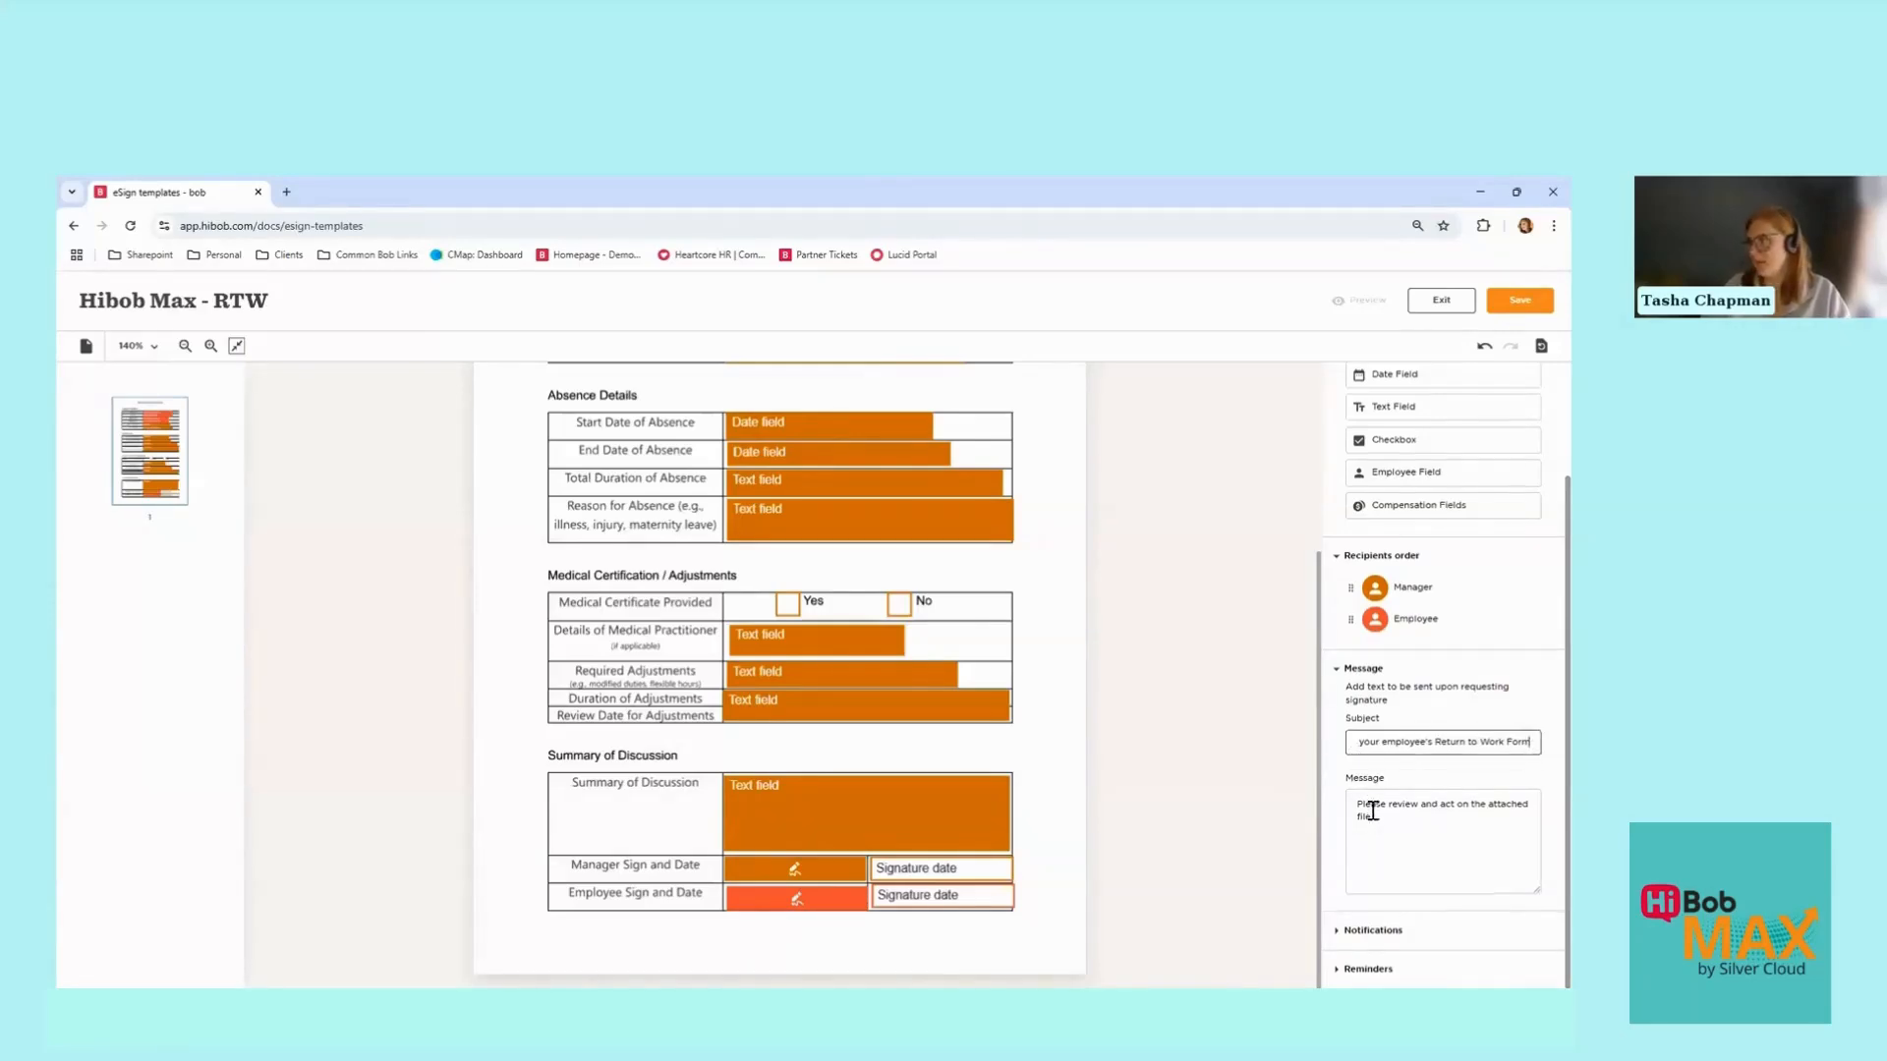
Step: Rewrite the message about being required to complete and sign off a return to work, fixing 'comlete'
{"action": "left_click_drag", "start_coordinate": [1375, 821], "coordinate": [1355, 805]}
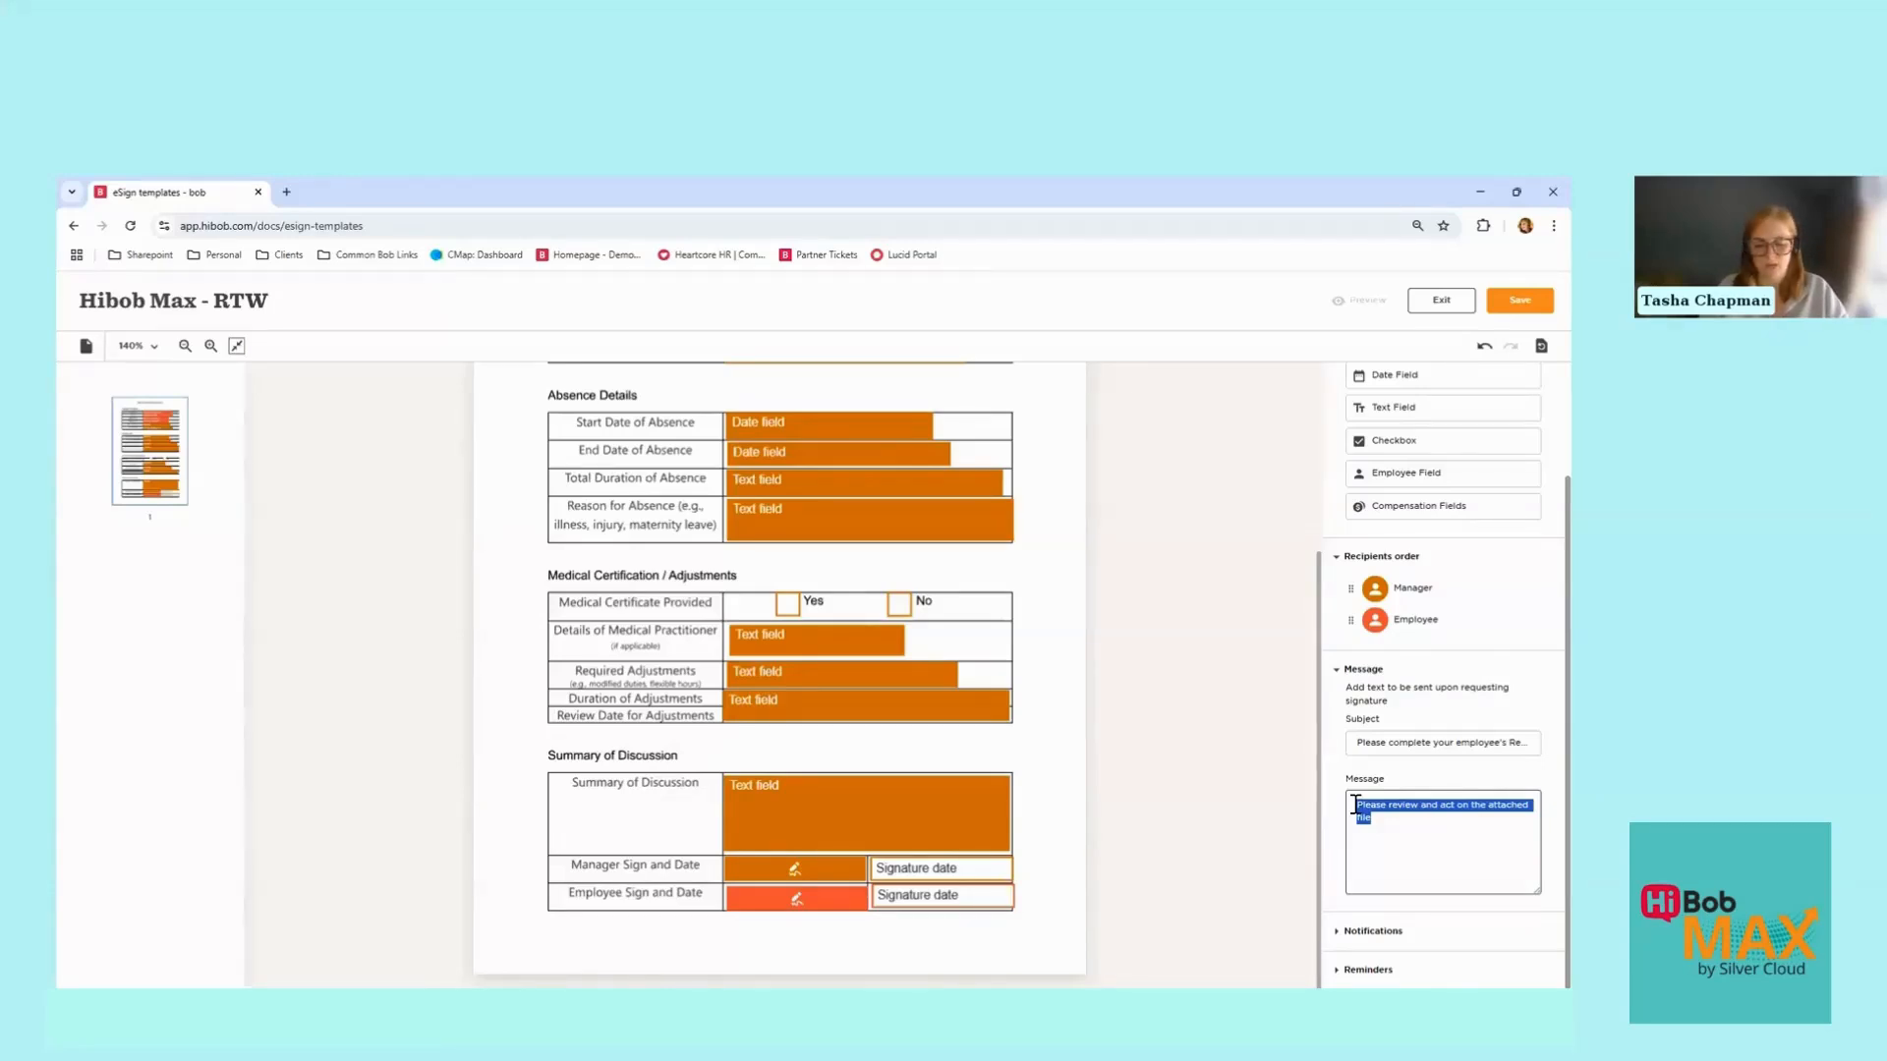
{"action": "type", "text": "You"}
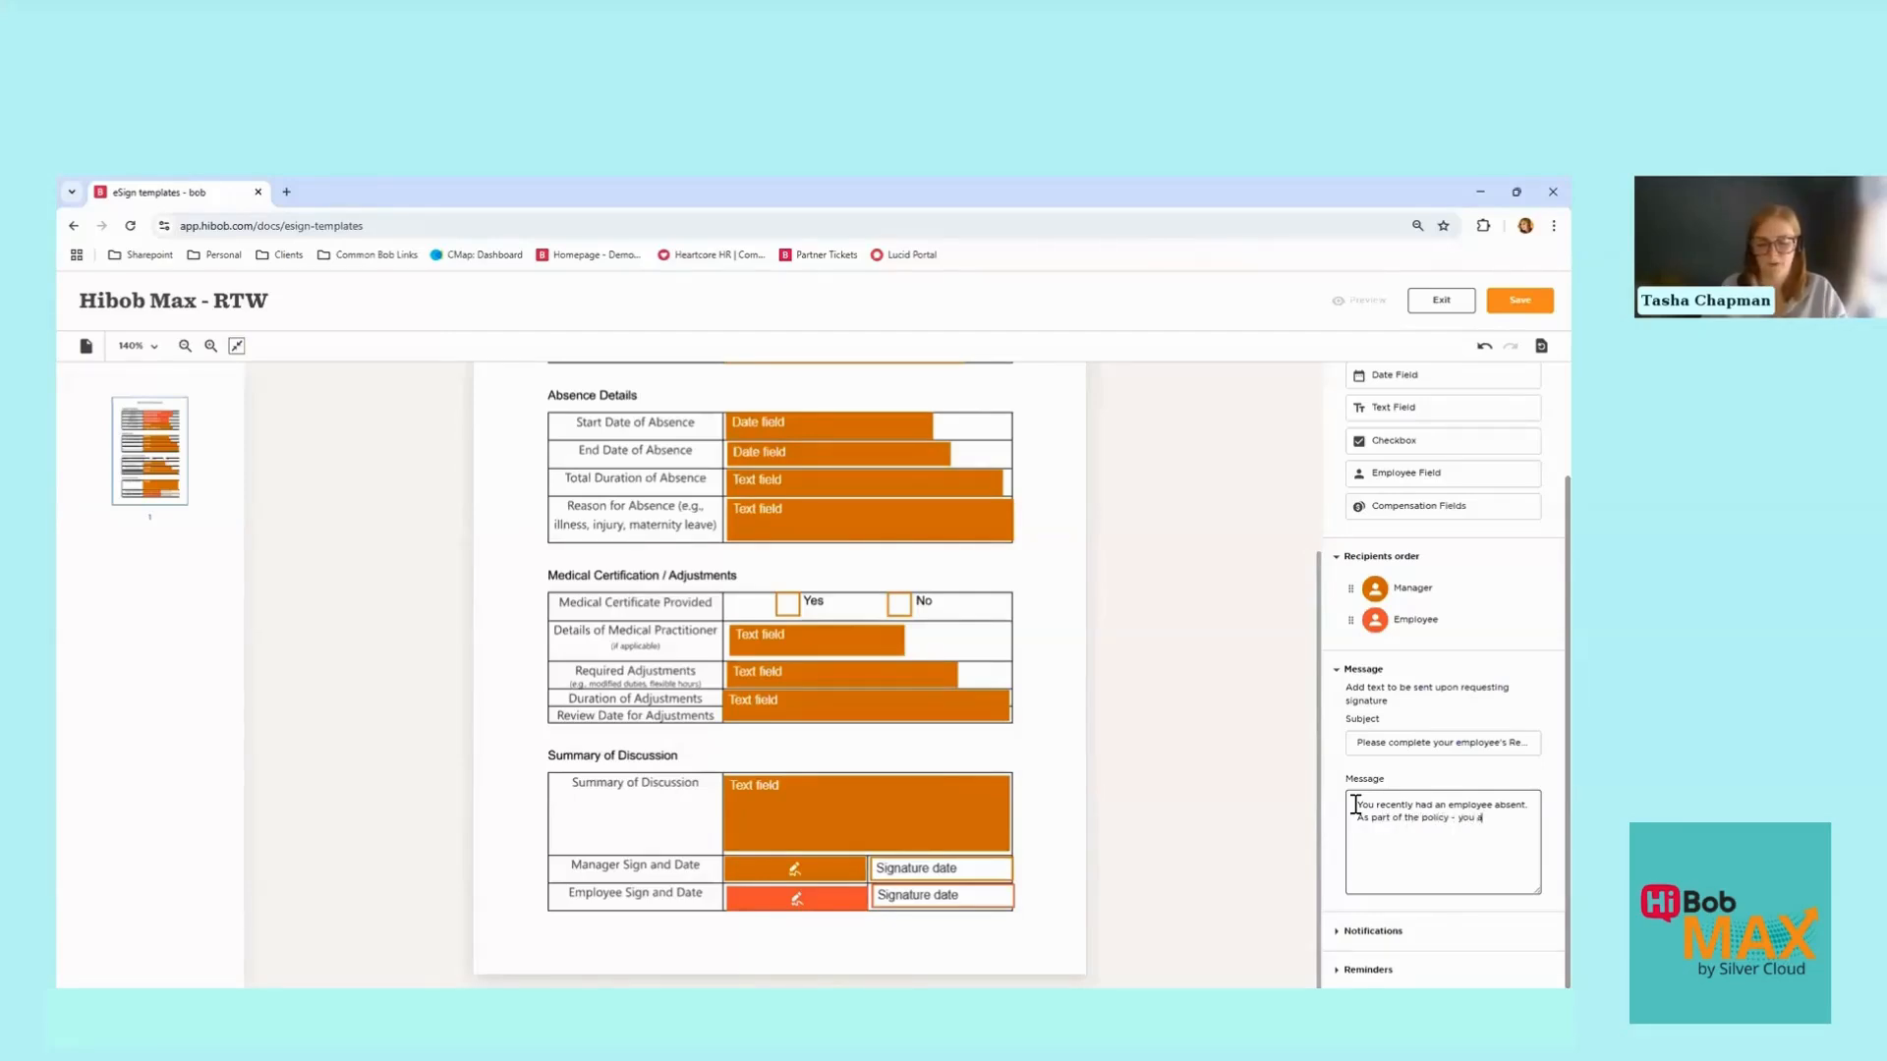
{"action": "type", "text": "re now required to com"}
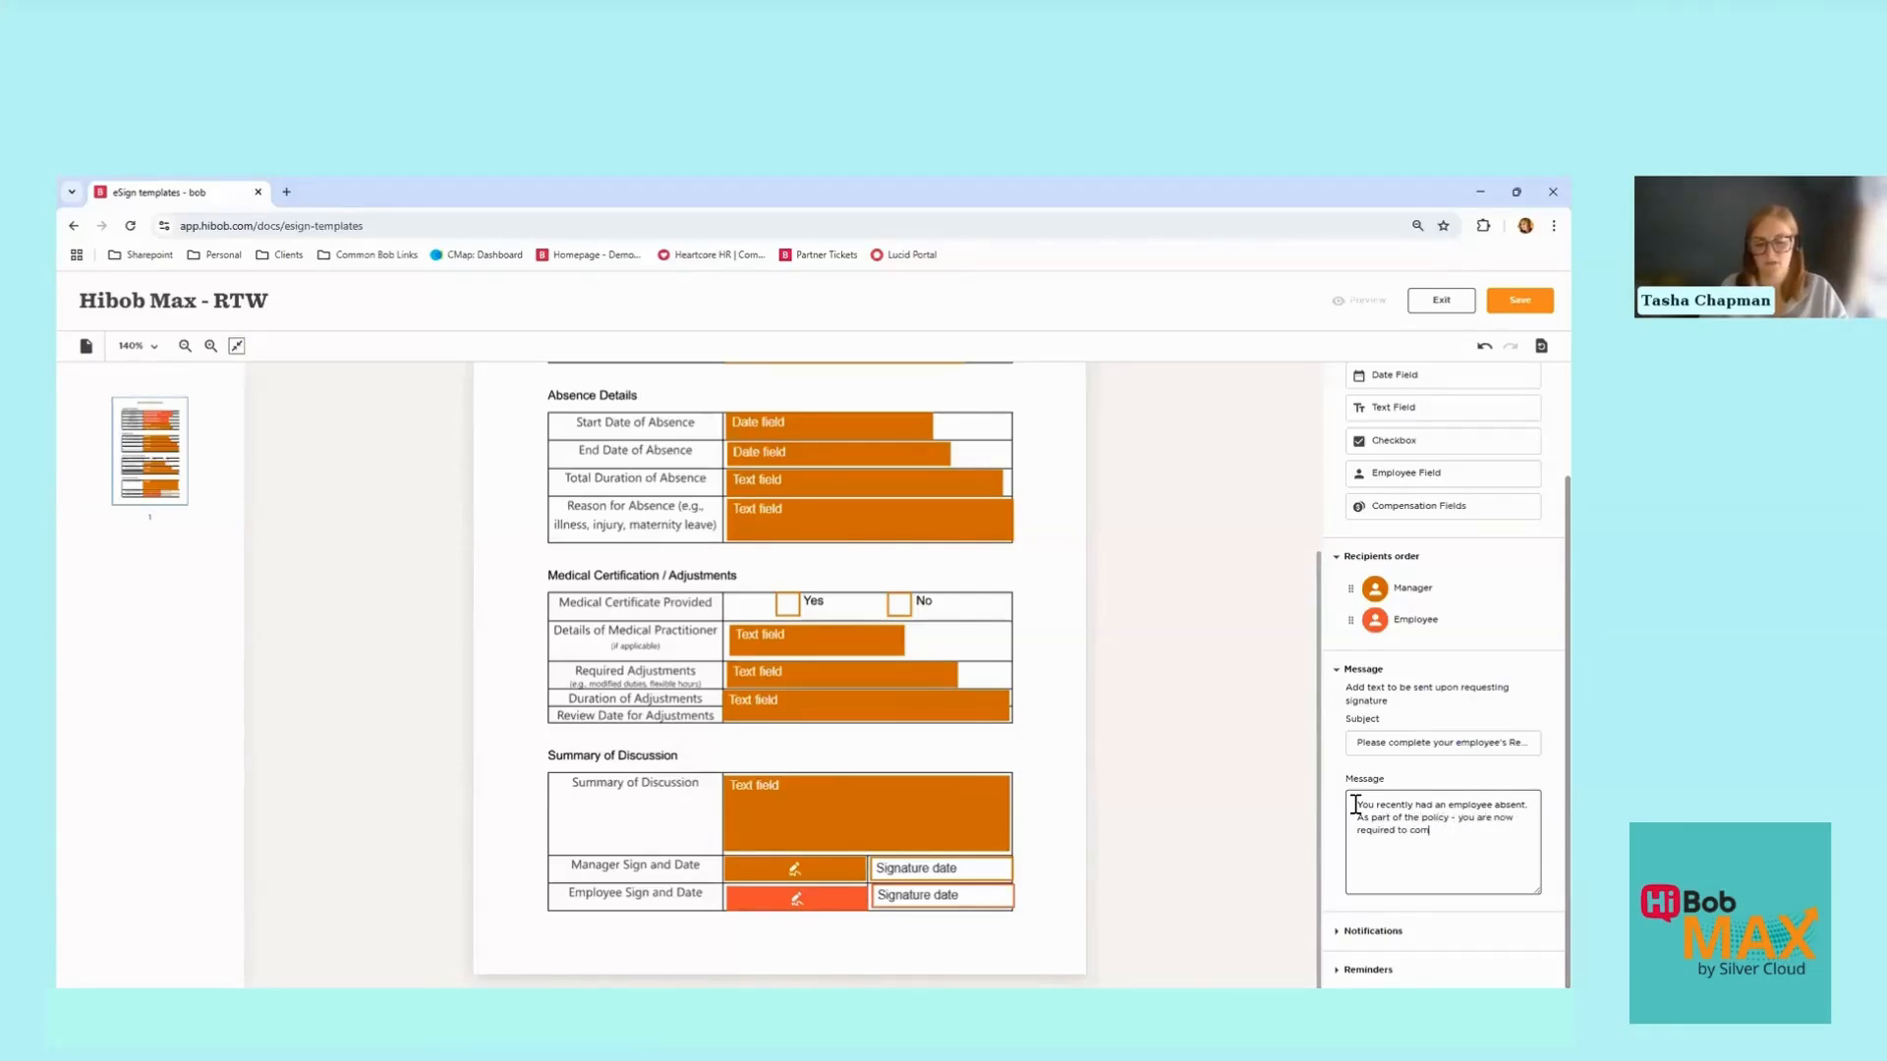
{"action": "type", "text": "lete a return to work -"}
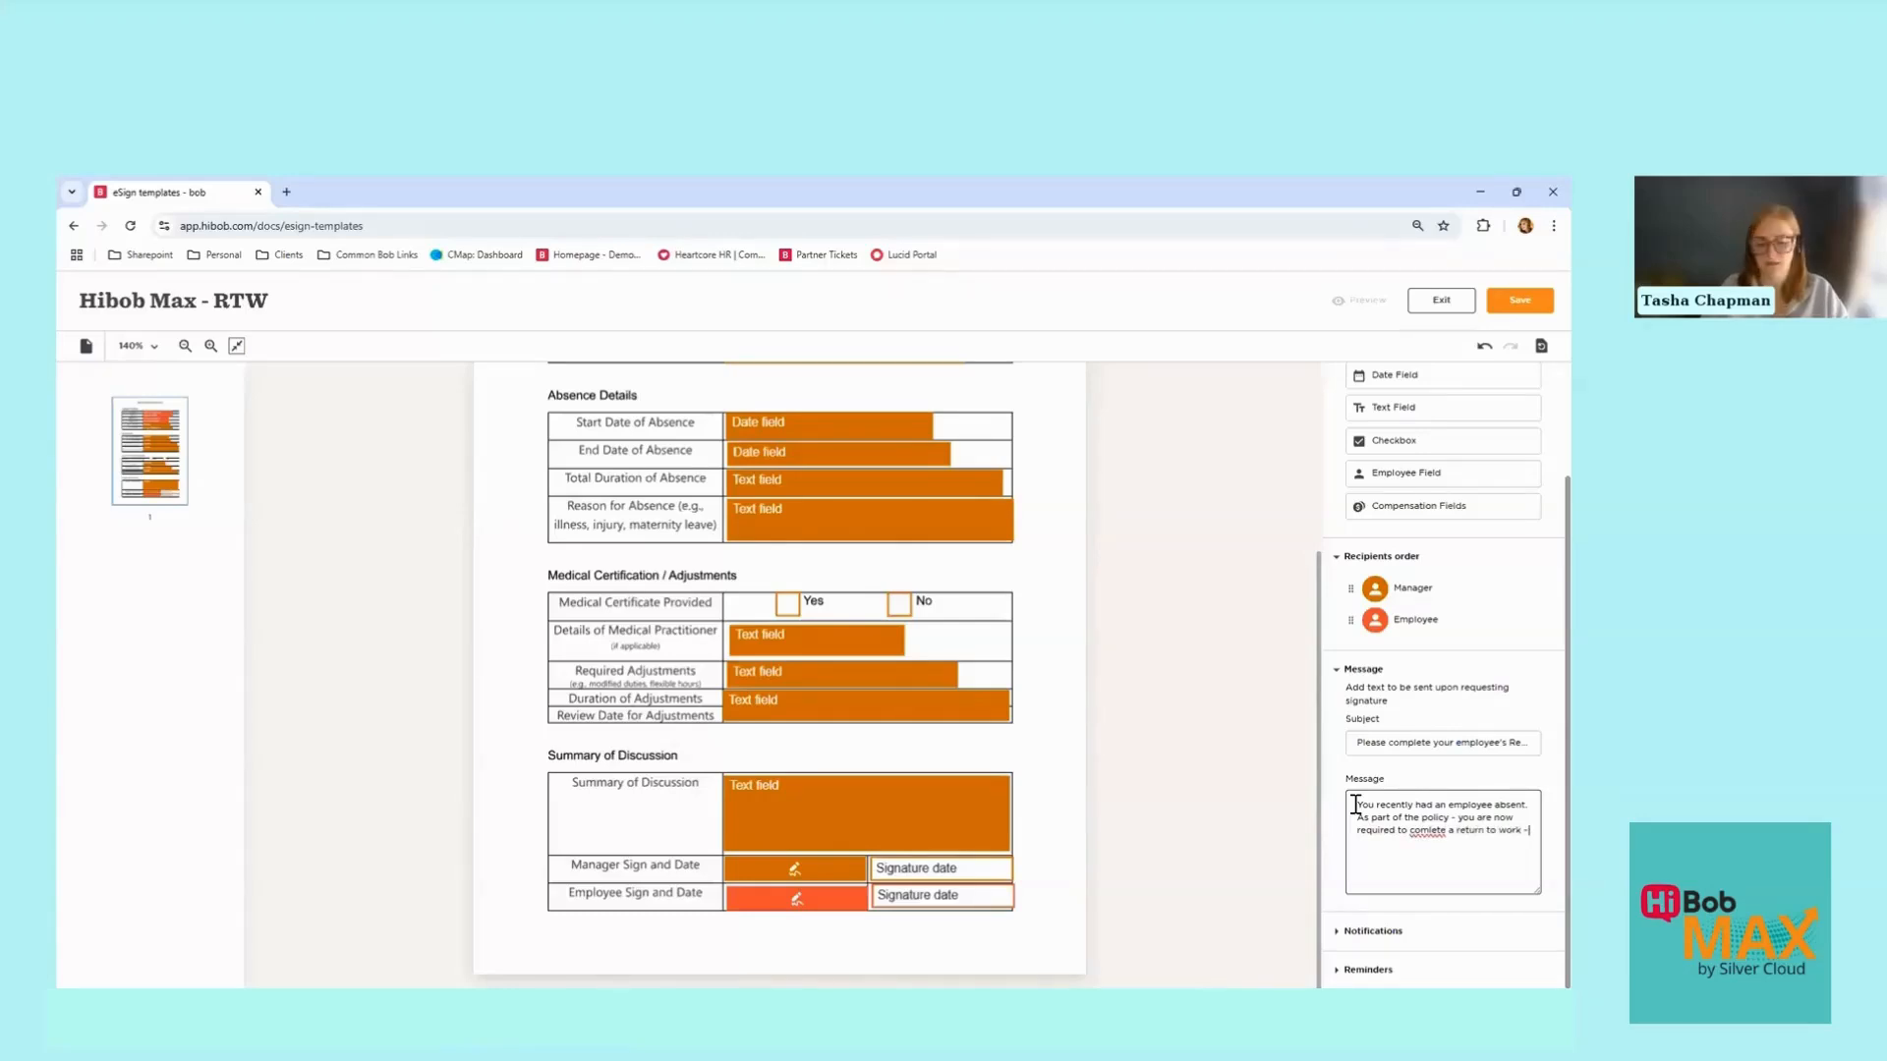
{"action": "type", "text": " Please t"}
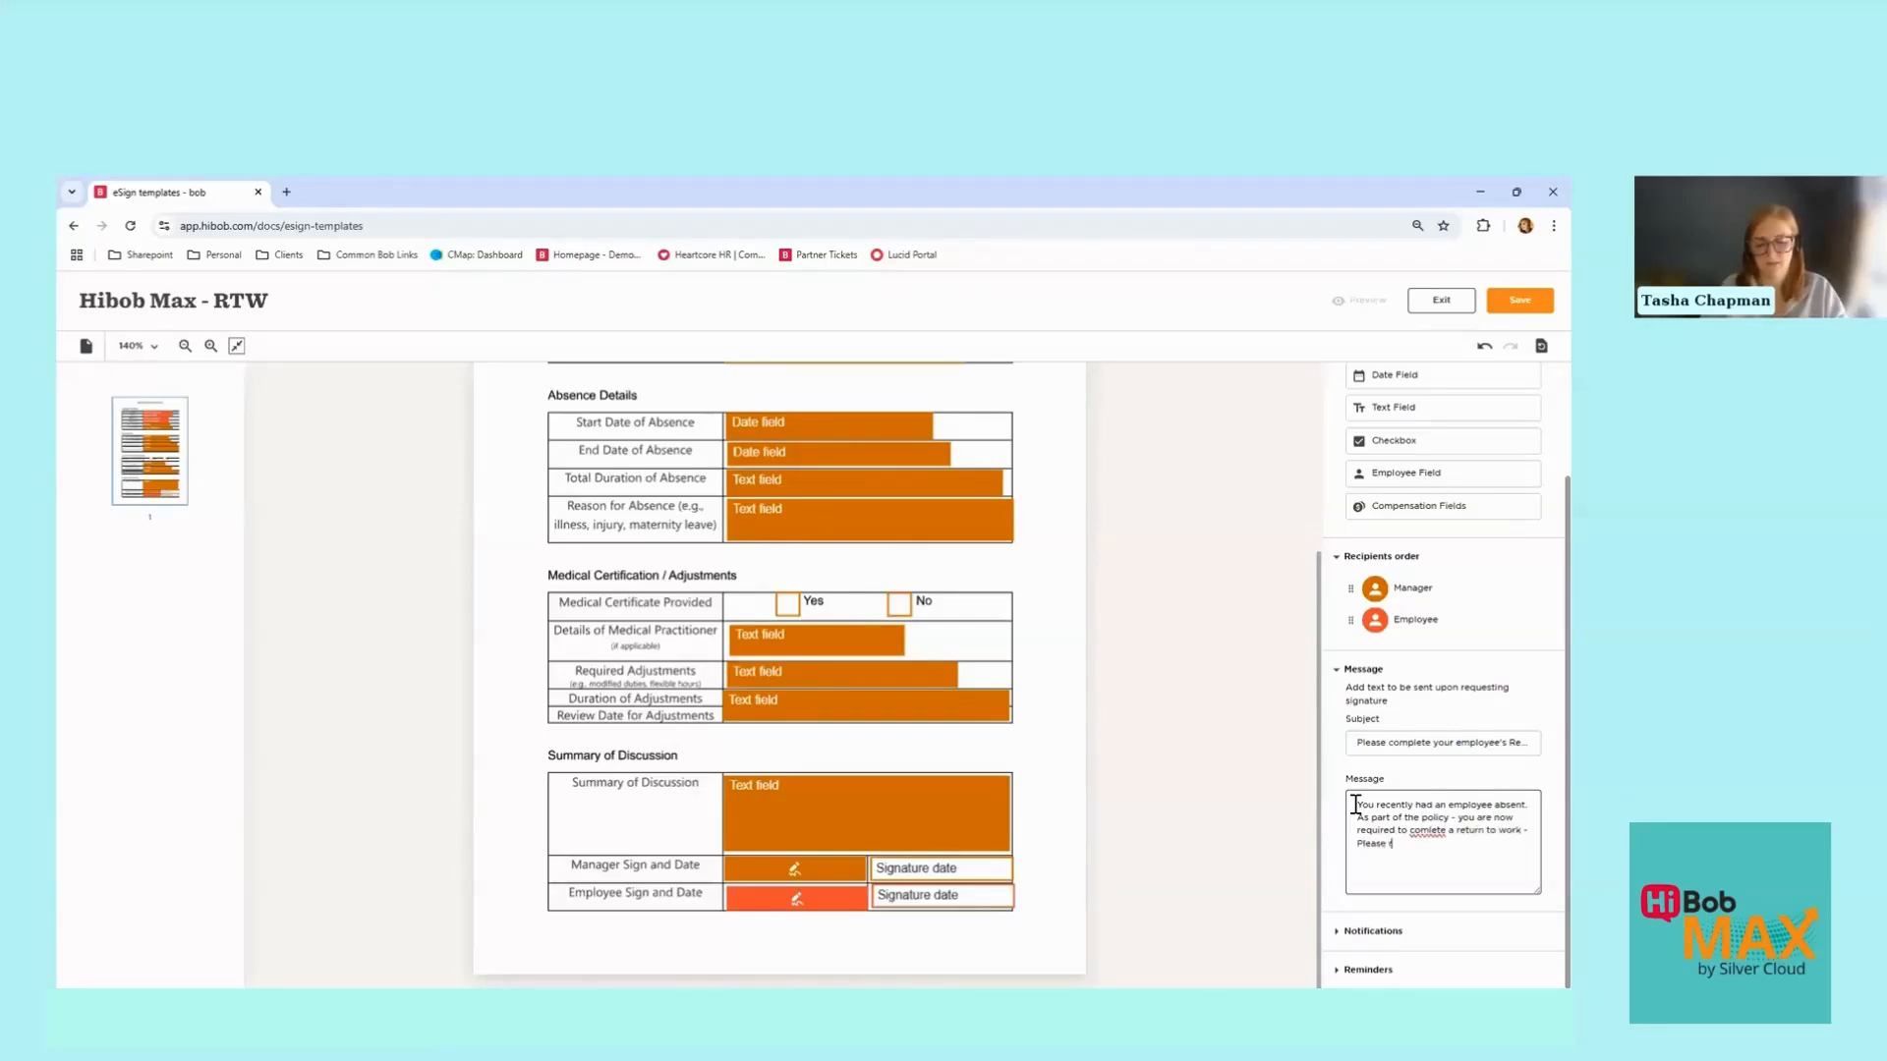
{"action": "key", "text": "BackSpace"}
{"action": "type", "text": "review with your emplo"}
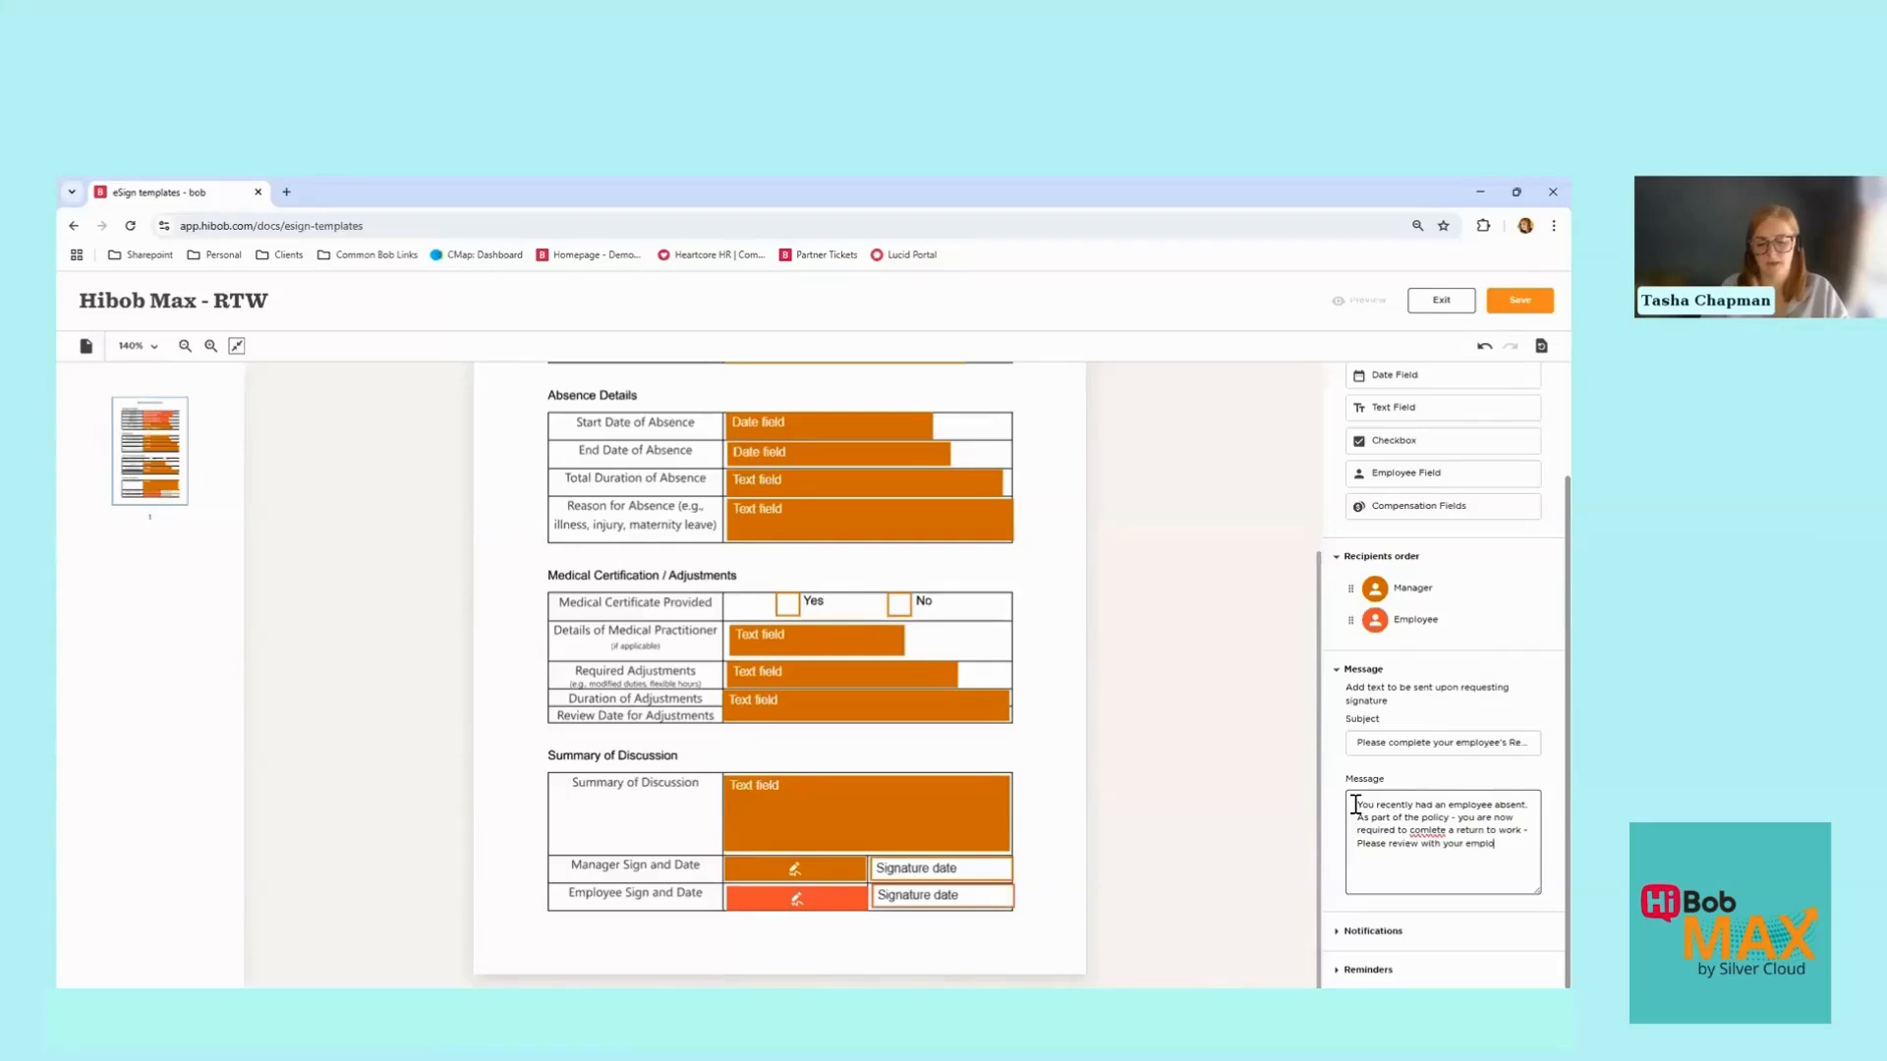
{"action": "type", "text": "ign off "}
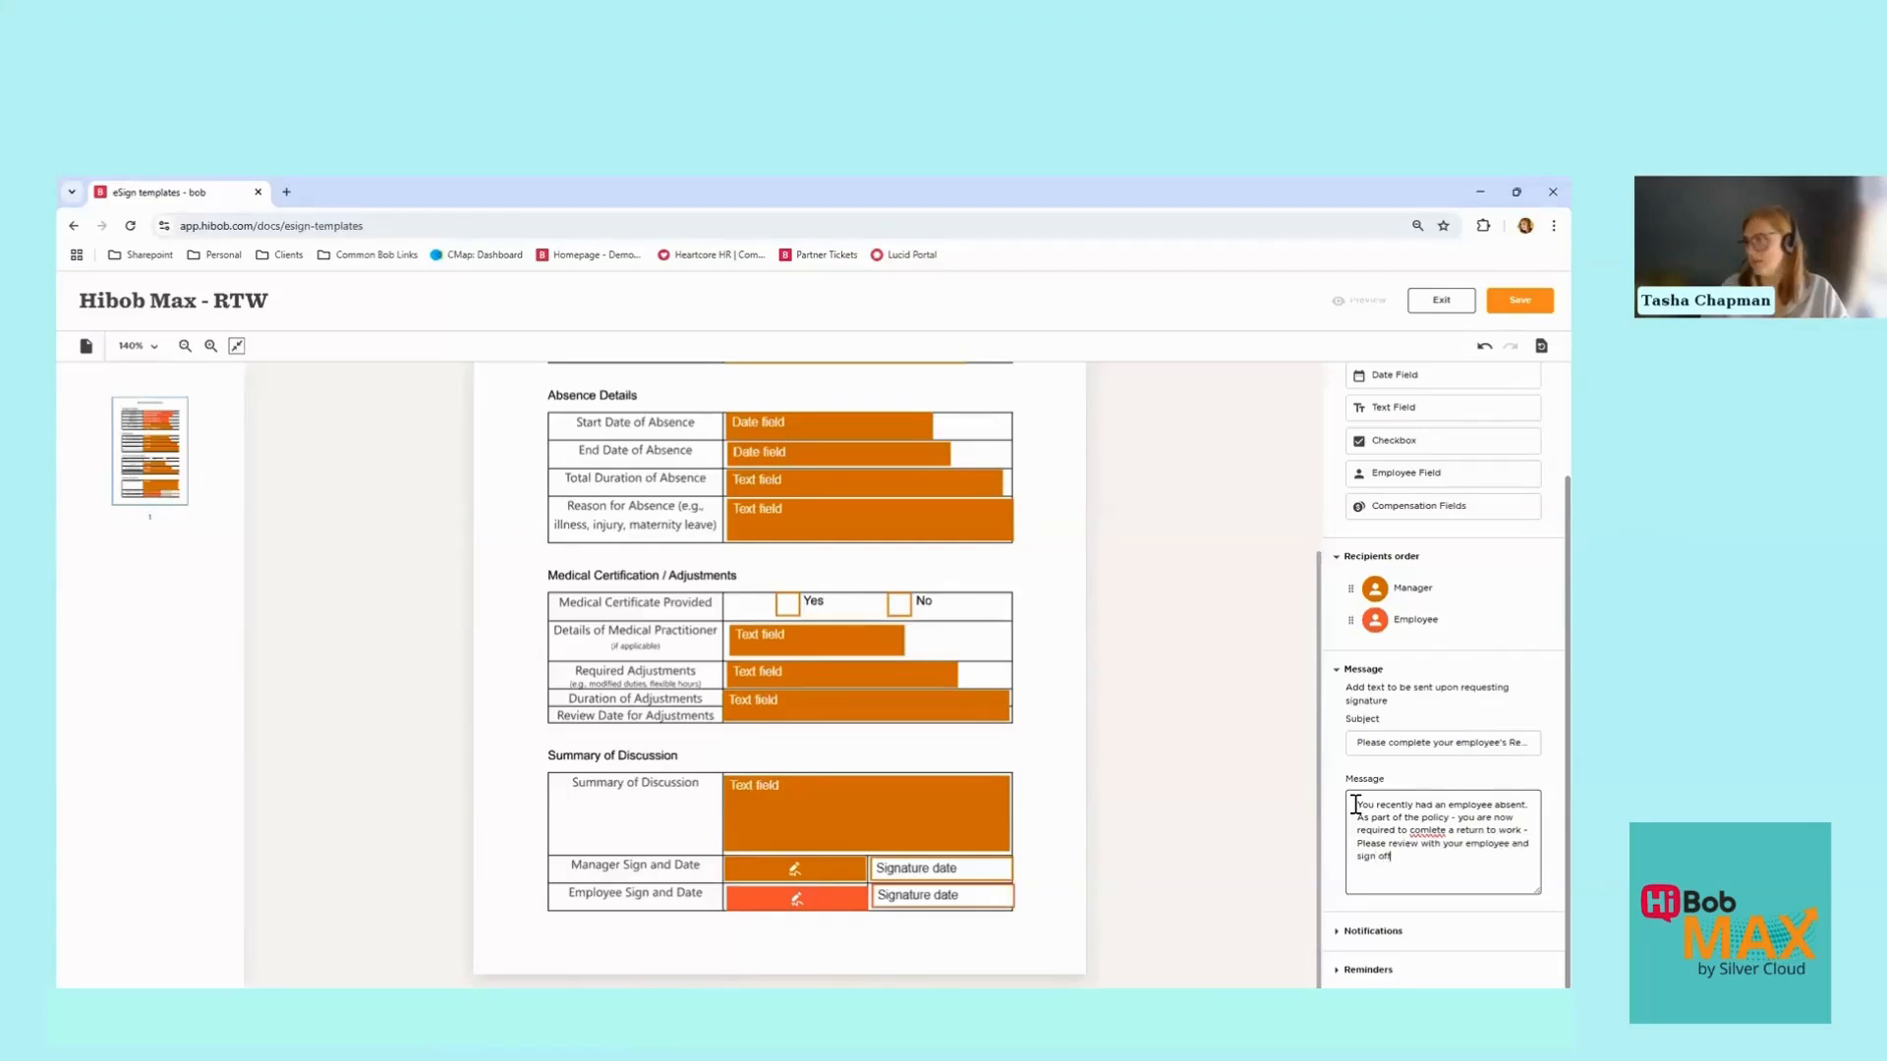
{"action": "type", "text": "t"}
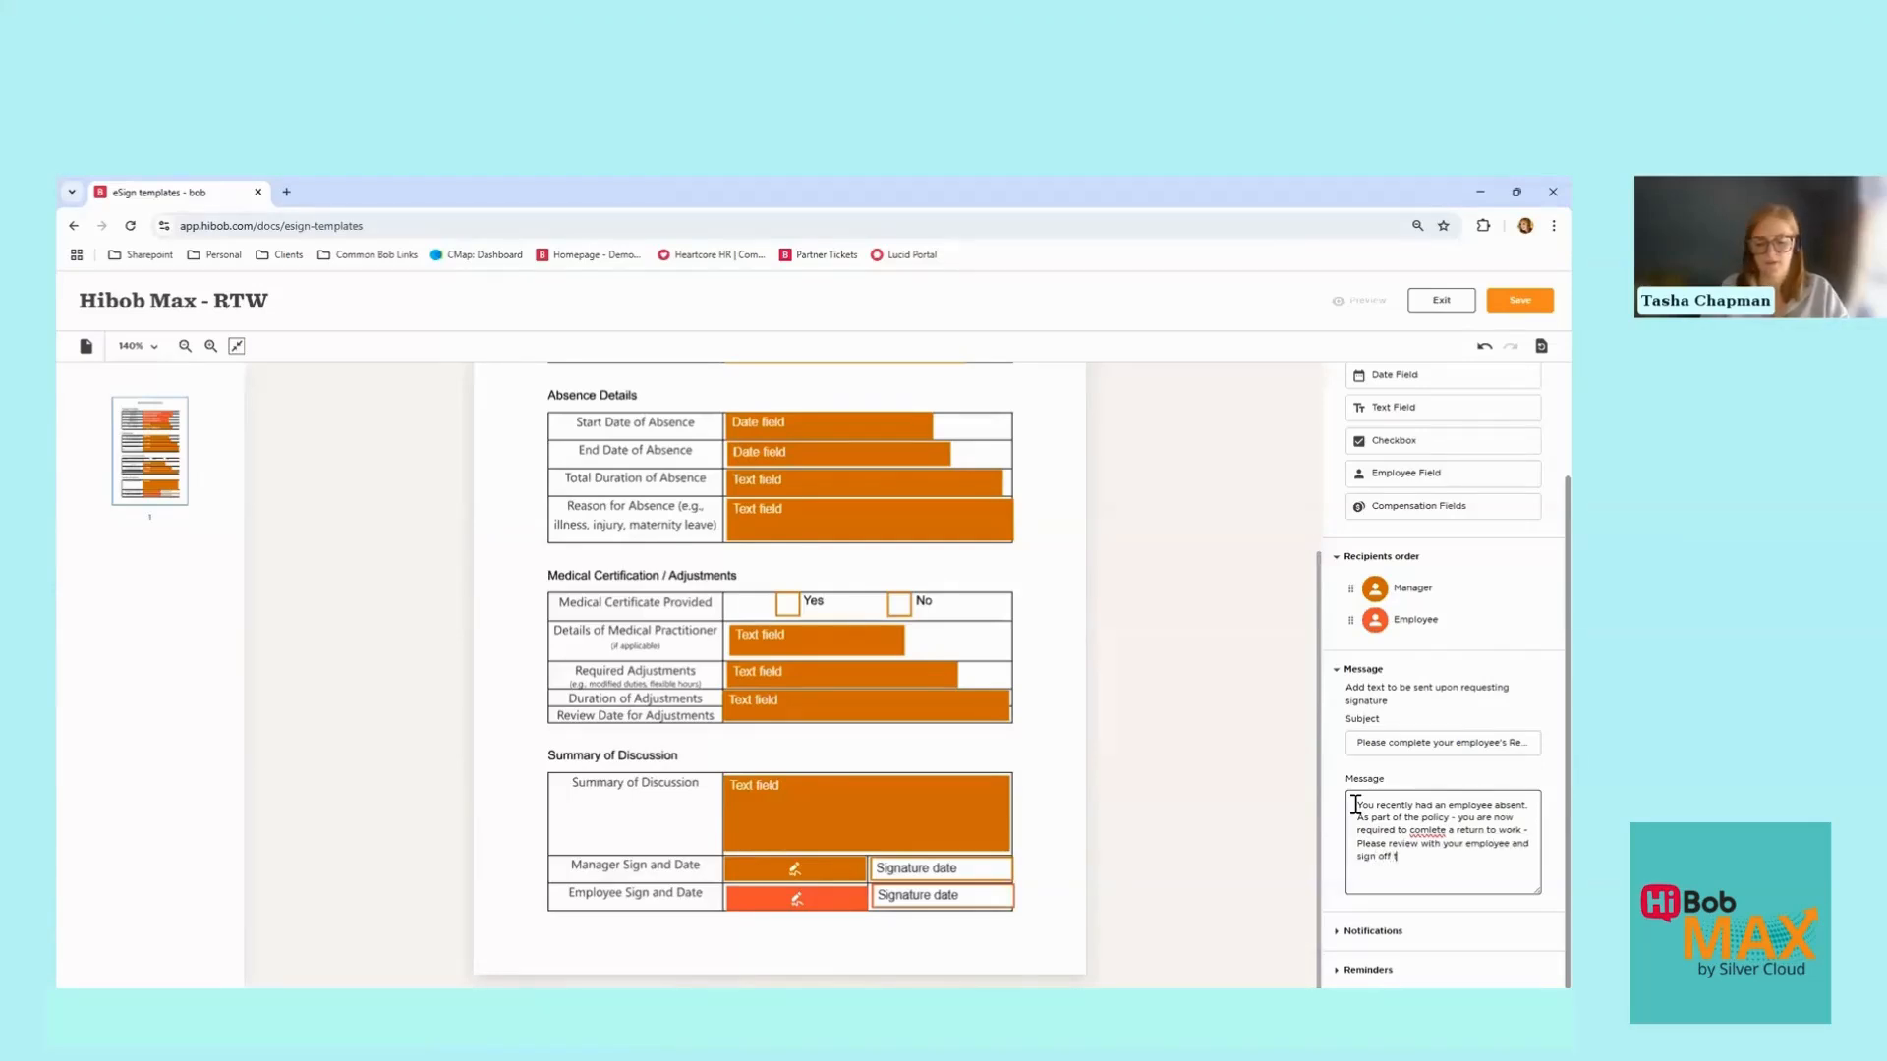
{"action": "type", "text": "heir return."}
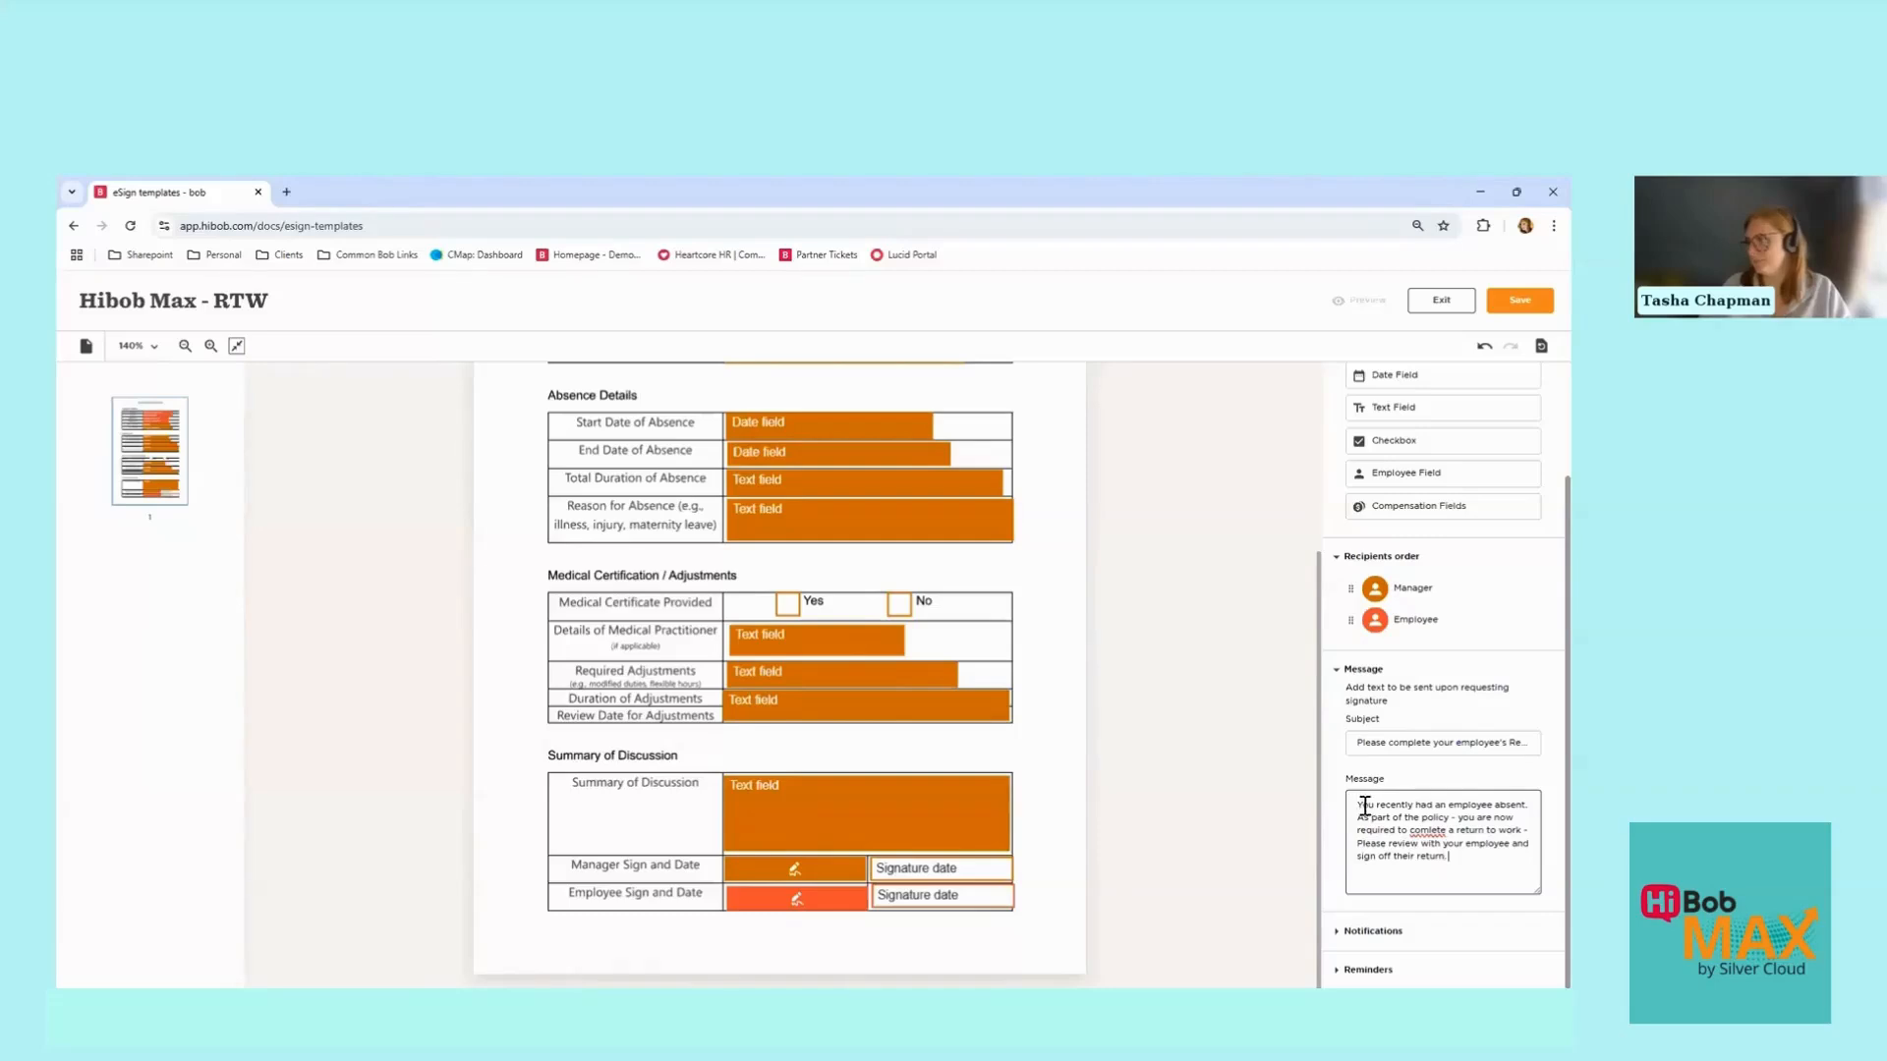
{"action": "right_click", "coordinate": [1427, 831]}
{"action": "left_click", "coordinate": [1278, 511]}
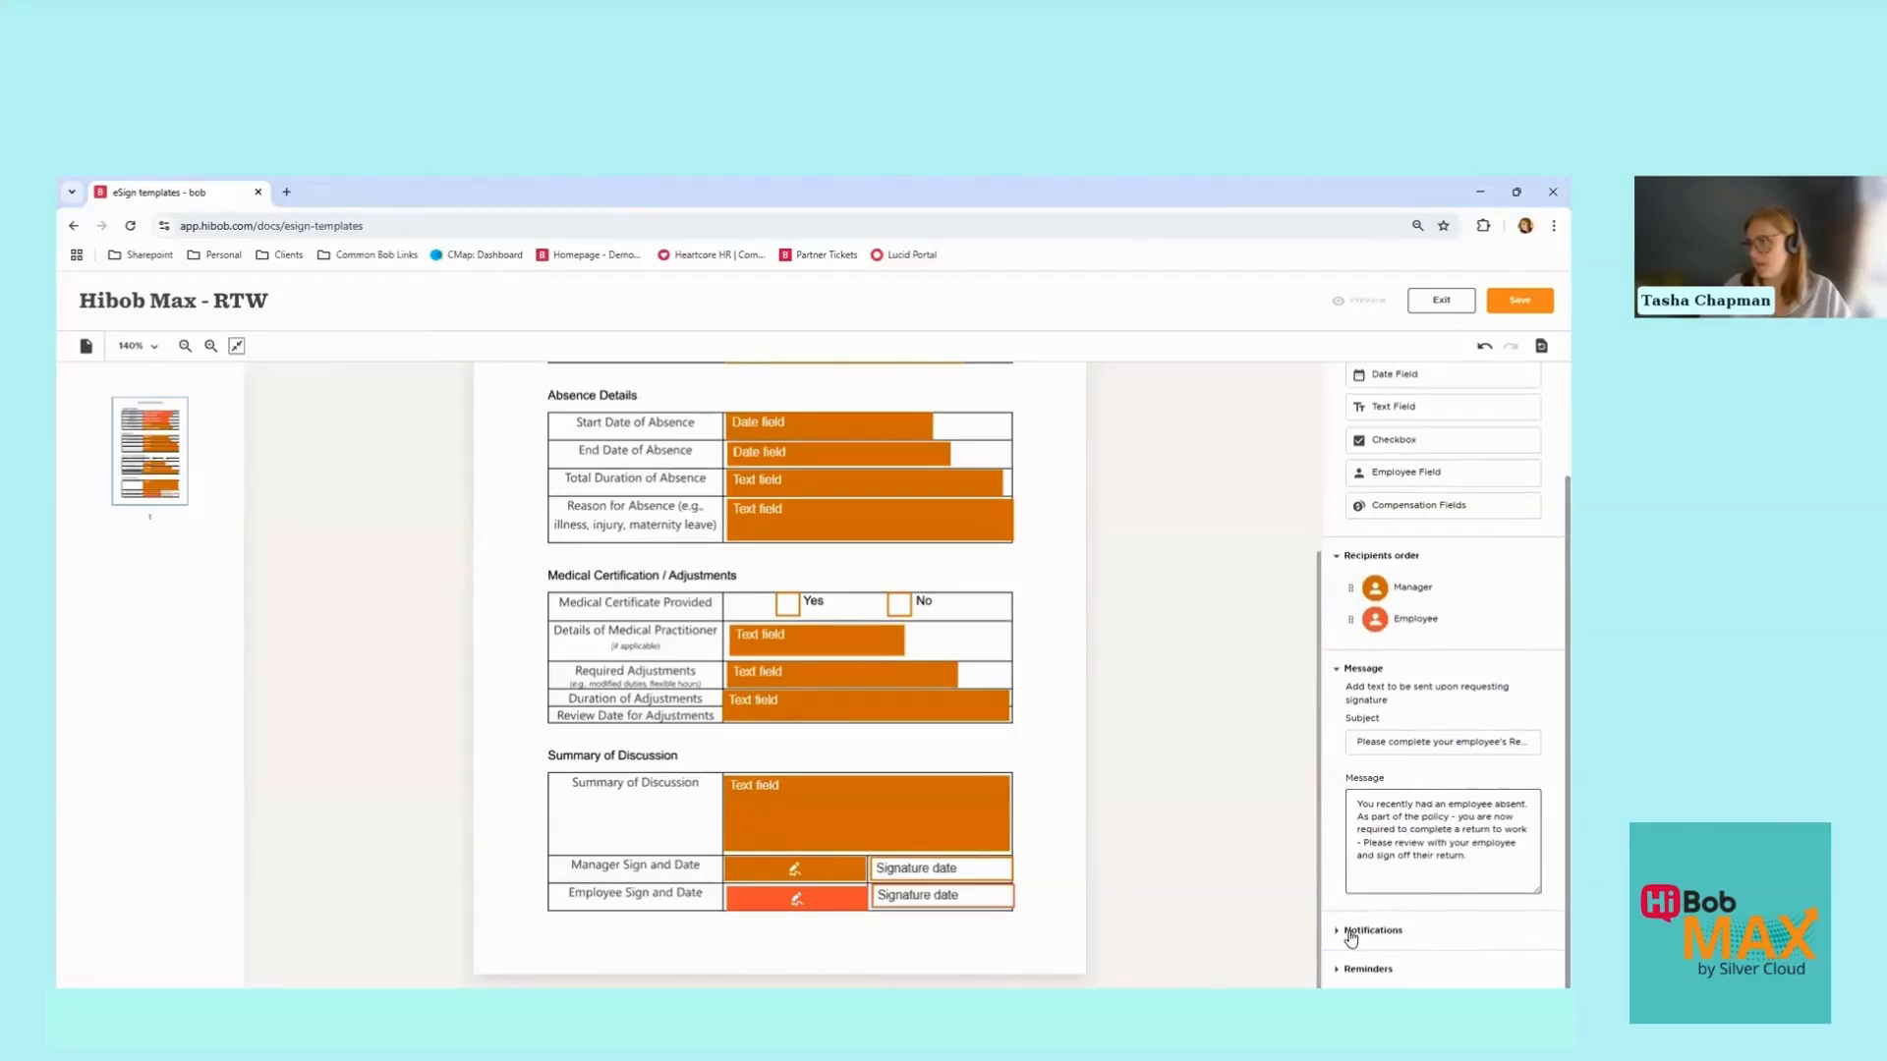
Step: Add the HRBP role to the completion-of-all-signatures notification recipients
{"action": "left_click", "coordinate": [1338, 672]}
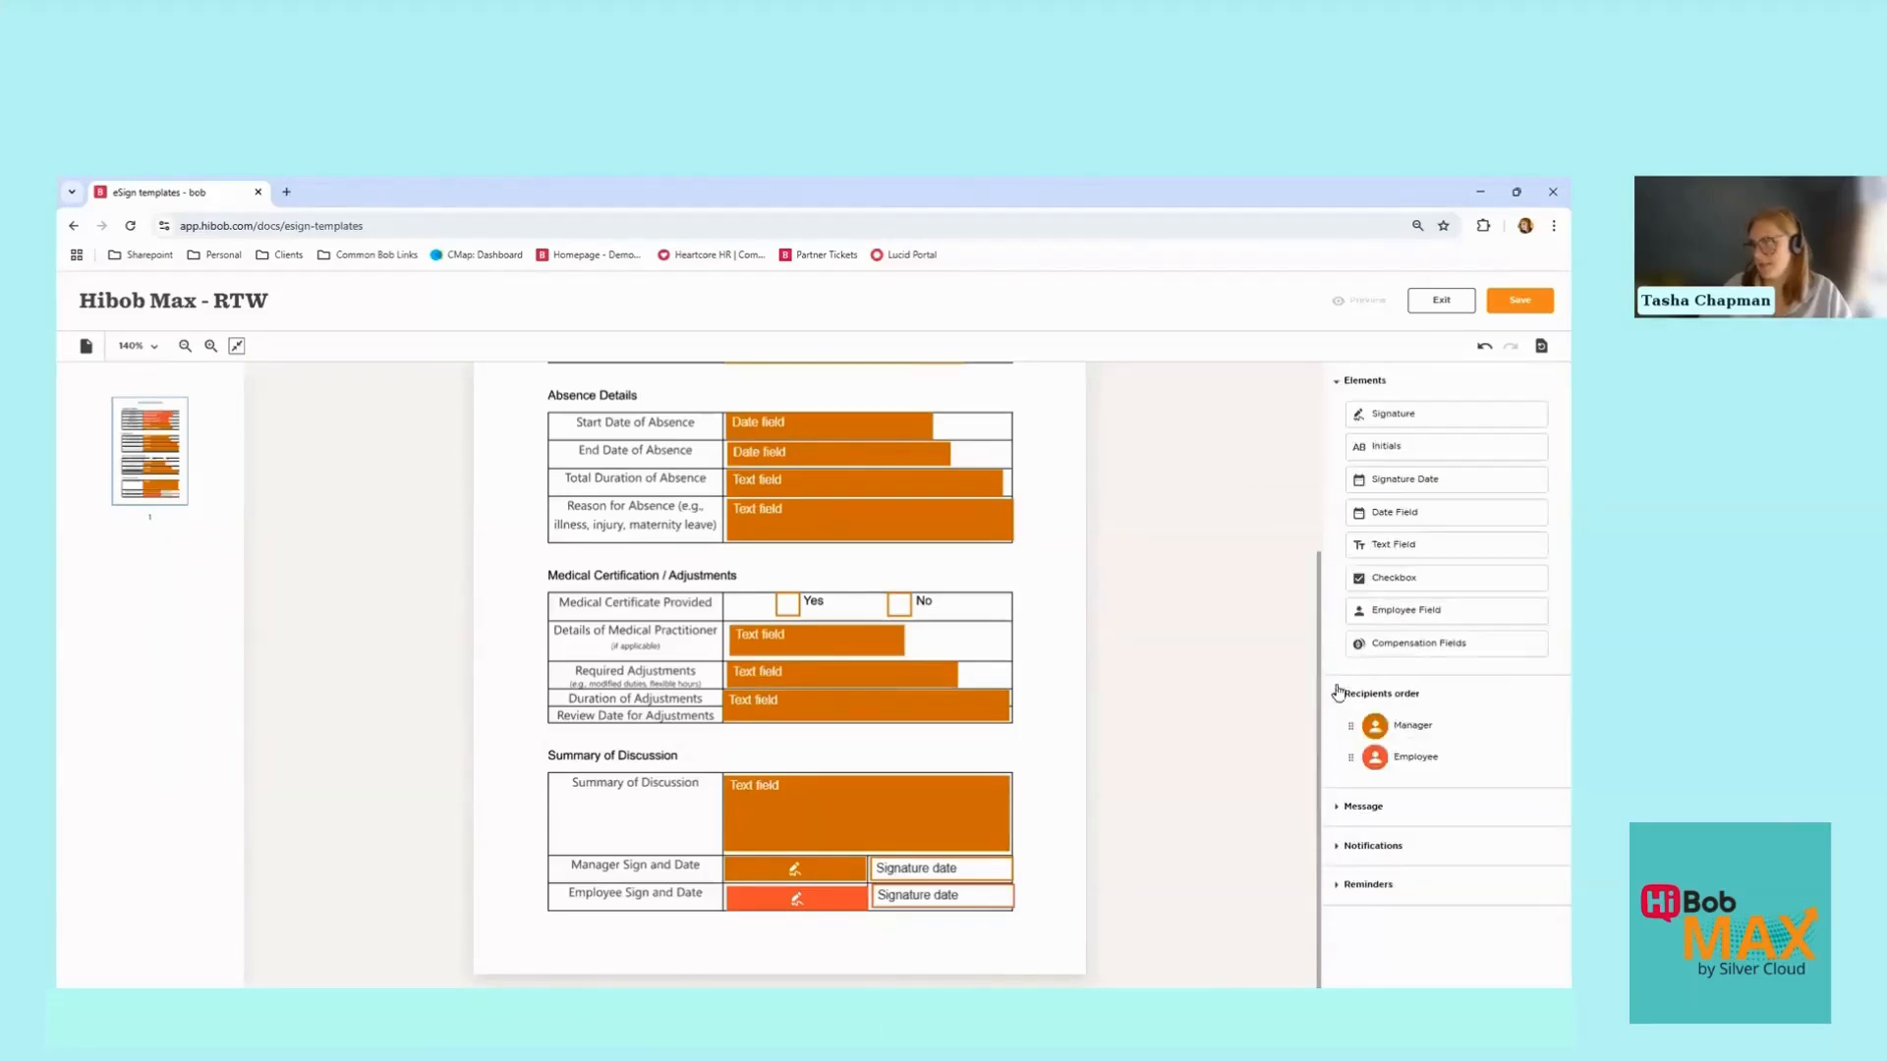
{"action": "left_click", "coordinate": [1335, 849]}
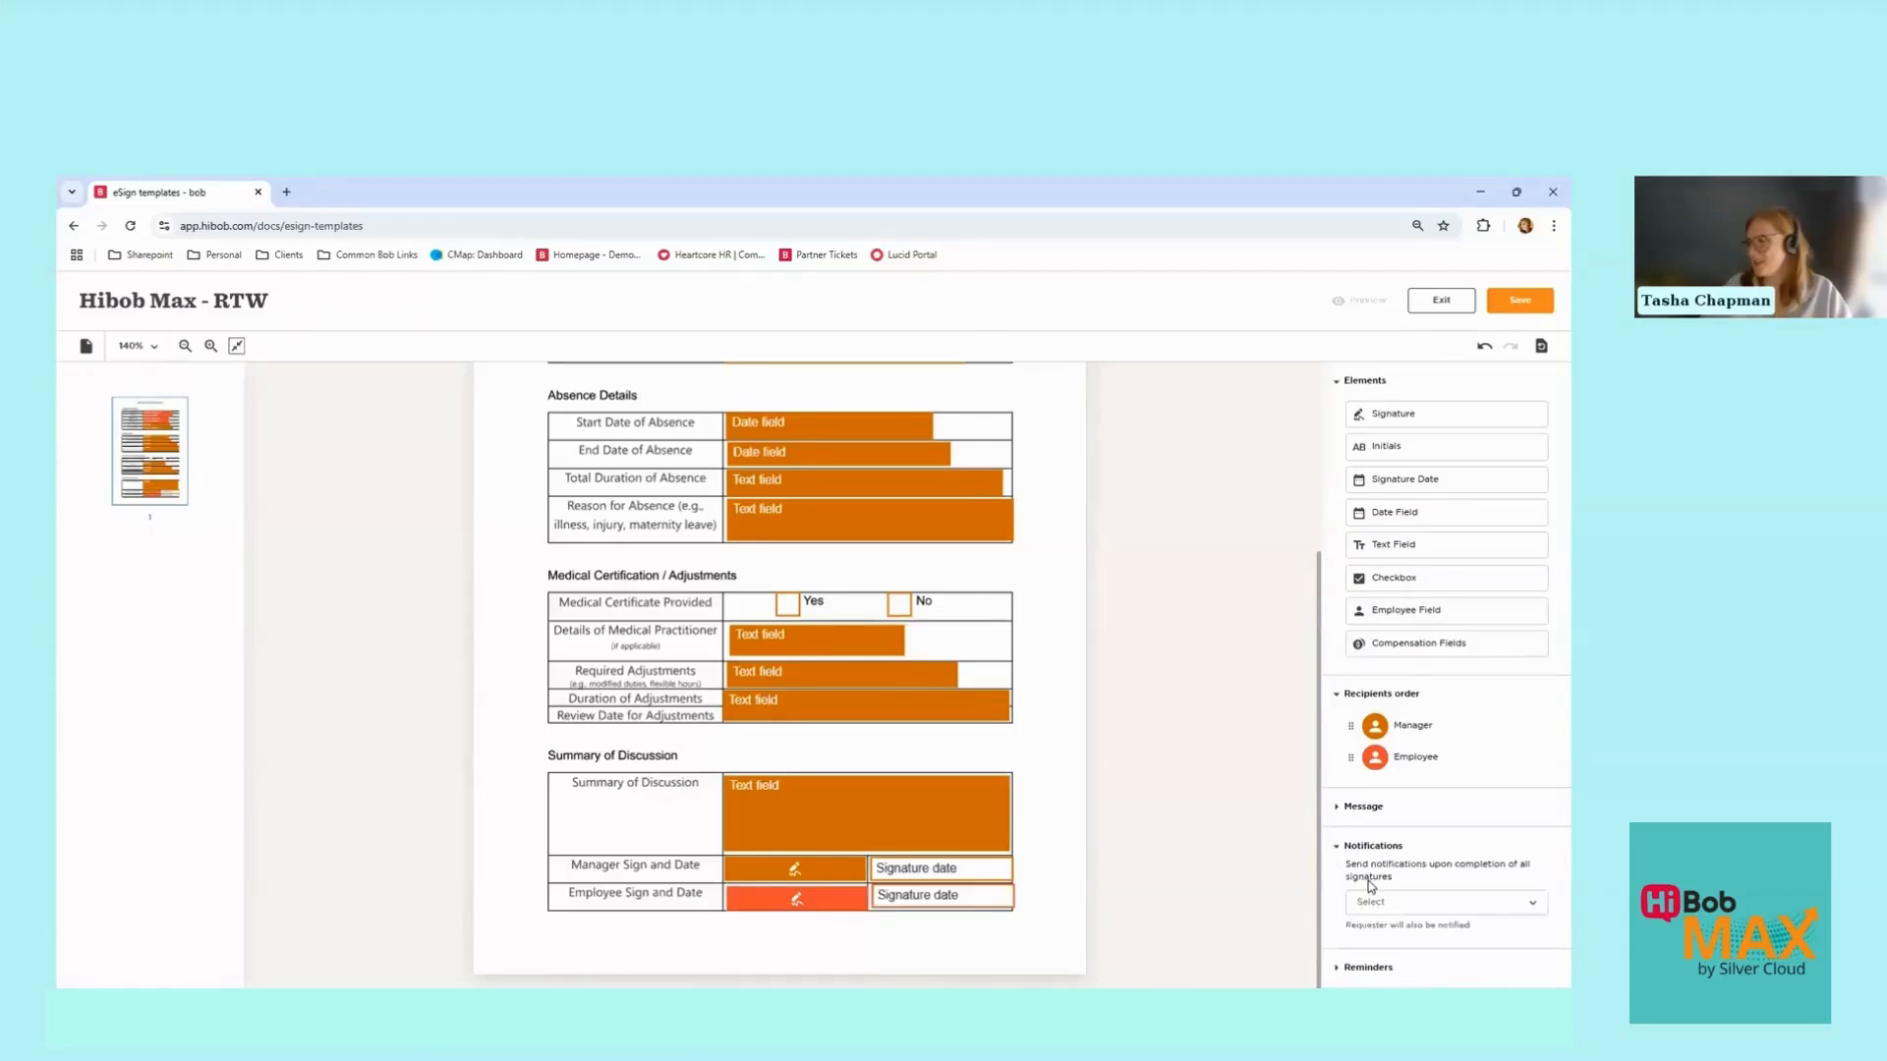
{"action": "left_click", "coordinate": [1447, 904]}
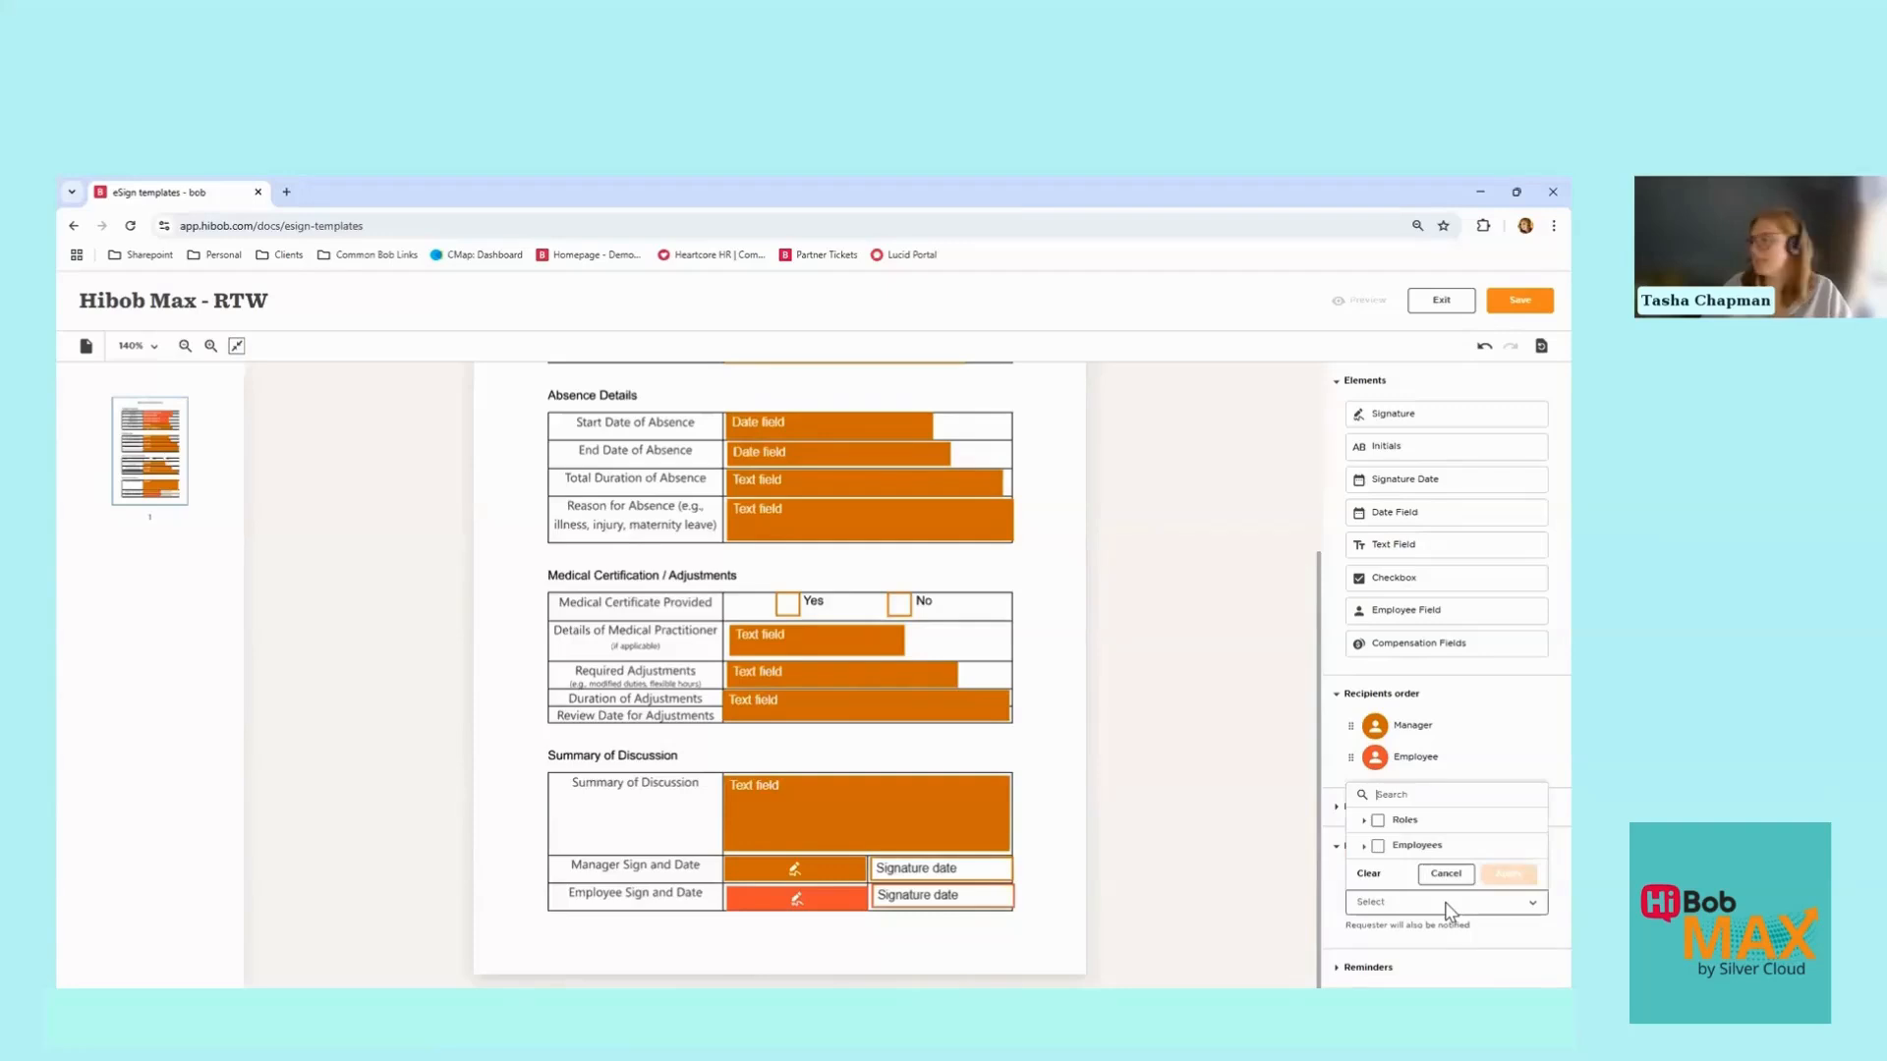
{"action": "left_click", "coordinate": [1364, 821]}
{"action": "scroll", "coordinate": [1381, 832], "scroll_direction": "down", "scroll_amount": 2}
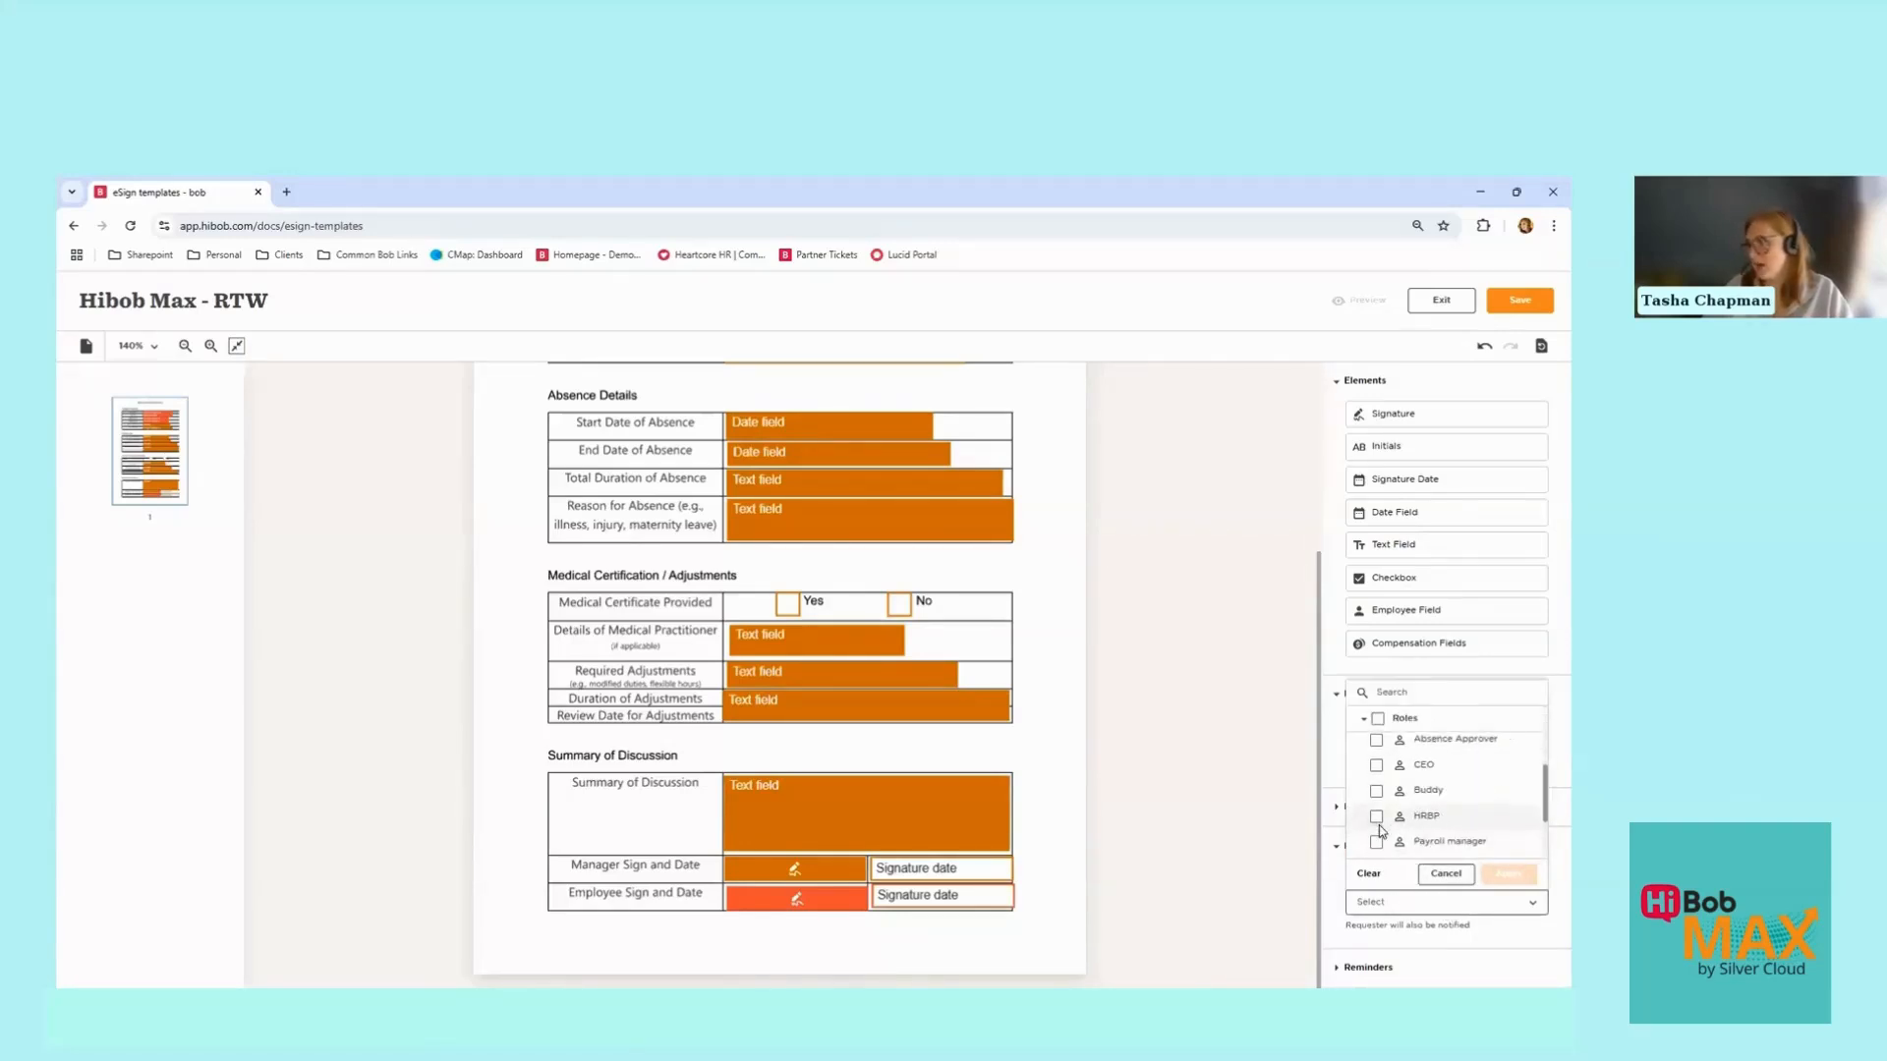
{"action": "left_click", "coordinate": [1376, 822]}
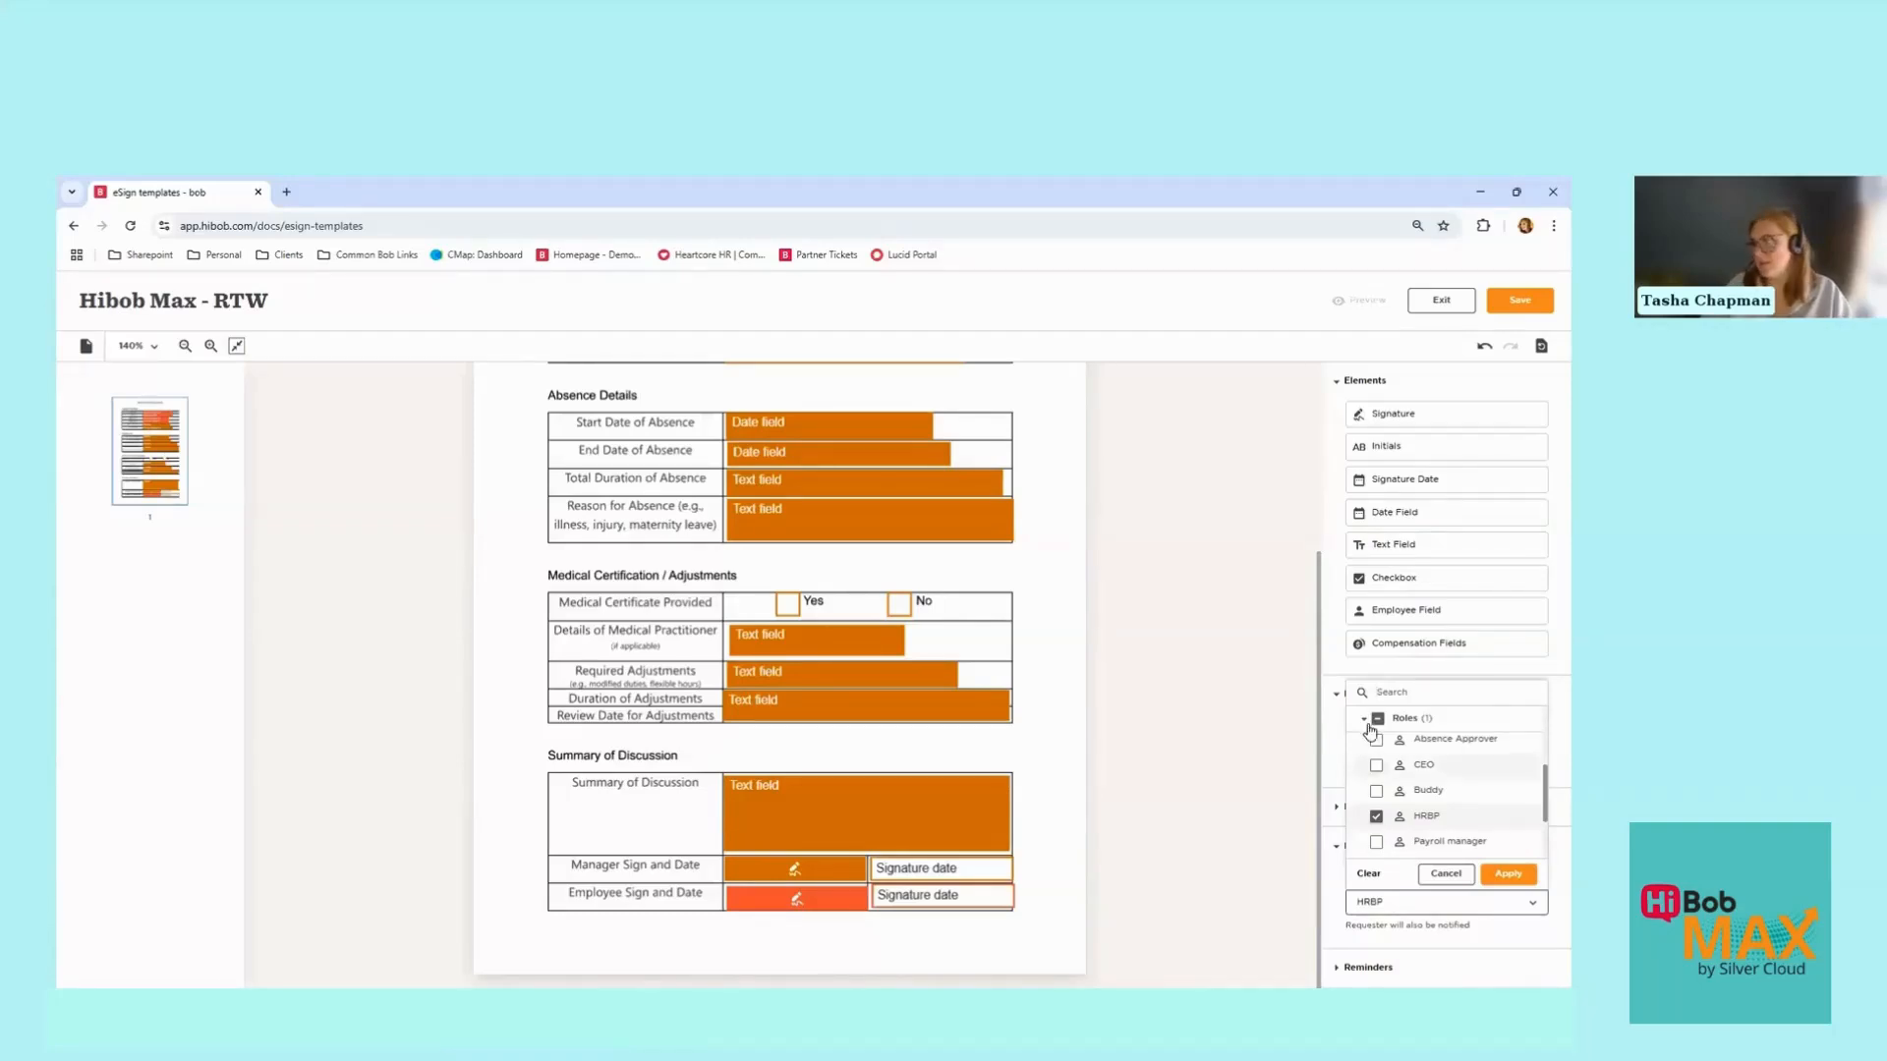
{"action": "left_click", "coordinate": [1424, 722]}
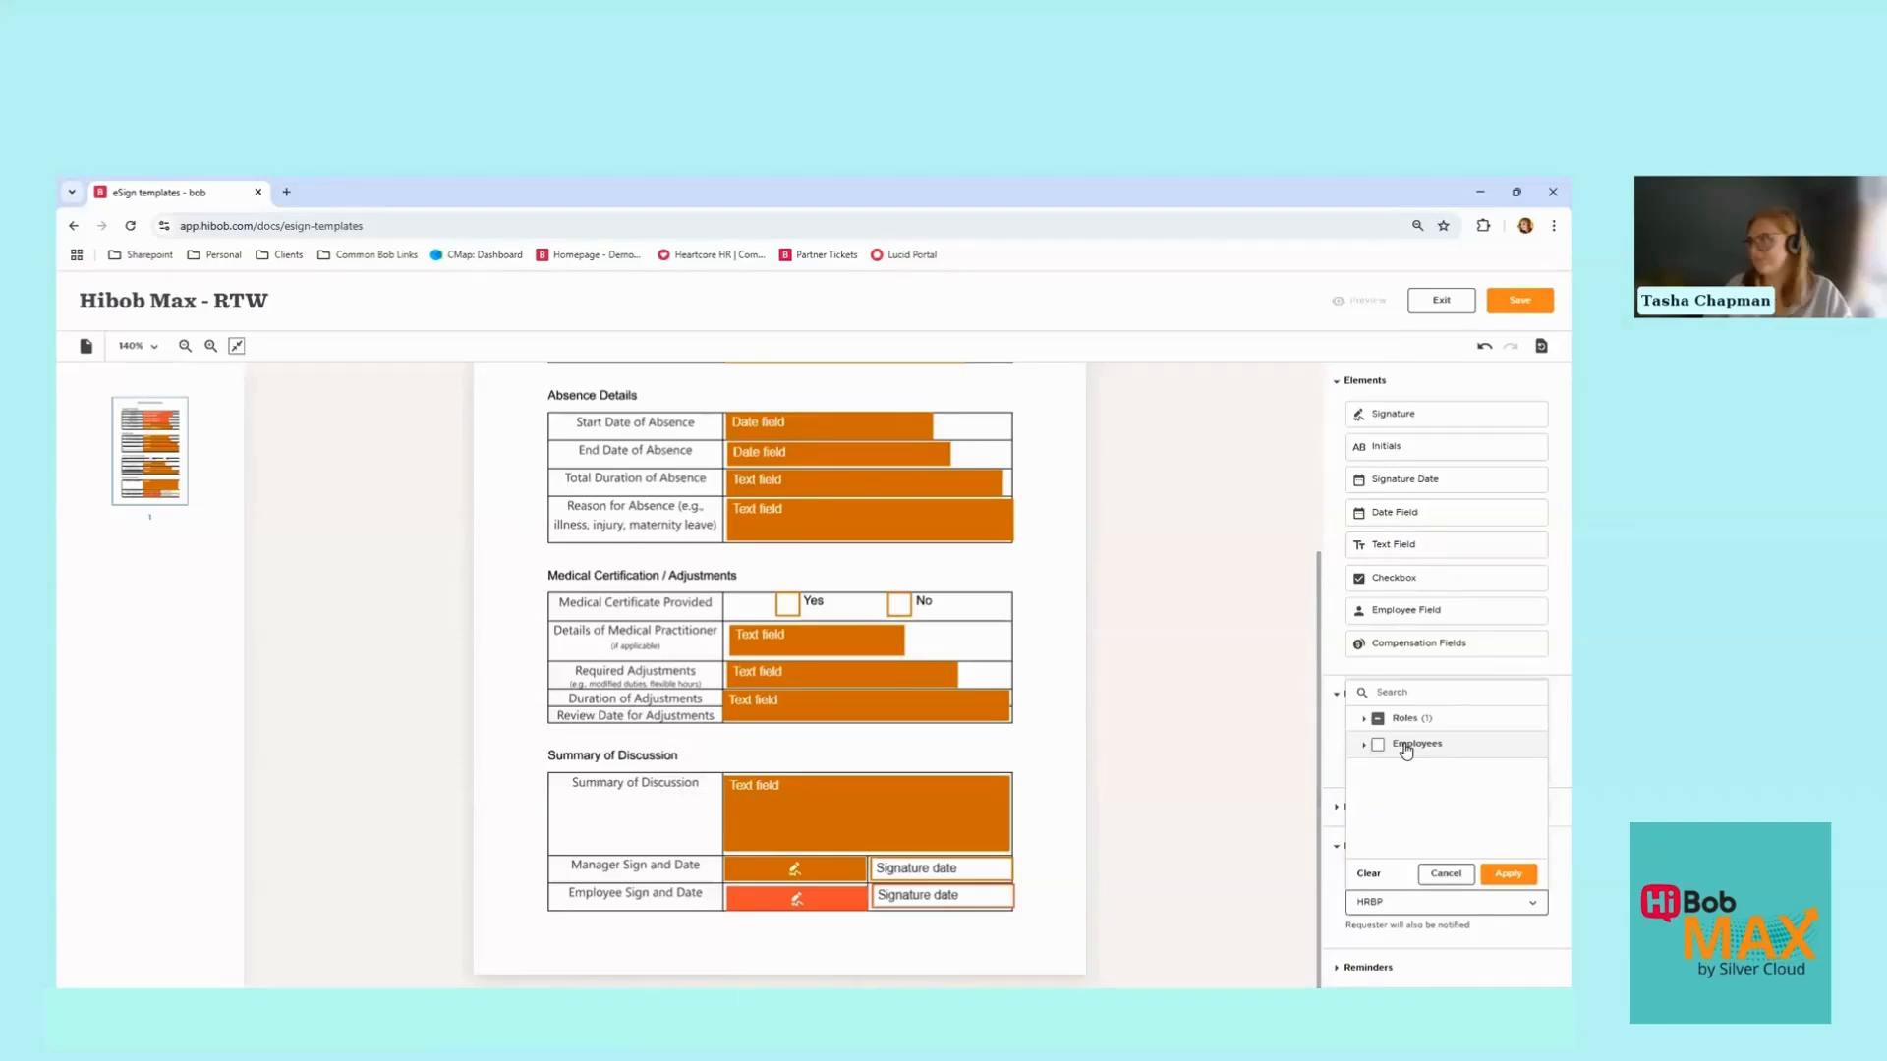
{"action": "left_click", "coordinate": [1514, 878]}
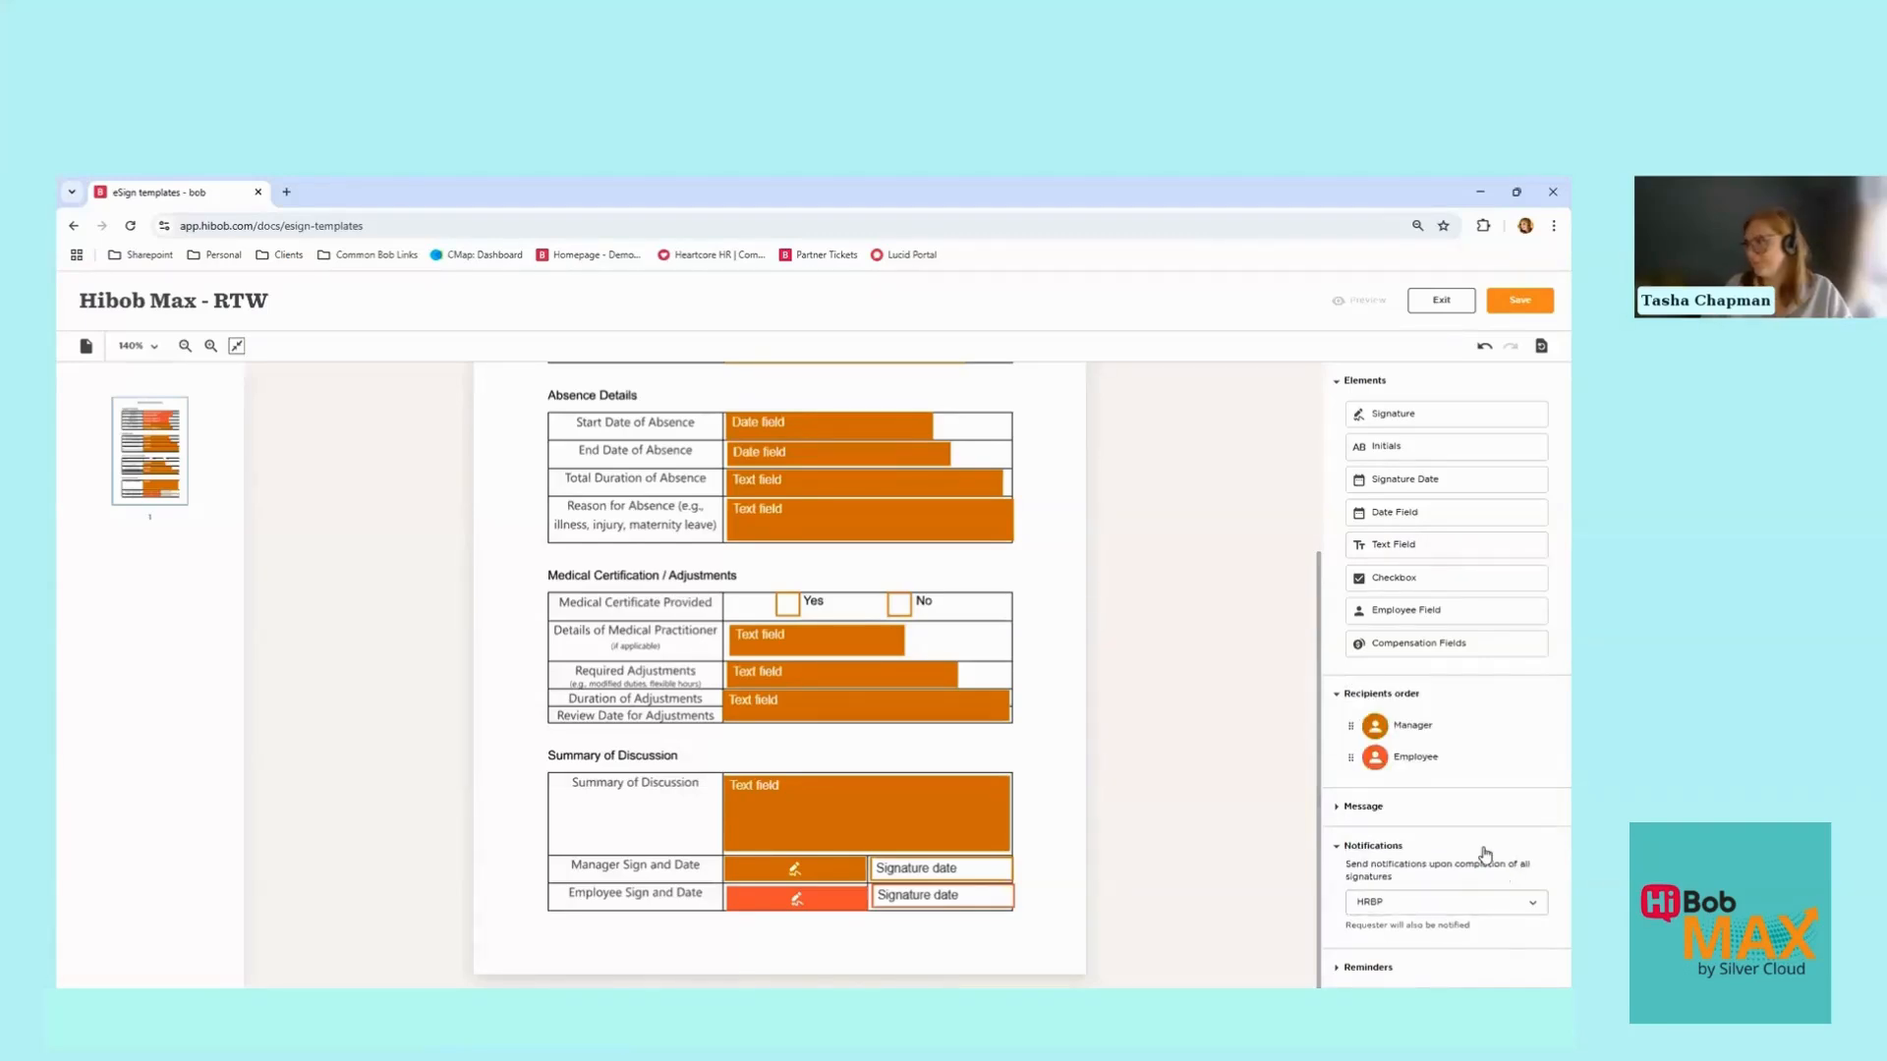
{"action": "left_click", "coordinate": [1366, 969]}
Step: Enable reminders every 3 days at 10:00, Greenwich Mean Time (Europe/London)
{"action": "scroll", "coordinate": [1362, 914], "scroll_direction": "down", "scroll_amount": 3}
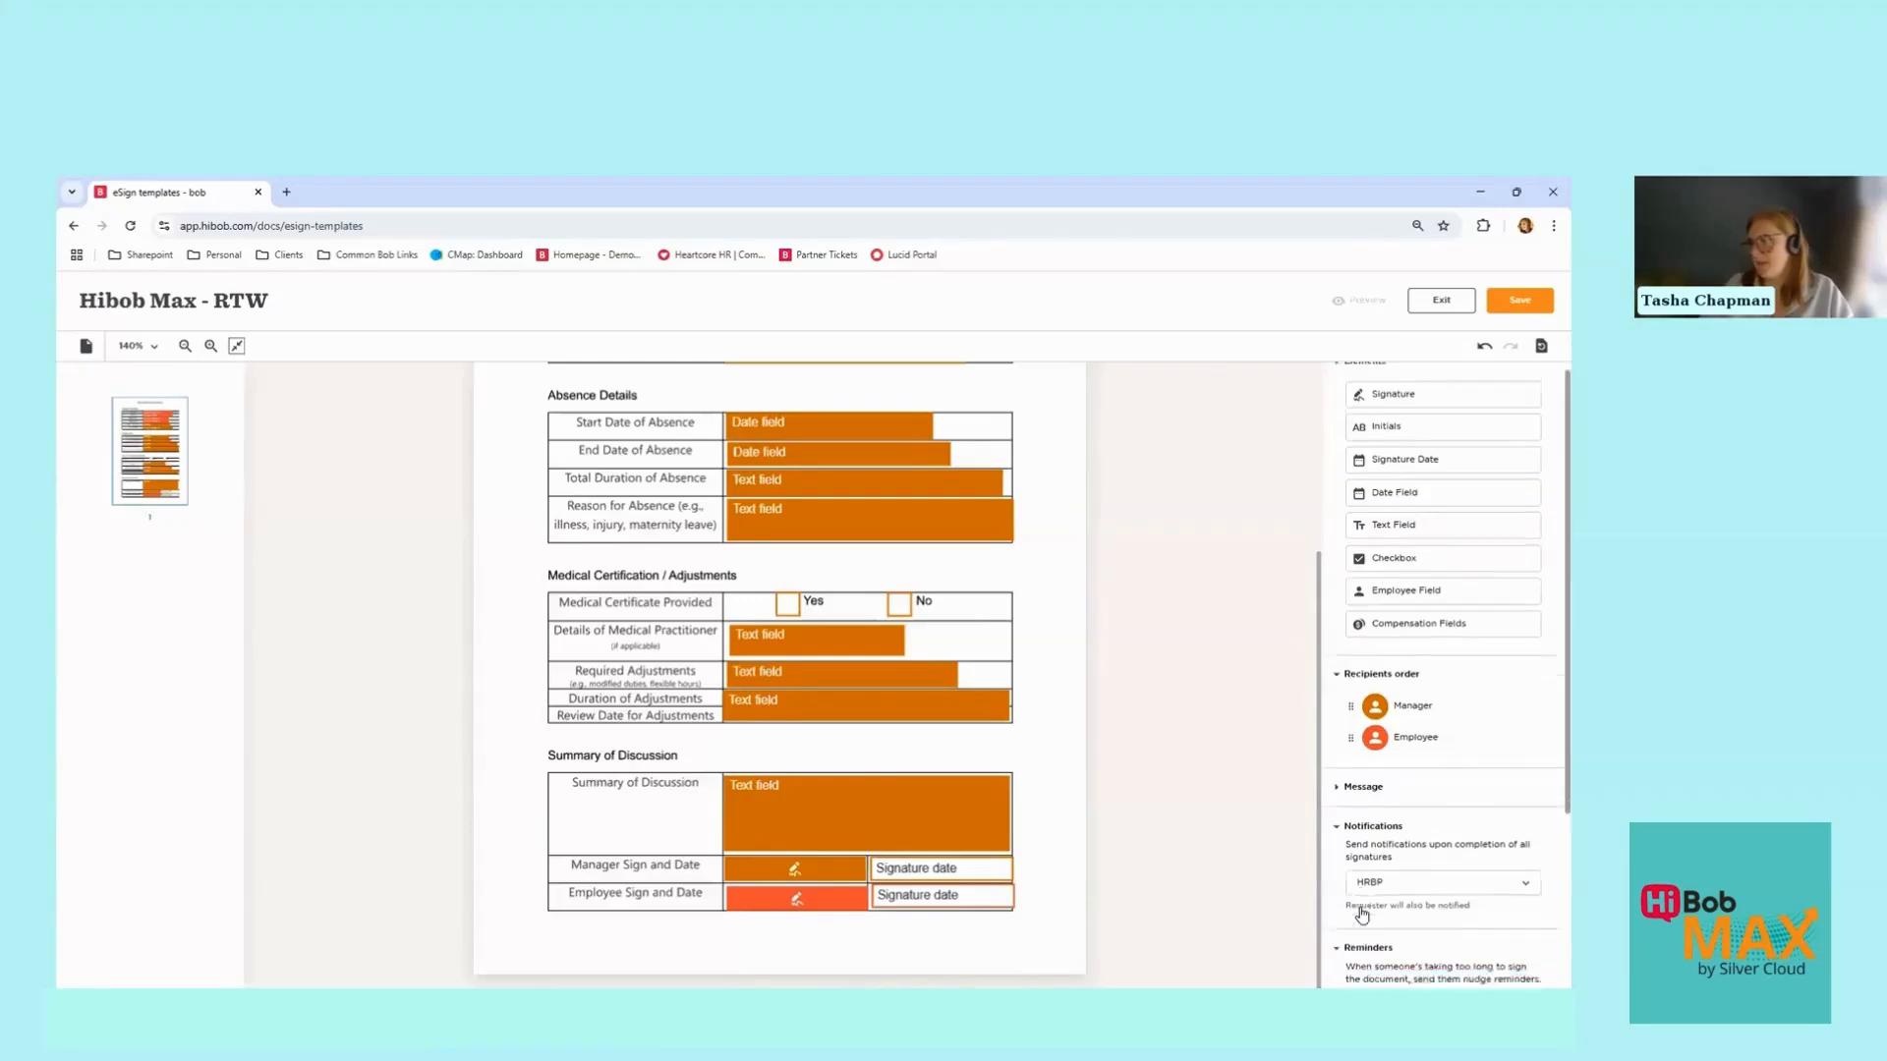
{"action": "scroll", "coordinate": [1362, 914], "scroll_direction": "down", "scroll_amount": 1}
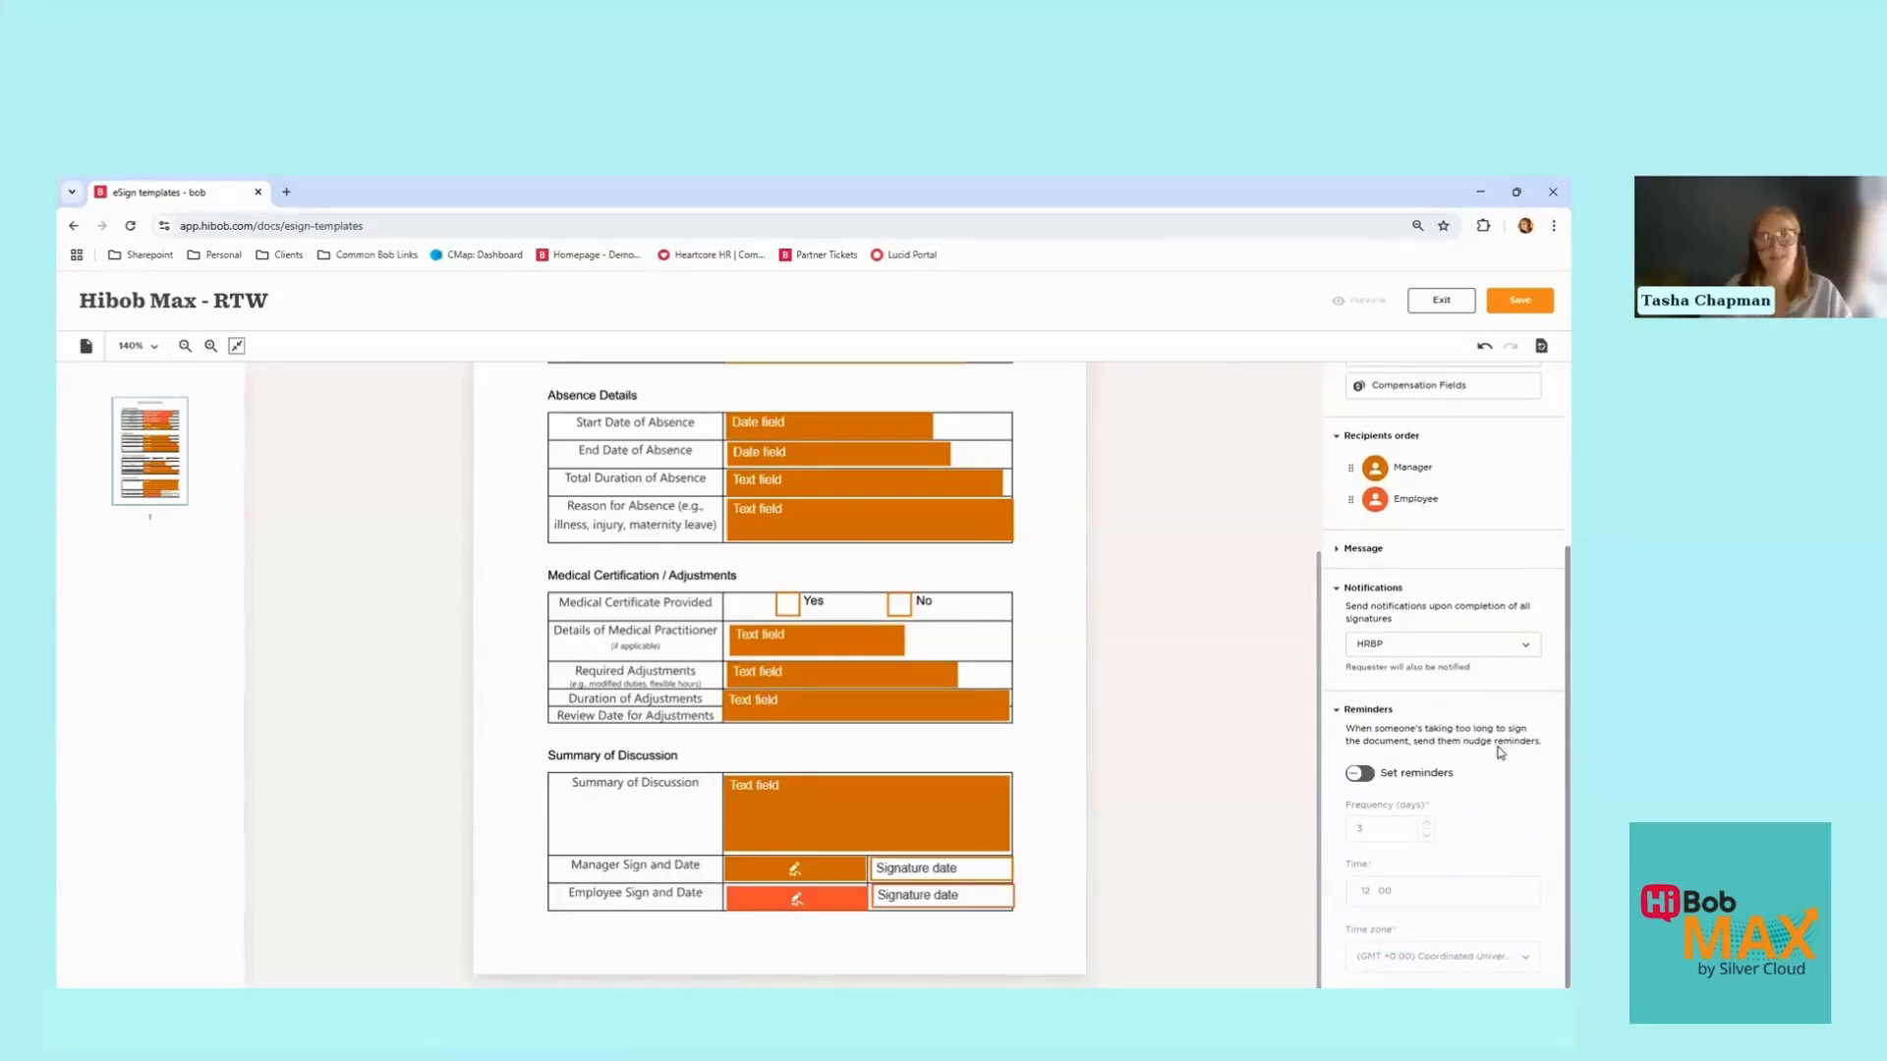
{"action": "left_click", "coordinate": [1373, 776]}
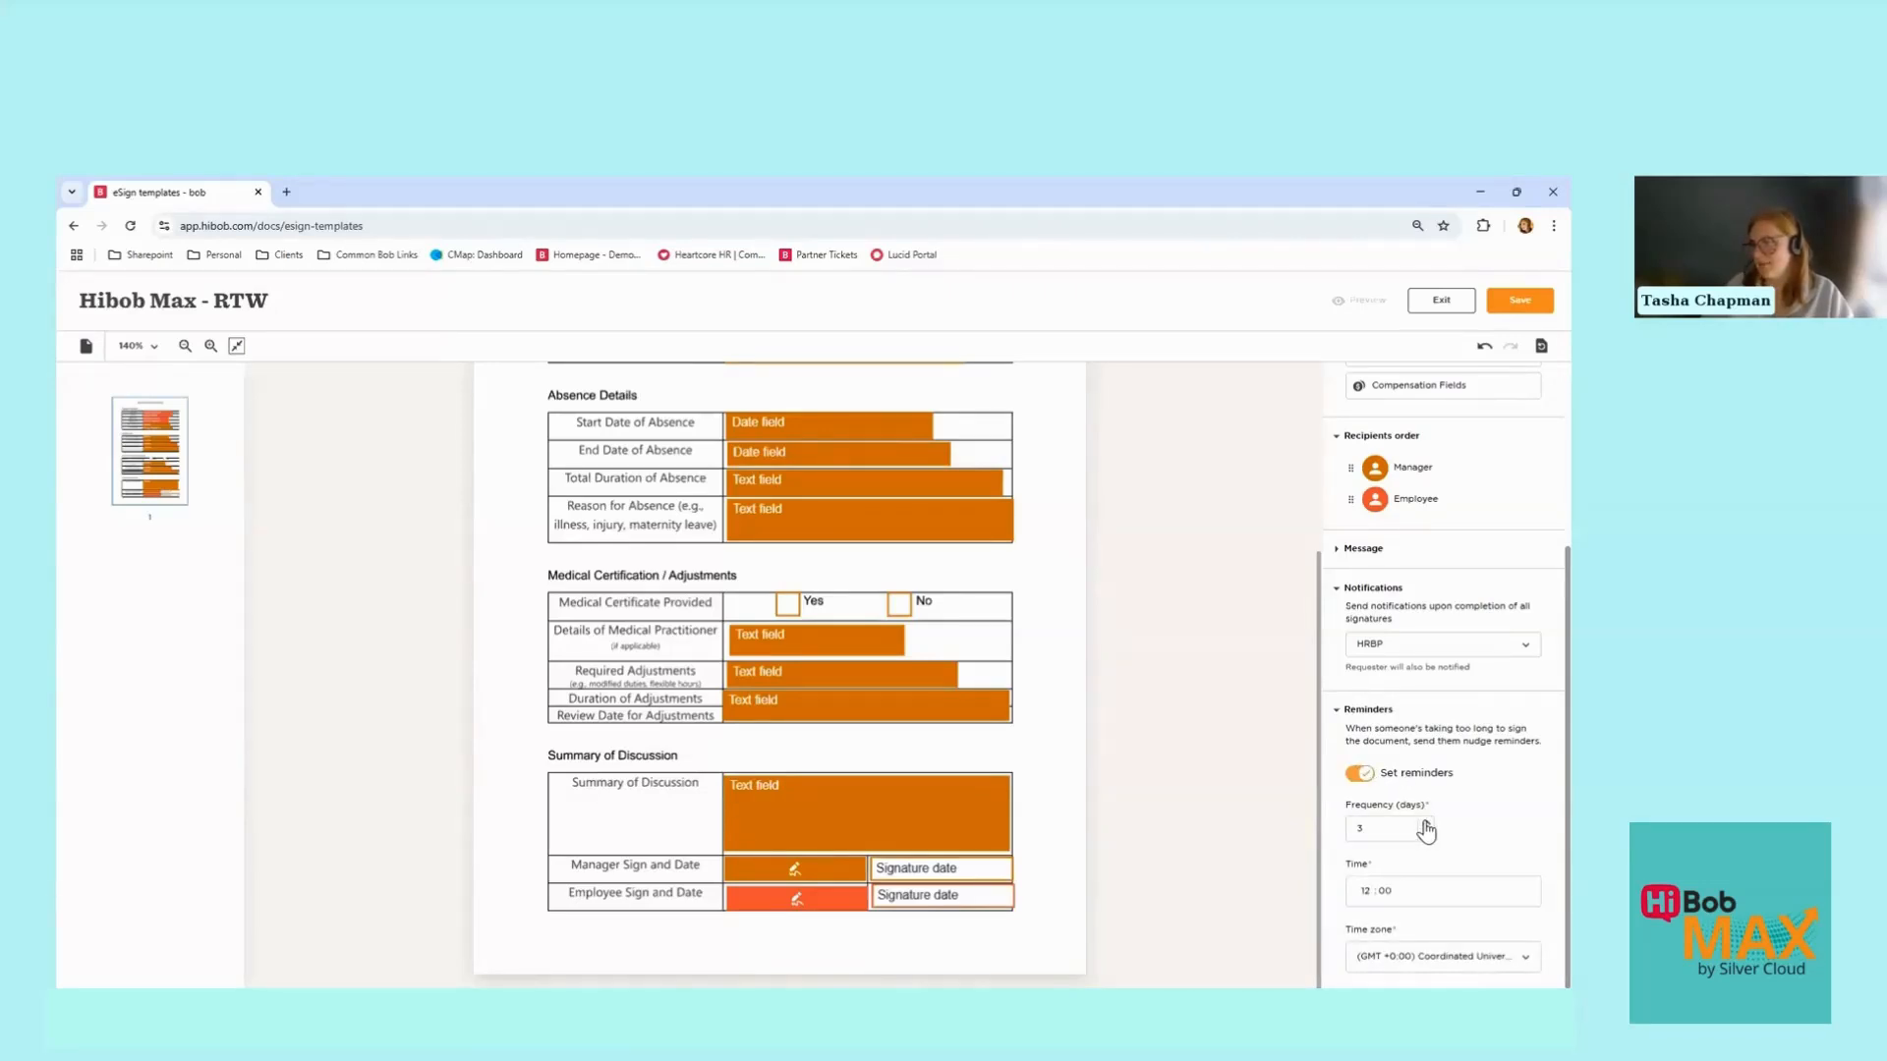
{"action": "left_click", "coordinate": [1366, 889]}
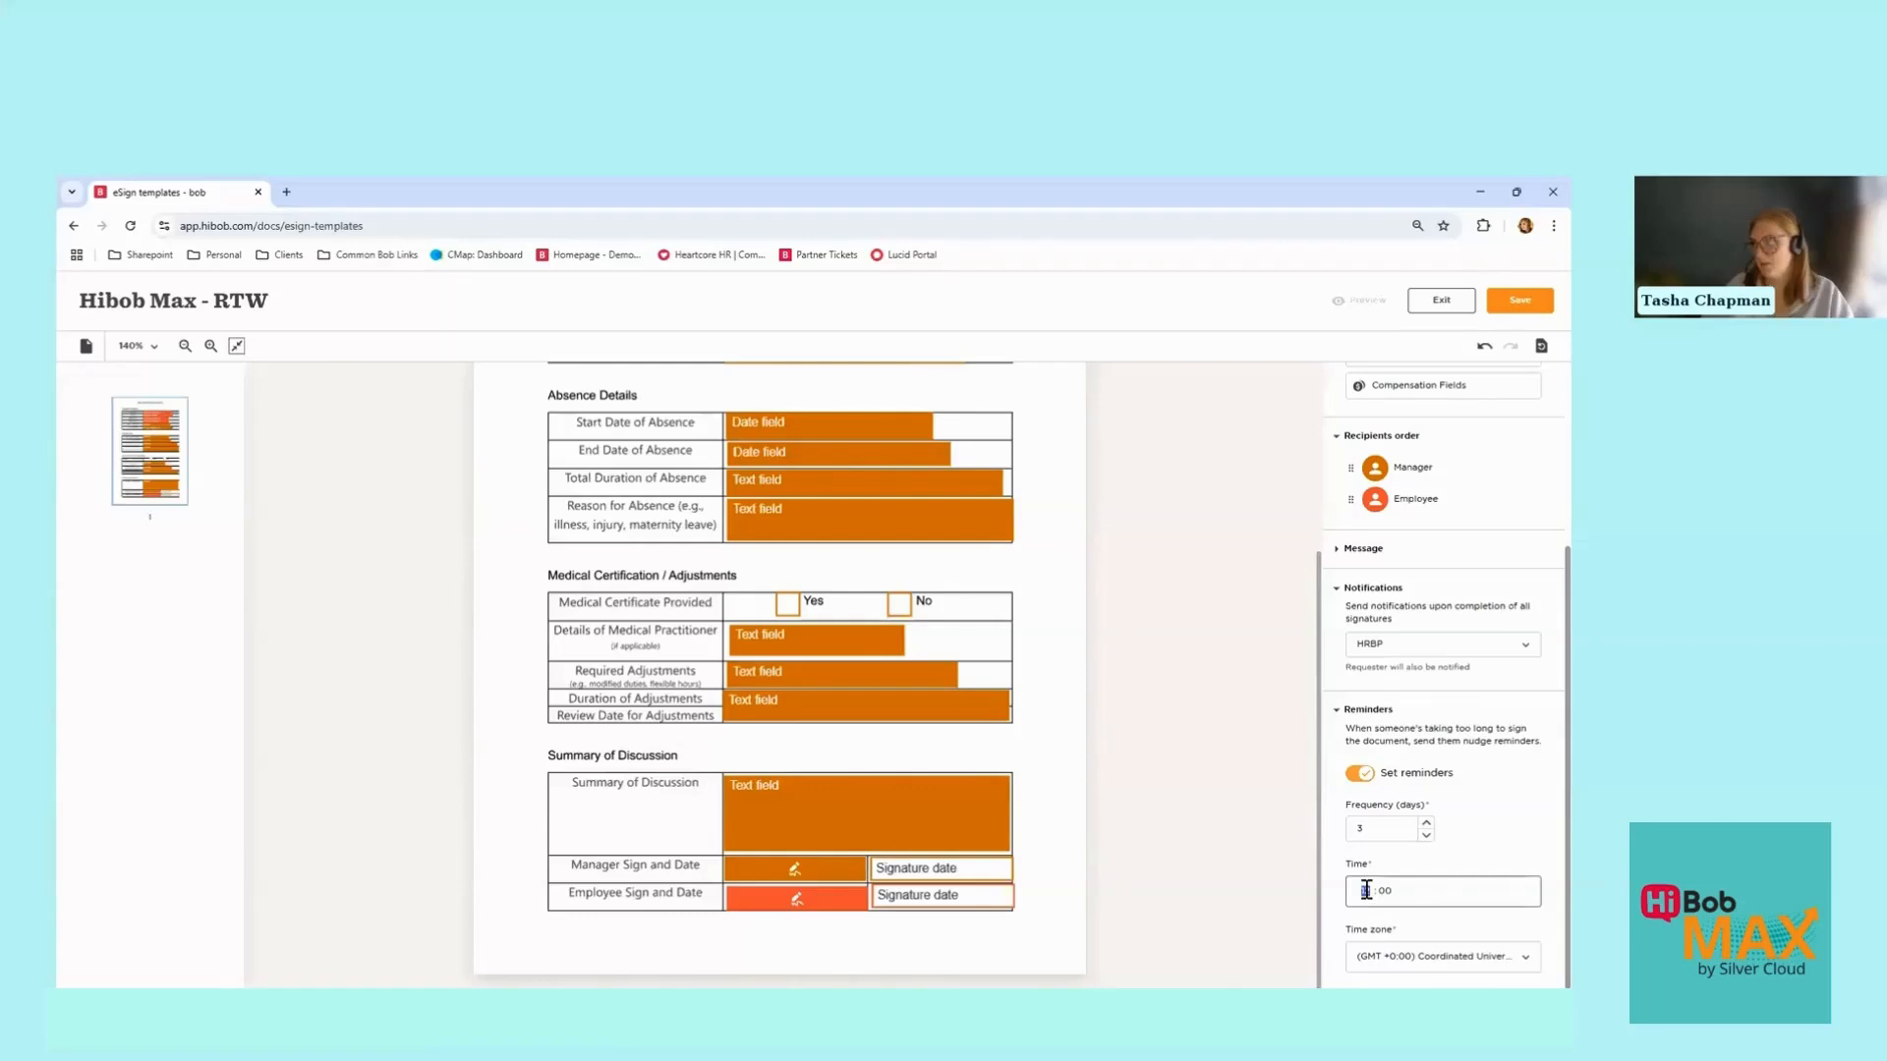
{"action": "type", "text": "10"}
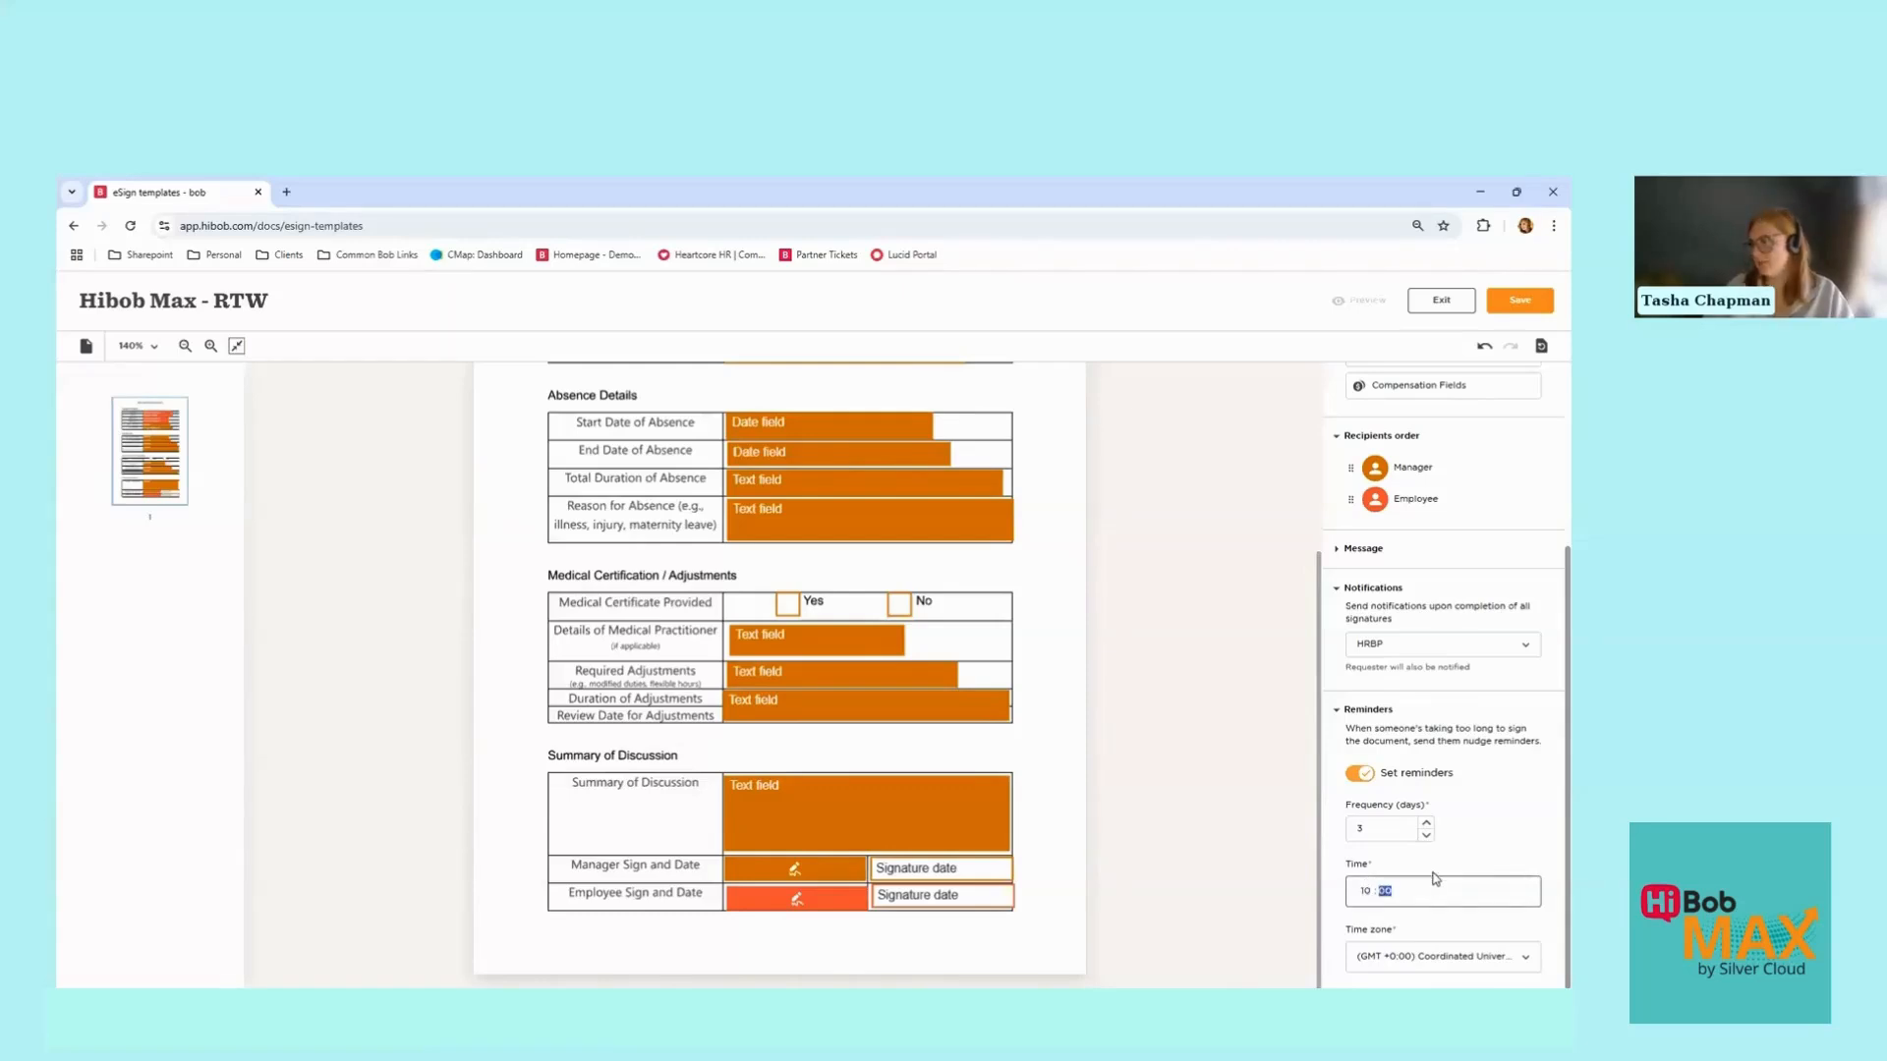
{"action": "left_click", "coordinate": [1427, 962]}
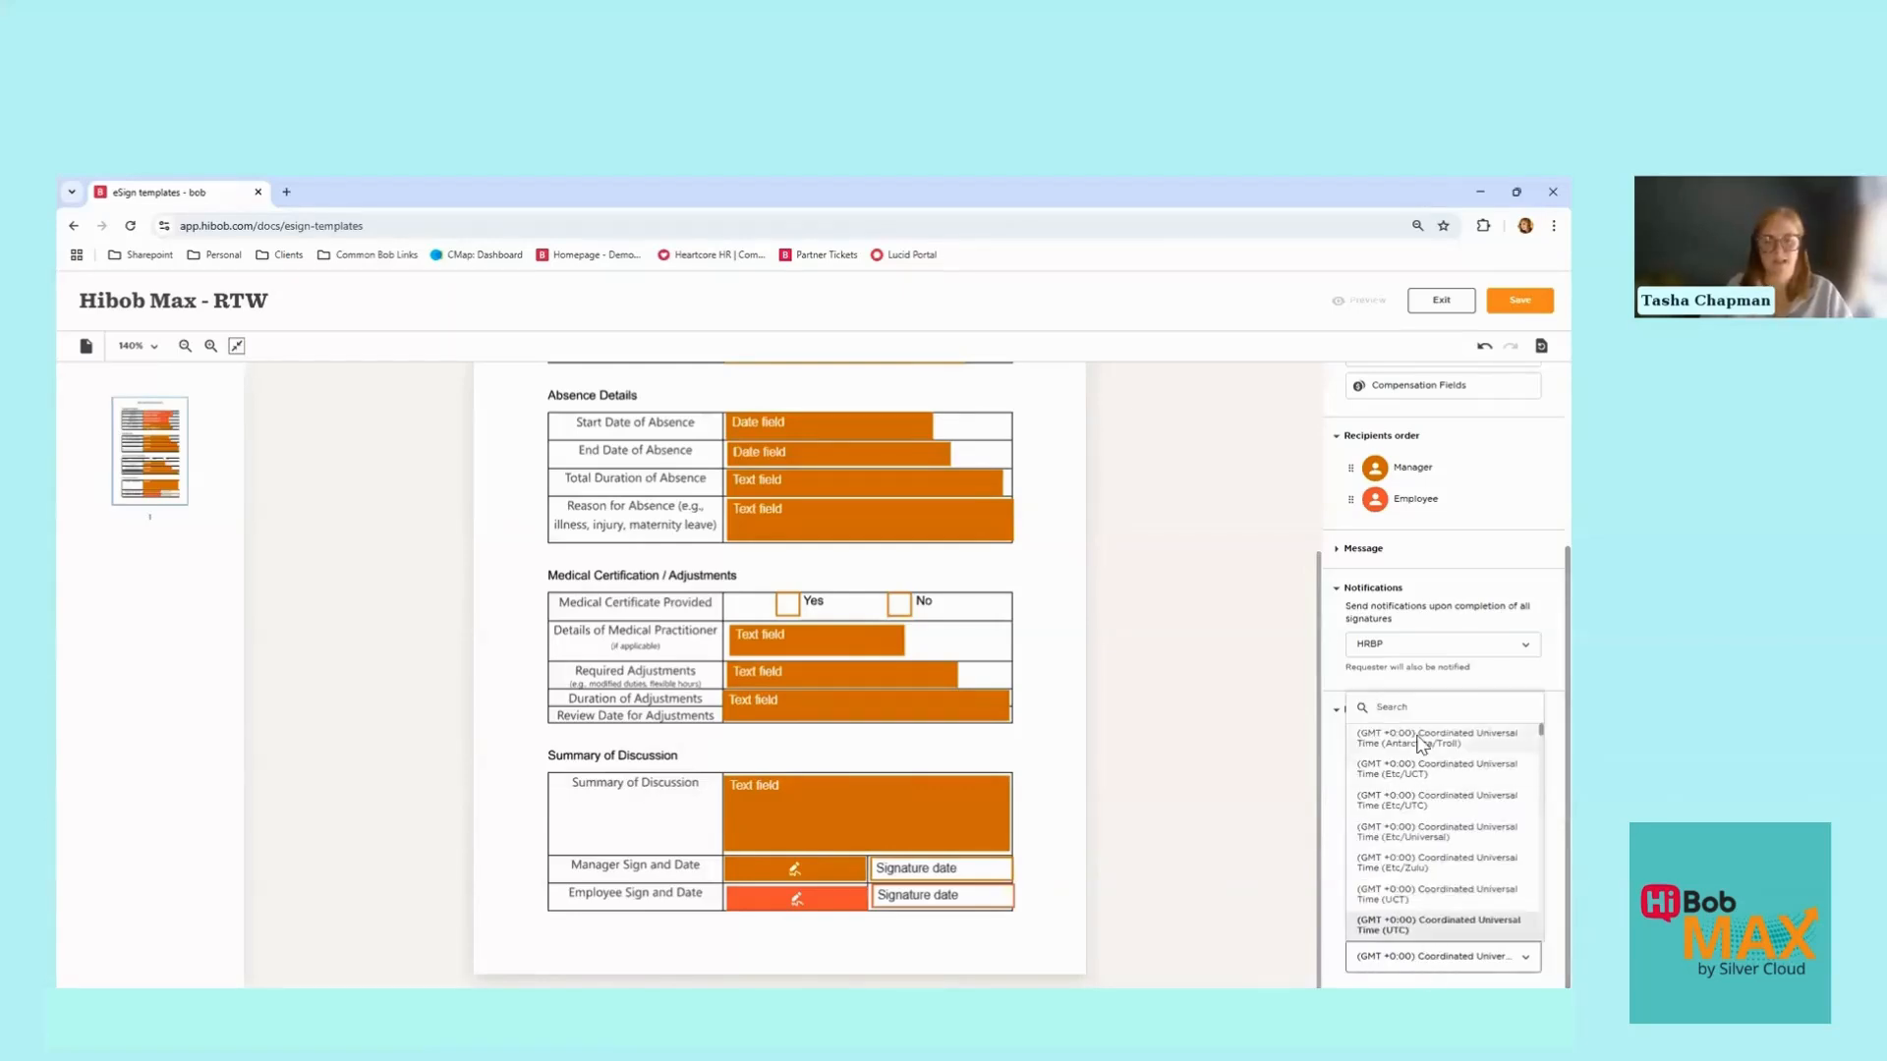
{"action": "type", "text": "lond"}
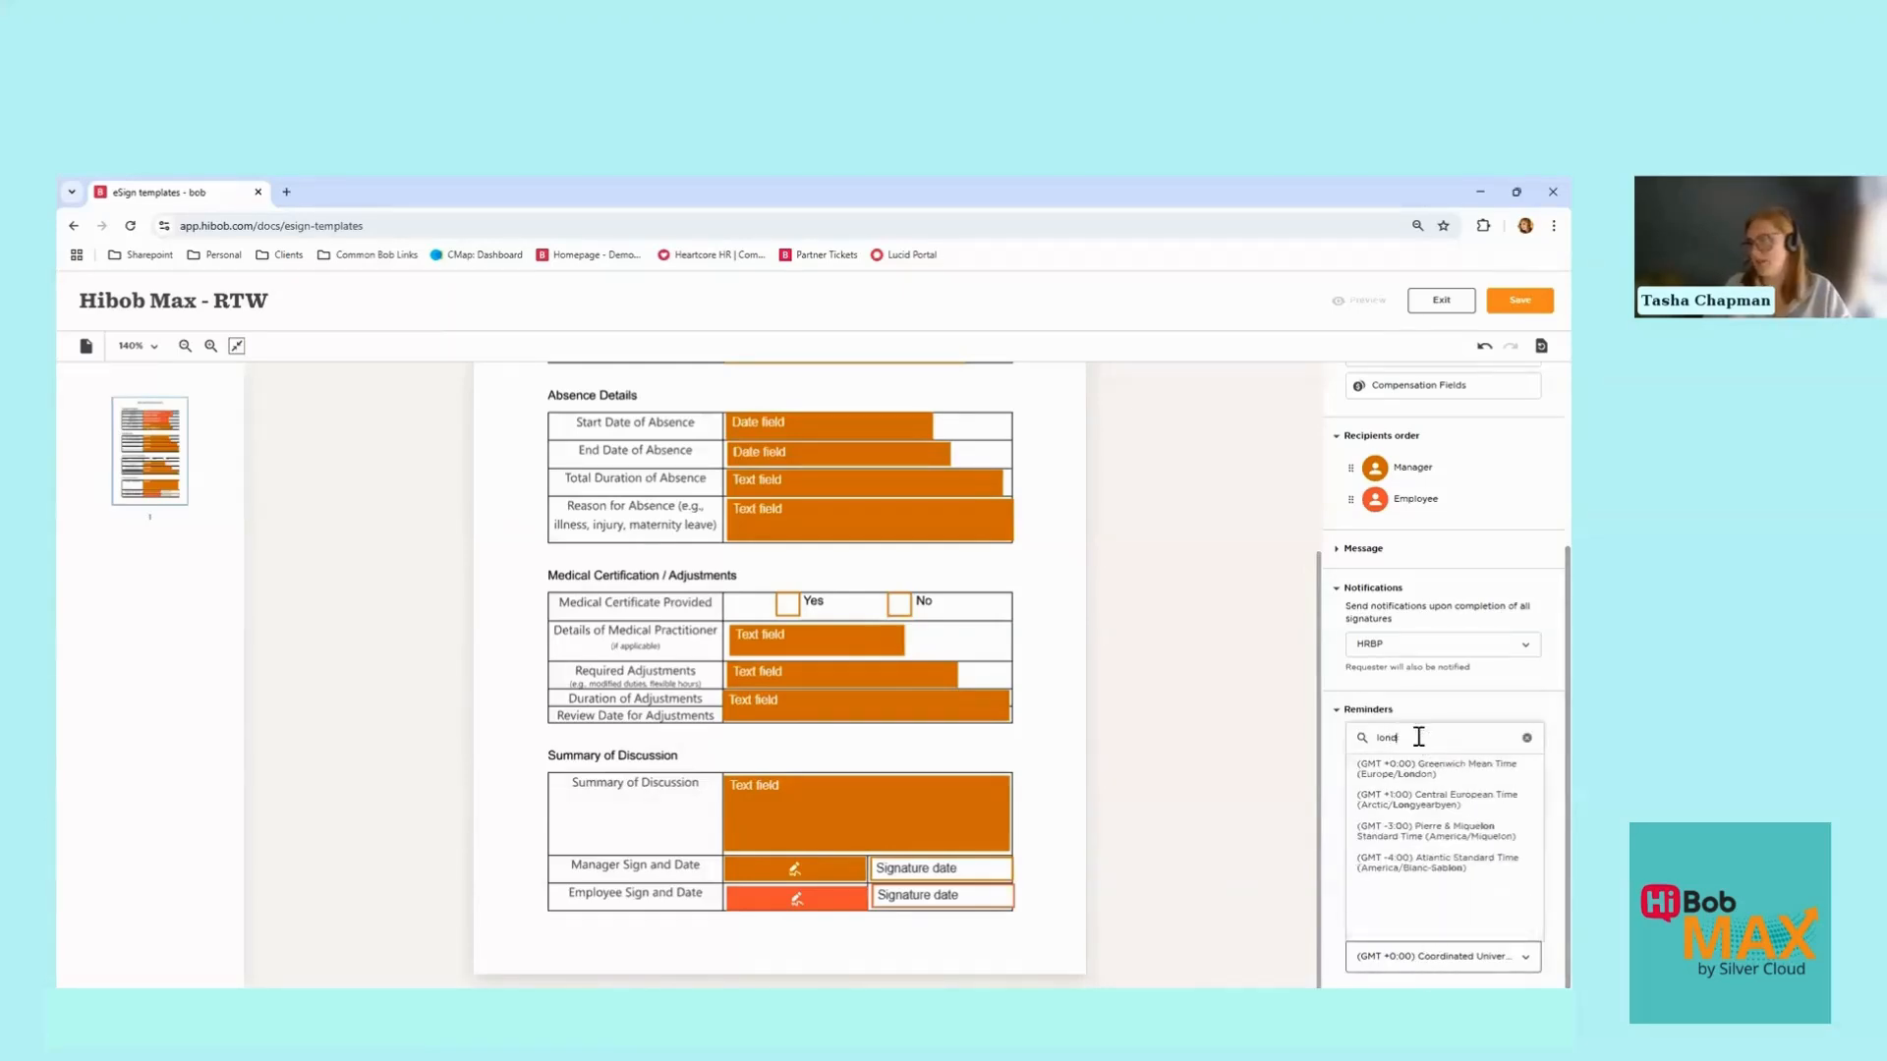
{"action": "type", "text": "on"}
{"action": "left_click", "coordinate": [1417, 772]}
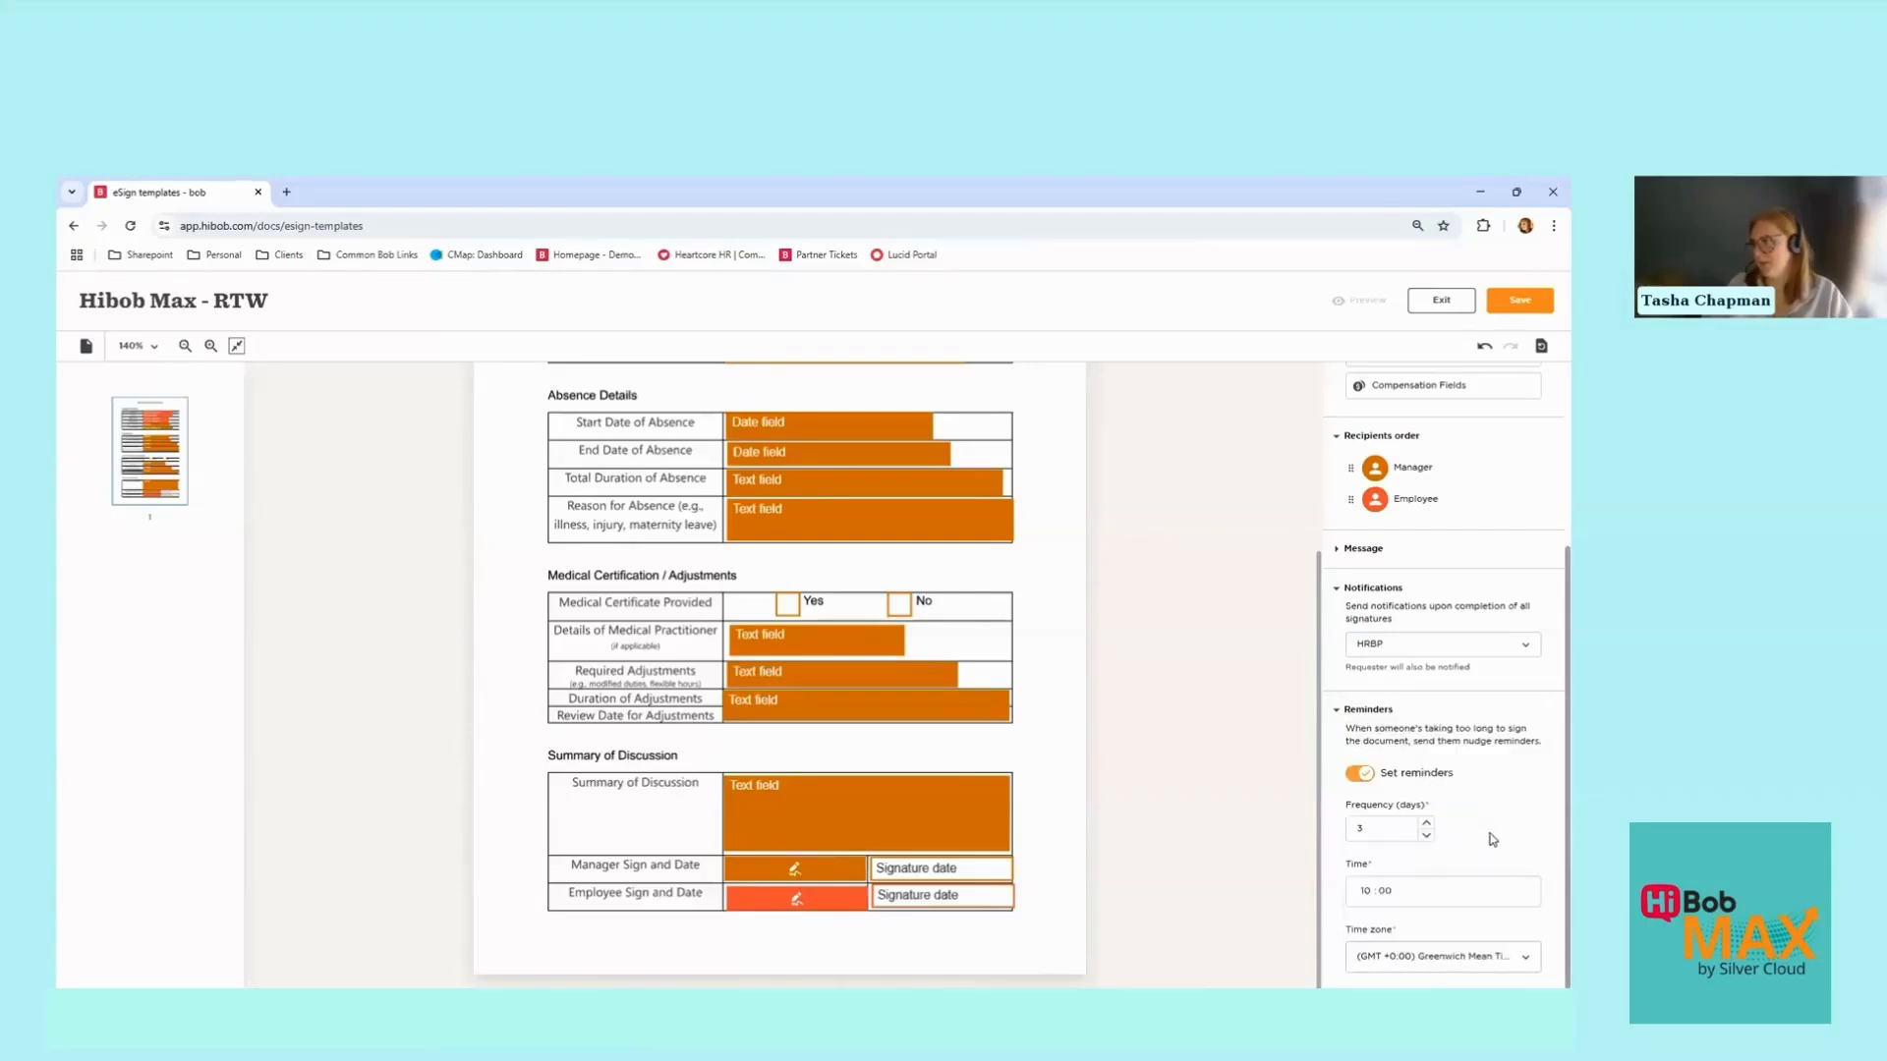
{"action": "scroll", "coordinate": [1472, 787], "scroll_direction": "up", "scroll_amount": 1}
Step: Collapse the reminder settings and save the Hibob Max - RTW template
{"action": "scroll", "coordinate": [1464, 782], "scroll_direction": "down", "scroll_amount": 1}
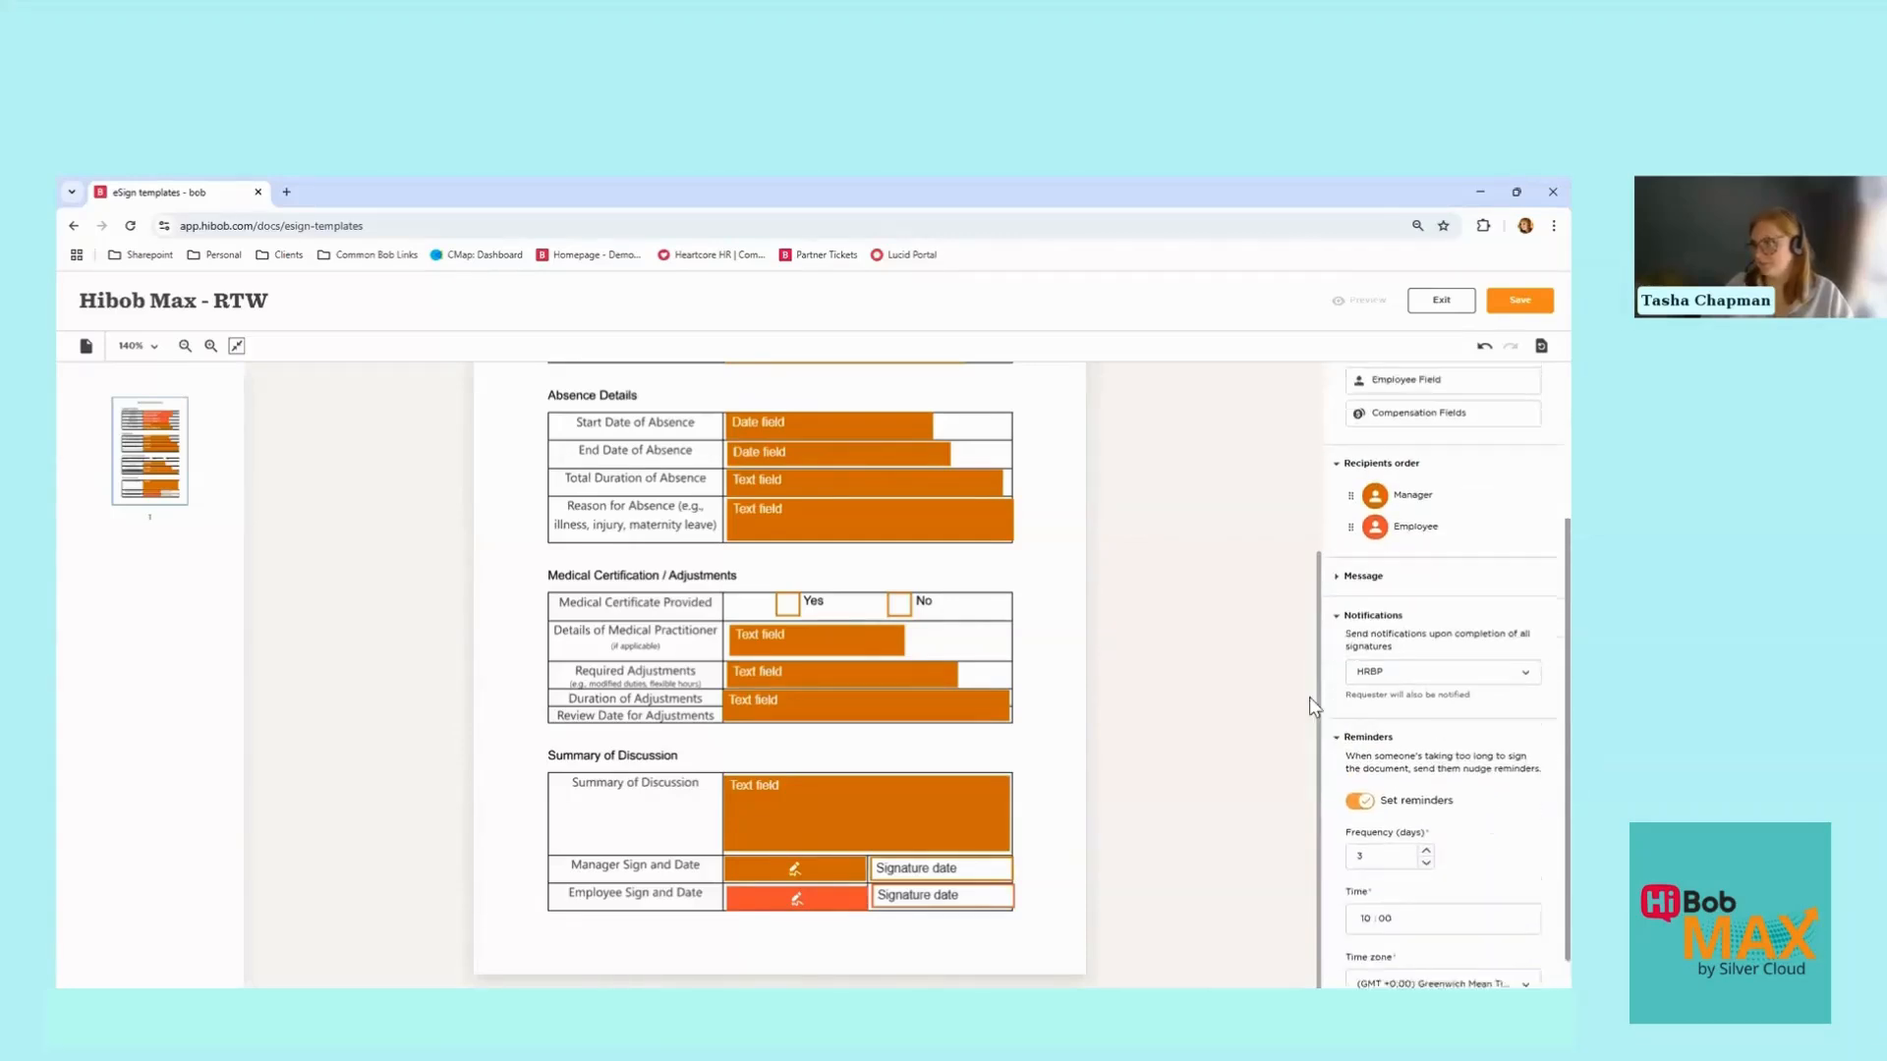
{"action": "left_click", "coordinate": [1337, 712]}
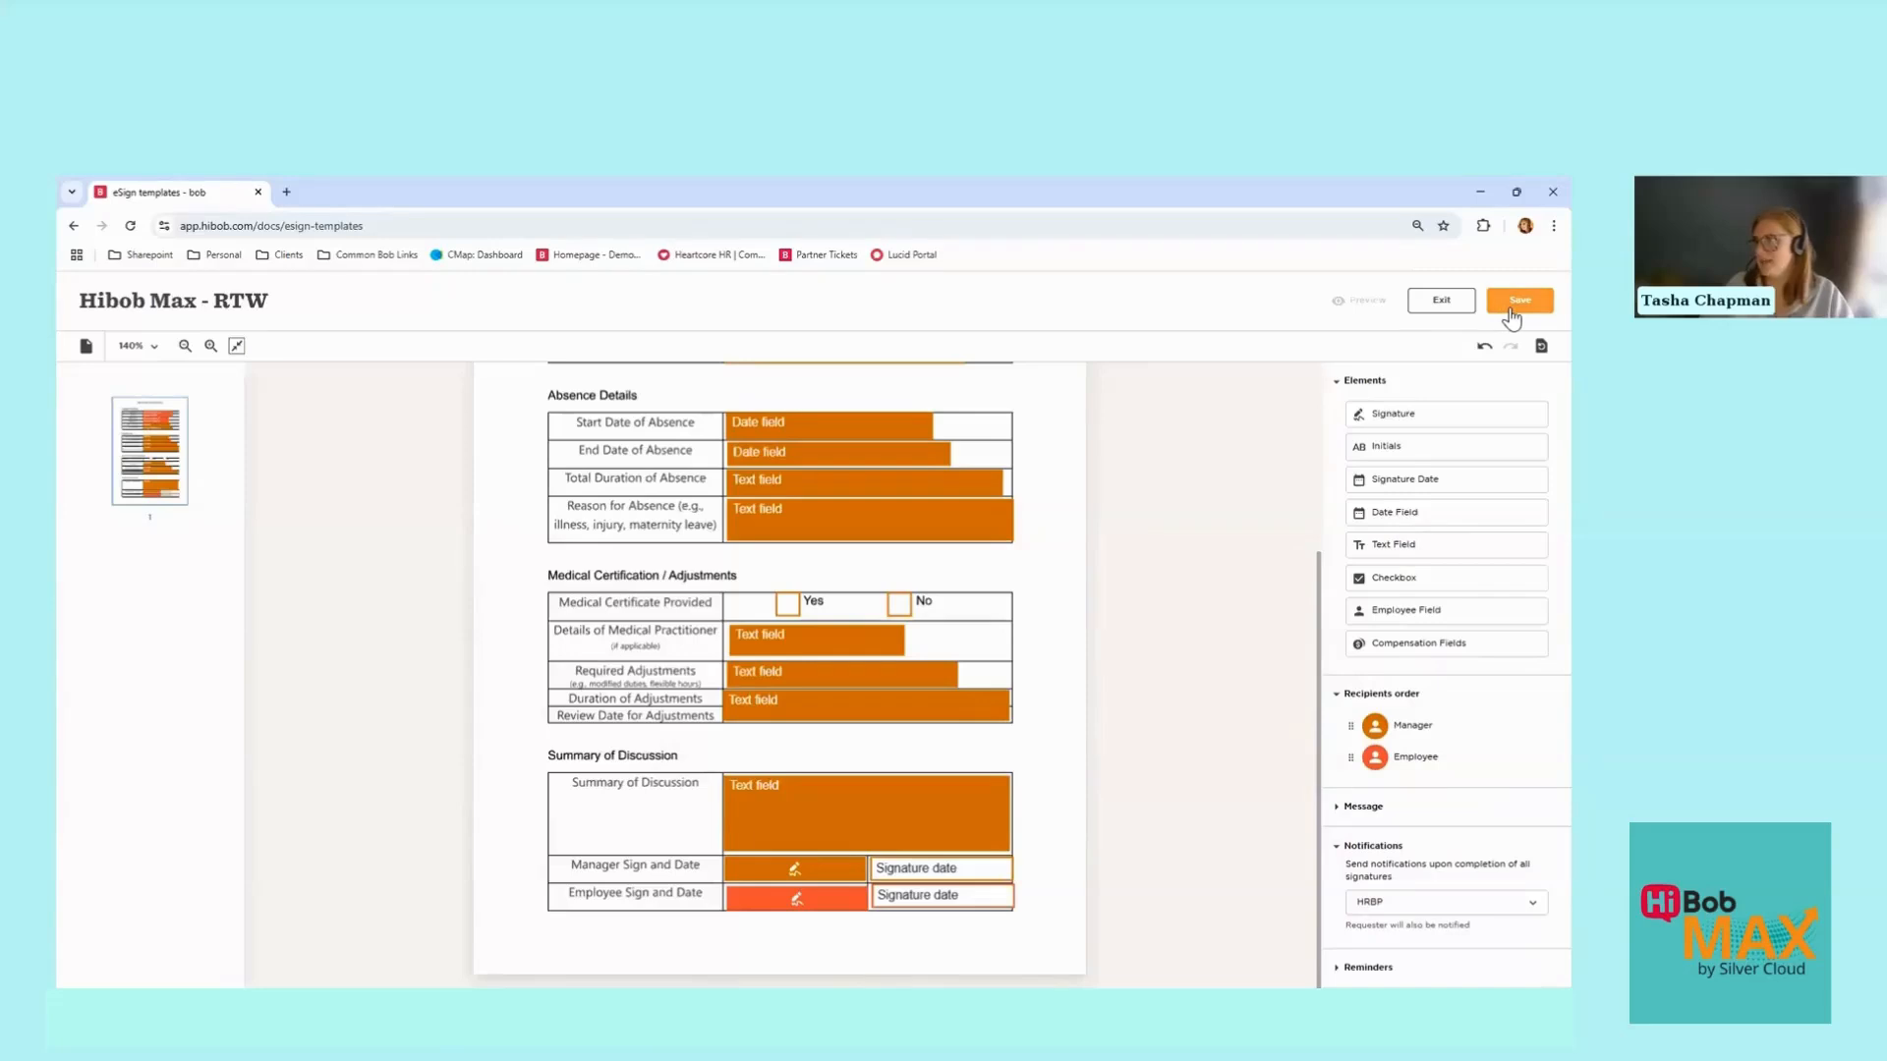
{"action": "left_click", "coordinate": [1511, 310]}
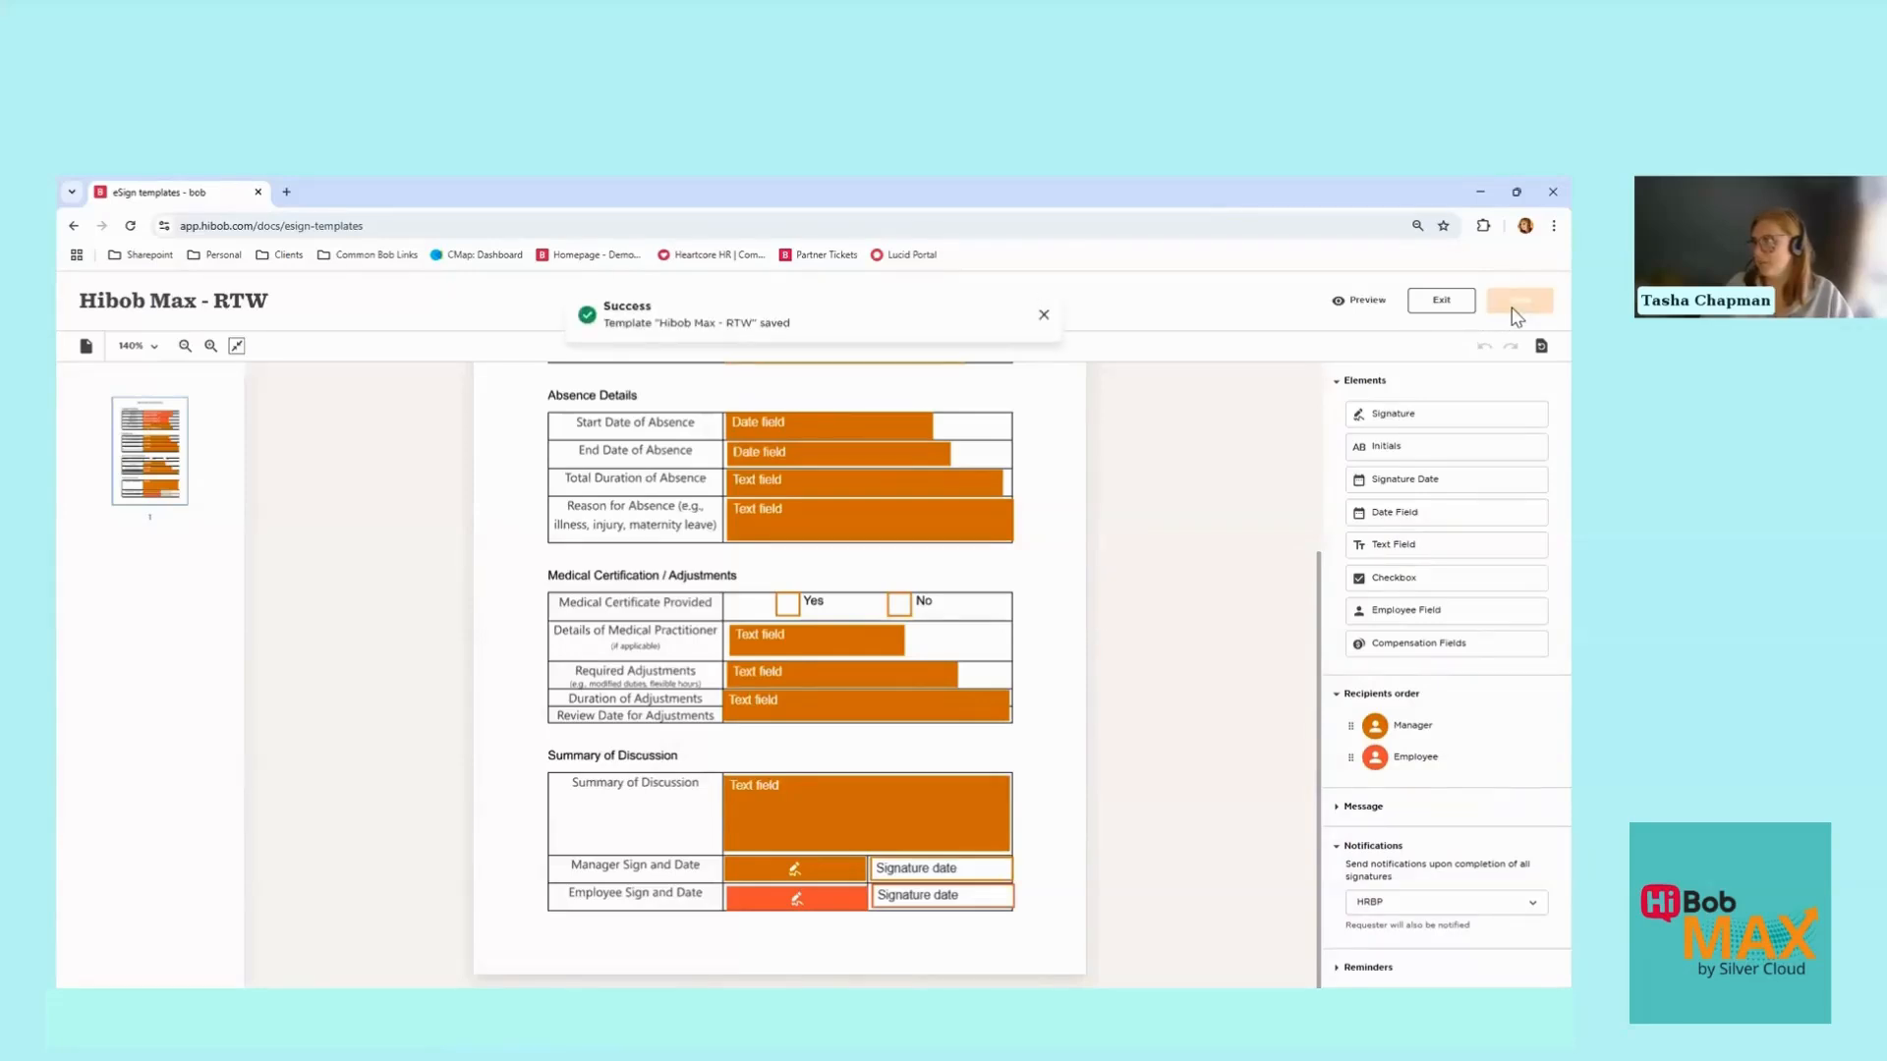
Step: Preview the template as a searched-for employee and bring up the form
{"action": "left_click", "coordinate": [1345, 304]}
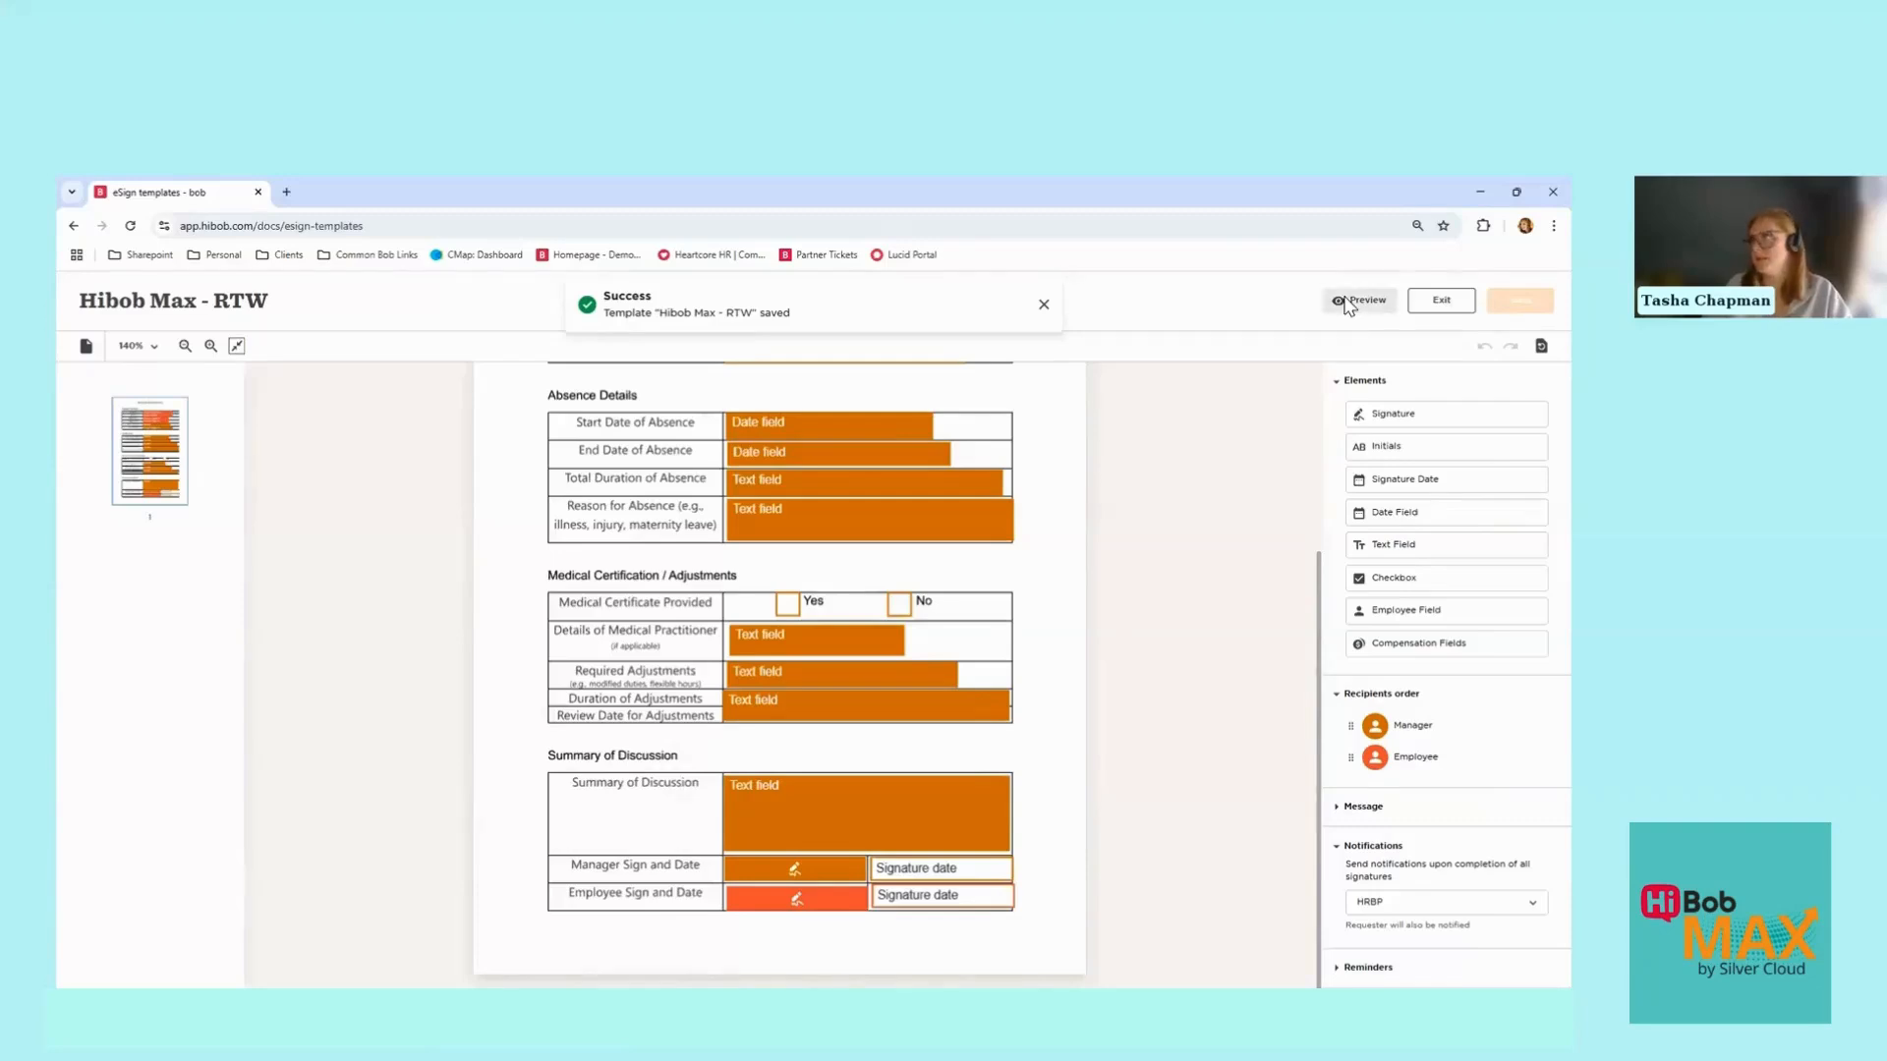
{"action": "left_click", "coordinate": [745, 637]}
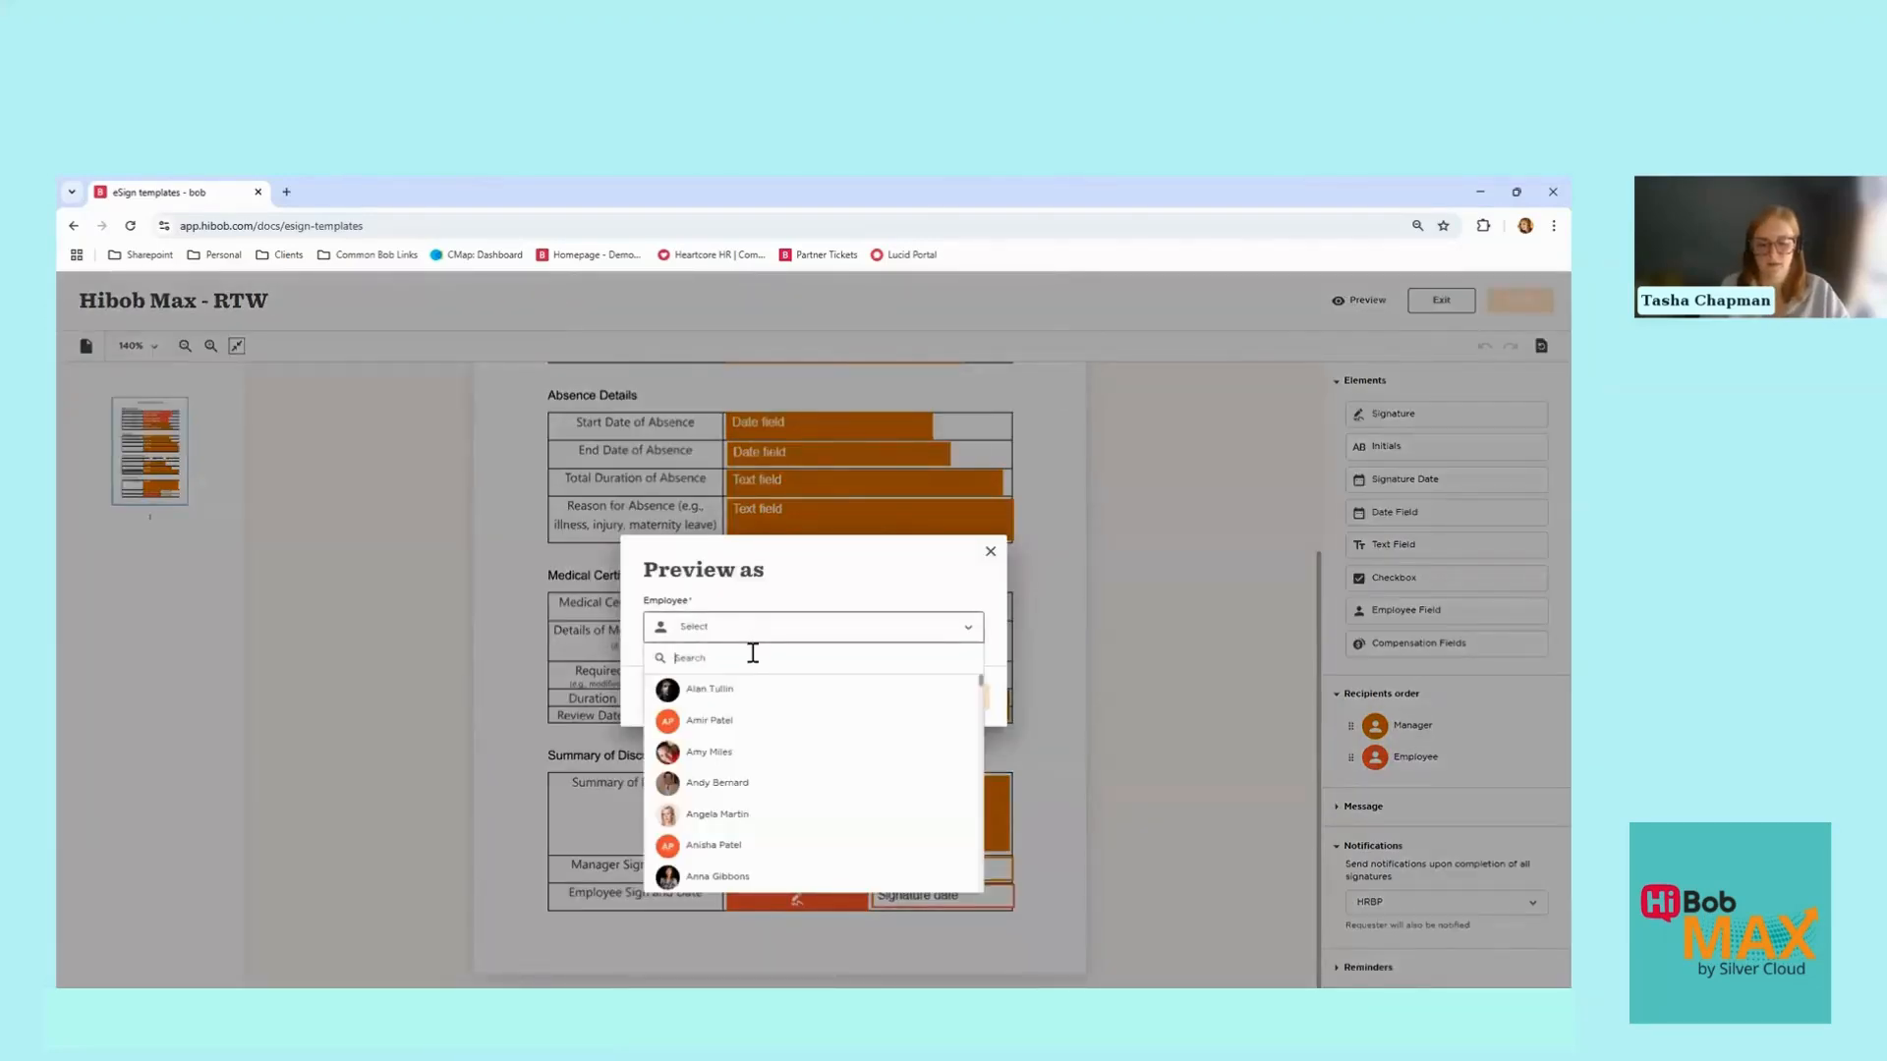
{"action": "type", "text": "Tasha"}
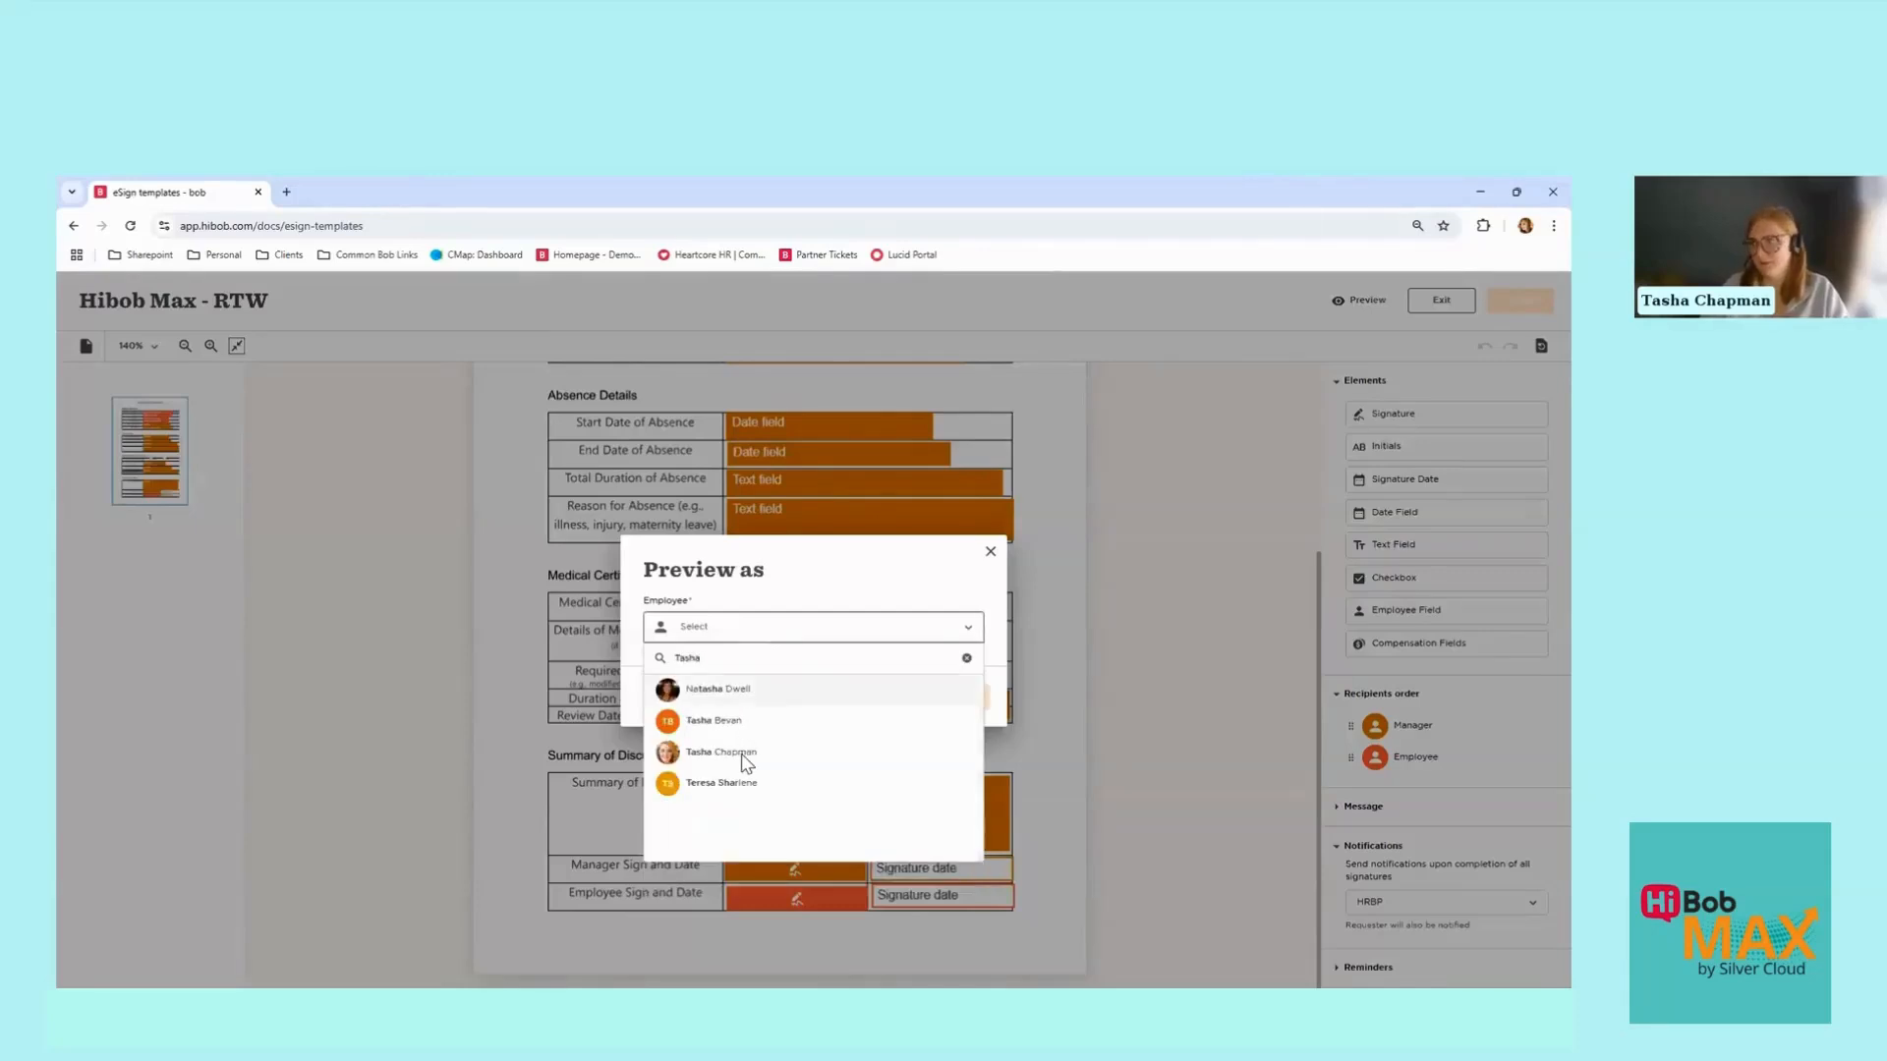
{"action": "left_click", "coordinate": [747, 752]}
{"action": "left_click", "coordinate": [951, 698]}
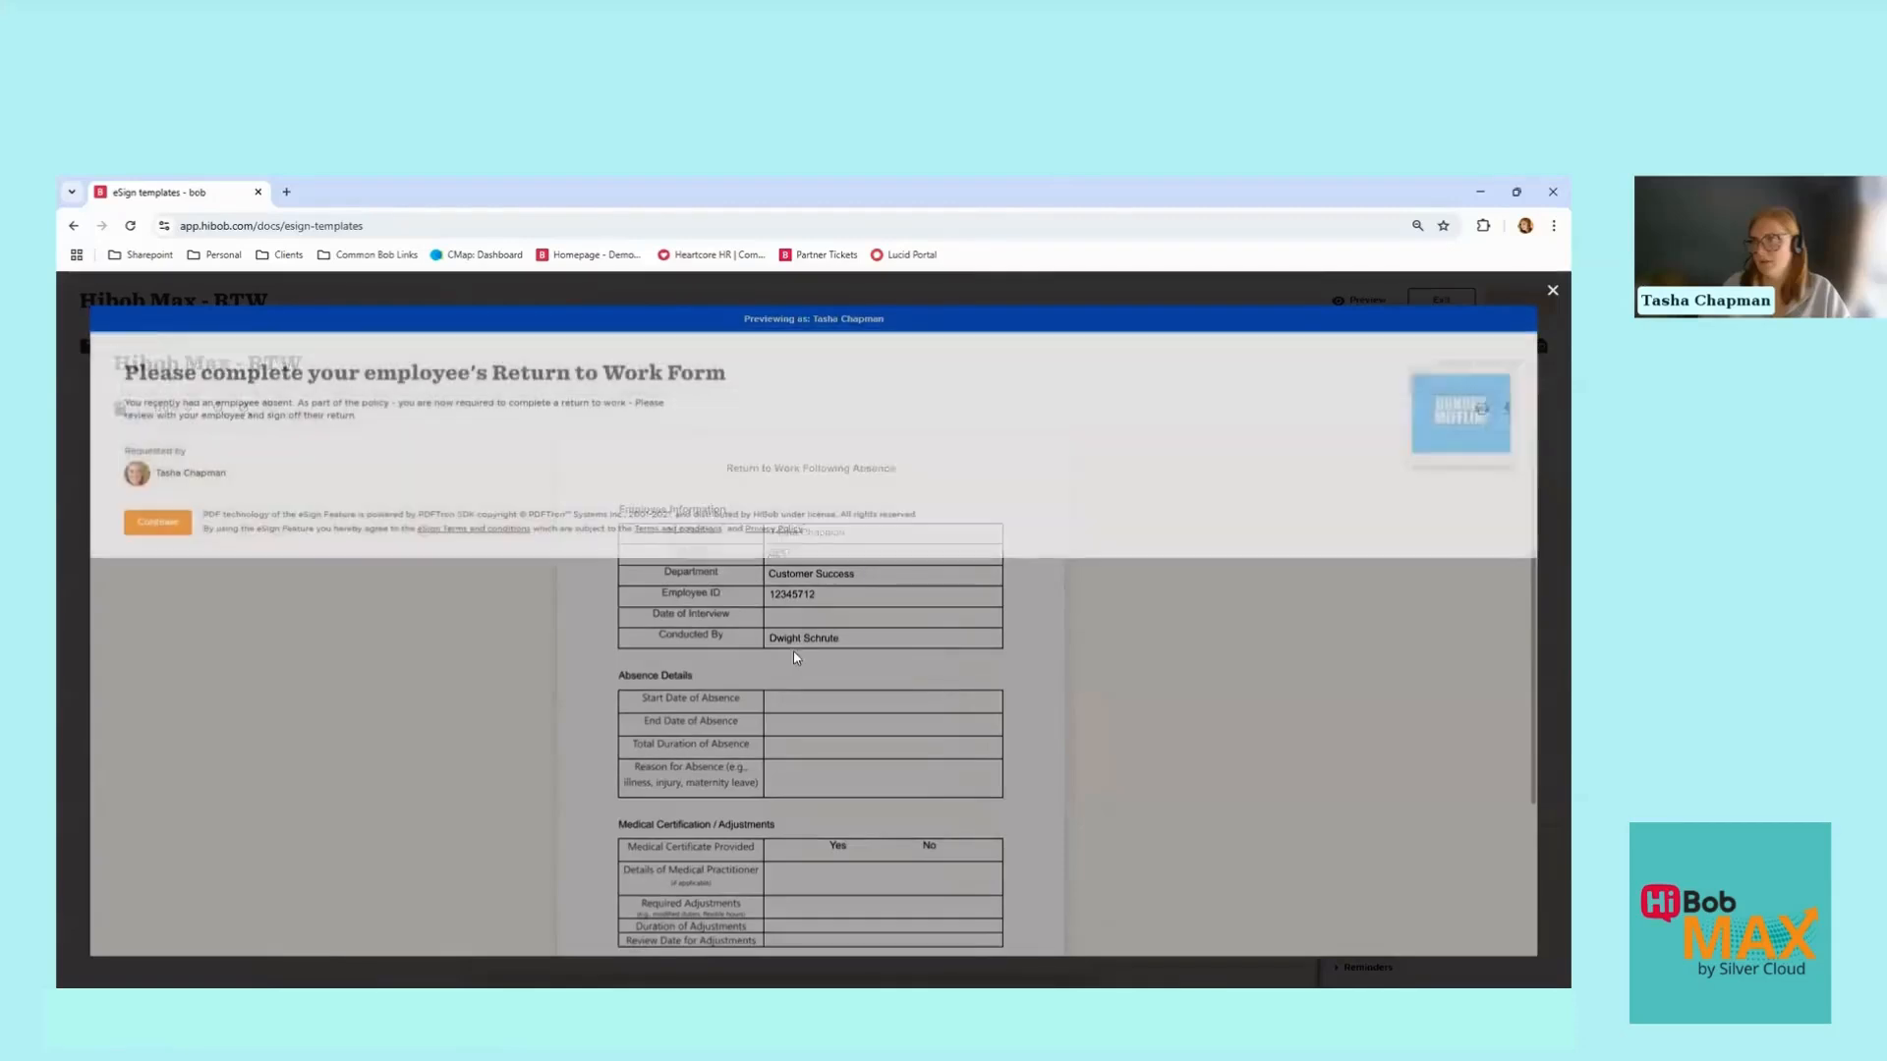
{"action": "left_click", "coordinate": [159, 528]}
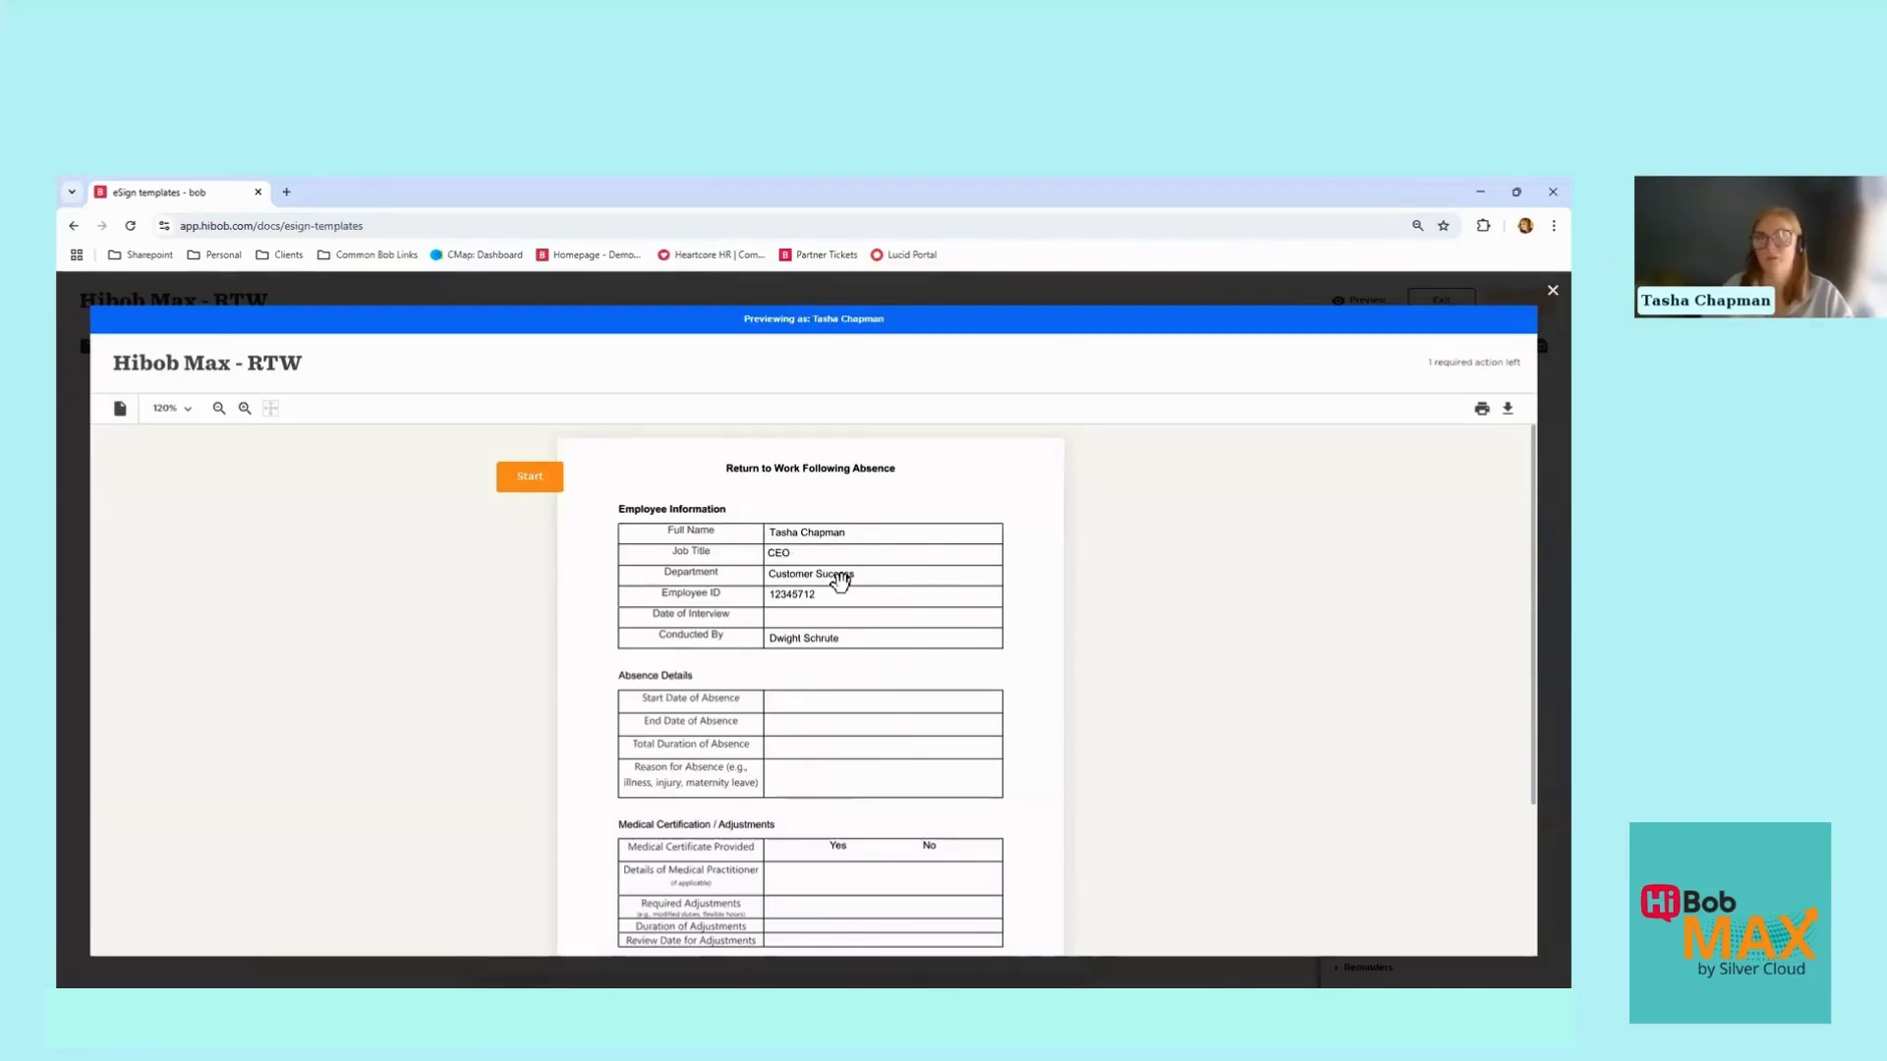
Step: Try the Employee Sign field's draw and type modes, then close it and the preview
{"action": "scroll", "coordinate": [840, 582], "scroll_direction": "down", "scroll_amount": 2}
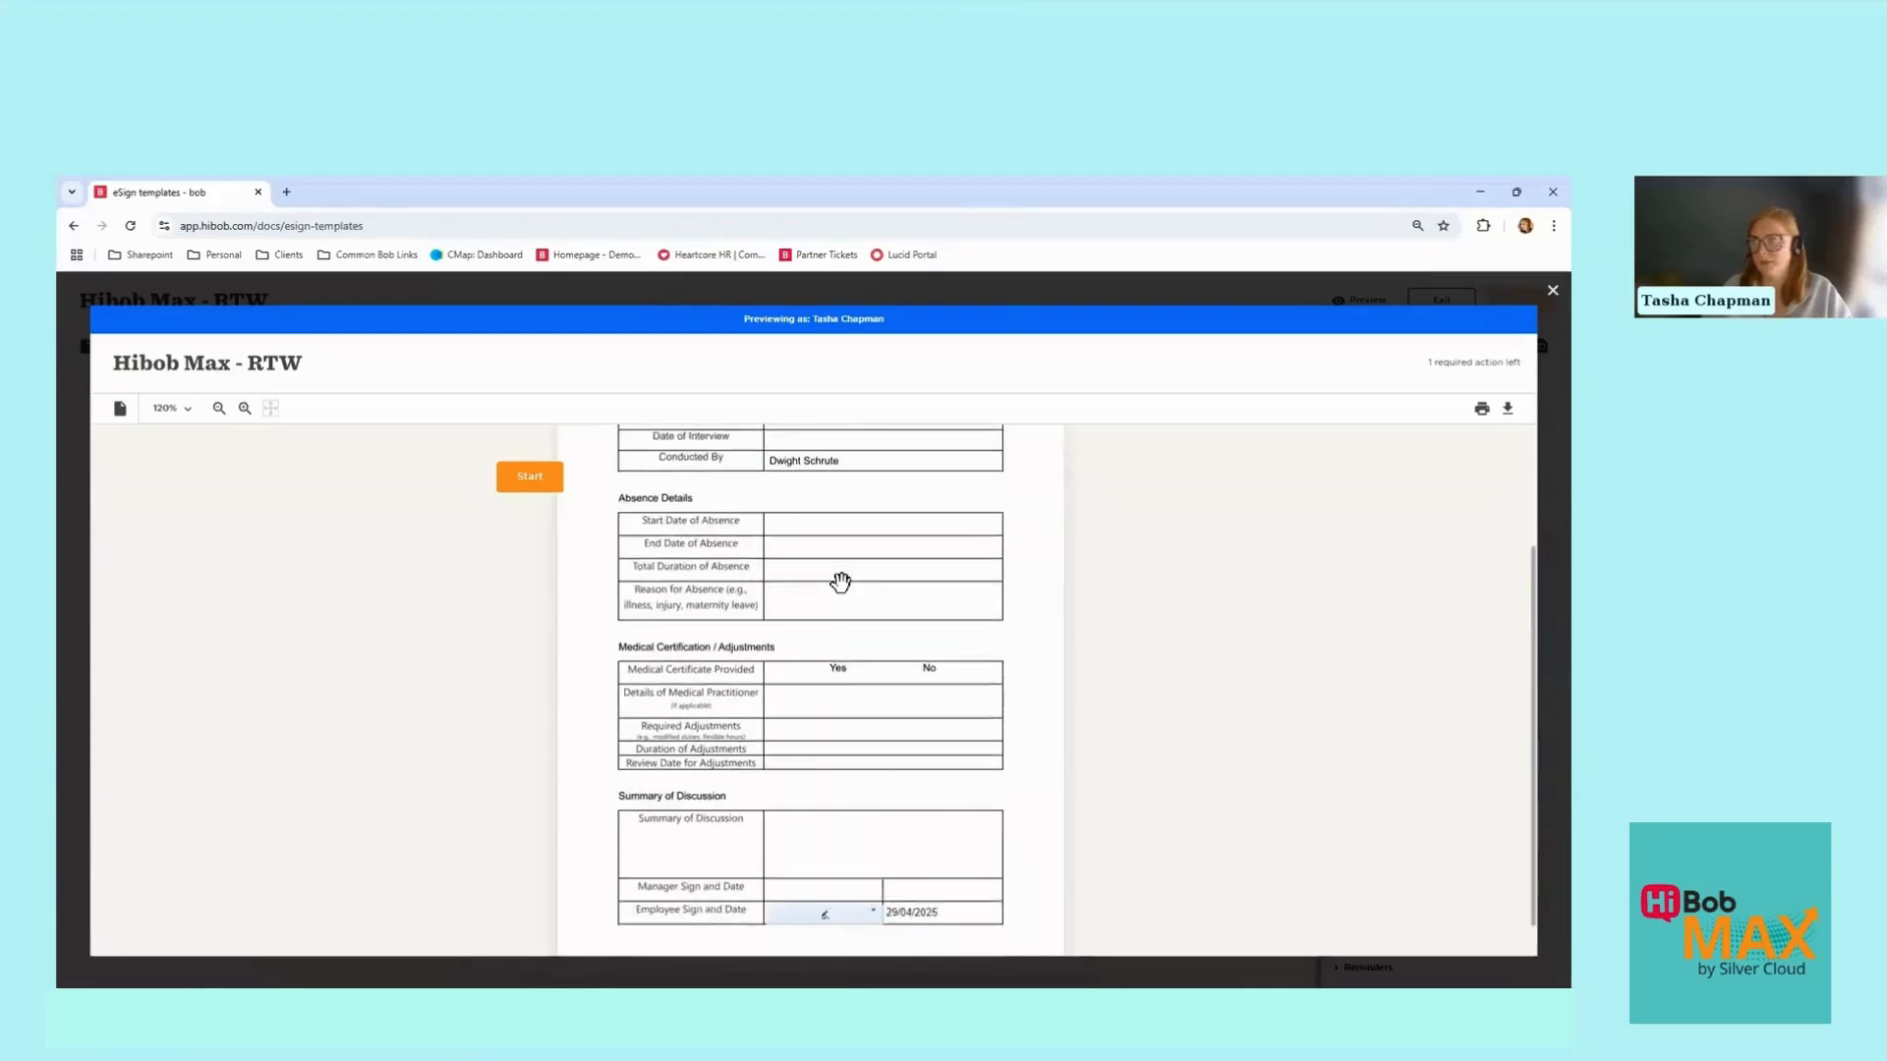
{"action": "left_click", "coordinate": [834, 888]}
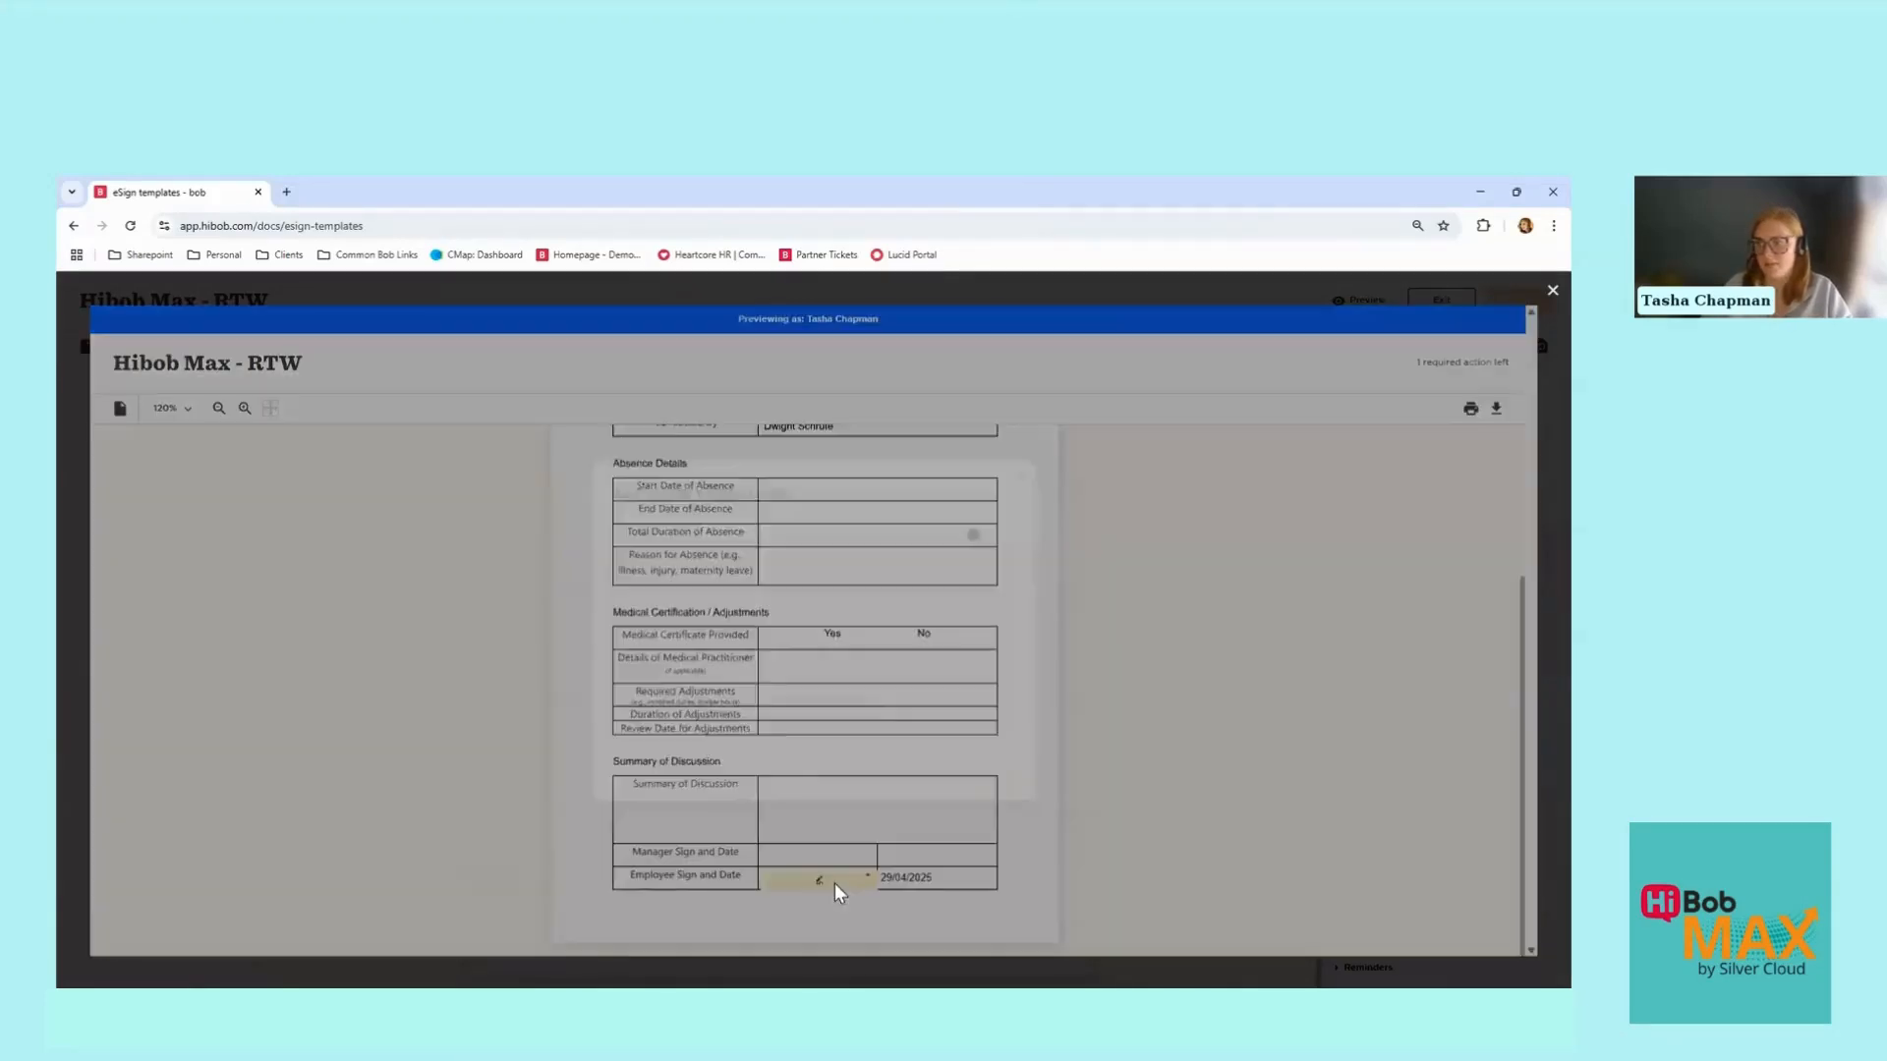
{"action": "left_click_drag", "start_coordinate": [651, 662], "coordinate": [914, 623]}
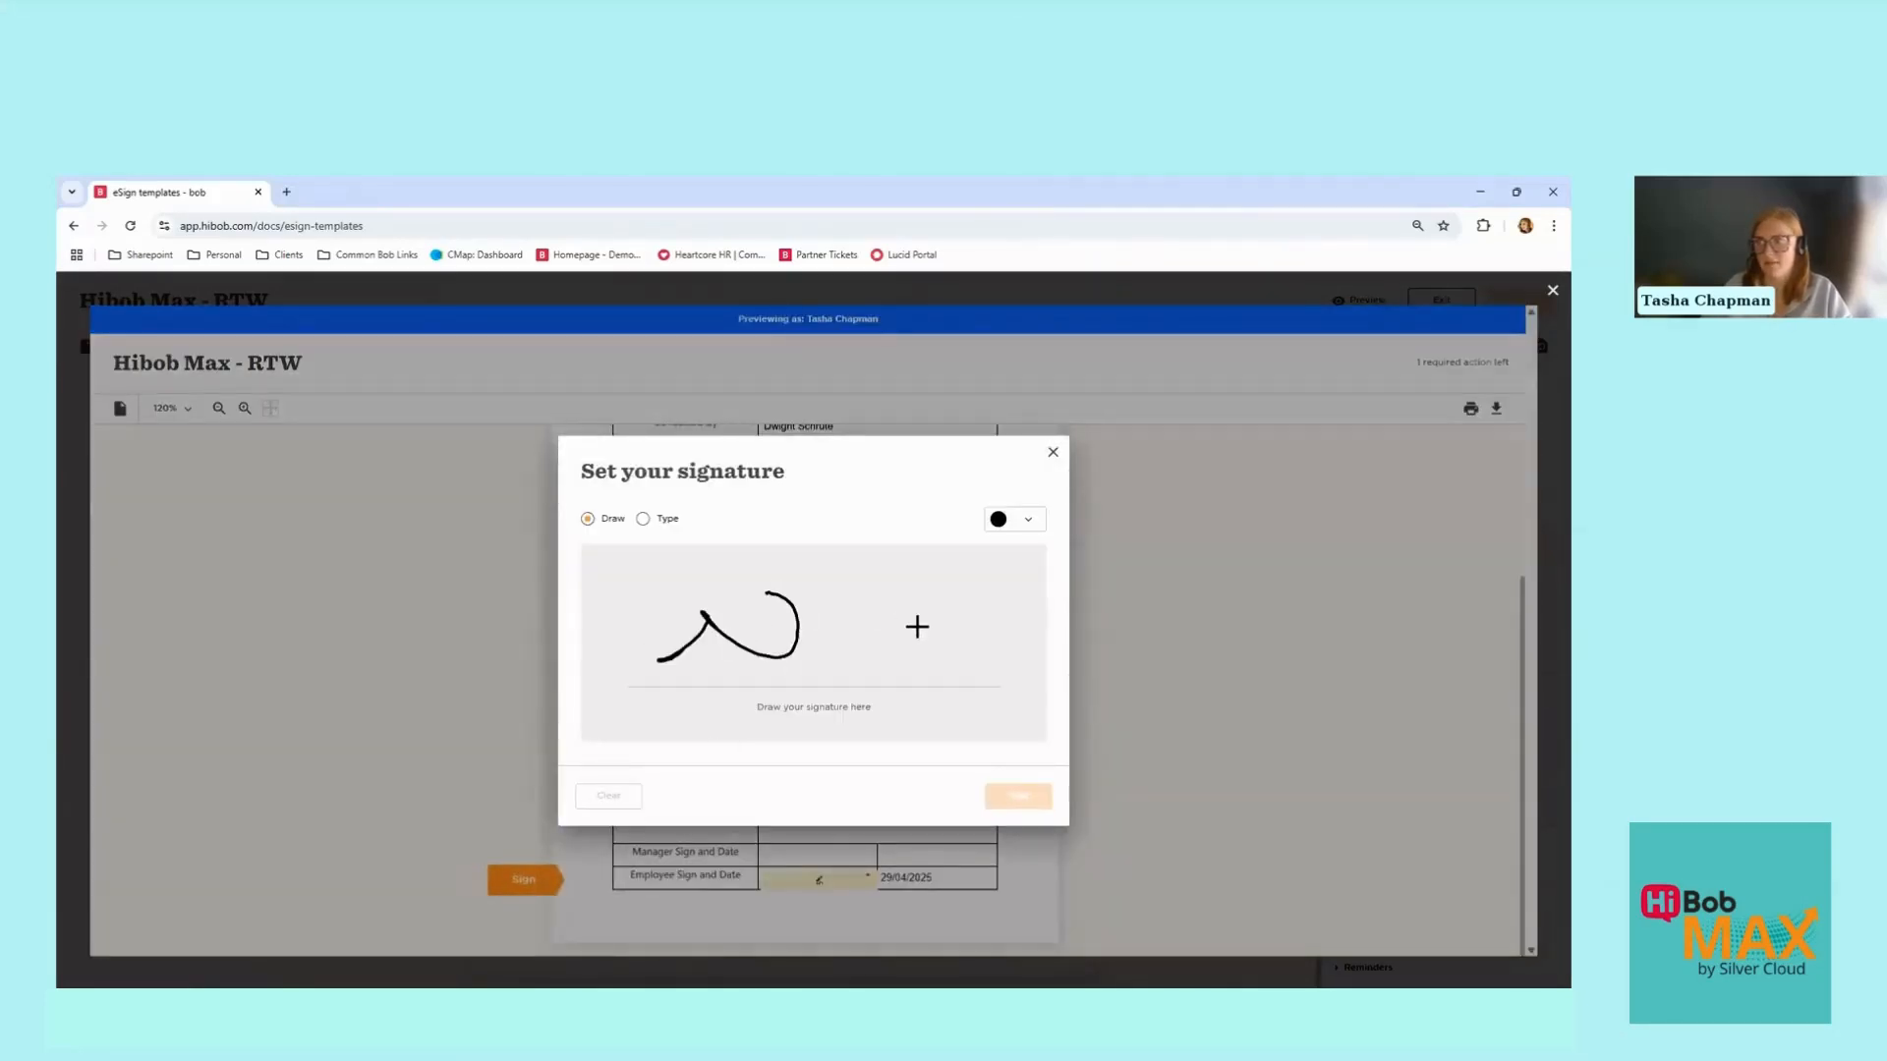
{"action": "left_click", "coordinate": [642, 520]}
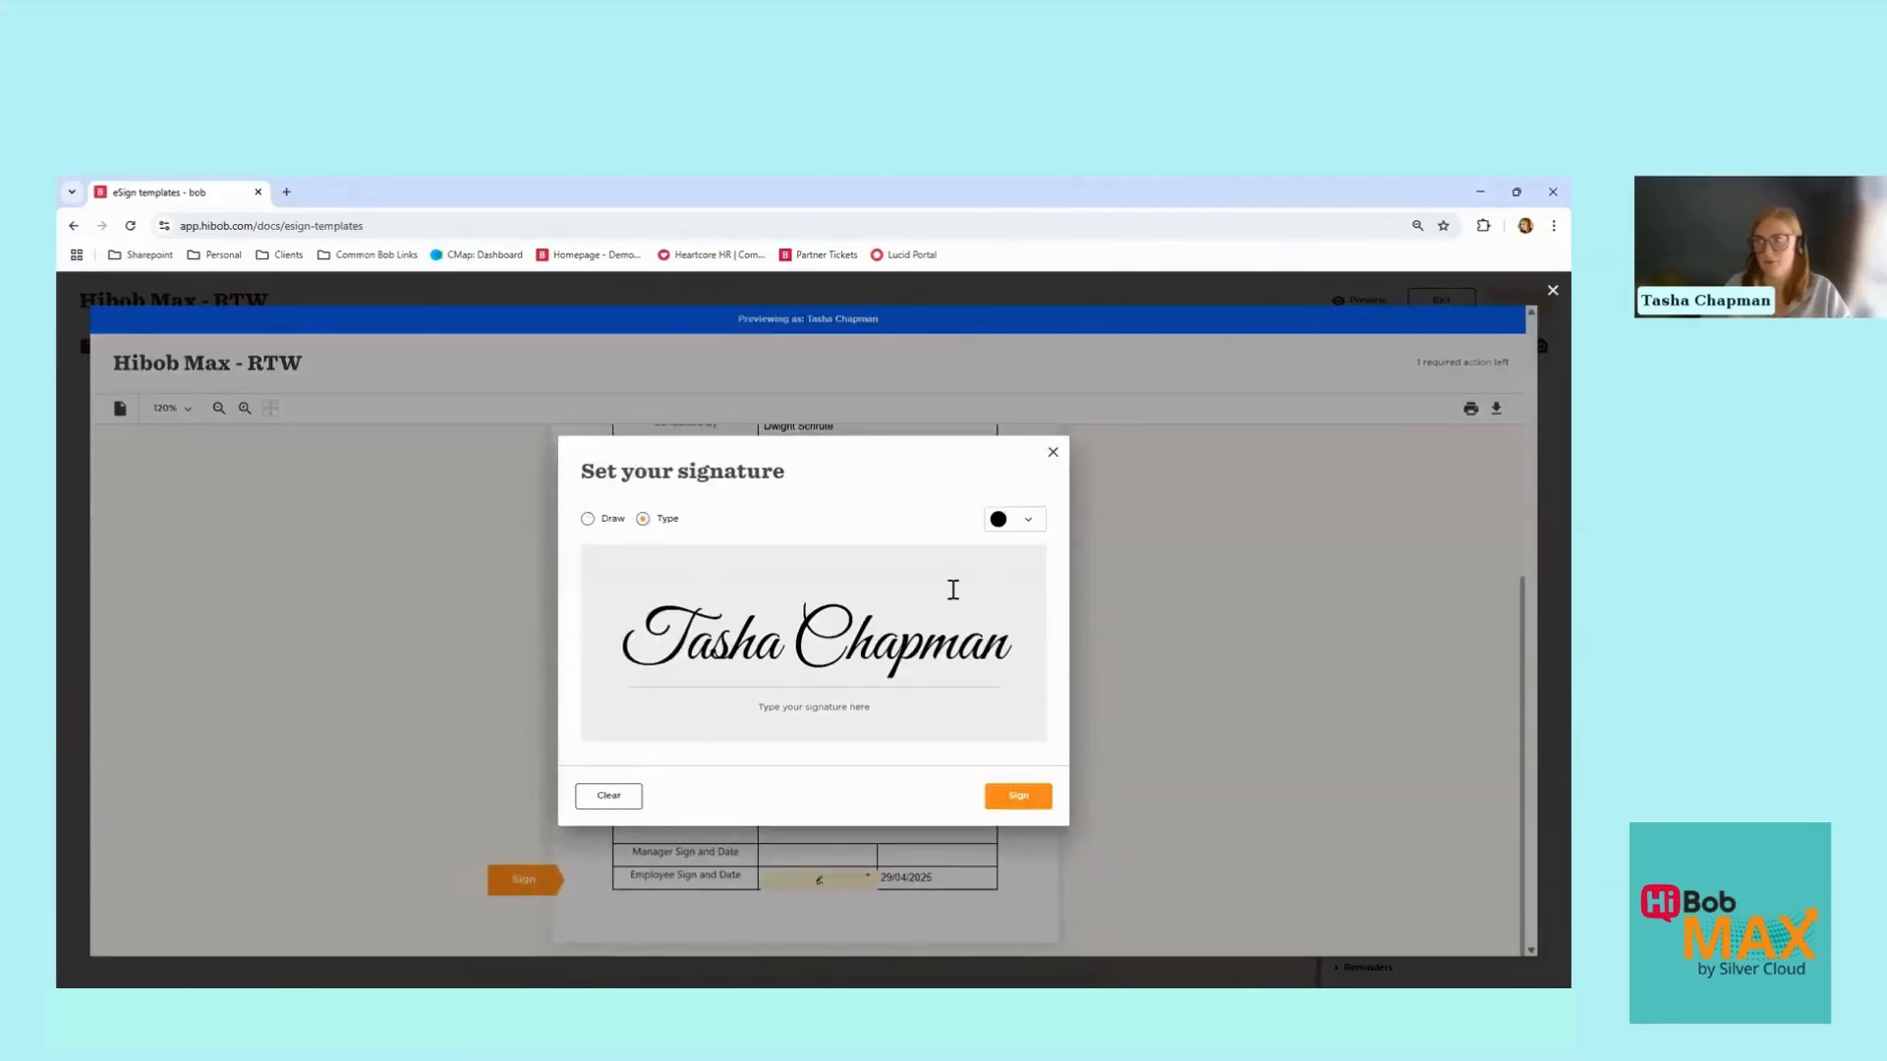
{"action": "left_click", "coordinate": [1053, 452]}
{"action": "scroll", "coordinate": [970, 546], "scroll_direction": "up", "scroll_amount": 3}
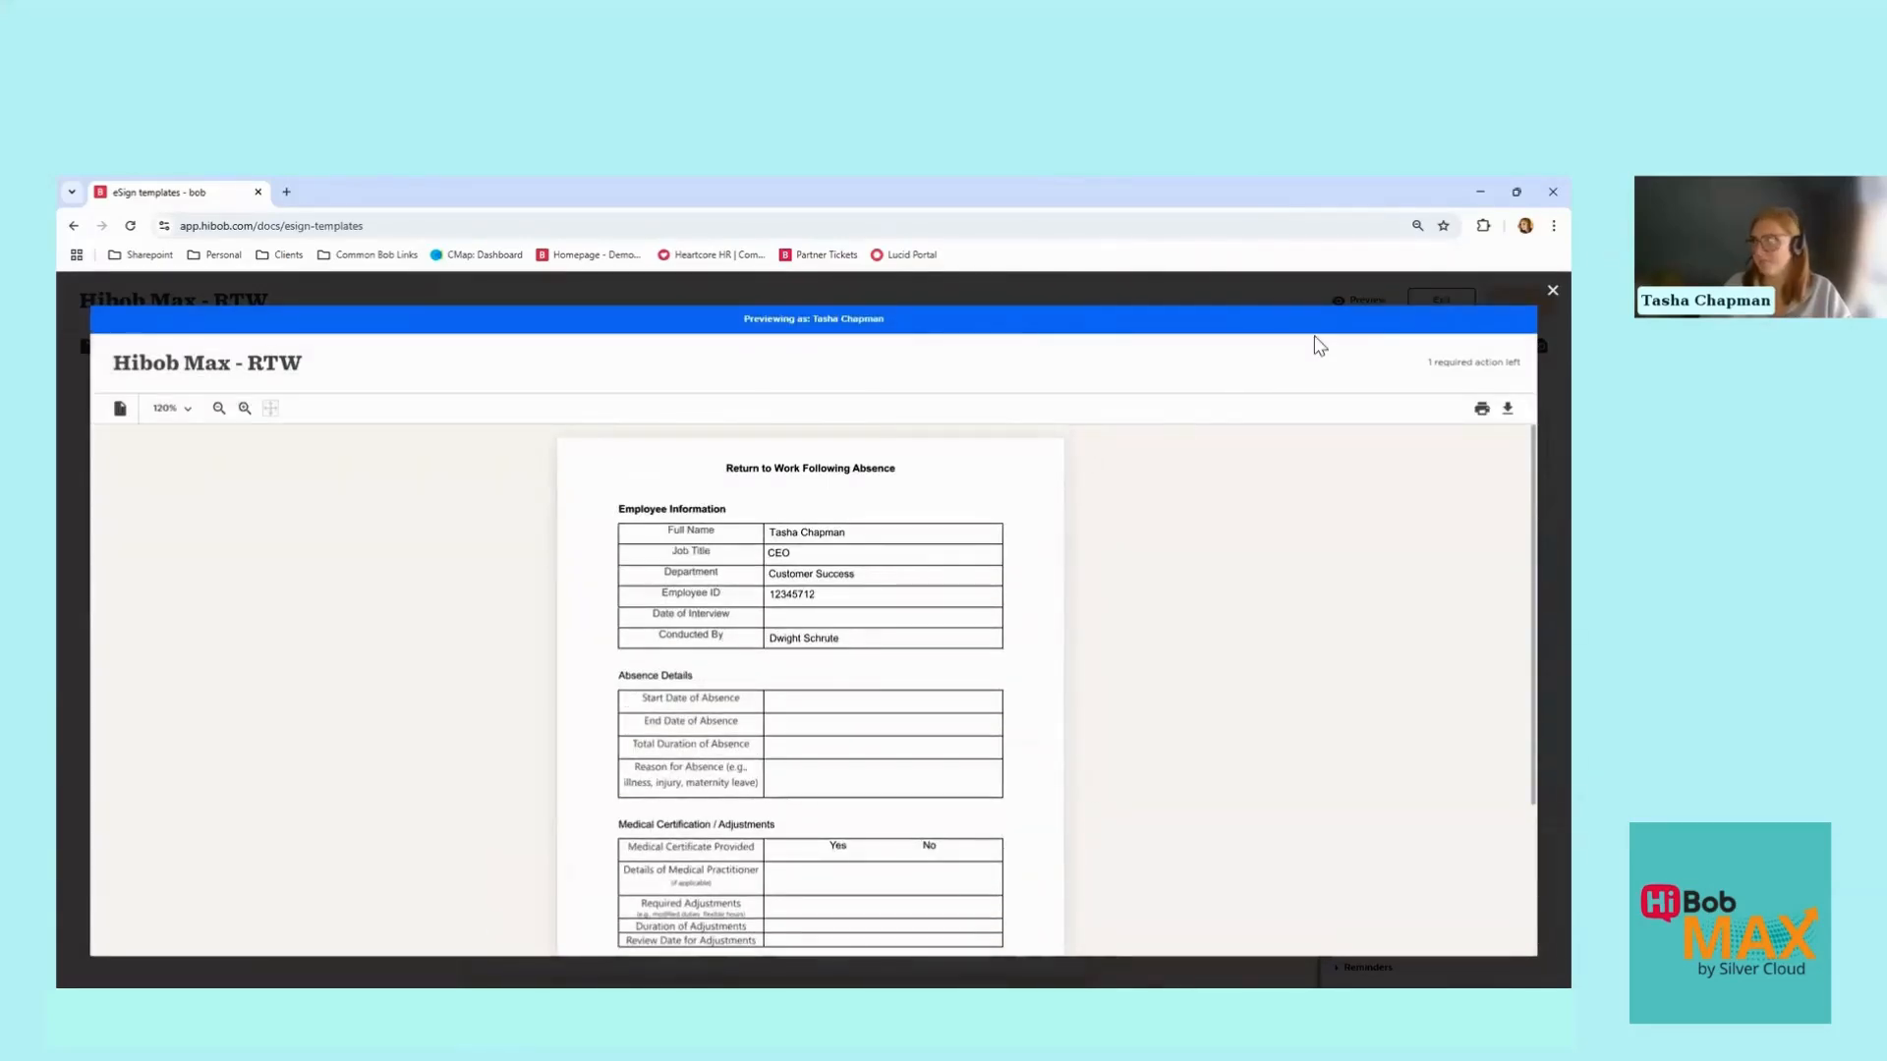
{"action": "left_click", "coordinate": [1552, 292]}
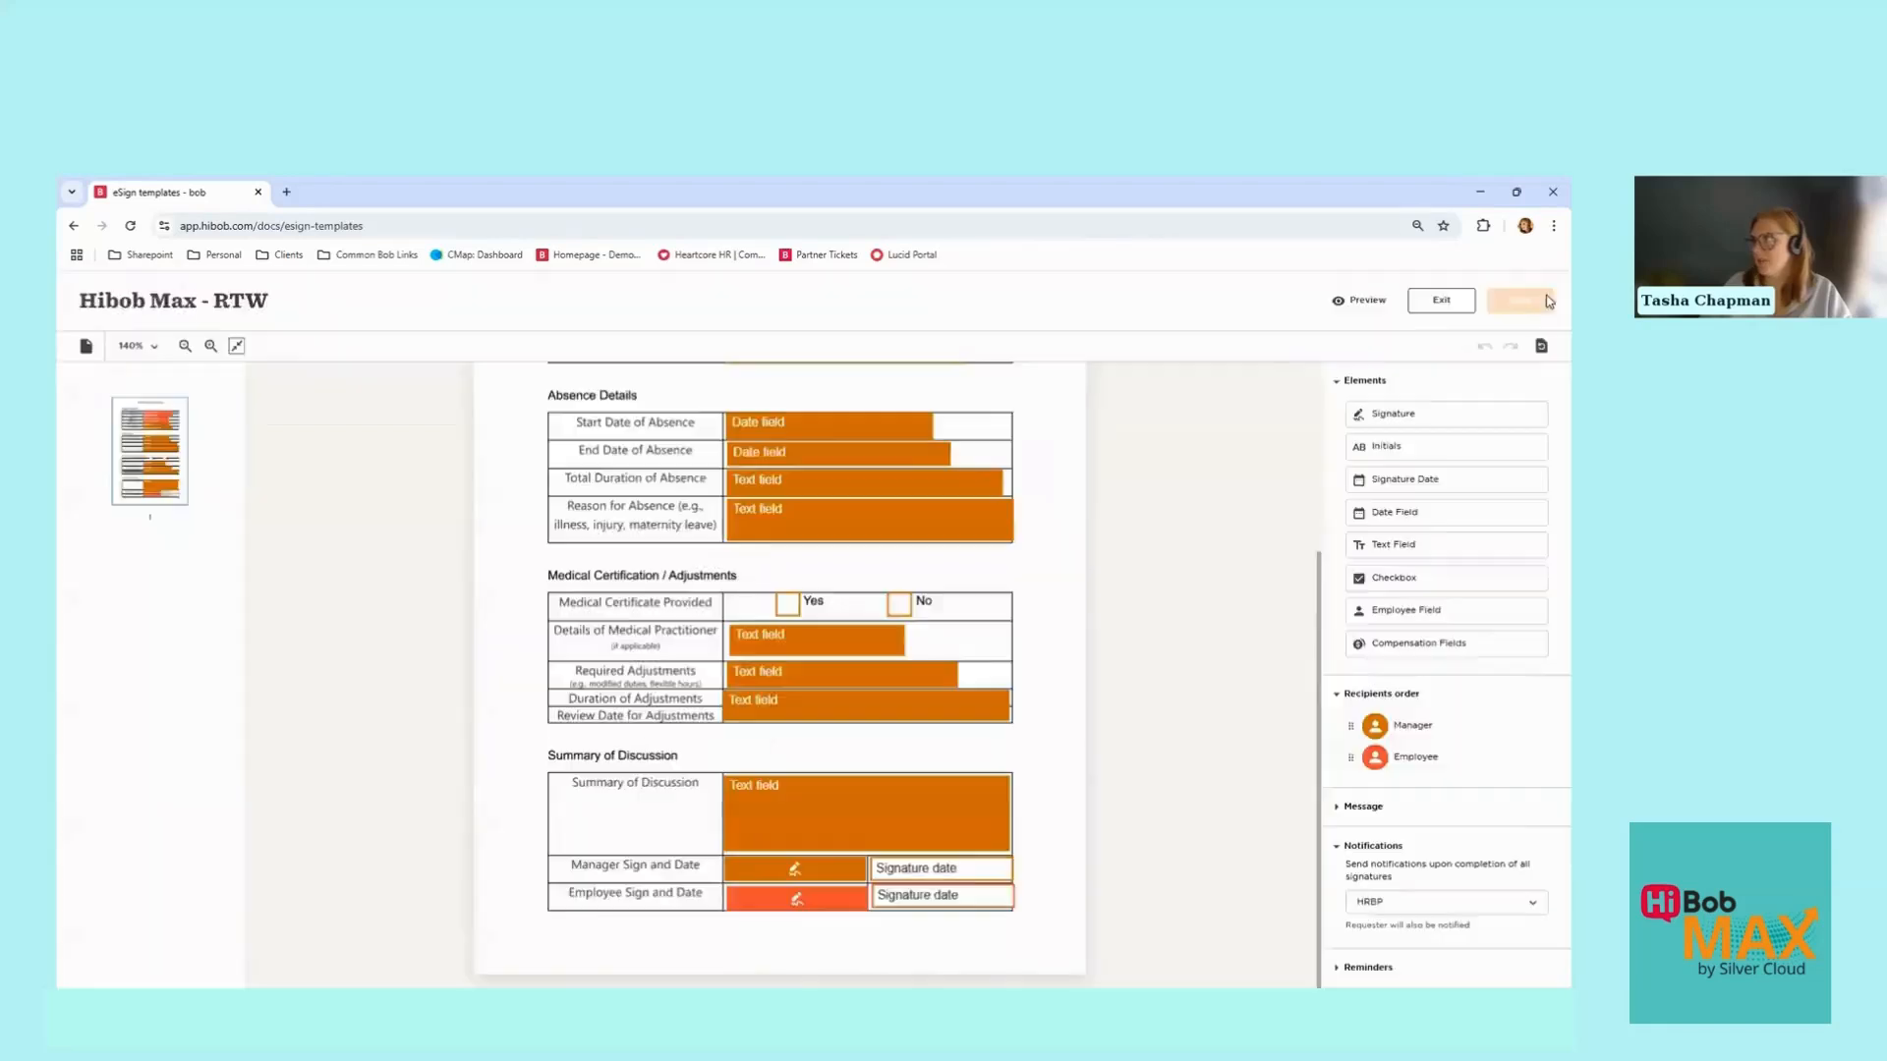
{"action": "left_click", "coordinate": [1360, 299]}
{"action": "left_click", "coordinate": [851, 627]}
{"action": "type", "text": "dwight"}
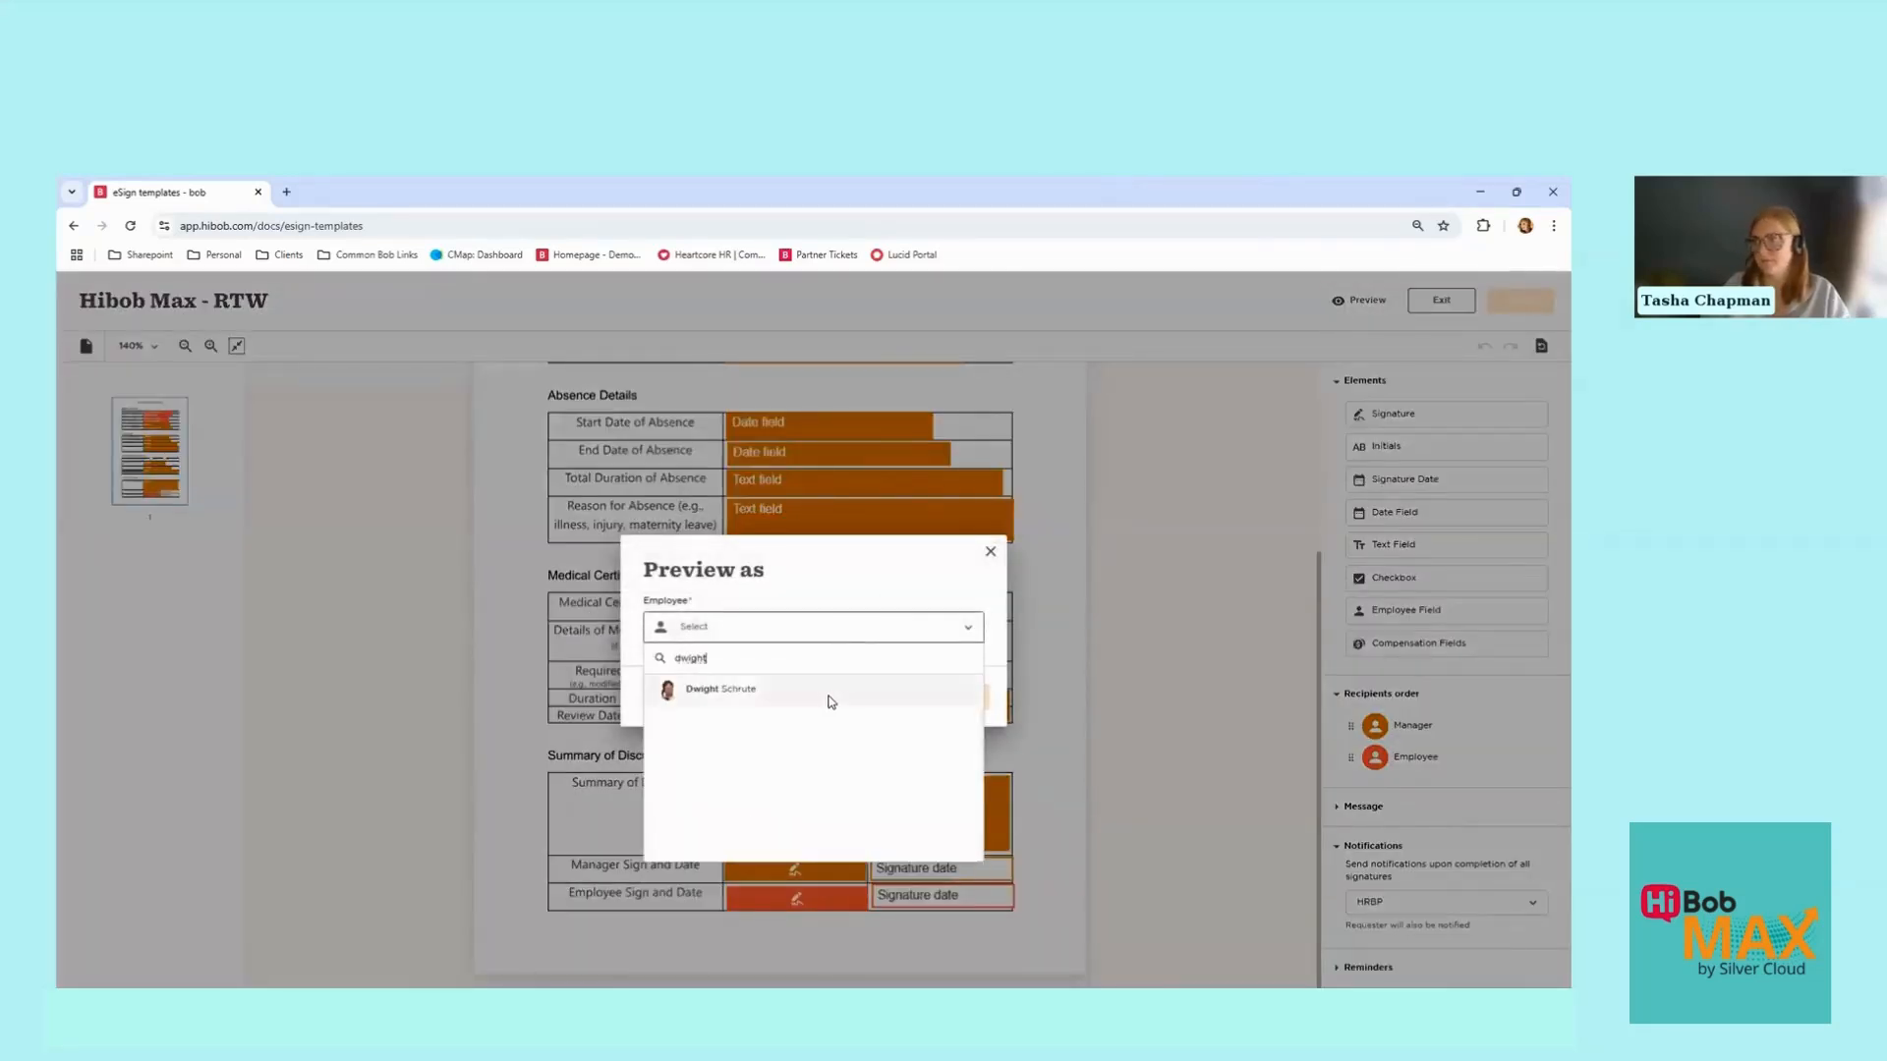
{"action": "left_click", "coordinate": [829, 691]}
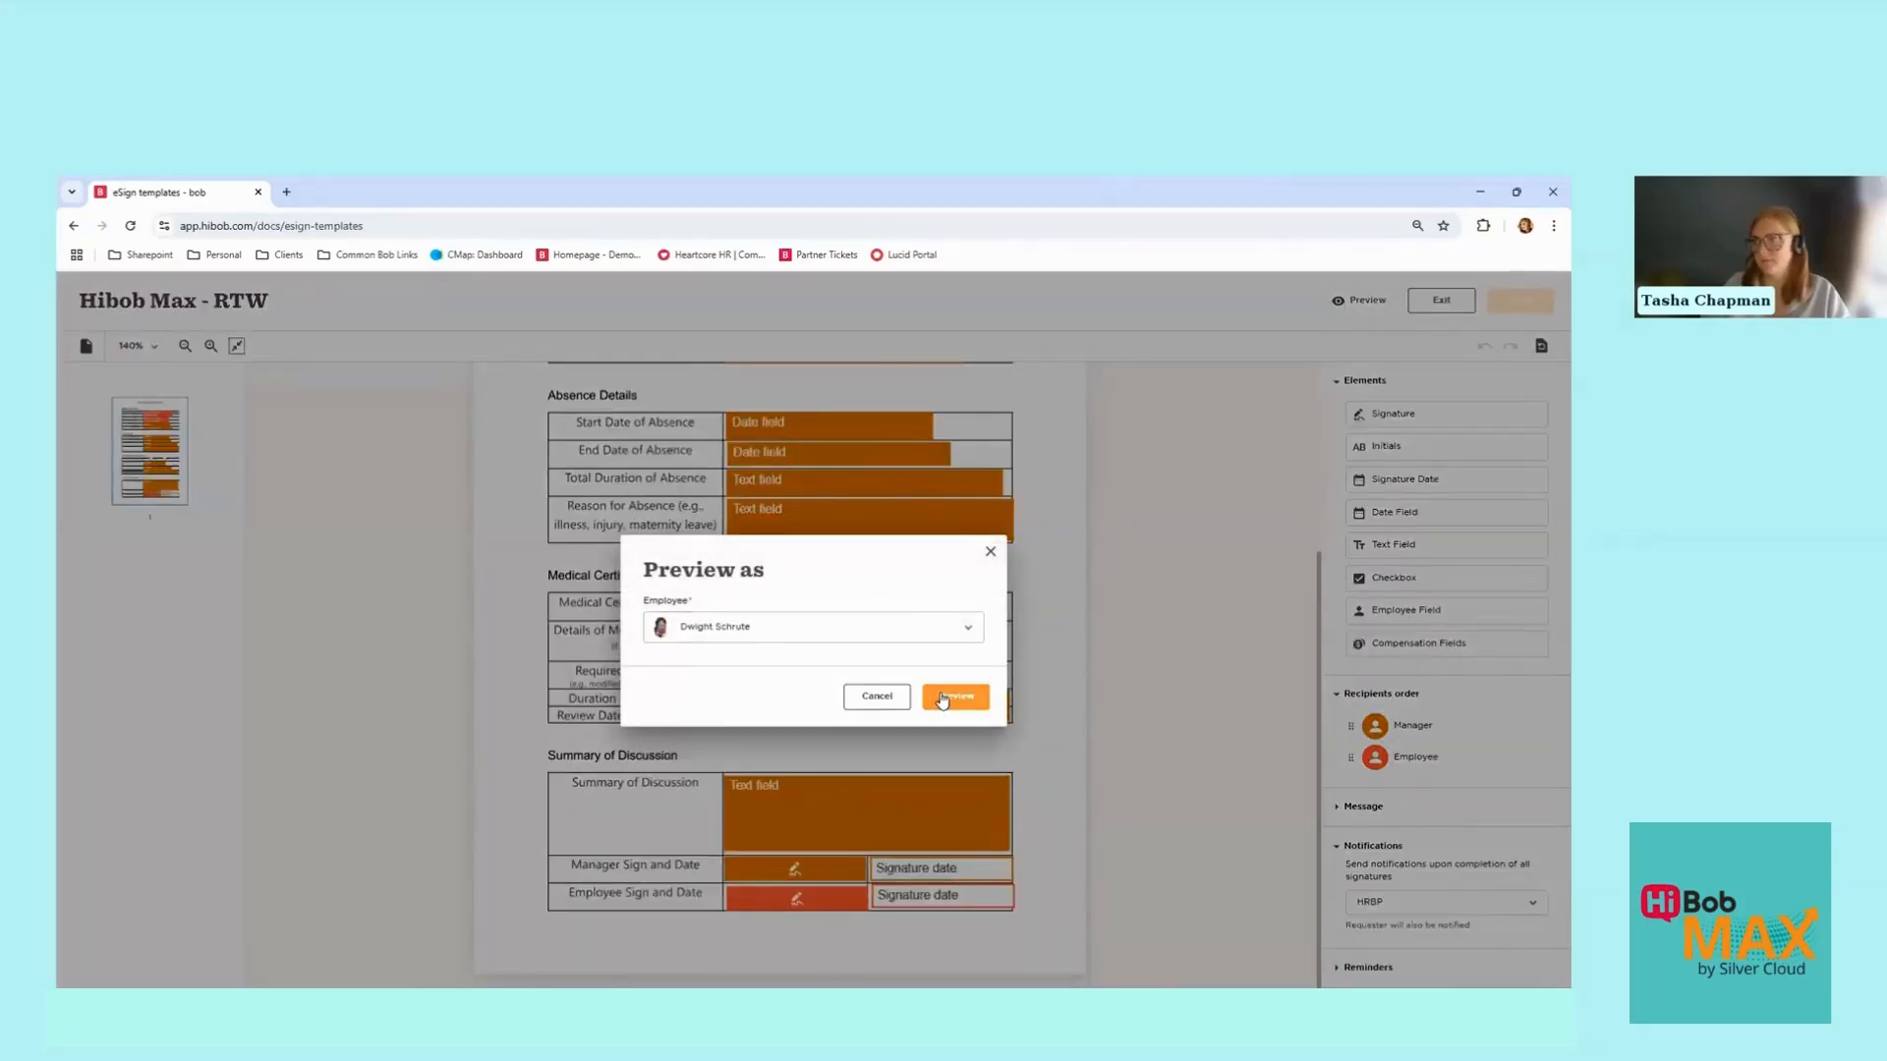
{"action": "left_click", "coordinate": [943, 697]}
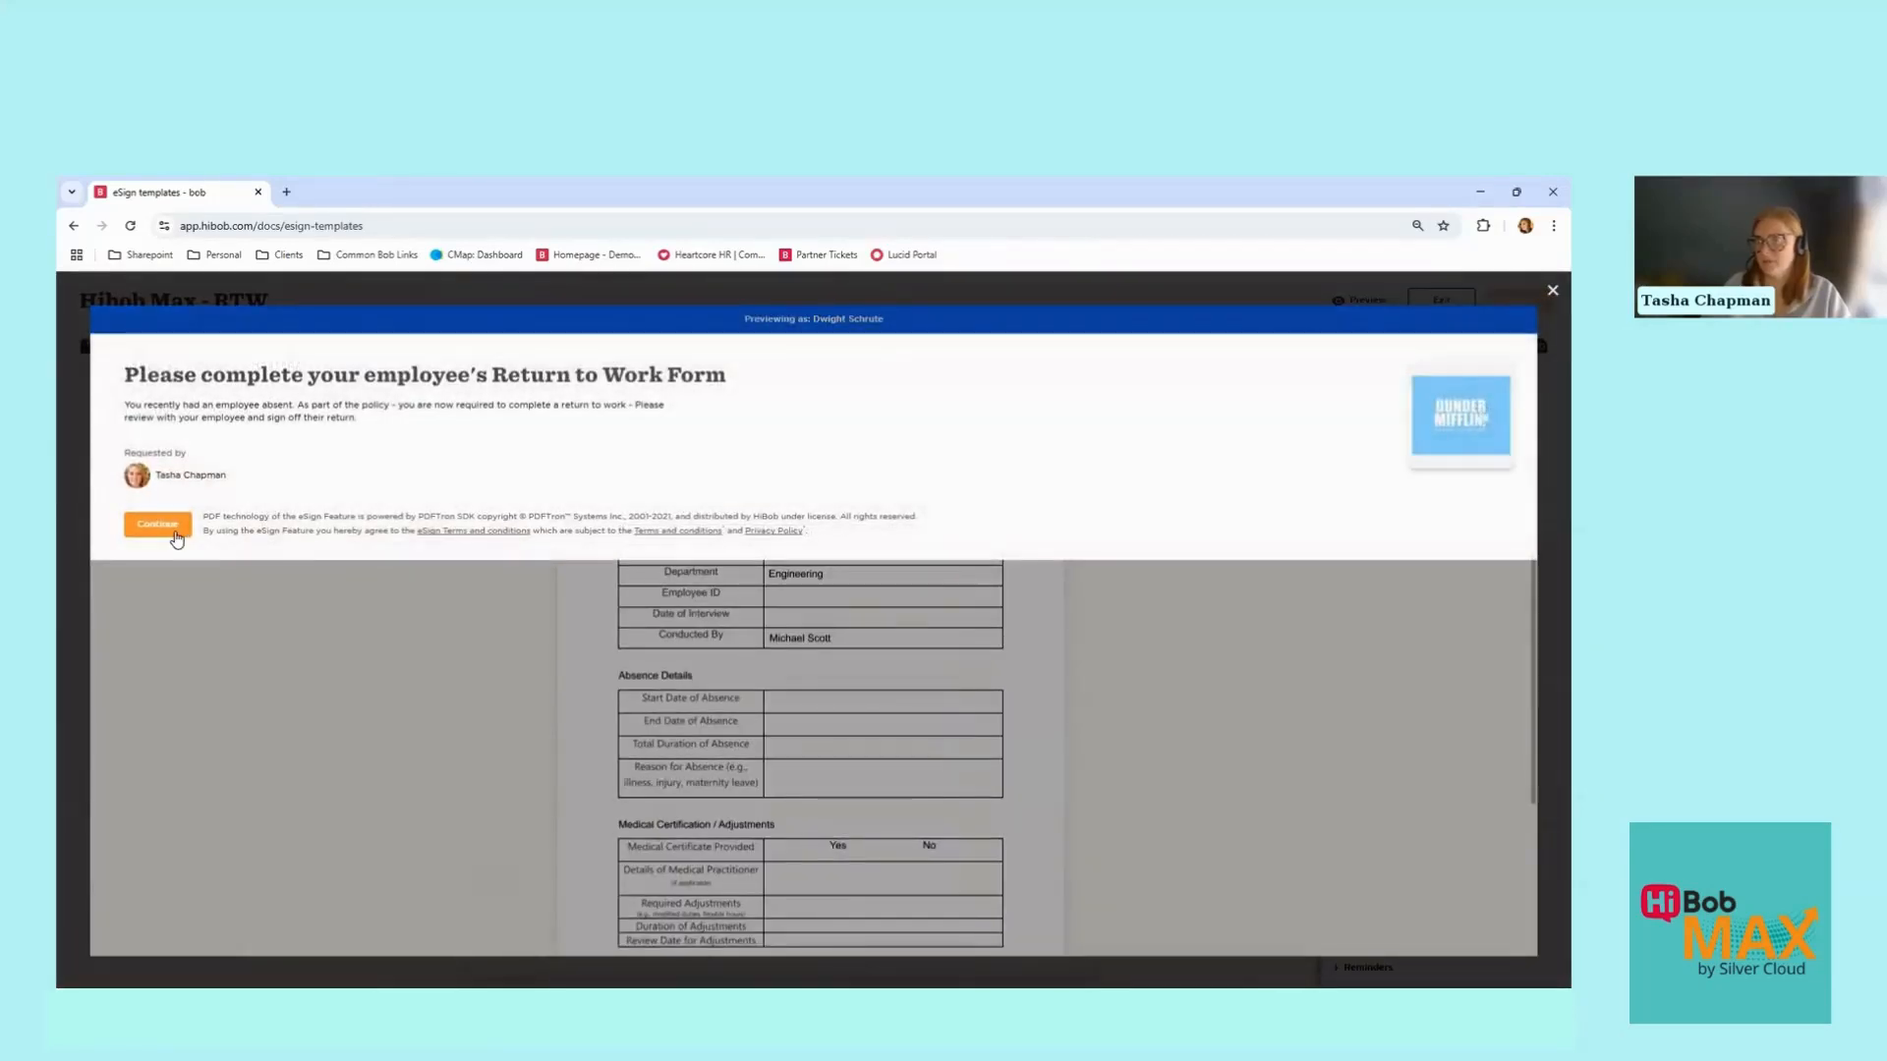
{"action": "left_click", "coordinate": [175, 534]}
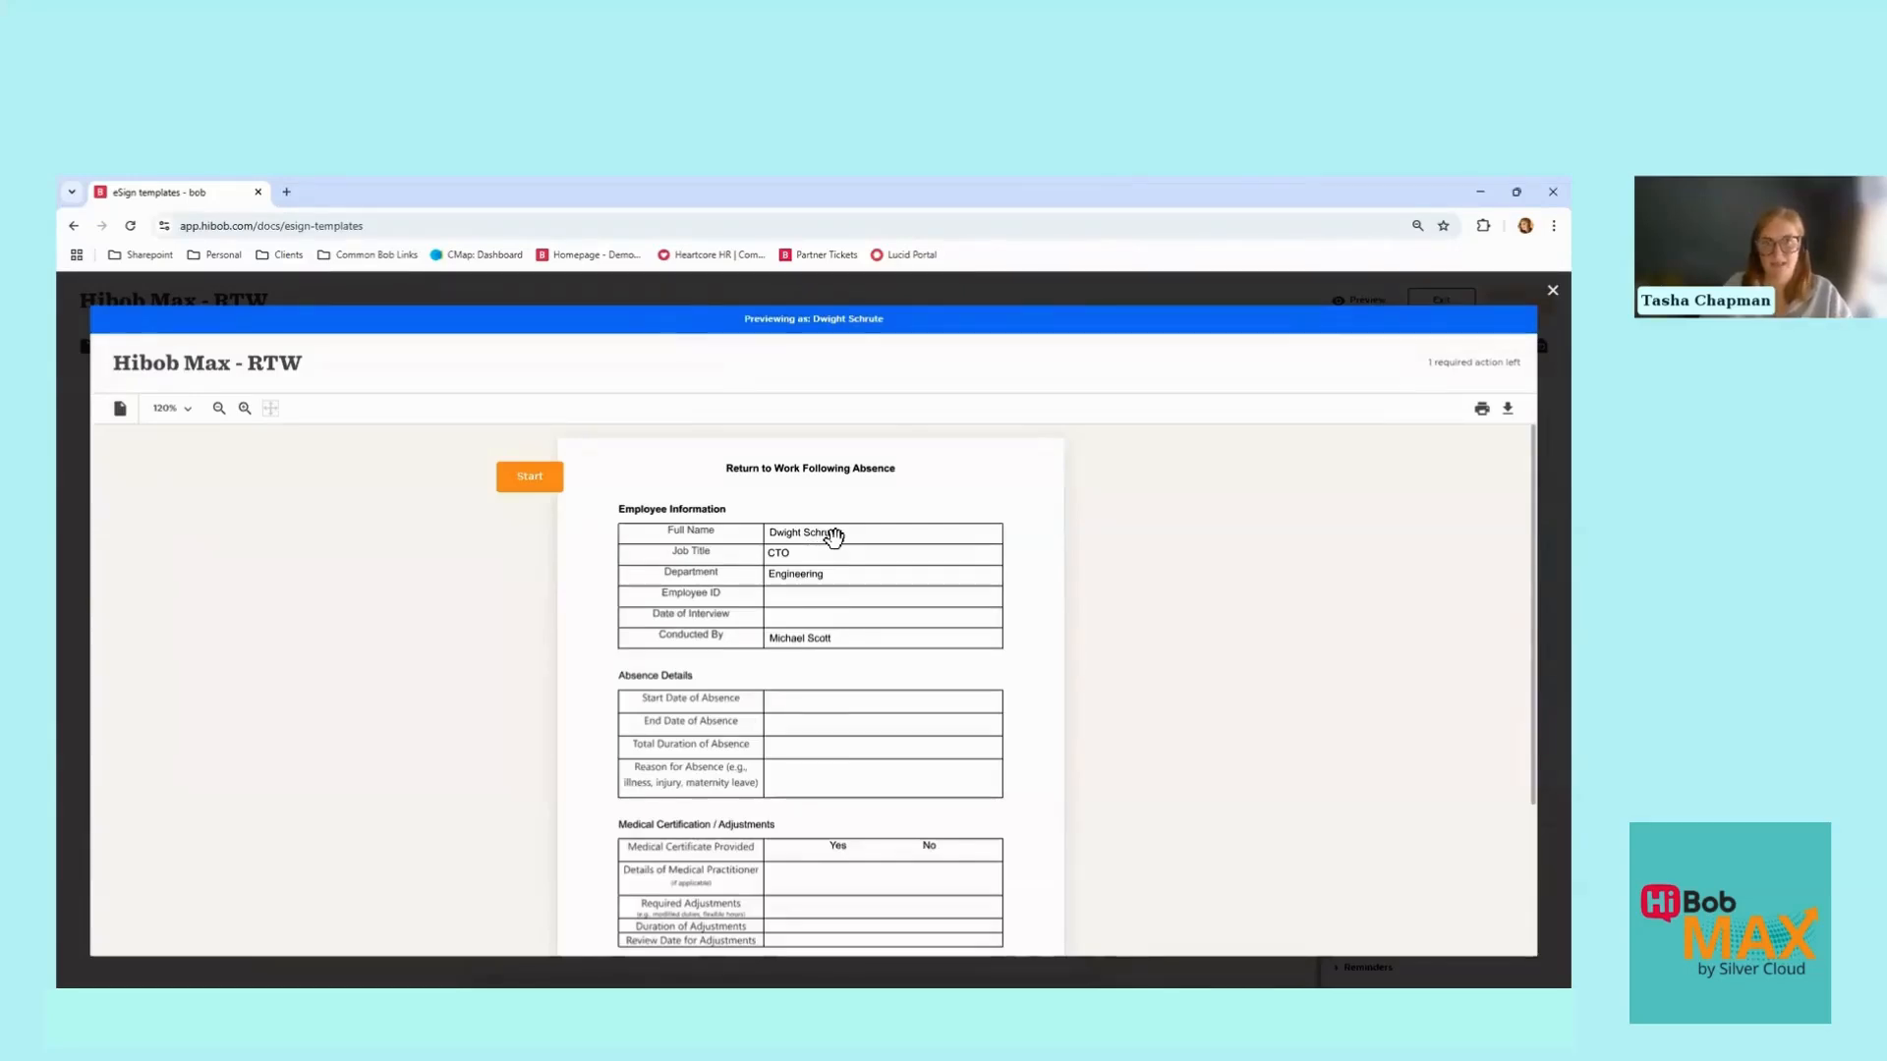
{"action": "scroll", "coordinate": [834, 535], "scroll_direction": "down", "scroll_amount": 2}
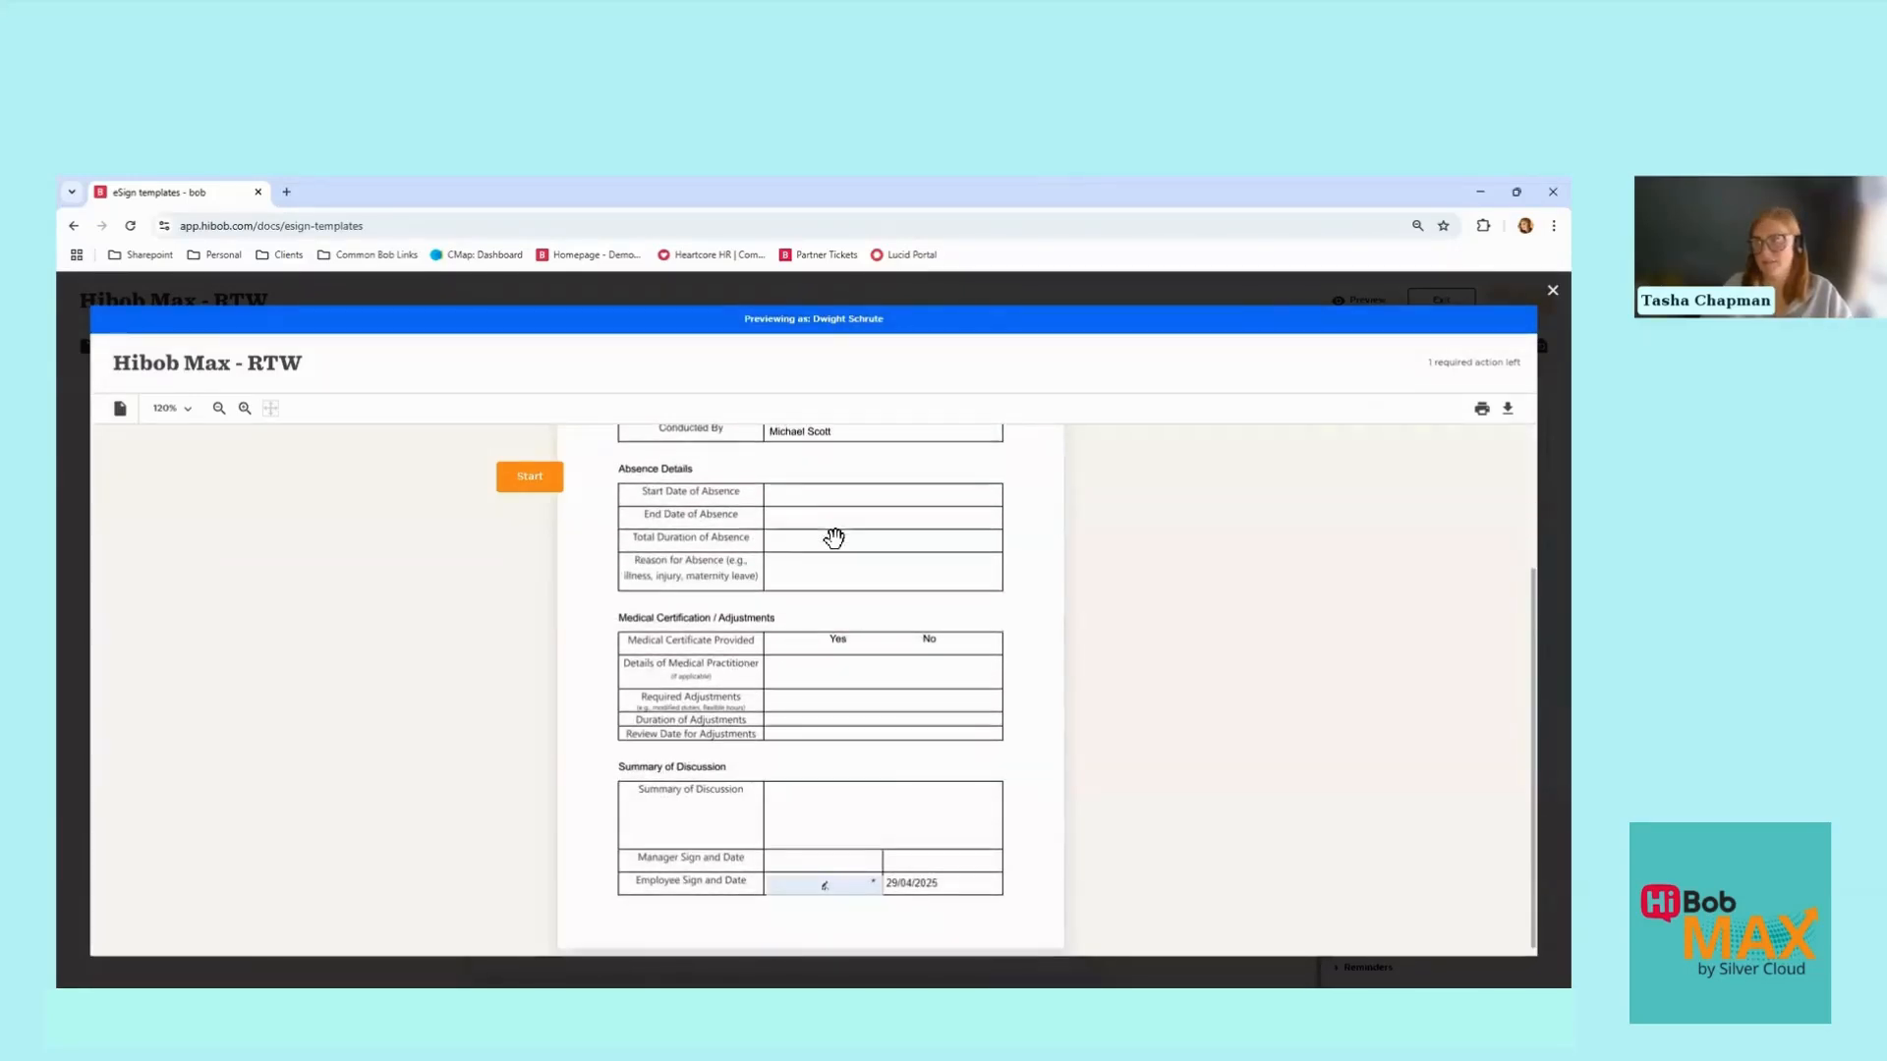
{"action": "left_click", "coordinate": [1534, 299]}
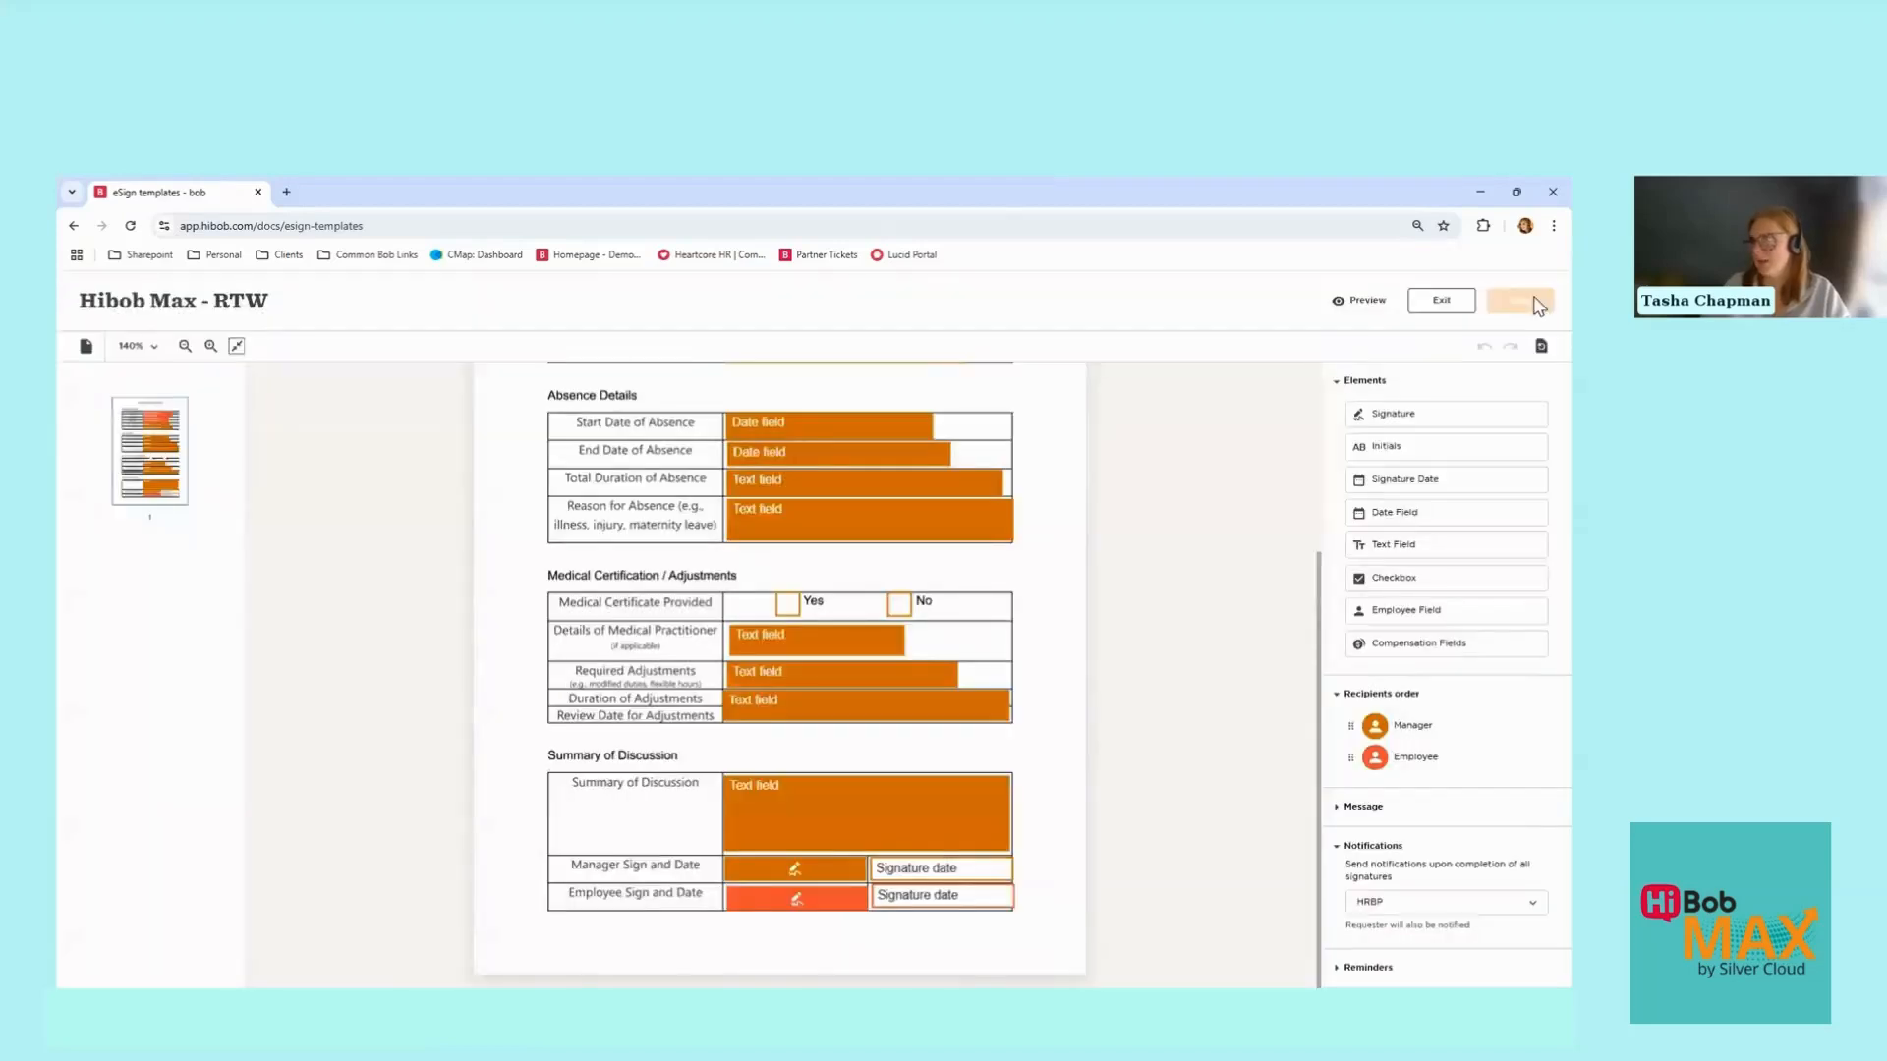
Step: Leave the template editor, go Home, and open the documents awaiting my review
{"action": "left_click", "coordinate": [1431, 305]}
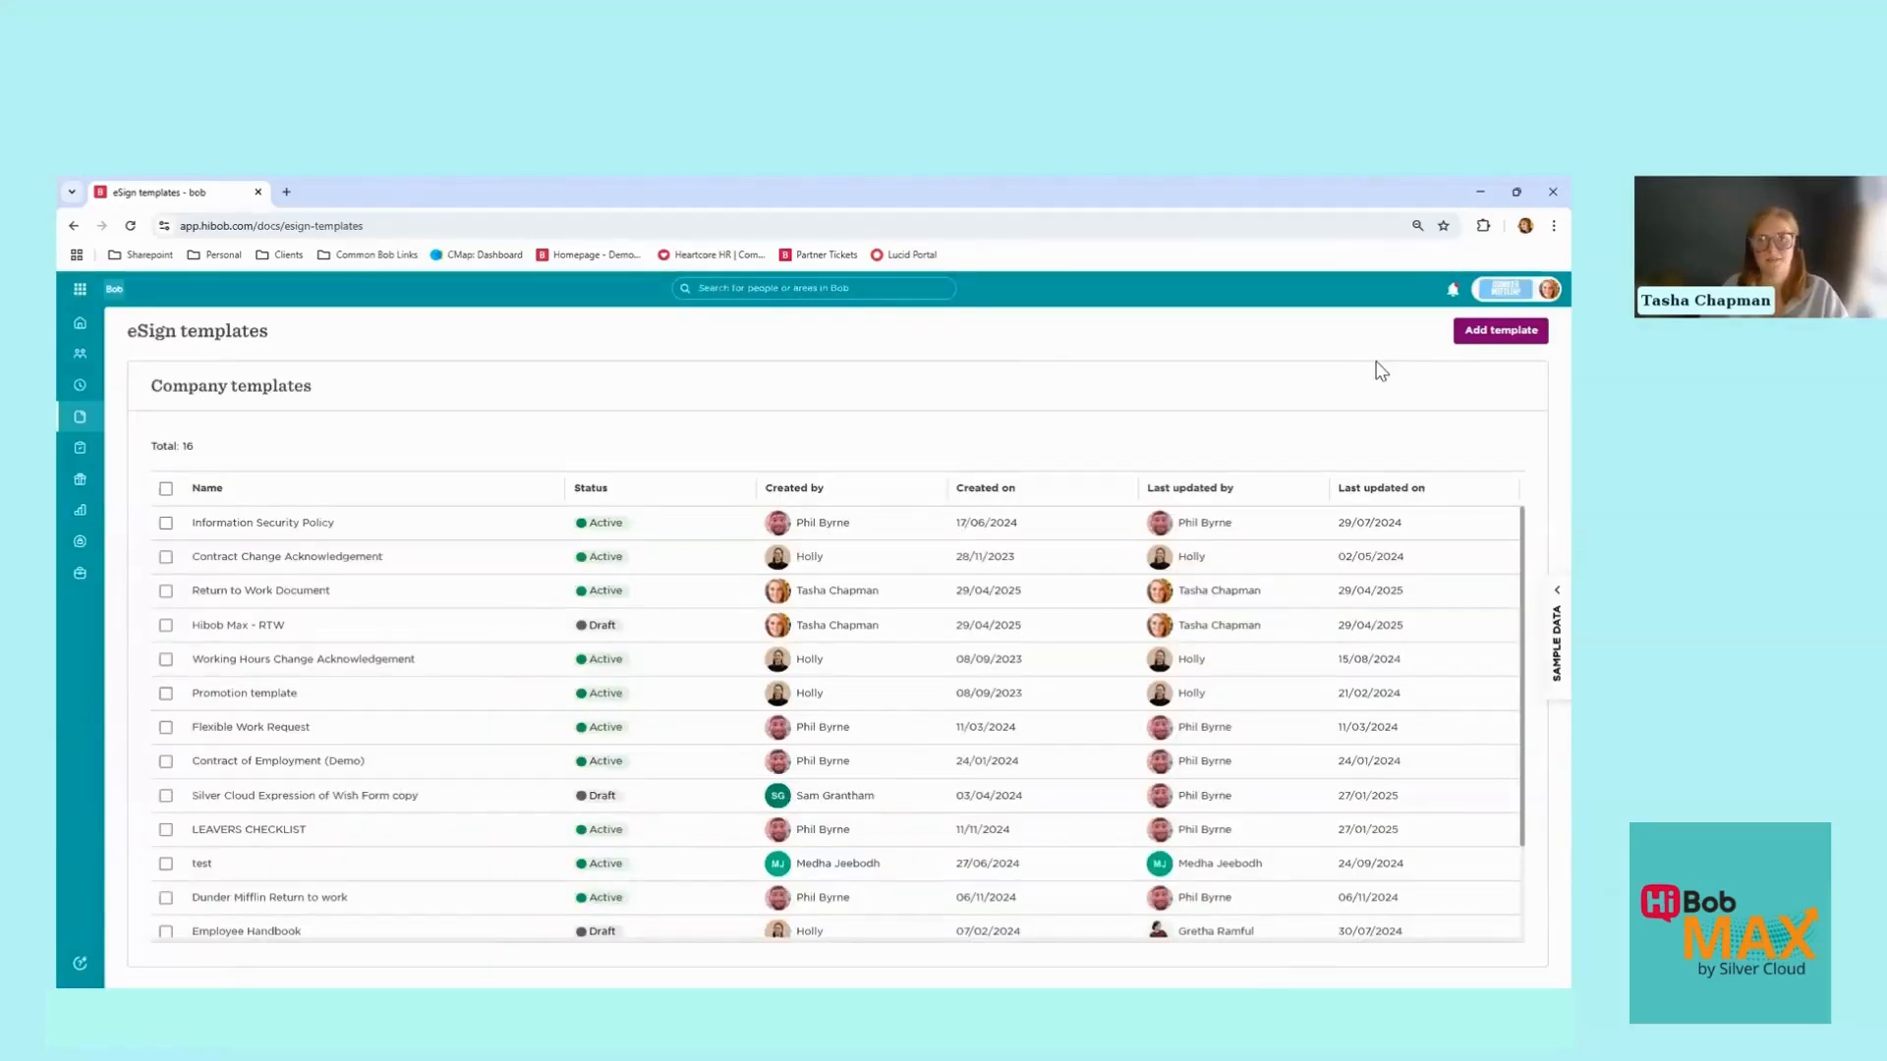
{"action": "left_click", "coordinate": [81, 337]}
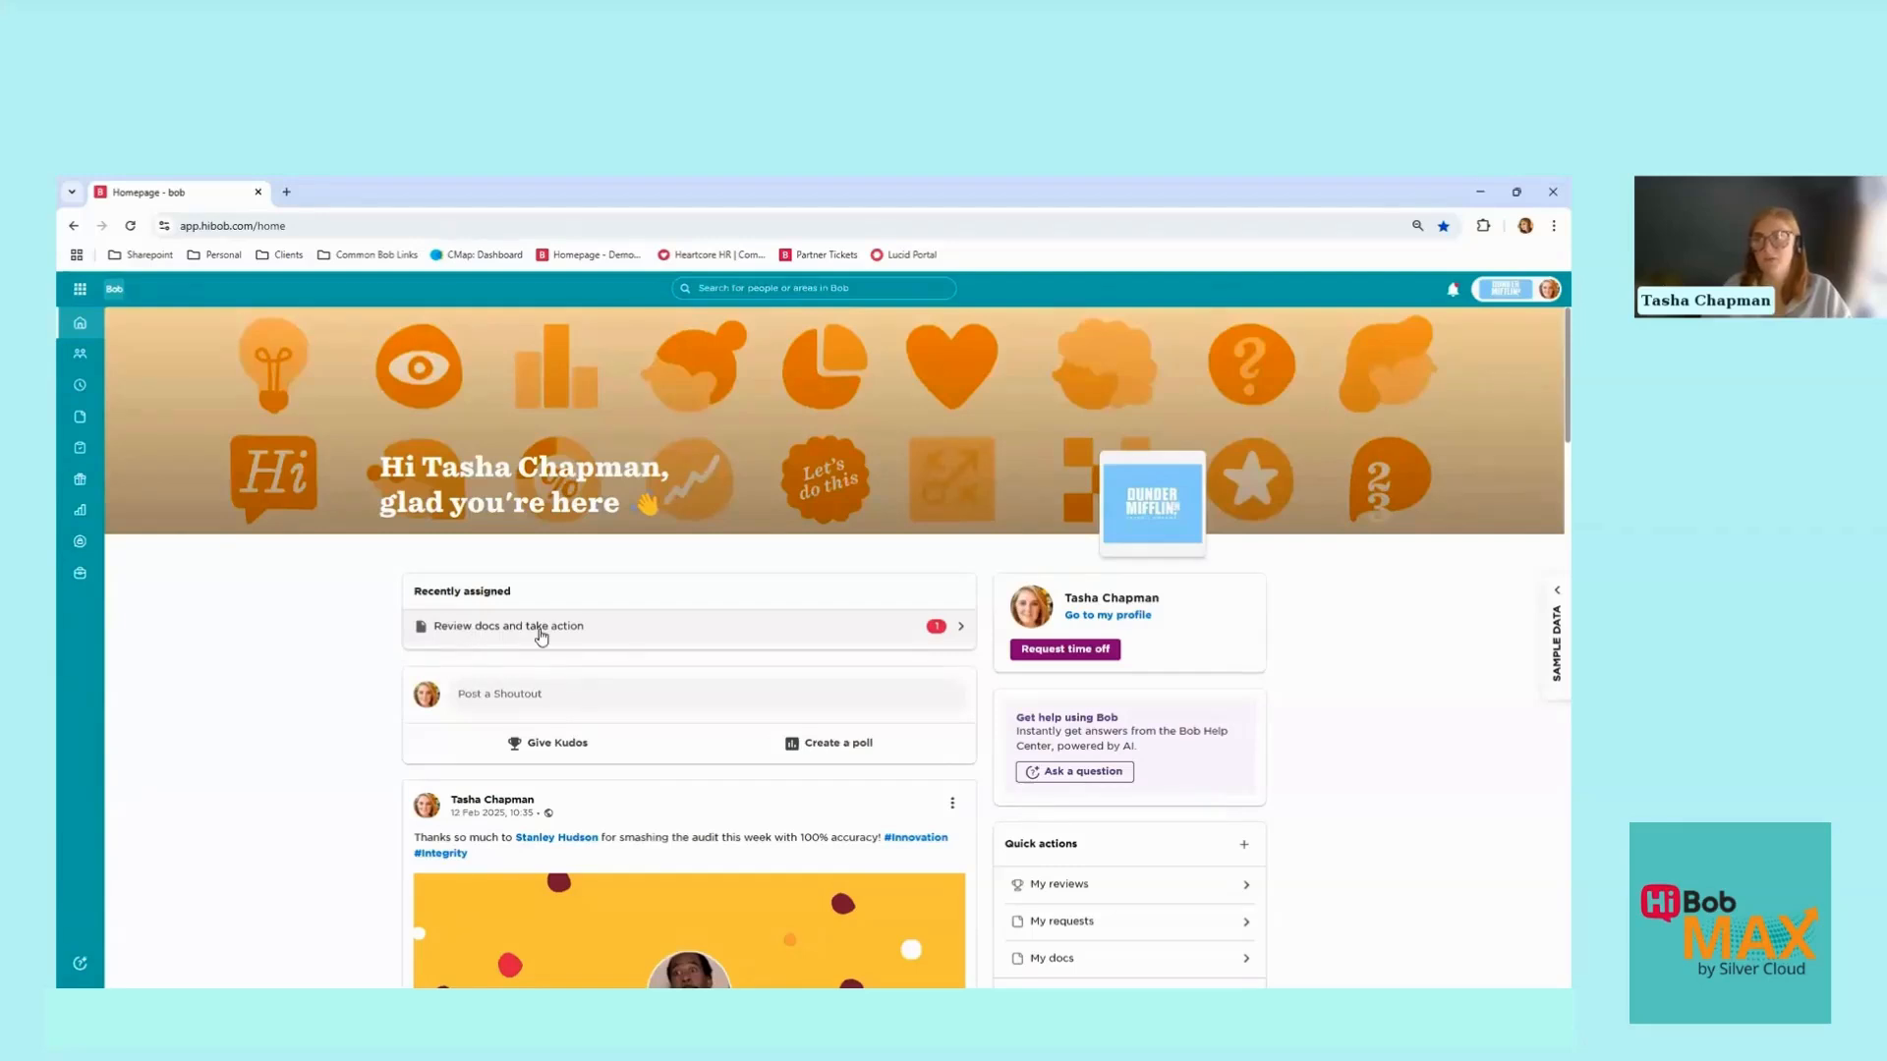
{"action": "left_click", "coordinate": [609, 630]}
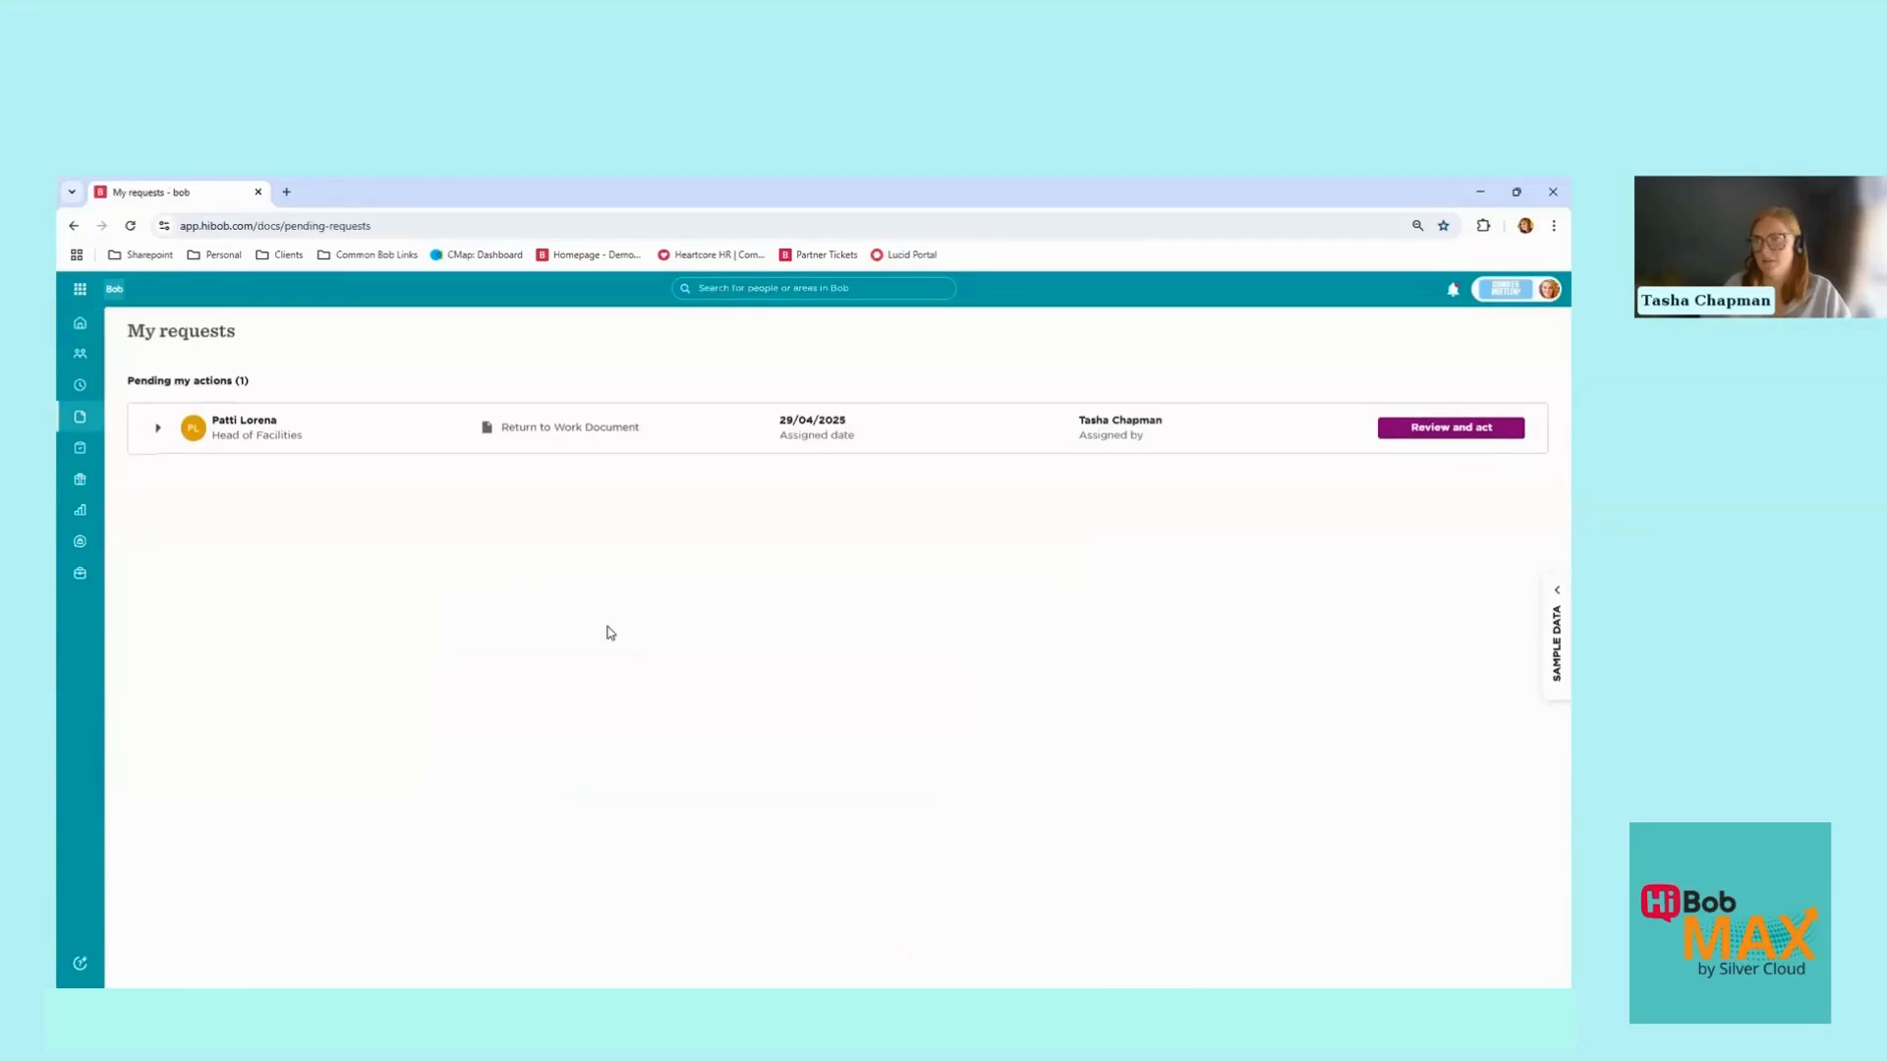
Step: Expand the Return to Work Document's signature flow and start reviewing it
{"action": "left_click", "coordinate": [157, 429]}
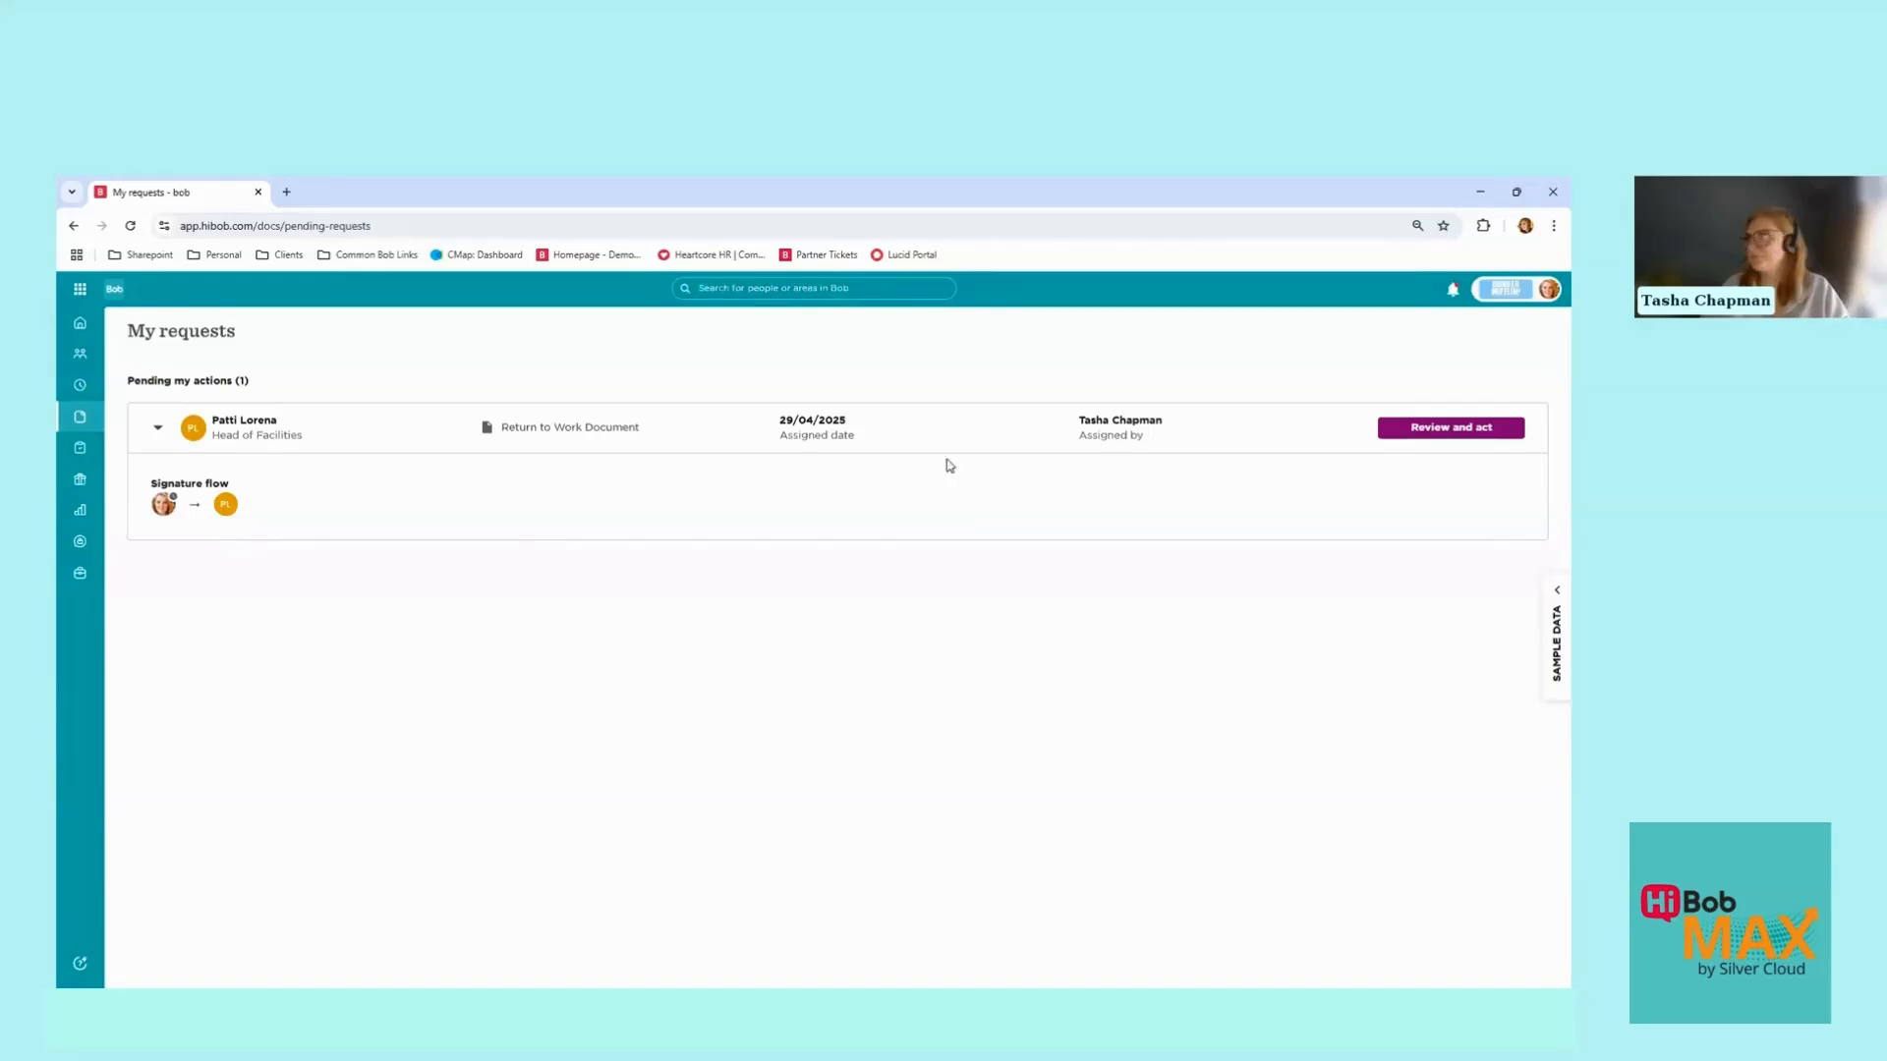
{"action": "left_click", "coordinate": [1467, 433]}
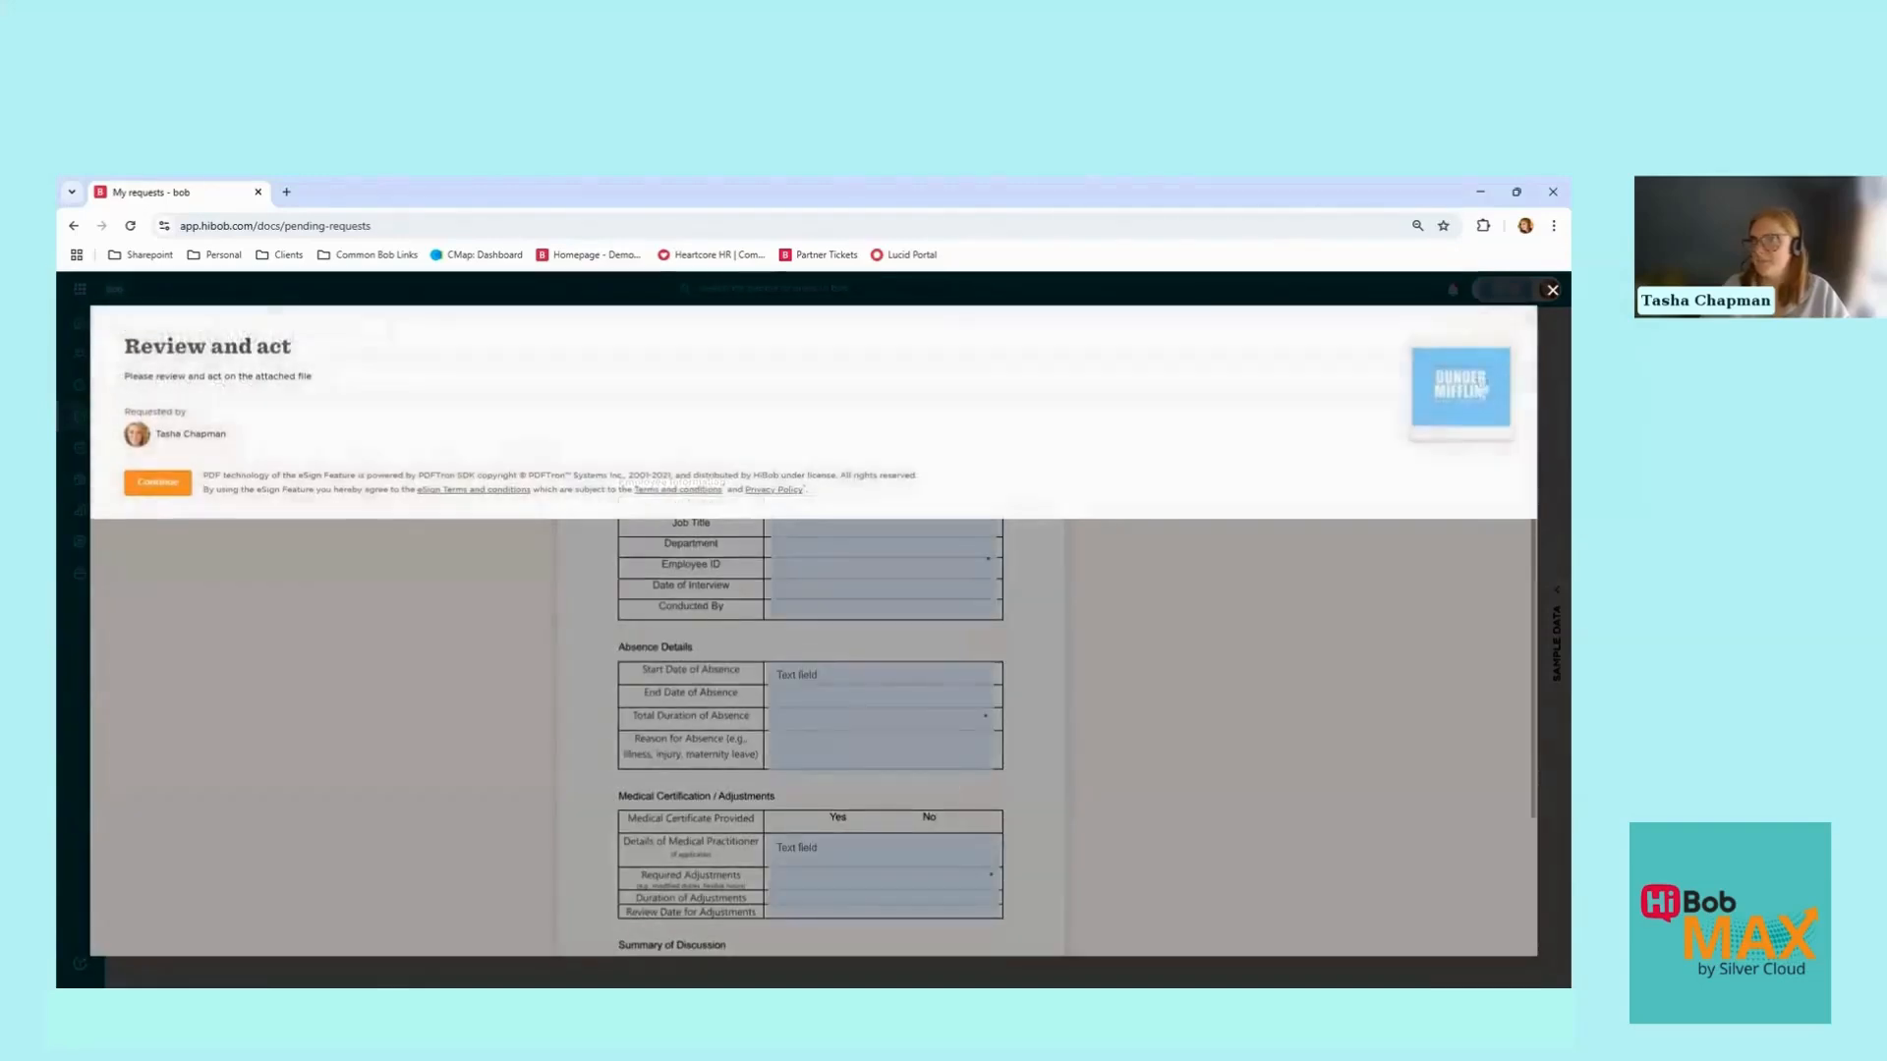
Step: Enter the form, fill Full Name and Start Date of Absence, and open Manager Sign
{"action": "left_click", "coordinate": [157, 482]}
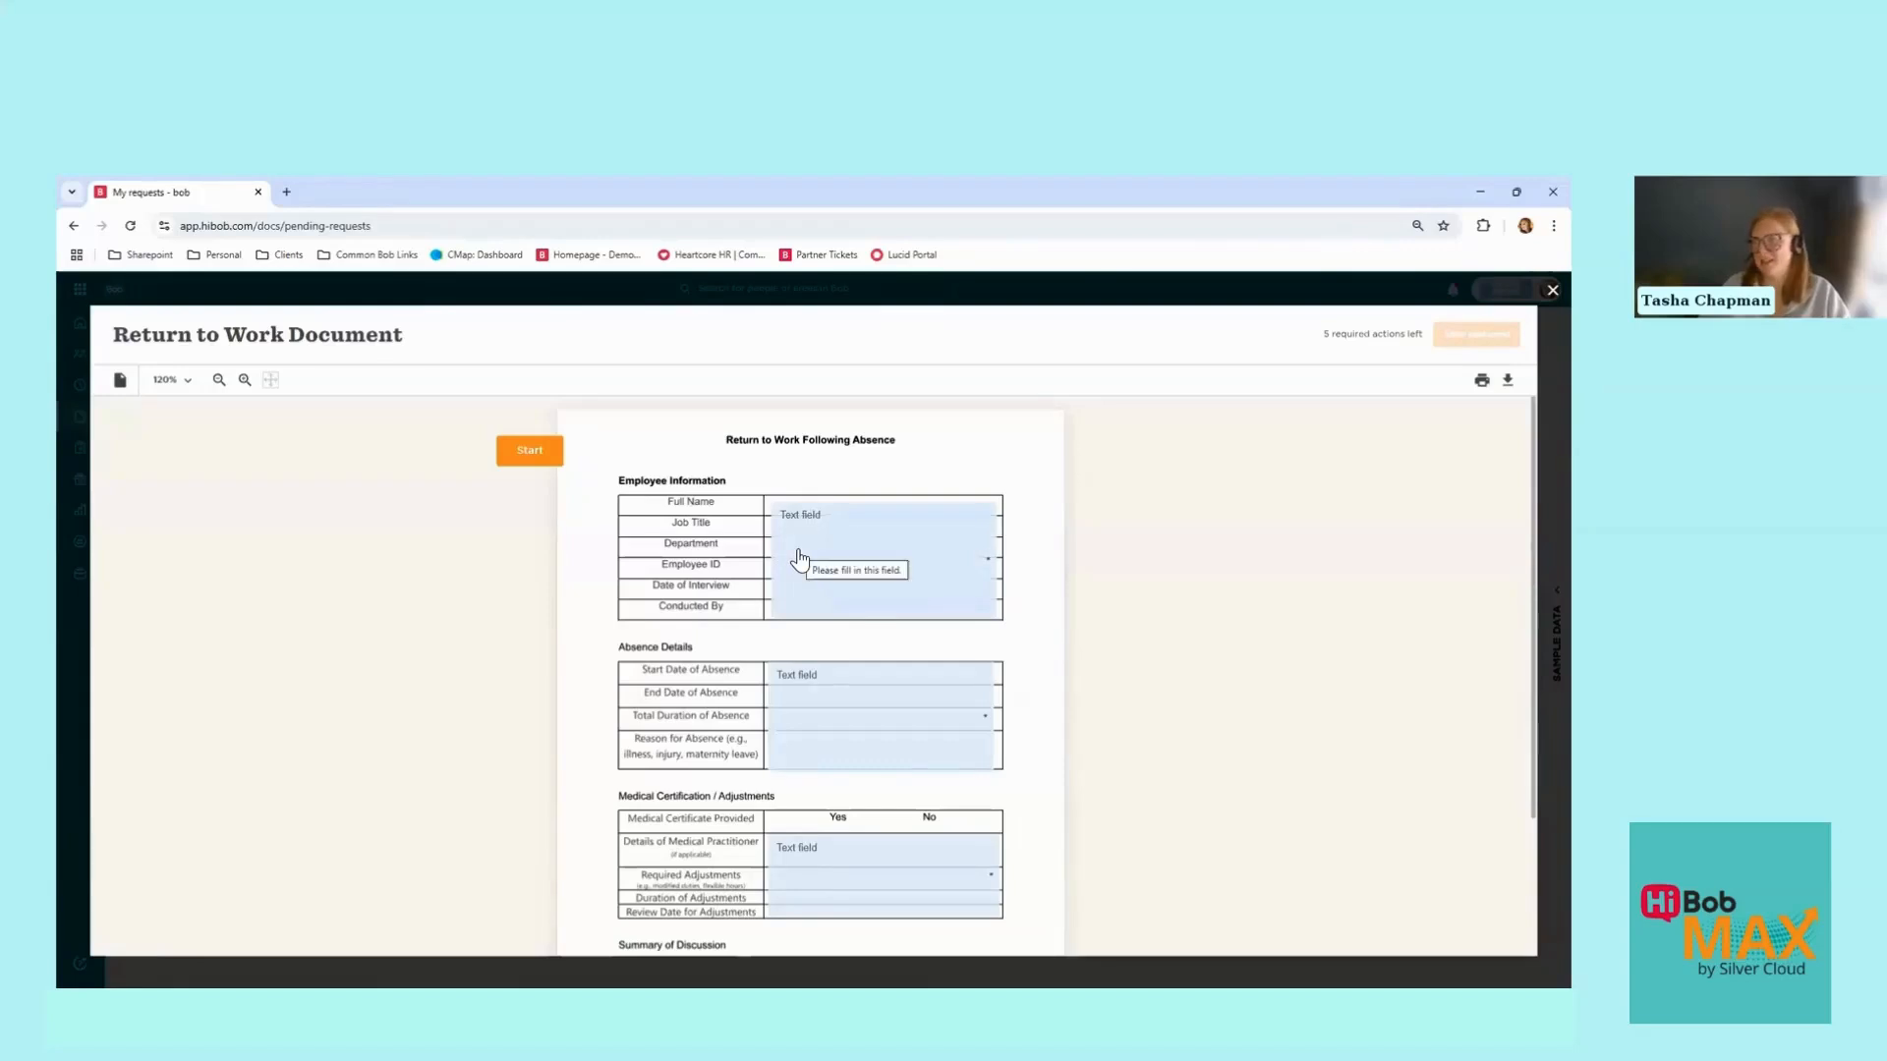
{"action": "scroll", "coordinate": [797, 552], "scroll_direction": "down", "scroll_amount": 2}
{"action": "scroll", "coordinate": [826, 475], "scroll_direction": "up", "scroll_amount": 1}
{"action": "left_click", "coordinate": [826, 478]}
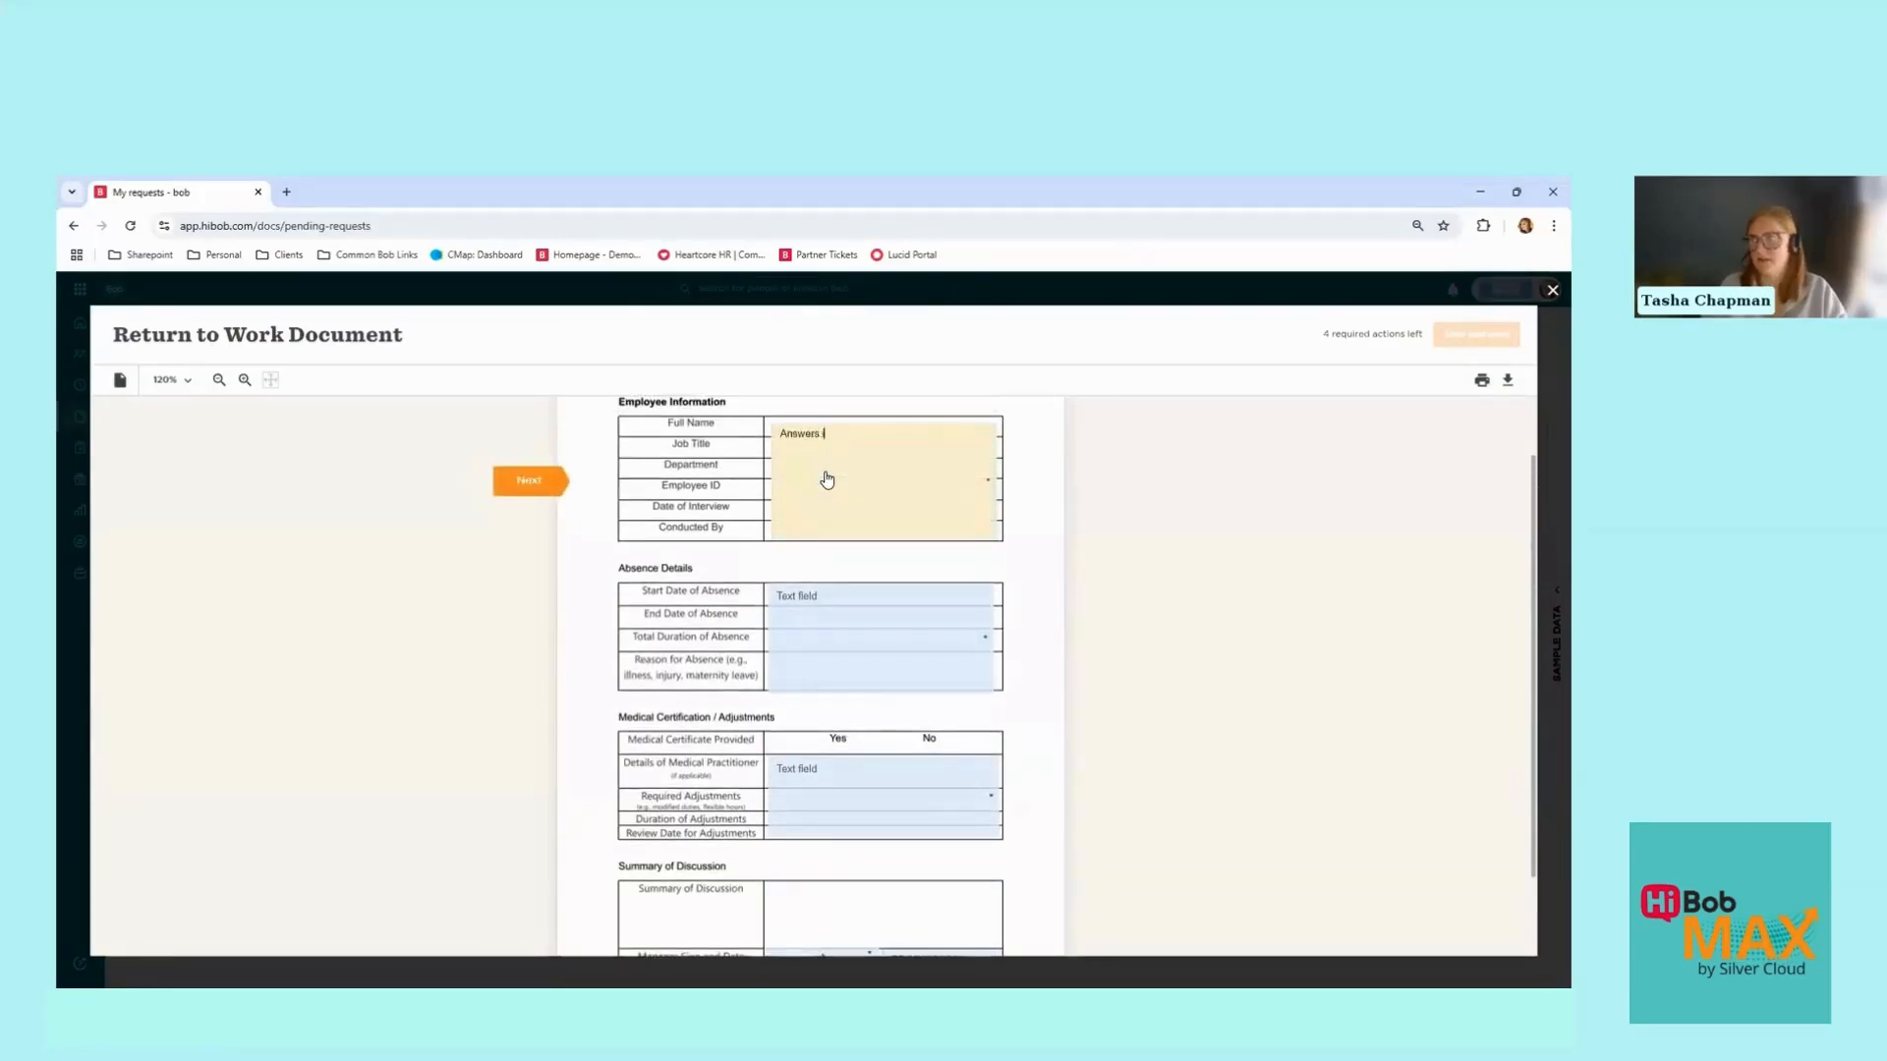
{"action": "left_click", "coordinate": [797, 627]}
{"action": "type", "text": "Answers here"}
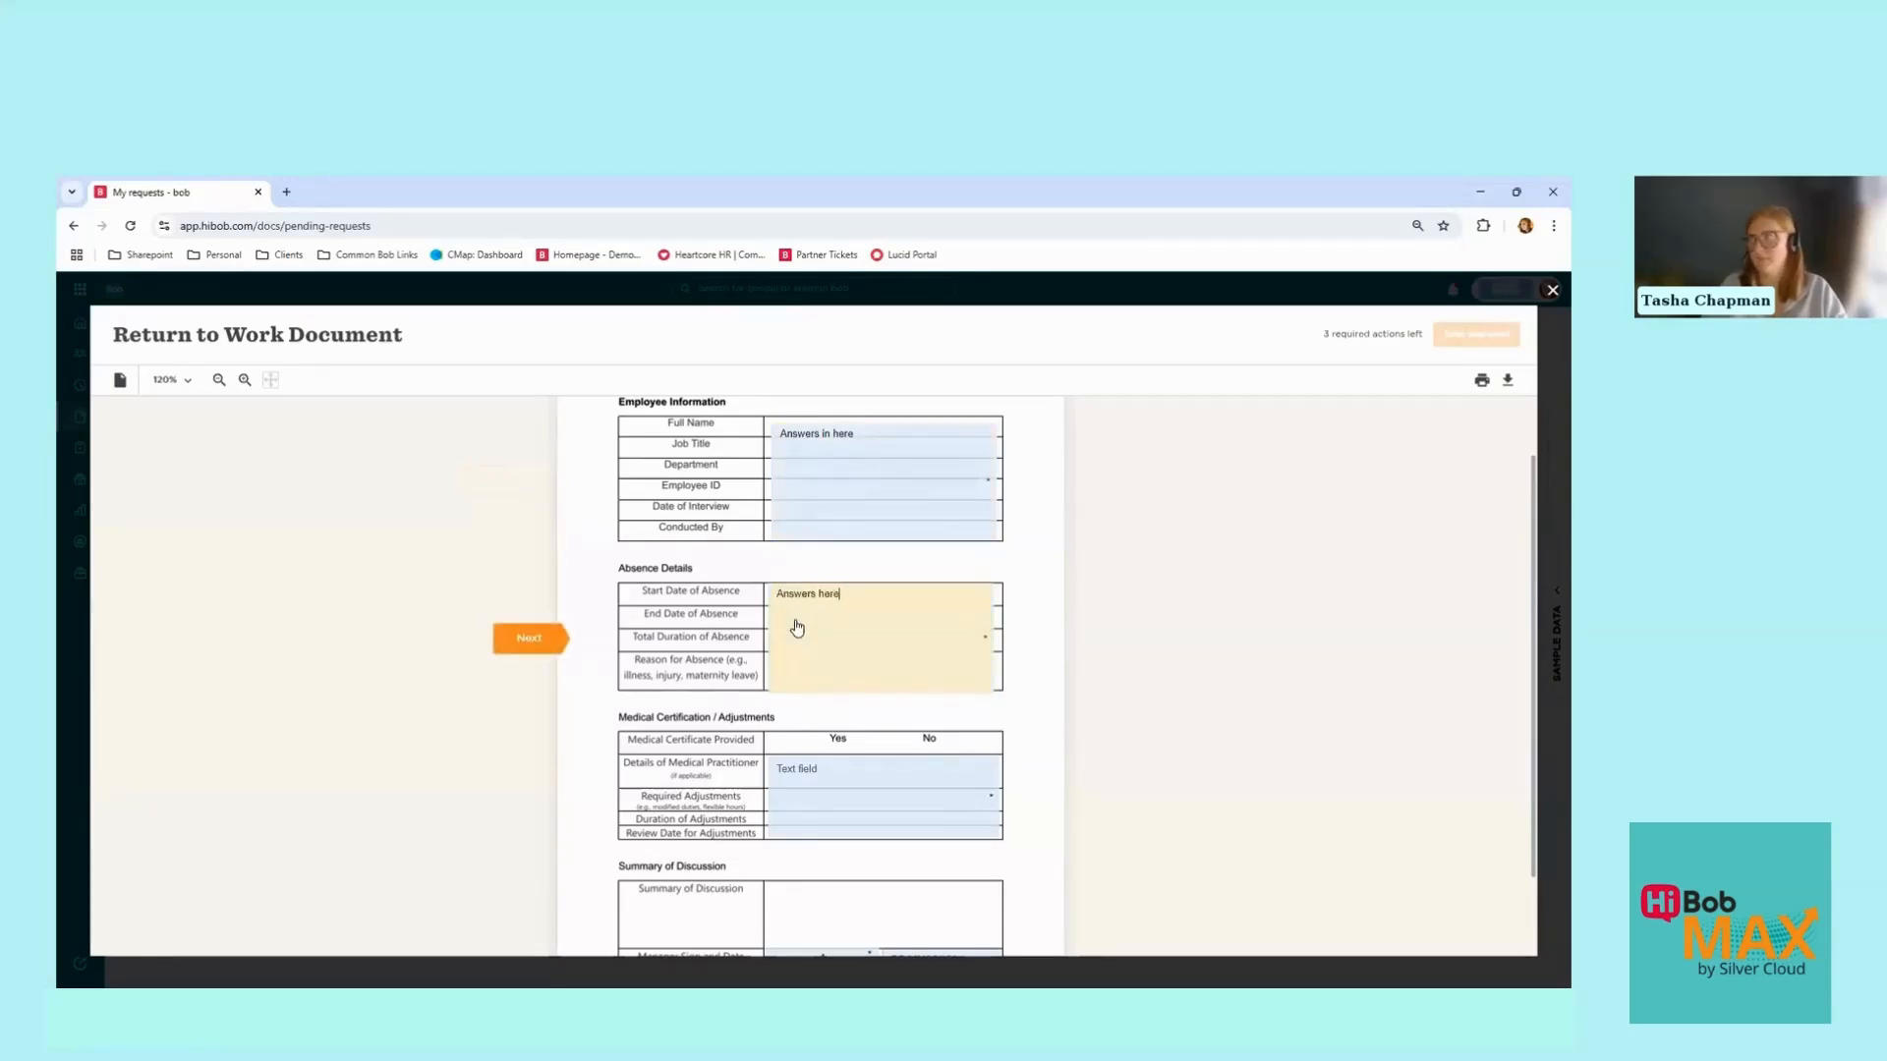
{"action": "scroll", "coordinate": [797, 627], "scroll_direction": "down", "scroll_amount": 2}
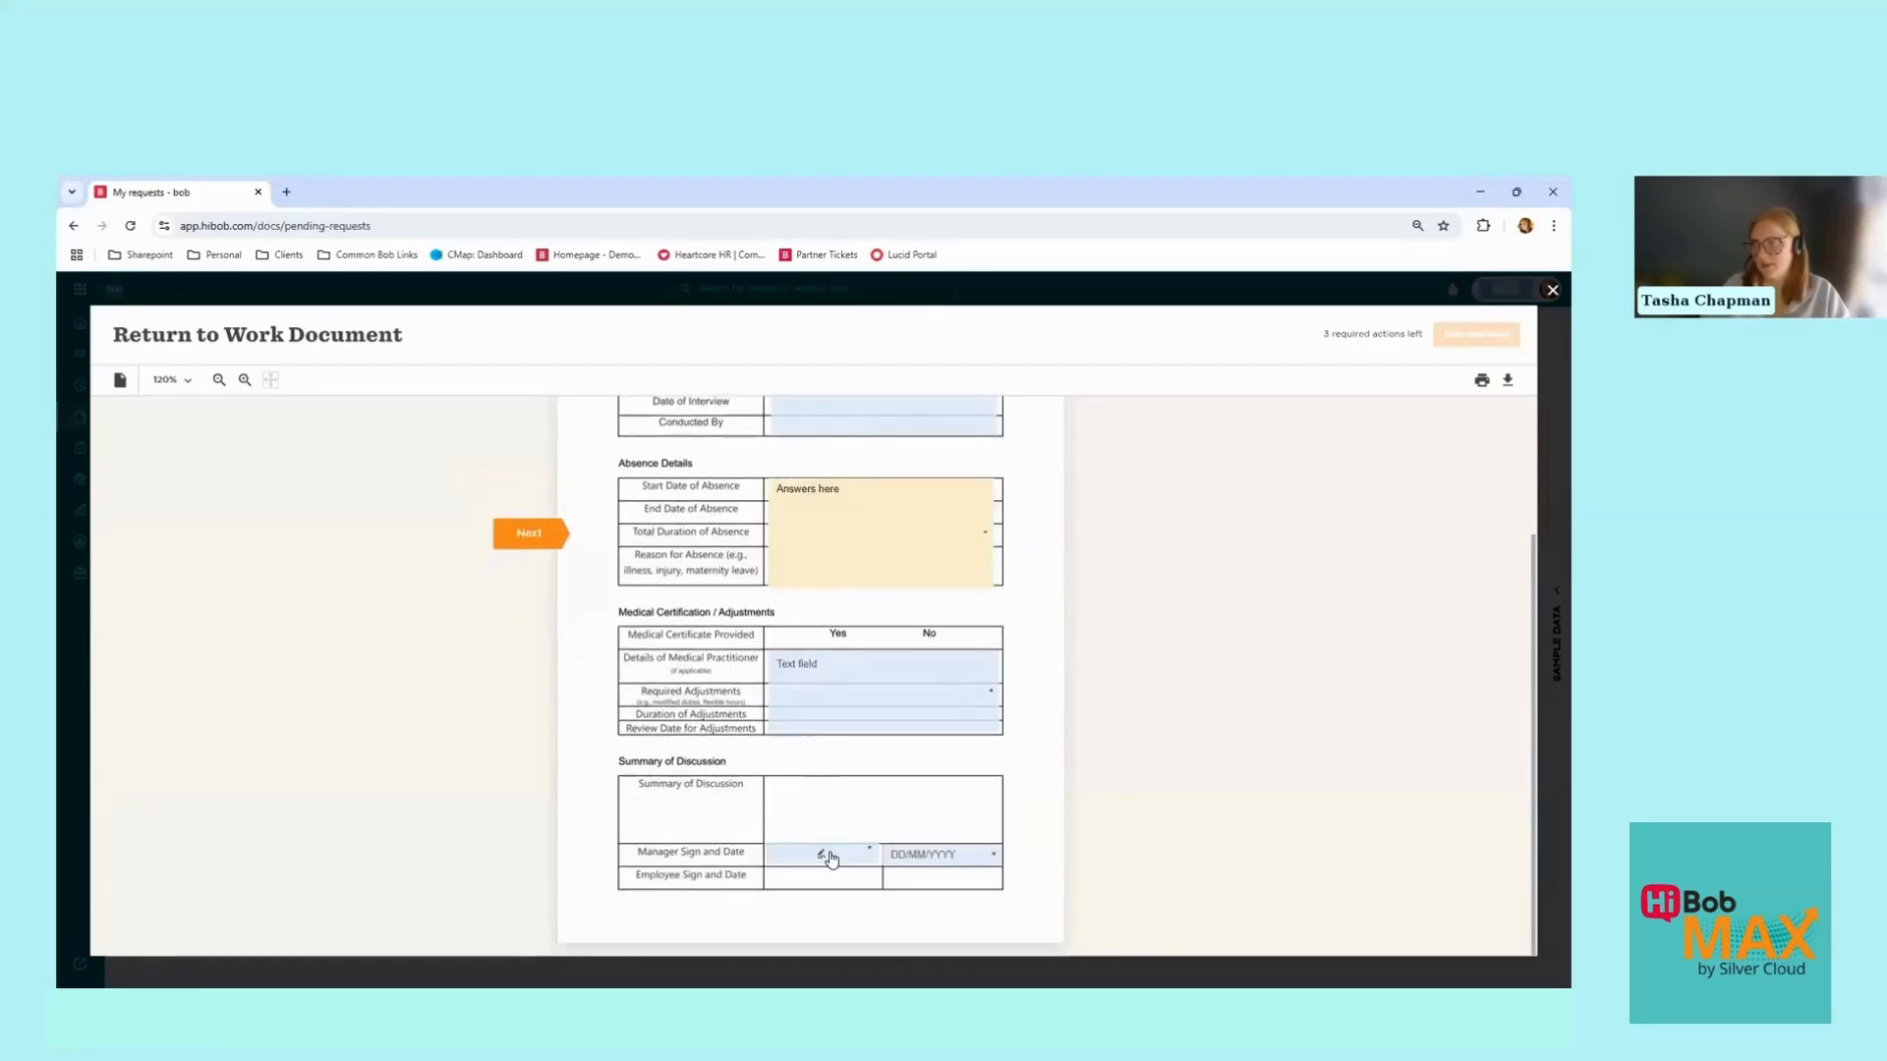
{"action": "left_click", "coordinate": [830, 861]}
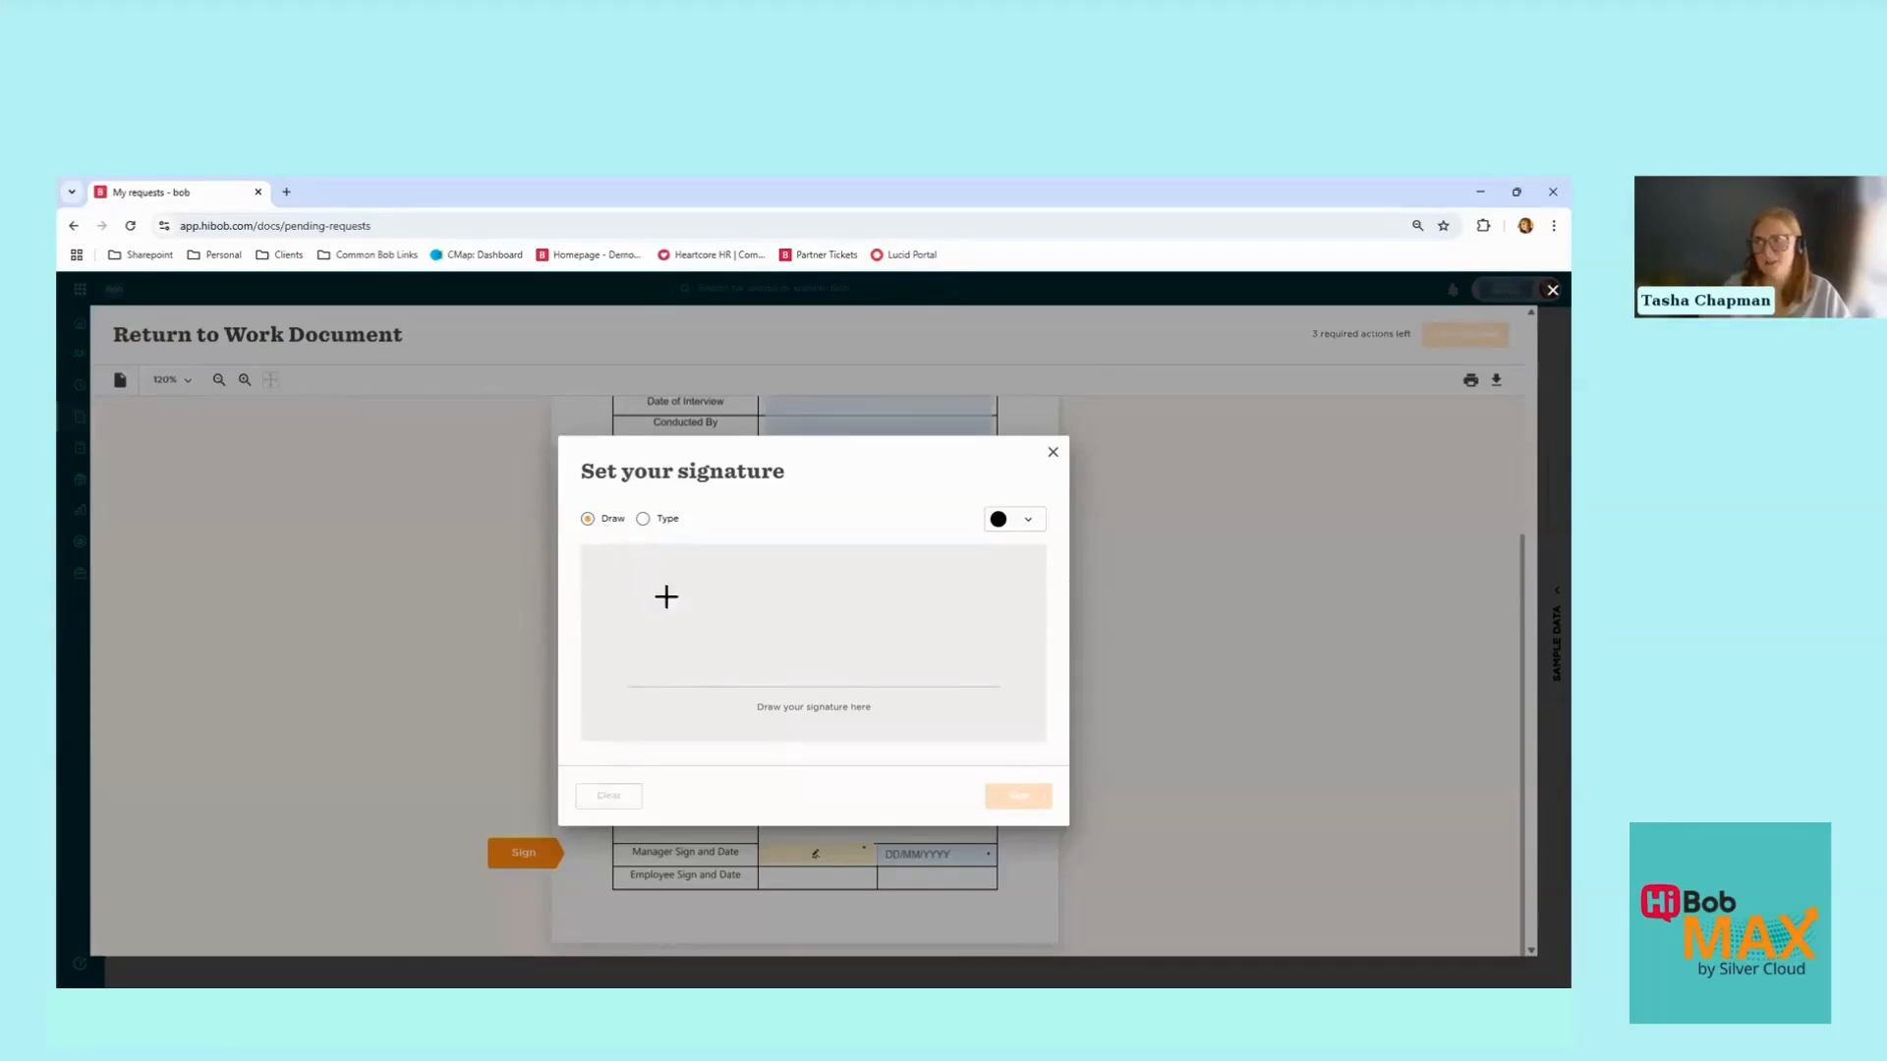
Step: Apply a typed manager signature after trying a drawn one
{"action": "mouse_move", "coordinate": [688, 685]}
{"action": "left_mouse_down"}
{"action": "mouse_move", "coordinate": [725, 557]}
{"action": "mouse_move", "coordinate": [769, 562]}
{"action": "left_mouse_up"}
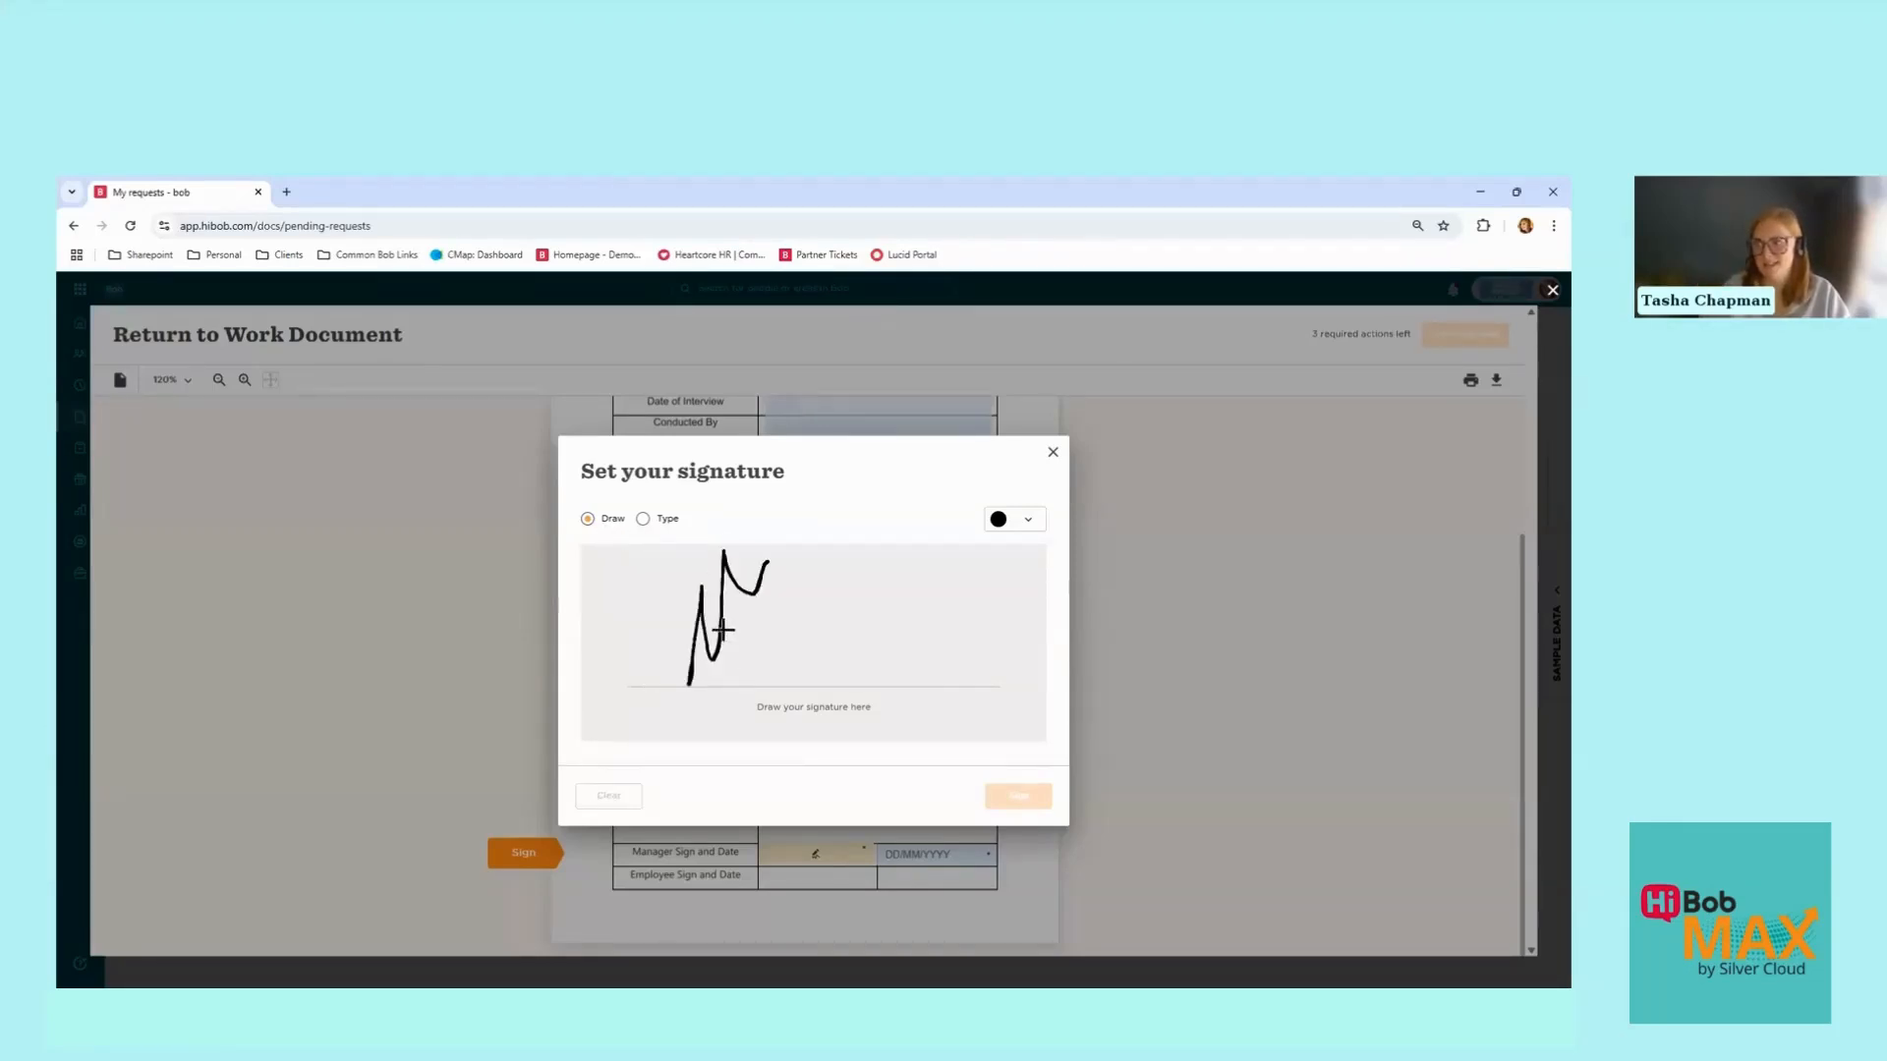
{"action": "mouse_move", "coordinate": [722, 629]}
{"action": "left_mouse_down"}
{"action": "mouse_move", "coordinate": [876, 628]}
{"action": "mouse_move", "coordinate": [960, 688]}
{"action": "left_mouse_up"}
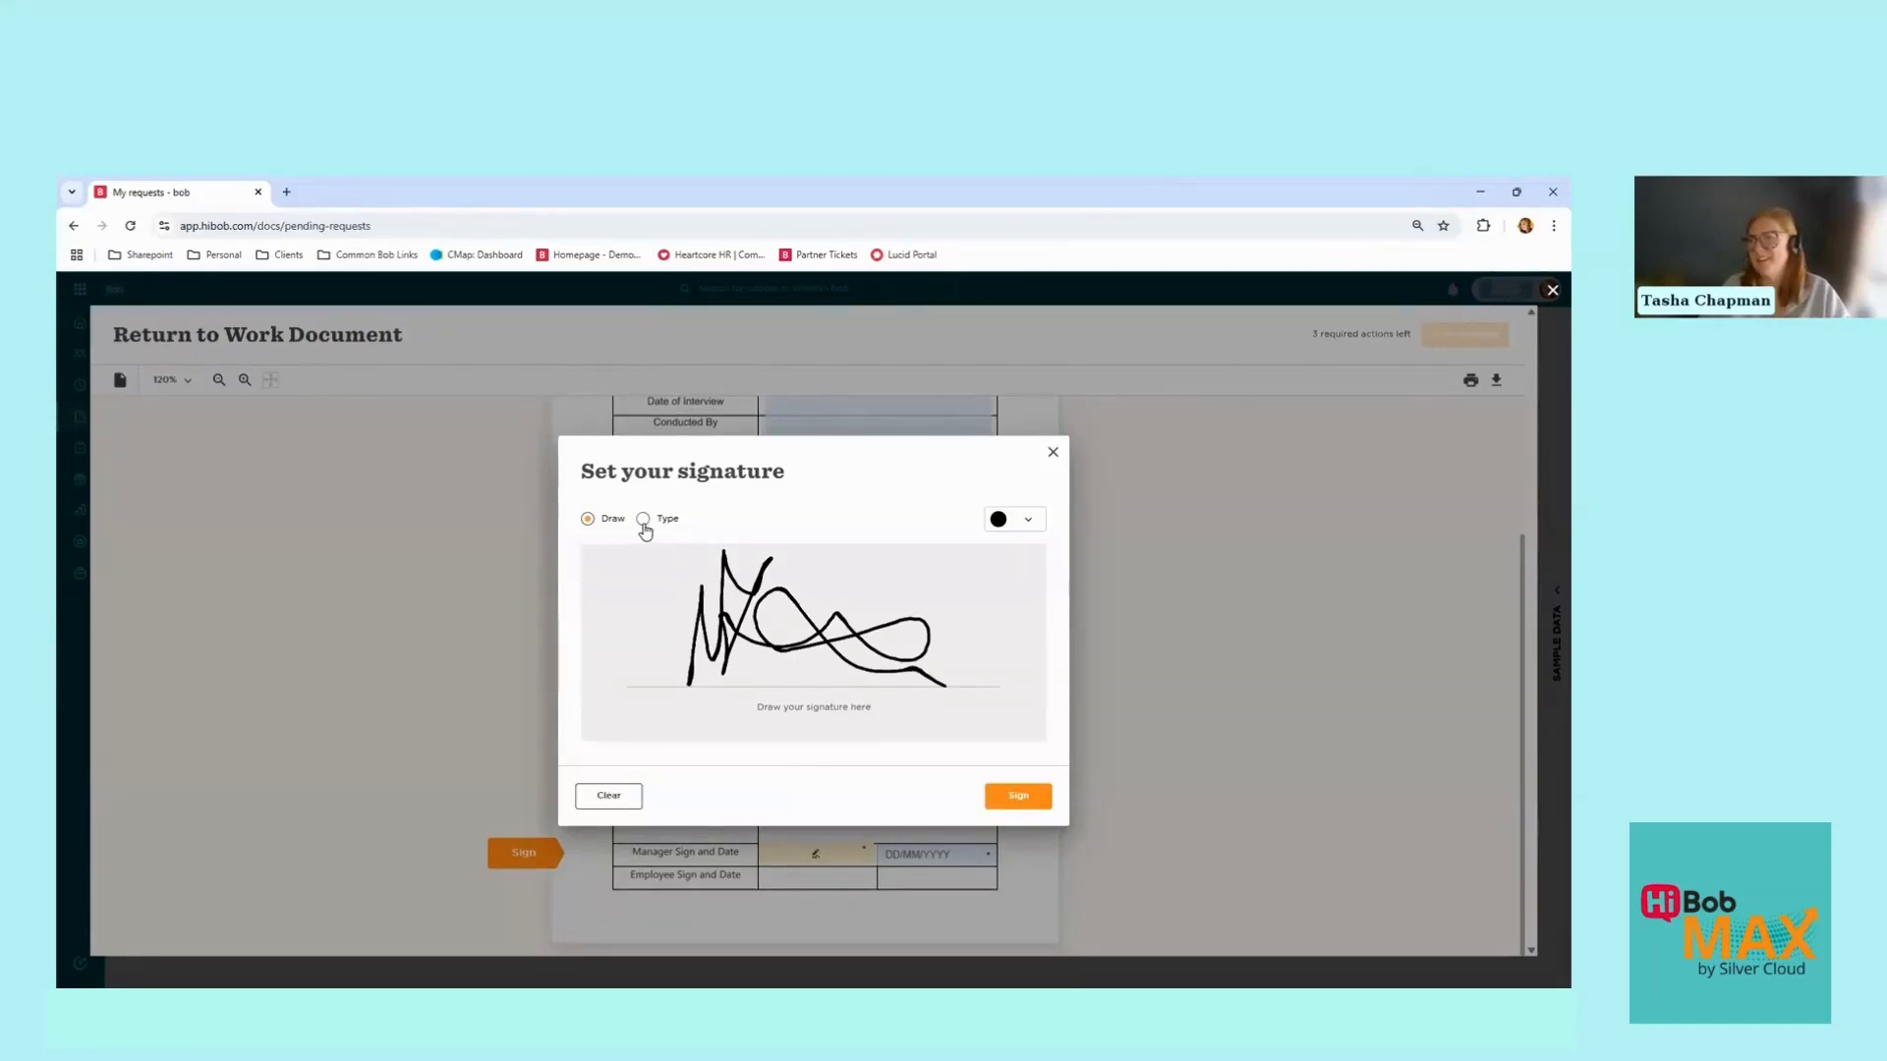
{"action": "left_click", "coordinate": [643, 520]}
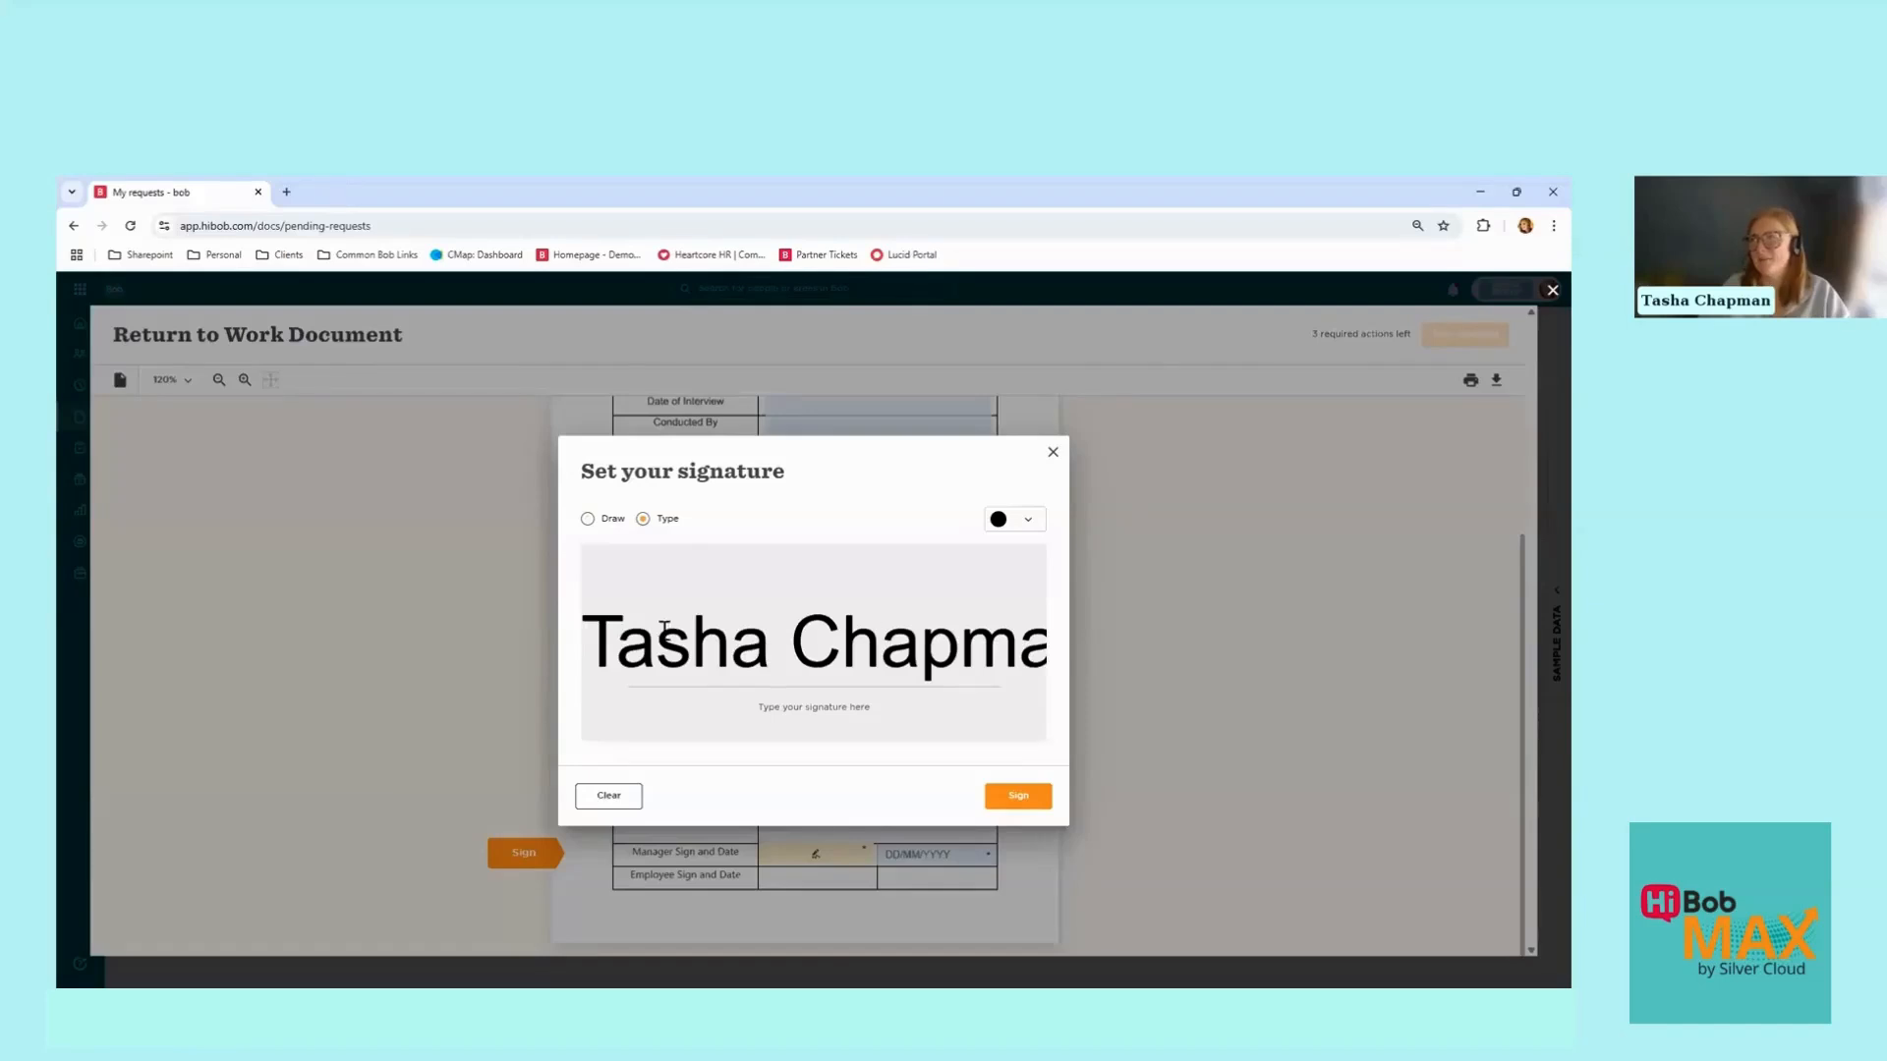
{"action": "mouse_move", "coordinate": [615, 648]}
{"action": "left_mouse_down"}
{"action": "mouse_move", "coordinate": [1043, 657]}
{"action": "mouse_move", "coordinate": [942, 661]}
{"action": "left_mouse_up"}
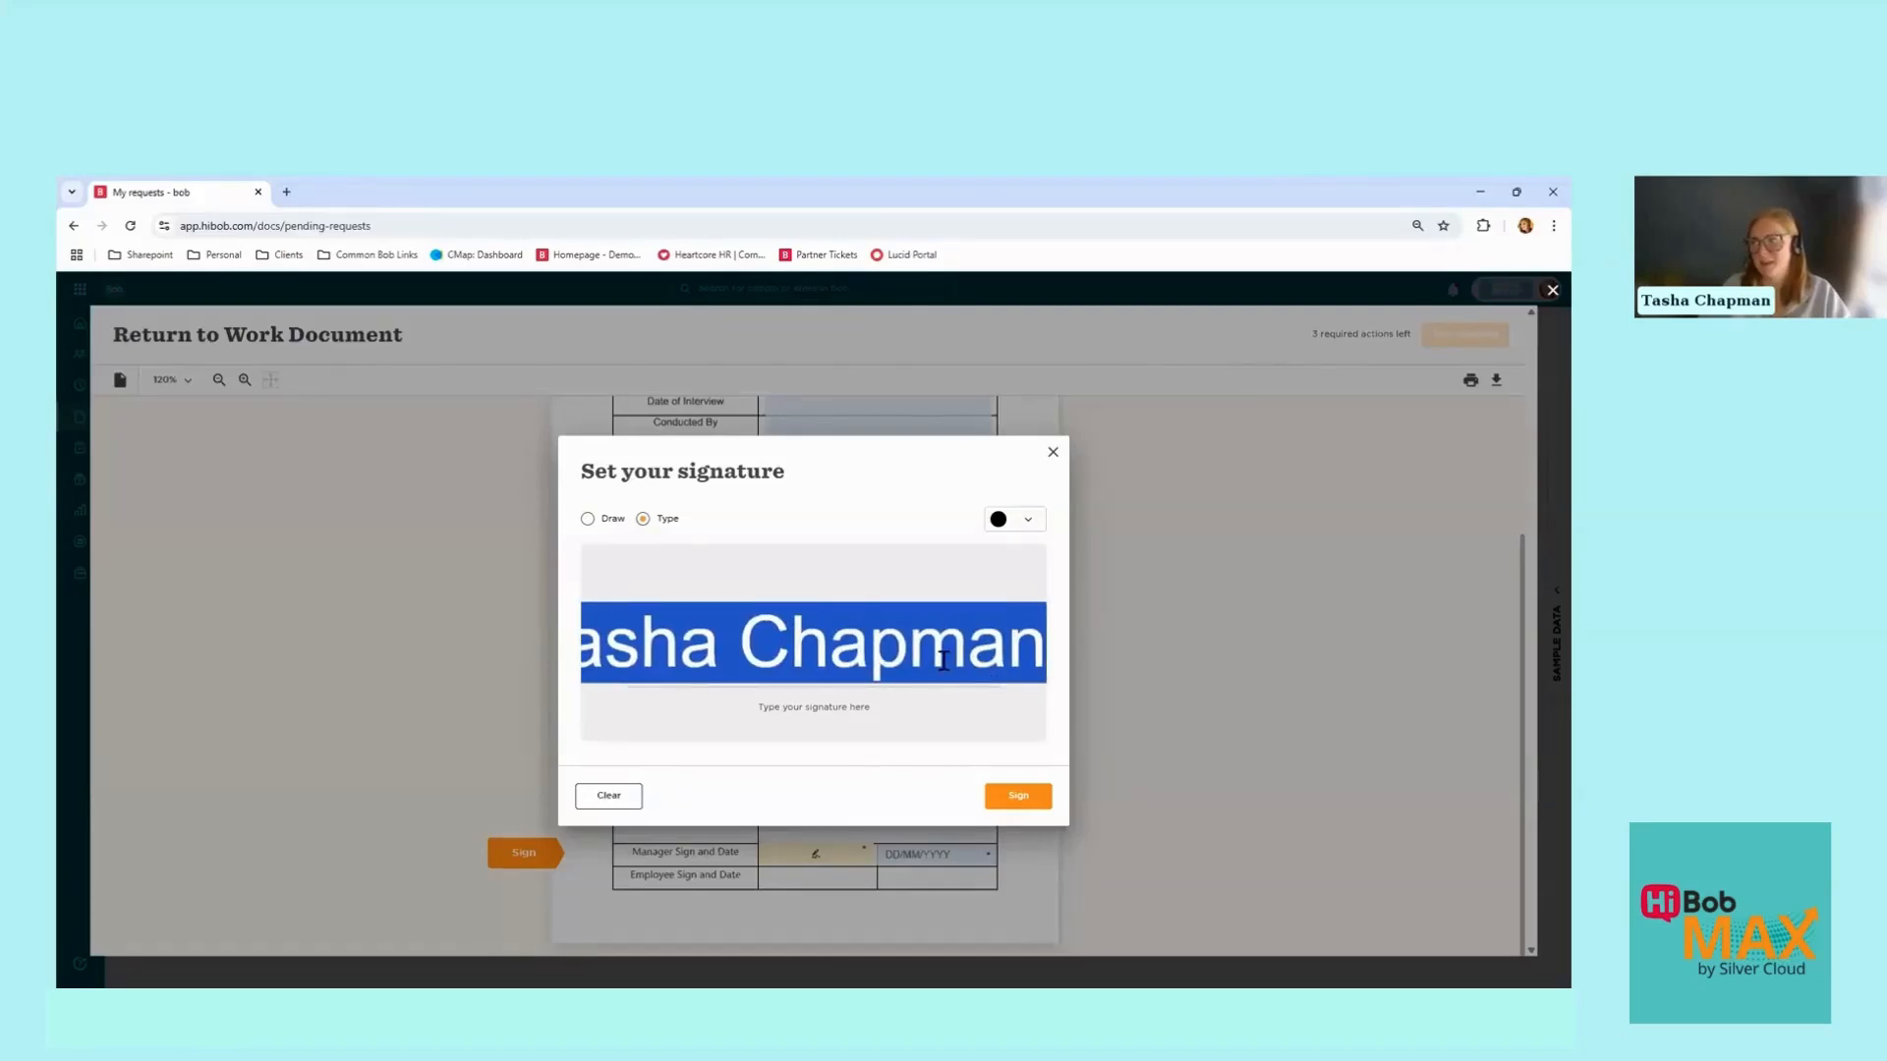
{"action": "left_click", "coordinate": [942, 660]}
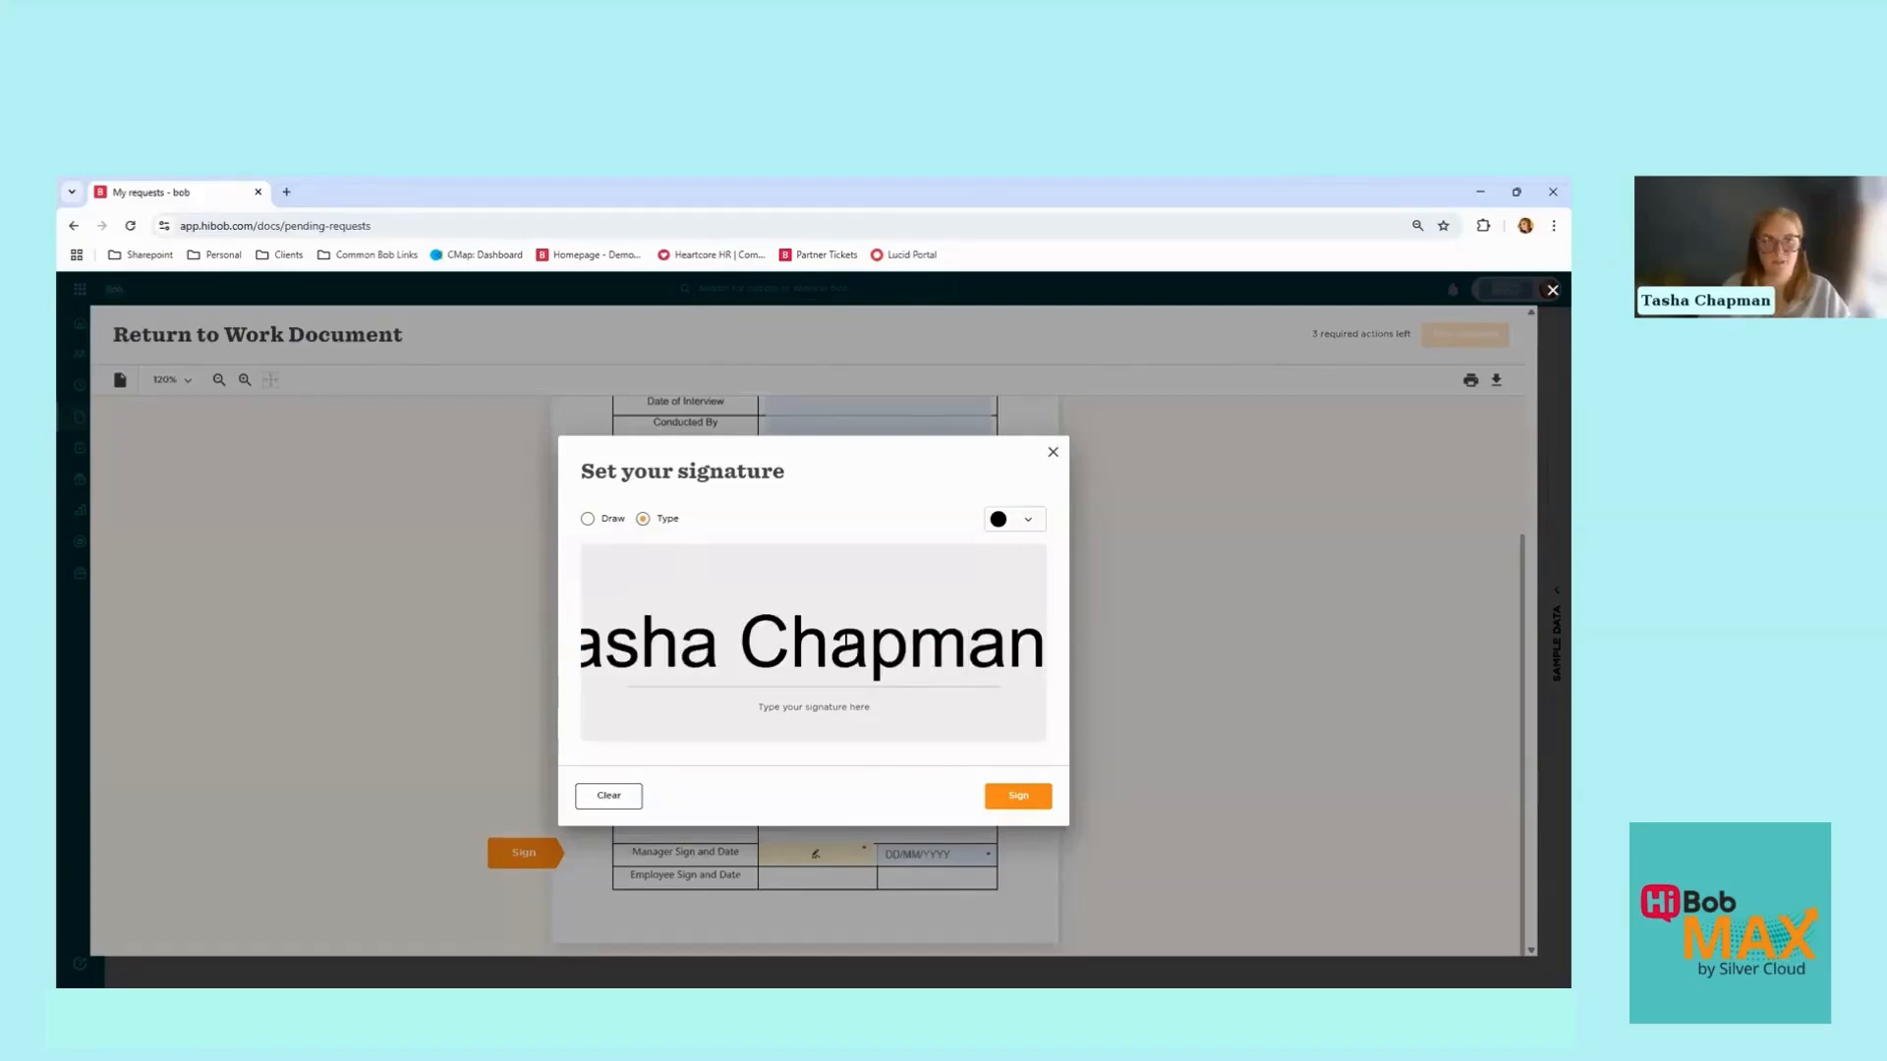
{"action": "left_click", "coordinate": [1018, 798]}
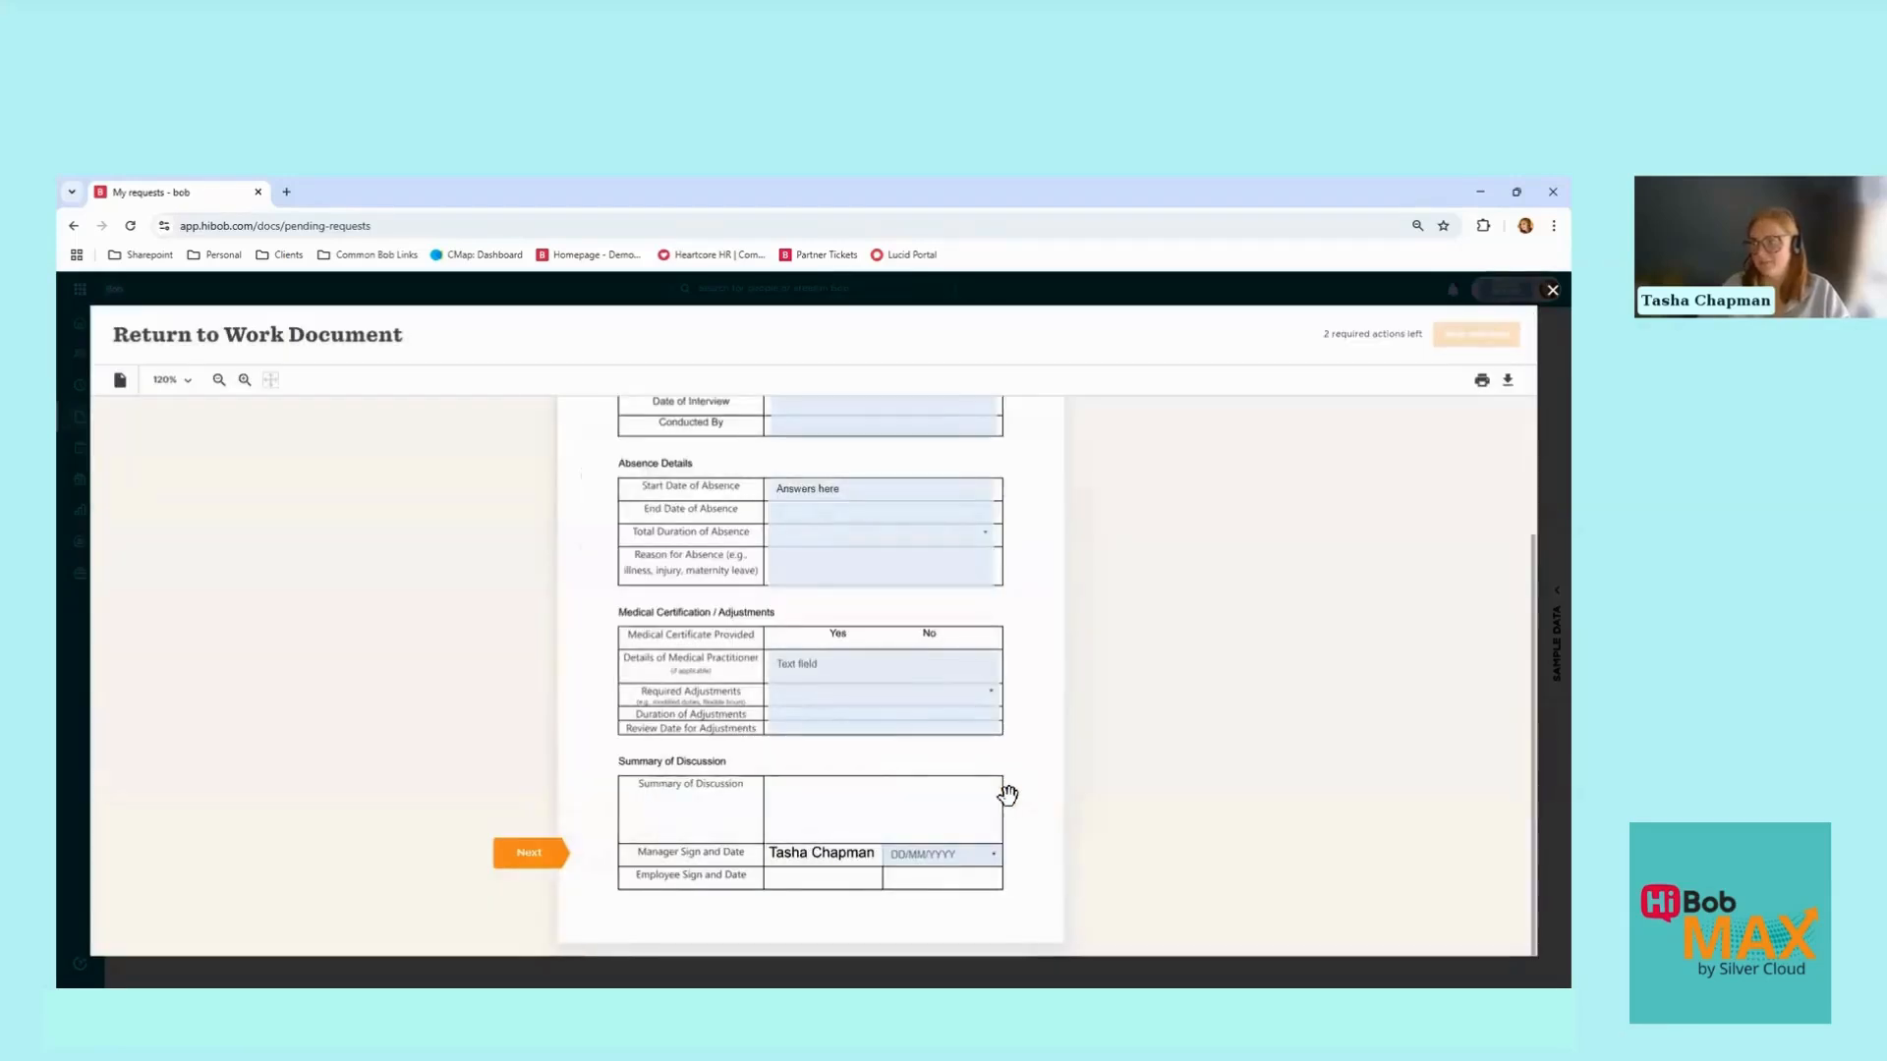
Step: Set the manager's signing date to 29/04/2025
{"action": "left_click", "coordinate": [959, 861]}
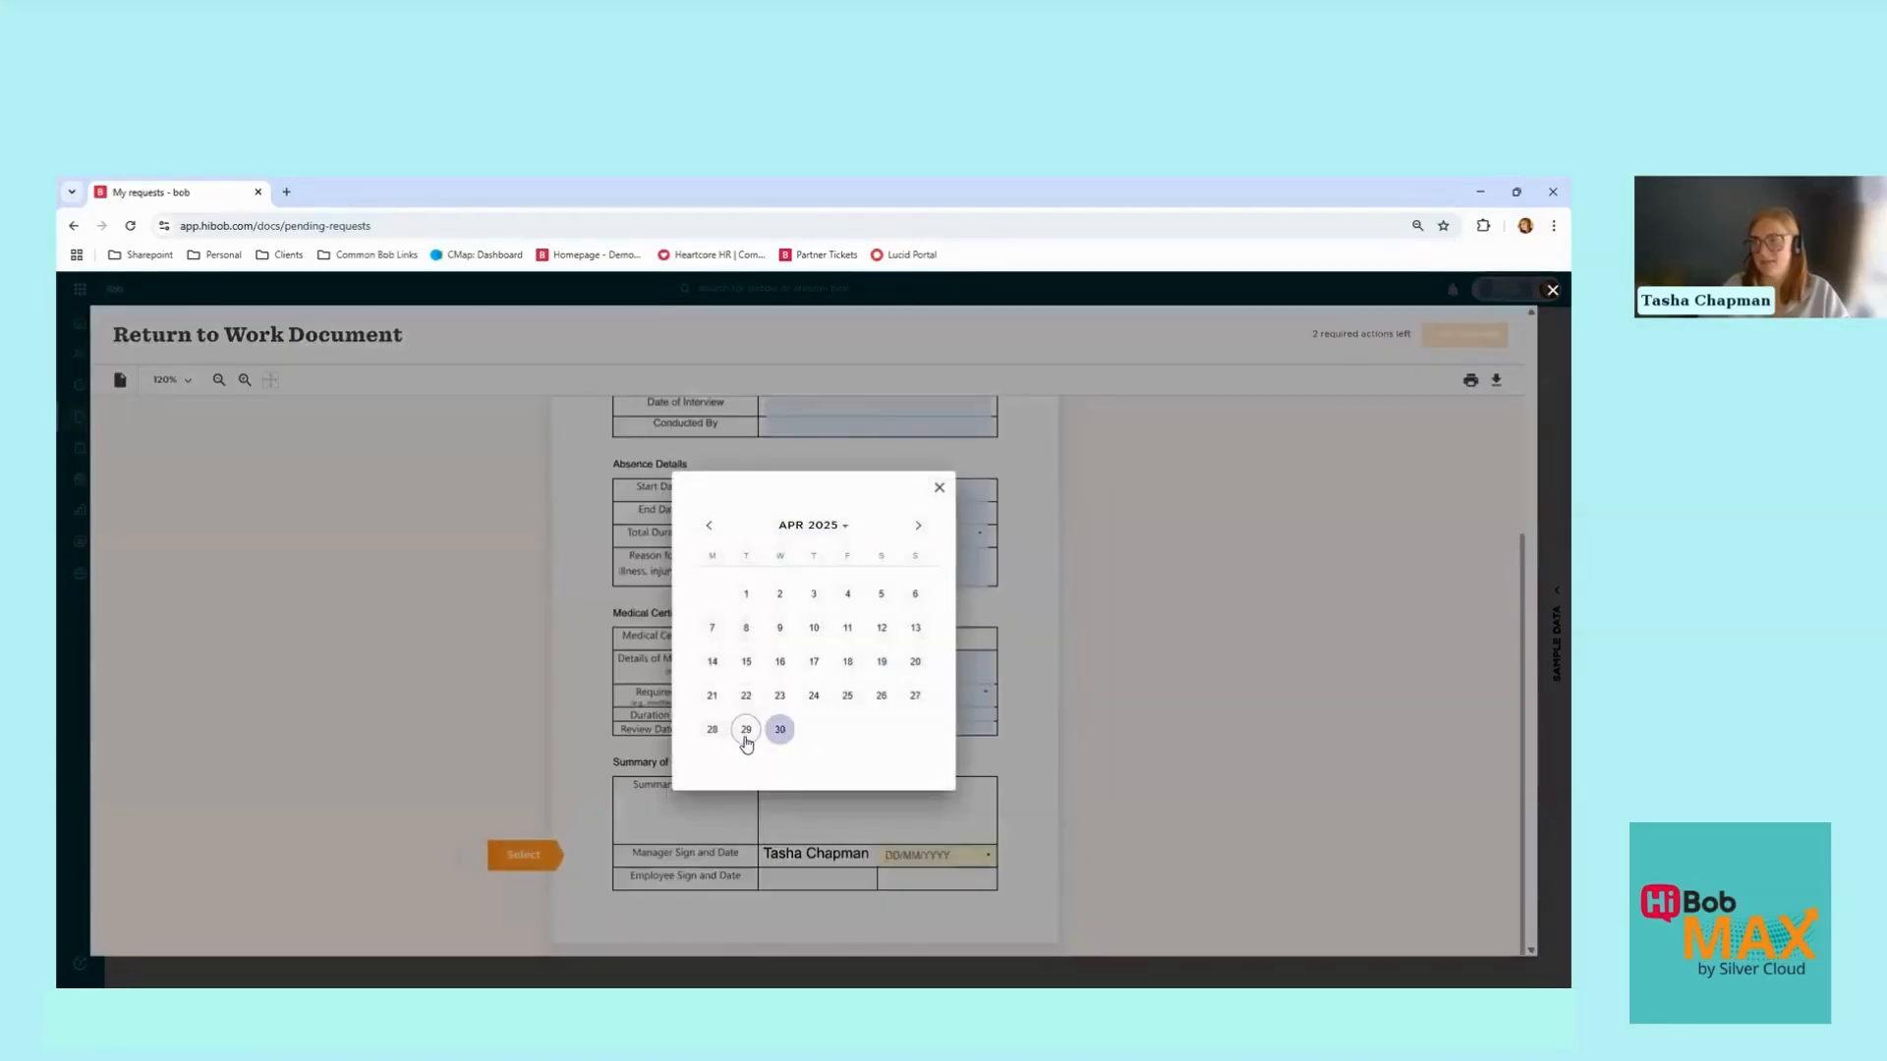
{"action": "left_click", "coordinate": [746, 730]}
{"action": "scroll", "coordinate": [1033, 846], "scroll_direction": "up", "scroll_amount": 3}
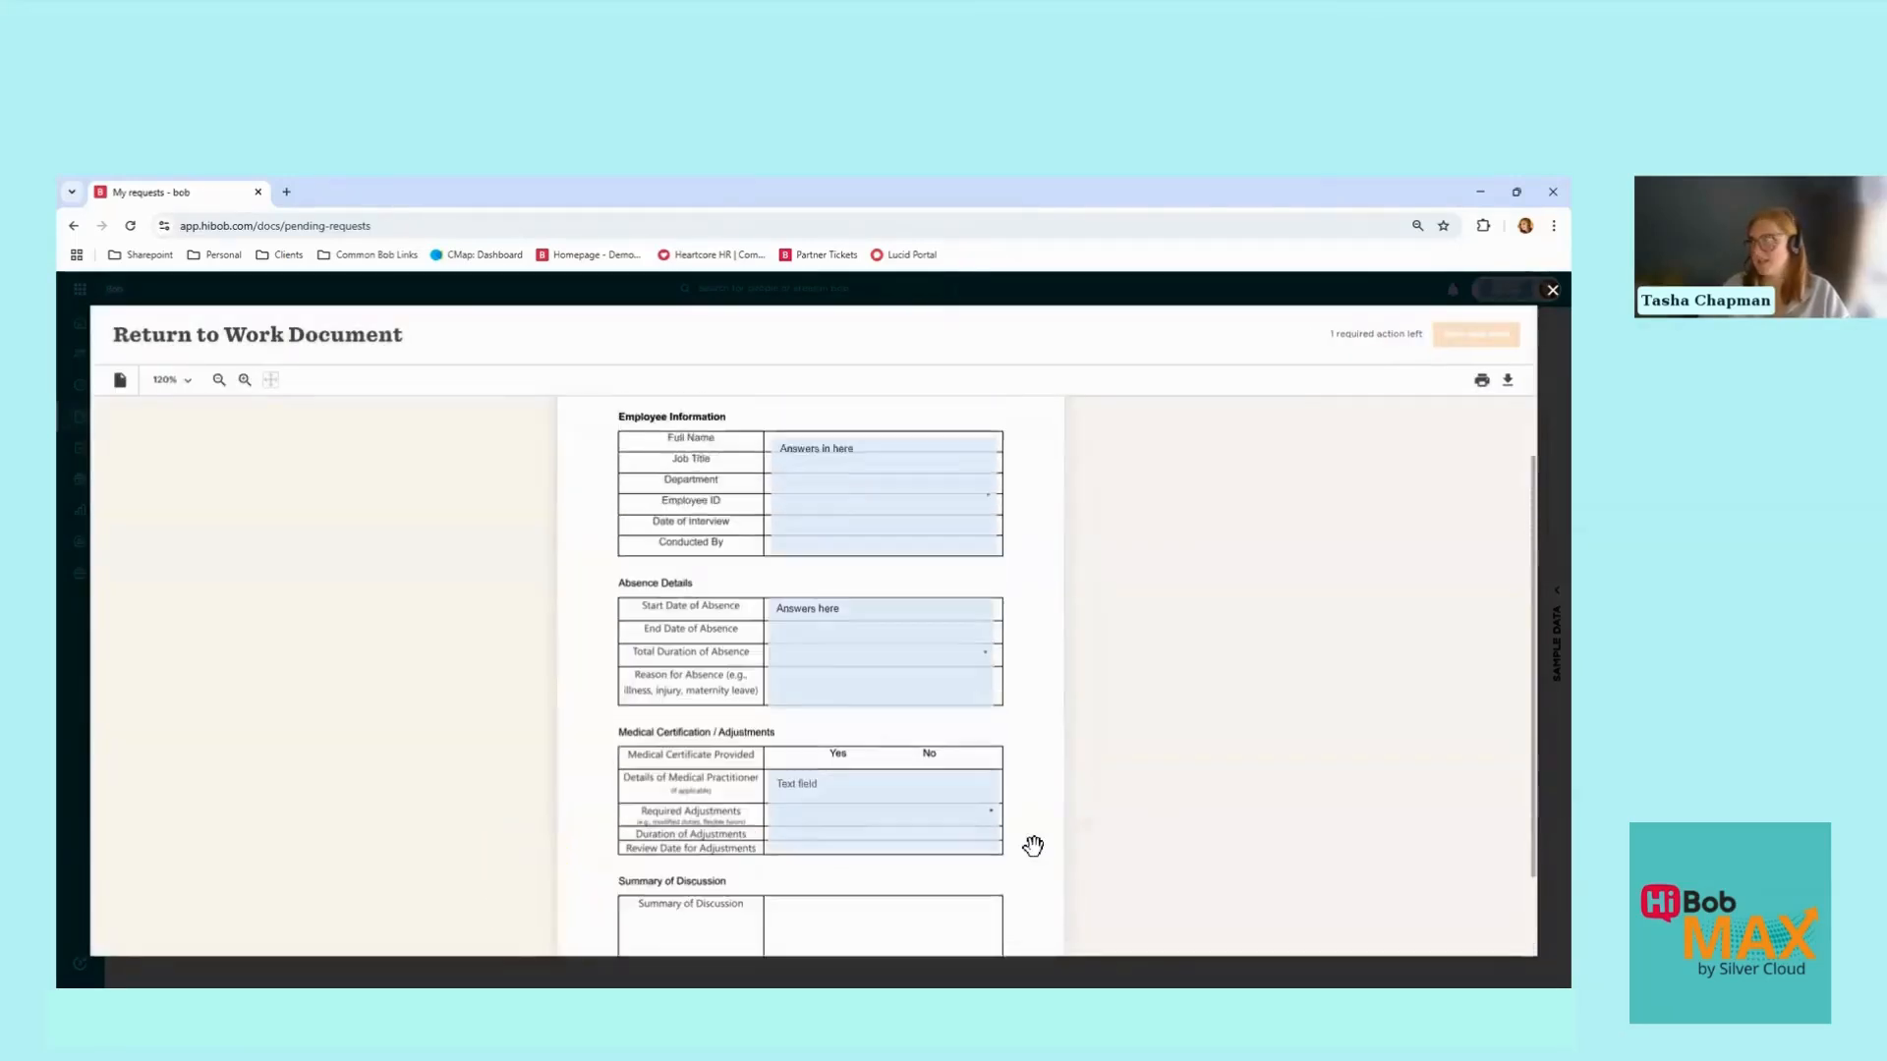
{"action": "scroll", "coordinate": [875, 699], "scroll_direction": "down", "scroll_amount": 3}
Step: Enter 'Answer e' in the medical practitioner details, then save and send the document
{"action": "left_click", "coordinate": [876, 698]}
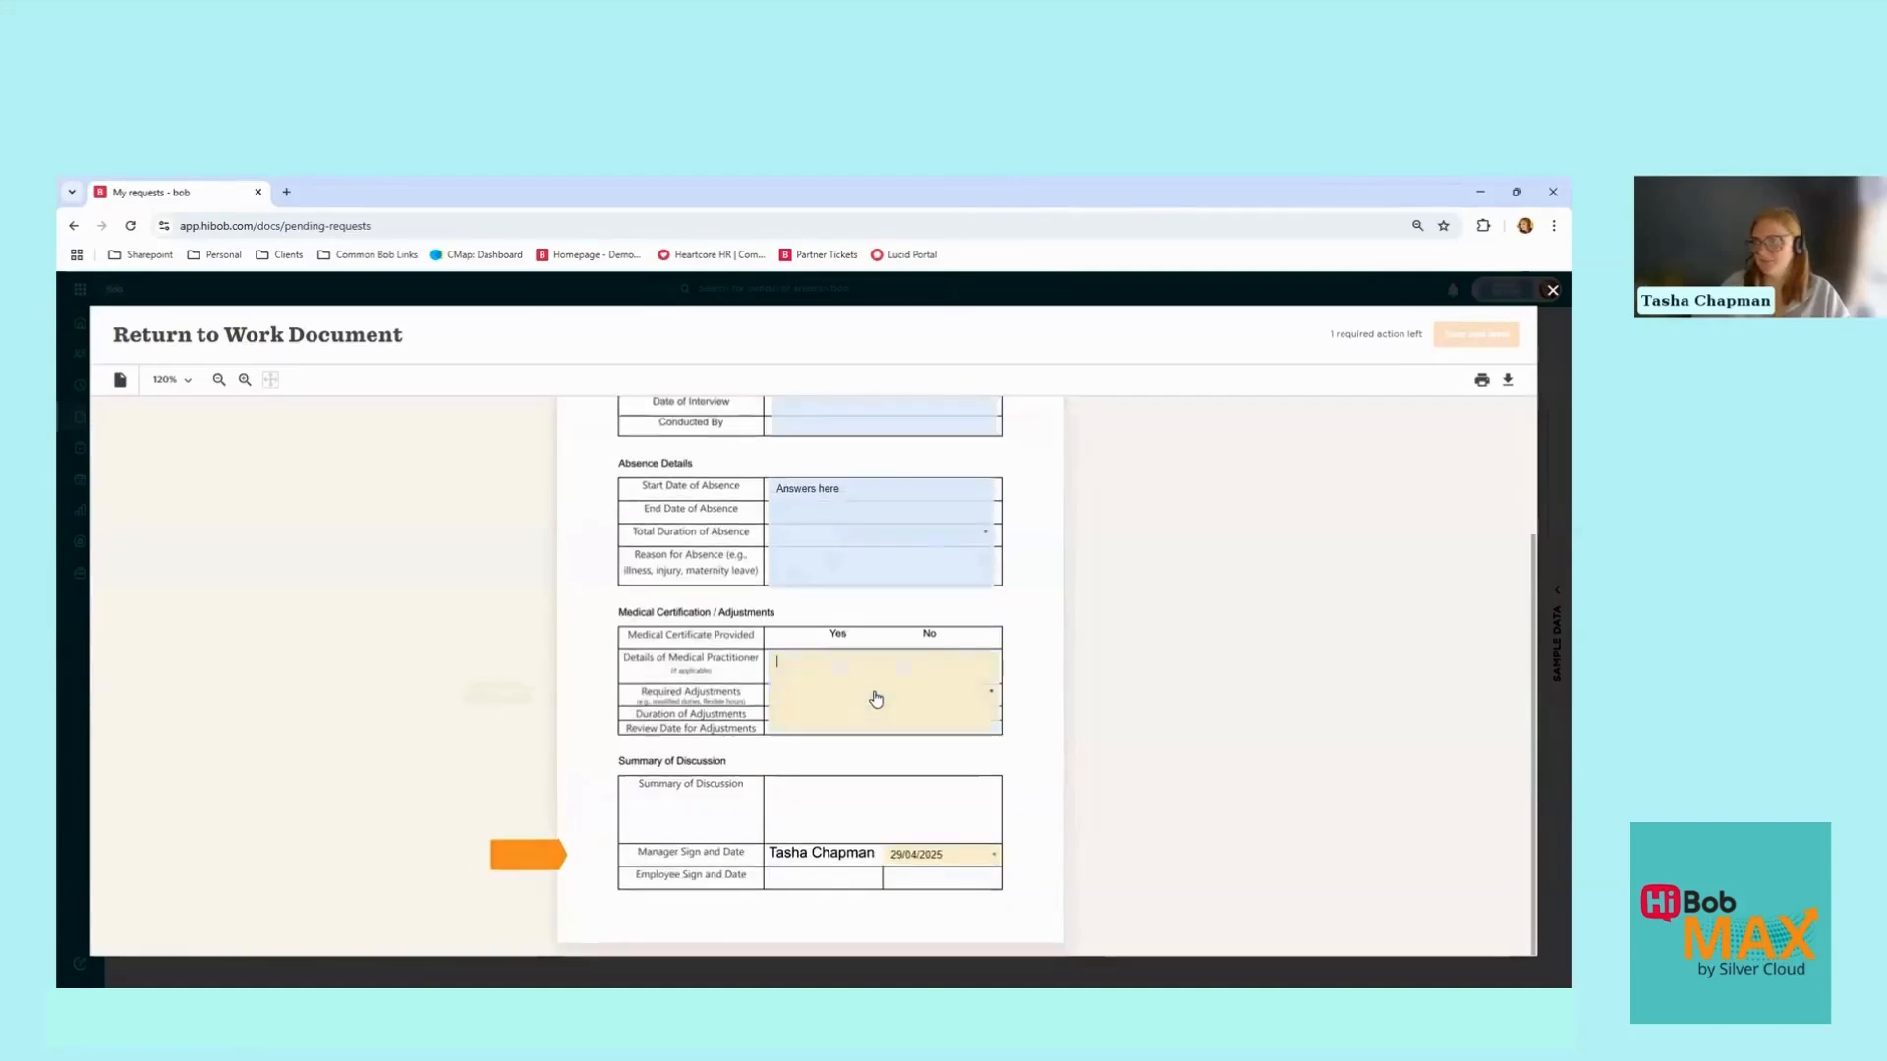
{"action": "type", "text": "Answers "}
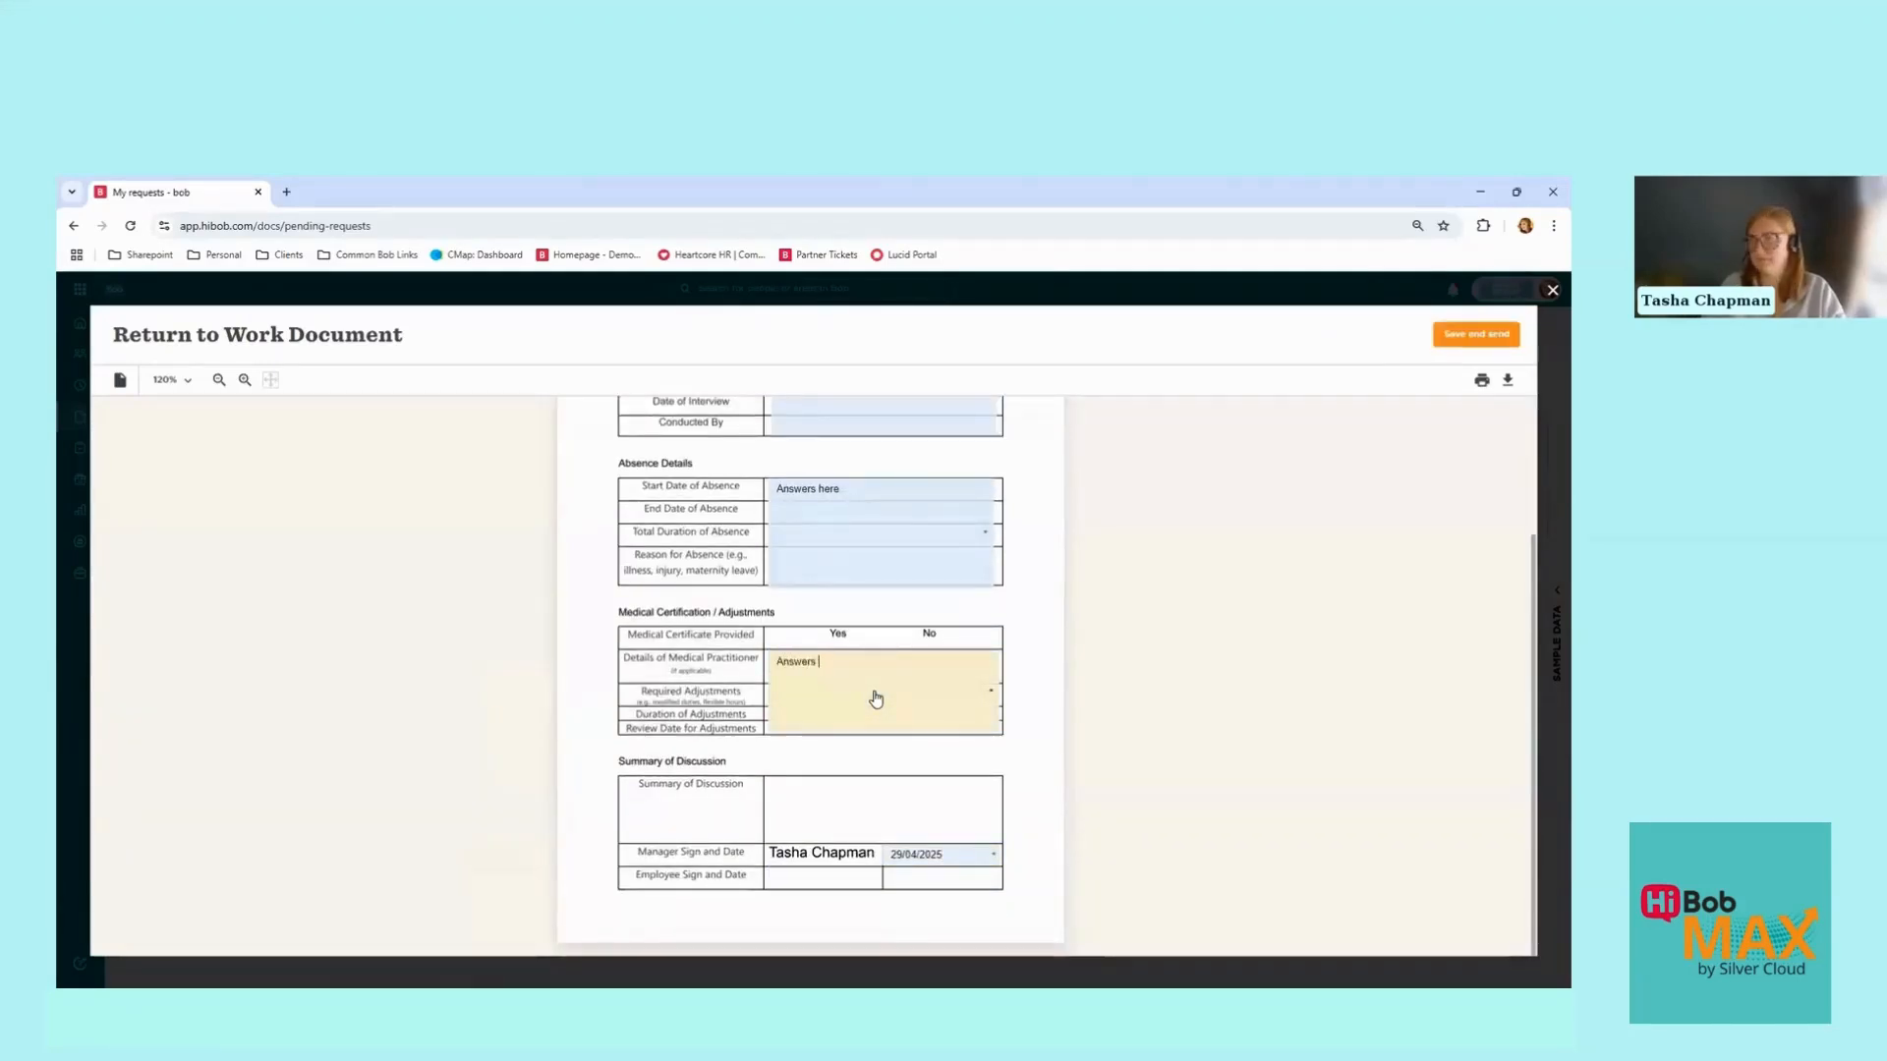
{"action": "type", "text": "here"}
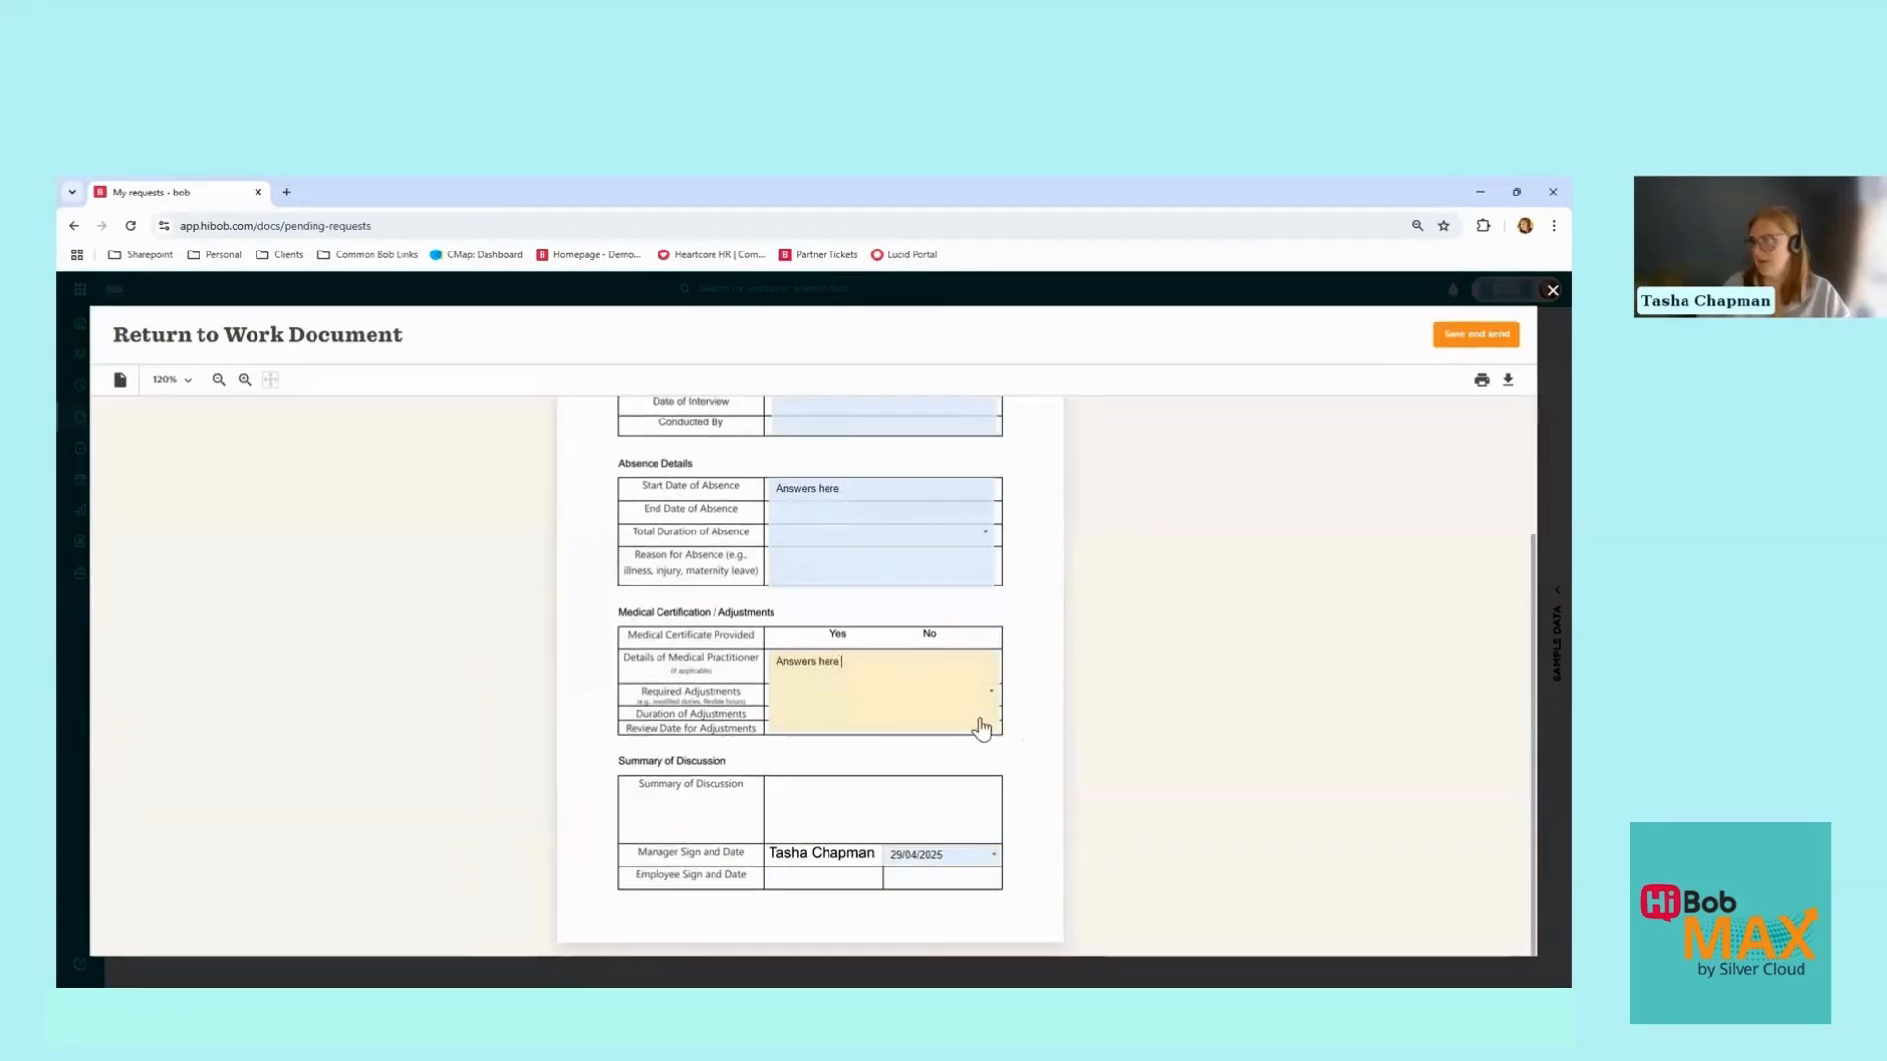
{"action": "left_click_drag", "start_coordinate": [770, 662], "coordinate": [947, 741]}
{"action": "key", "text": "BackSpace"}
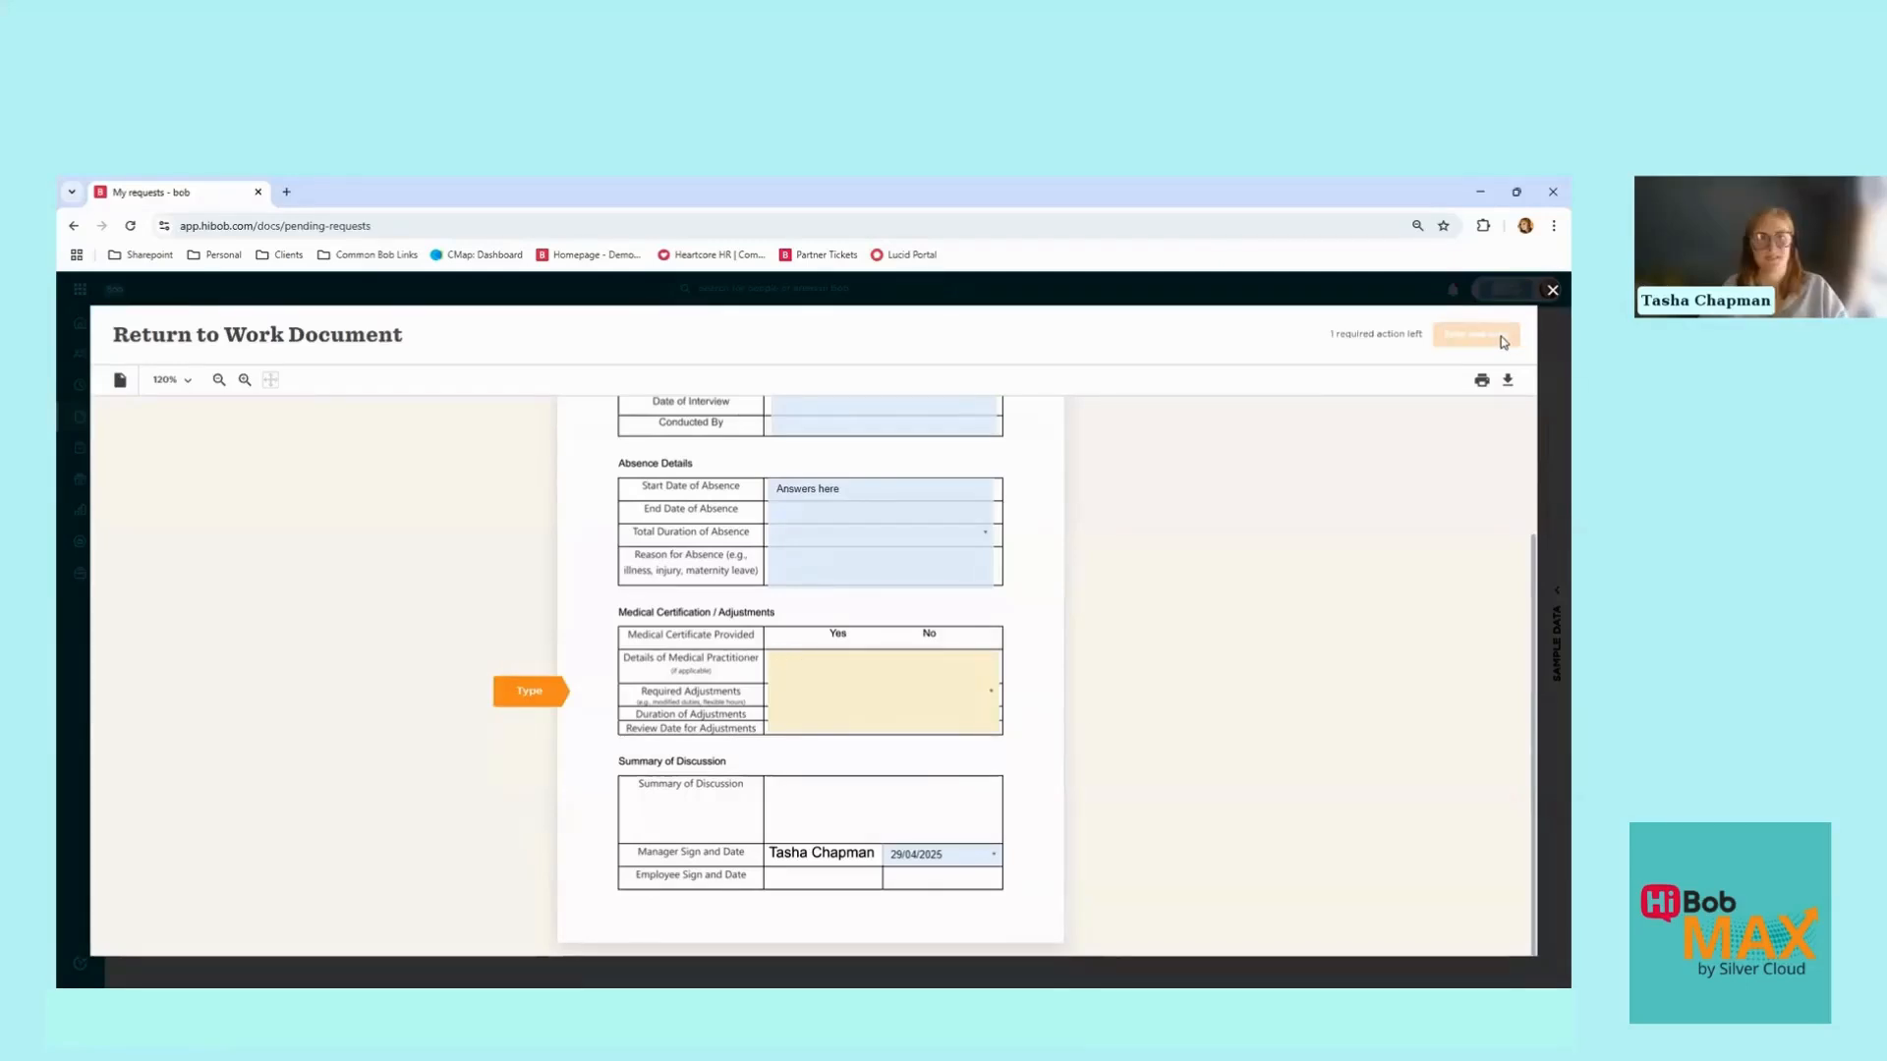
{"action": "left_click", "coordinate": [847, 724]}
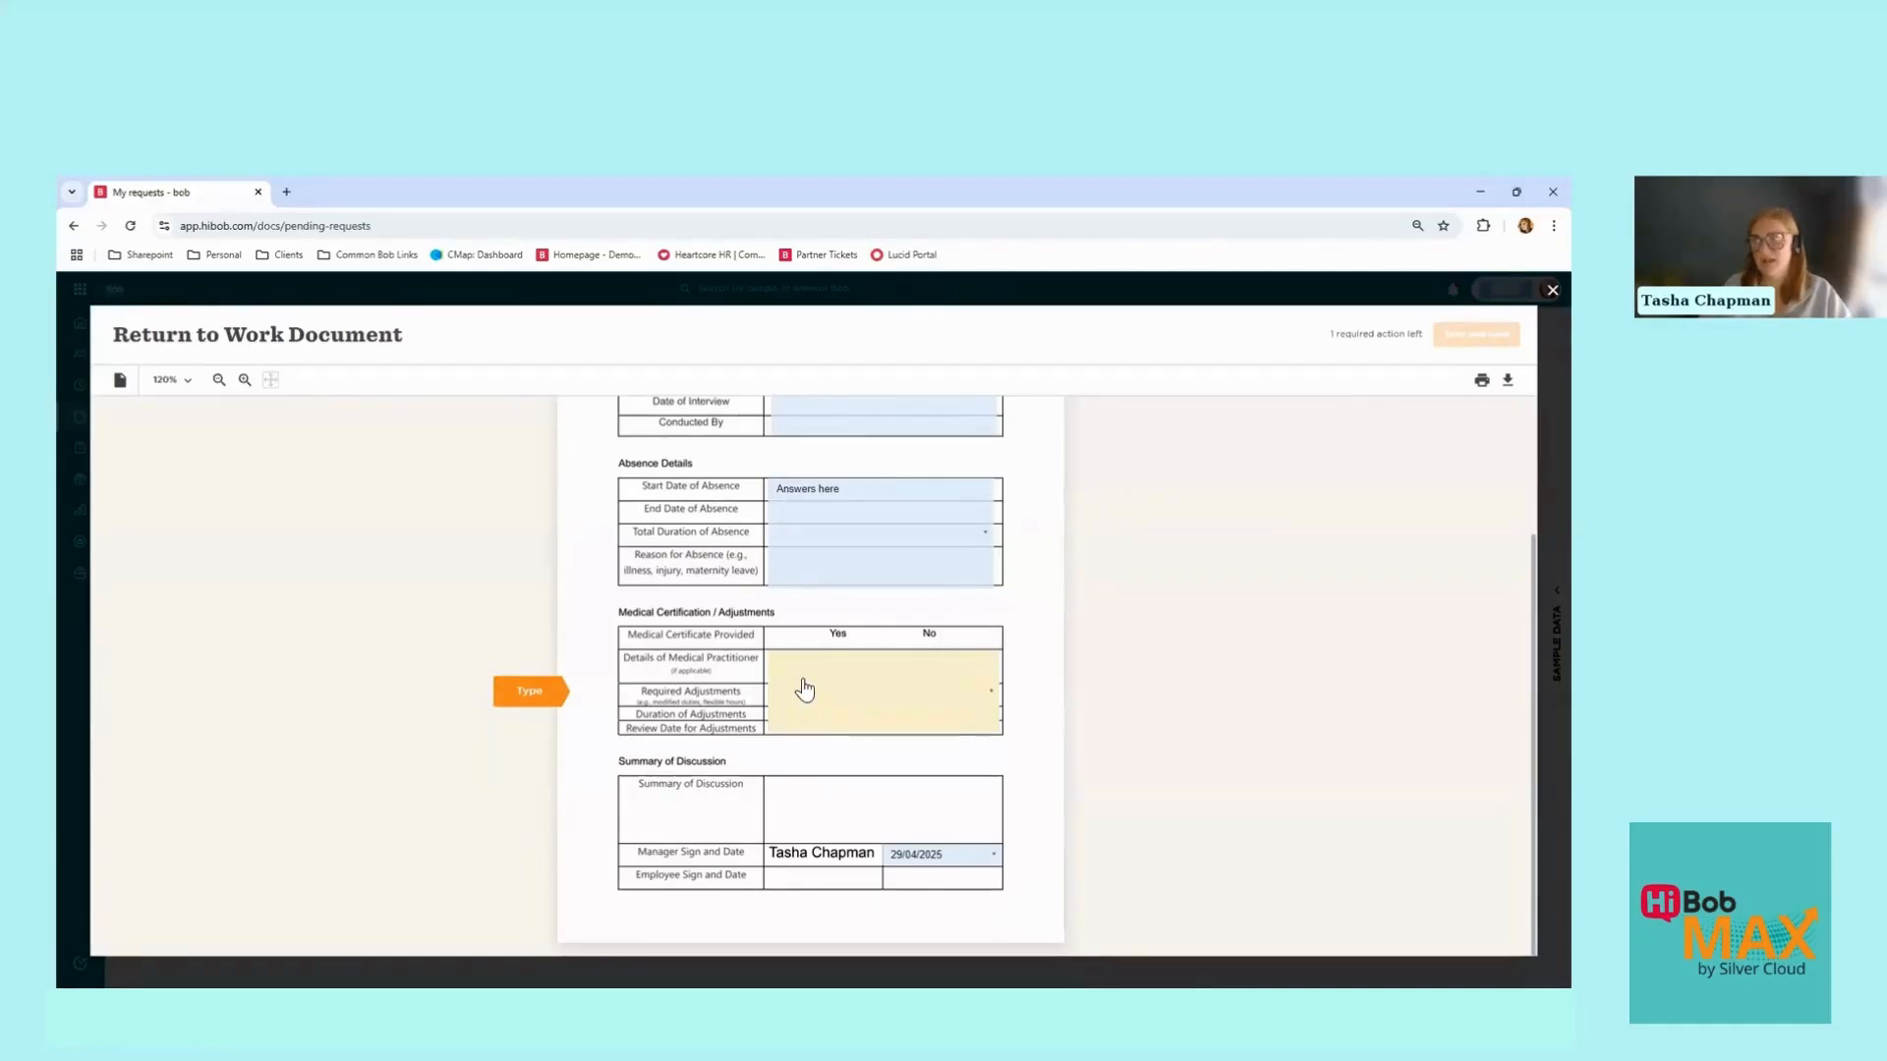
{"action": "type", "text": "A"}
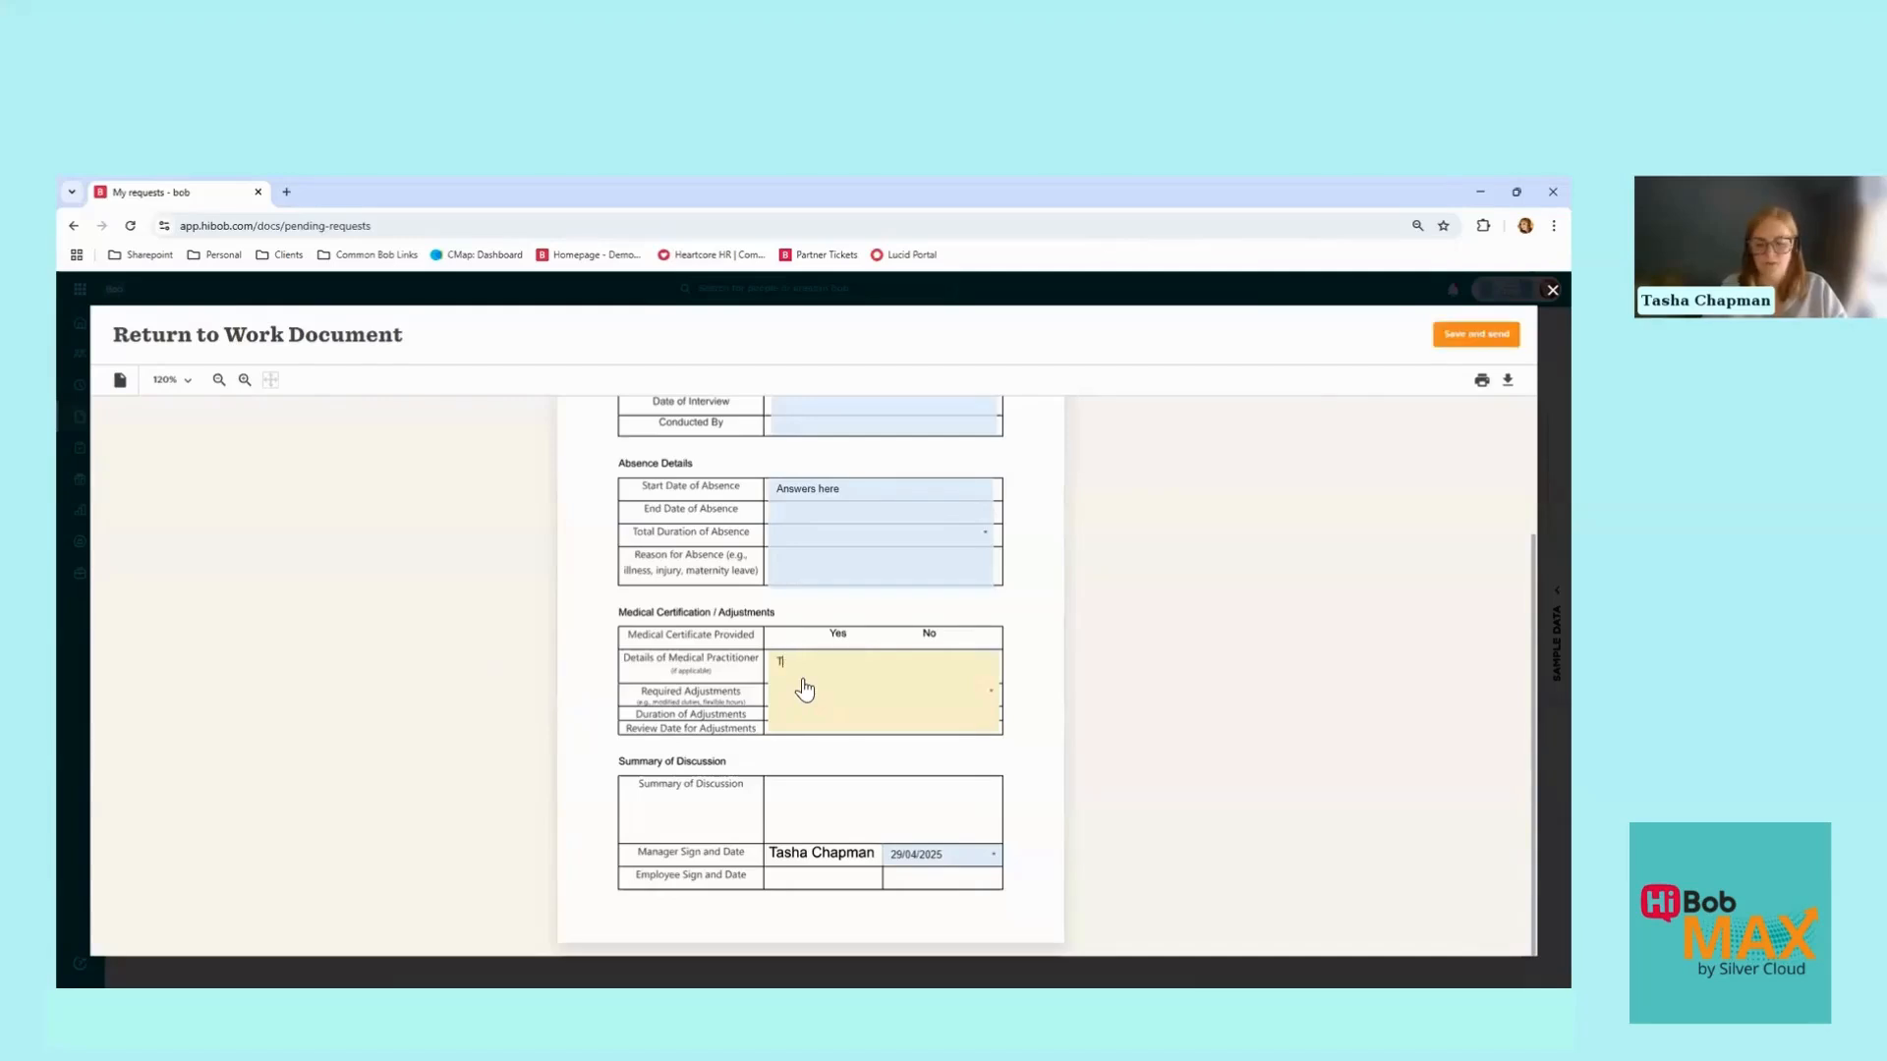
{"action": "type", "text": "nswer e"}
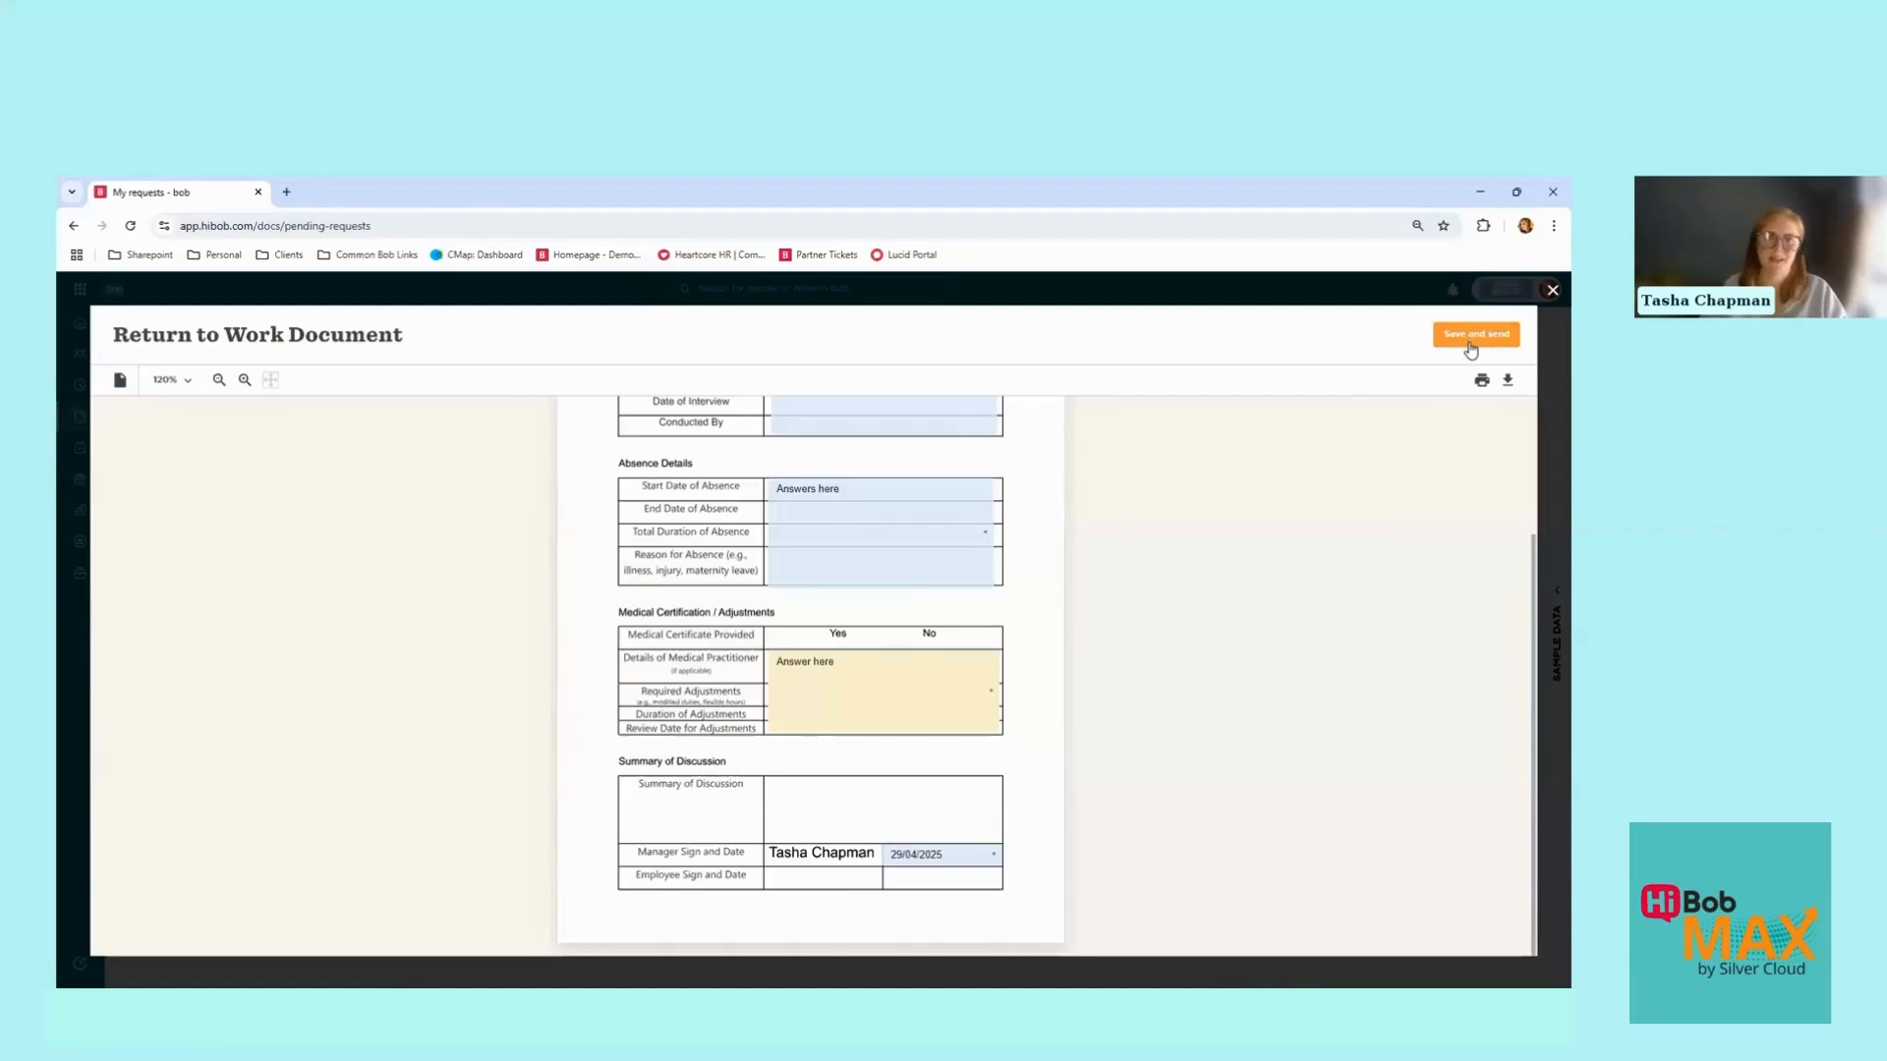
{"action": "left_click", "coordinate": [1470, 339]}
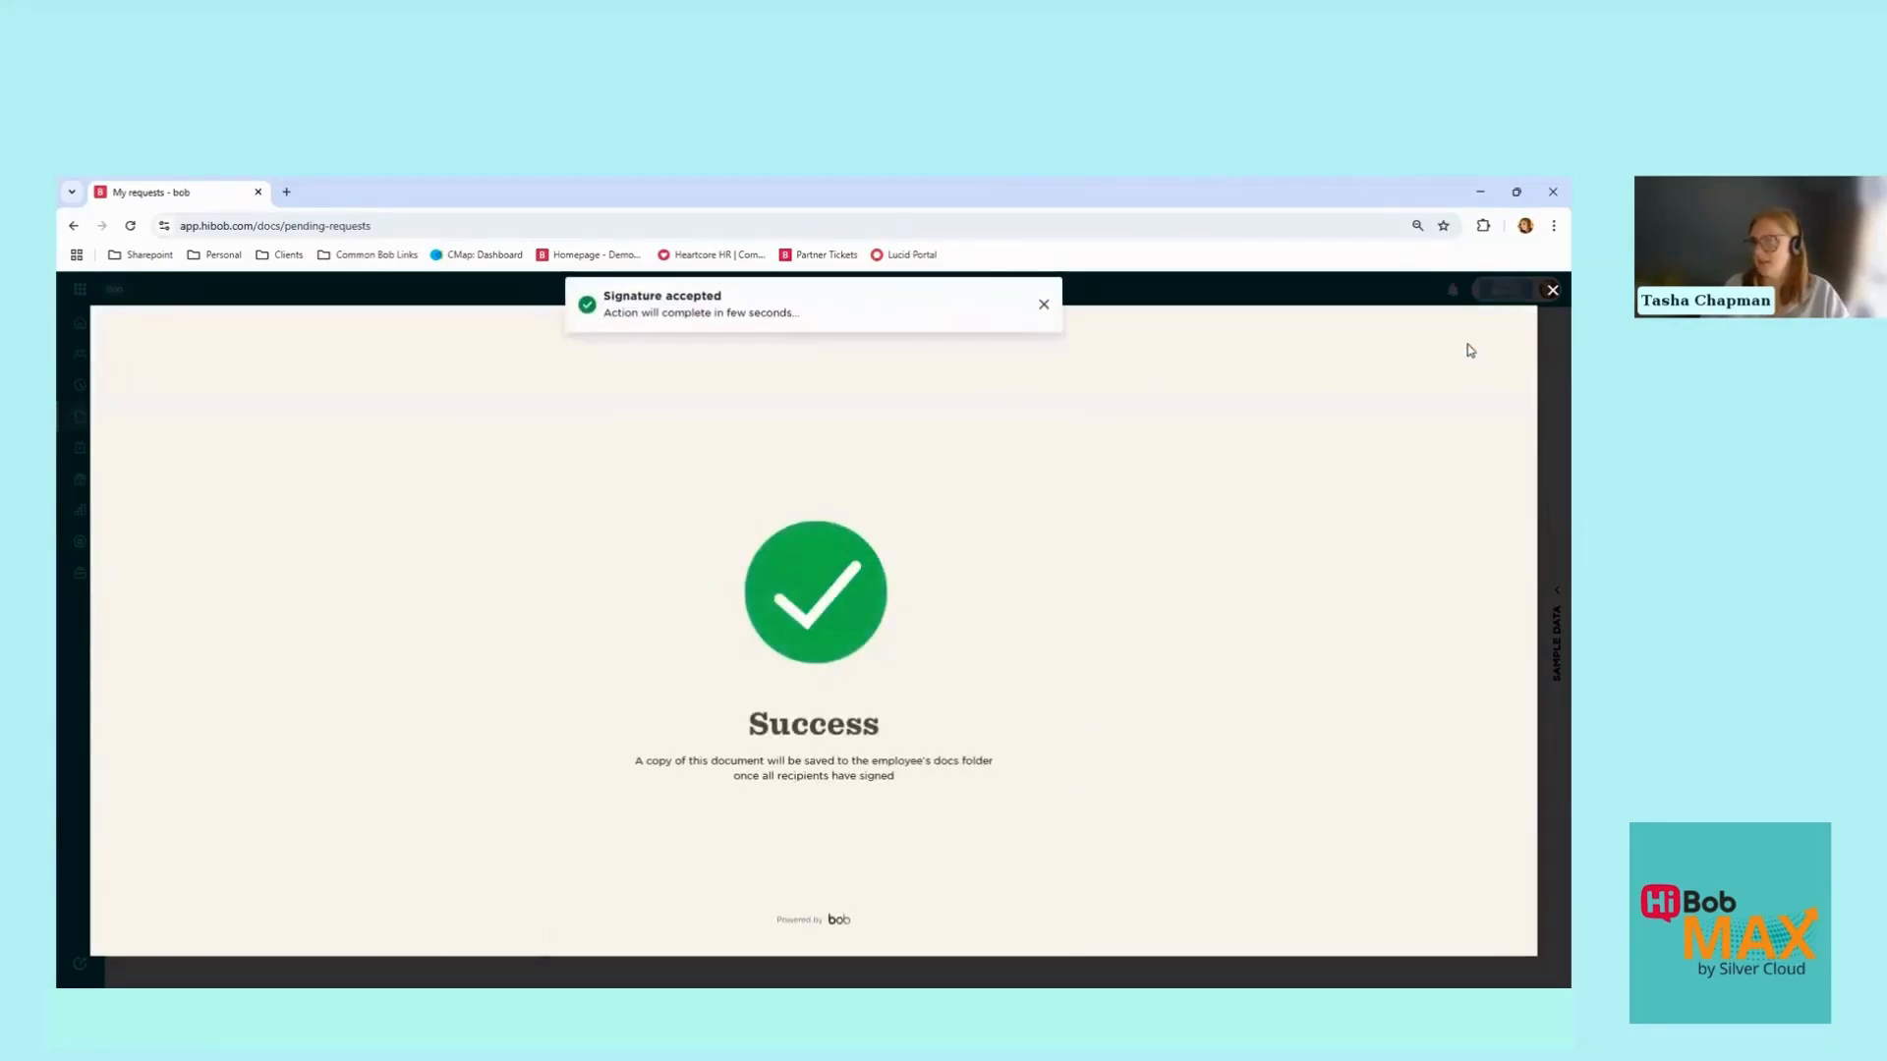
{"action": "left_click", "coordinate": [1552, 290]}
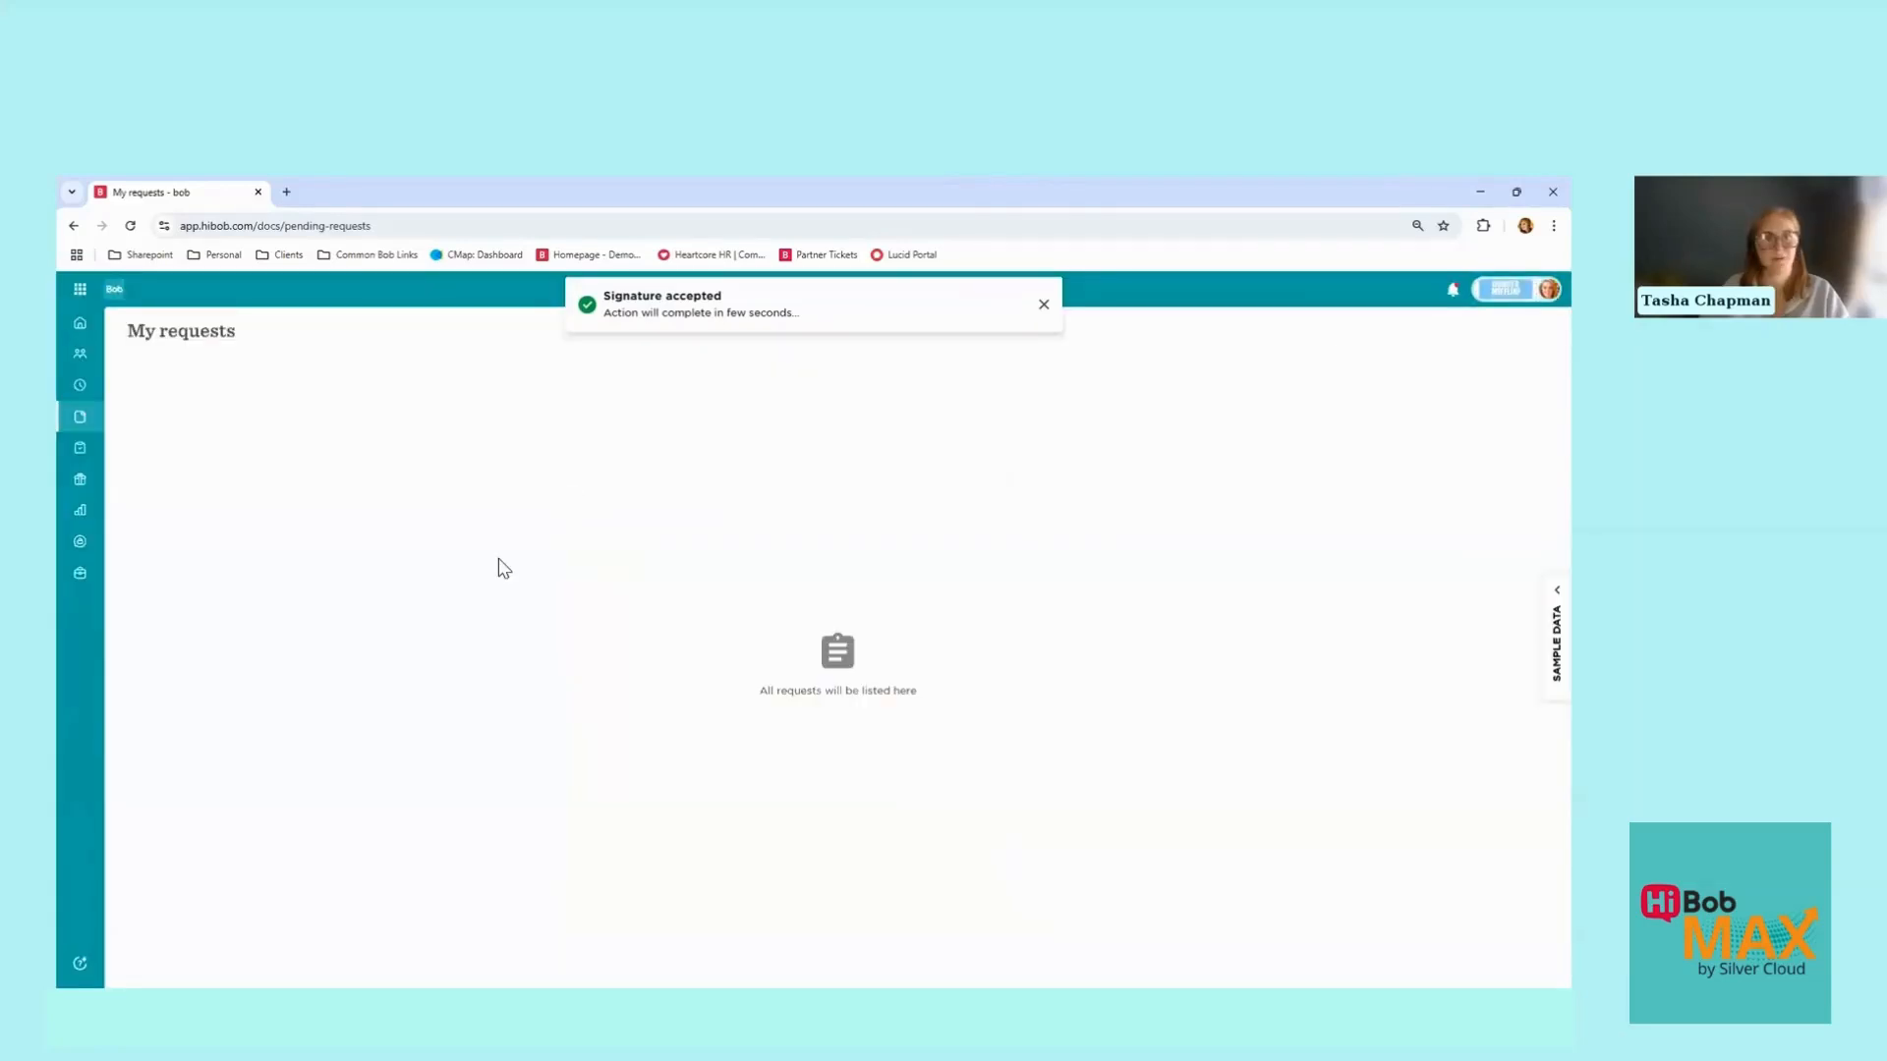
Step: Log in as the requesting employee via the profile options
{"action": "left_click", "coordinate": [1548, 289]}
{"action": "left_click", "coordinate": [1462, 365]}
{"action": "left_click", "coordinate": [768, 639]}
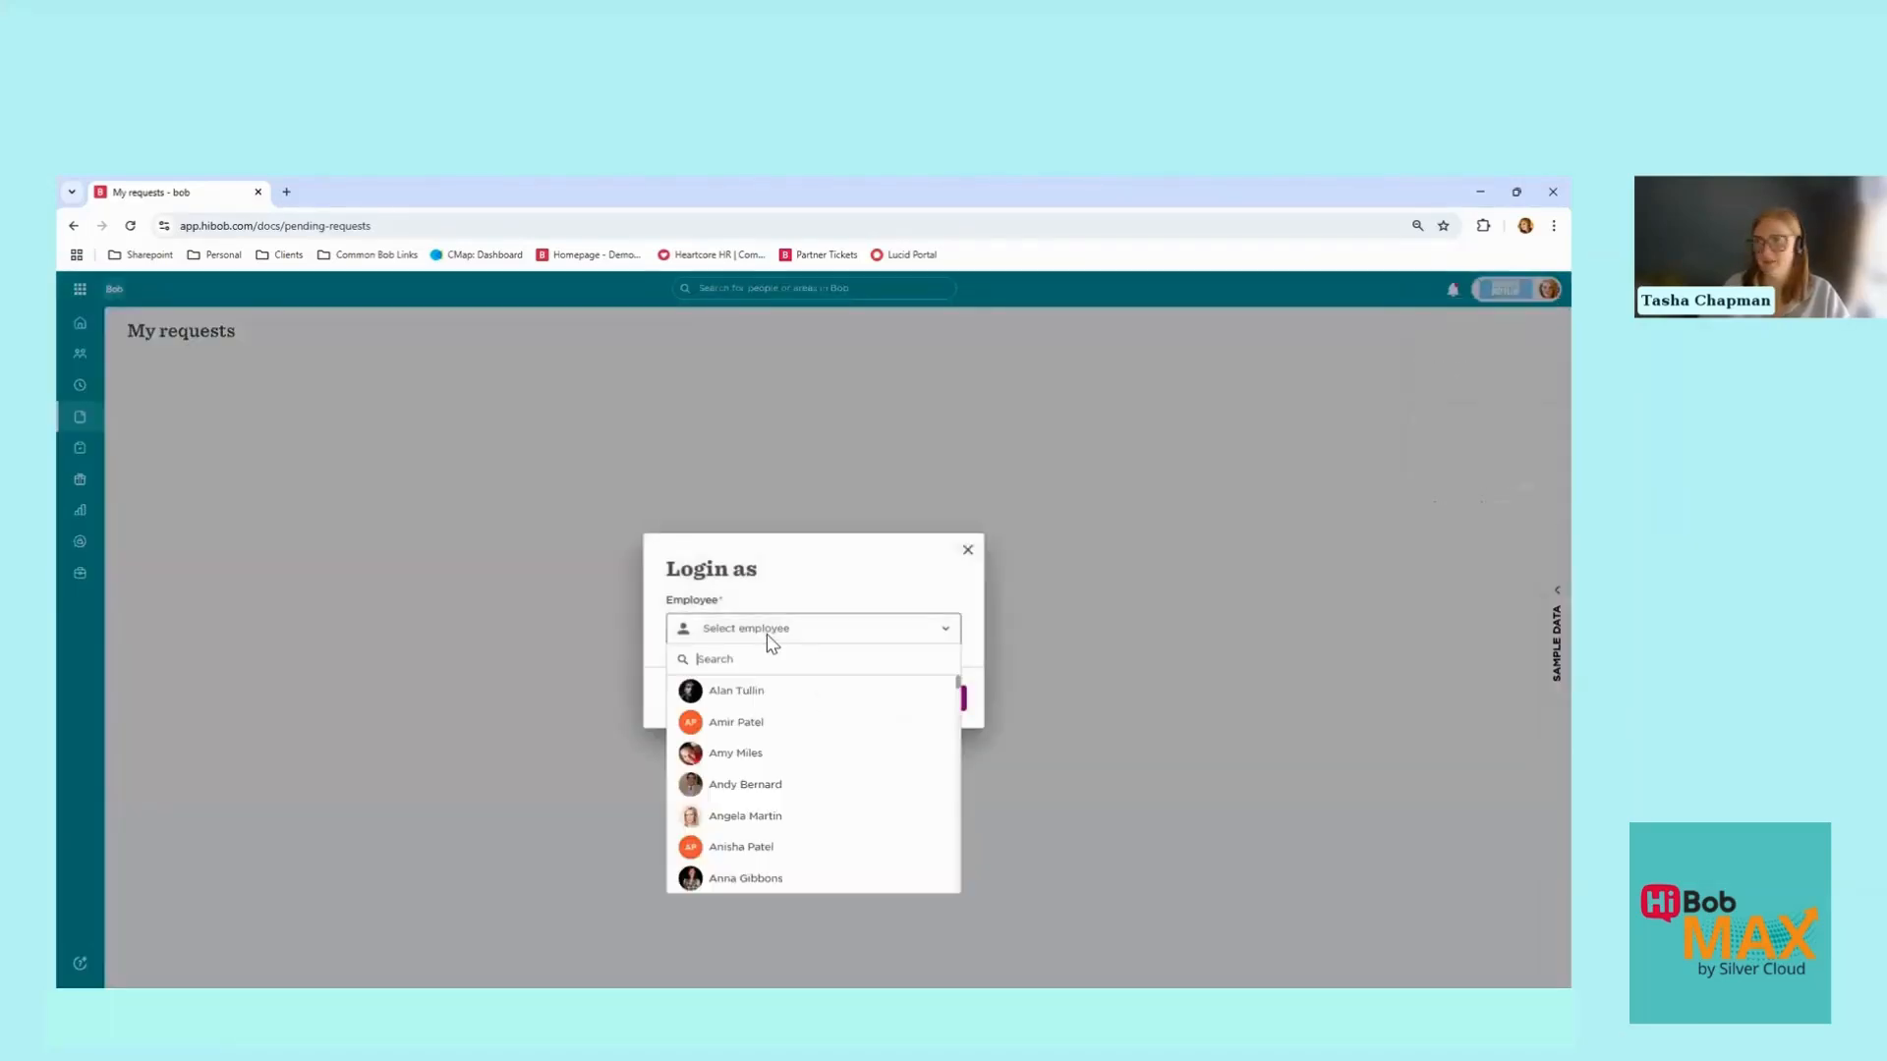
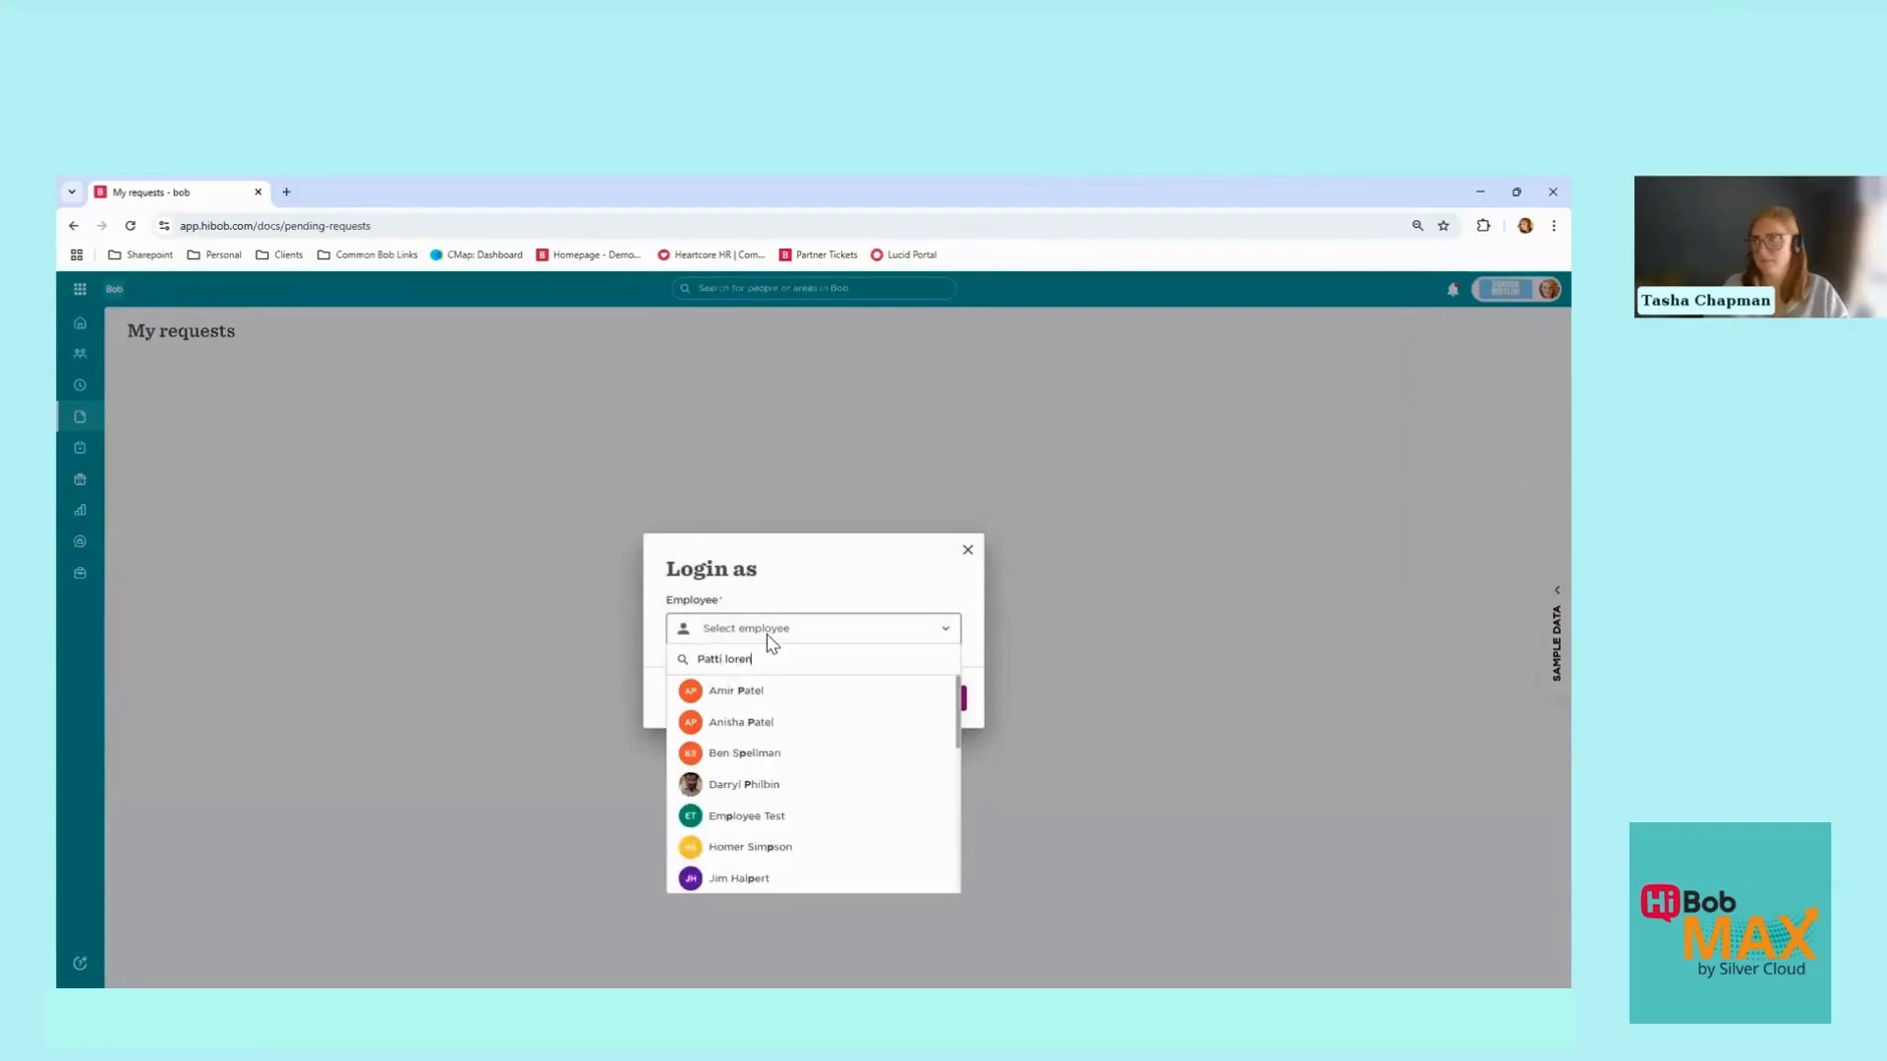
{"action": "left_click", "coordinate": [794, 692]}
{"action": "left_click", "coordinate": [918, 697]}
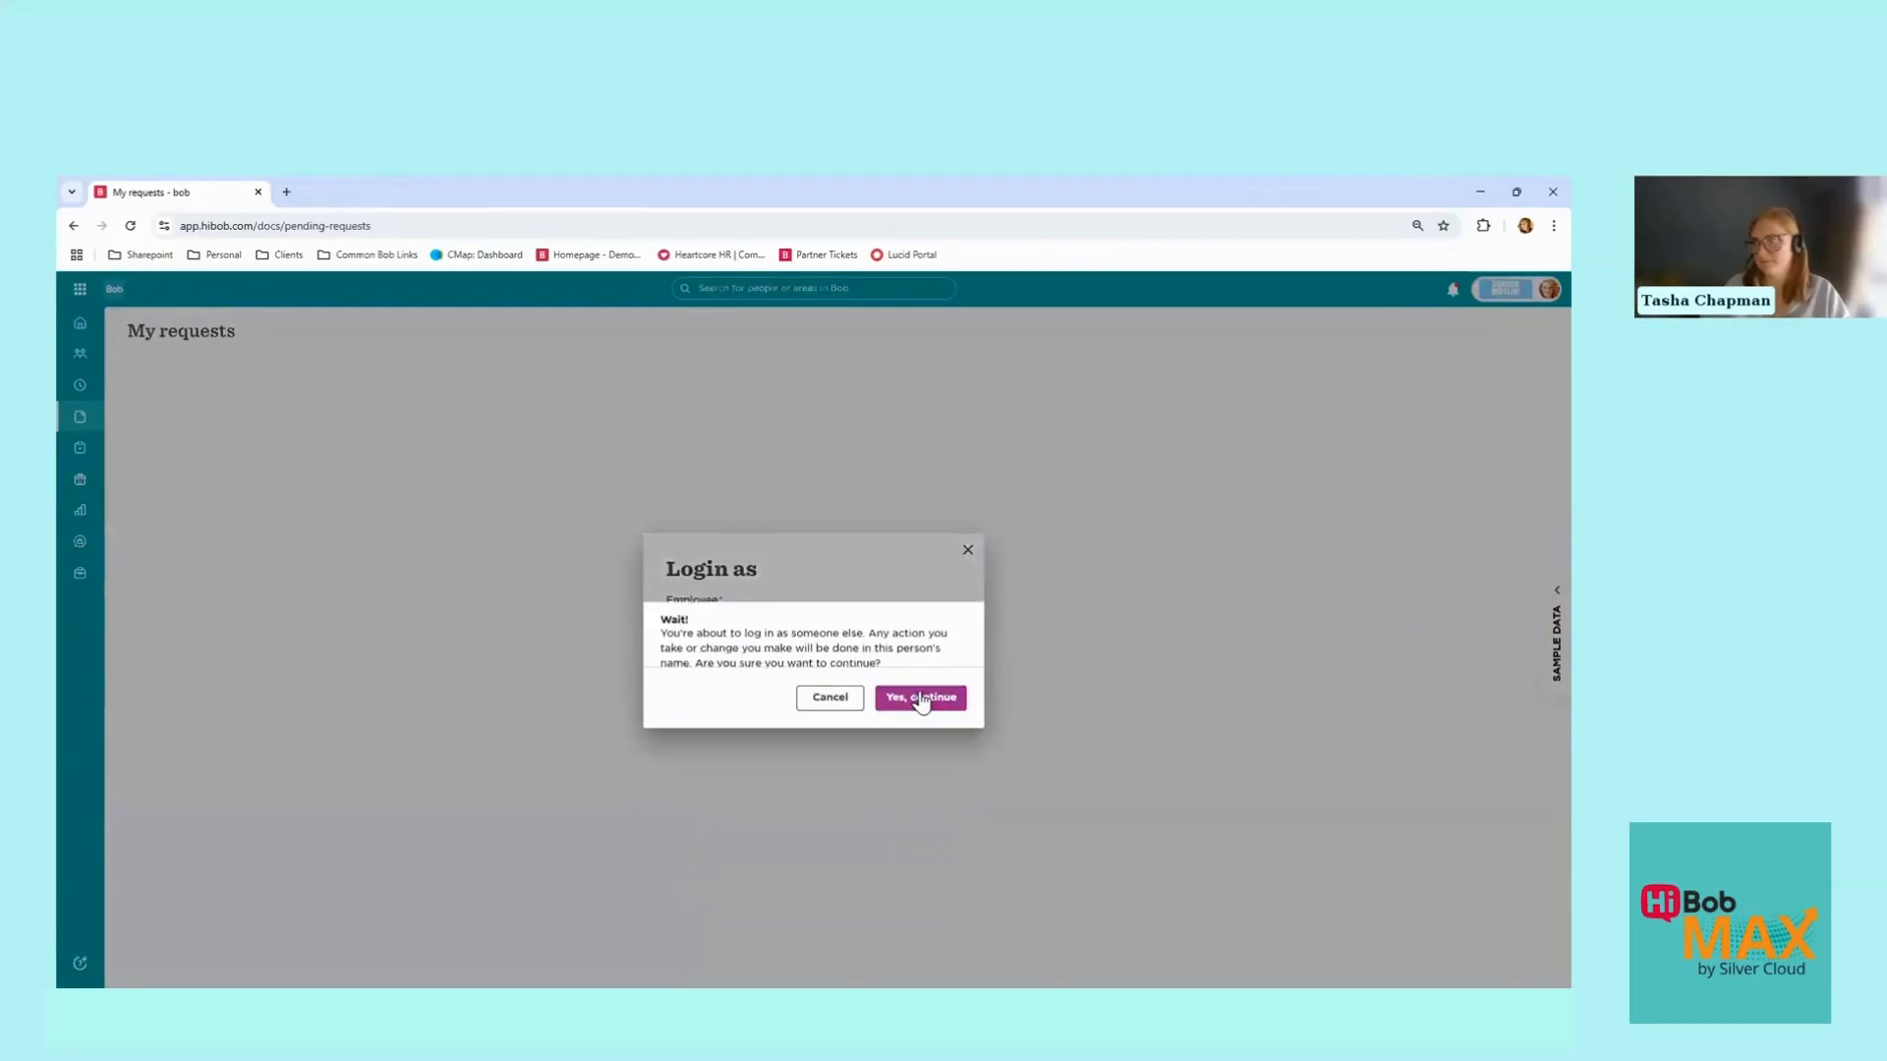
{"action": "left_click", "coordinate": [921, 698]}
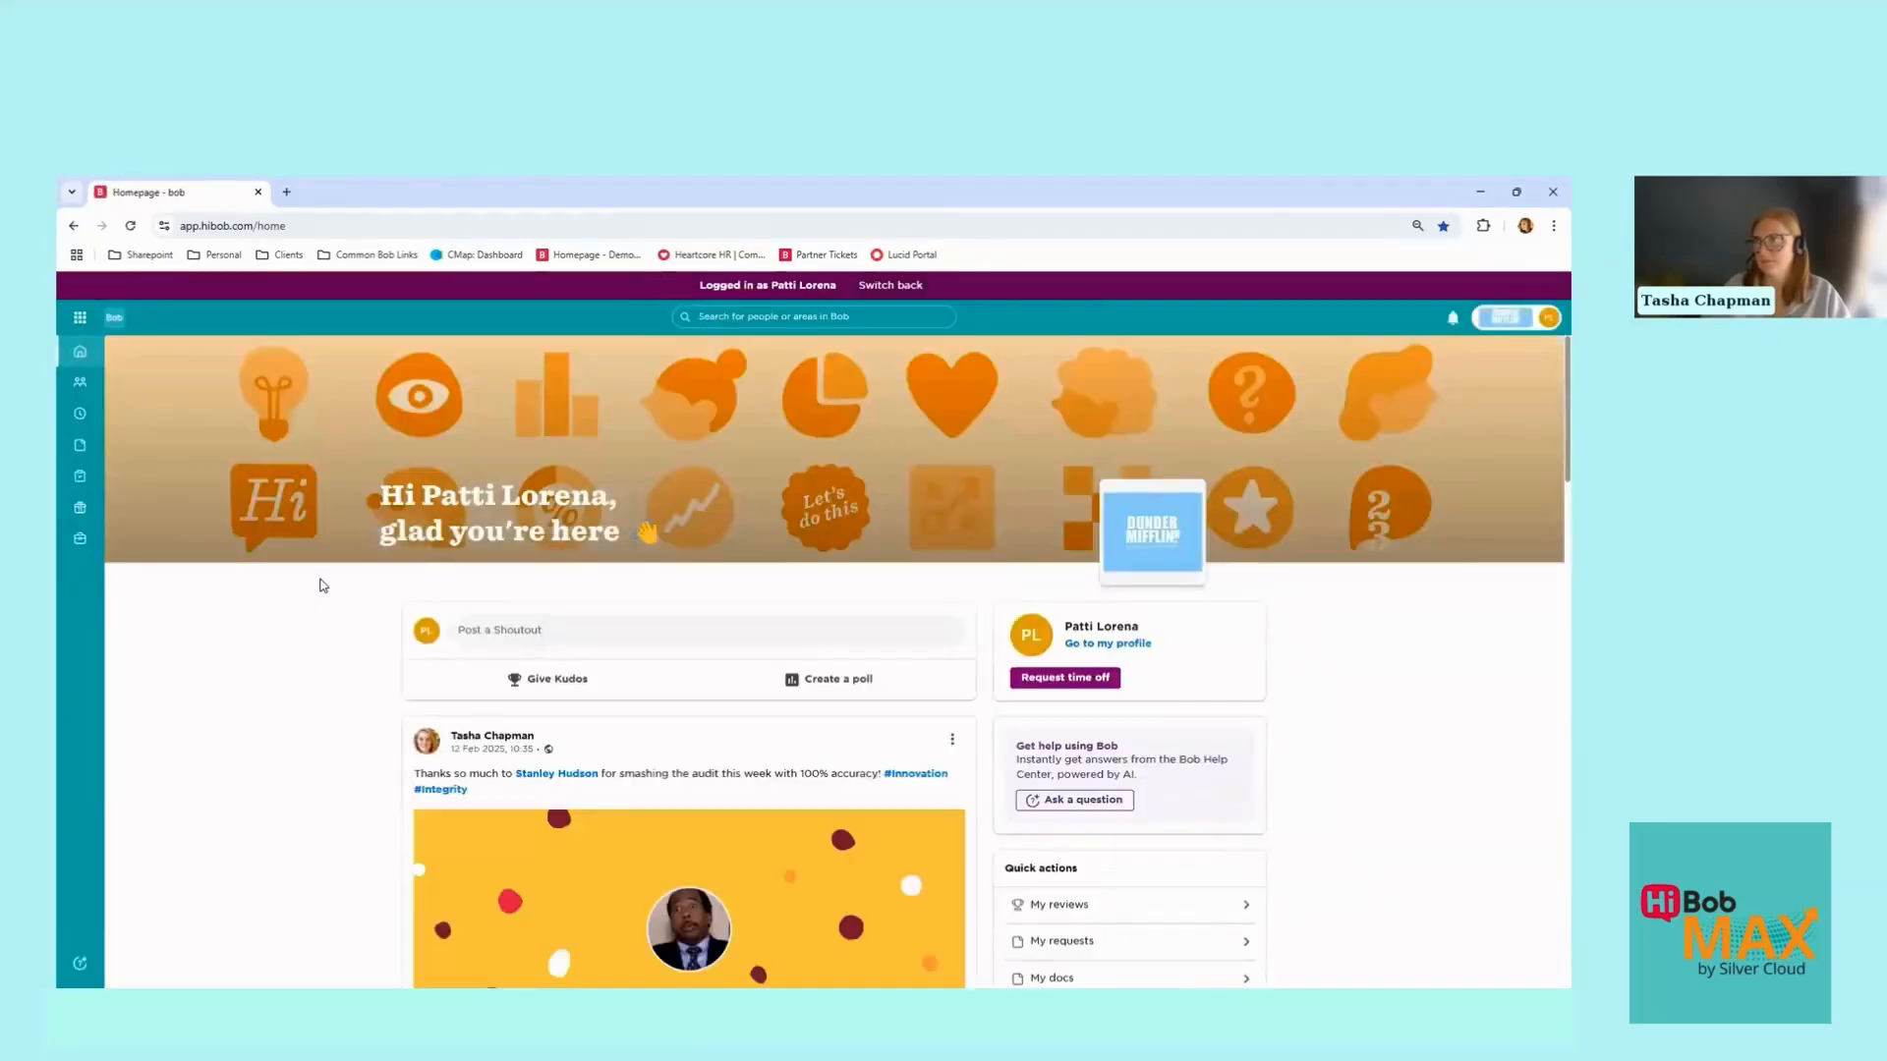
Step: Open Docs > My requests, expand the Return to Work Document, and start Review and act
{"action": "left_click", "coordinate": [80, 445]}
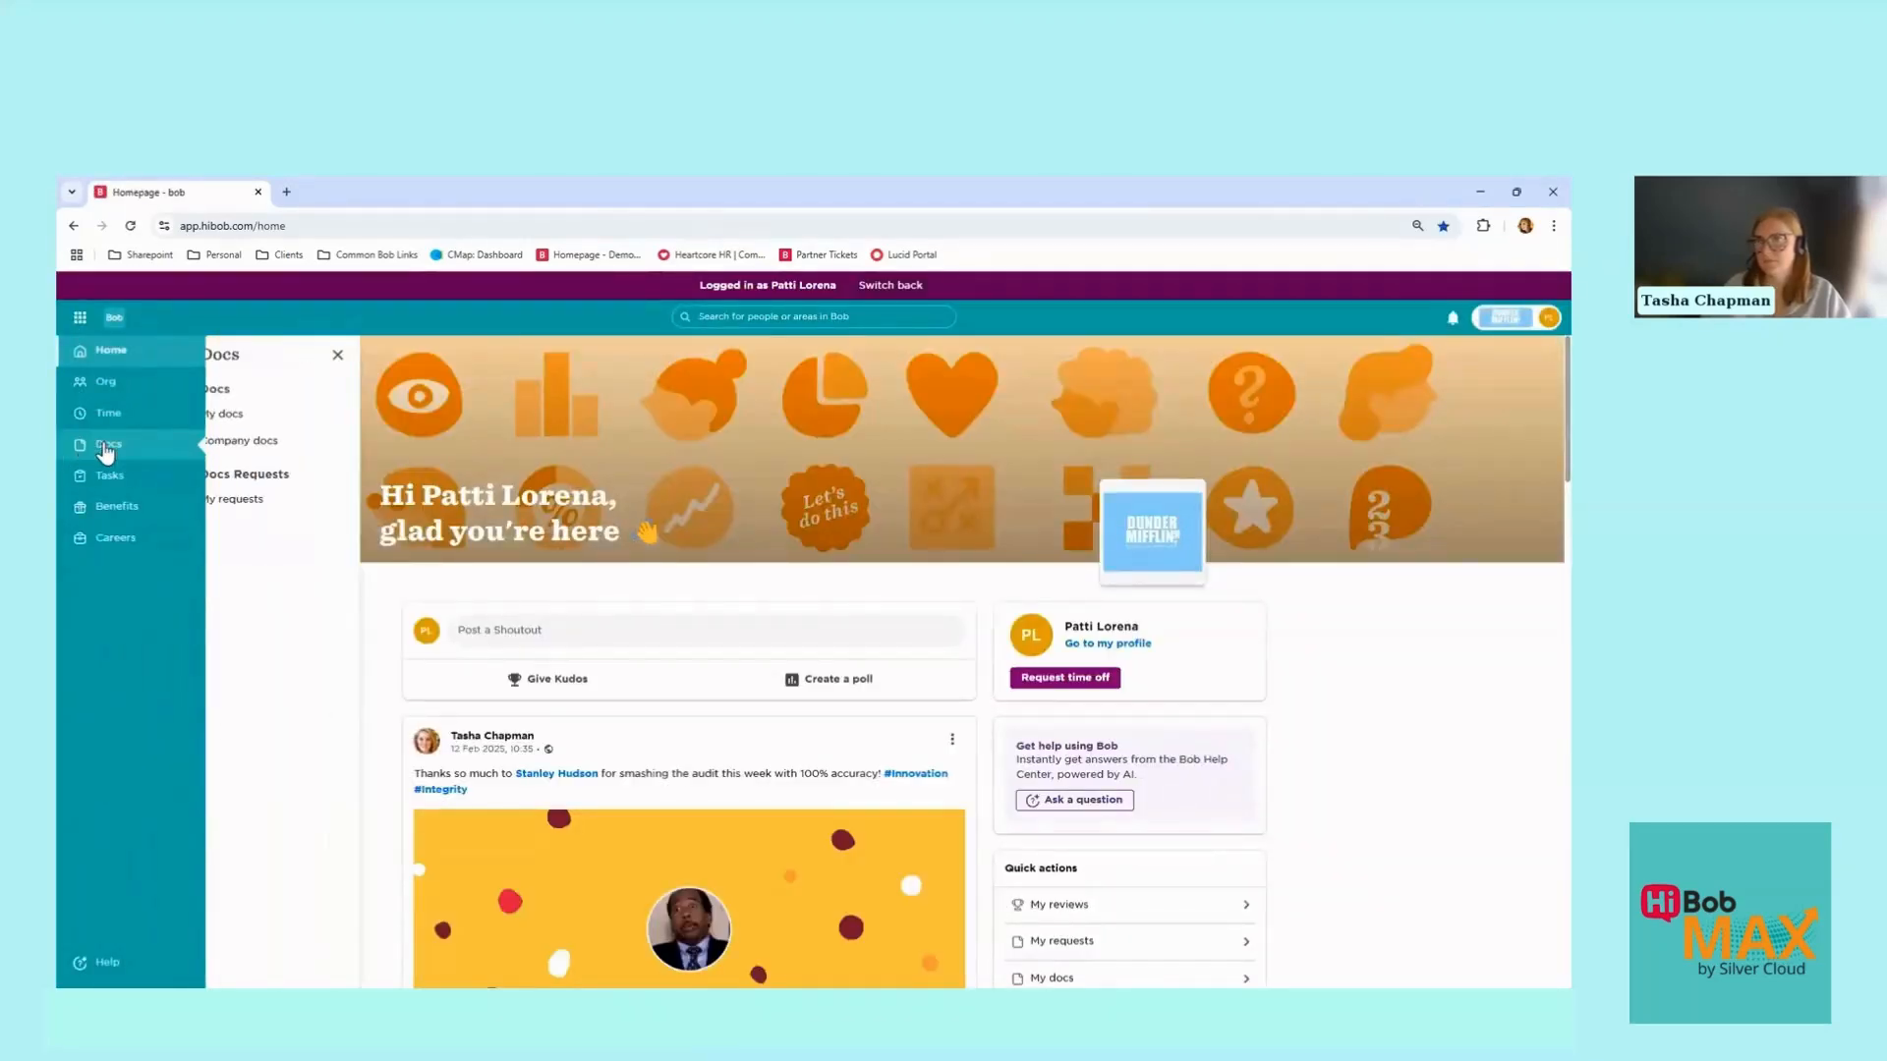
{"action": "left_click", "coordinate": [259, 503]}
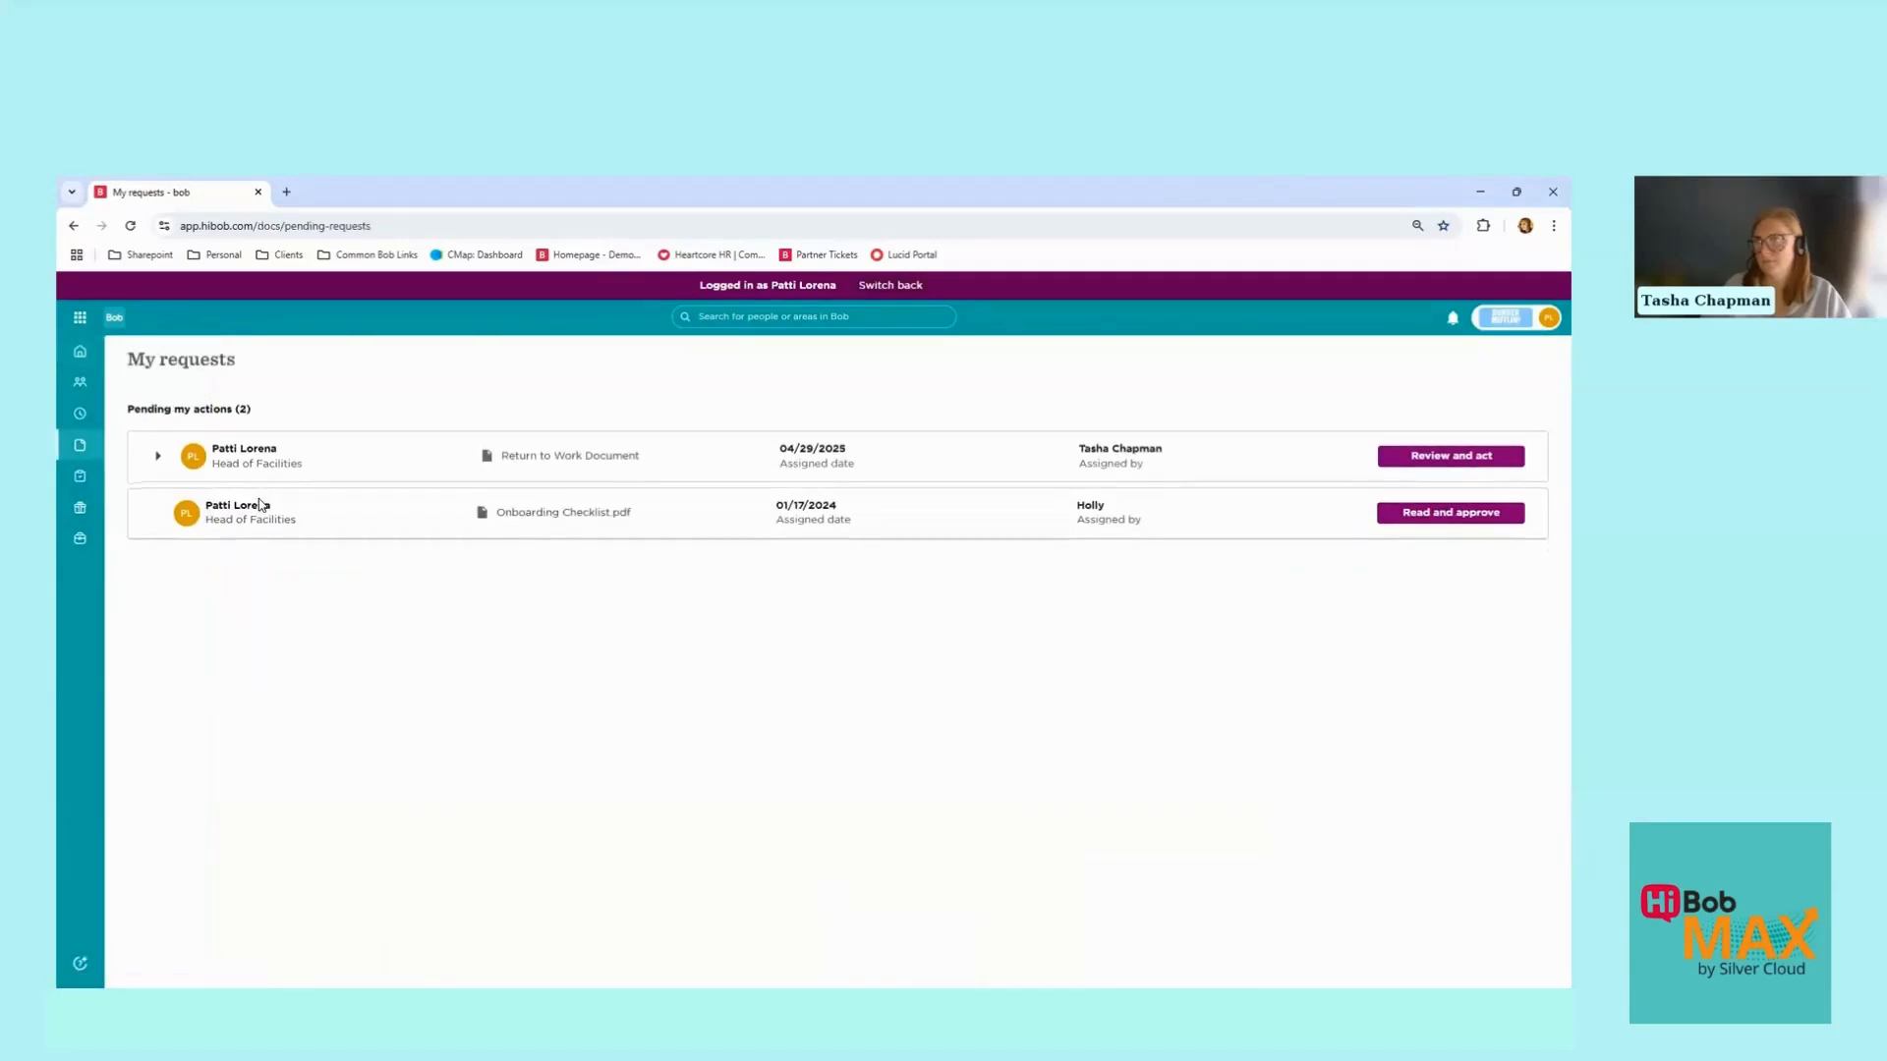
{"action": "left_click", "coordinate": [156, 456]}
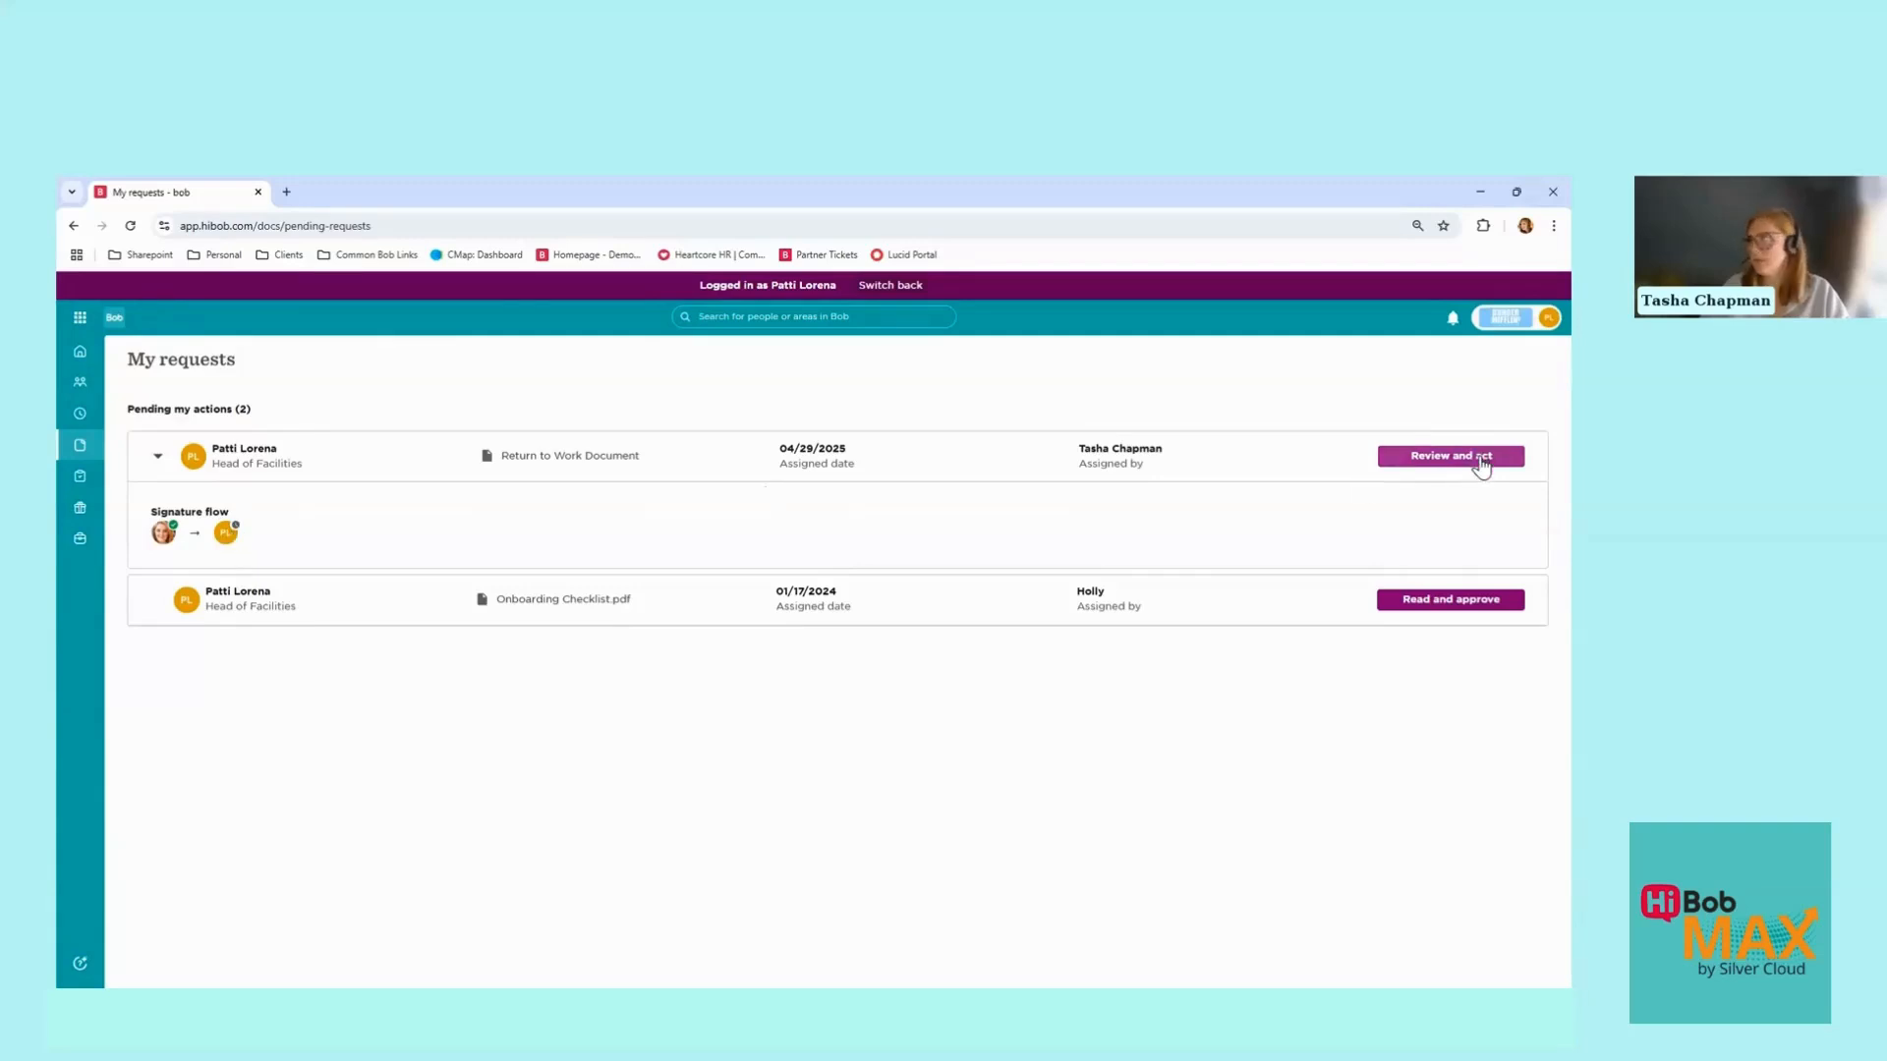
{"action": "left_click", "coordinate": [1484, 463]}
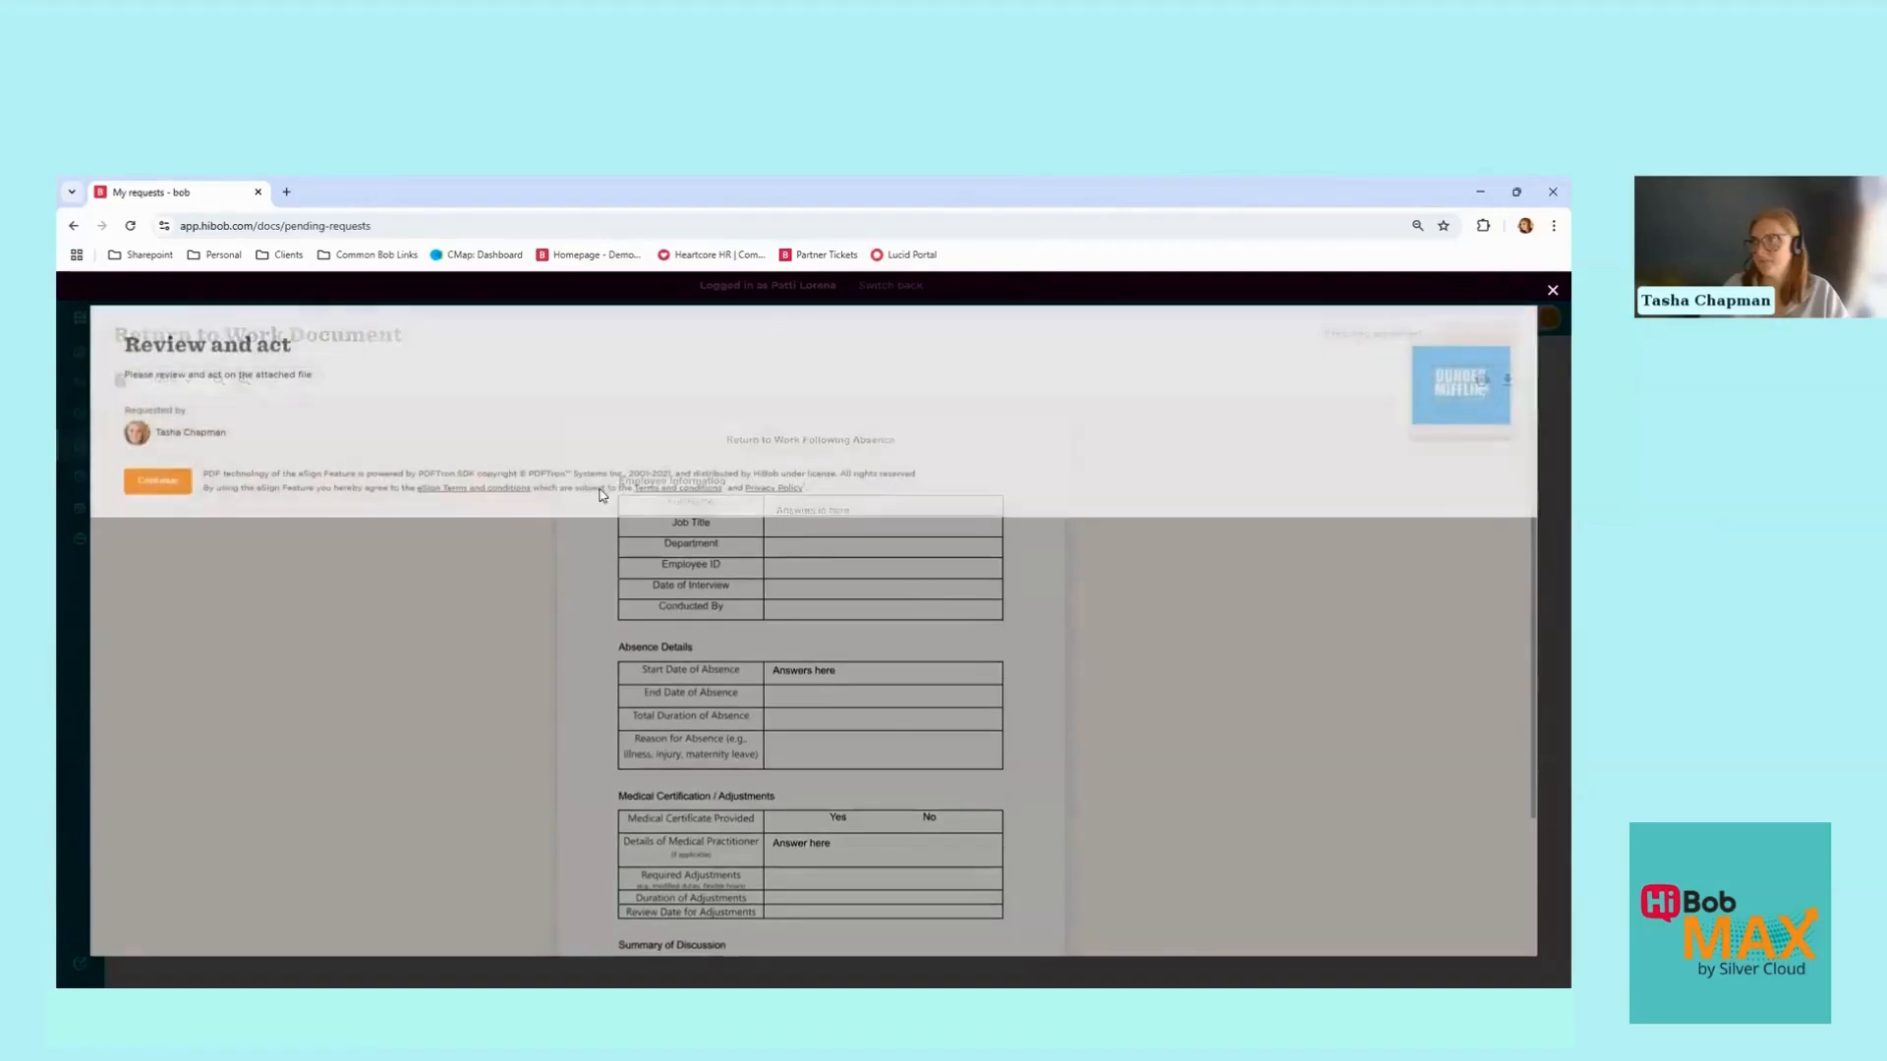
Step: Apply a typed signature to the employee Sign field
{"action": "left_click", "coordinate": [157, 481]}
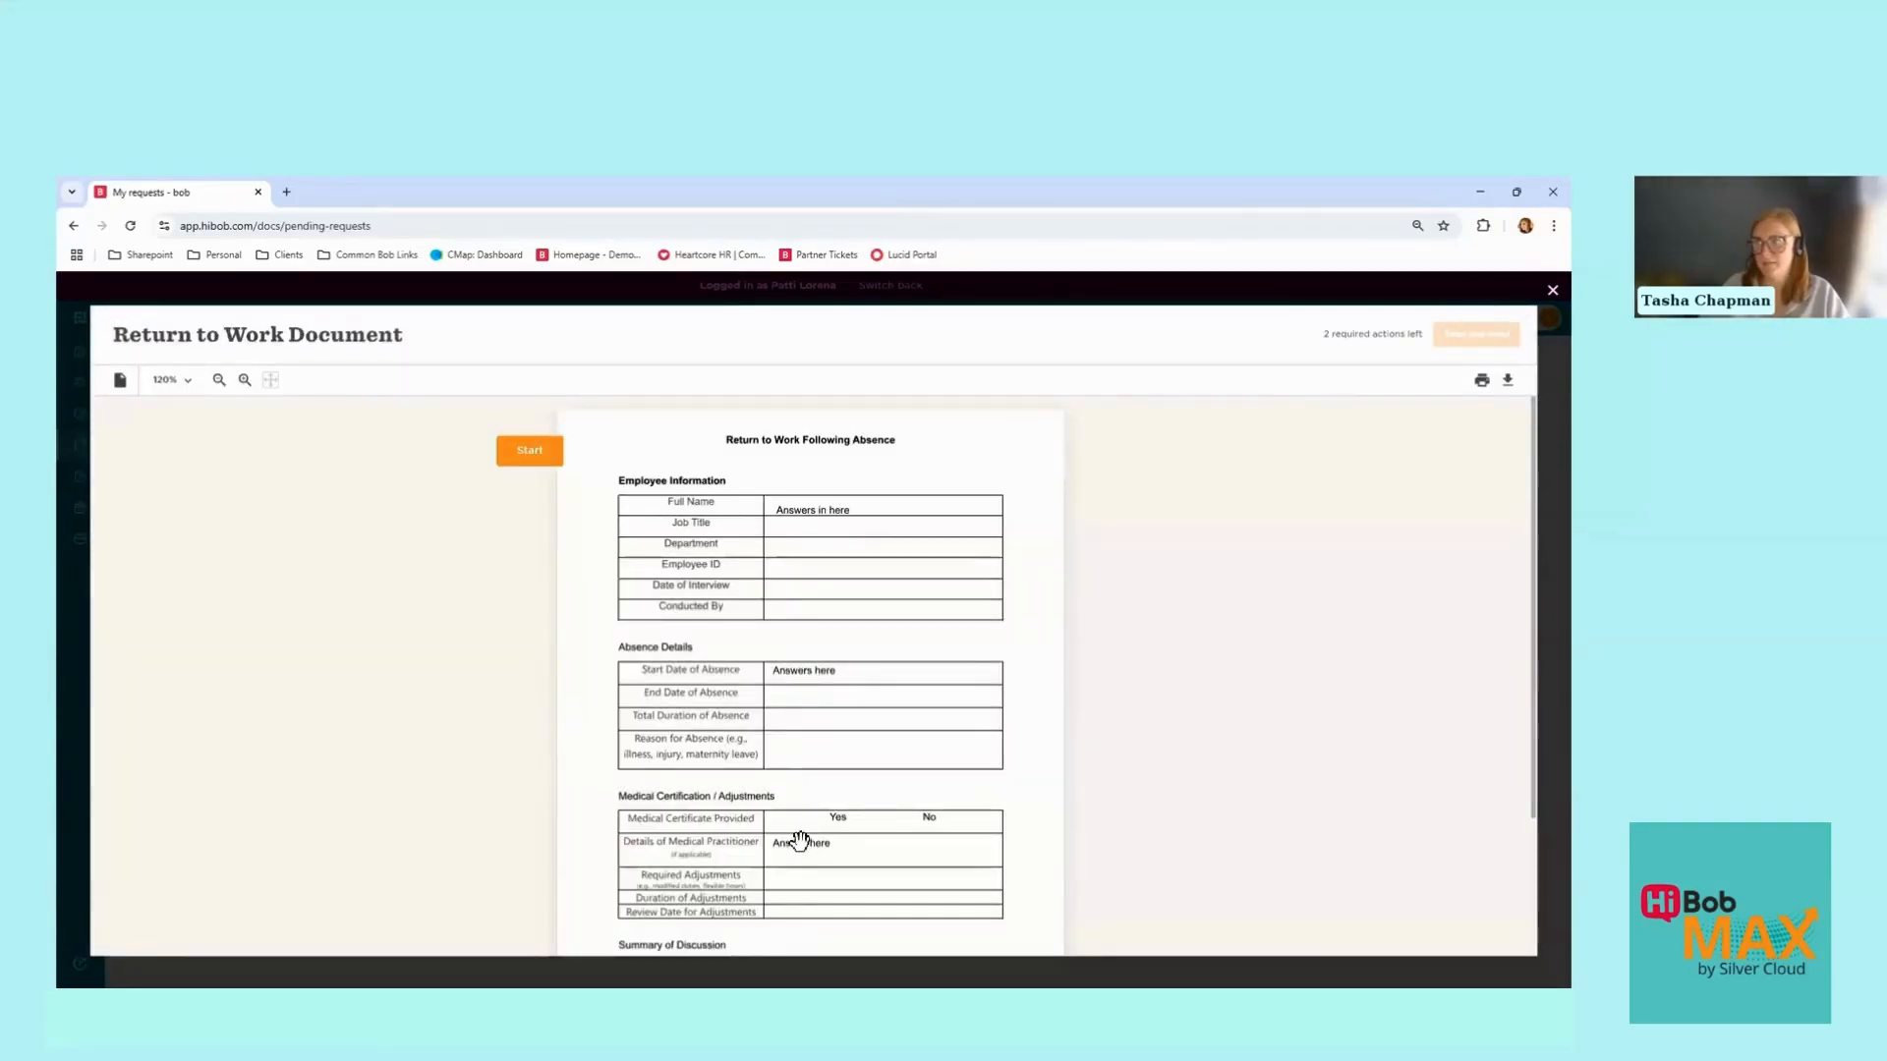
{"action": "scroll", "coordinate": [798, 840], "scroll_direction": "down", "scroll_amount": 3}
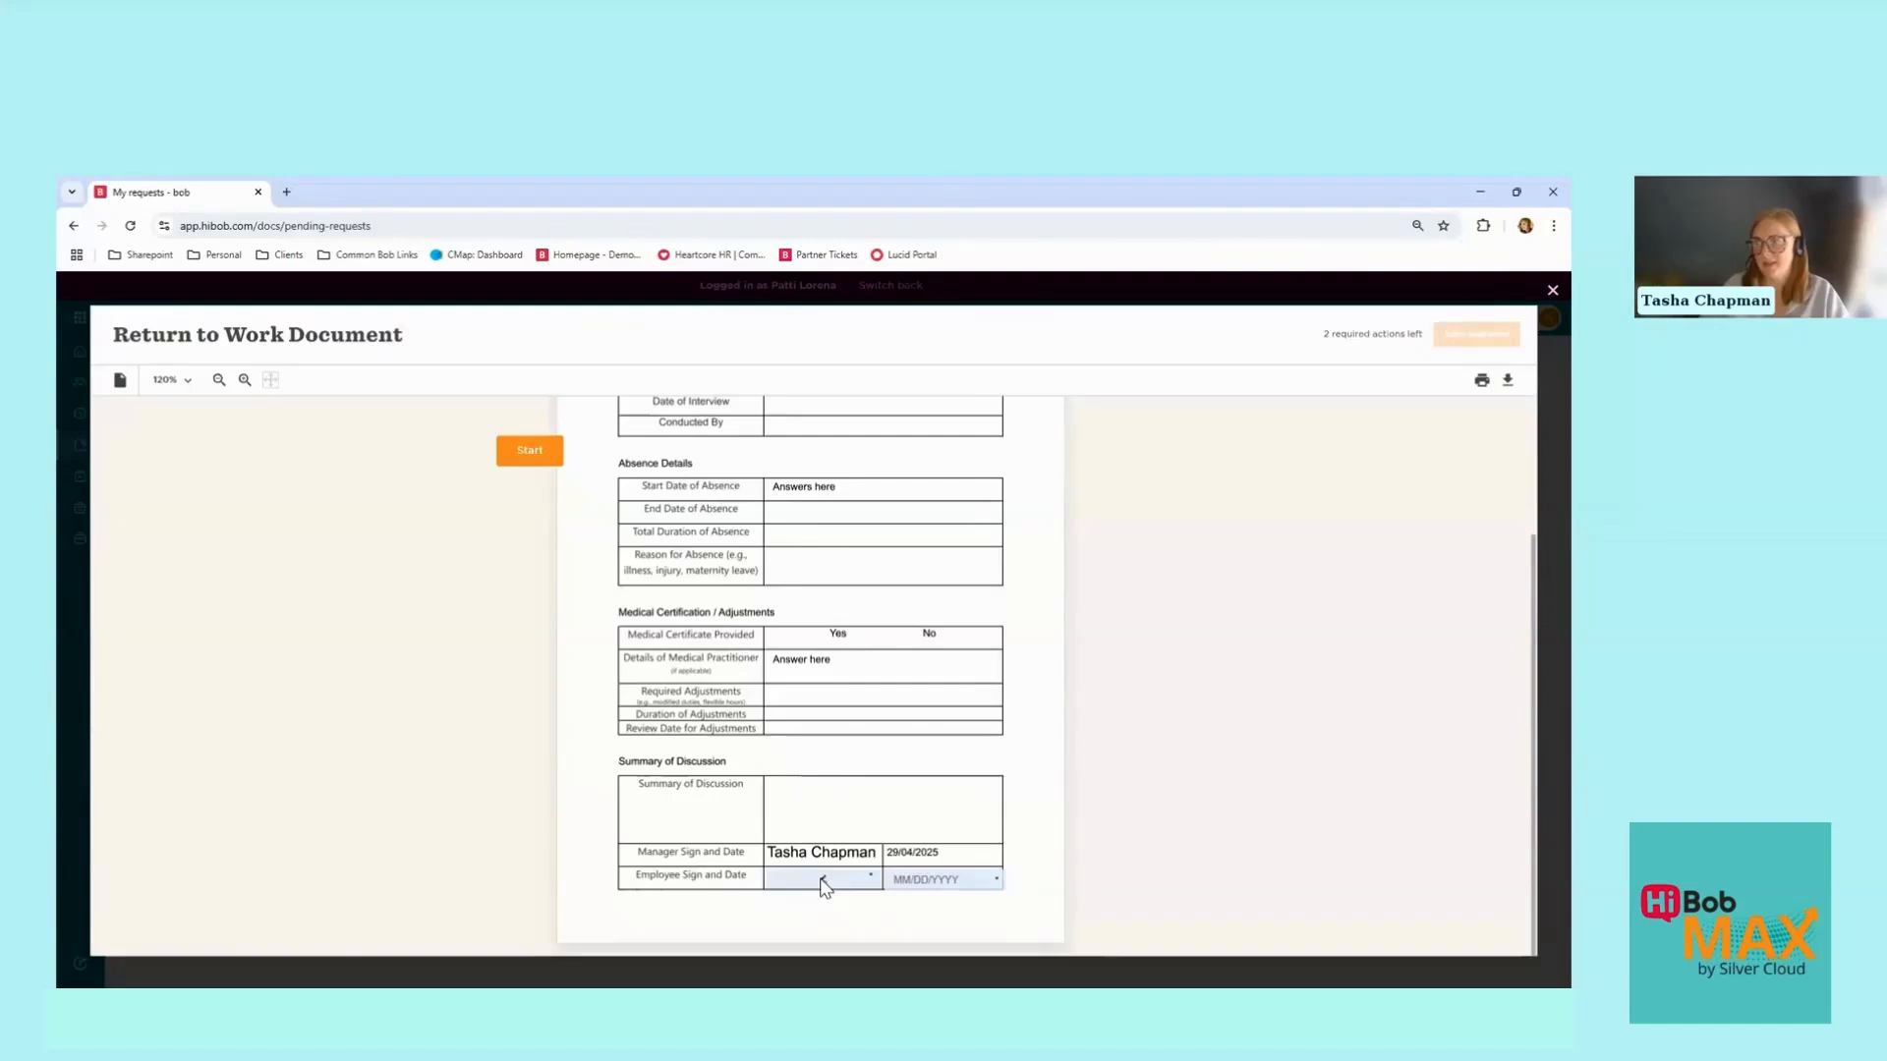
{"action": "left_click", "coordinate": [823, 884]}
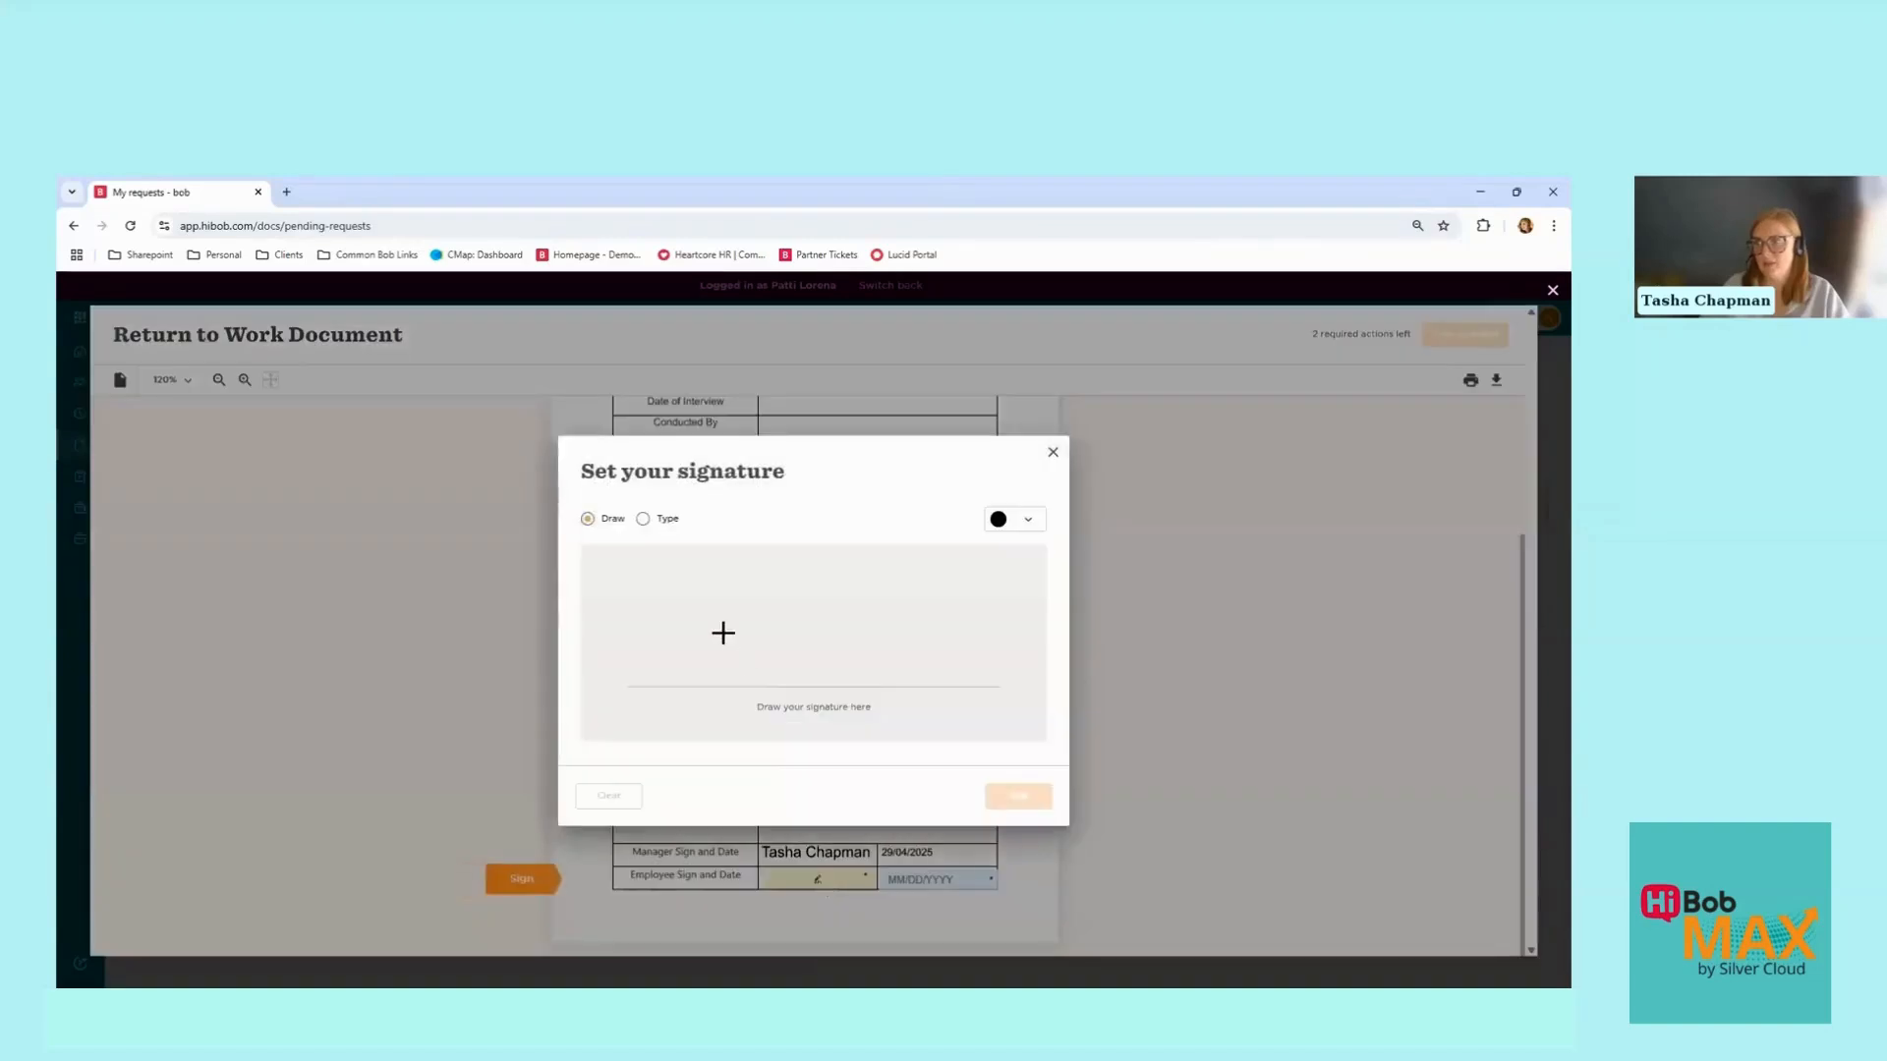
{"action": "left_click", "coordinate": [645, 519]}
{"action": "left_click", "coordinate": [1015, 797]}
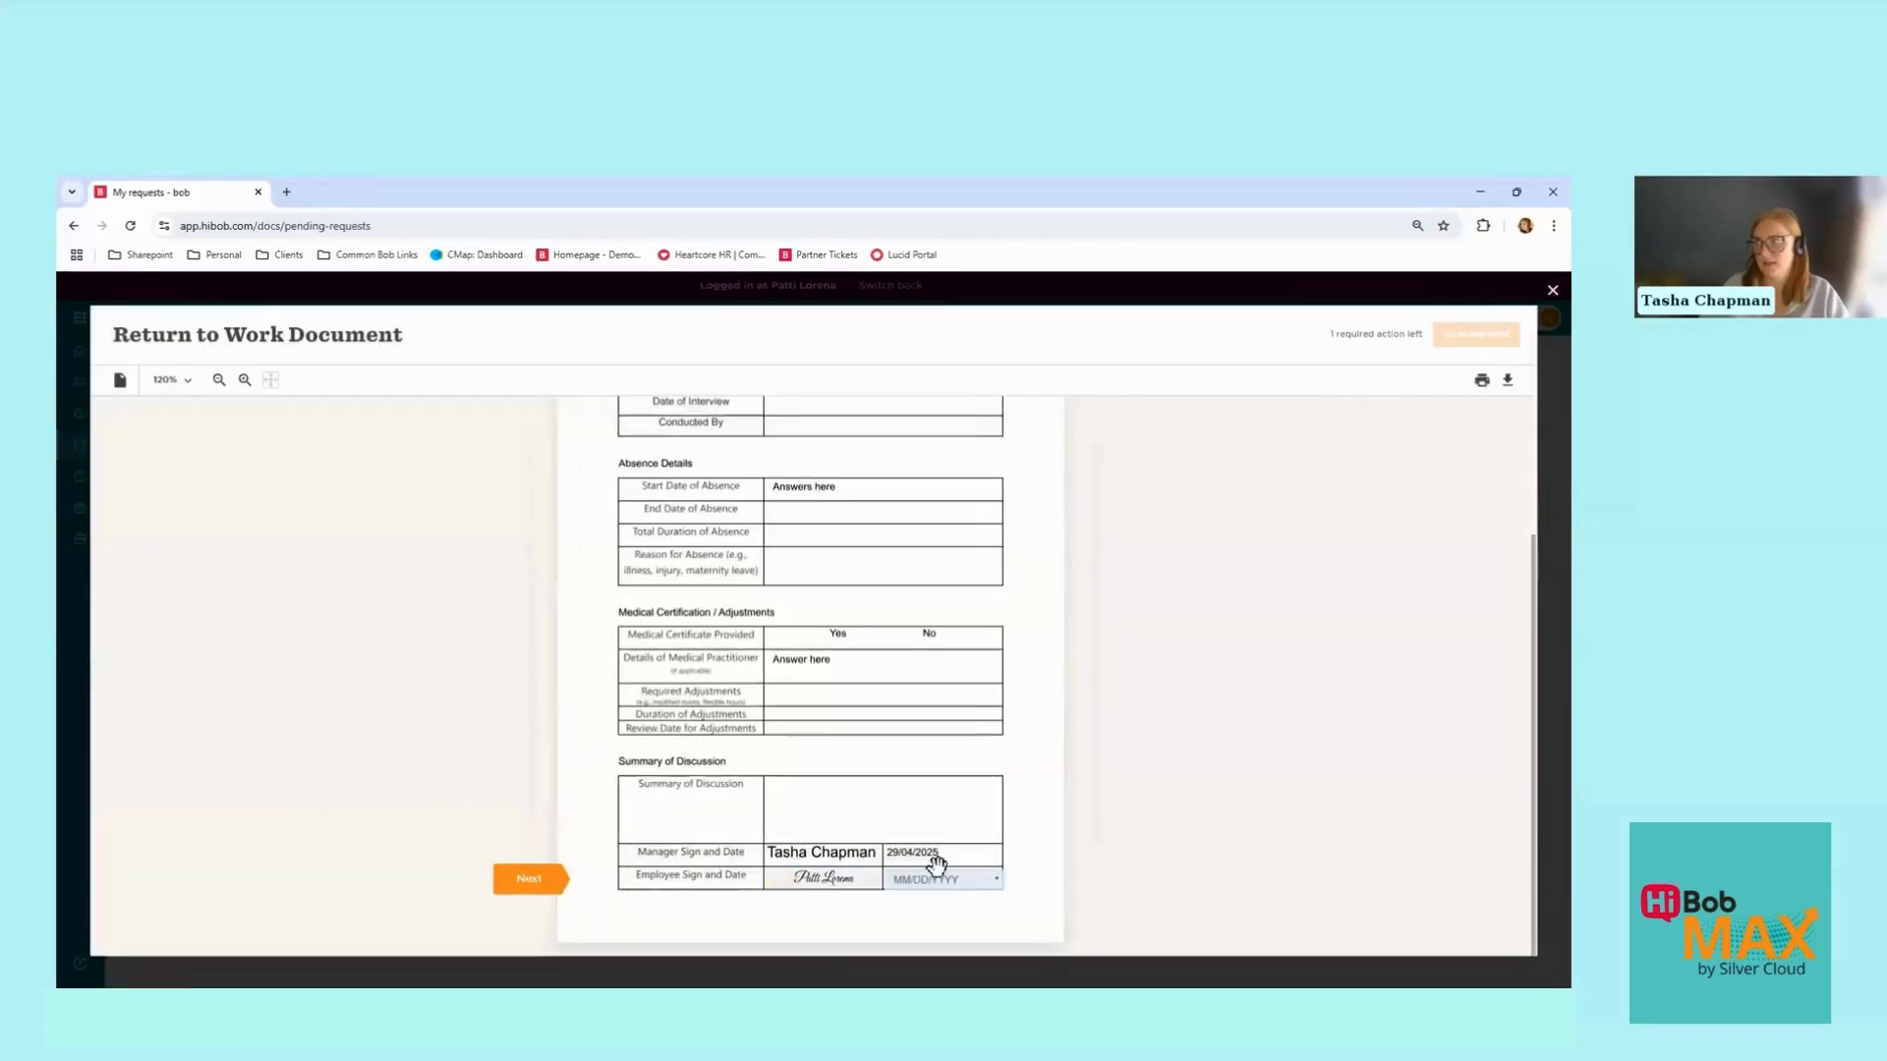
Step: Date the employee signature 04/29/2025 and save and send the document
{"action": "left_click", "coordinate": [935, 877]}
{"action": "left_click", "coordinate": [779, 729]}
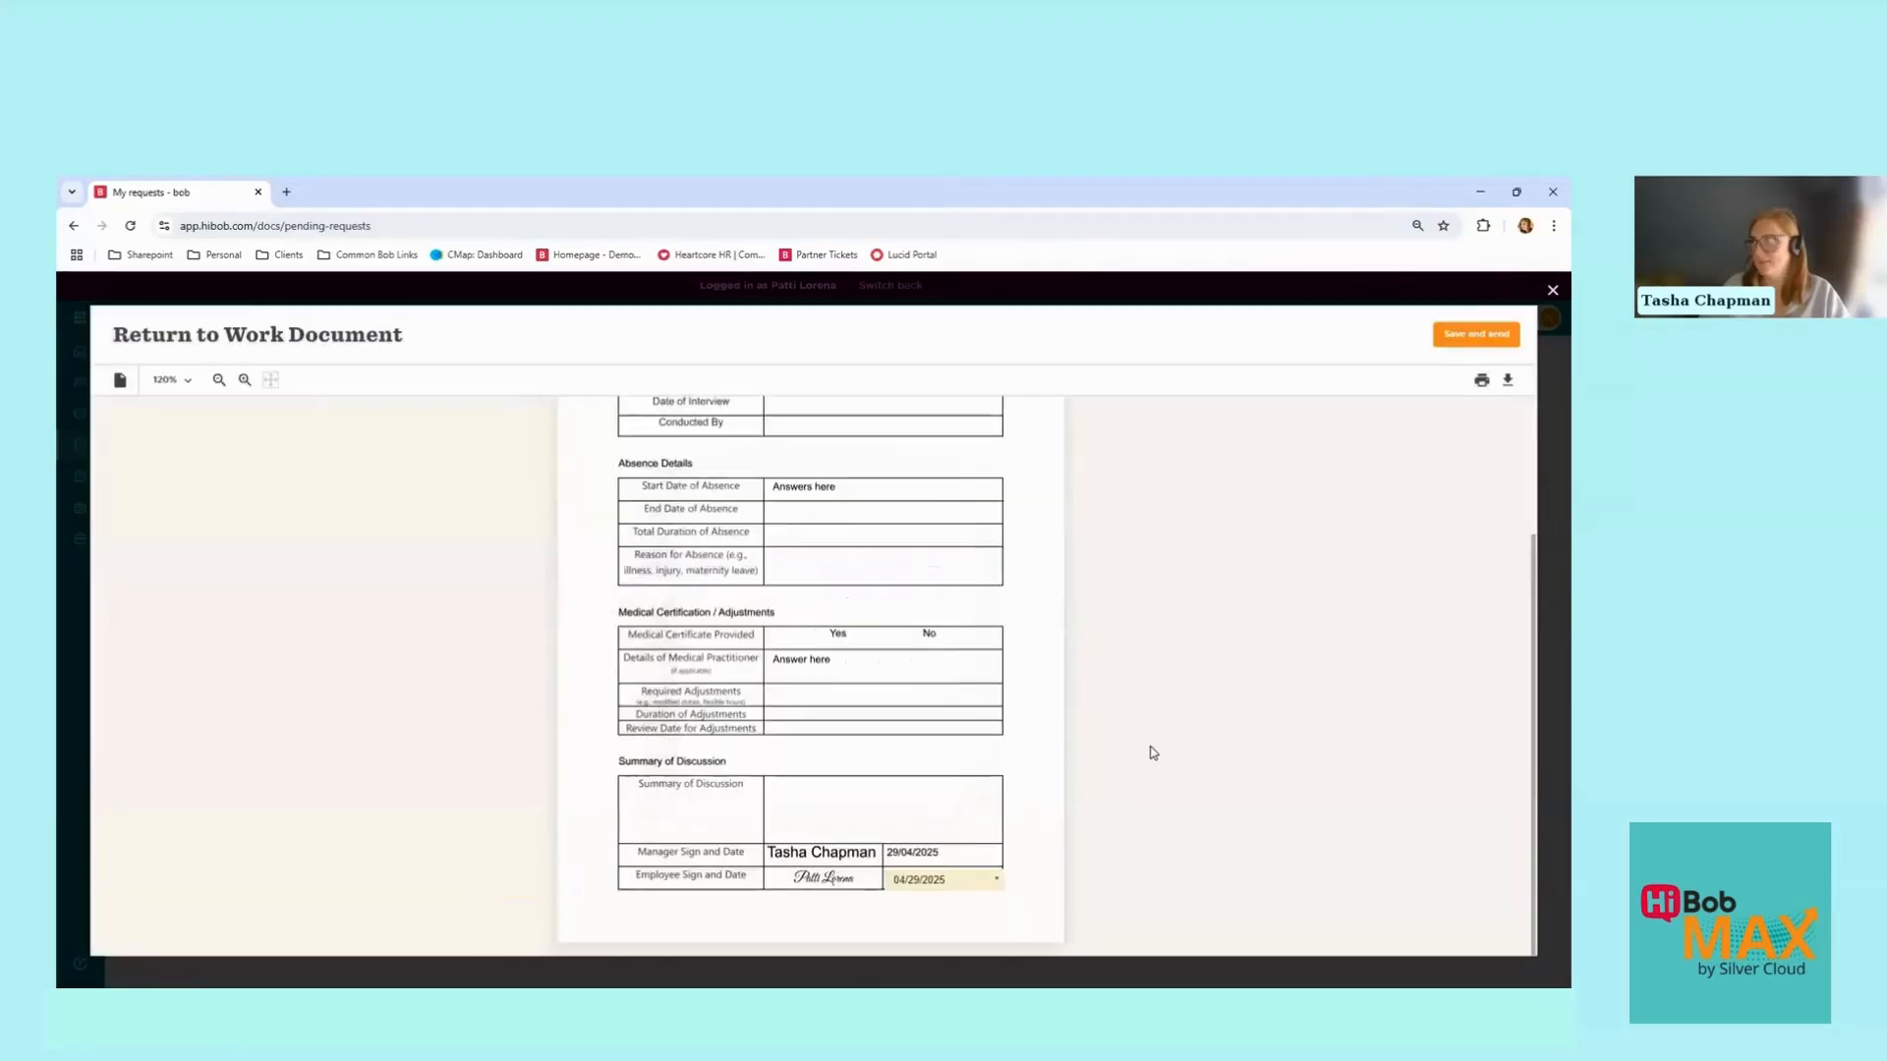
{"action": "left_click", "coordinate": [1455, 336]}
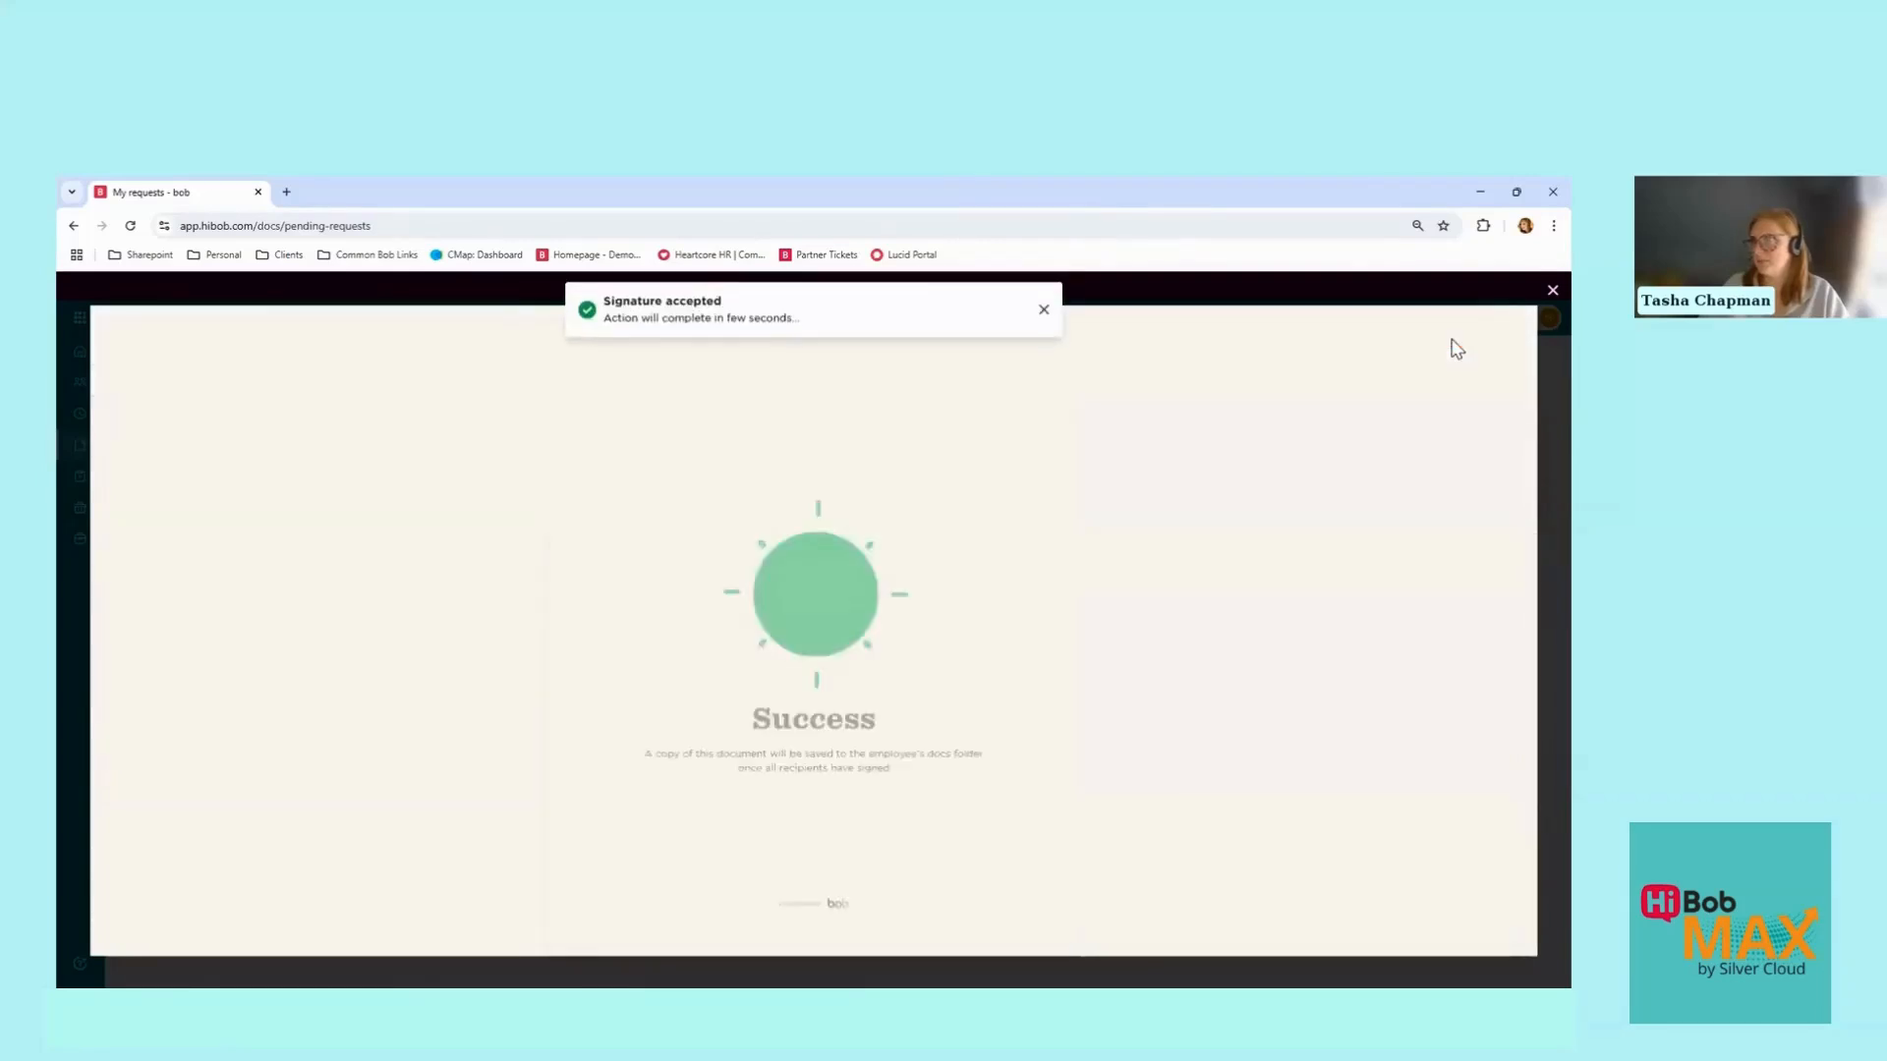
{"action": "left_click", "coordinate": [1551, 294]}
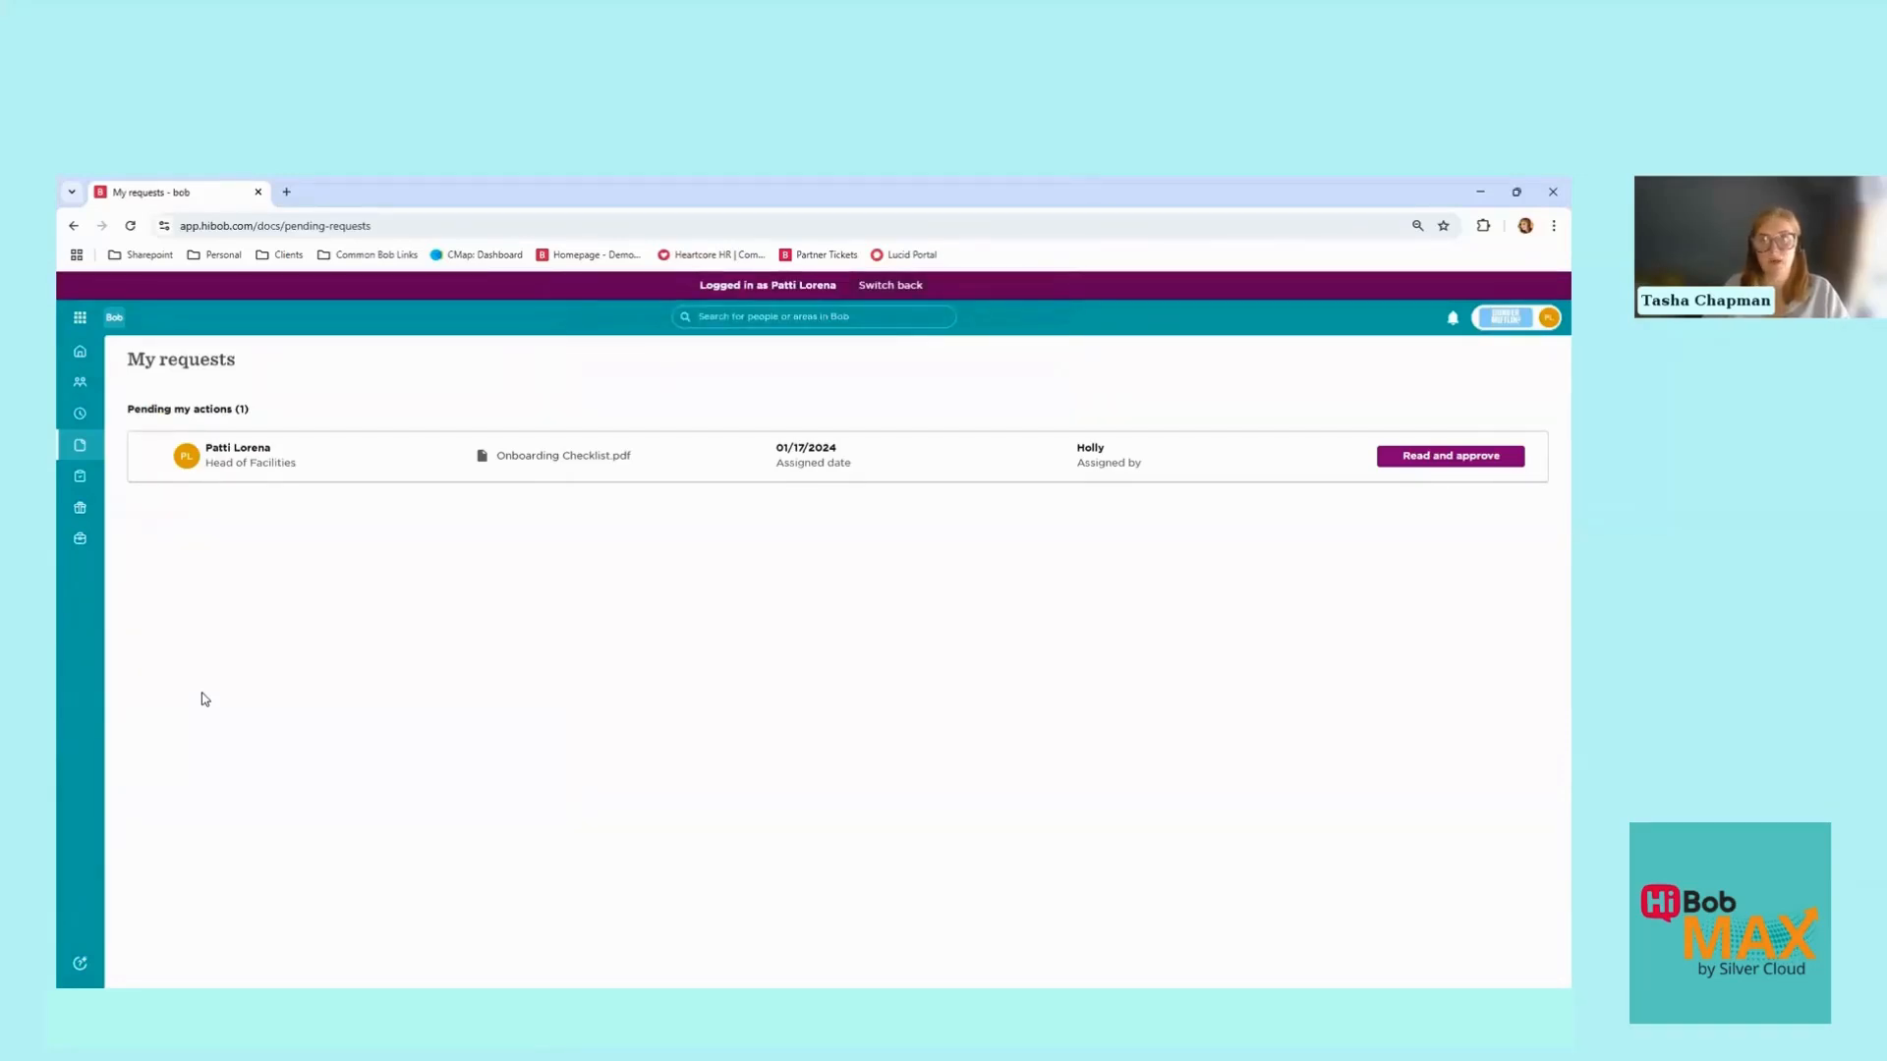
Step: View the employee's My docs, then switch back to the admin account
{"action": "left_click", "coordinate": [80, 460]}
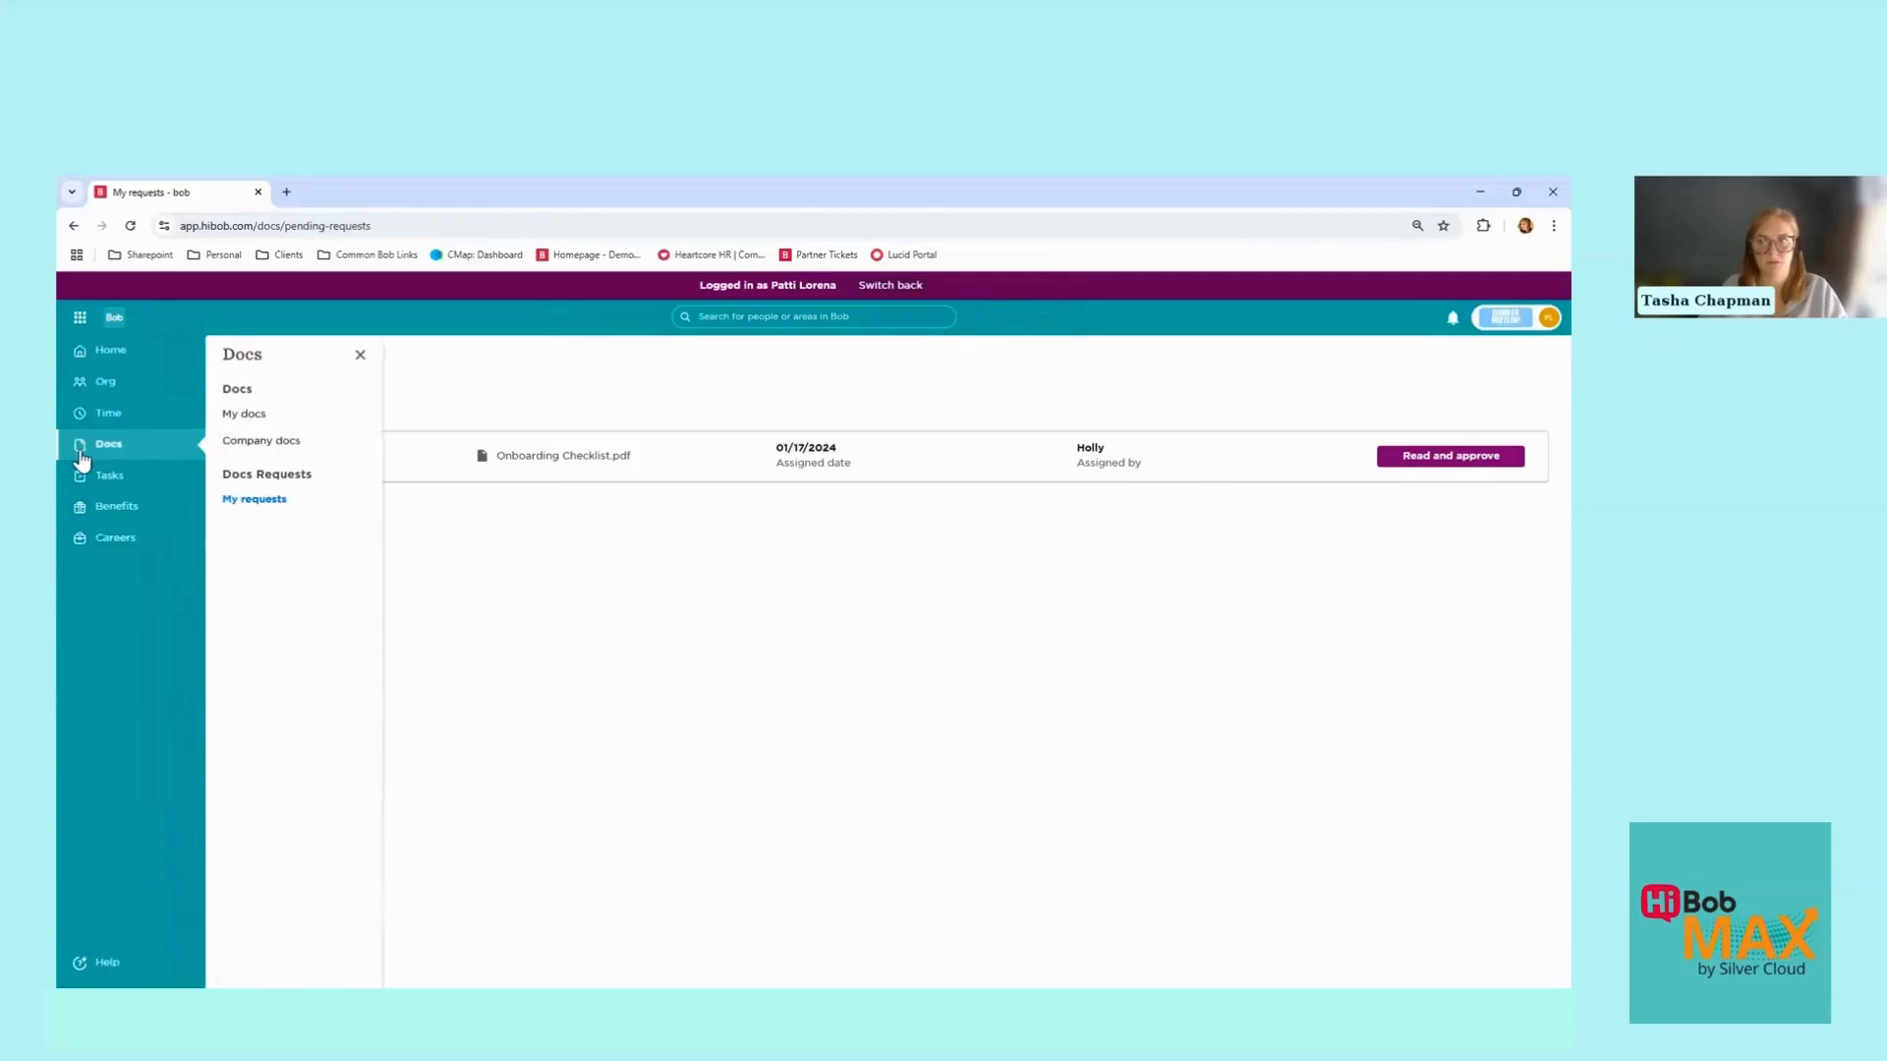
{"action": "left_click", "coordinate": [241, 415]}
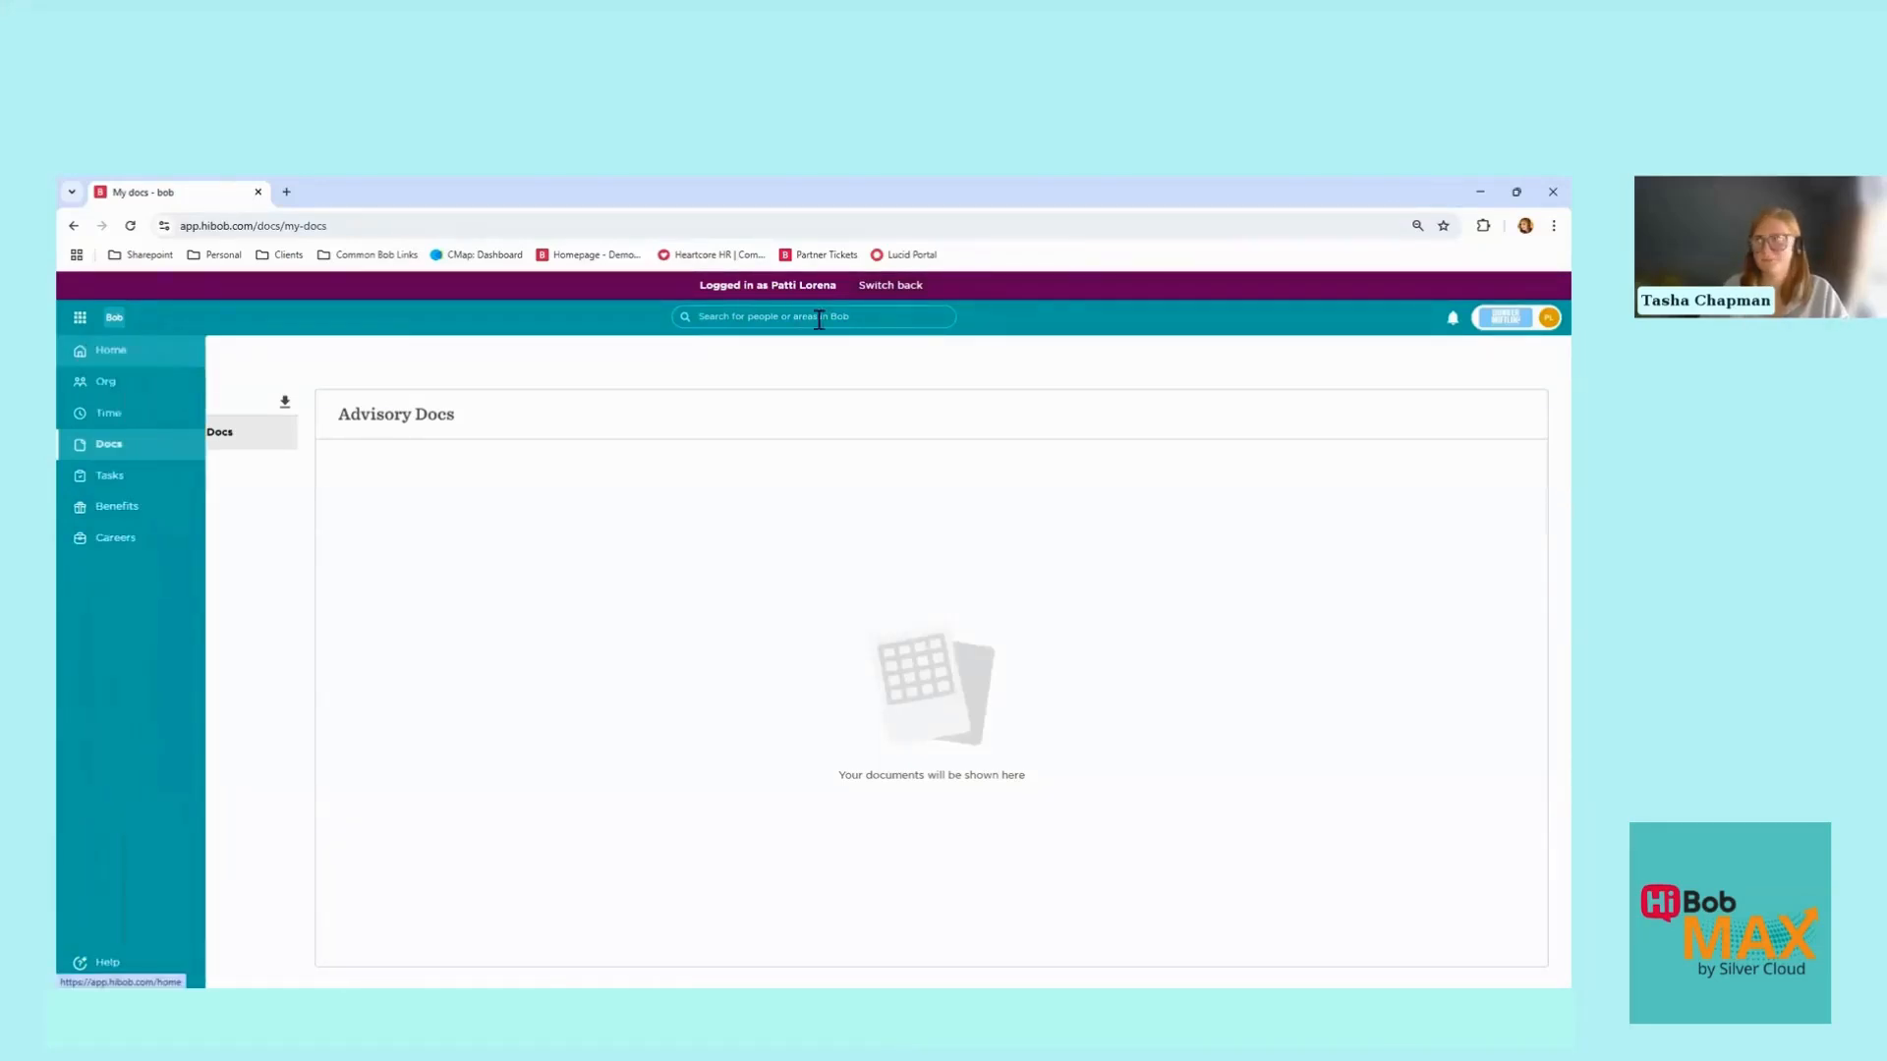
{"action": "left_click", "coordinate": [910, 285]}
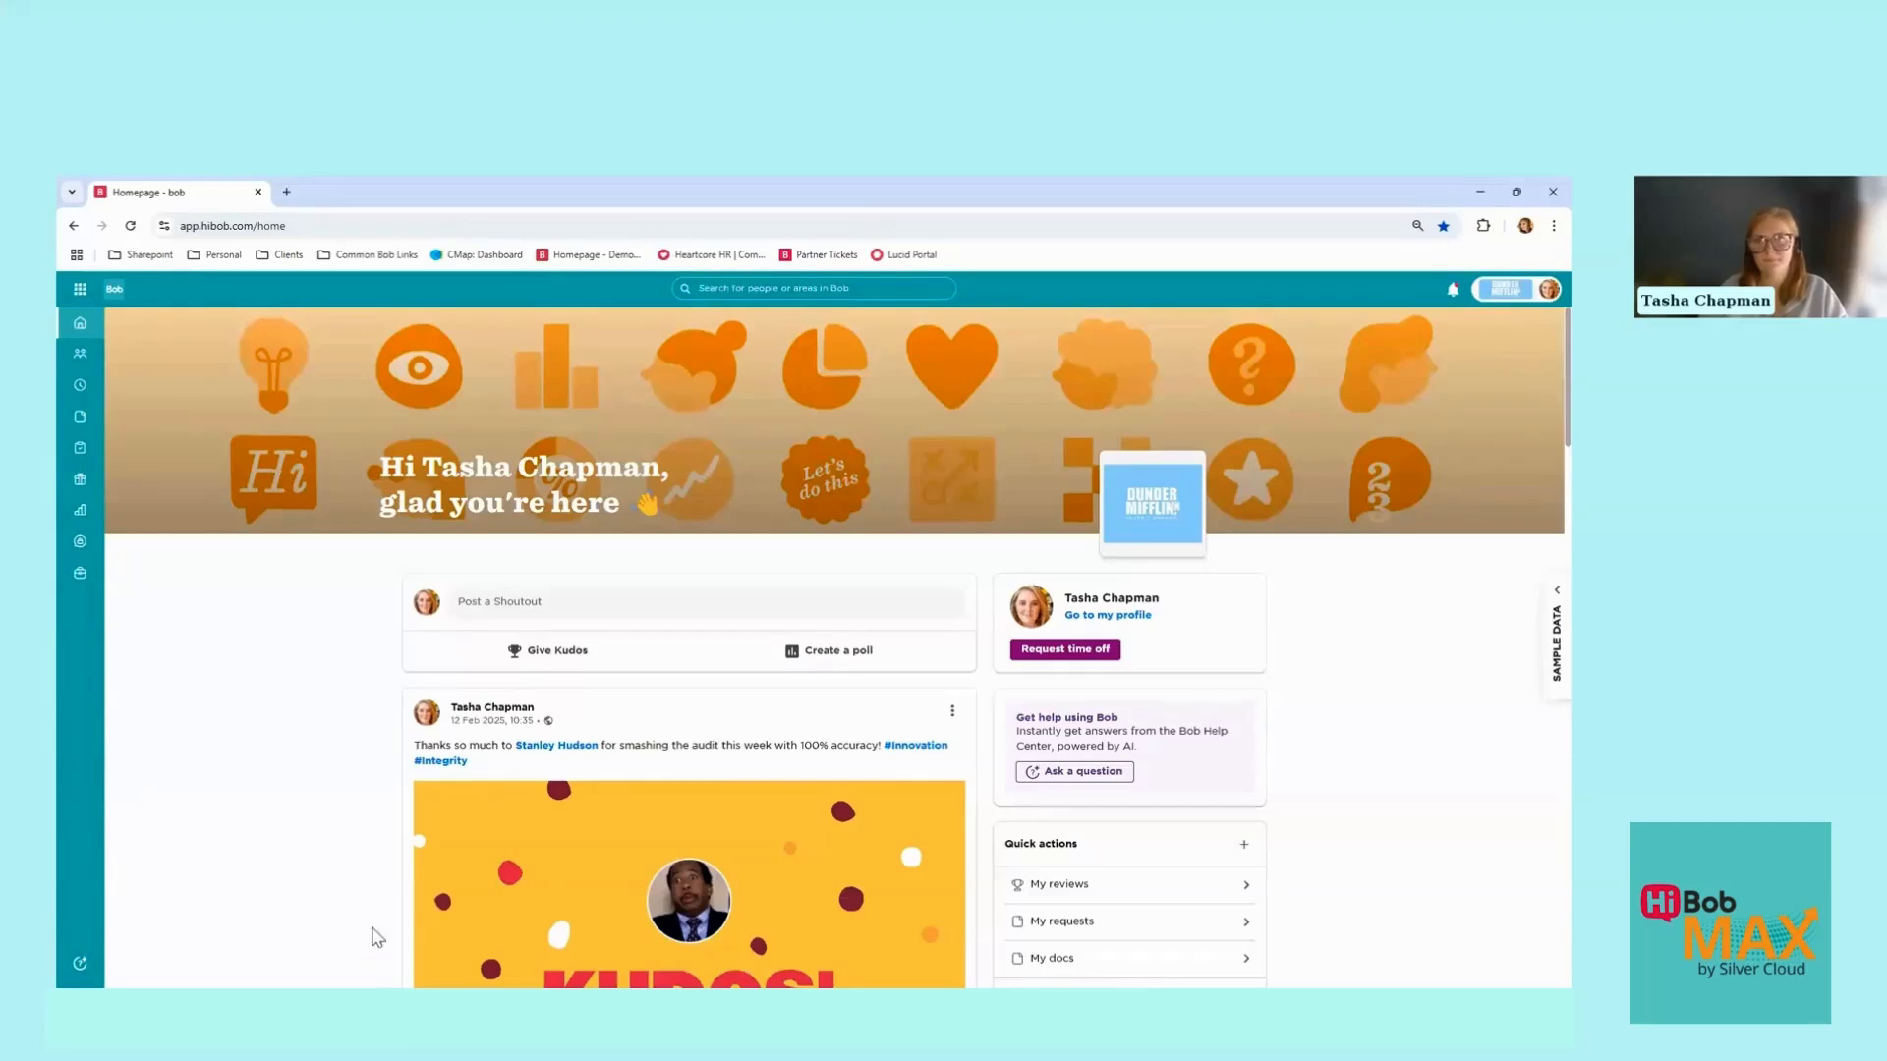
Step: Show the testing folder's task lists under Tasks > Task Lists Settings
{"action": "mouse_move", "coordinate": [81, 455]}
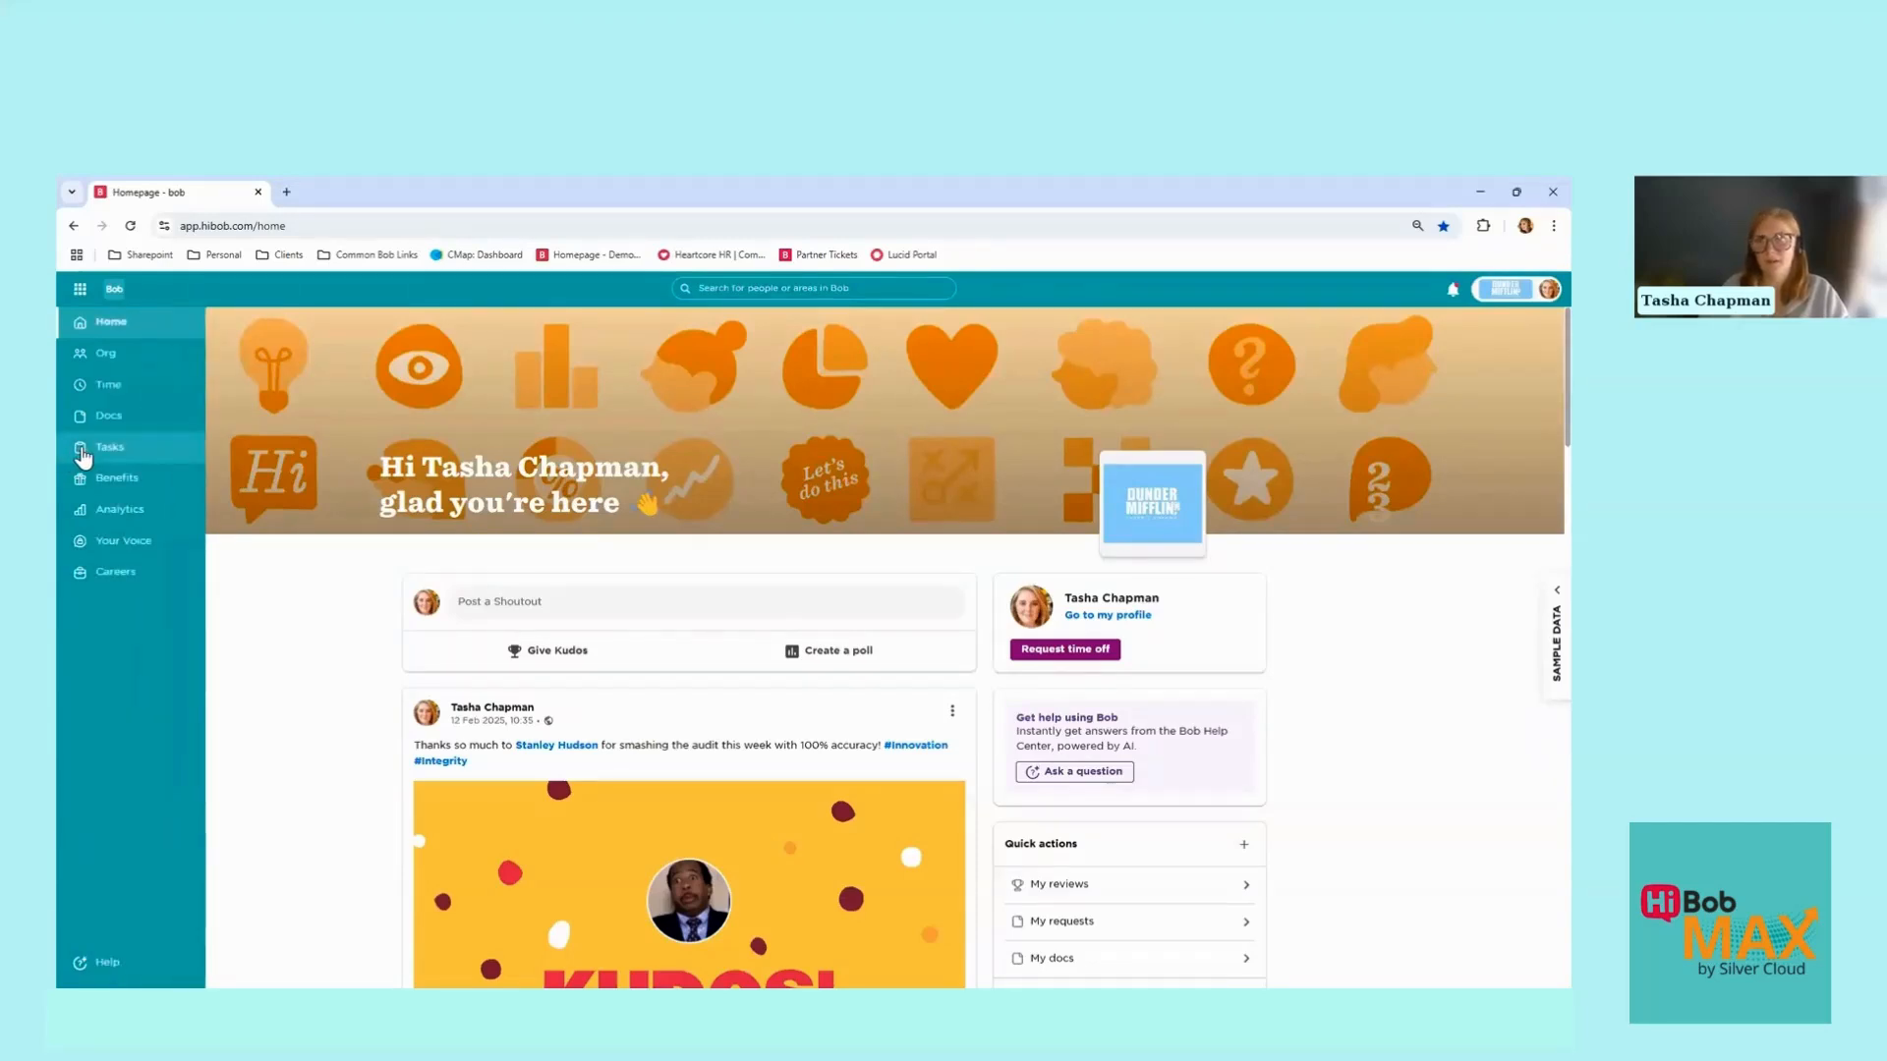
{"action": "left_click", "coordinate": [82, 455]}
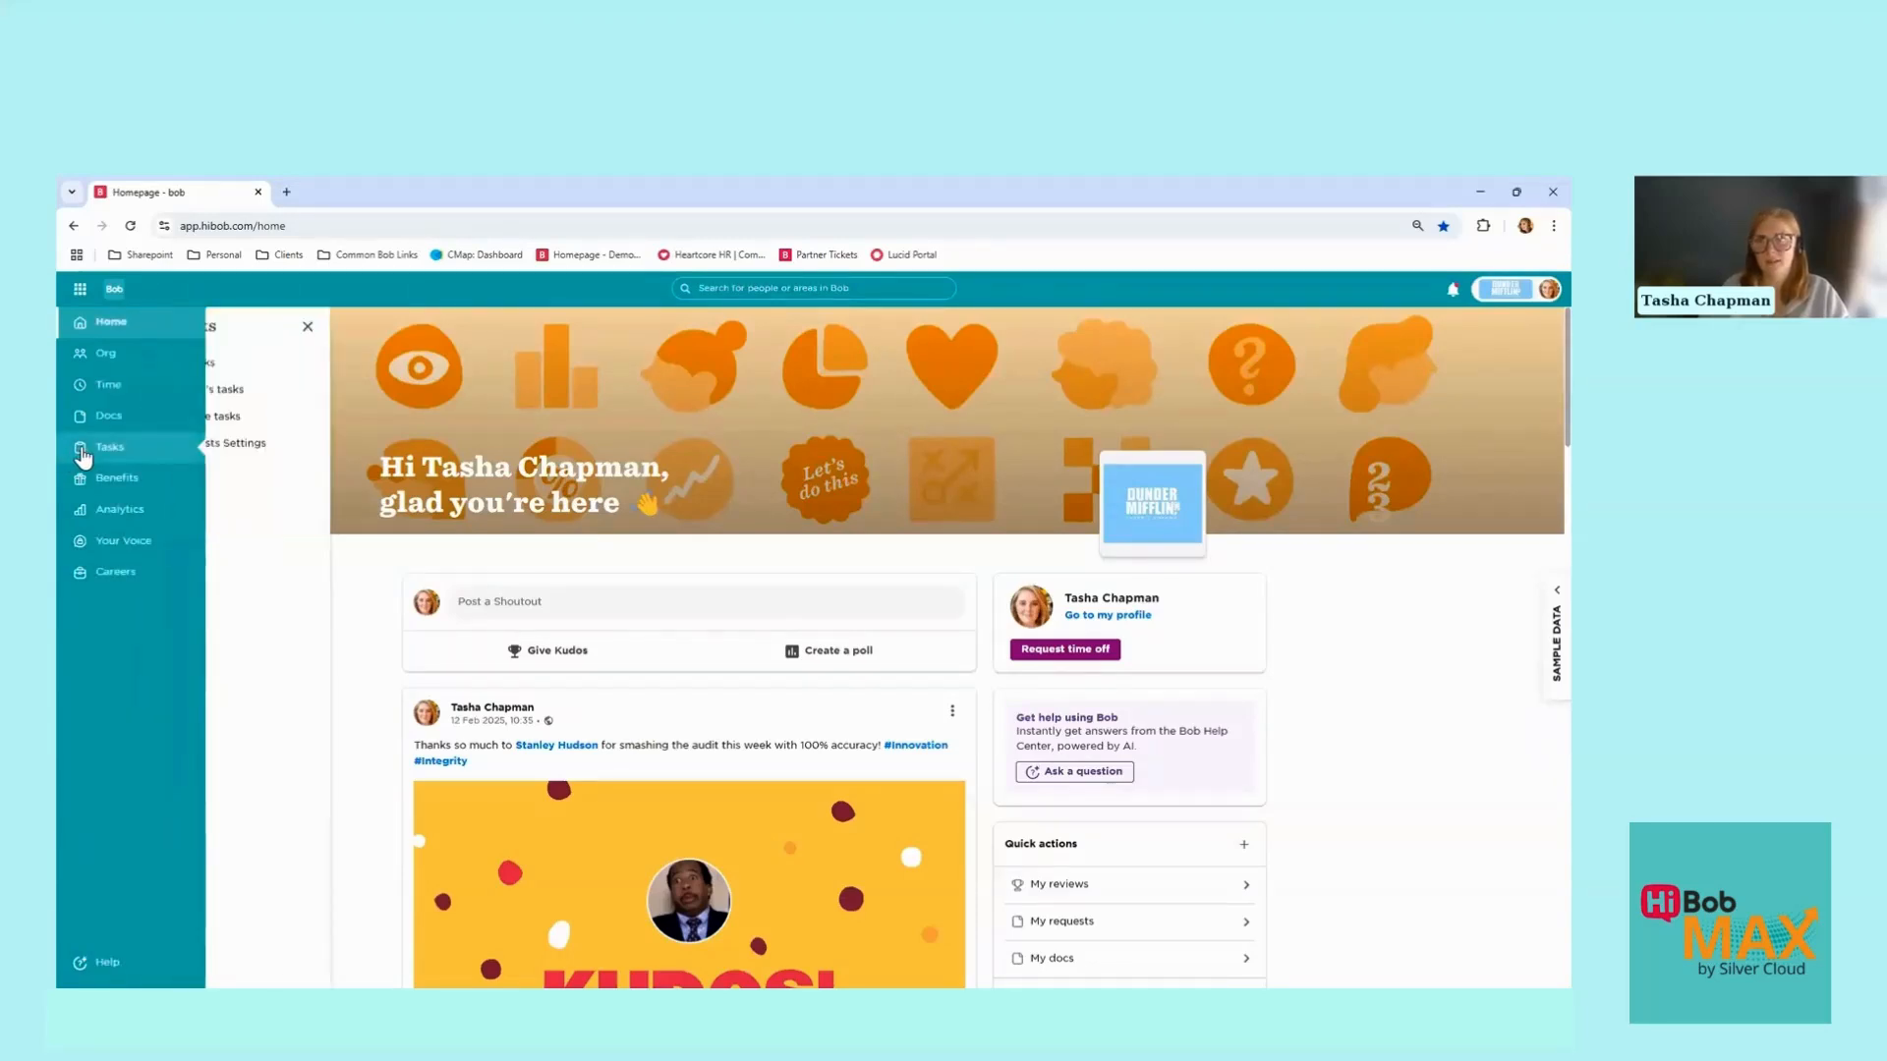
{"action": "left_click", "coordinate": [265, 445]}
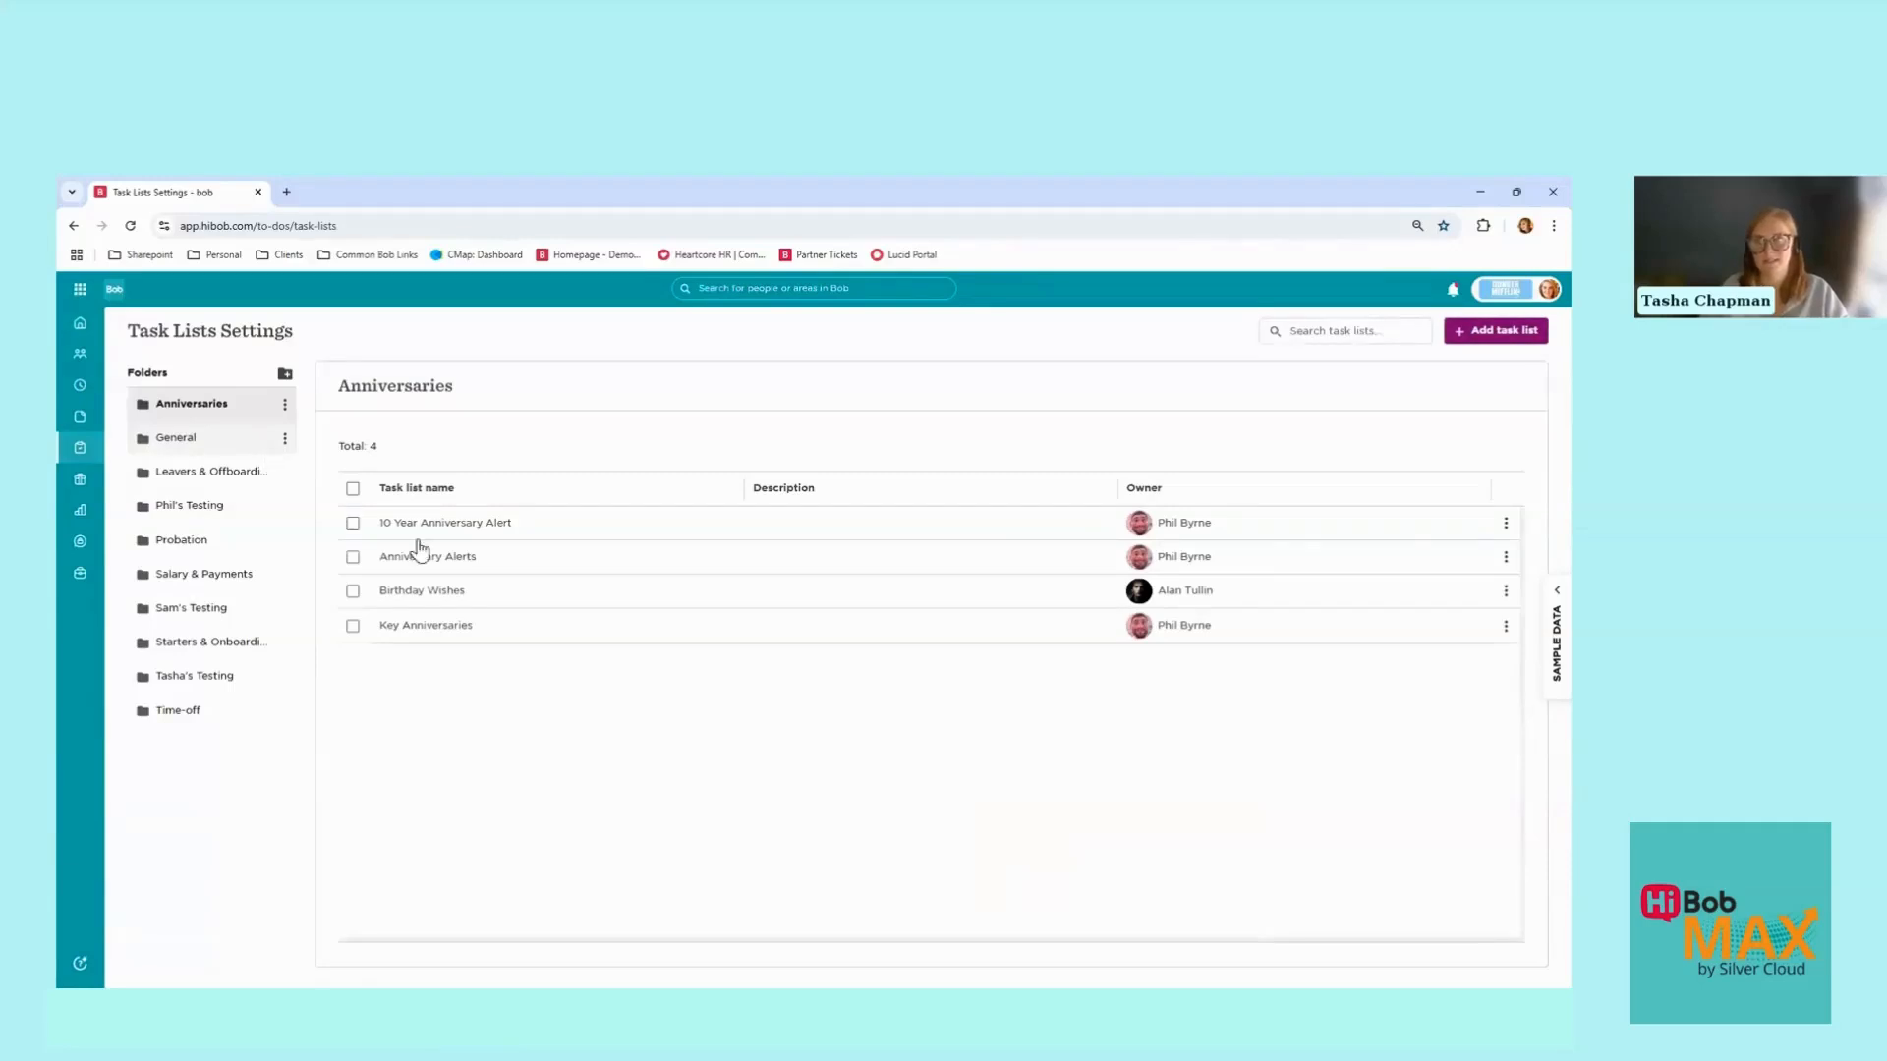
{"action": "left_click", "coordinate": [202, 678]}
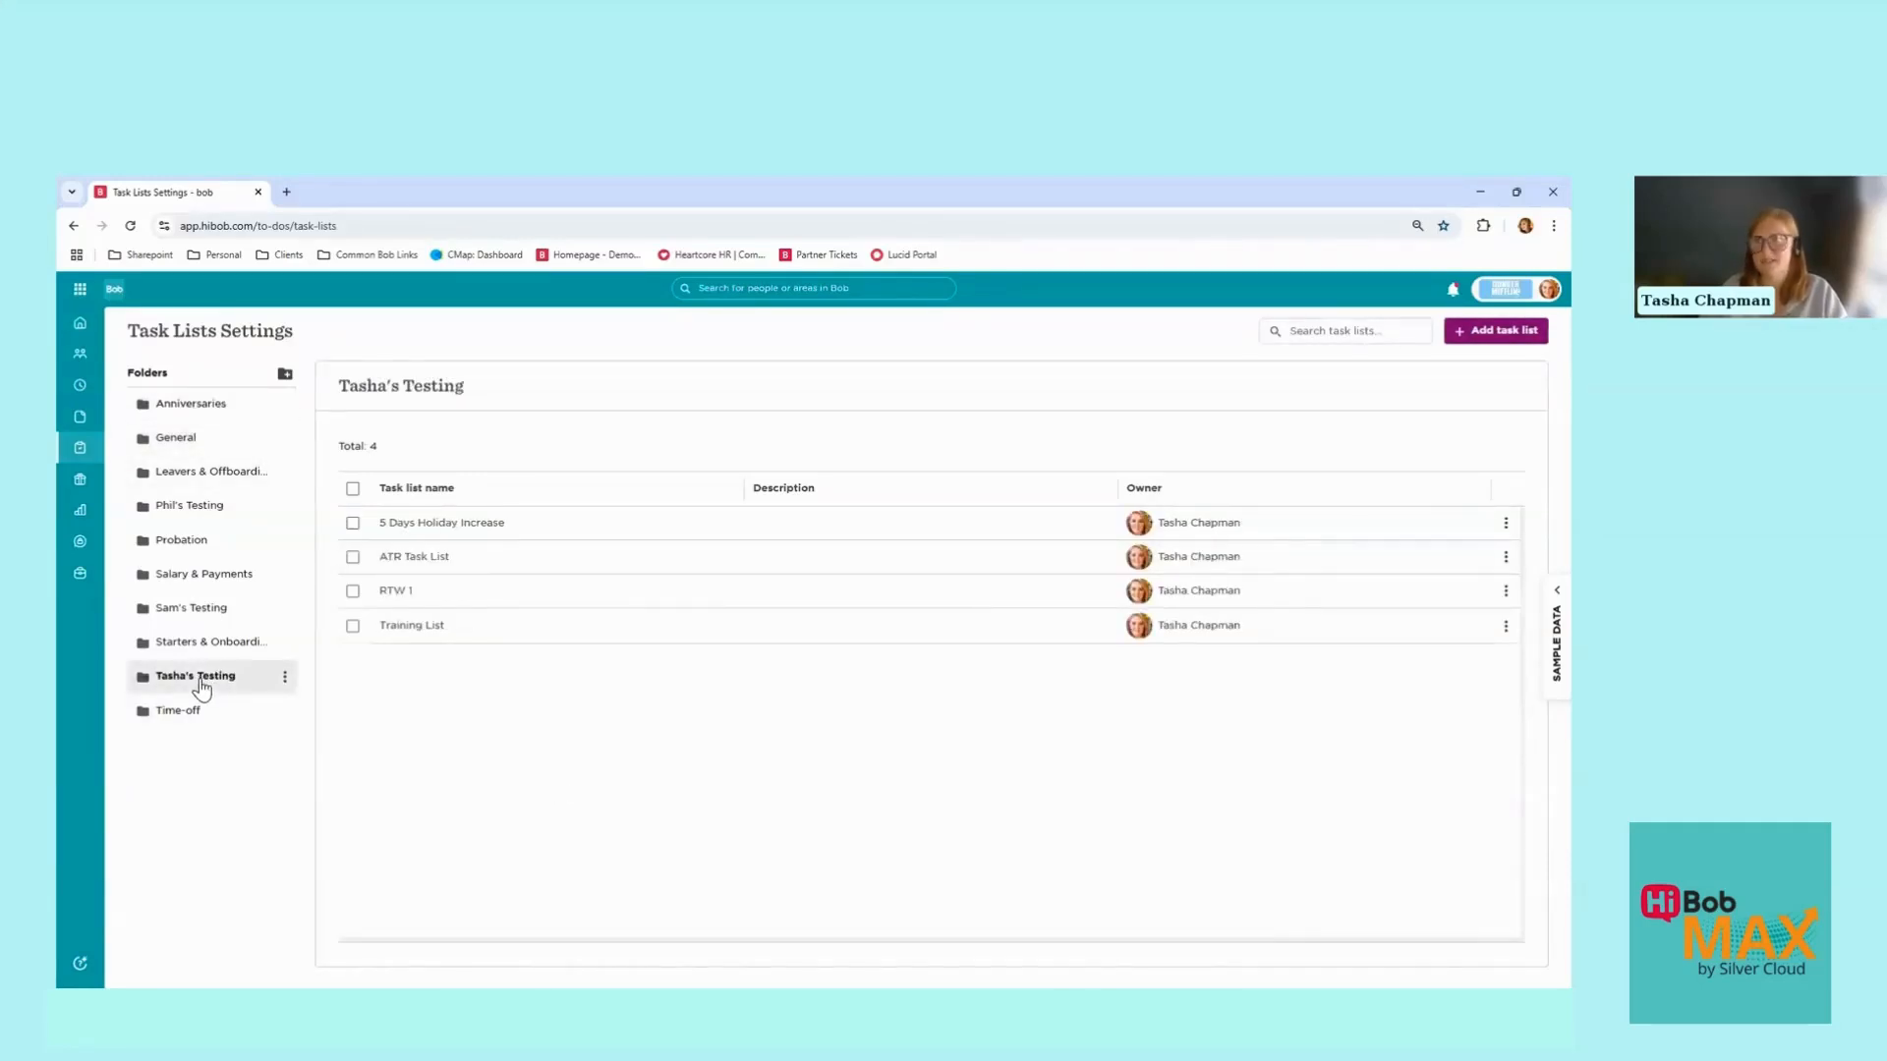
Step: Add a task list titled 'Hibob Max - Return to work' with send time 10:00
{"action": "left_click", "coordinate": [1490, 336]}
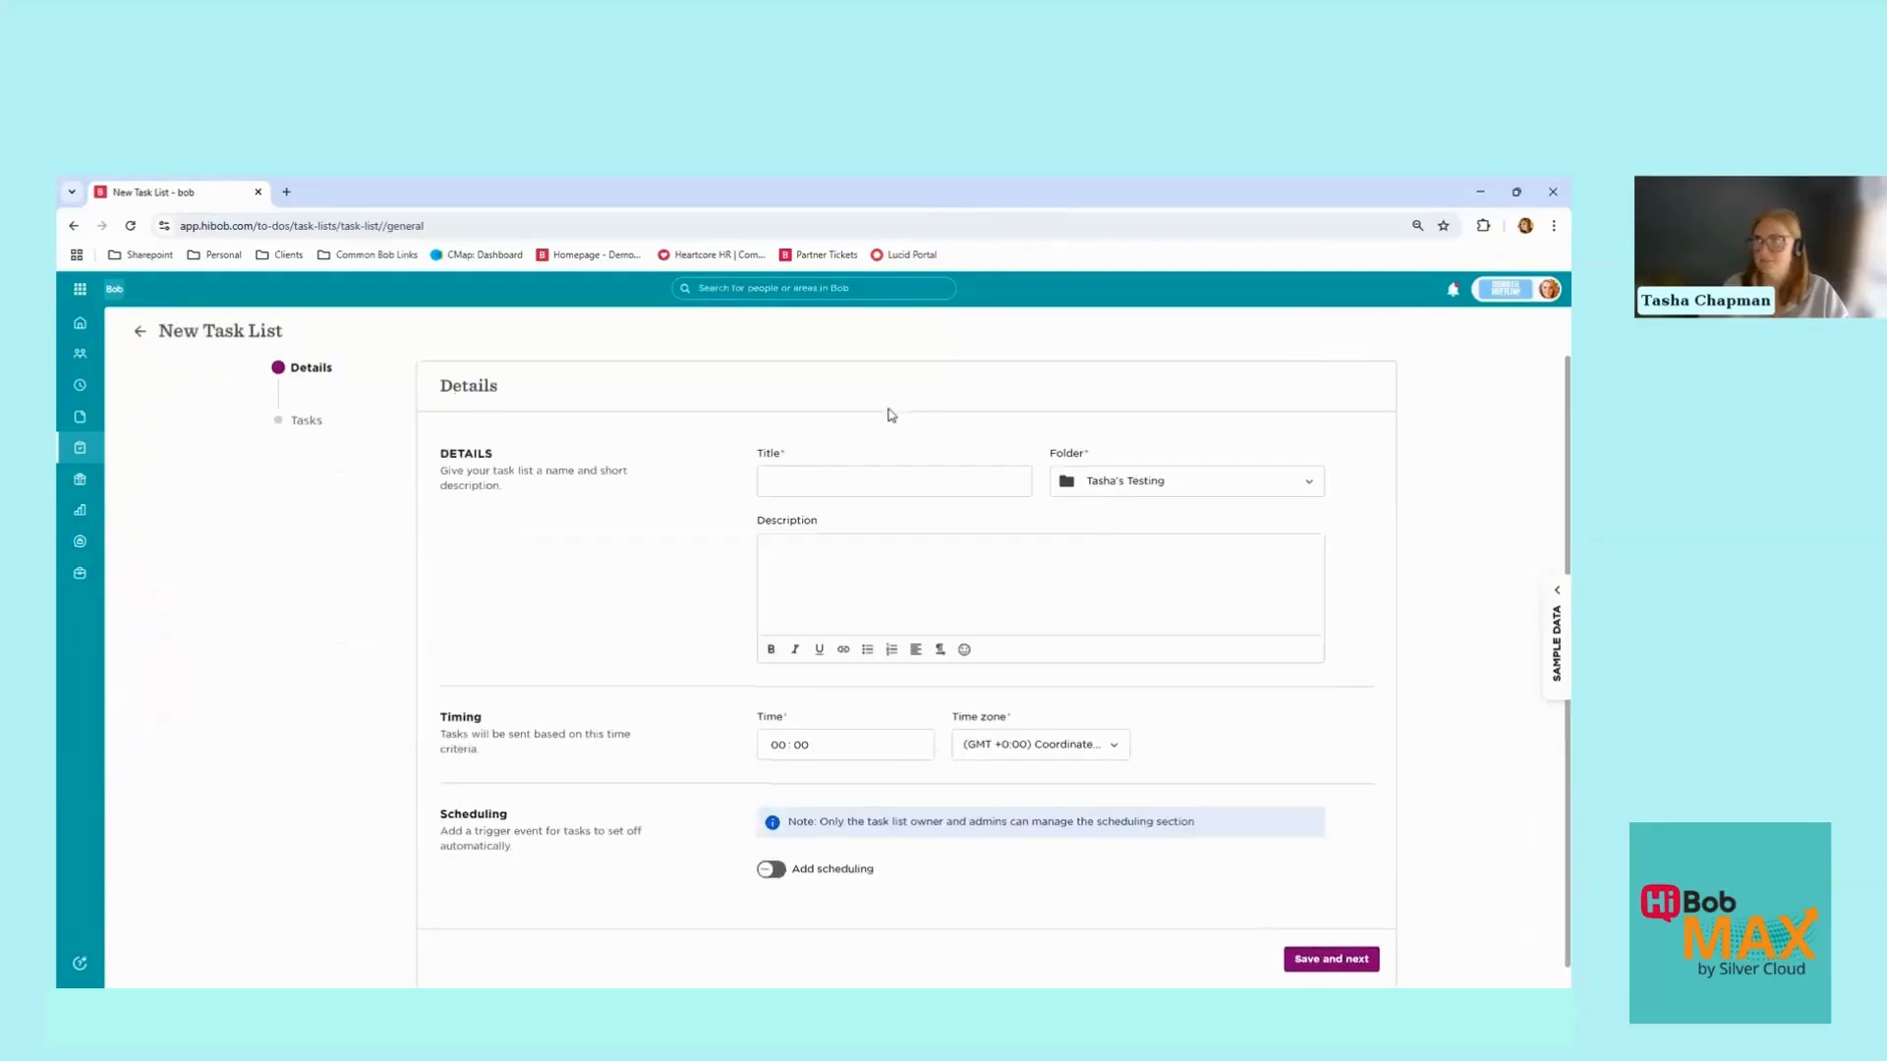
{"action": "left_click", "coordinate": [836, 481]}
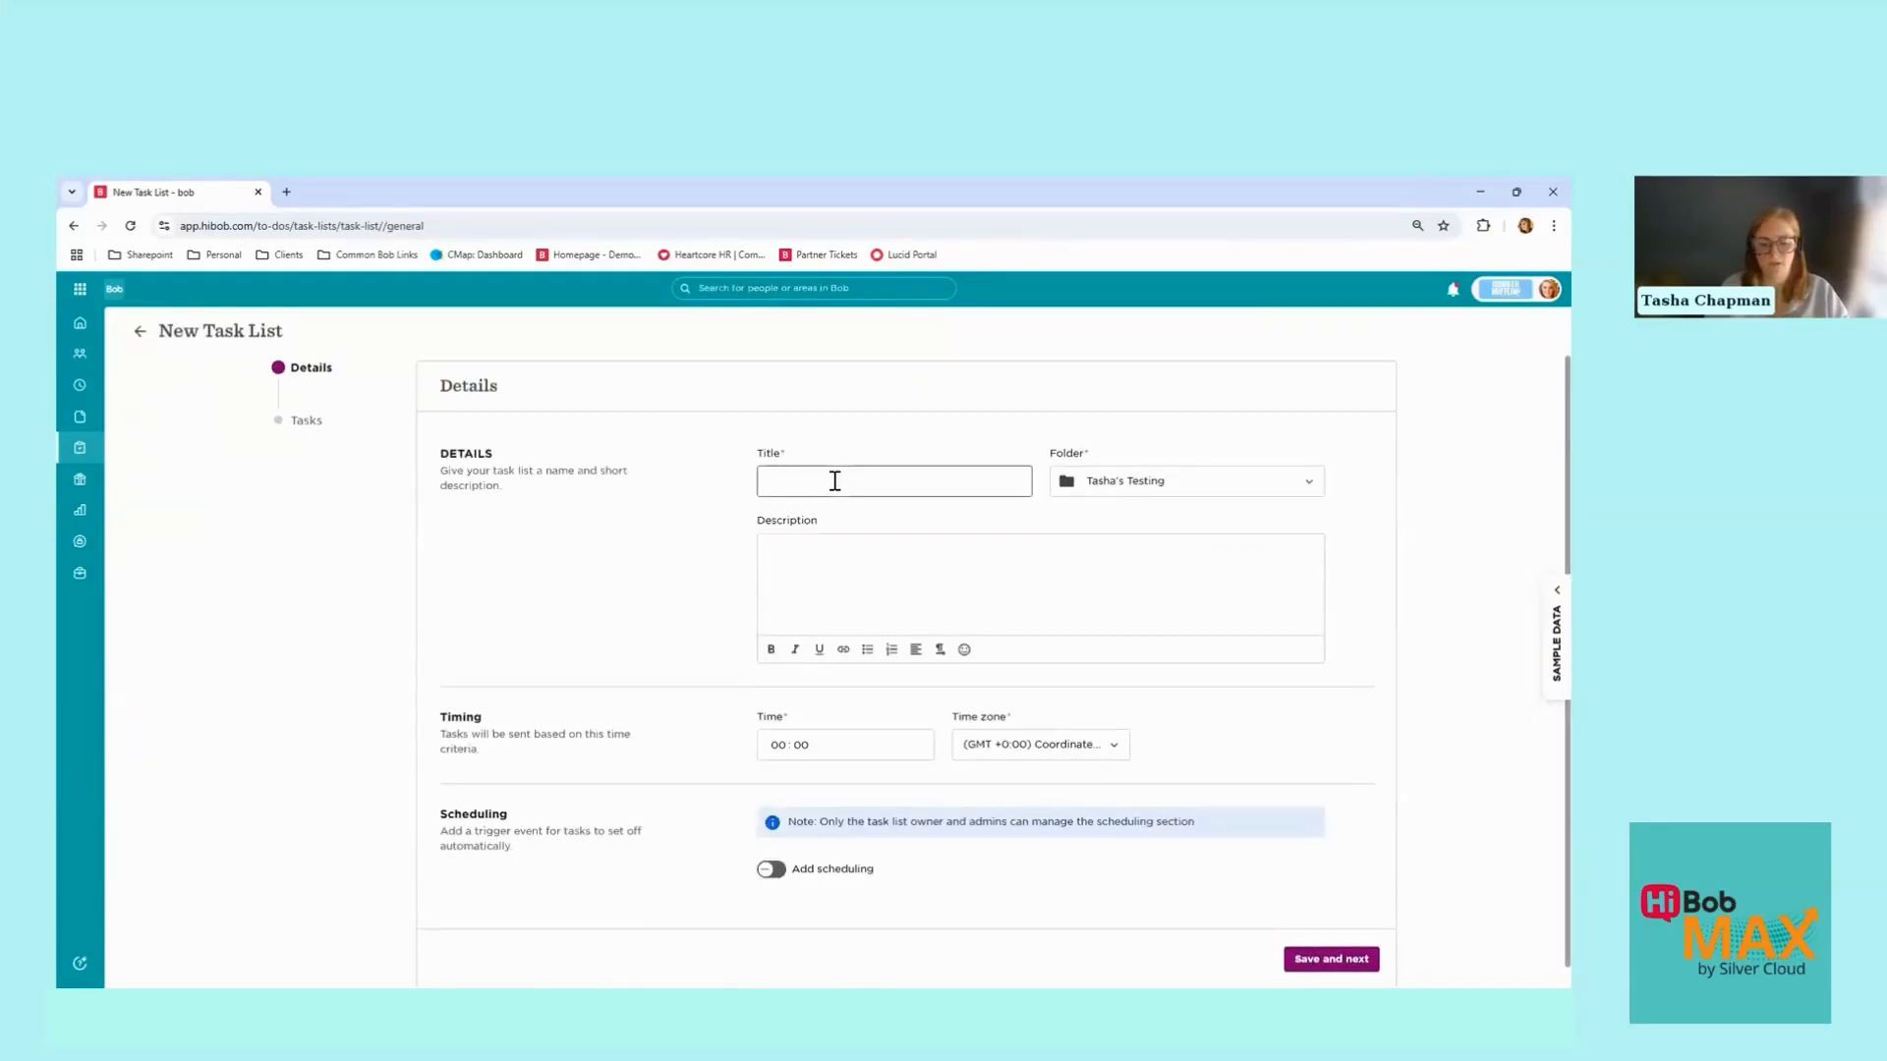
{"action": "type", "text": "Hibo"}
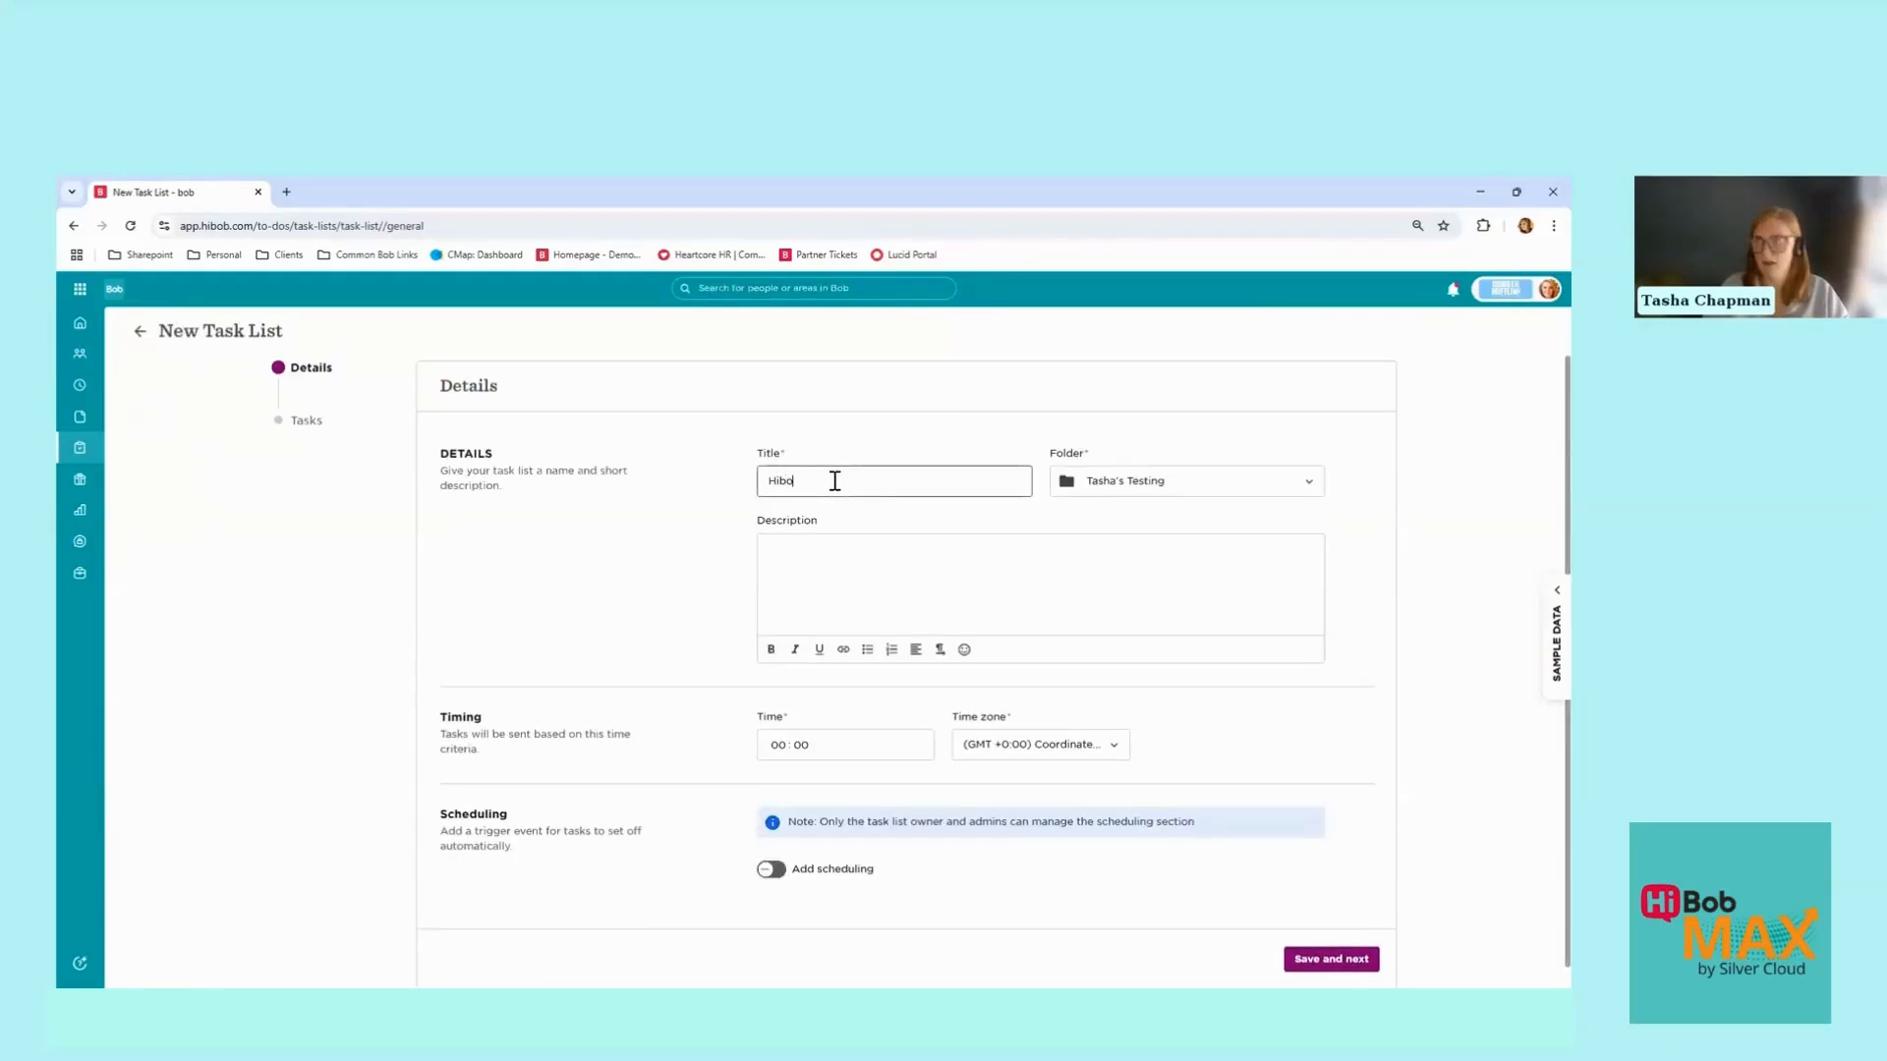
{"action": "type", "text": "b Max"}
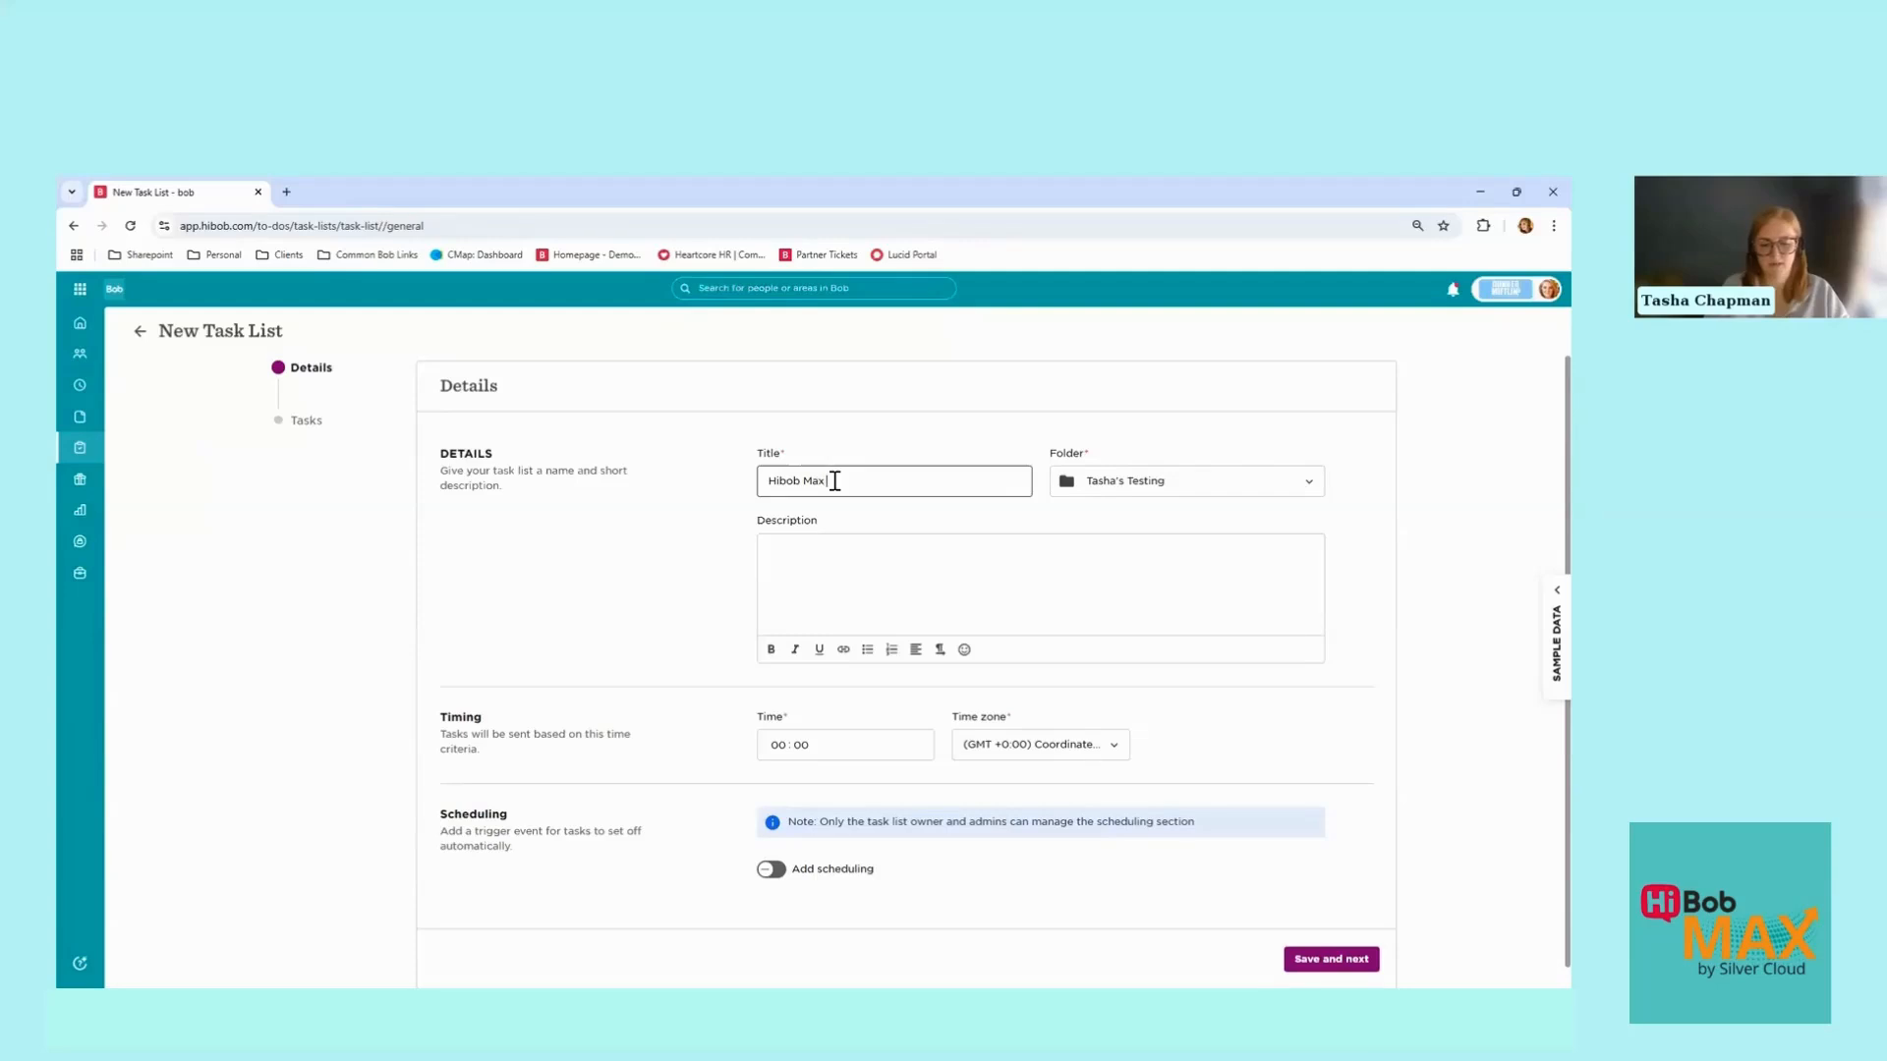
{"action": "type", "text": " - Retu"}
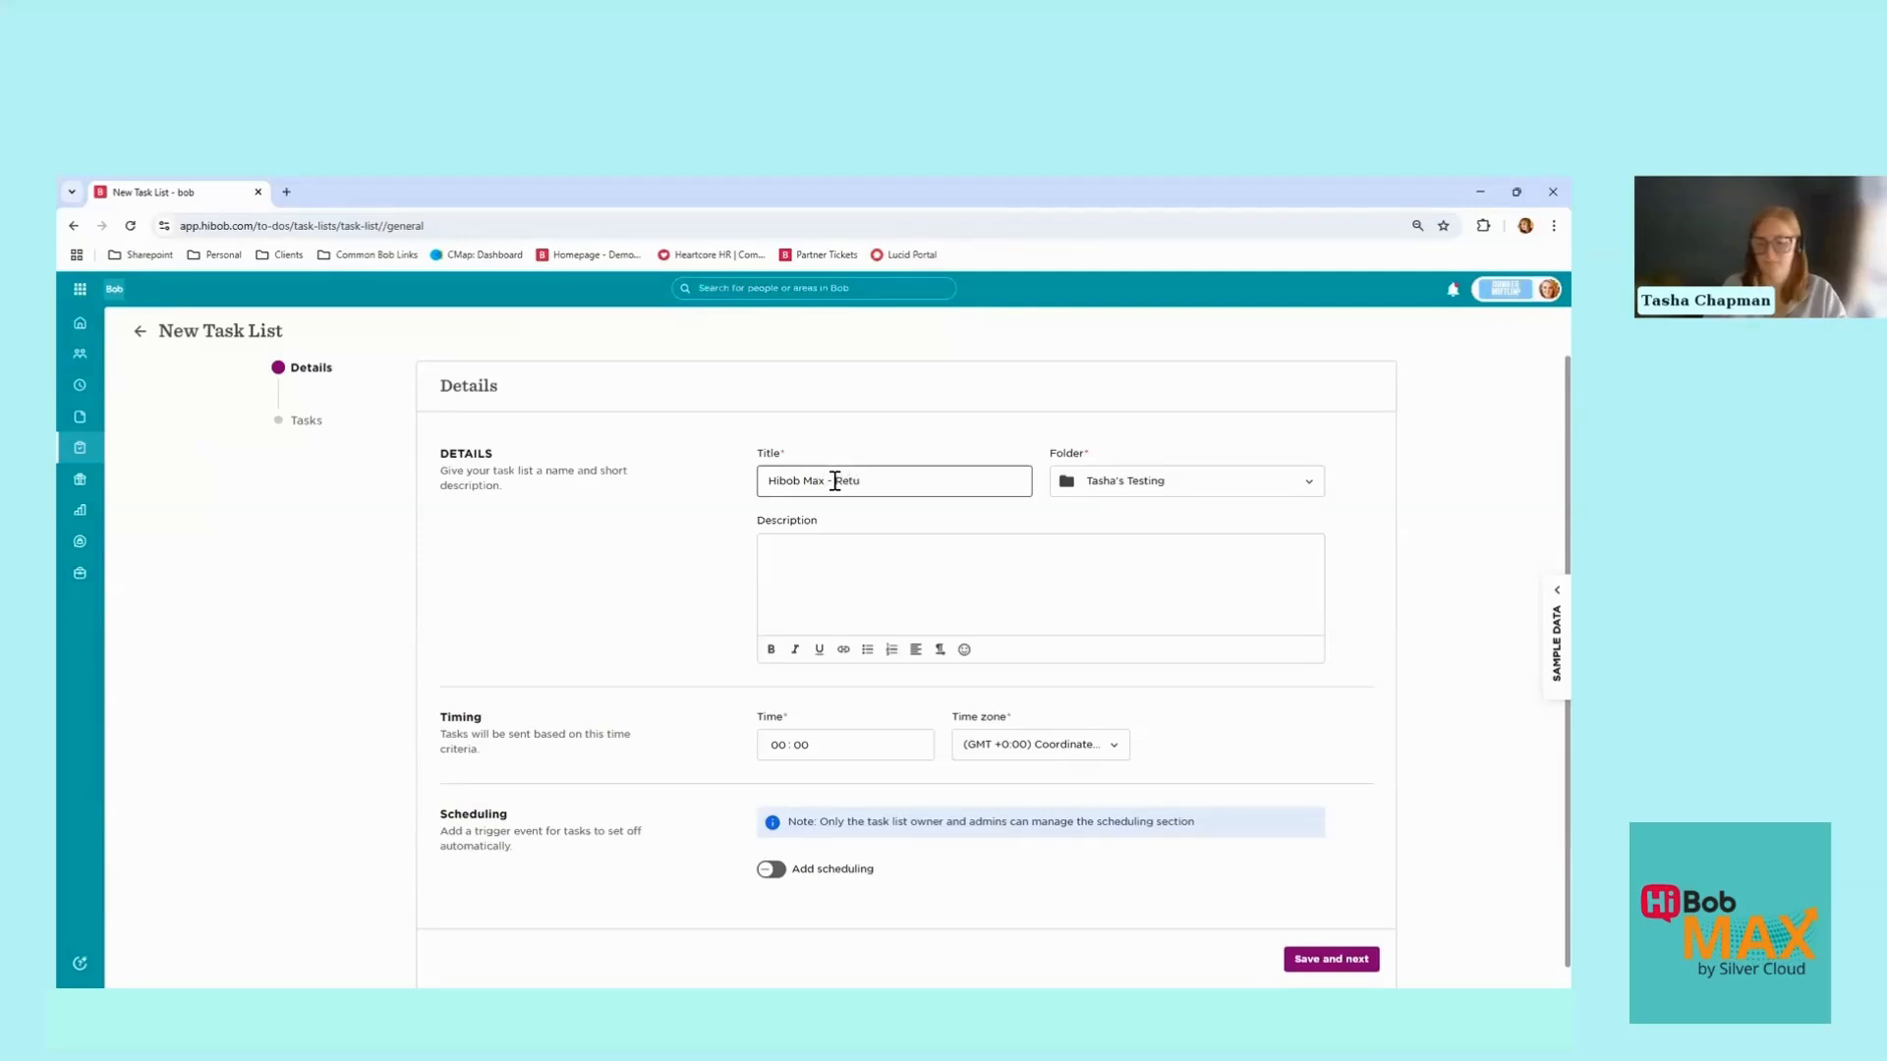
{"action": "type", "text": "rn to work"}
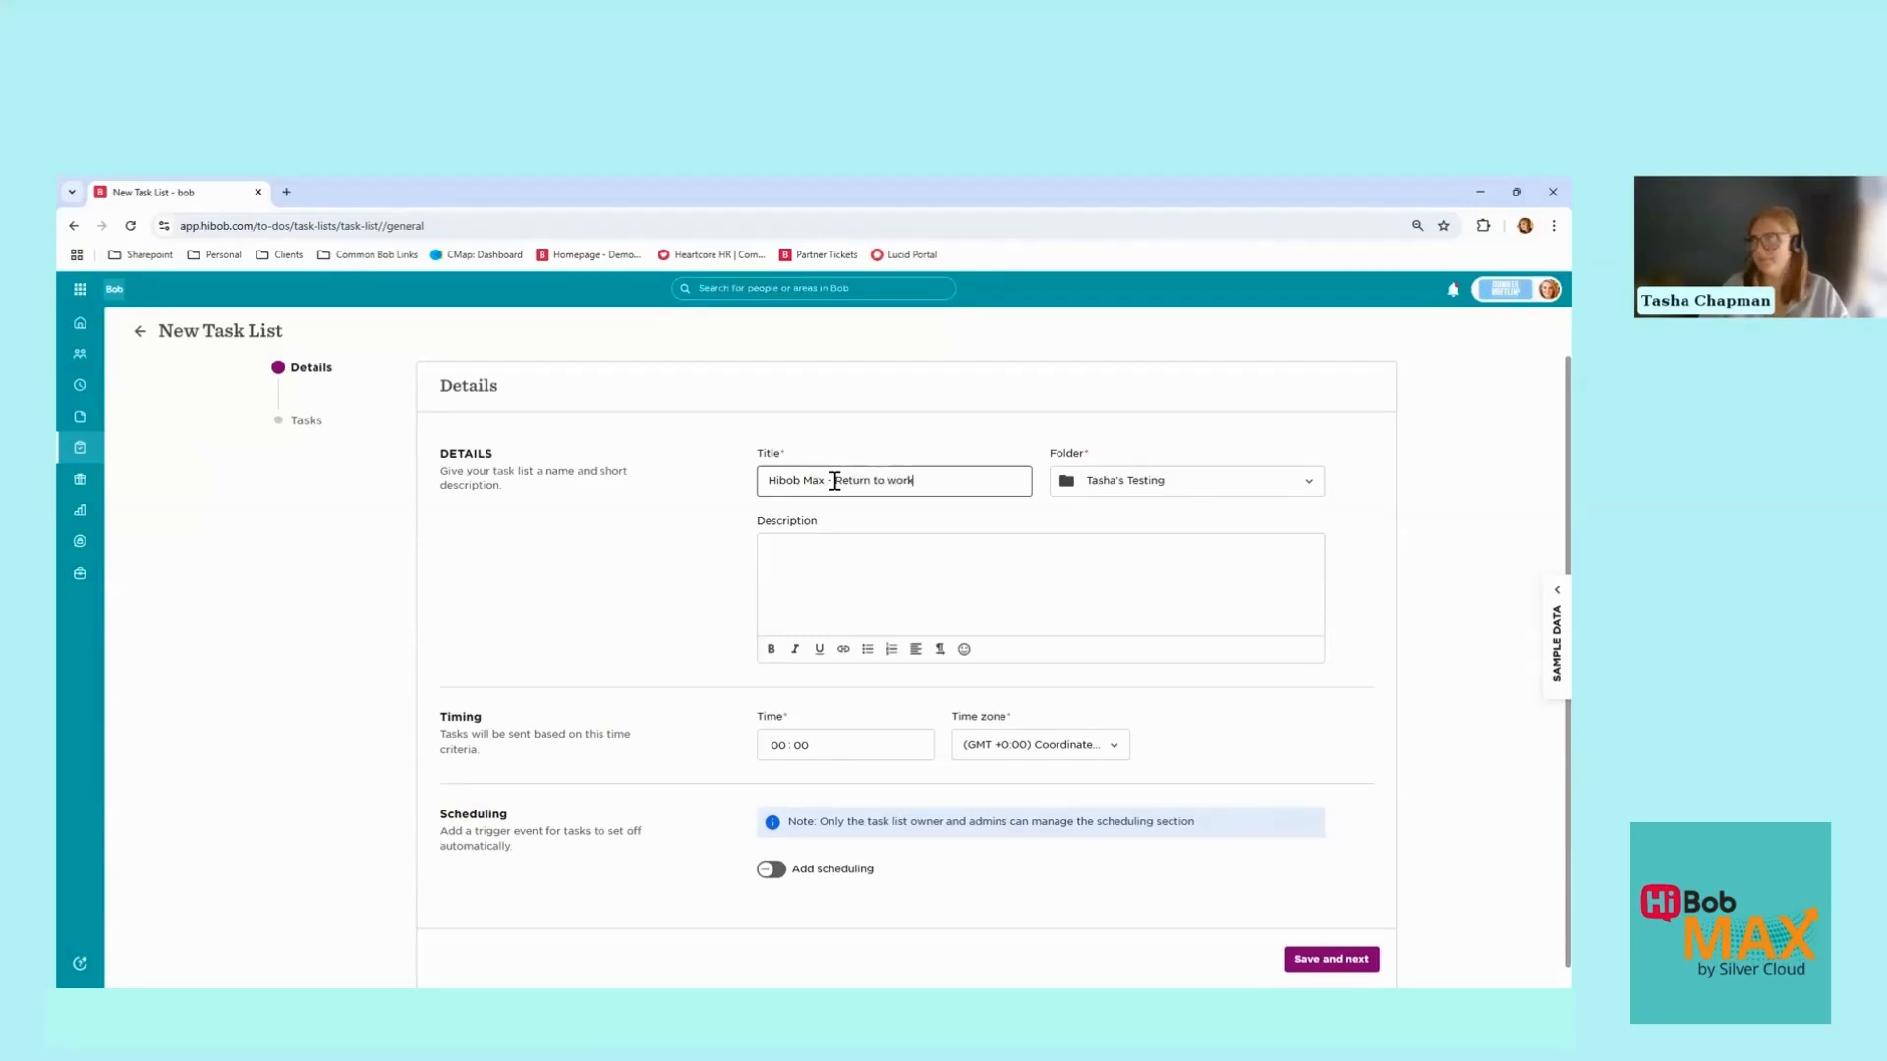
{"action": "left_click", "coordinate": [806, 561]}
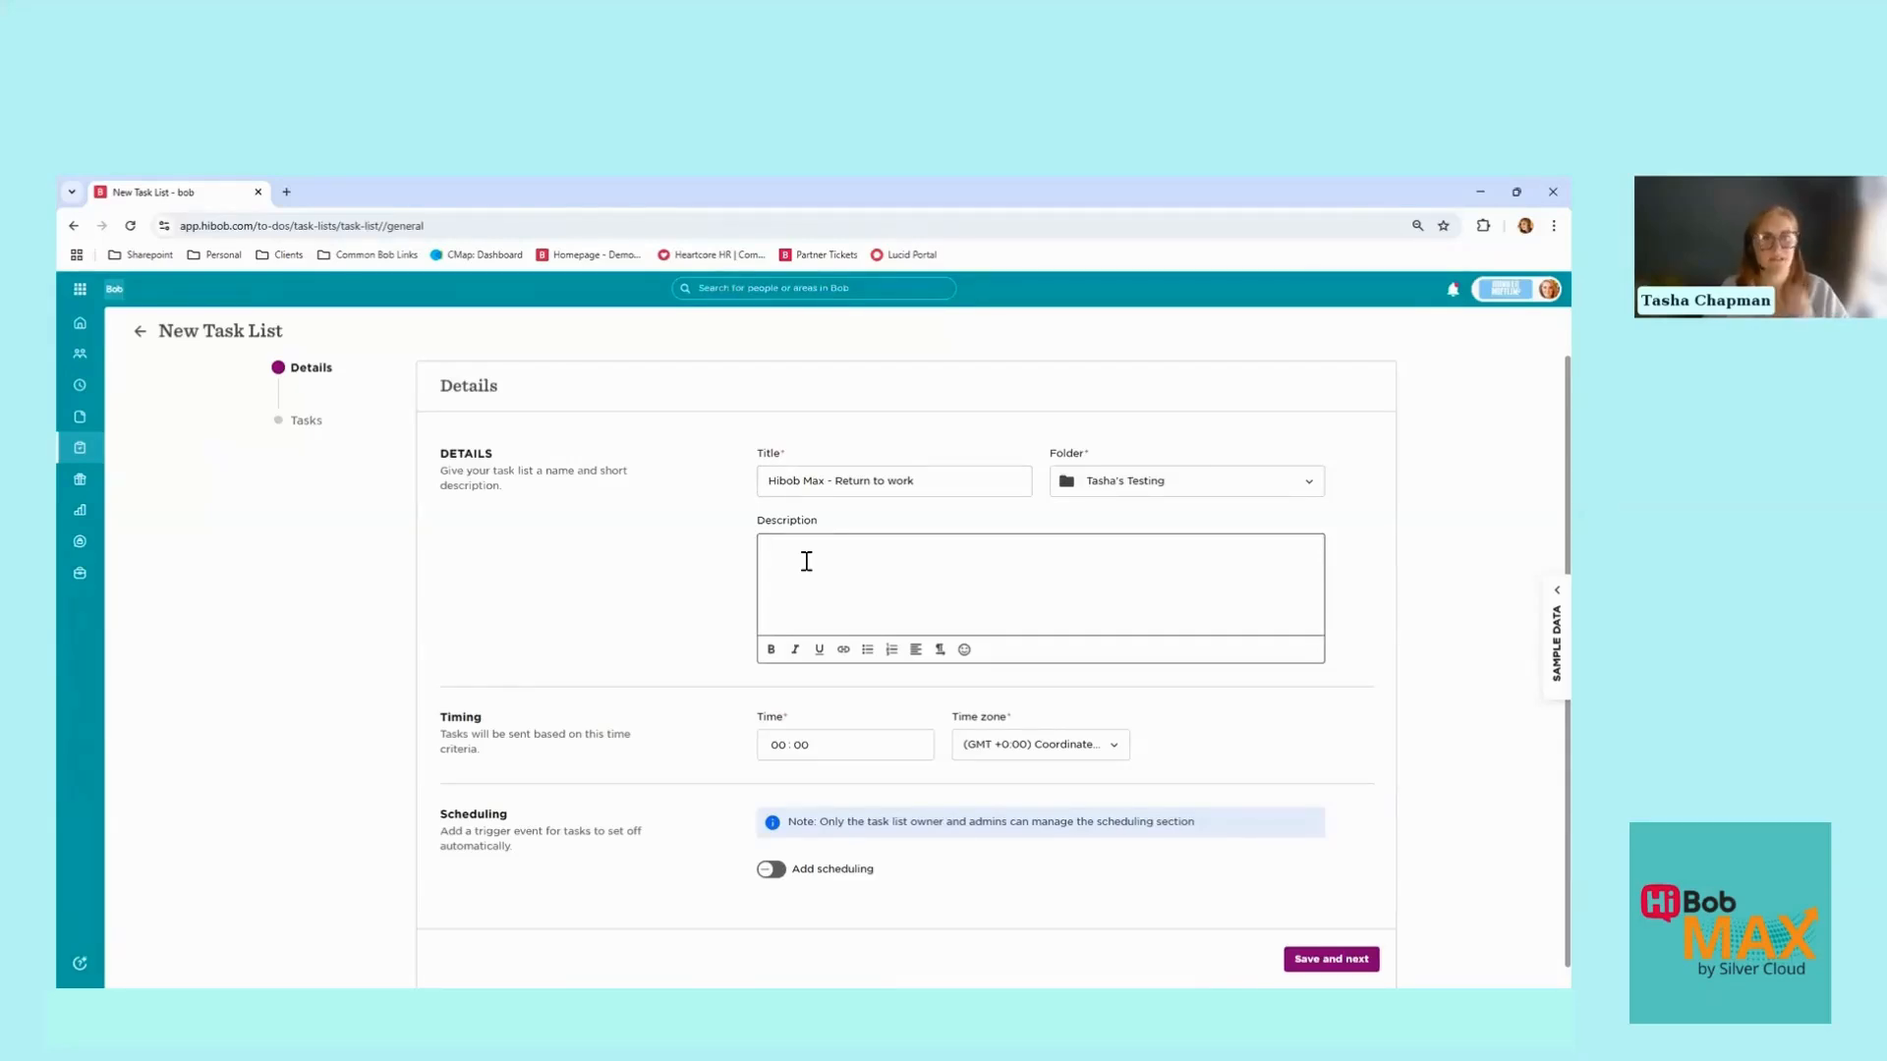
{"action": "scroll", "coordinate": [786, 688], "scroll_direction": "down", "scroll_amount": 1}
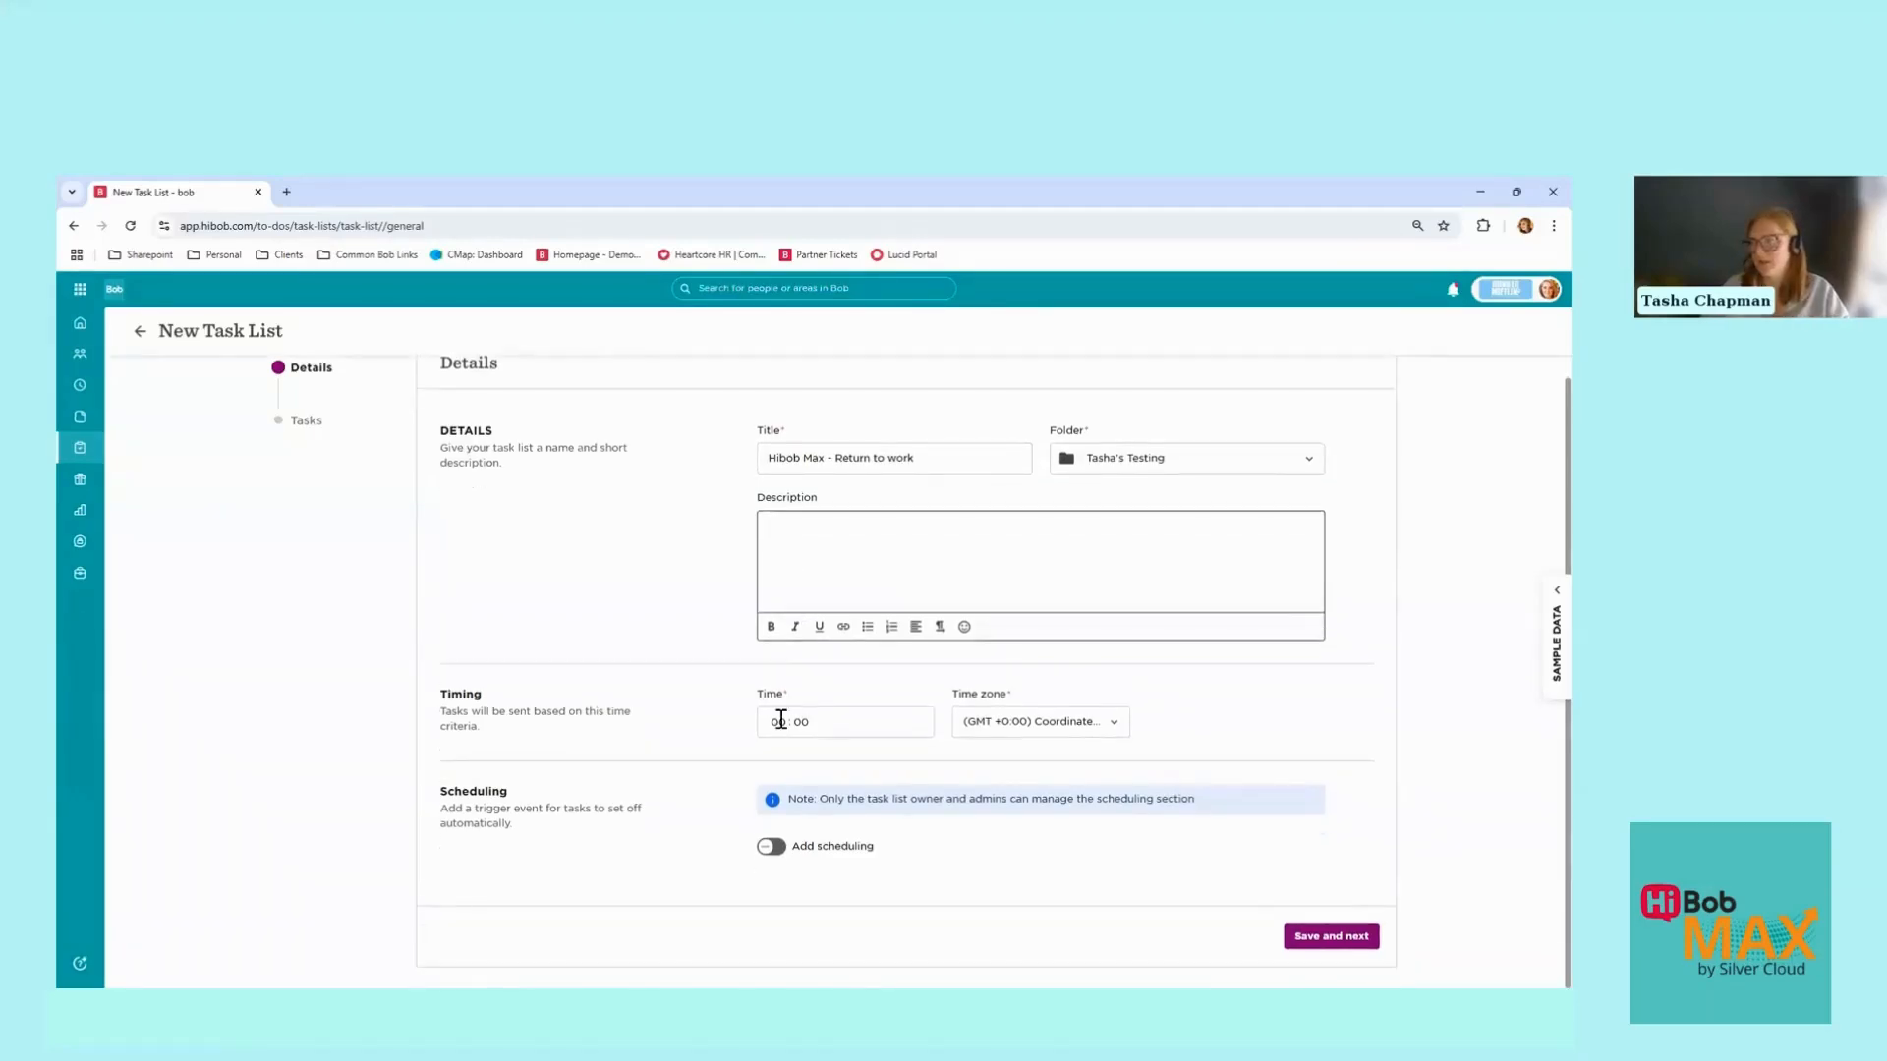
{"action": "left_click", "coordinate": [780, 722]}
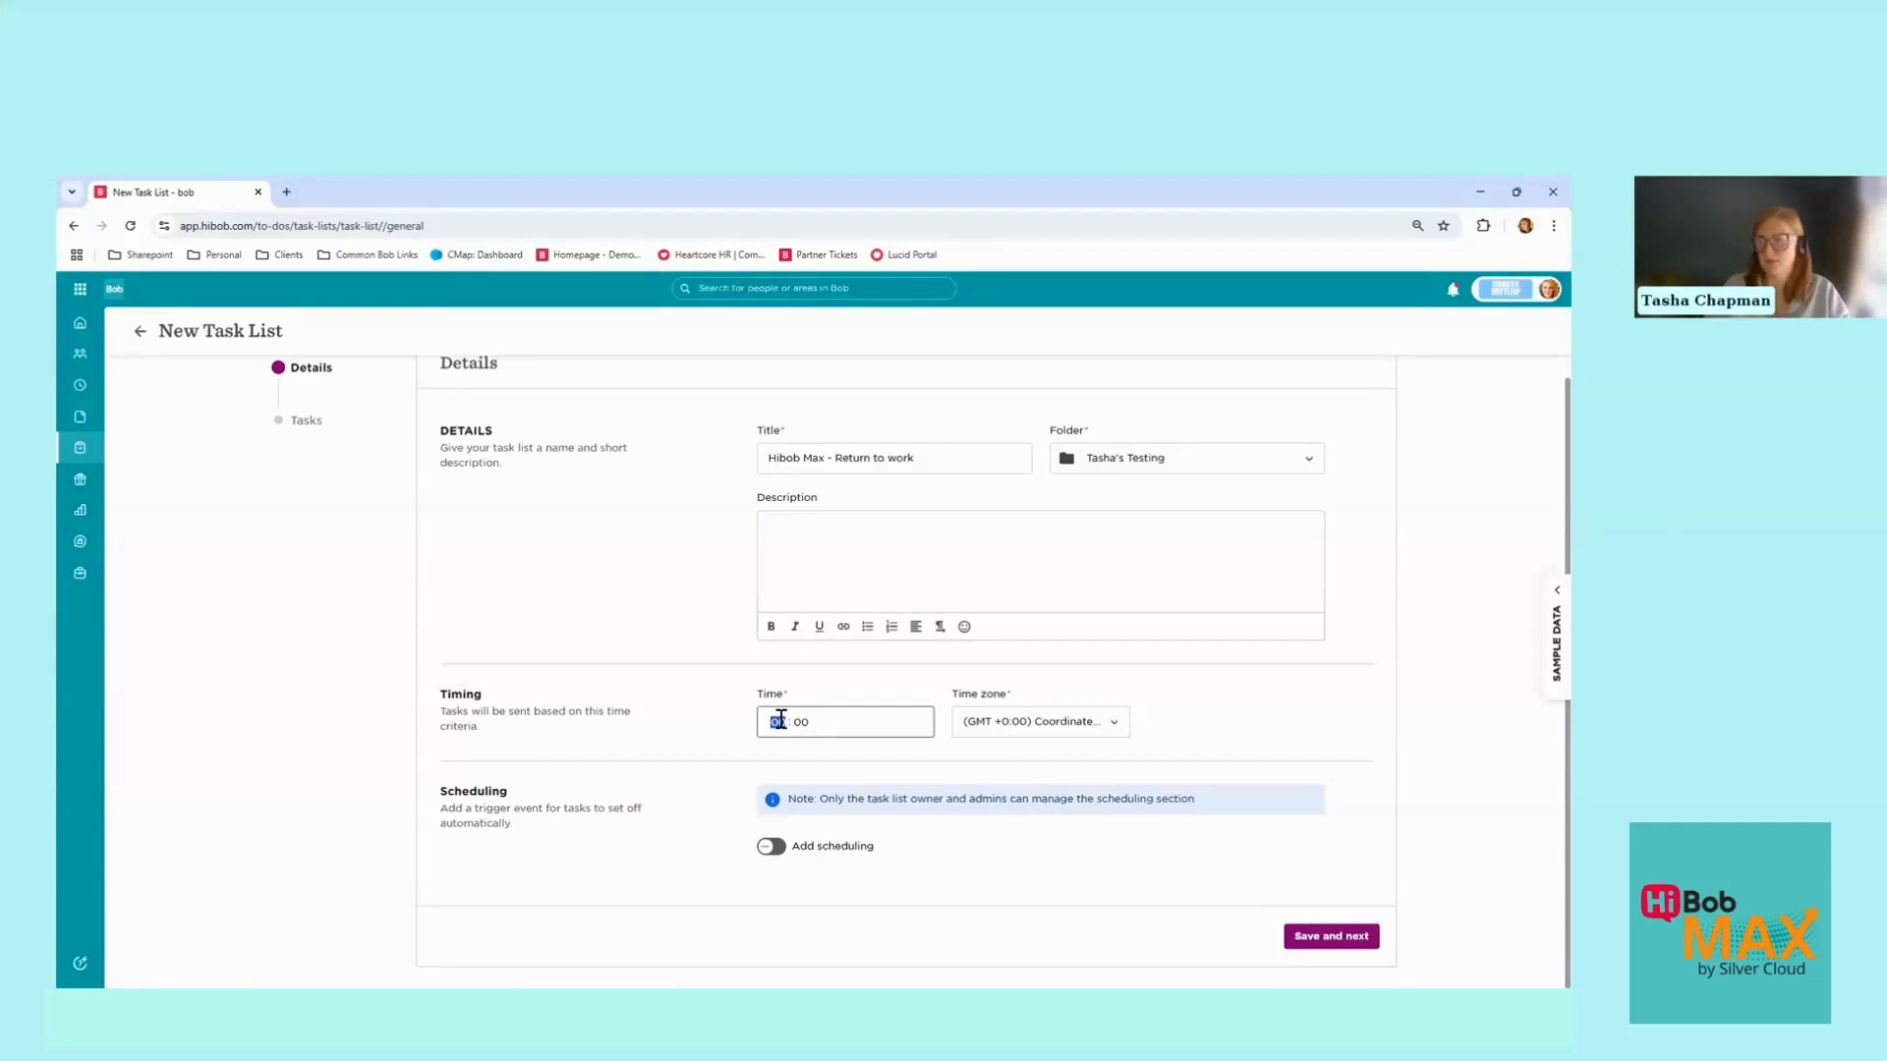
{"action": "type", "text": "10"}
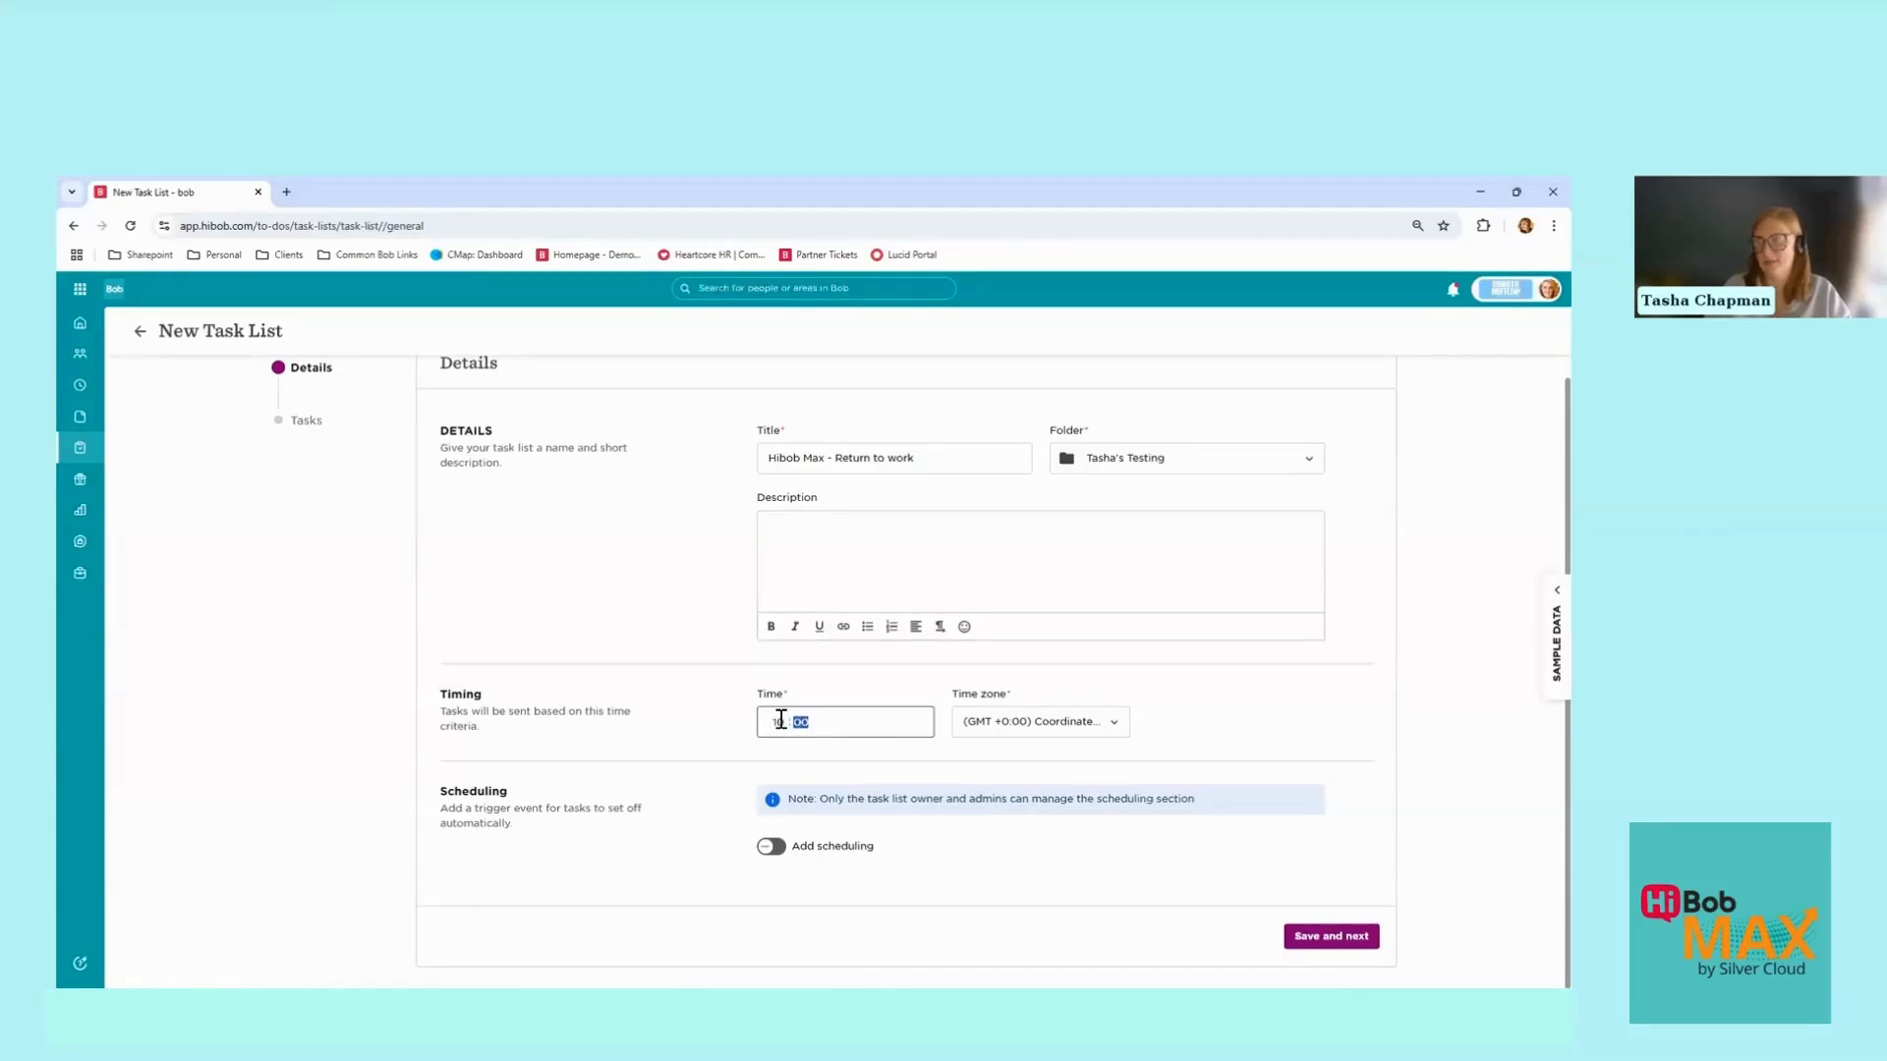
{"action": "key", "text": "Tab"}
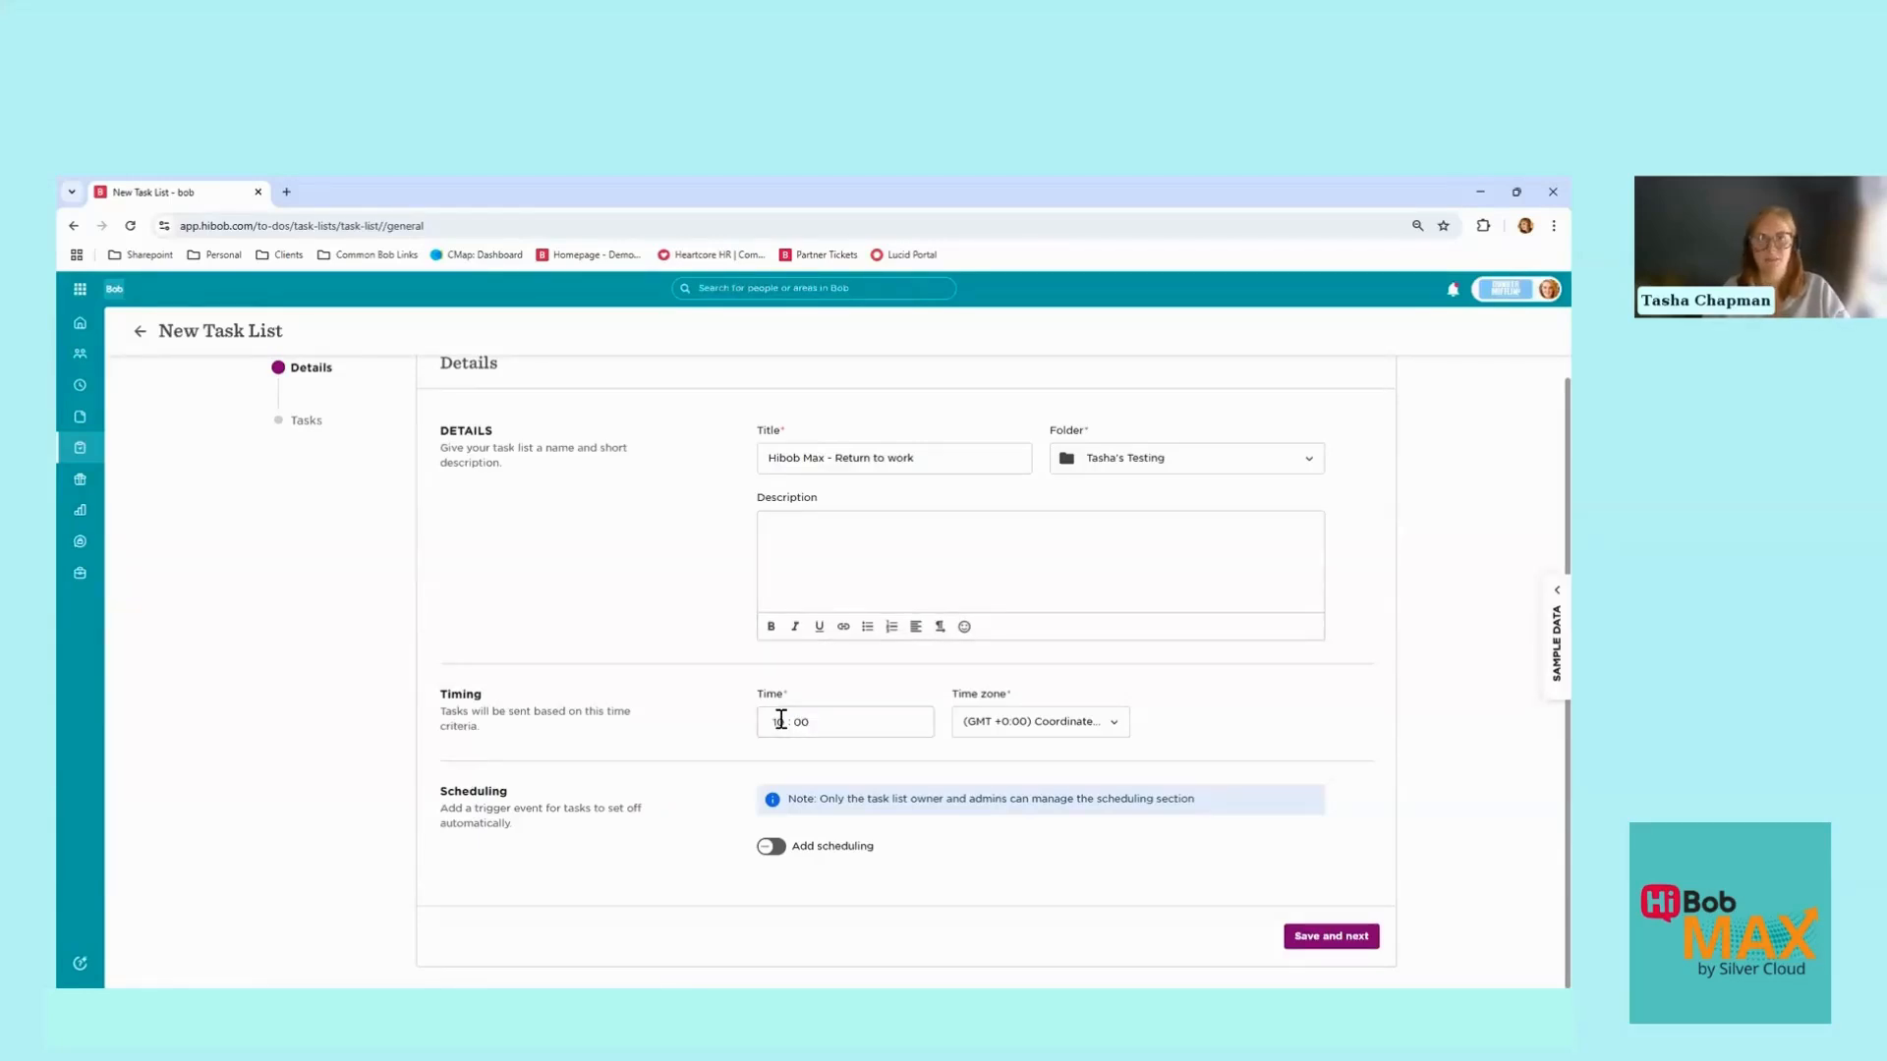
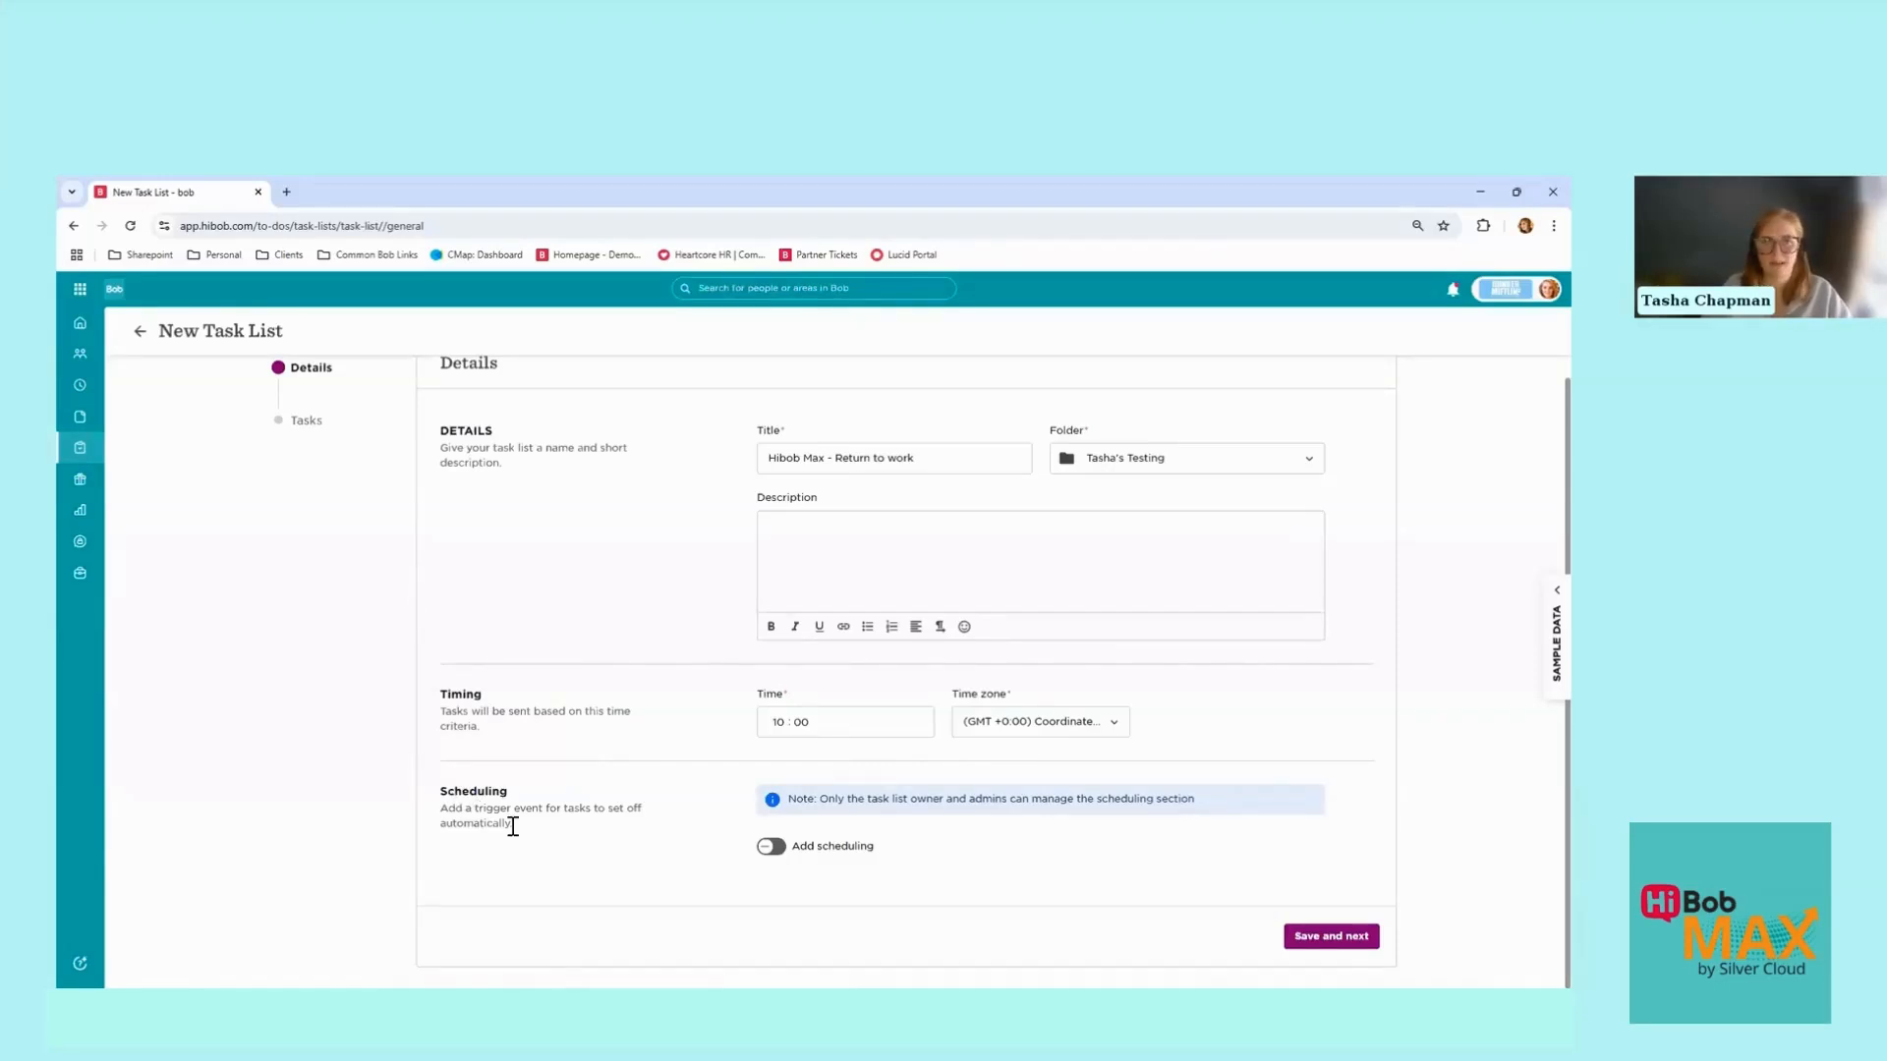
Step: Enable scheduling and anchor it to the Sick Leave time-off policy type
{"action": "left_click", "coordinate": [772, 847]}
{"action": "scroll", "coordinate": [783, 767], "scroll_direction": "down", "scroll_amount": 3}
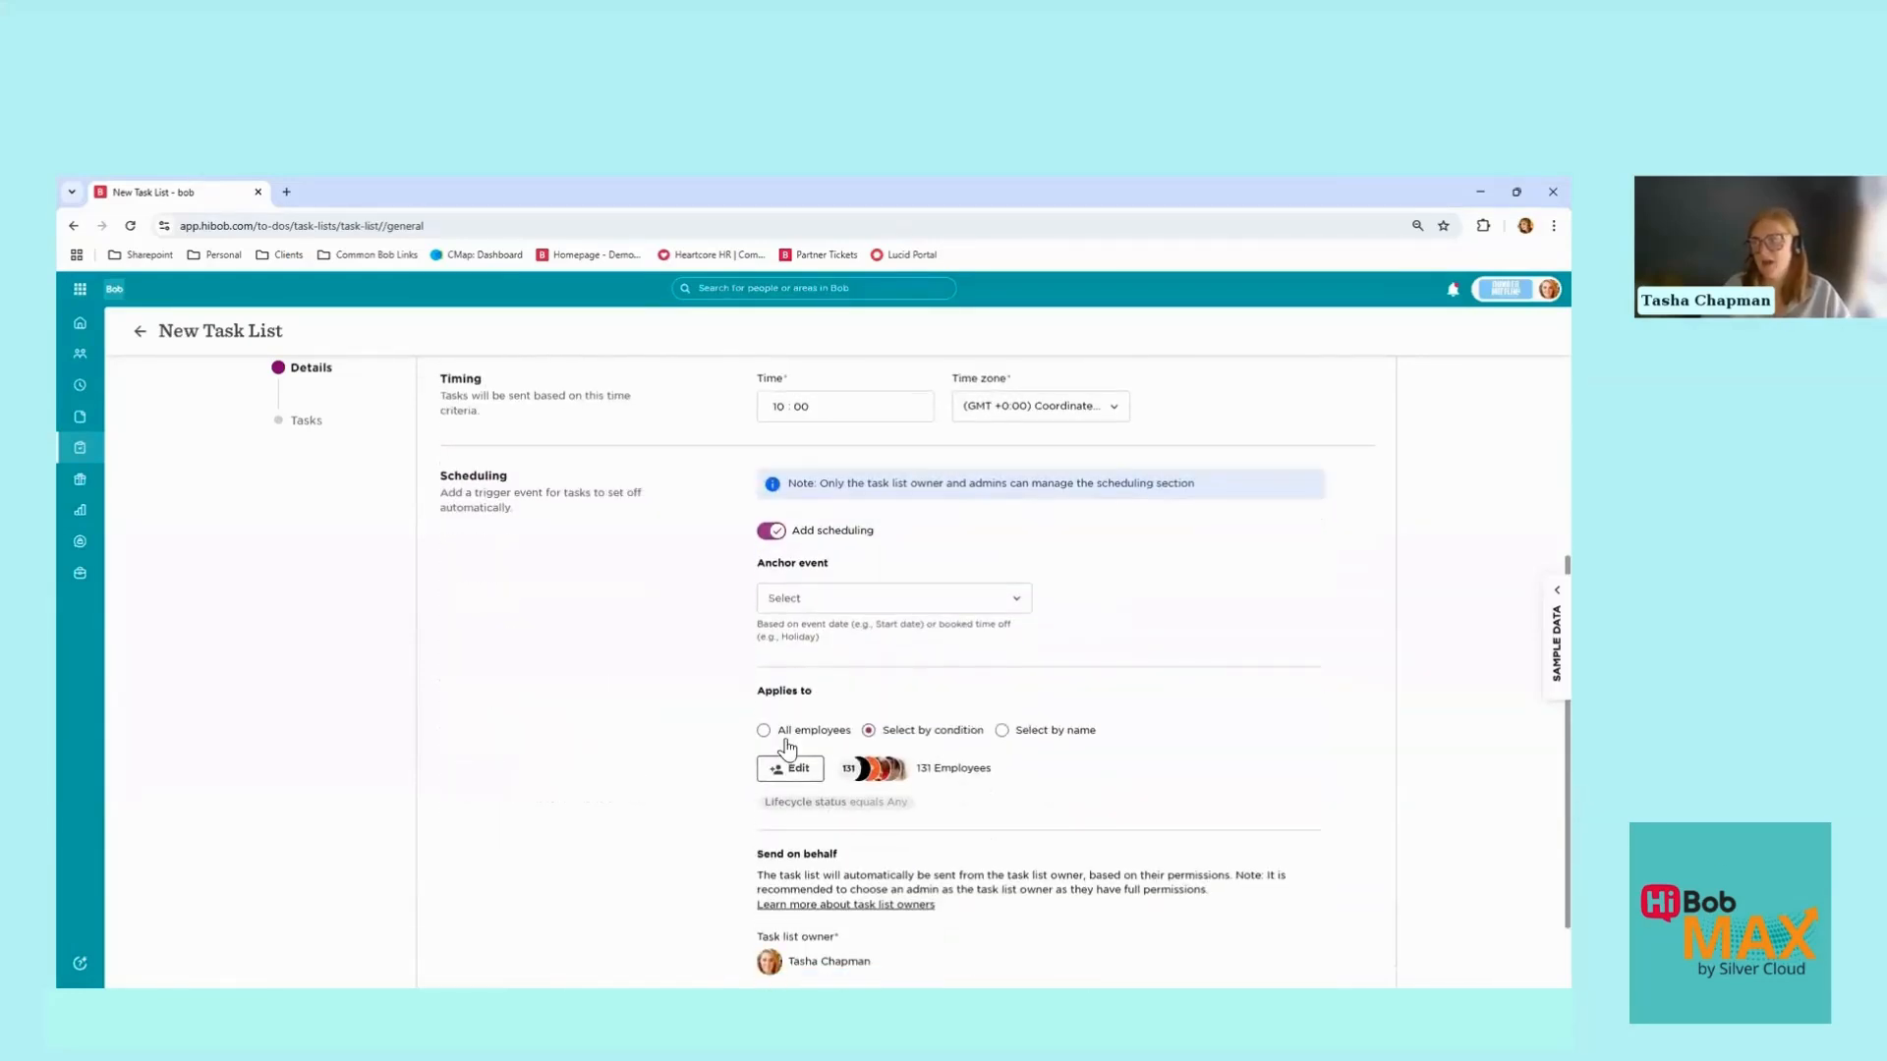
{"action": "left_click", "coordinate": [821, 607]}
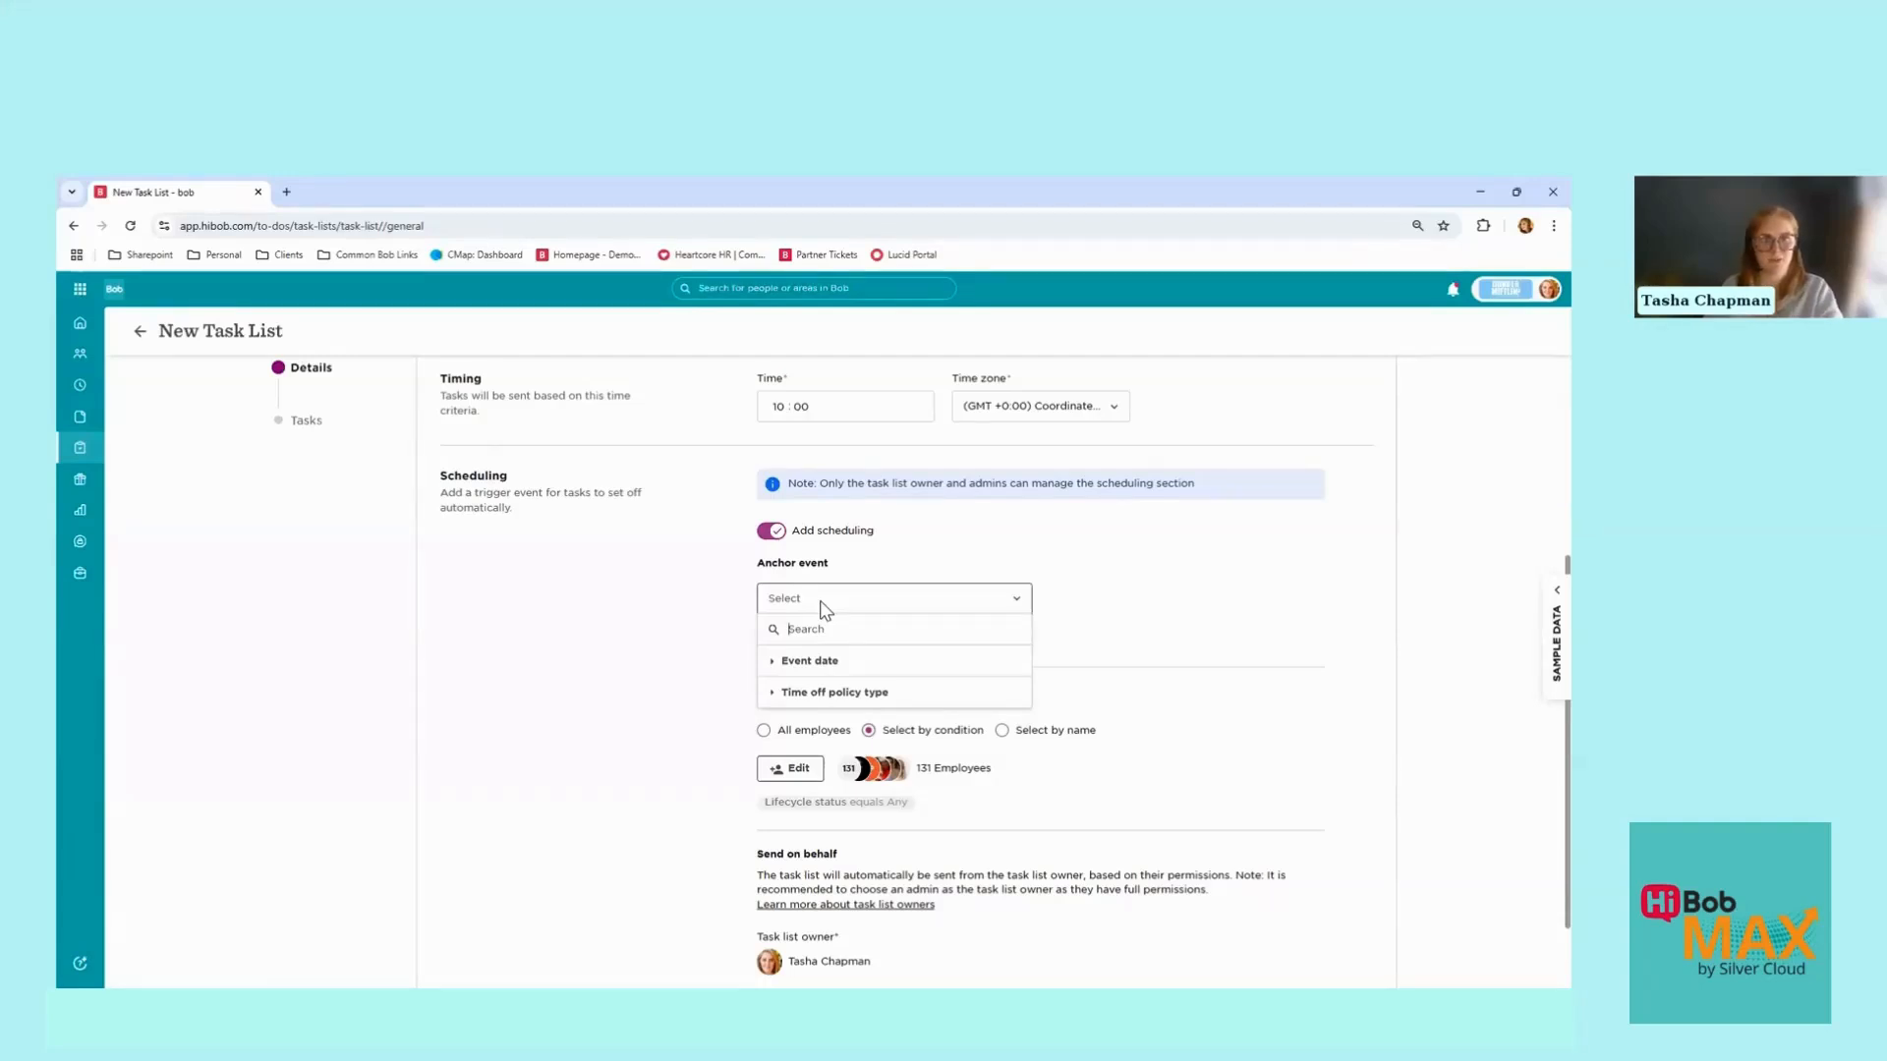
{"action": "left_click", "coordinate": [770, 668]}
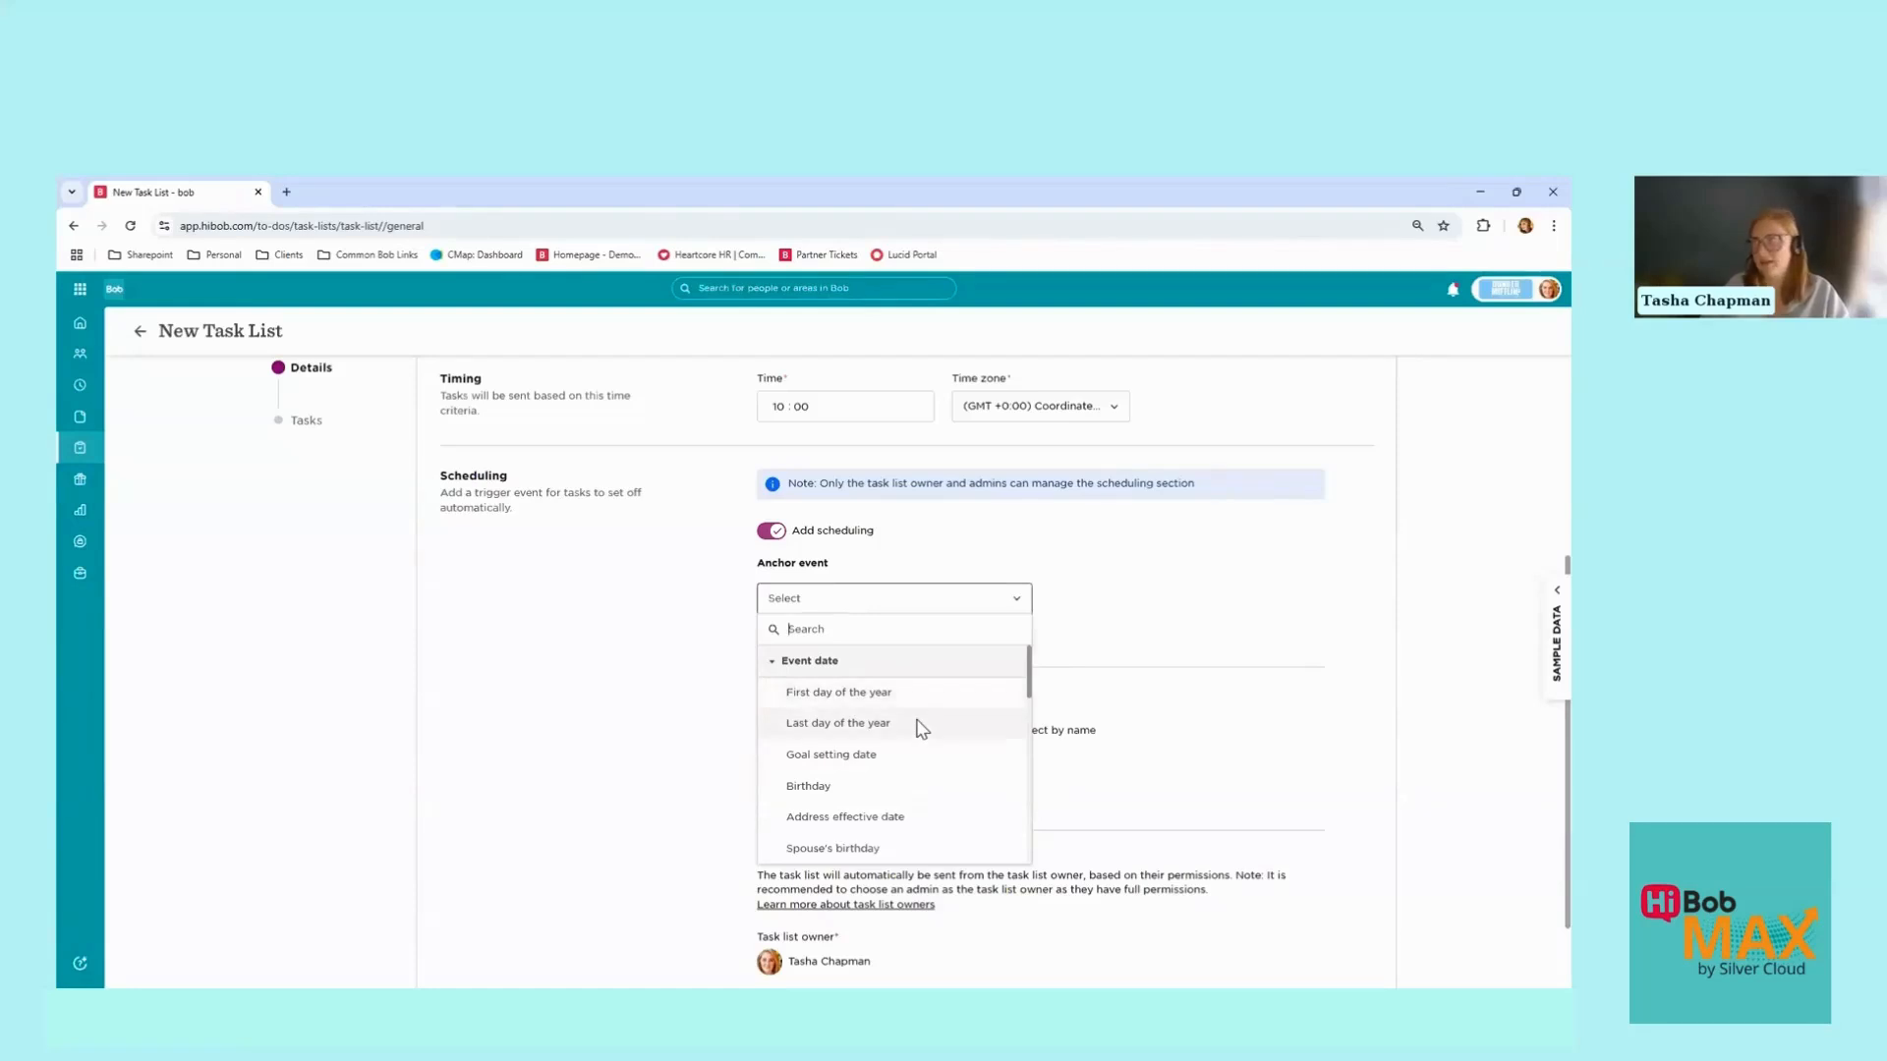
{"action": "scroll", "coordinate": [858, 724], "scroll_direction": "down", "scroll_amount": 1}
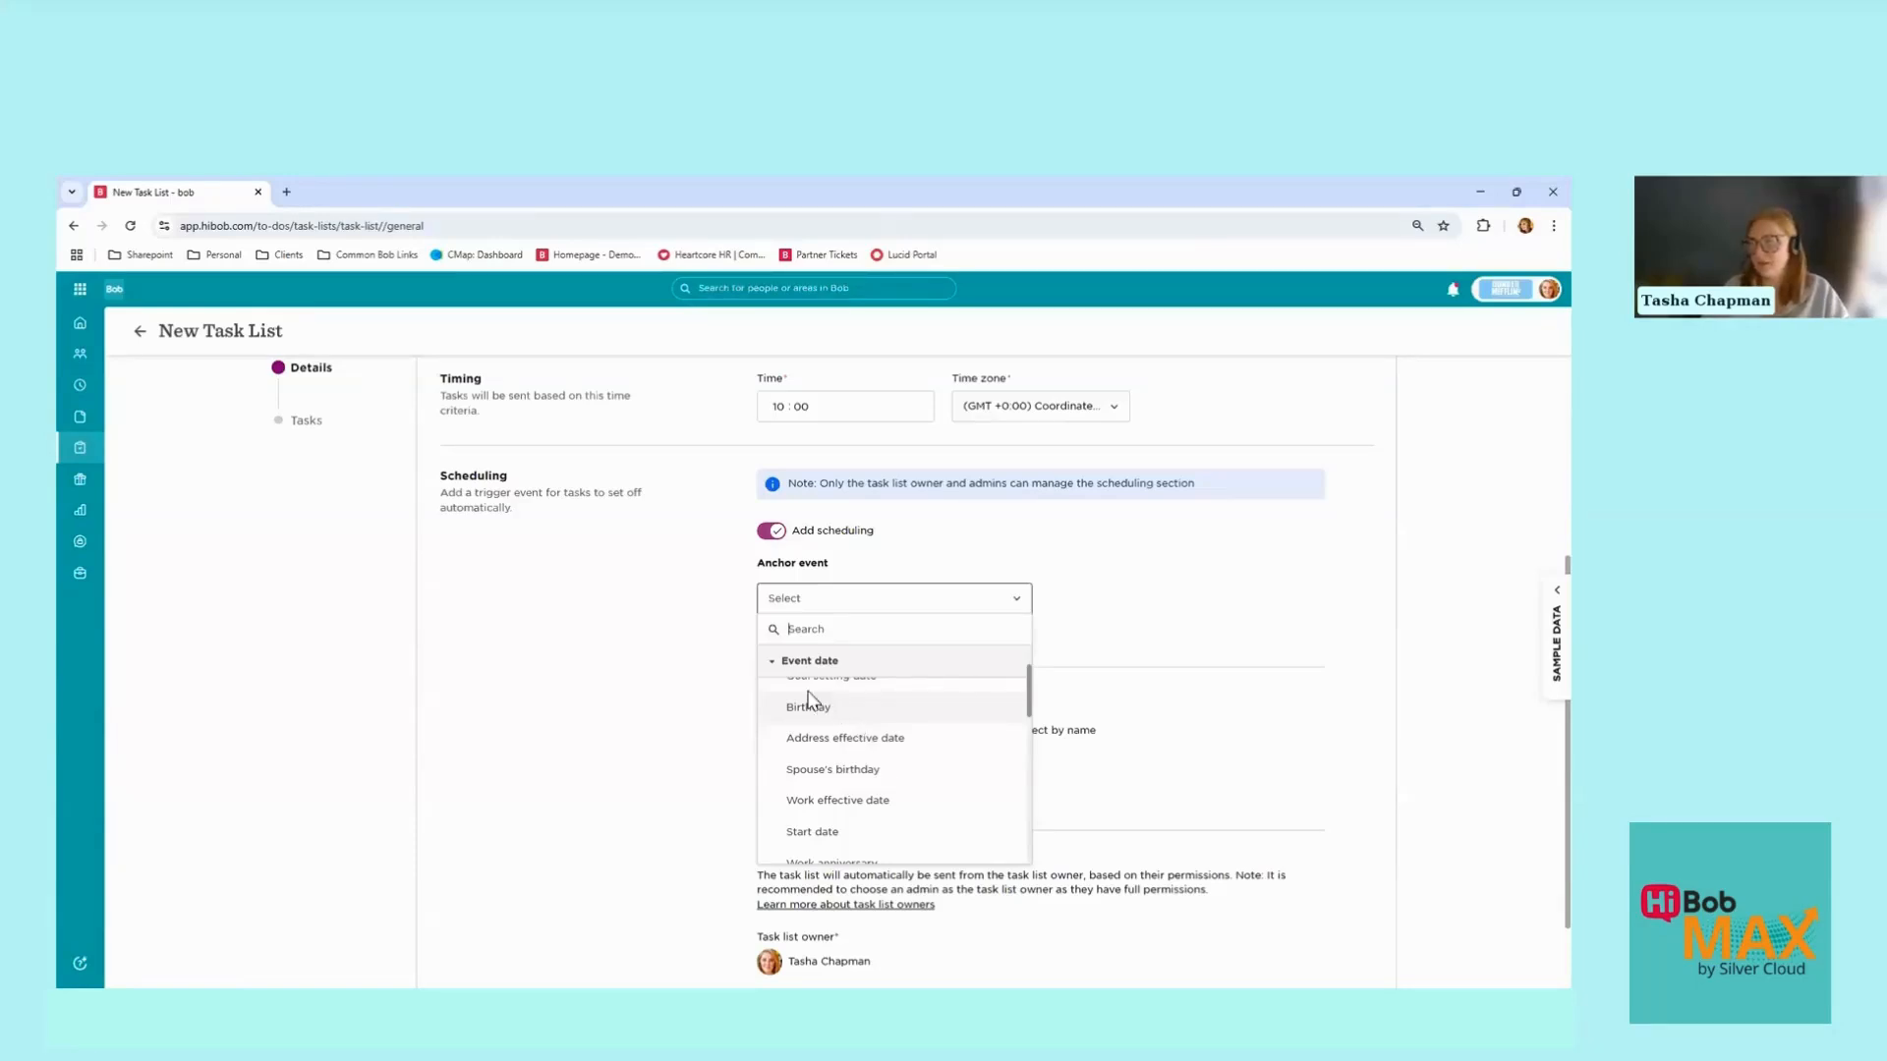
{"action": "left_click", "coordinate": [777, 660]}
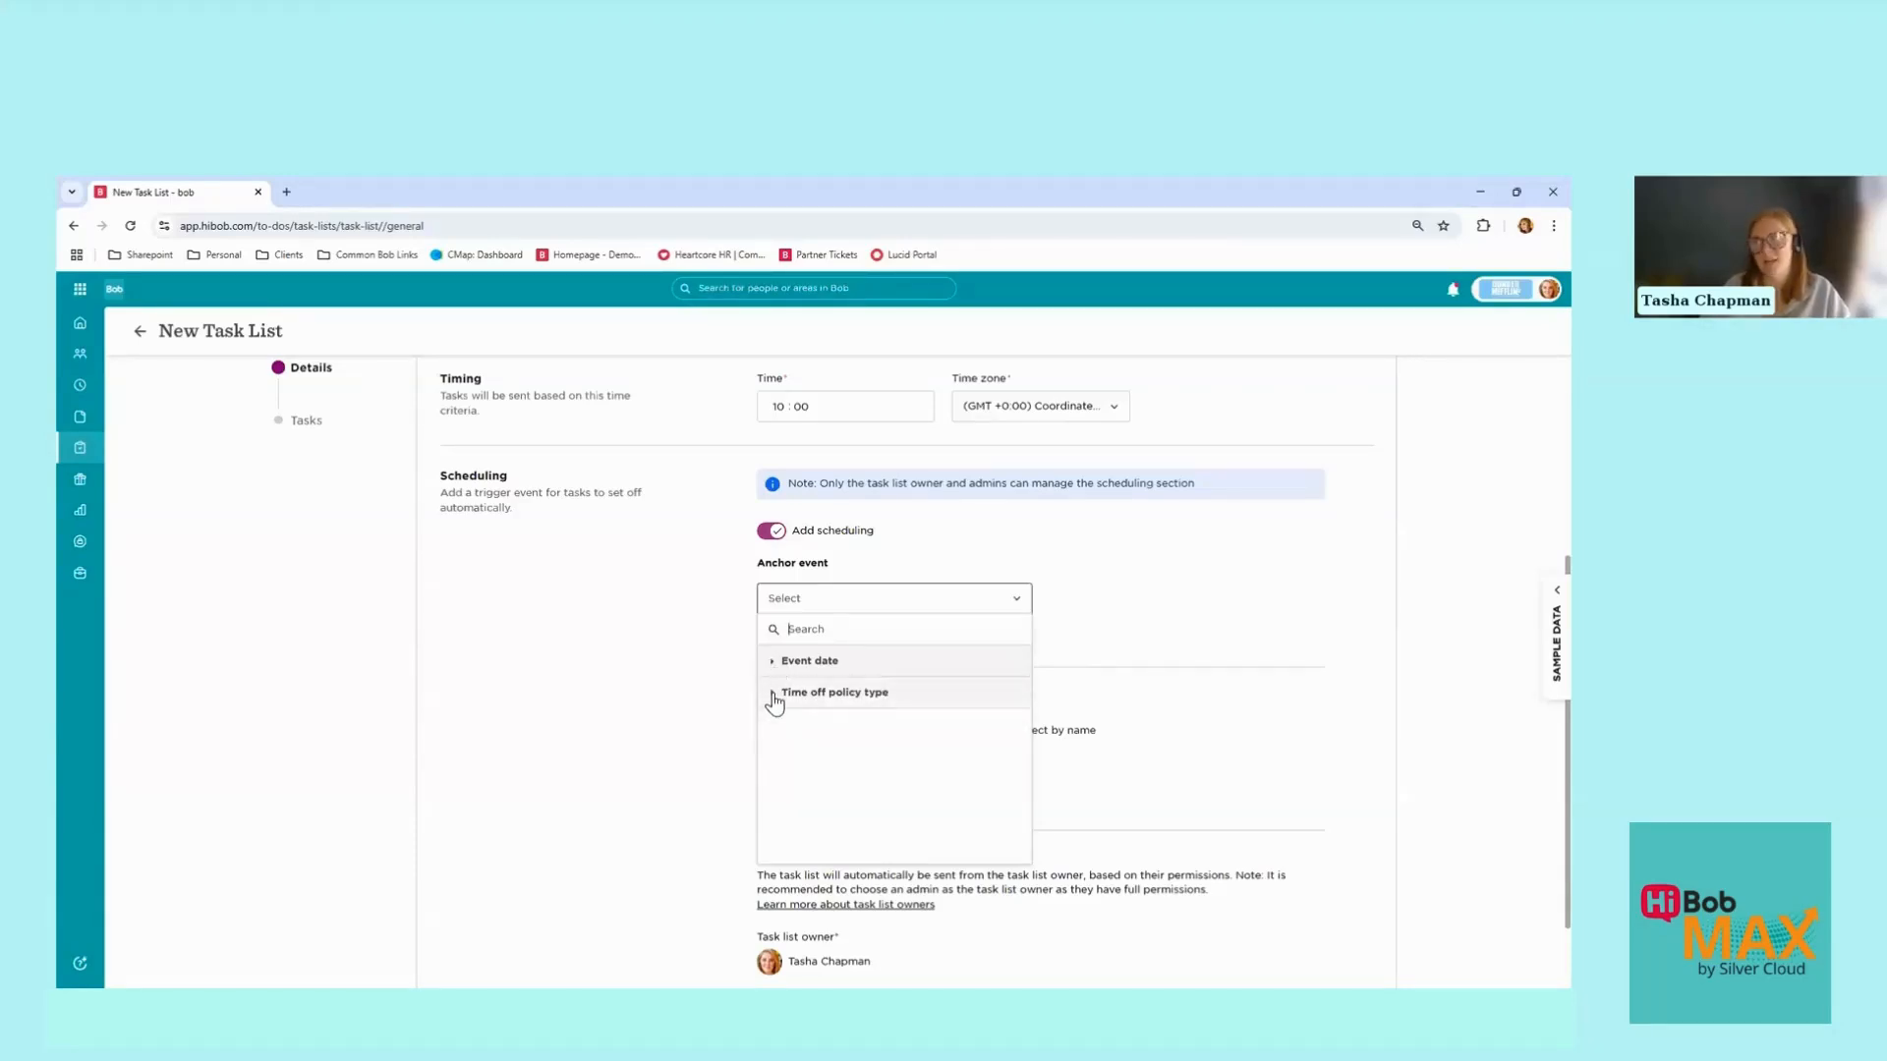
{"action": "left_click", "coordinate": [775, 694]}
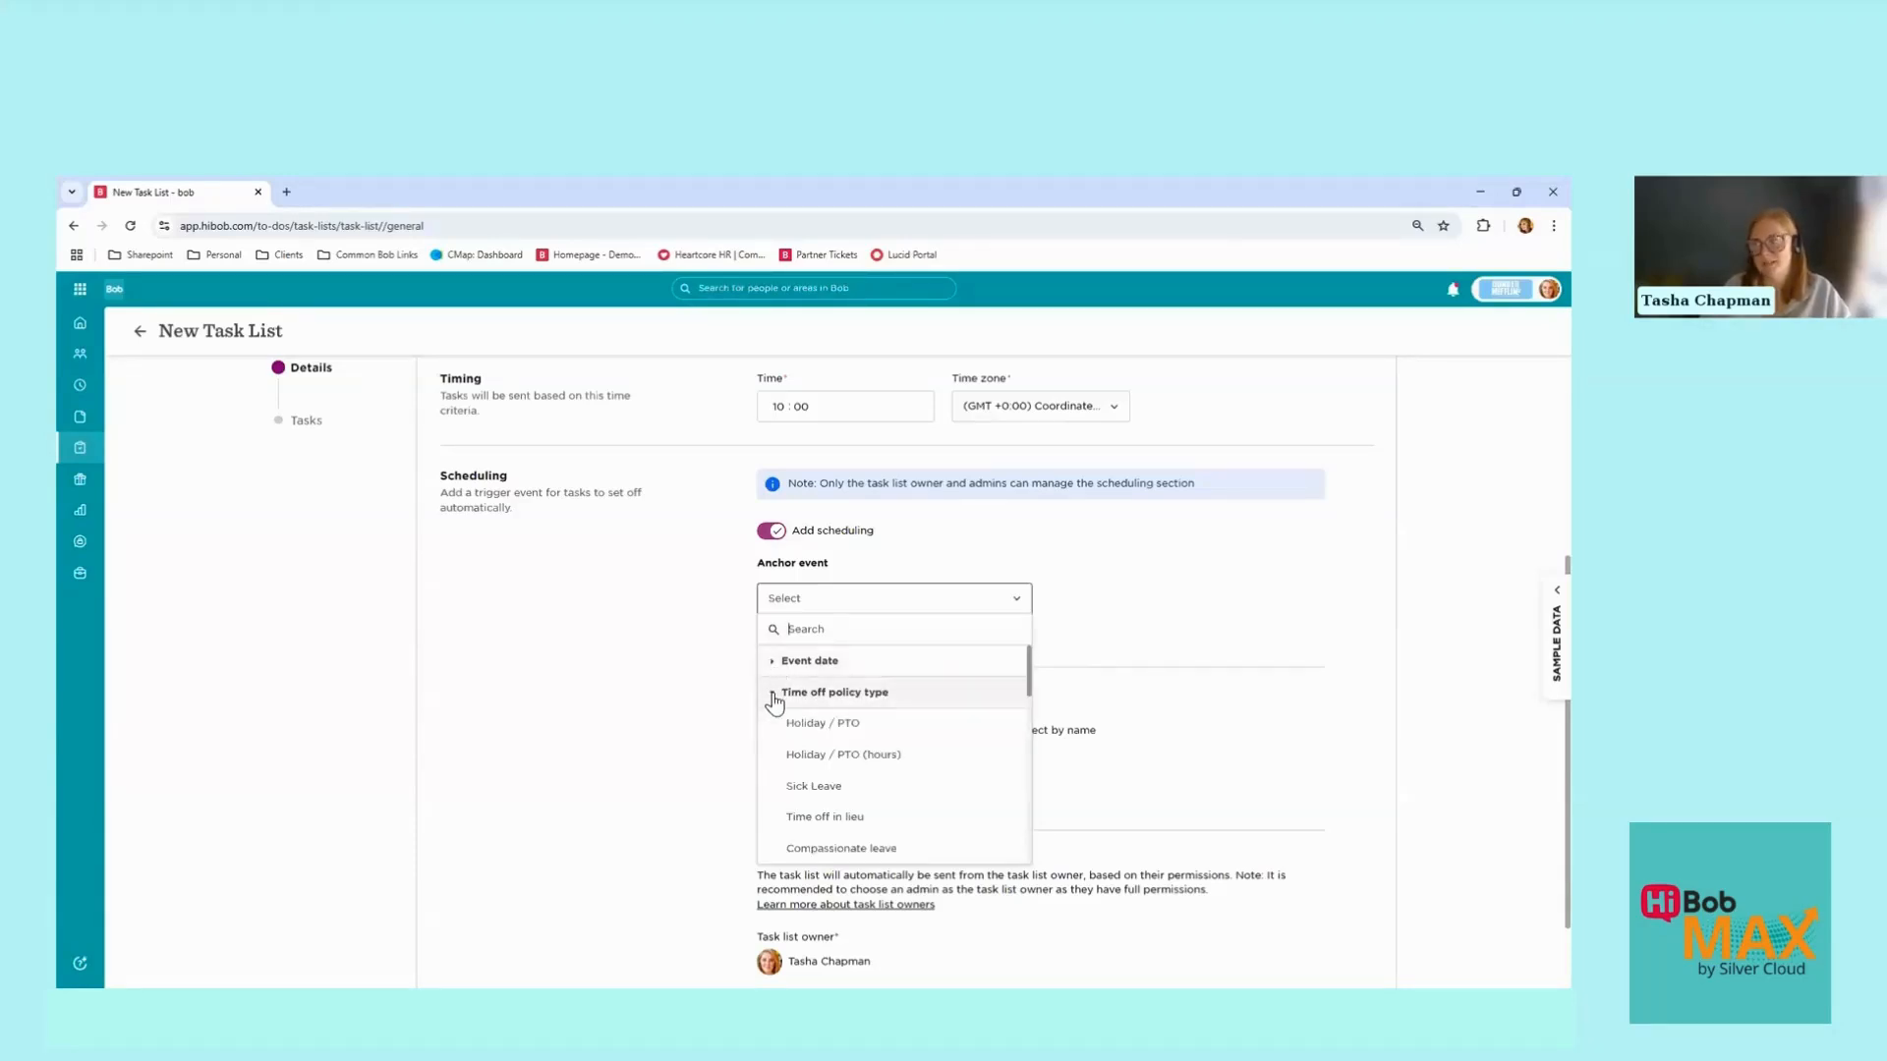
{"action": "left_click", "coordinate": [870, 795]}
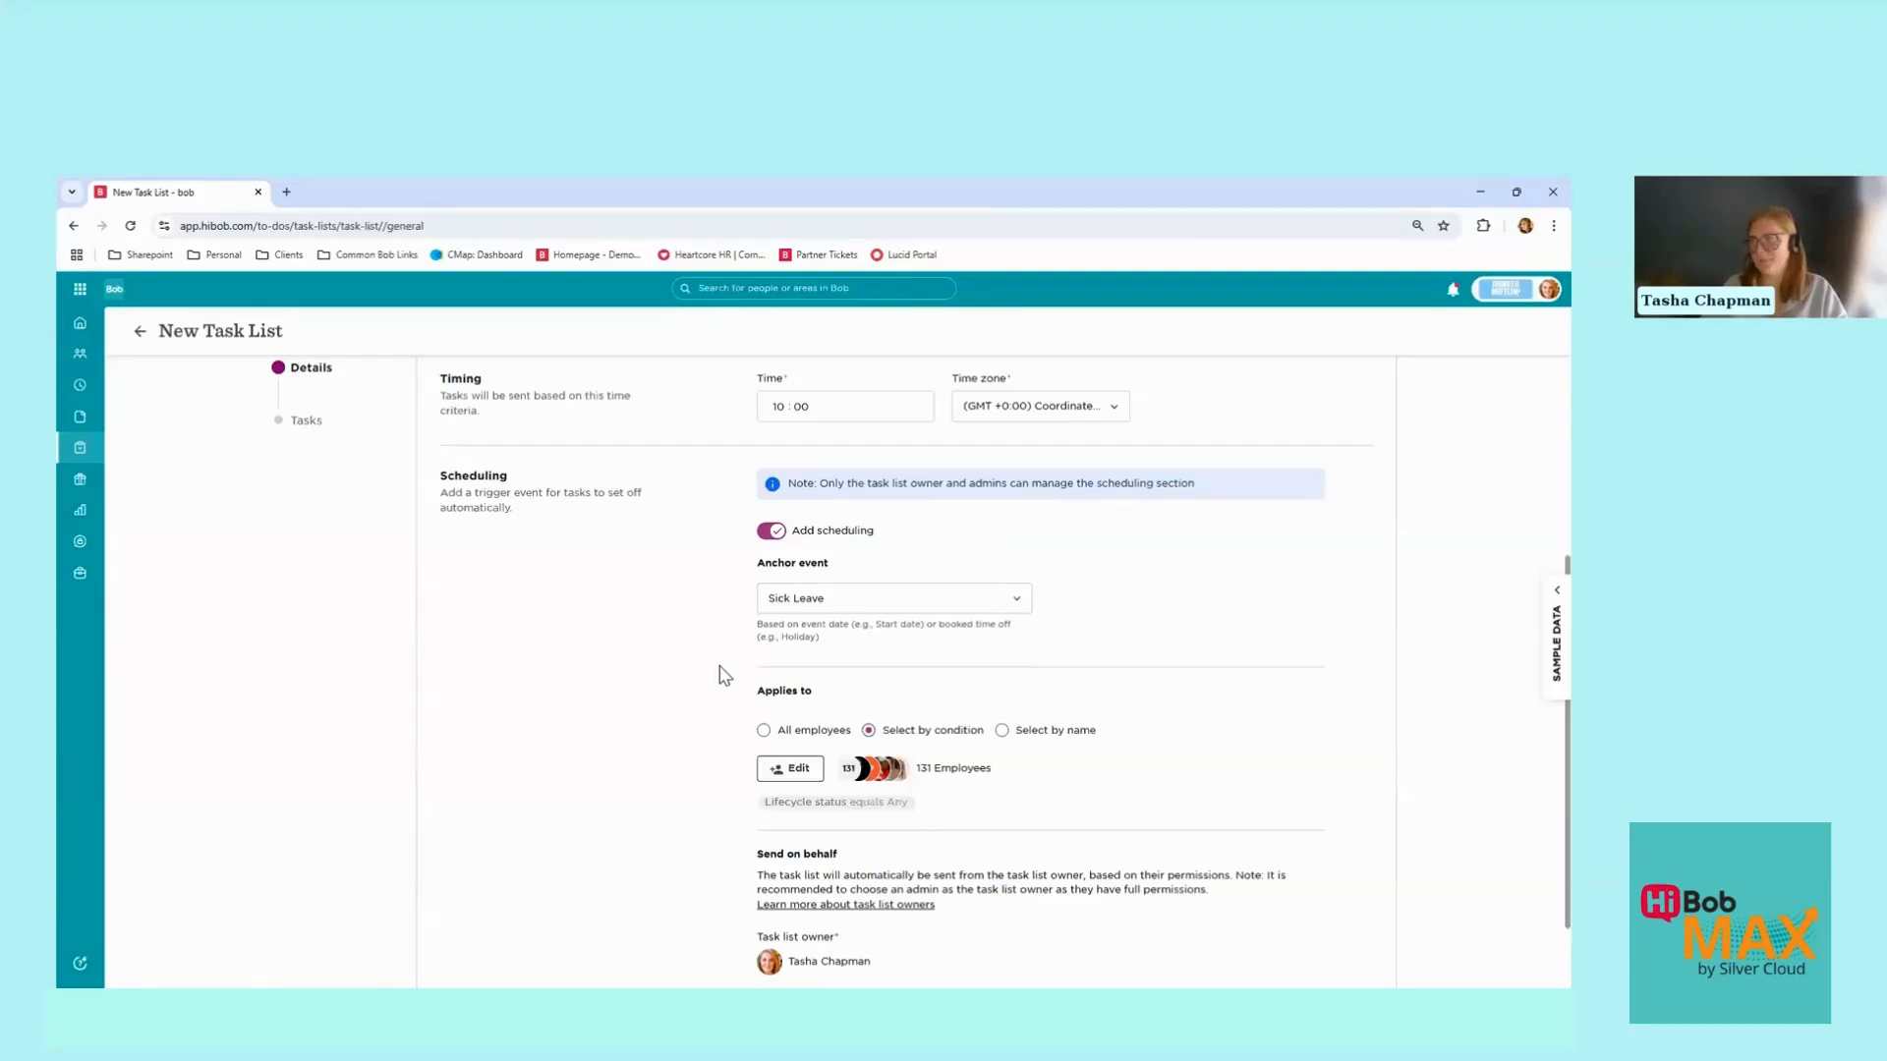
{"action": "scroll", "coordinate": [722, 676], "scroll_direction": "down", "scroll_amount": 1}
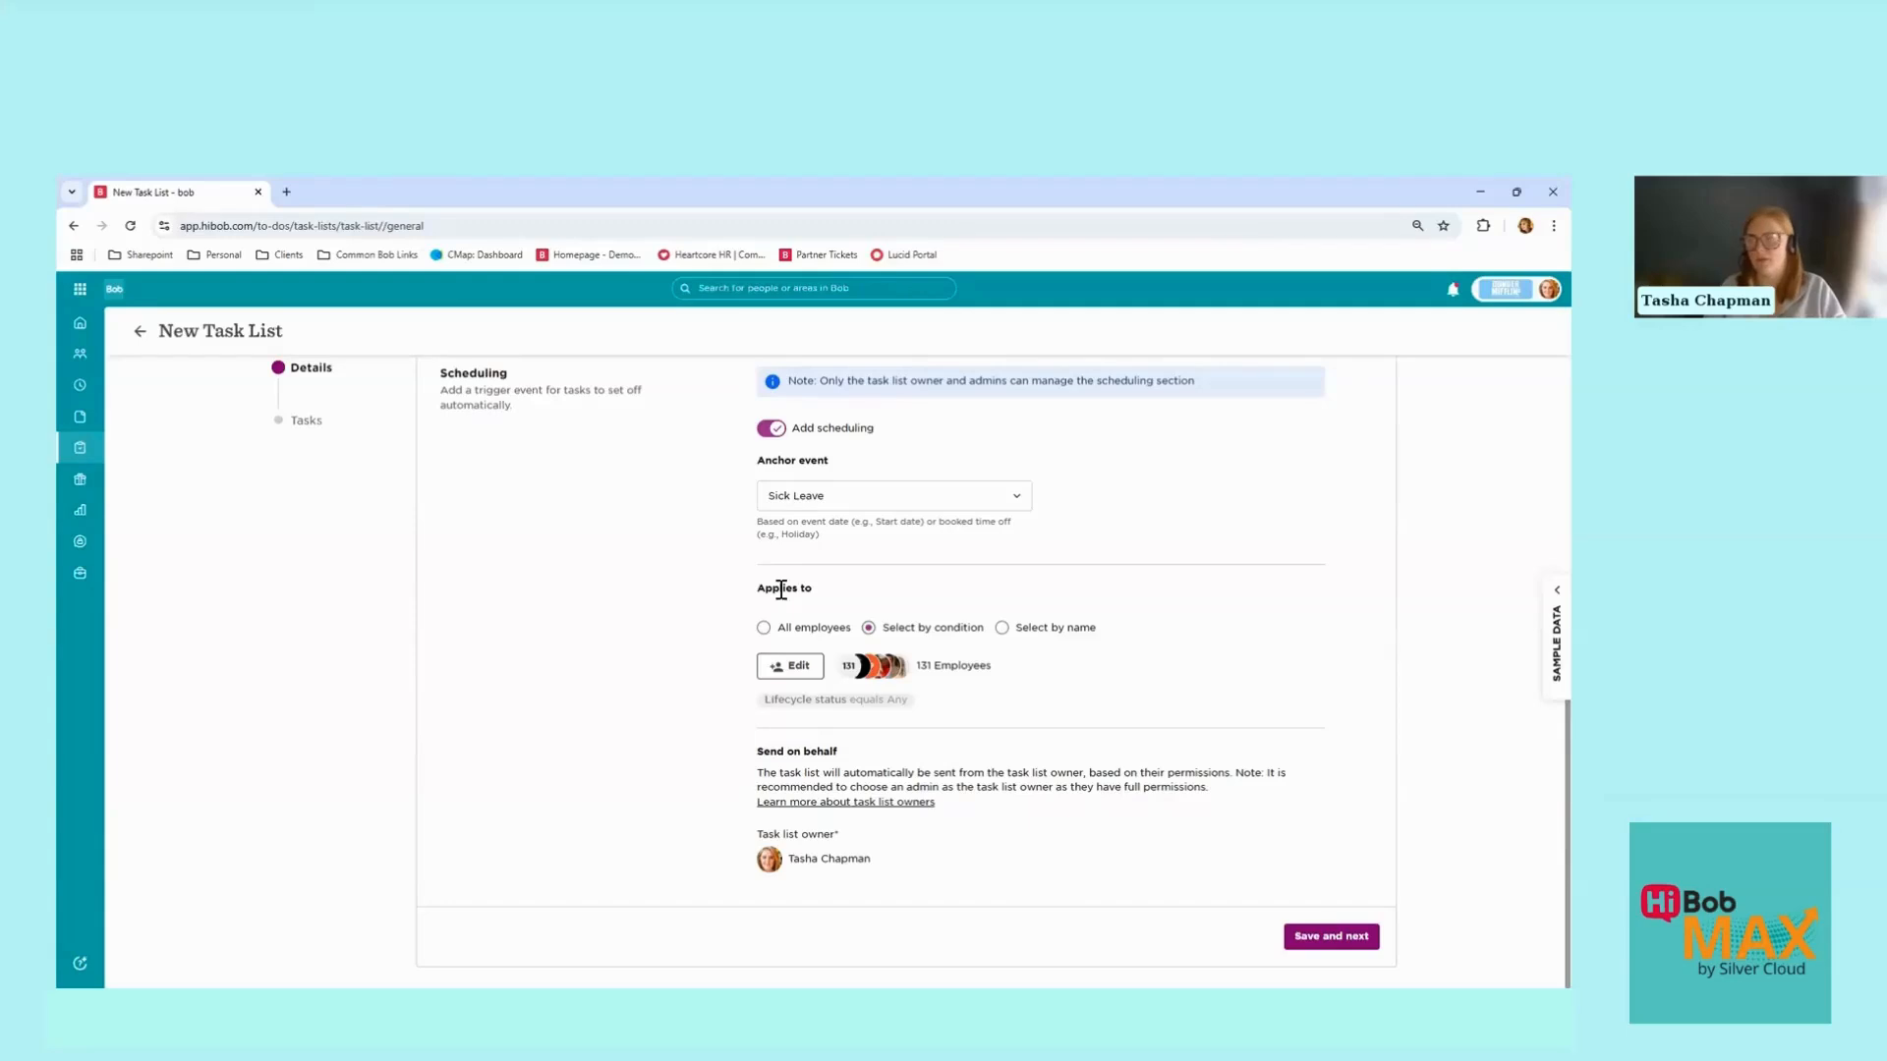
Step: Target employees where Lifecycle status equals Employed (101), then save and continue
{"action": "left_click", "coordinate": [763, 627]}
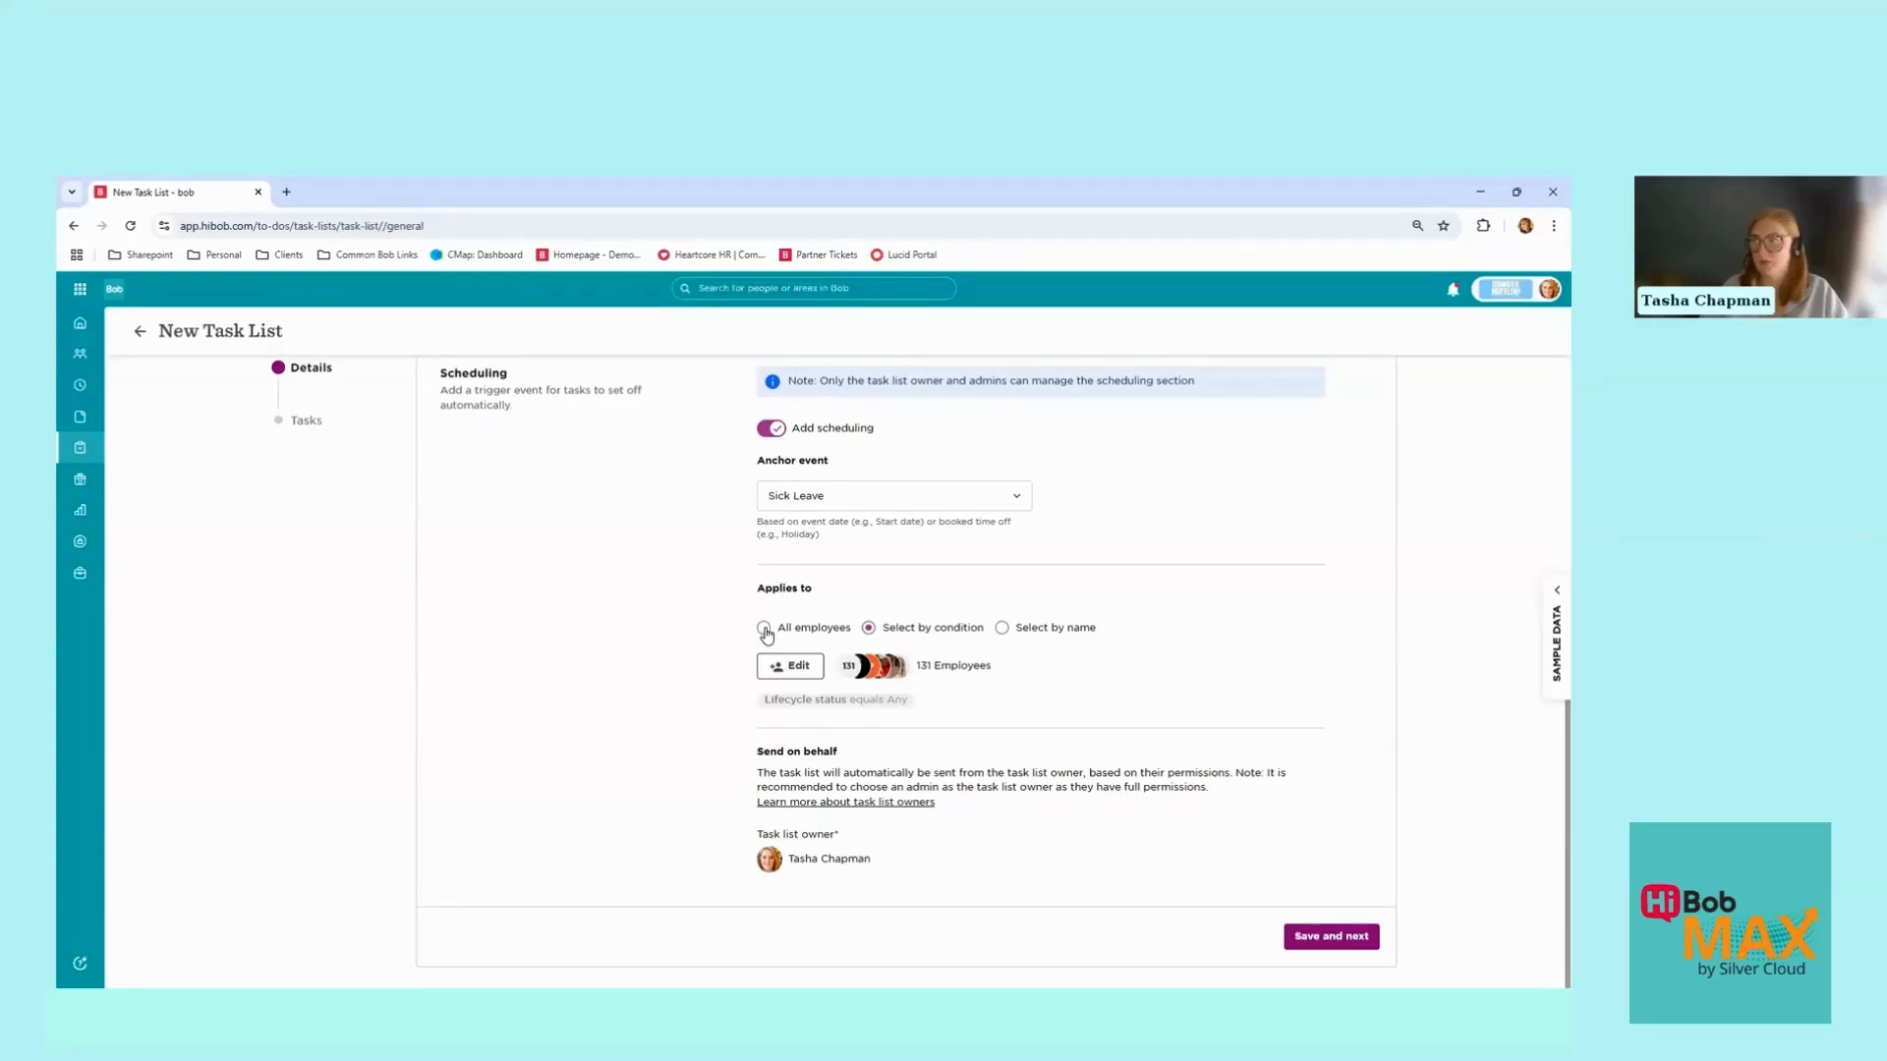
{"action": "left_click", "coordinate": [867, 627]}
{"action": "left_click", "coordinate": [778, 676]}
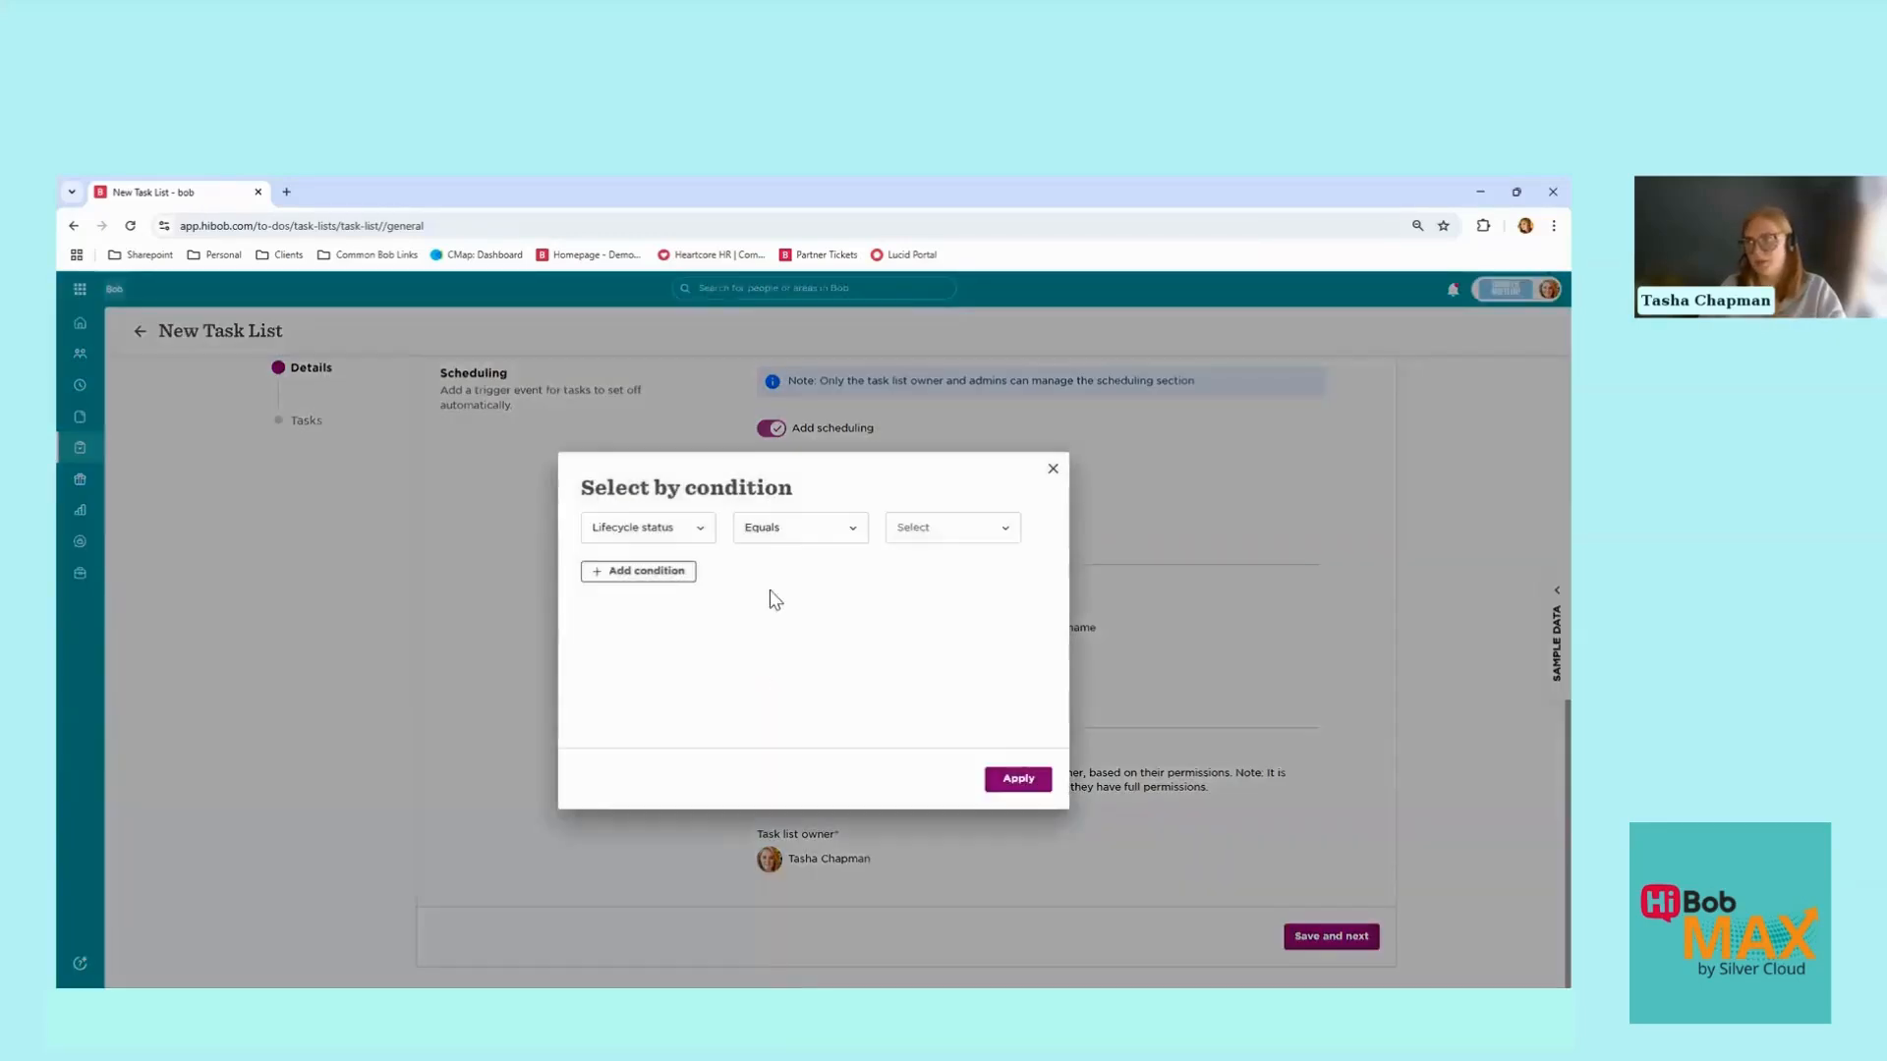
{"action": "left_click", "coordinate": [954, 529]}
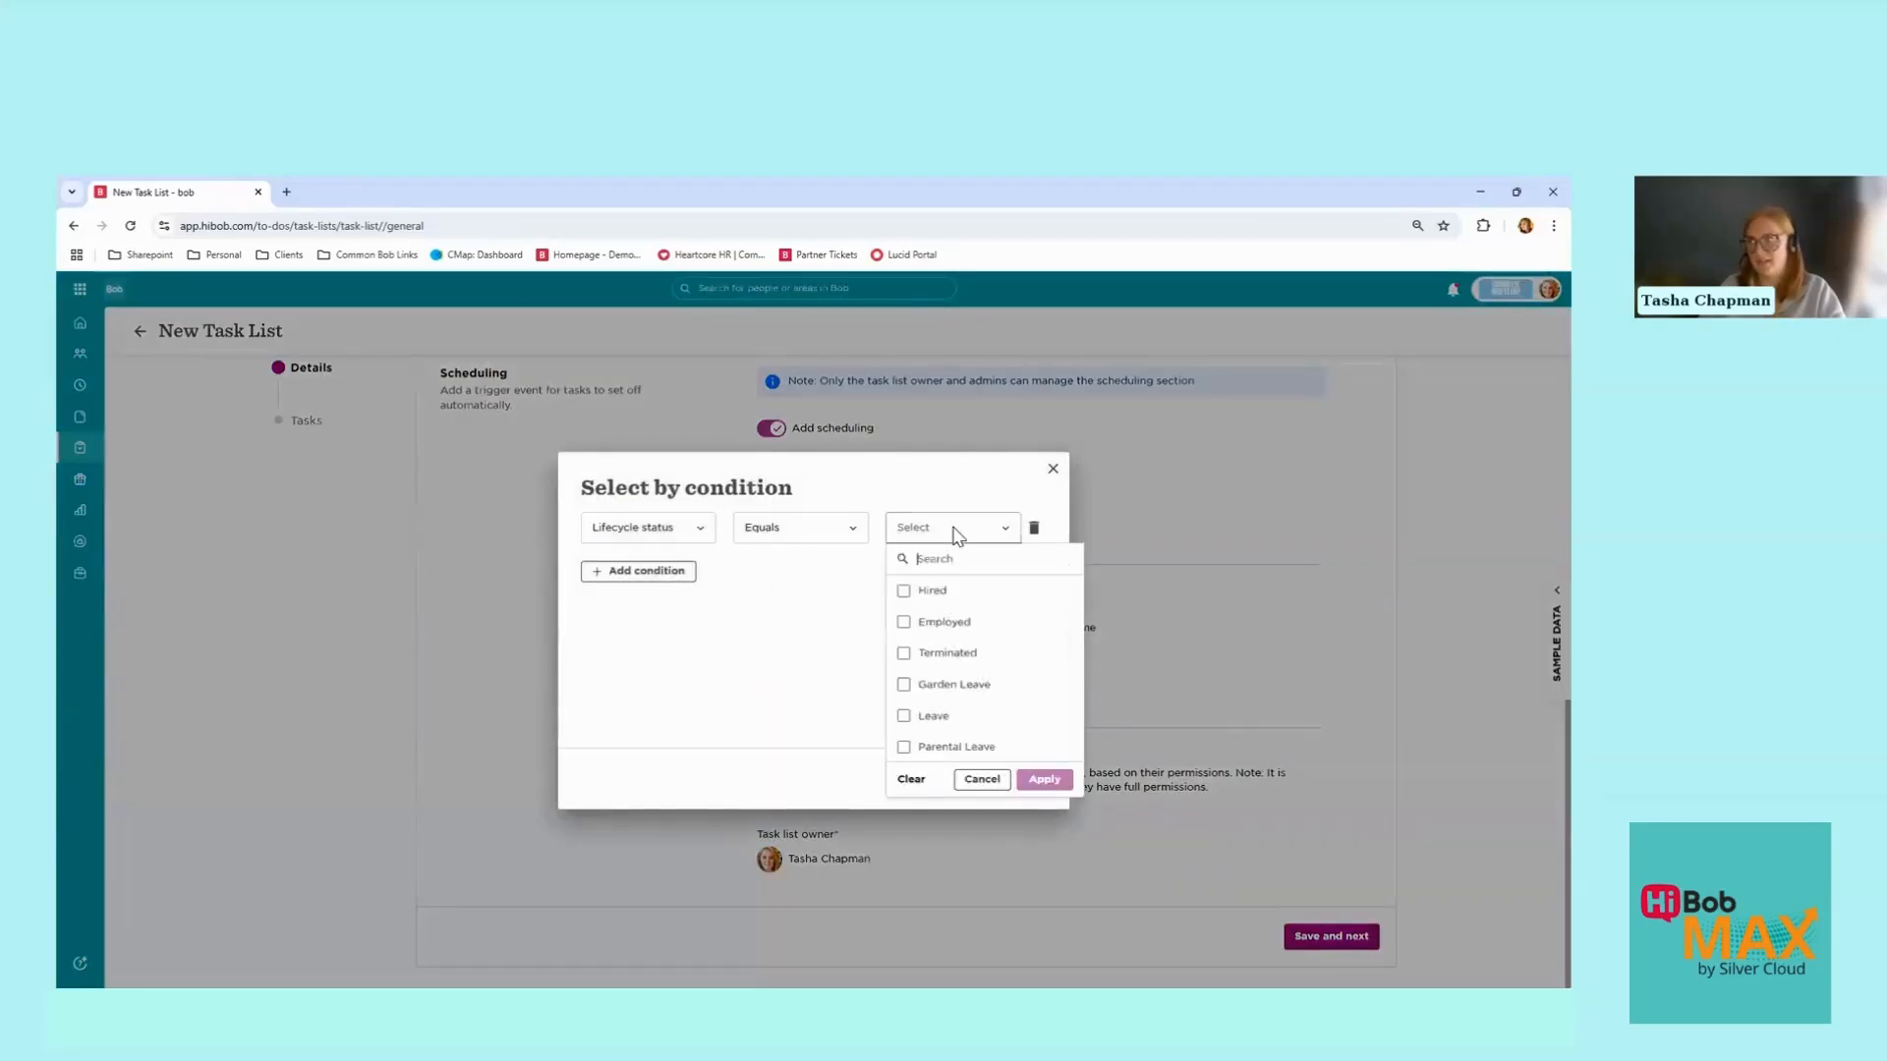
{"action": "left_click", "coordinate": [903, 622]}
{"action": "left_click", "coordinate": [1042, 781]}
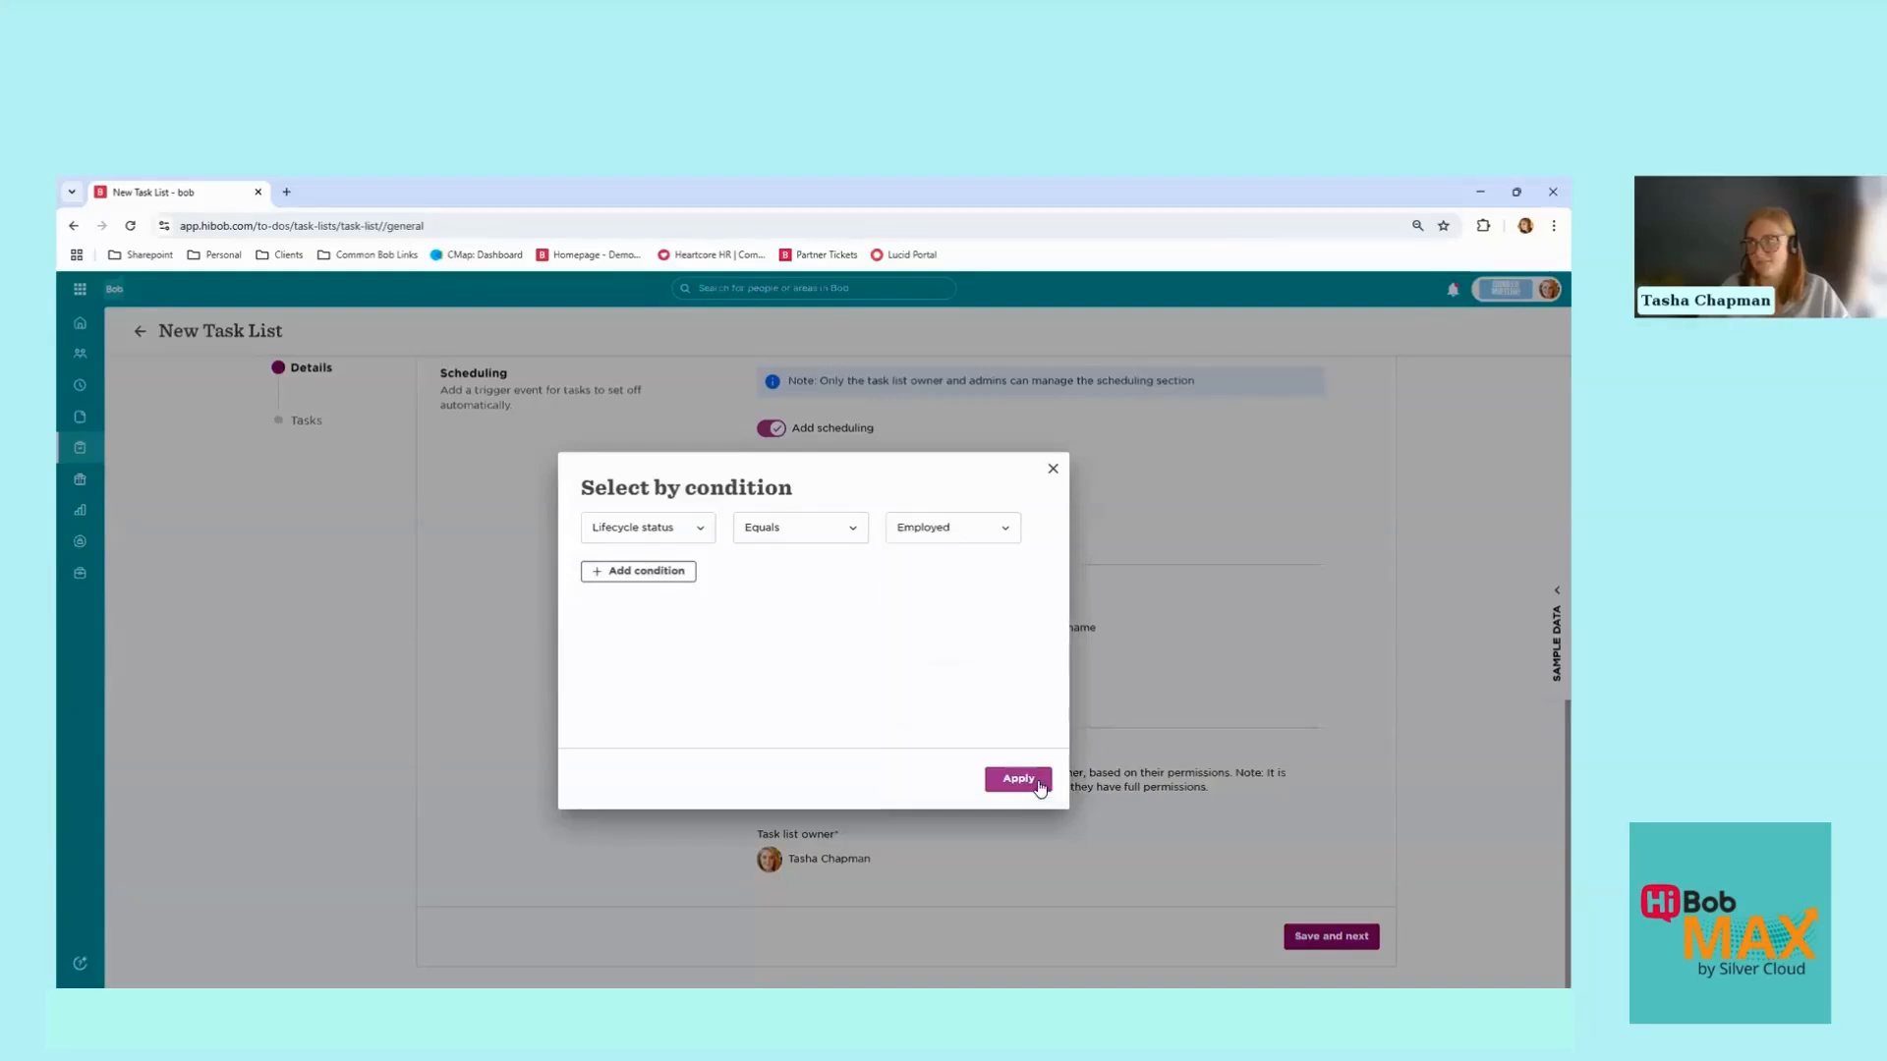
{"action": "left_click", "coordinate": [1022, 775]}
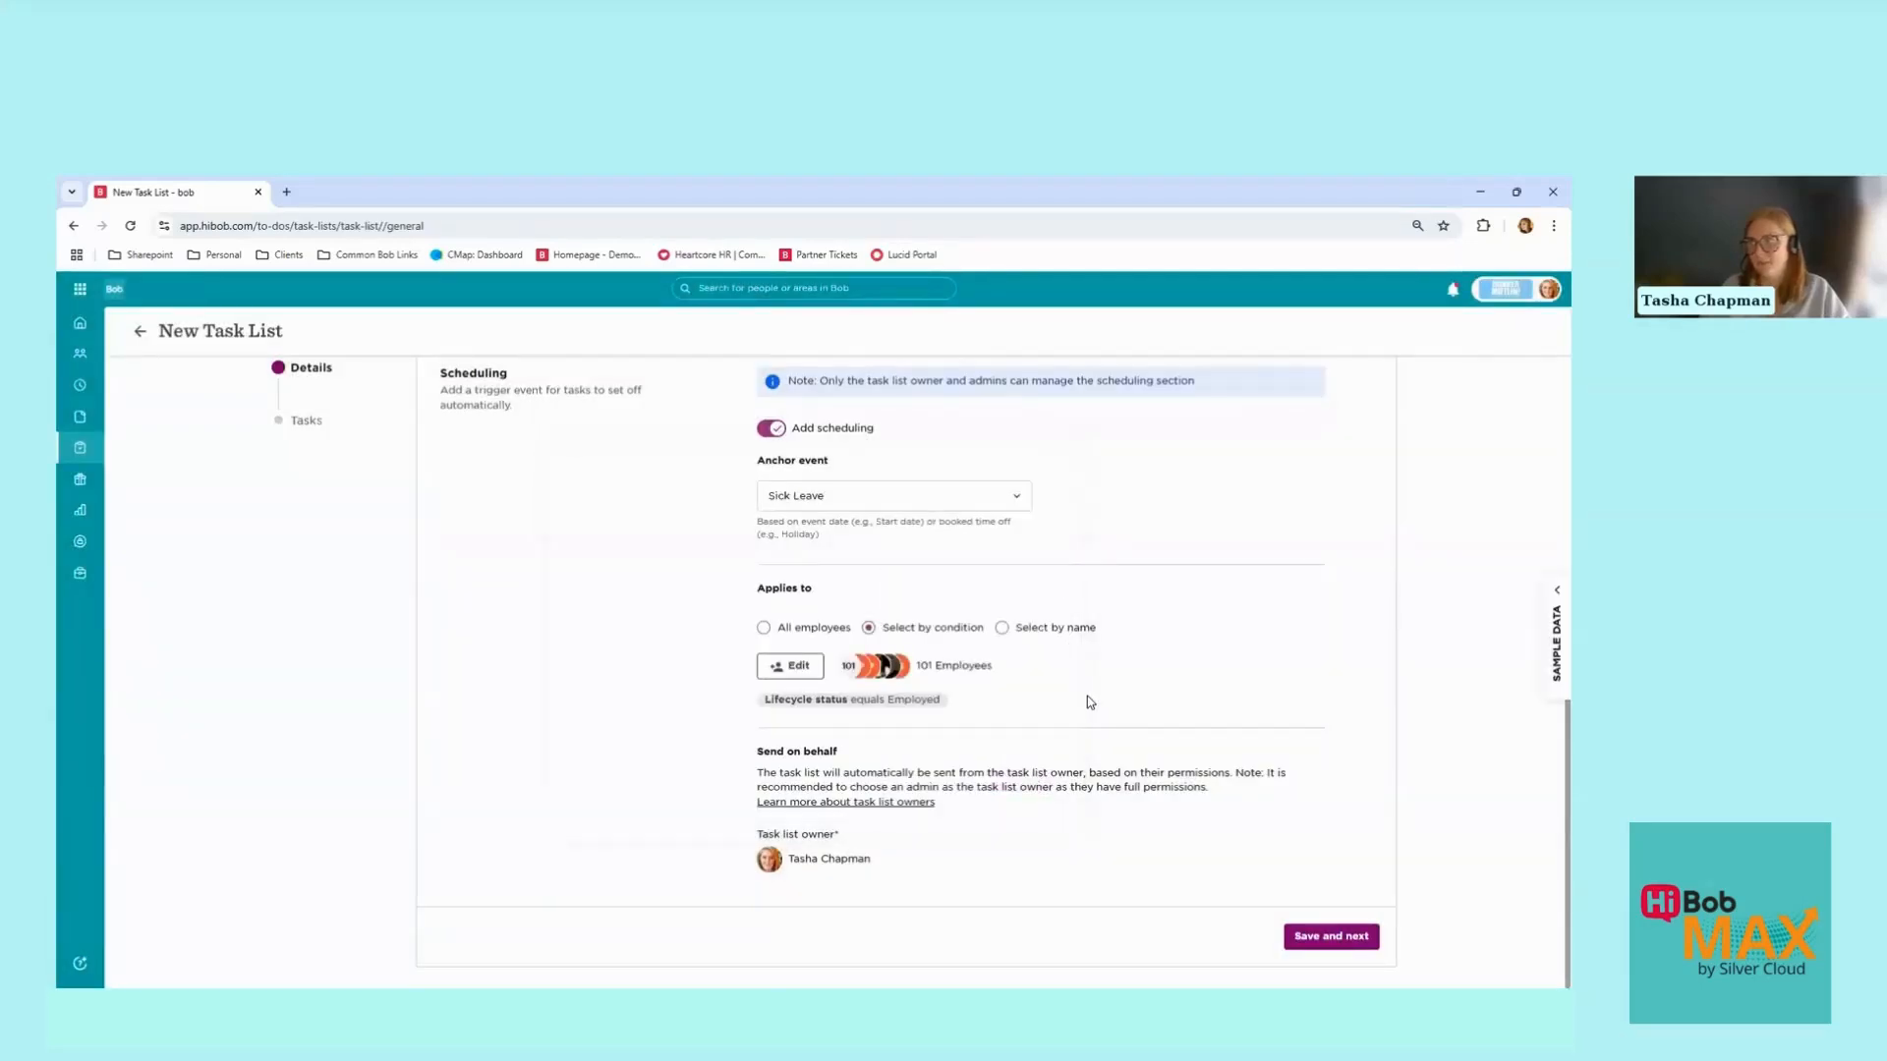
{"action": "left_click", "coordinate": [1332, 938]}
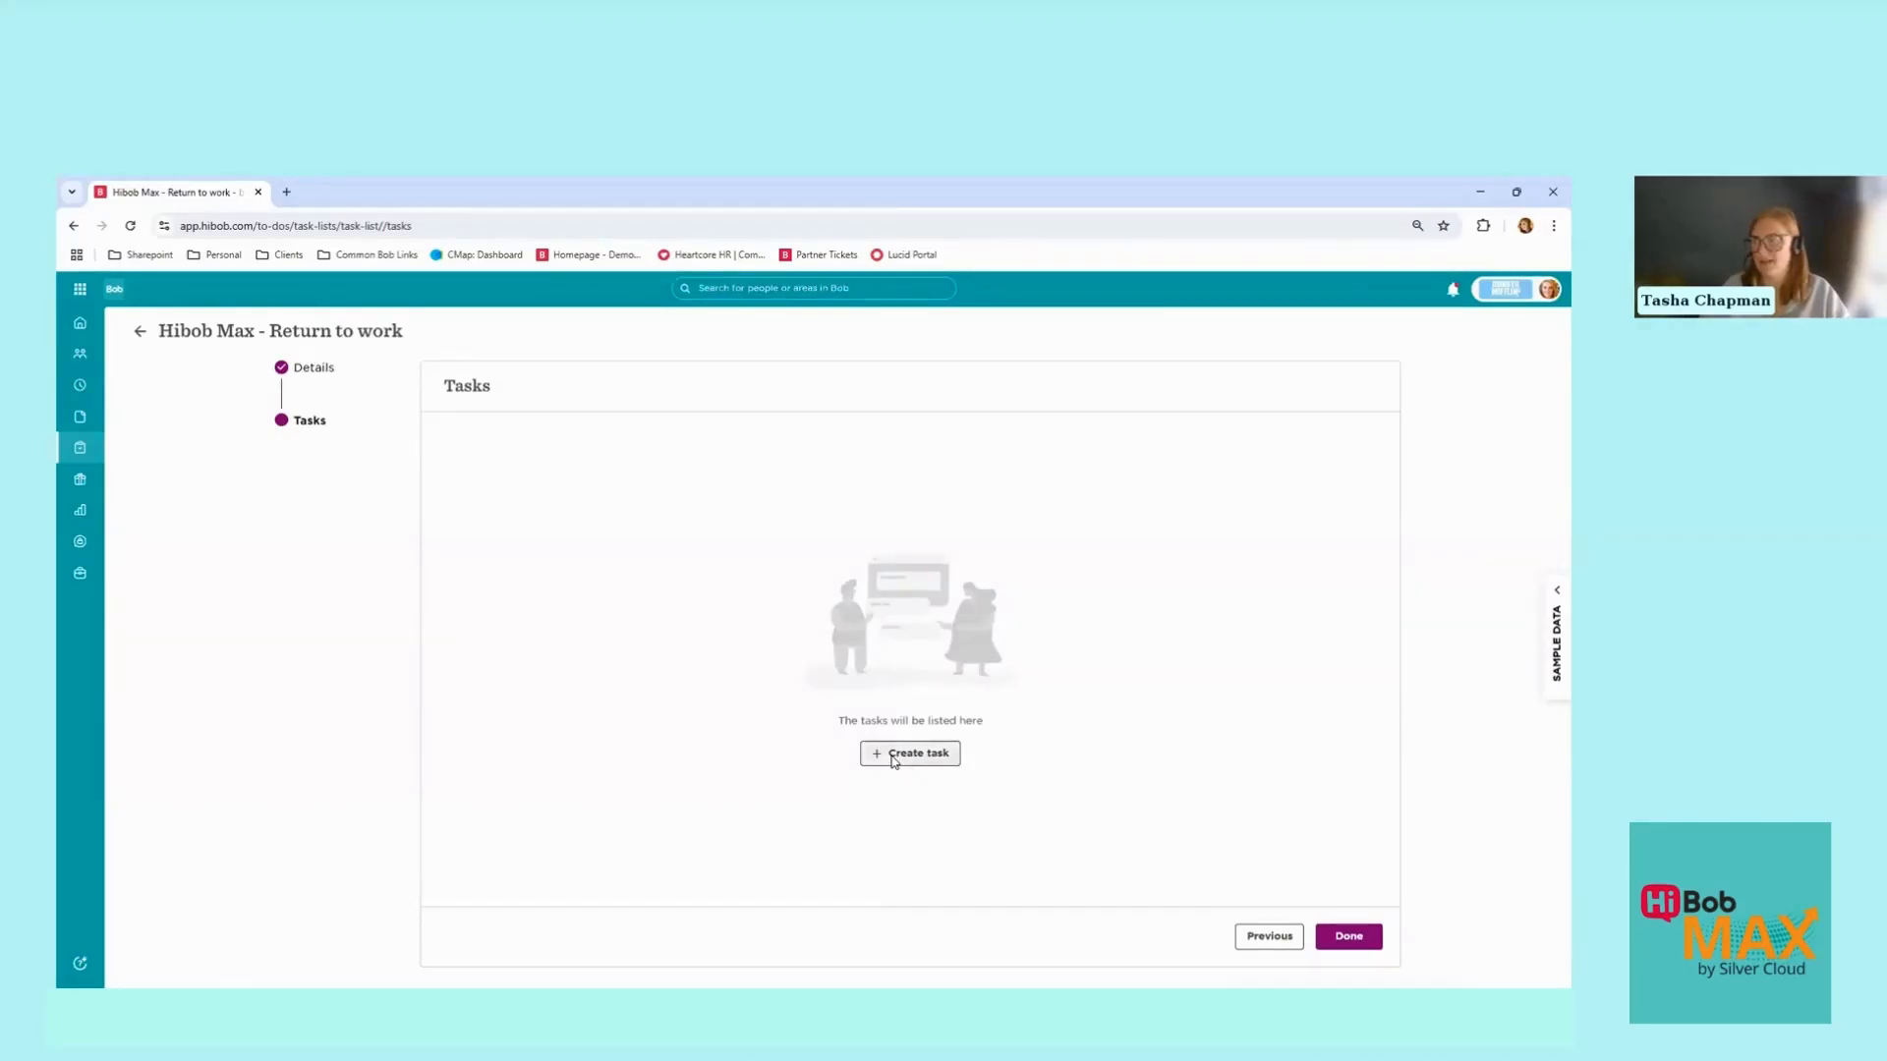
Step: Create an eSign Request task named 'Return to Work' using the Return to Work Document template
{"action": "left_click", "coordinate": [892, 762]}
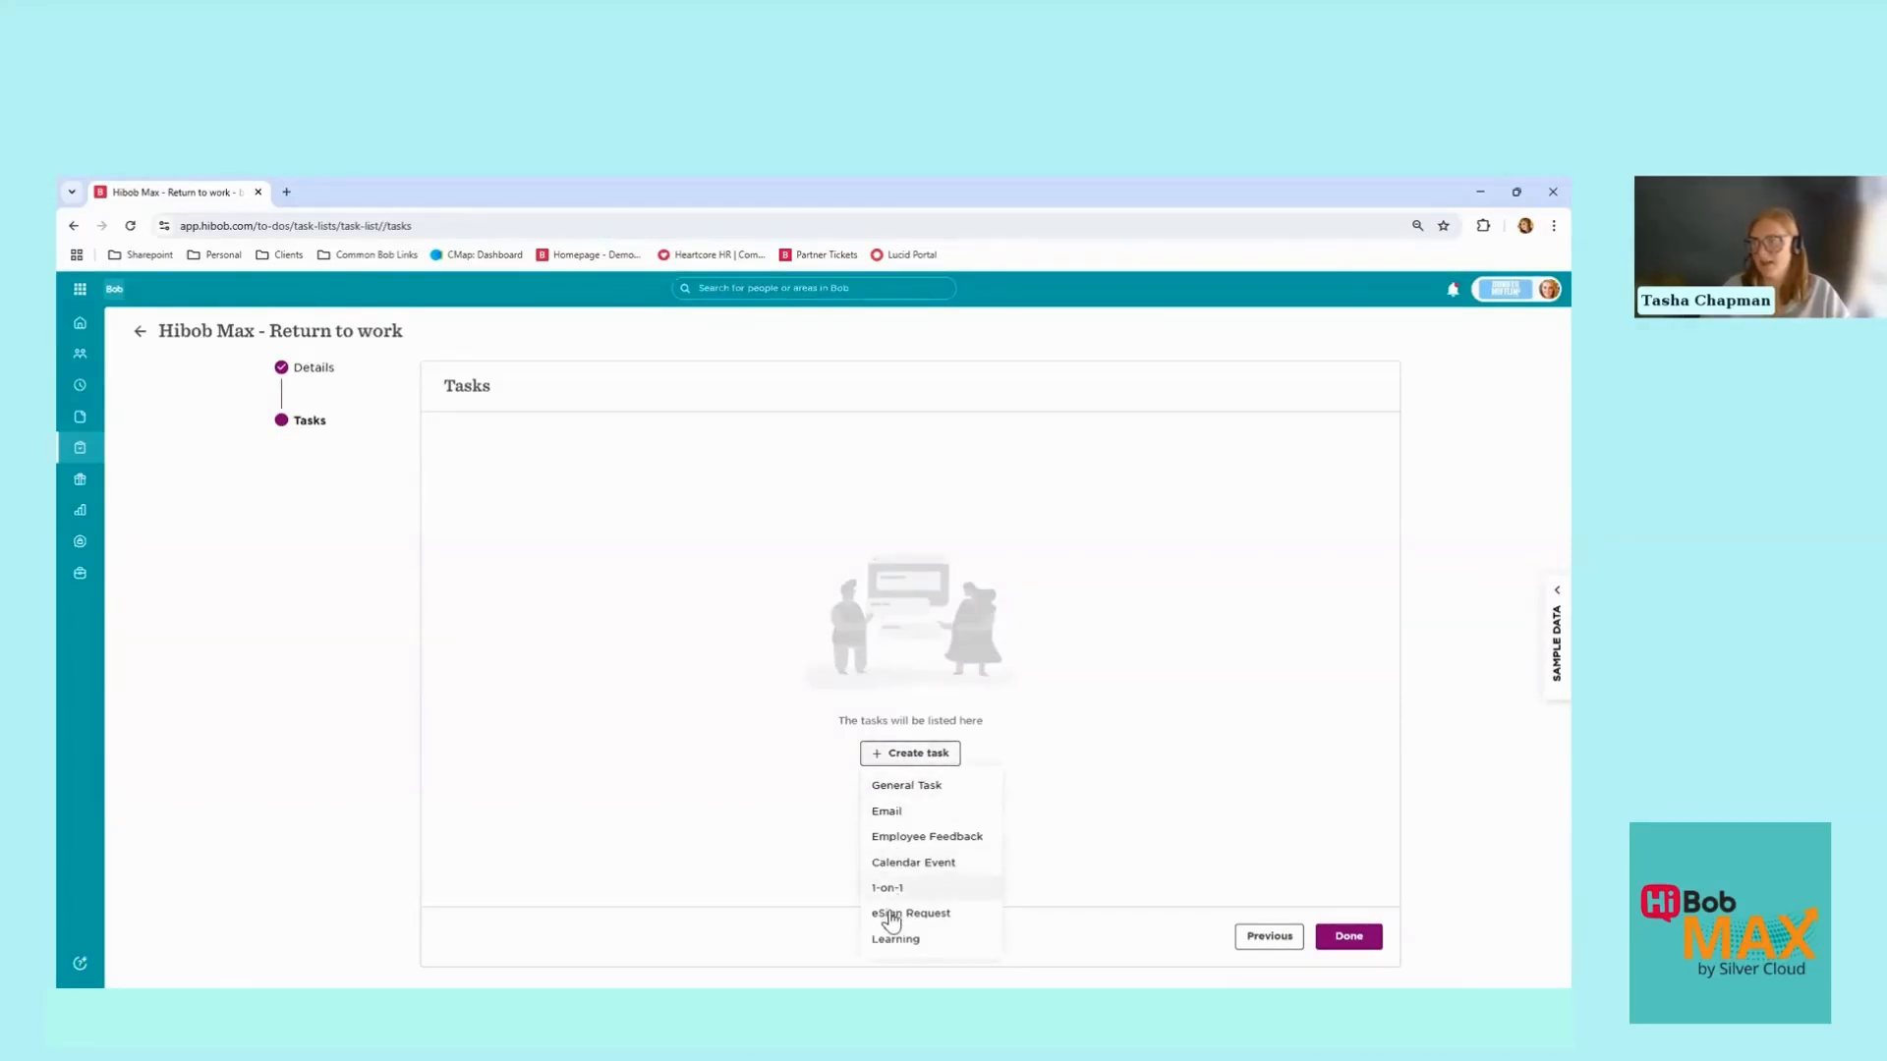
{"action": "left_click", "coordinate": [891, 914]}
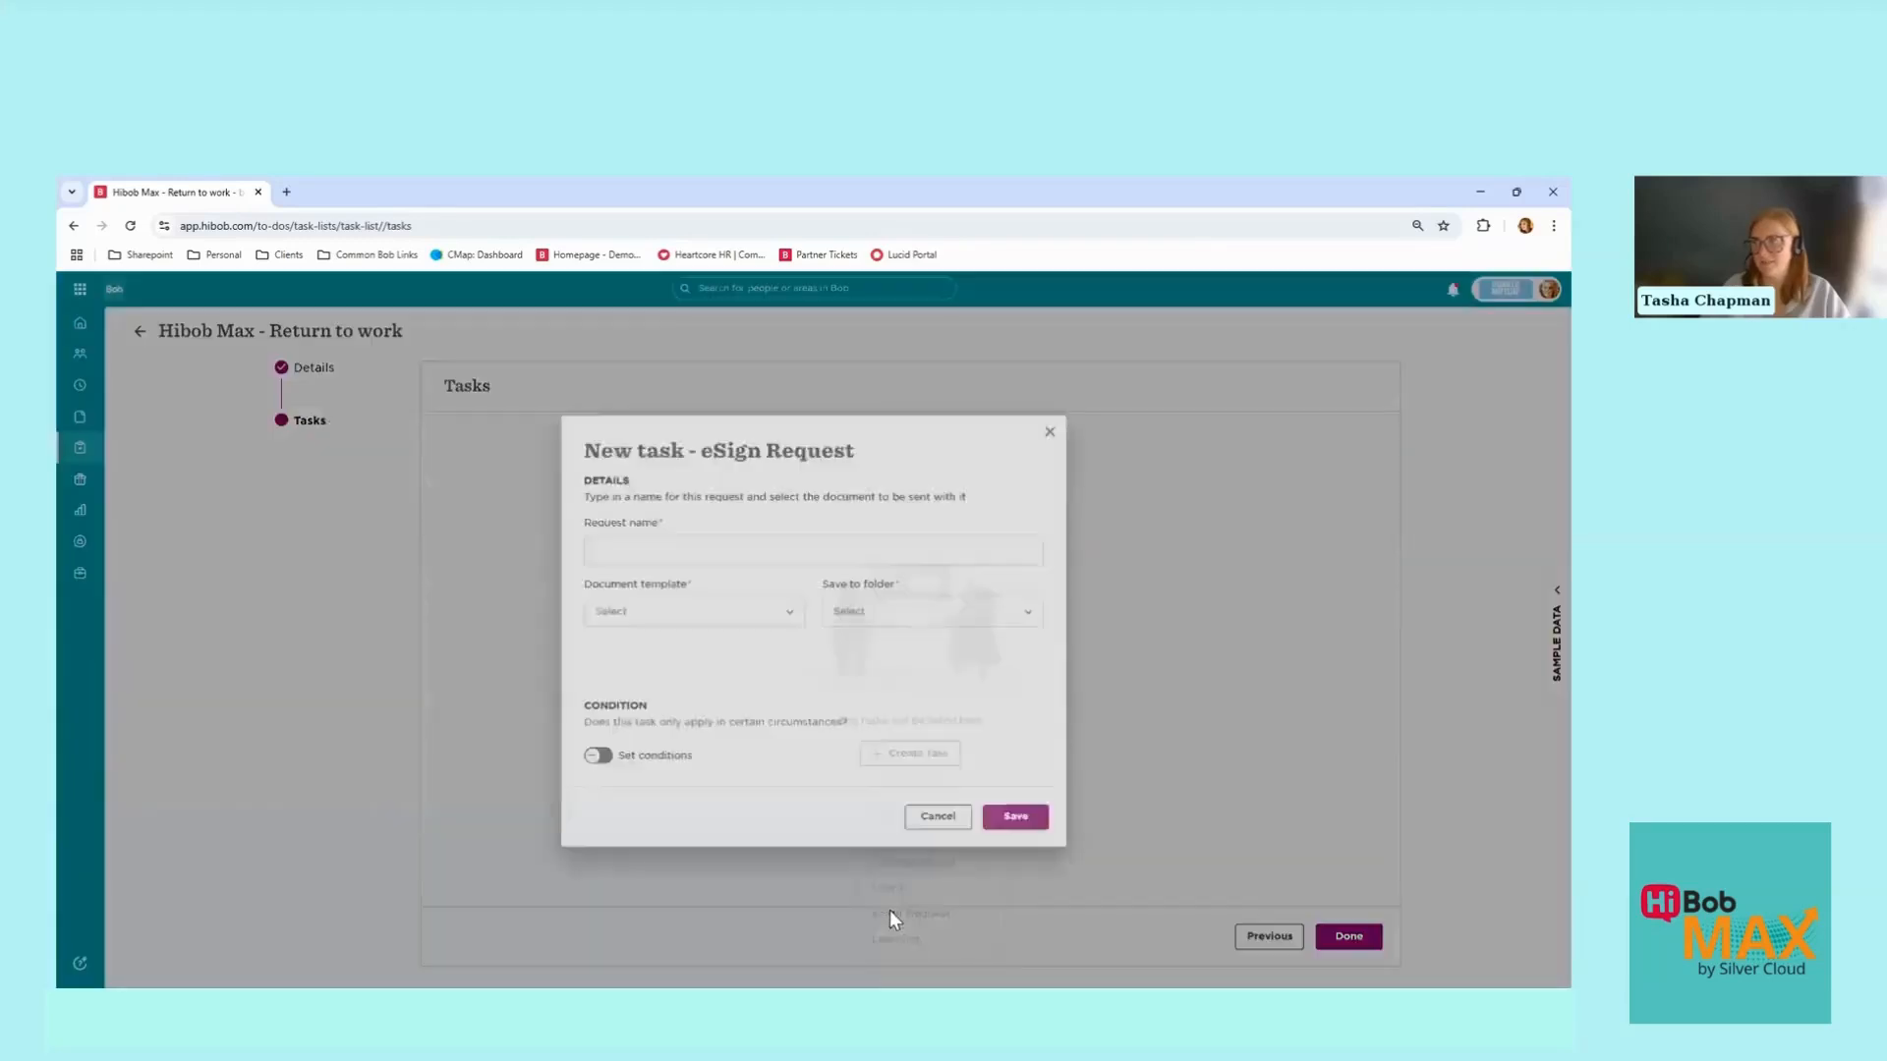
{"action": "left_click", "coordinate": [683, 485]}
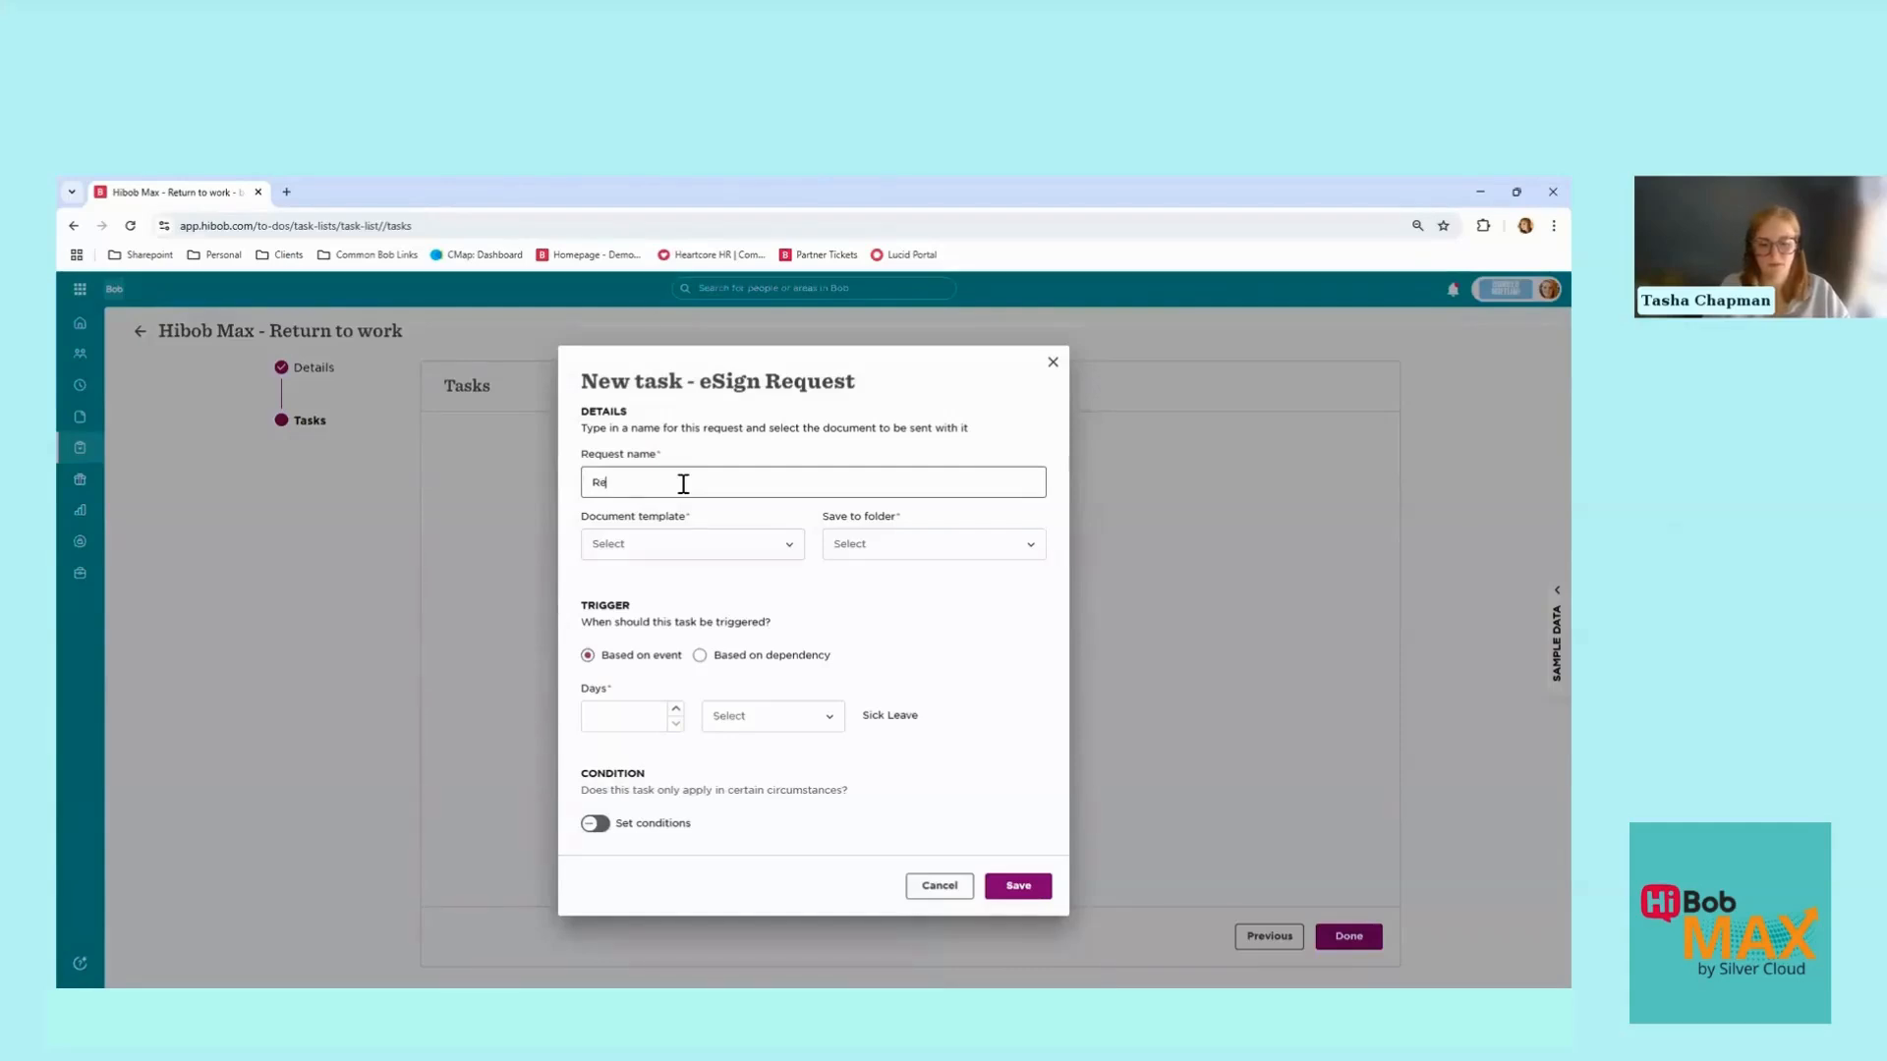
{"action": "type", "text": "turn to"}
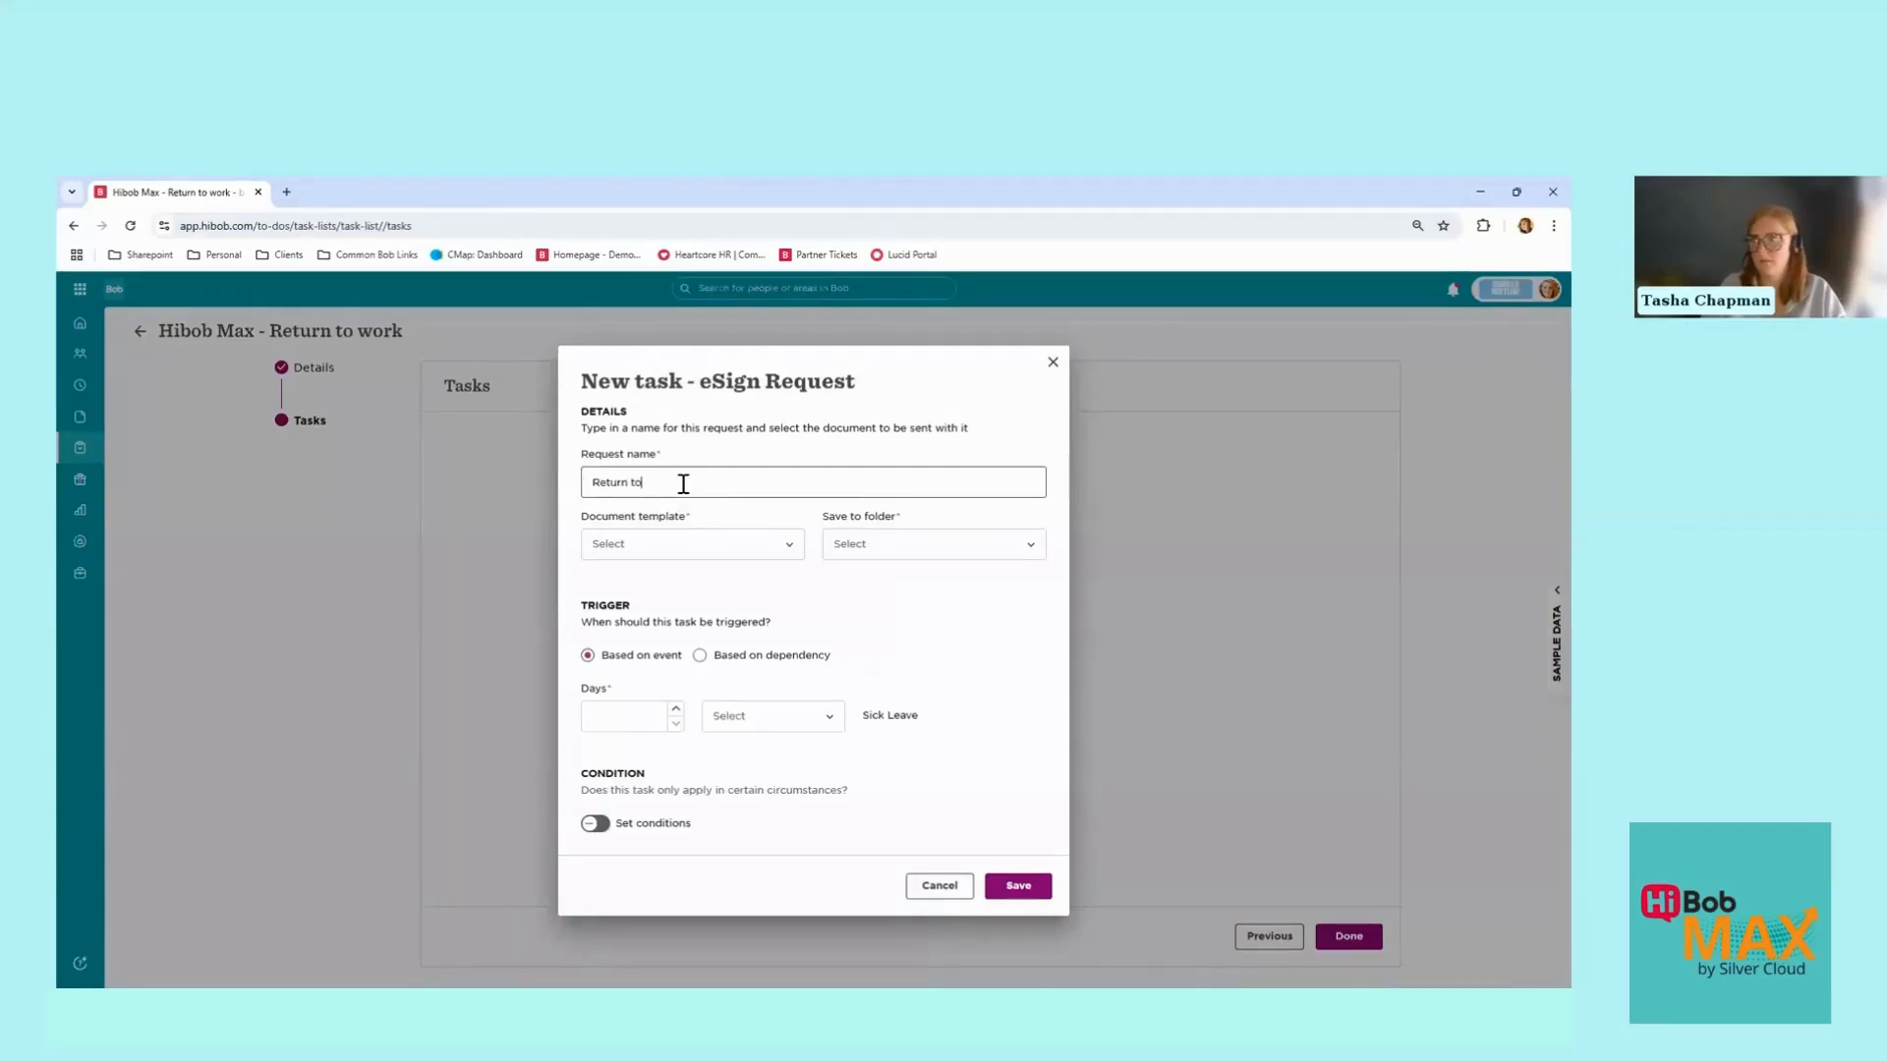
{"action": "type", "text": " Work"}
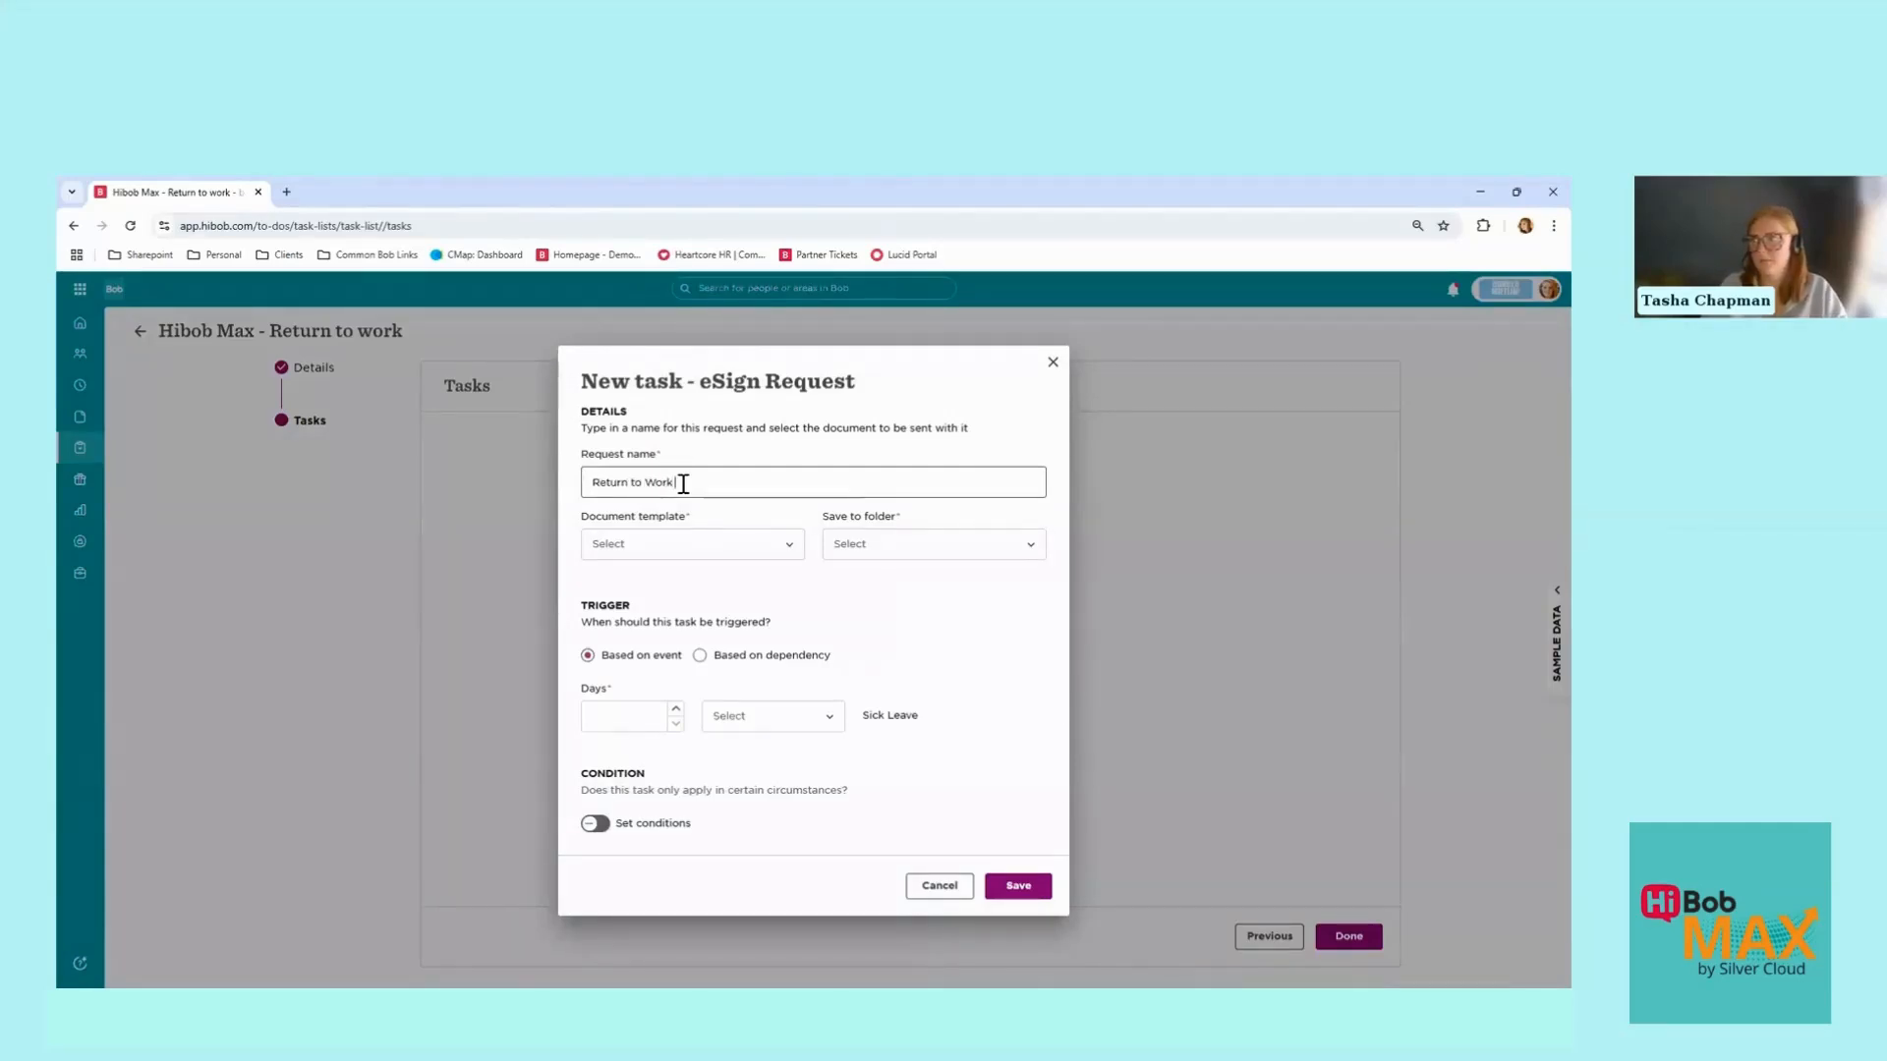
{"action": "left_click", "coordinate": [672, 554]}
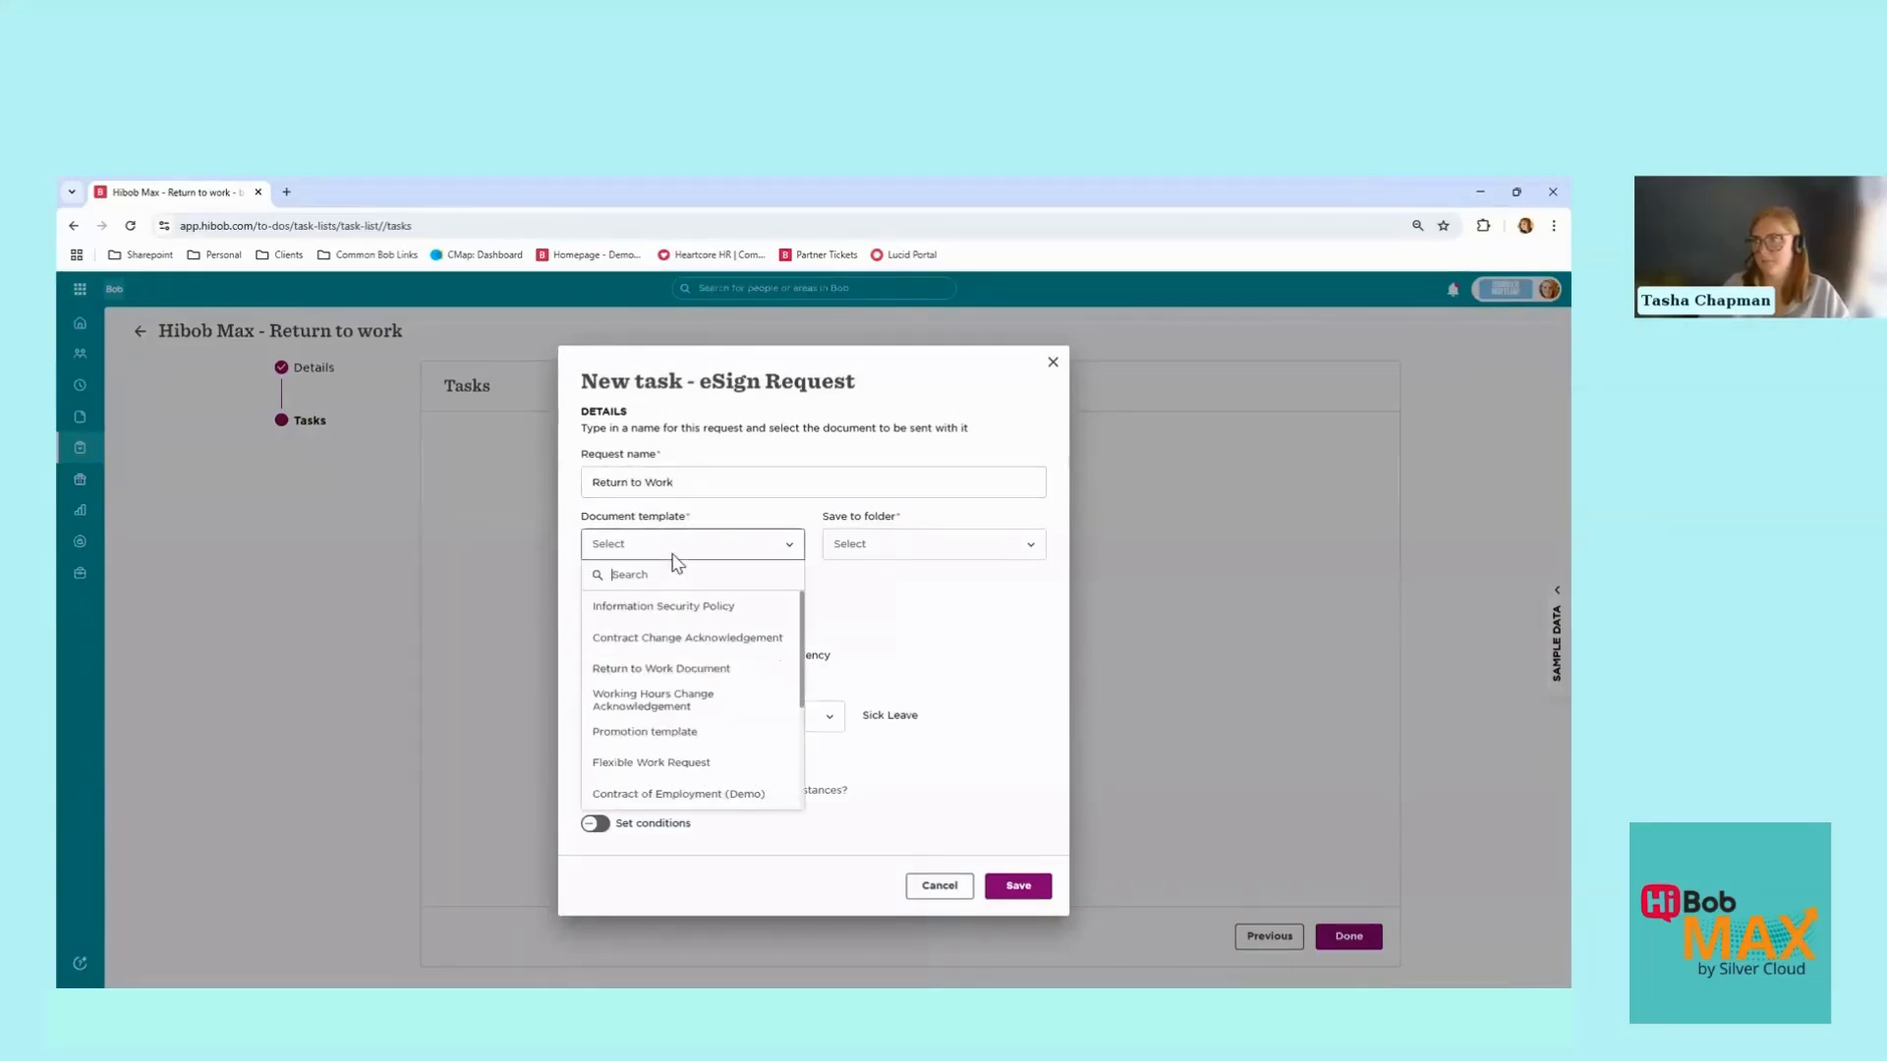
{"action": "left_click", "coordinate": [676, 670]}
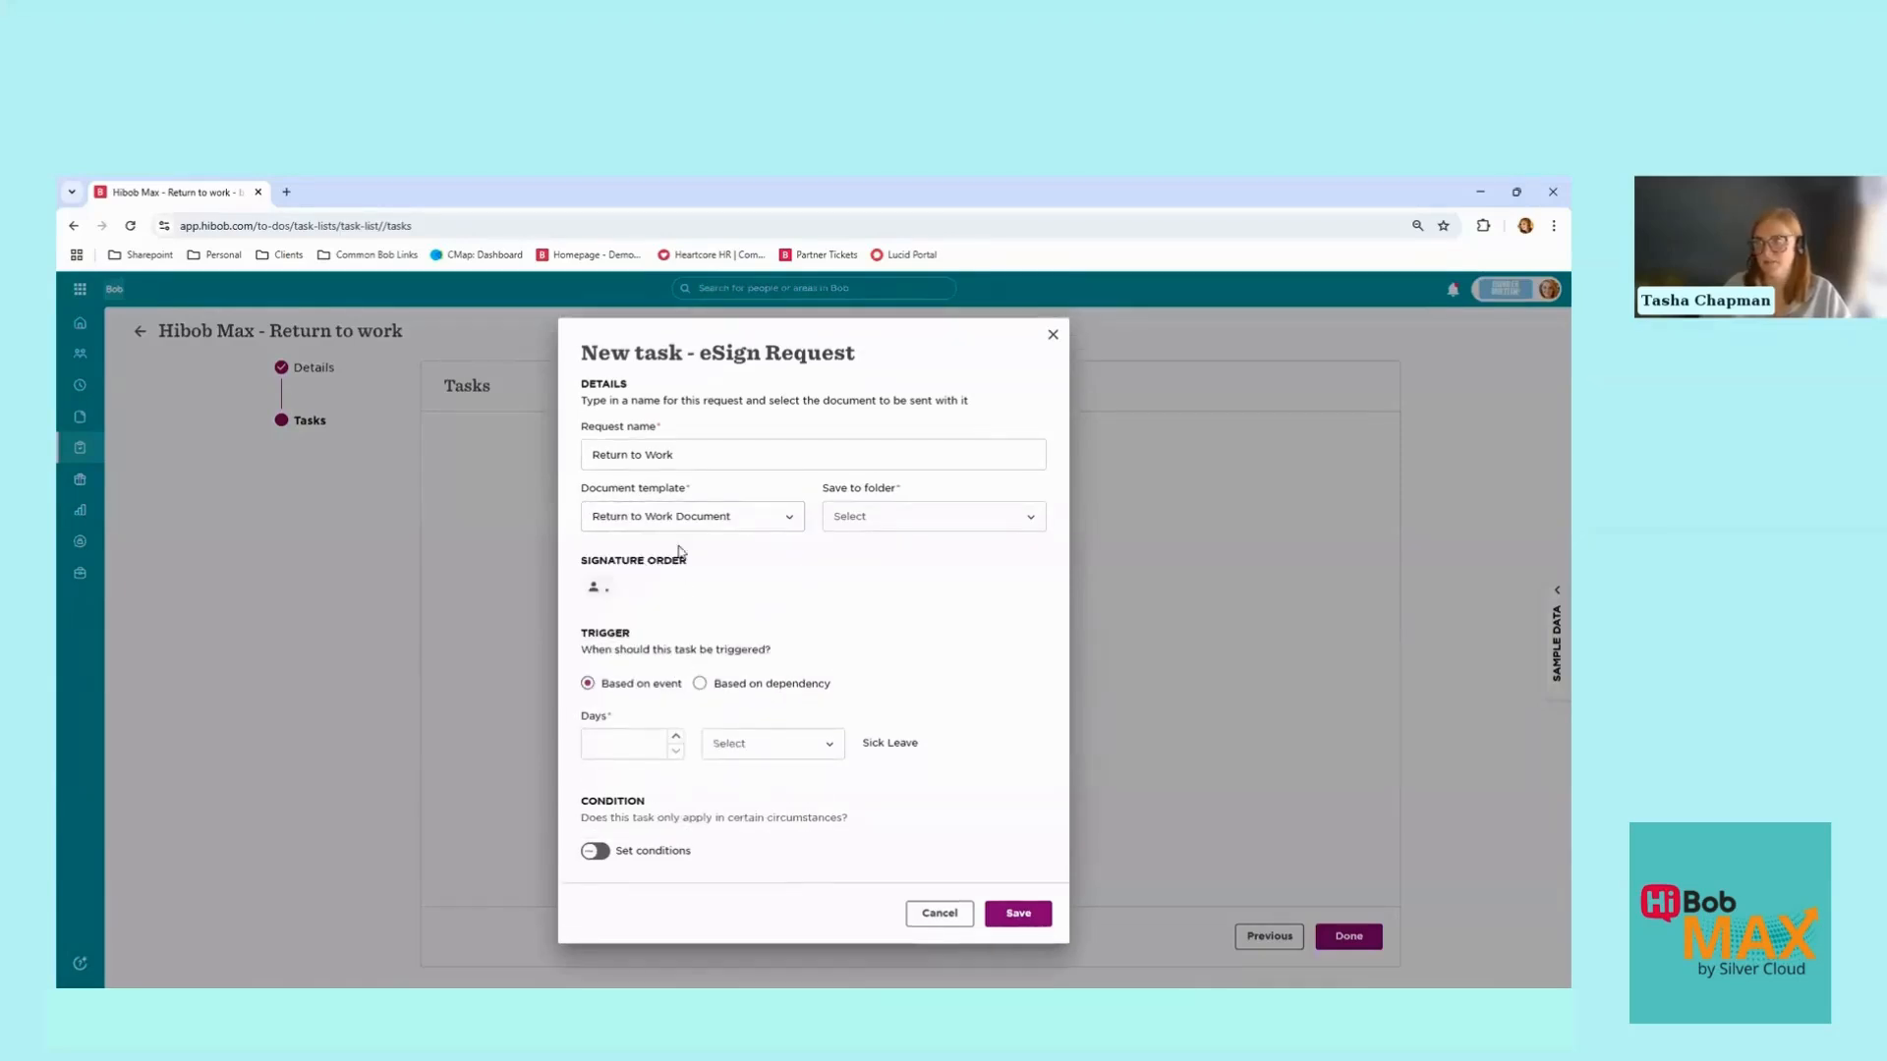
Step: Leave signers empty and file signed documents in the Confidential Docs folder
{"action": "left_click", "coordinate": [595, 588]}
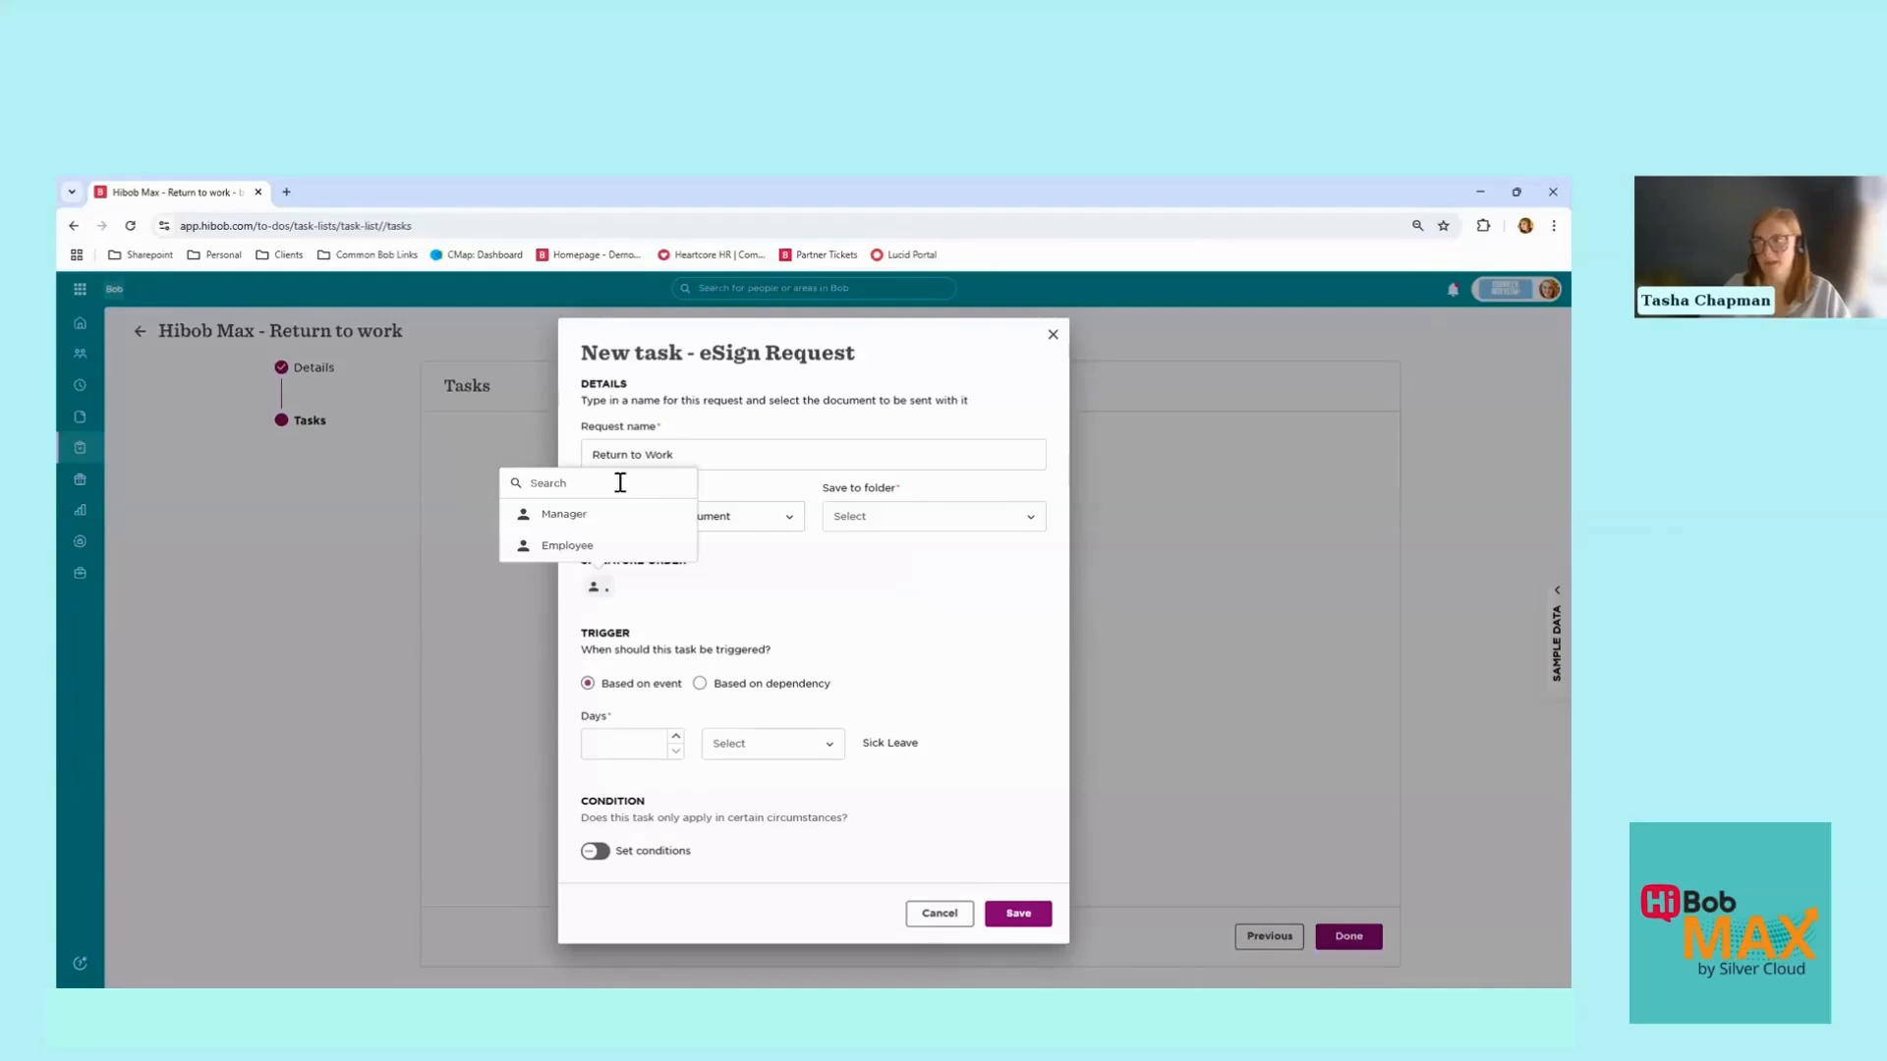
{"action": "left_click", "coordinate": [855, 546]}
{"action": "left_click", "coordinate": [888, 516]}
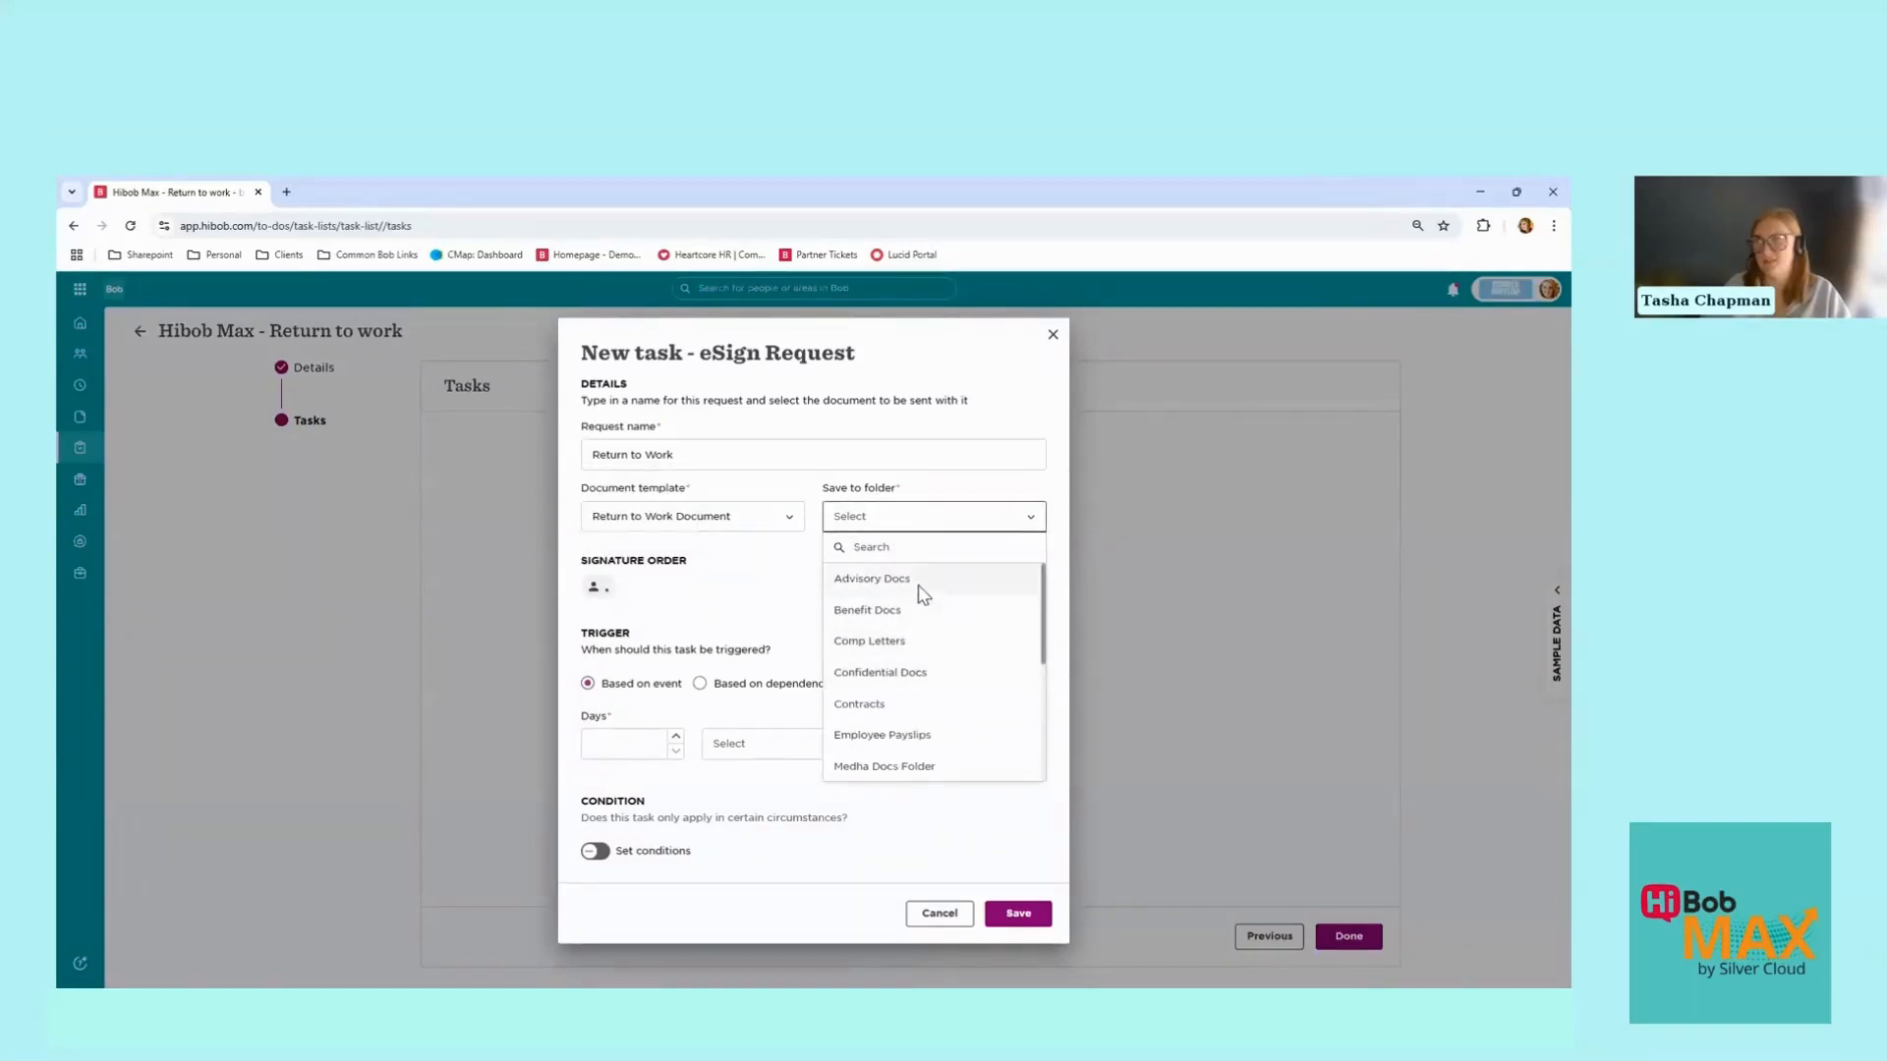
{"action": "left_click", "coordinate": [921, 674]}
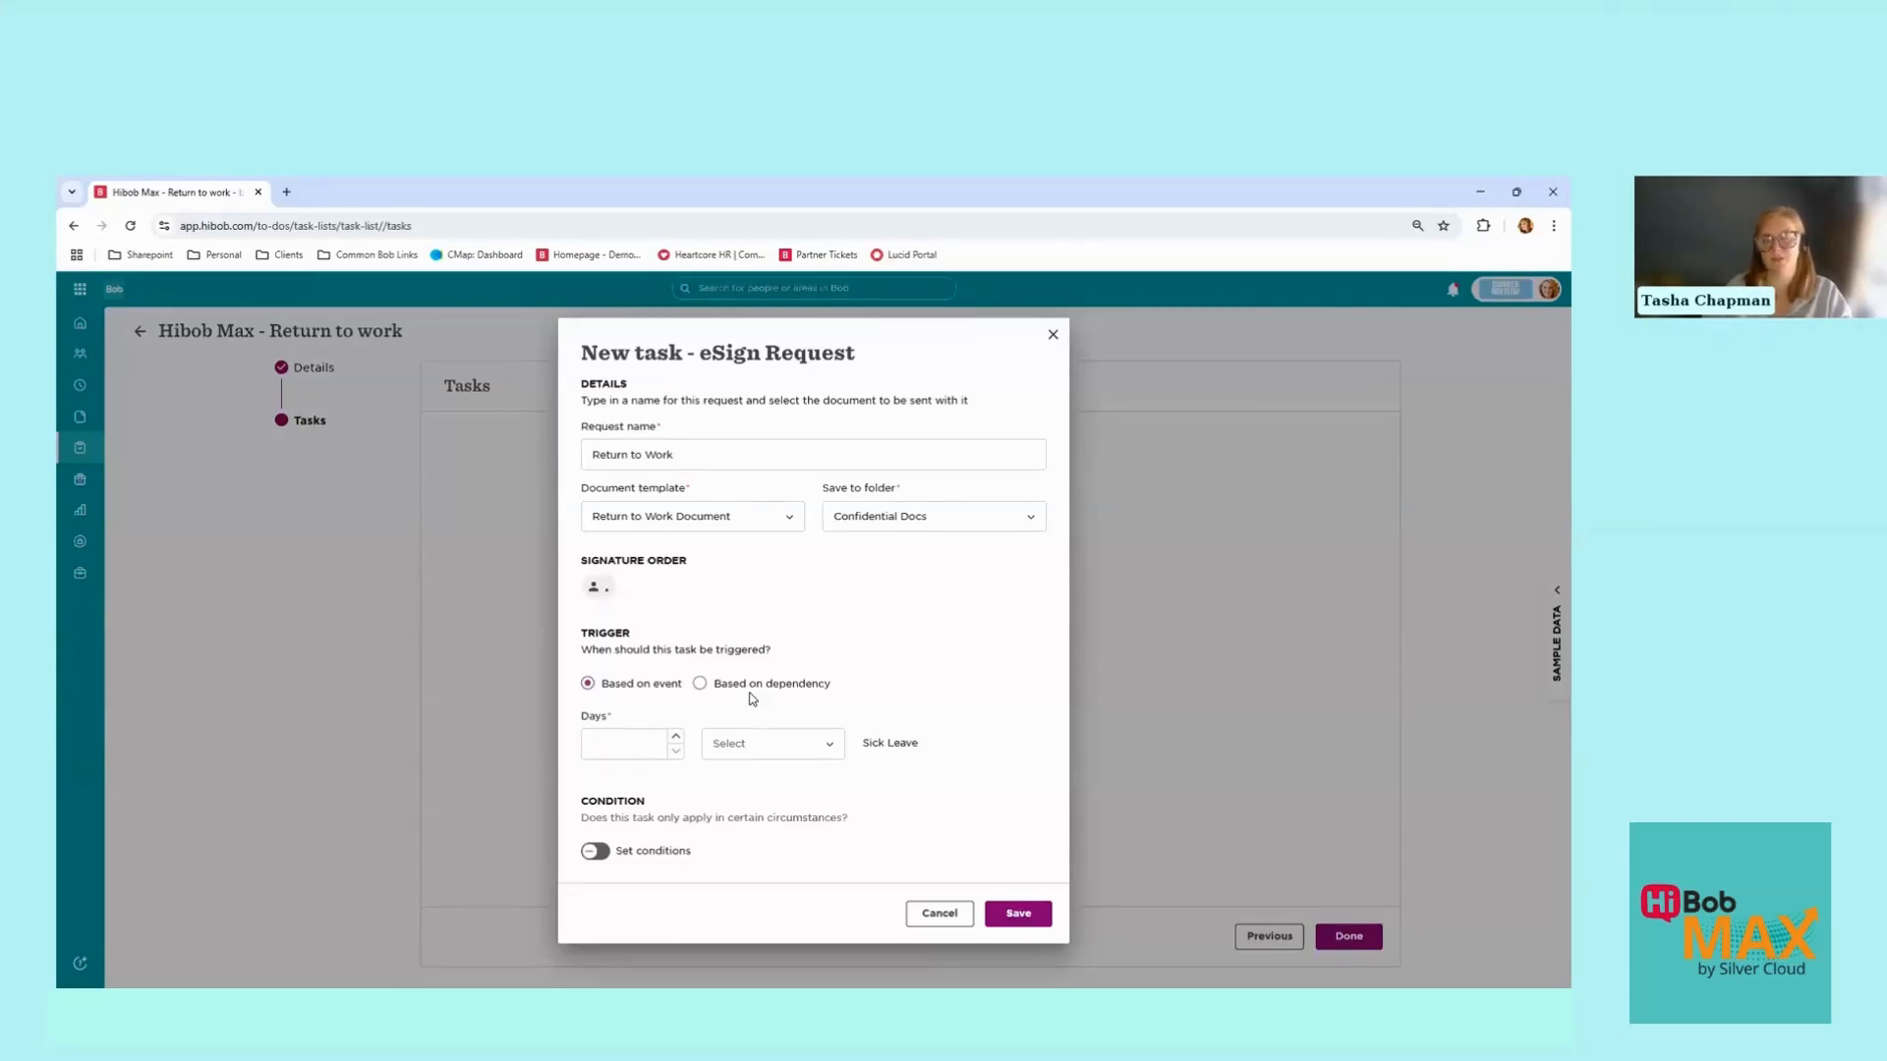
Step: Set the eSign task trigger to On (Sick Leave), save it, and finish the task list
{"action": "left_click", "coordinate": [676, 737]}
{"action": "left_click", "coordinate": [754, 754]}
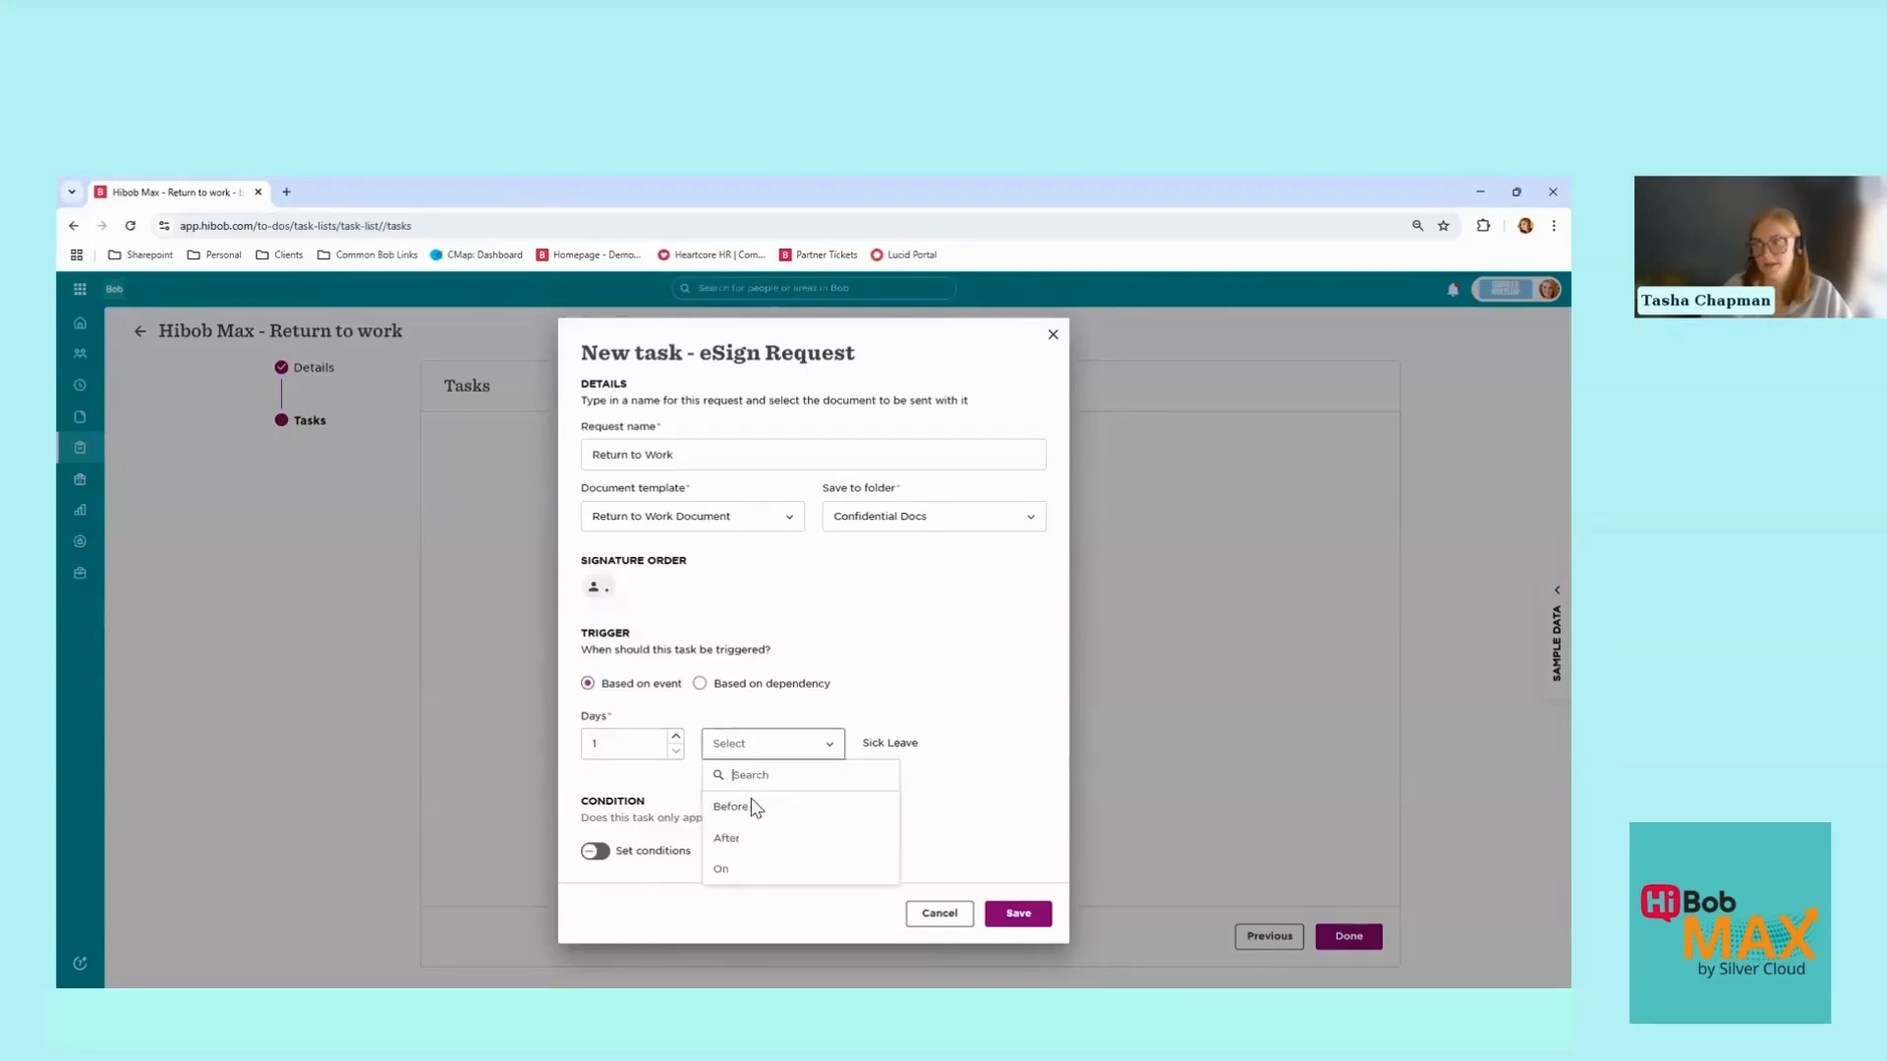
{"action": "left_click", "coordinate": [752, 838]}
{"action": "left_click_drag", "start_coordinate": [868, 743], "coordinate": [926, 740]}
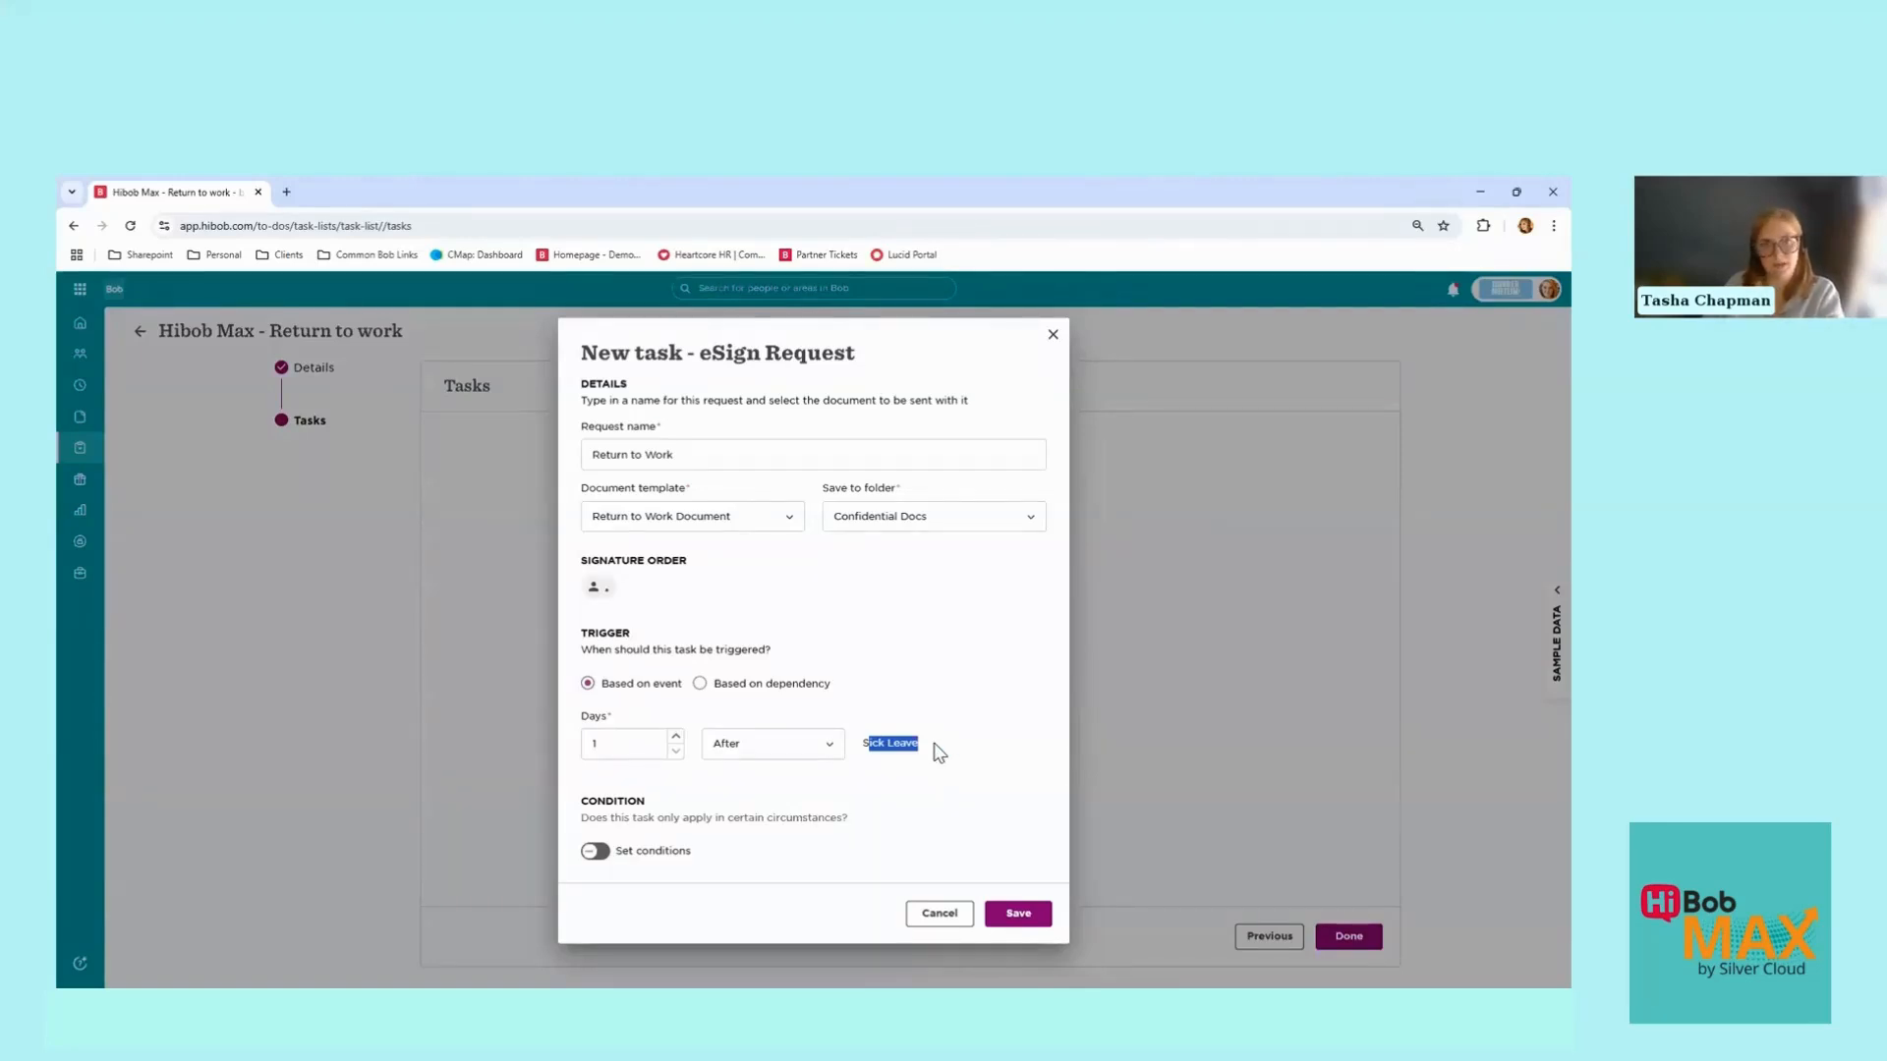
{"action": "left_click", "coordinate": [676, 746]}
{"action": "left_click", "coordinate": [777, 744]}
{"action": "left_click", "coordinate": [729, 866]}
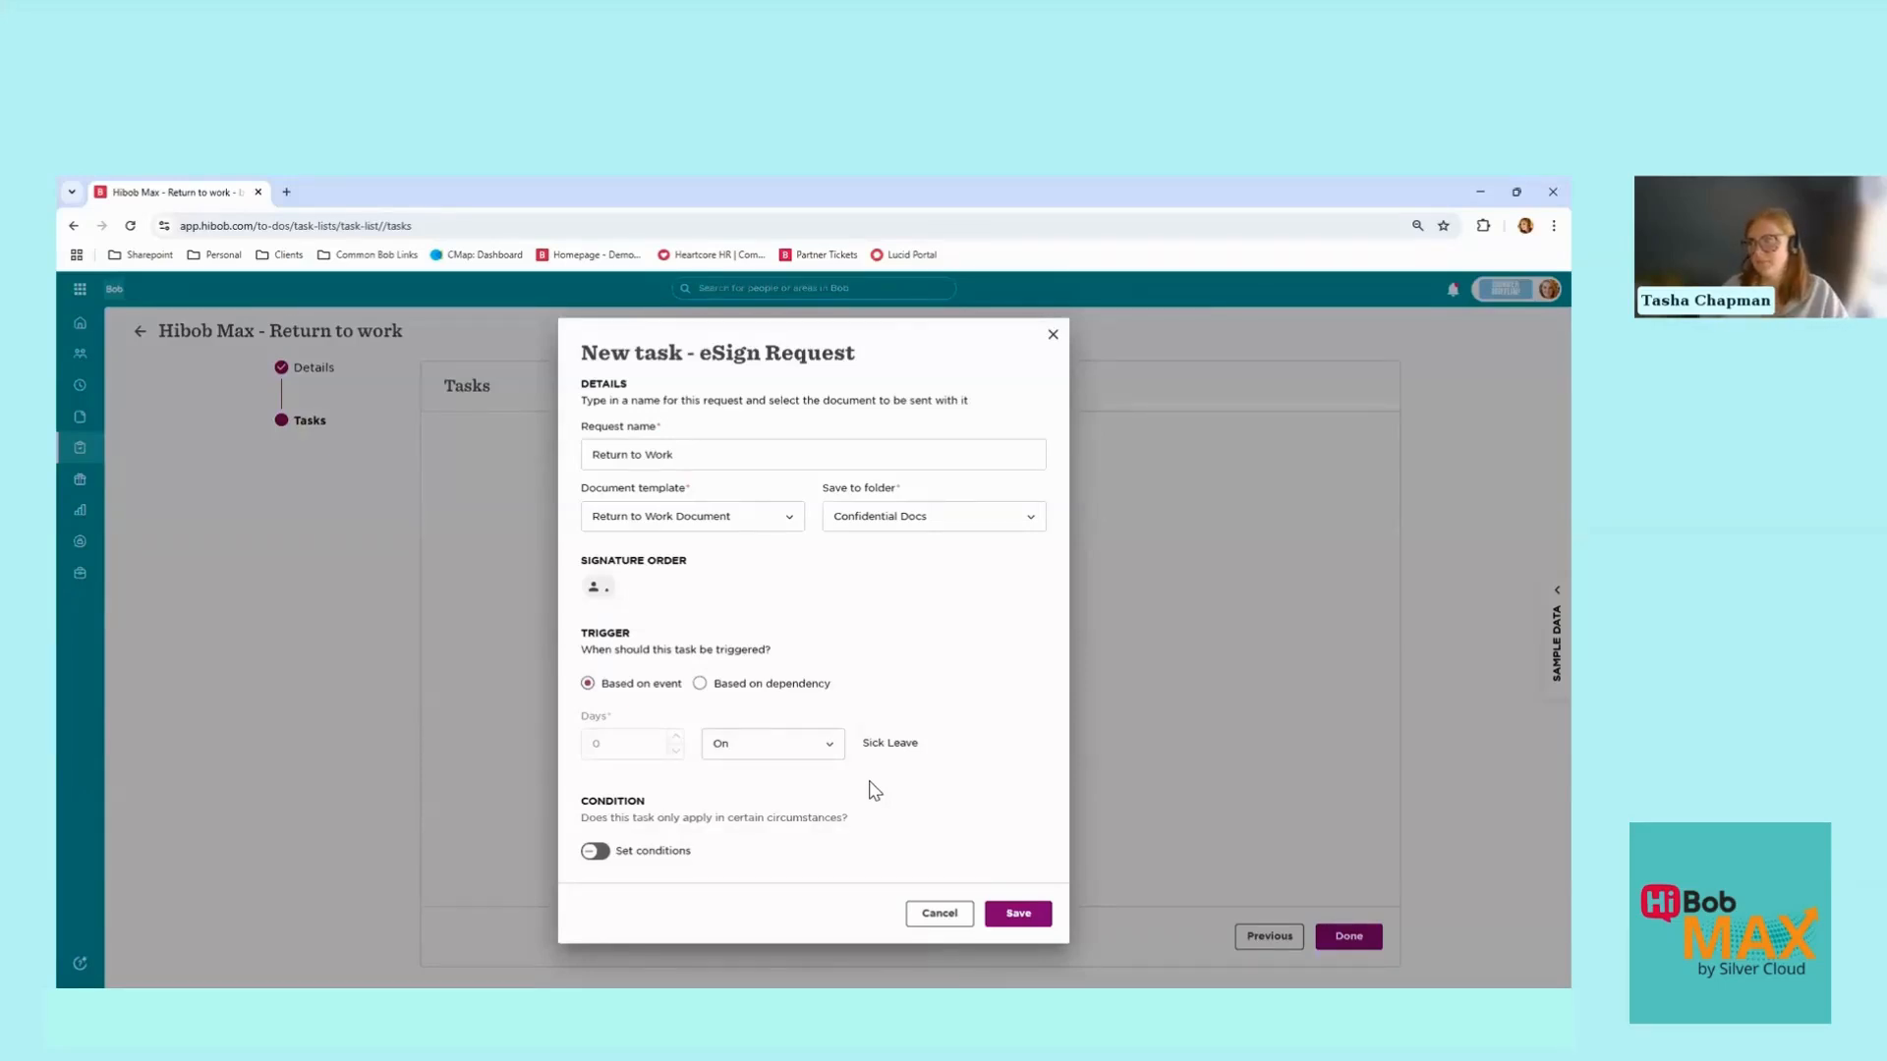
{"action": "left_click", "coordinate": [1019, 915]}
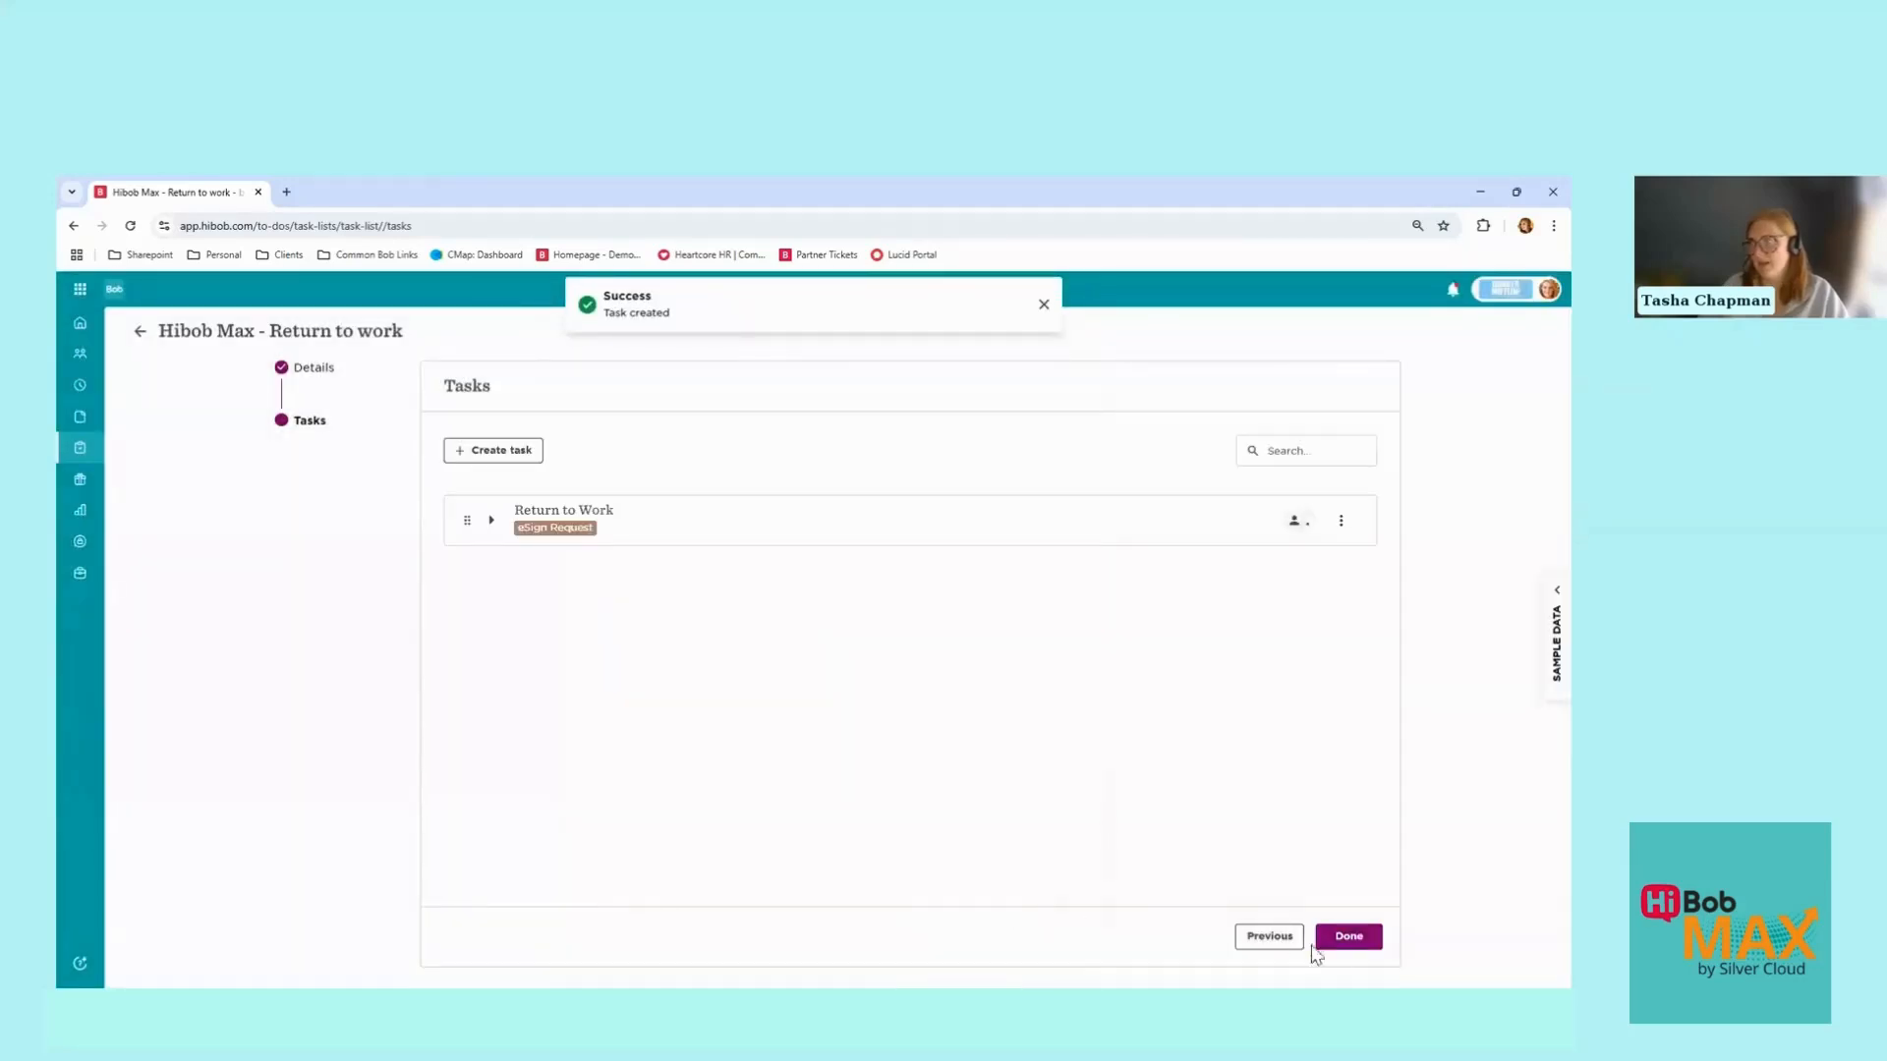
{"action": "left_click", "coordinate": [1368, 942]}
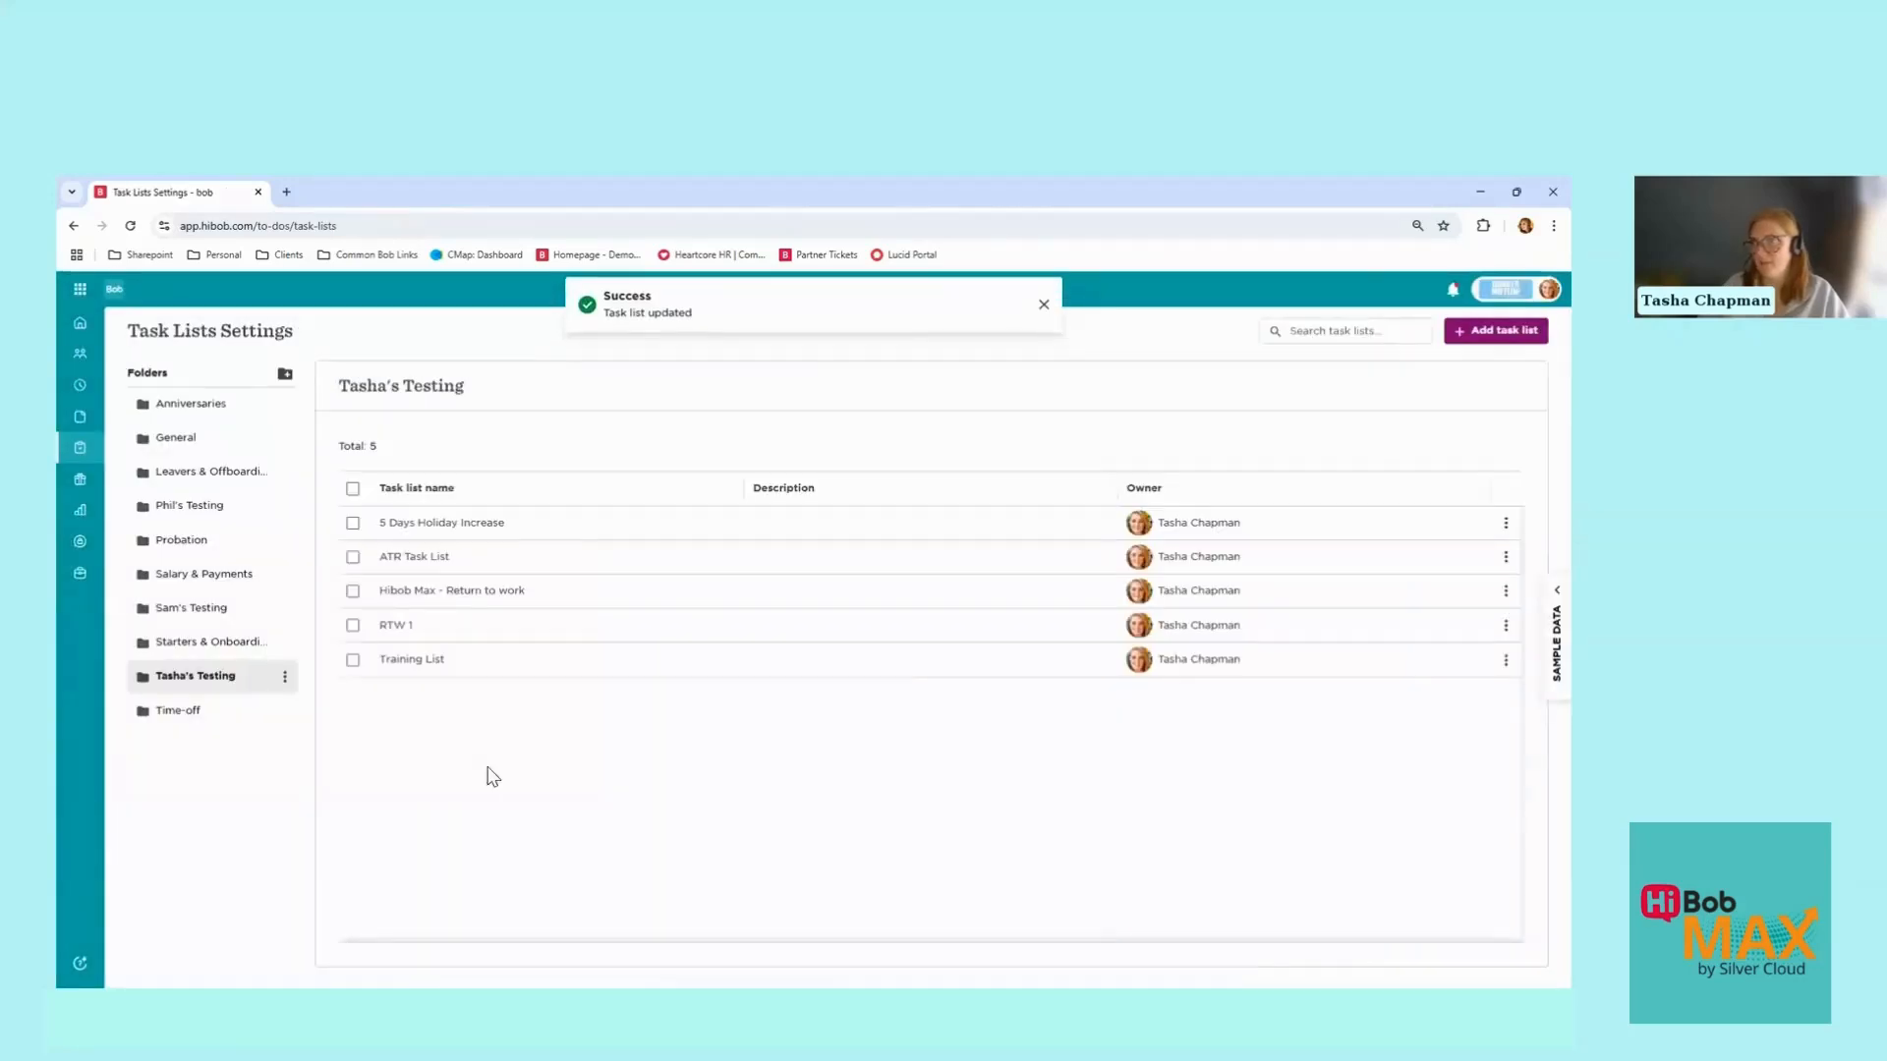
Step: Log in as Employee Tester via Login as, searching 'employee' and confirming
{"action": "left_click", "coordinate": [81, 329]}
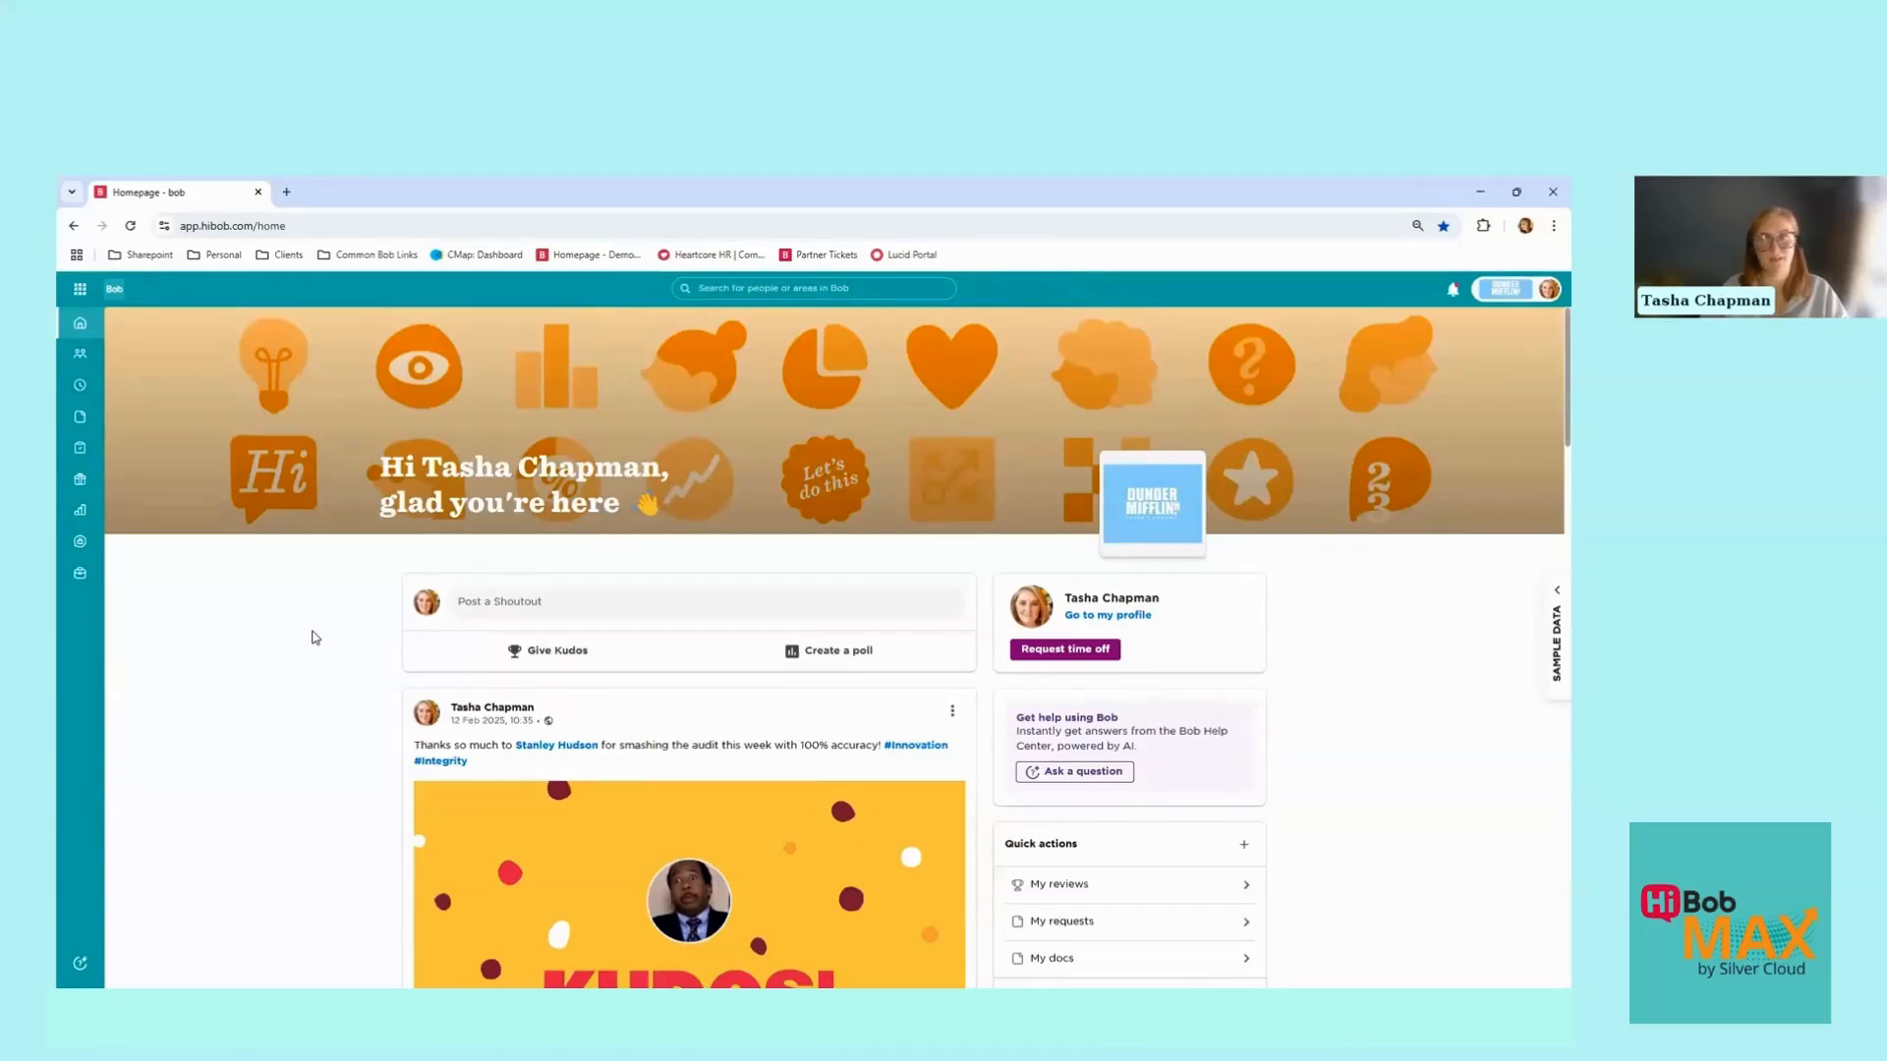
{"action": "left_click", "coordinate": [1544, 295]}
{"action": "left_click", "coordinate": [1482, 364]}
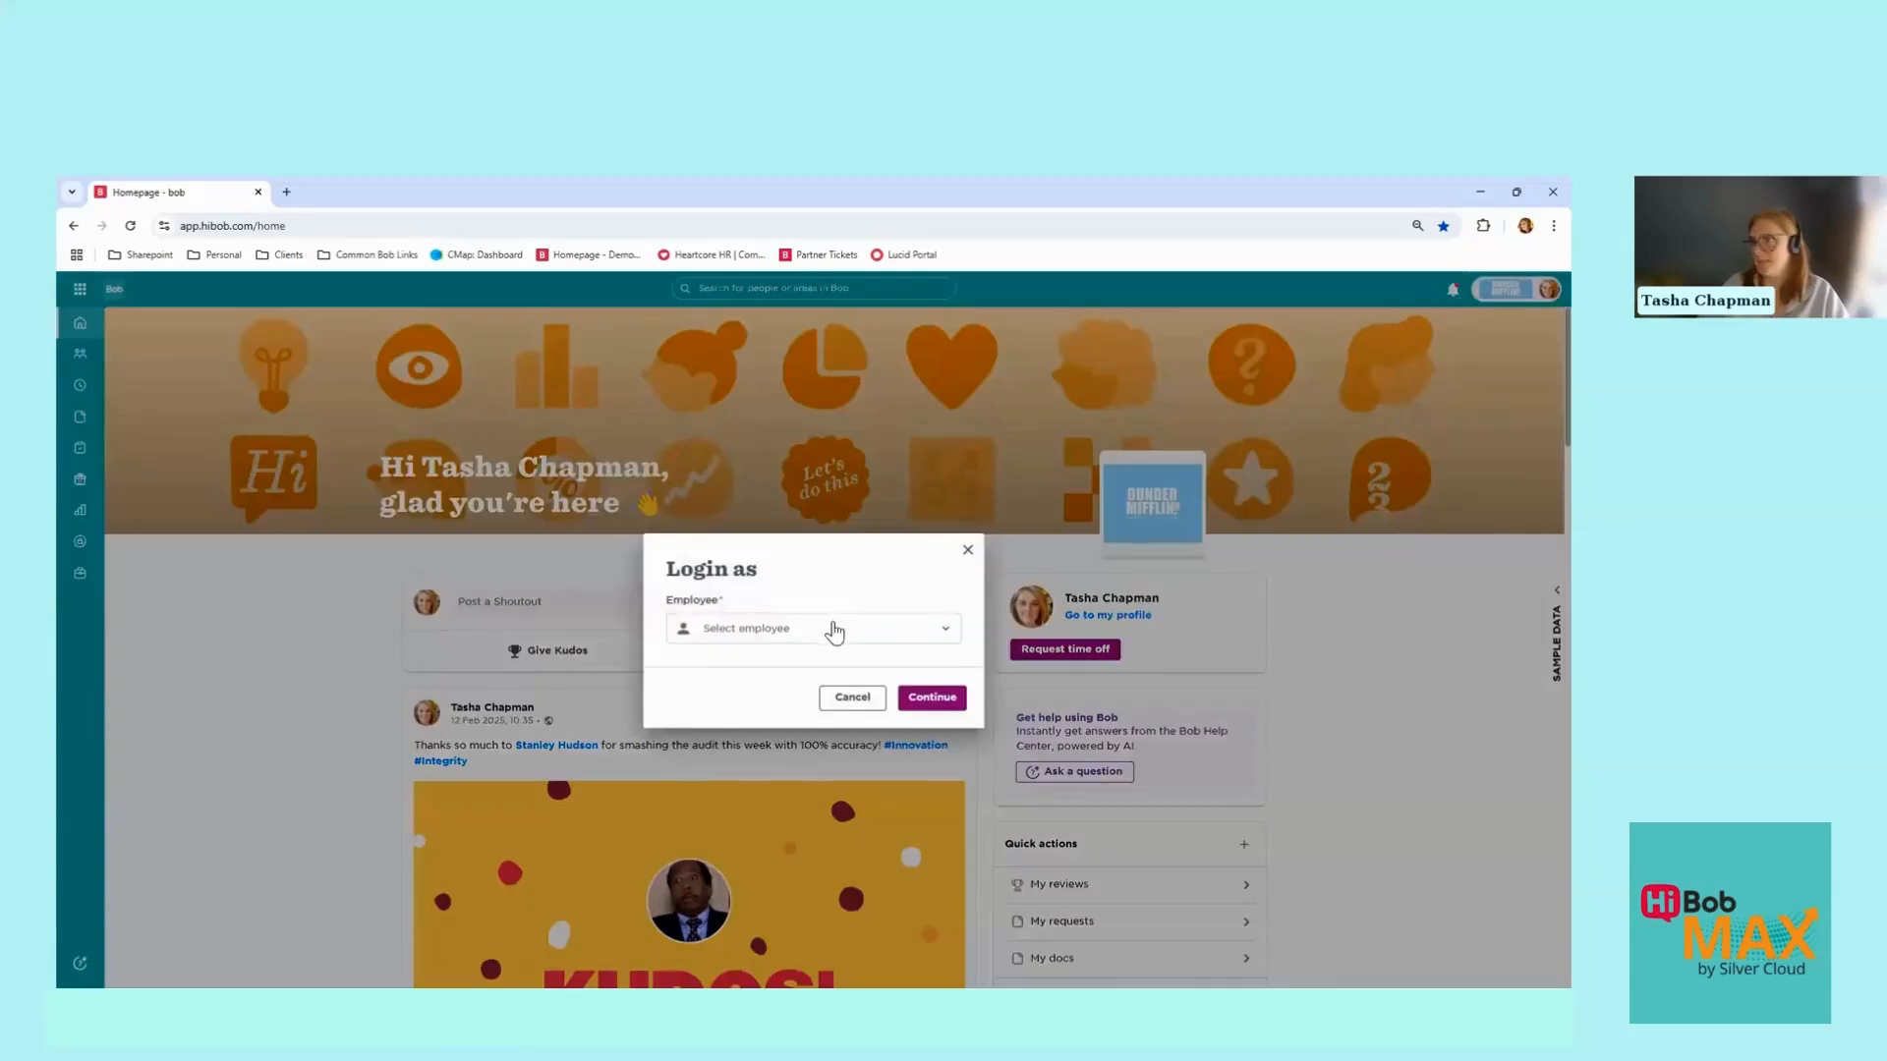
{"action": "left_click", "coordinate": [834, 629]}
{"action": "type", "text": "Patt"}
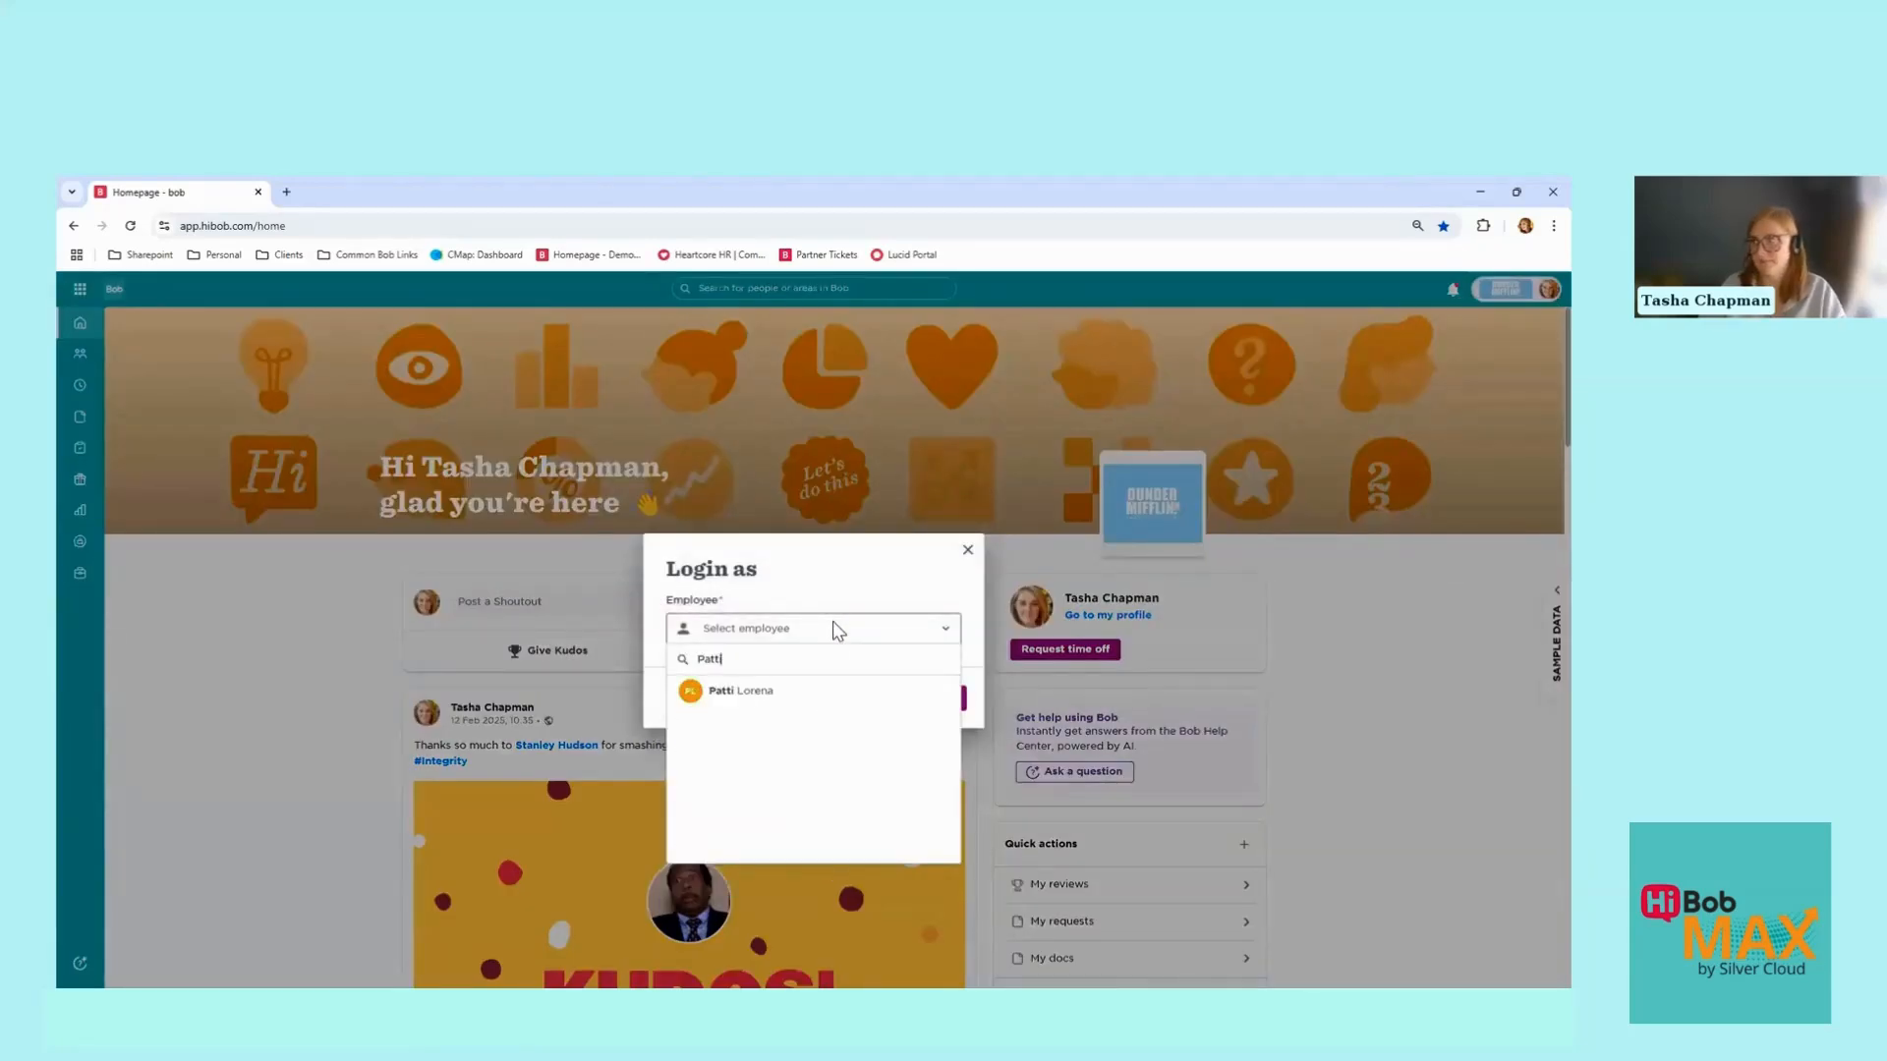
{"action": "type", "text": "i"}
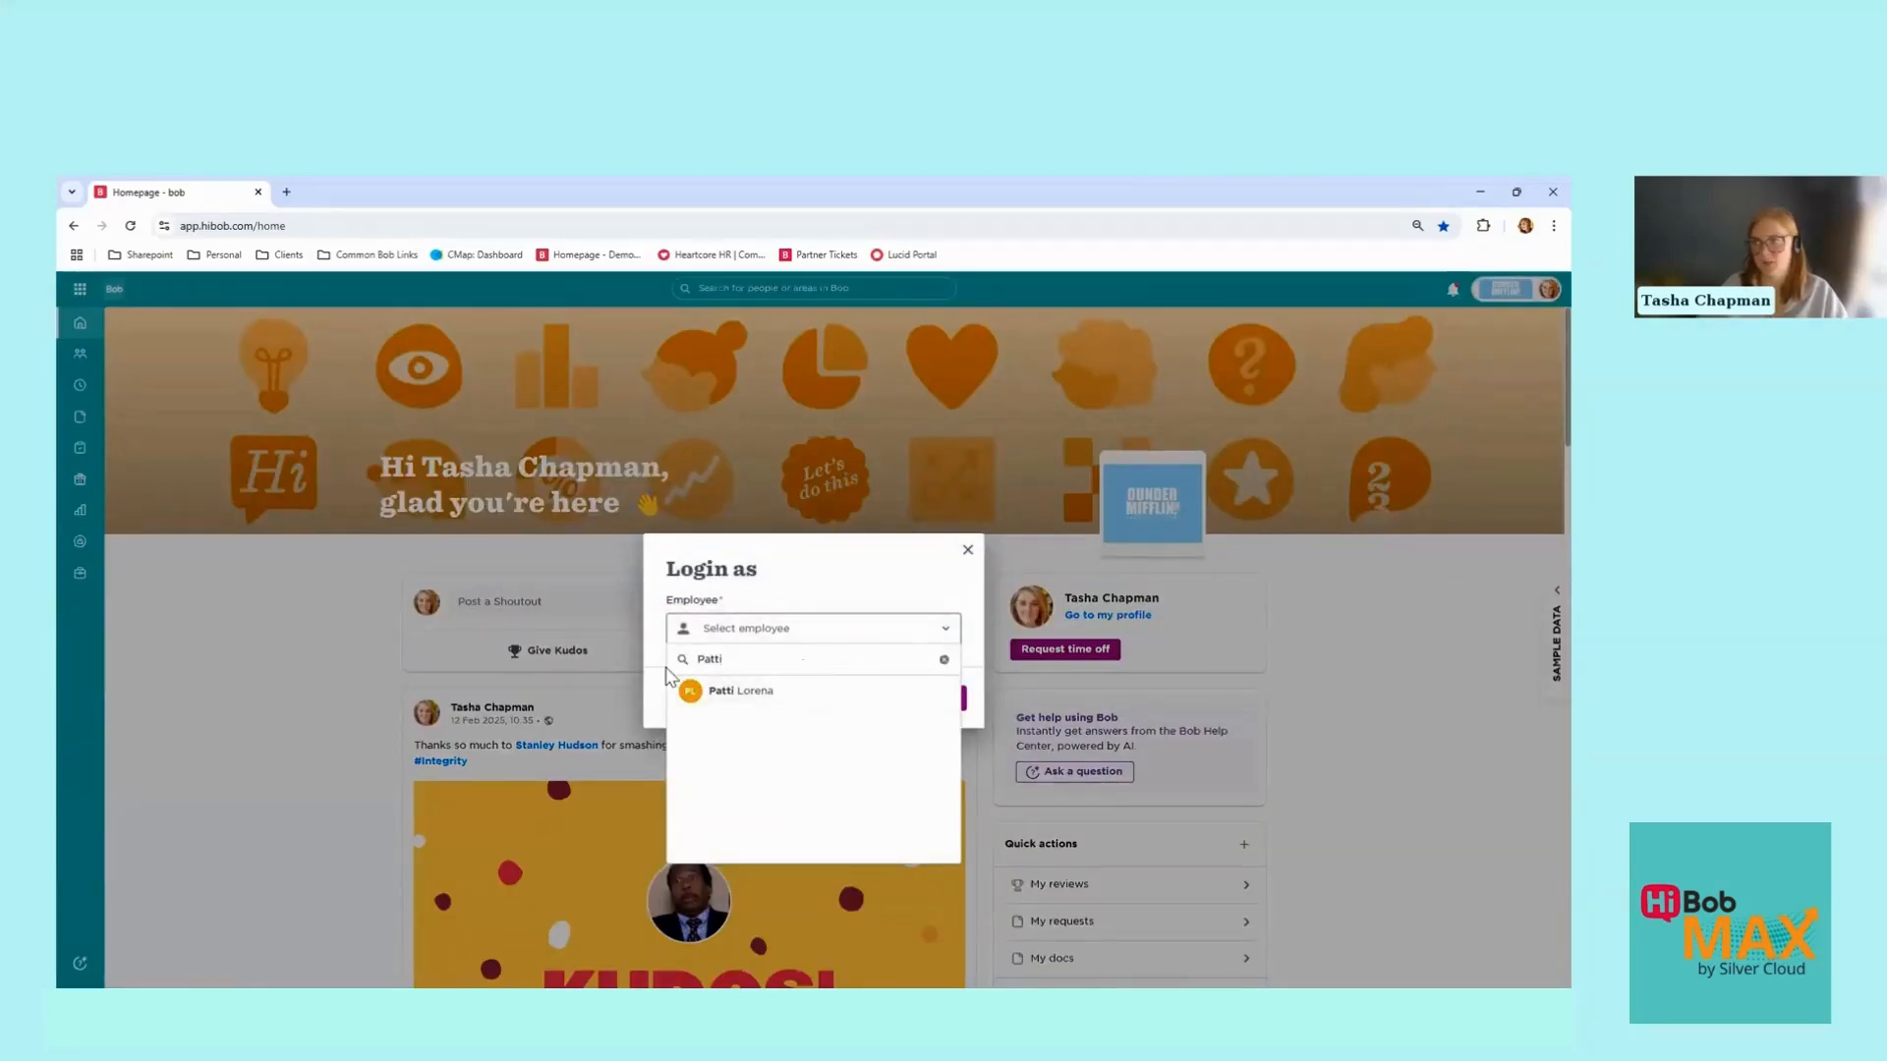
{"action": "left_click_drag", "start_coordinate": [741, 659], "coordinate": [641, 679]}
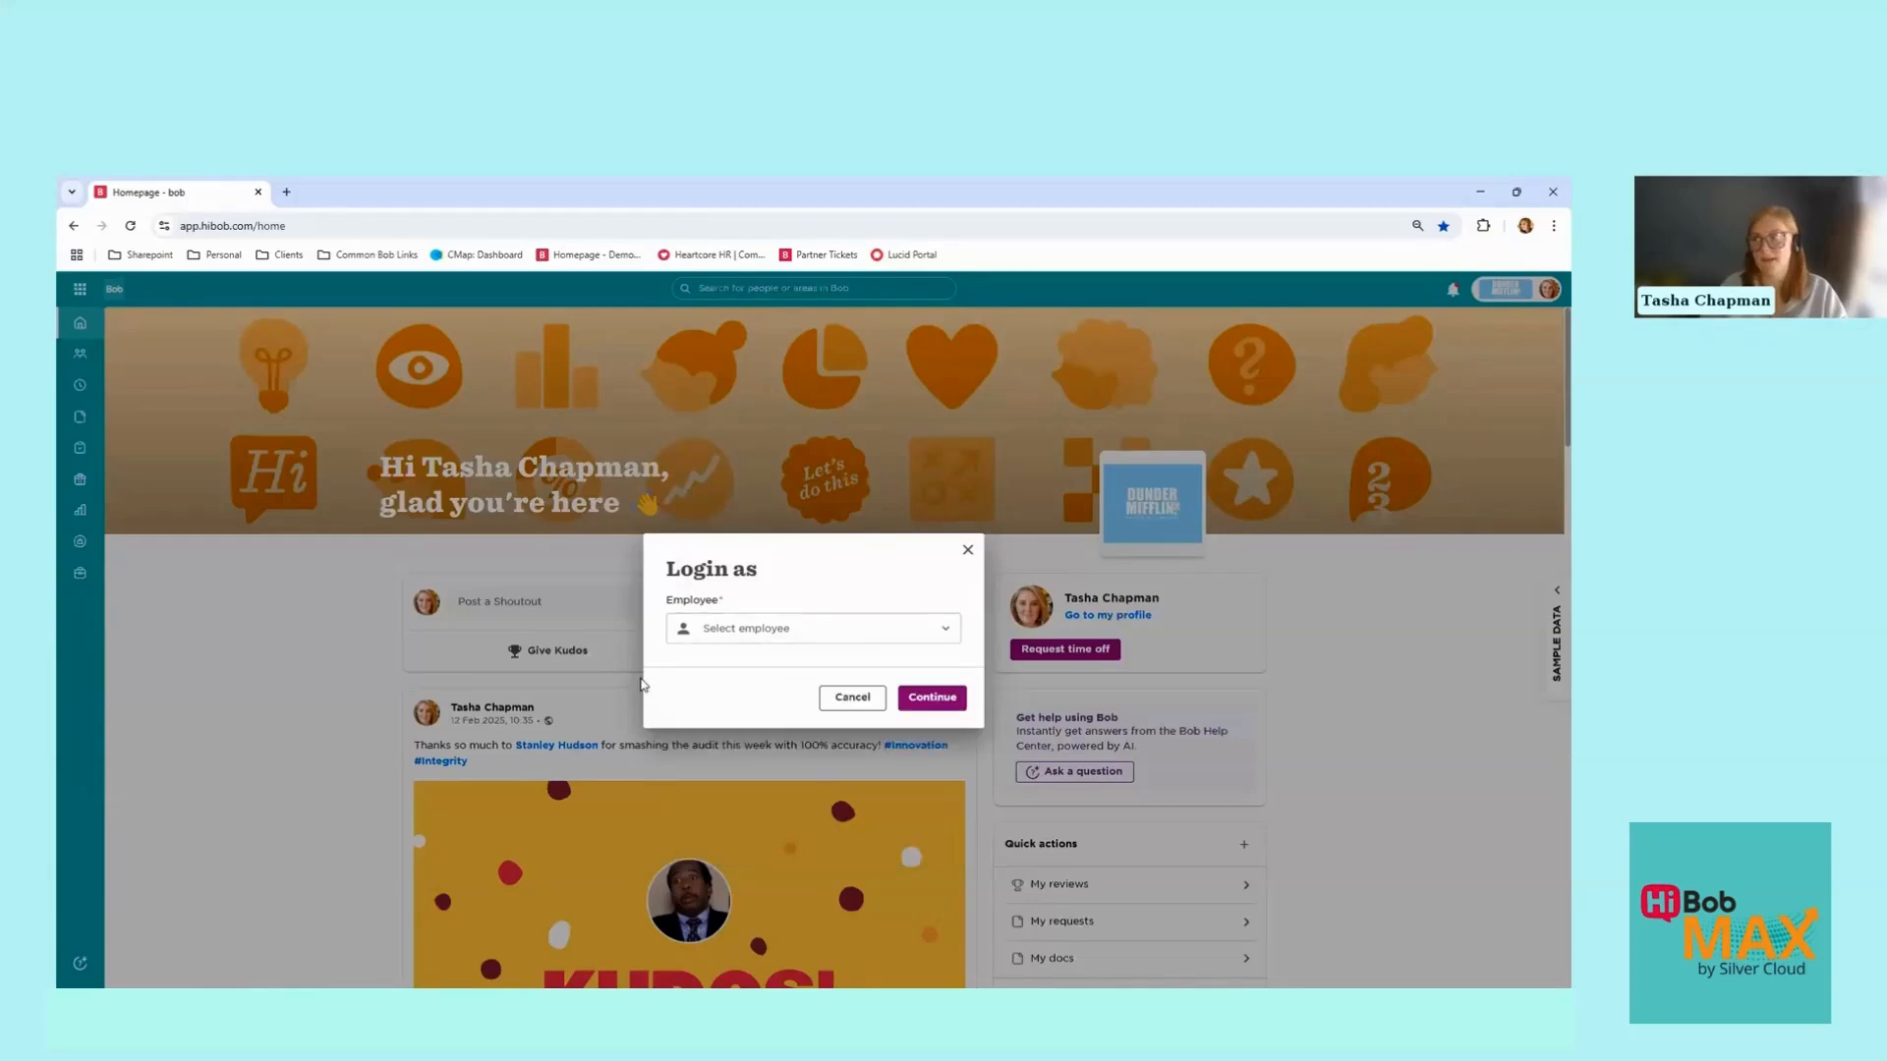
{"action": "left_click", "coordinate": [727, 641]}
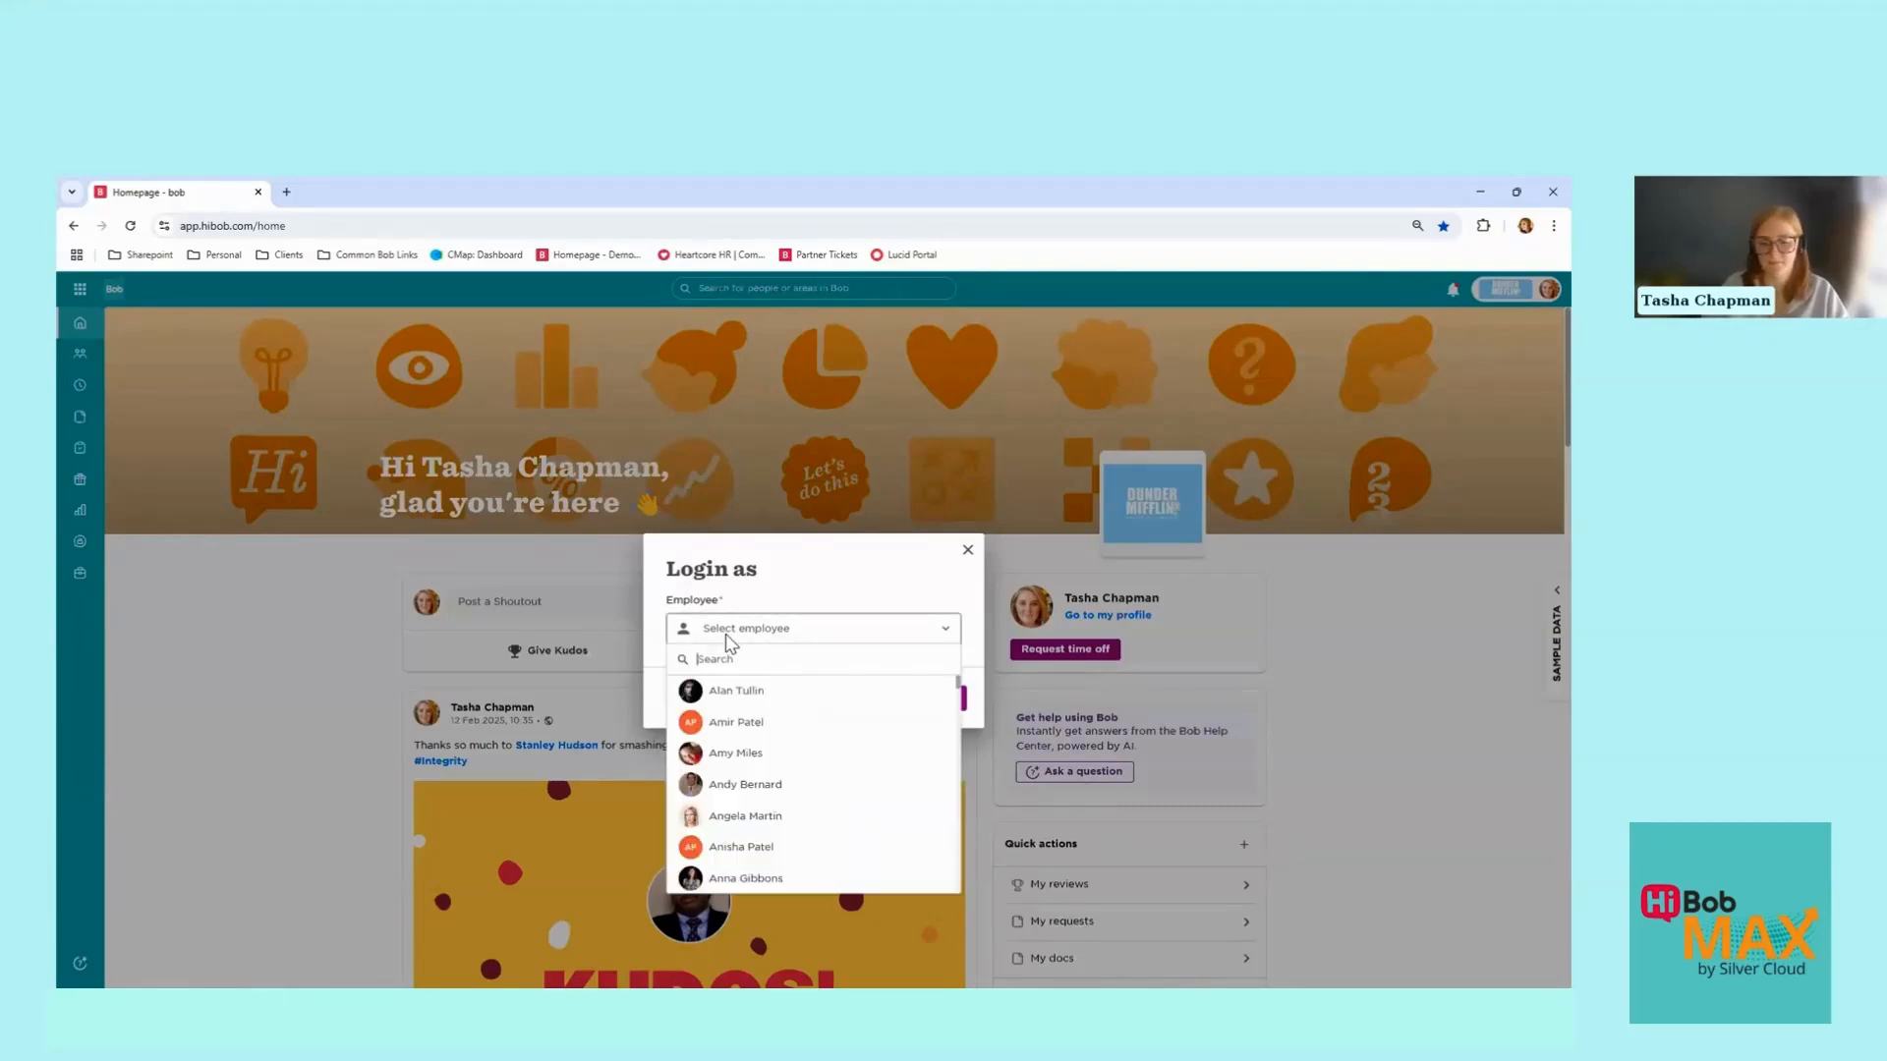
{"action": "type", "text": "employee"}
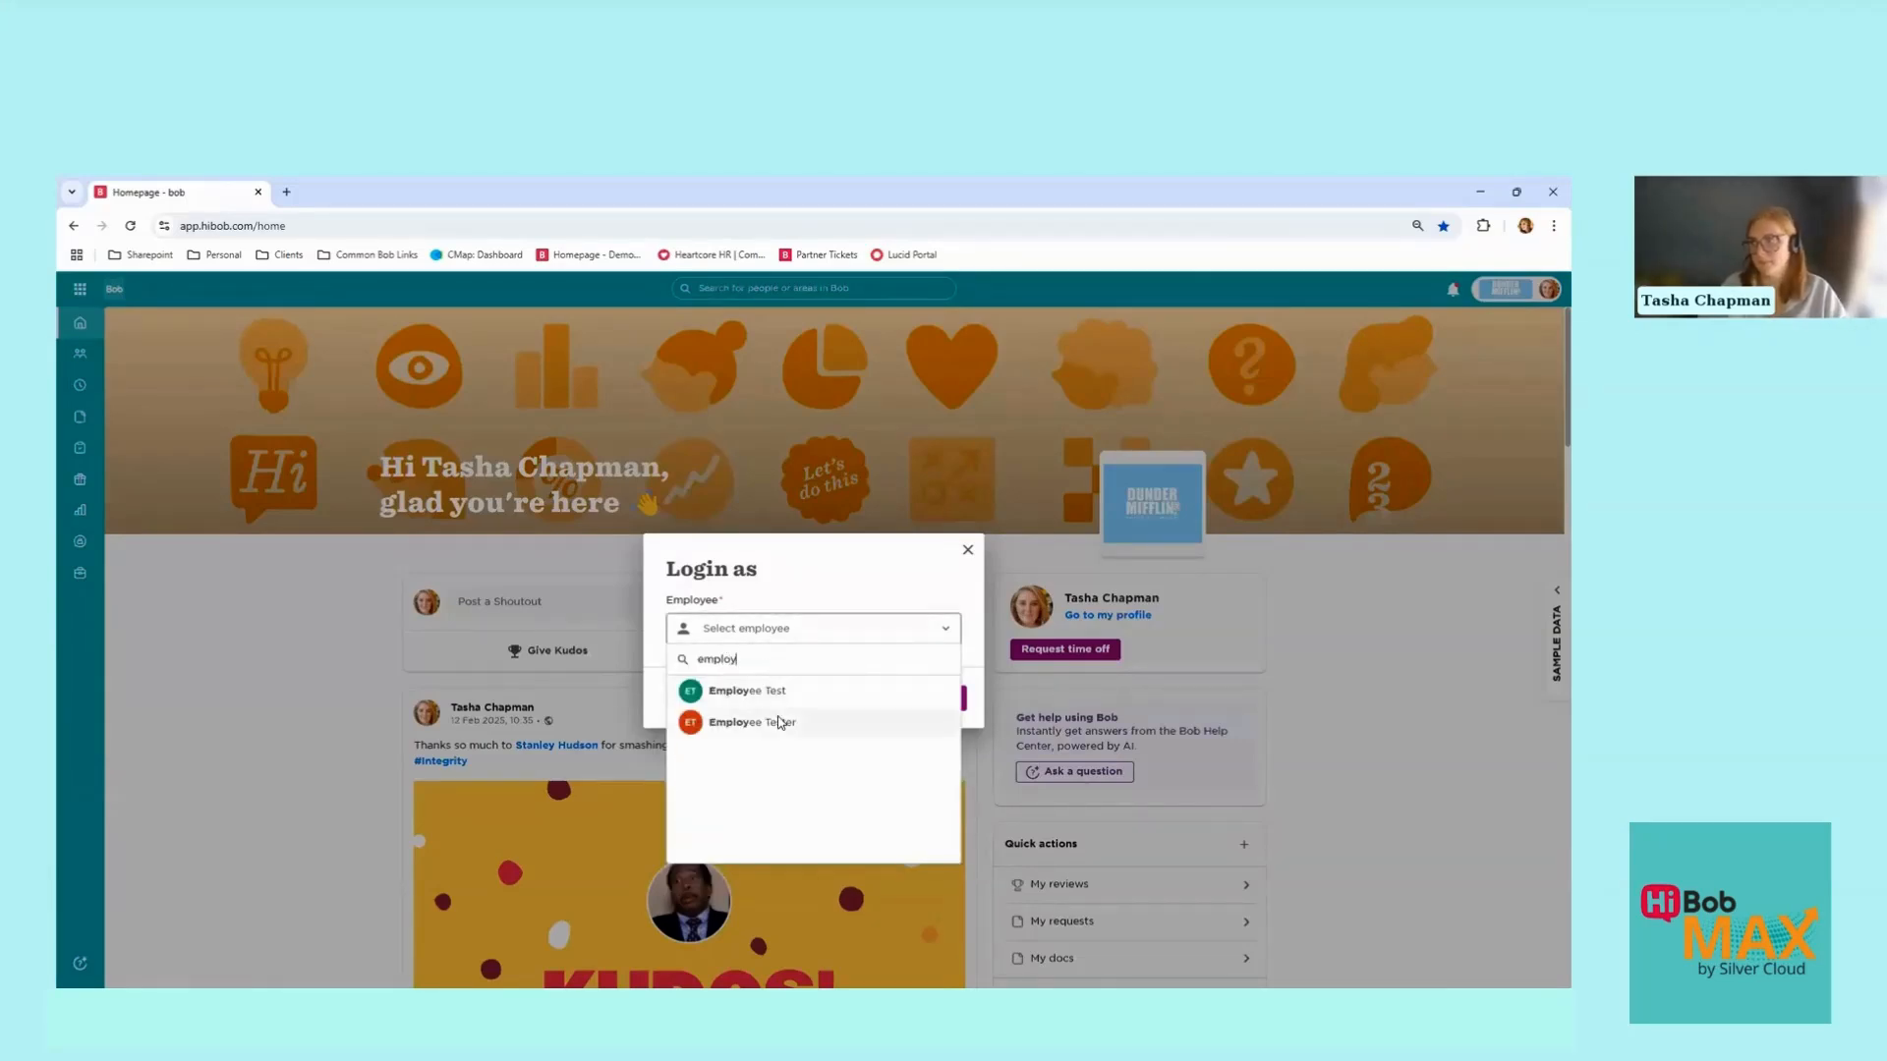
{"action": "left_click", "coordinate": [771, 720]}
{"action": "left_click", "coordinate": [918, 699]}
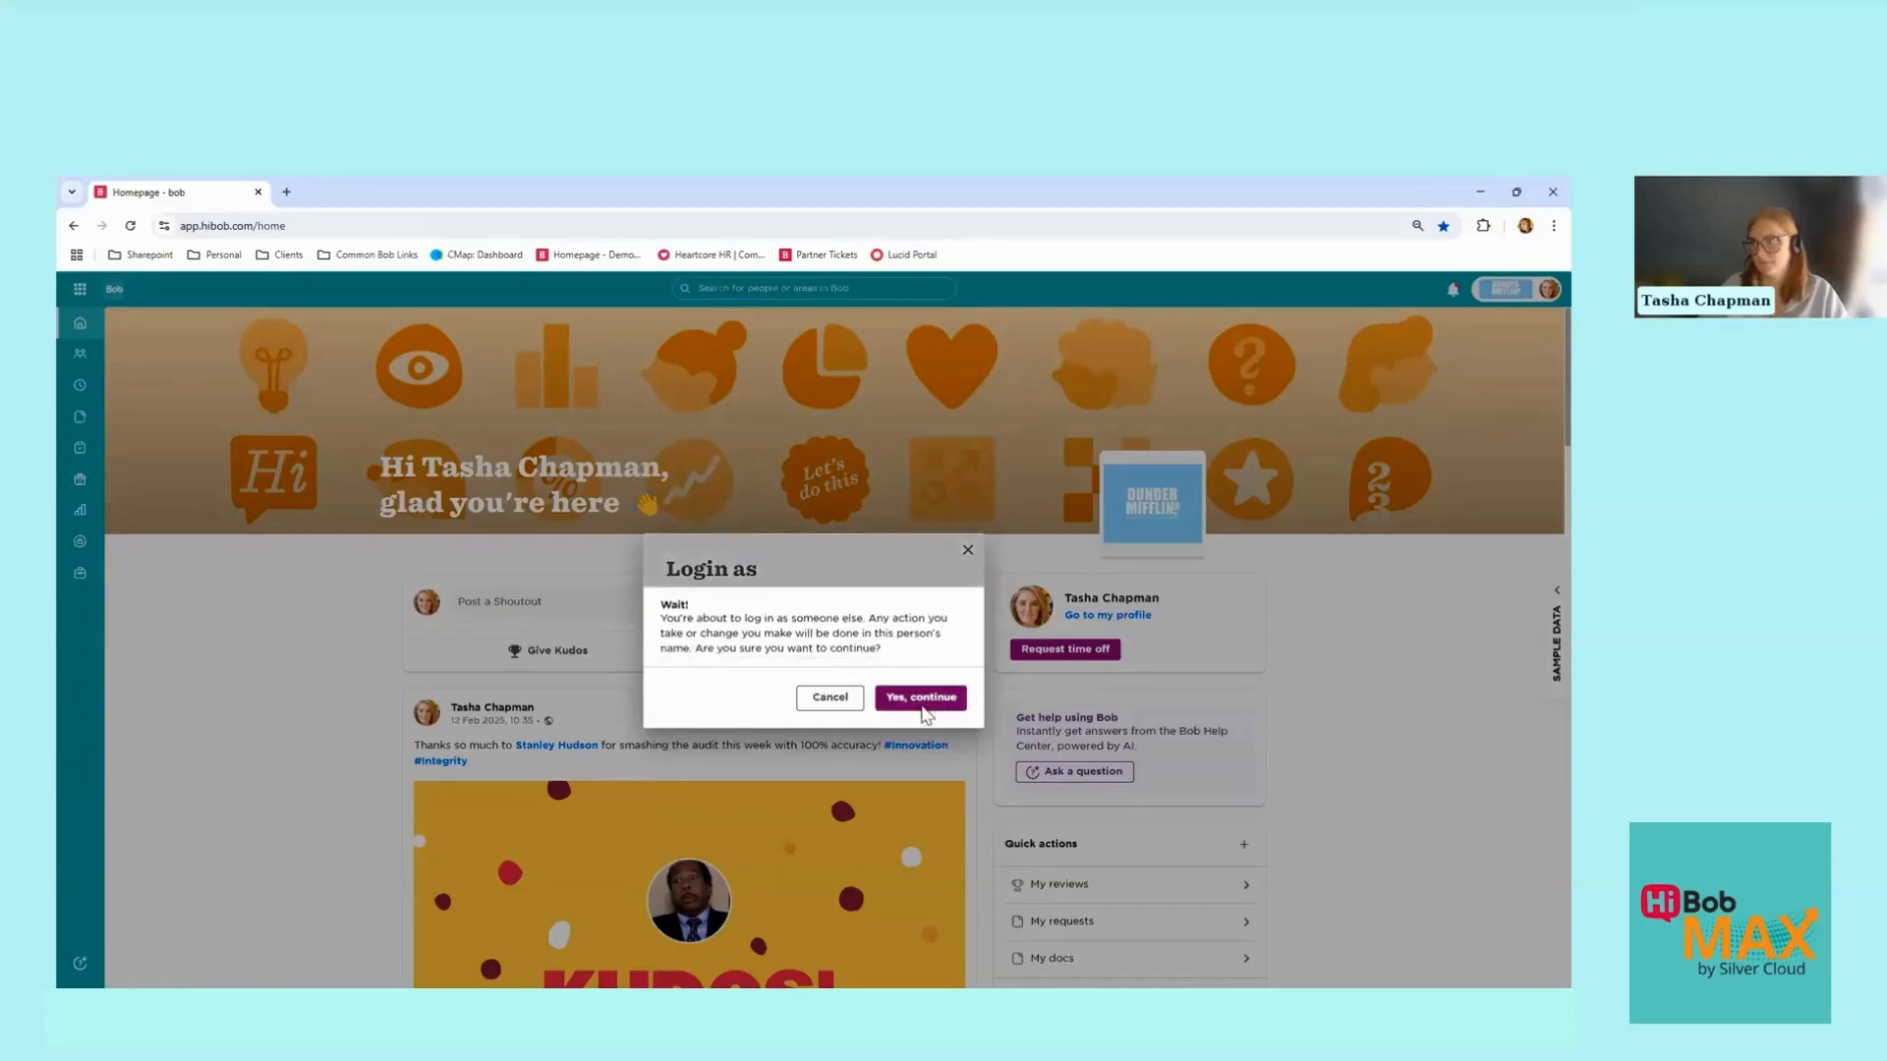
{"action": "left_click", "coordinate": [922, 696]}
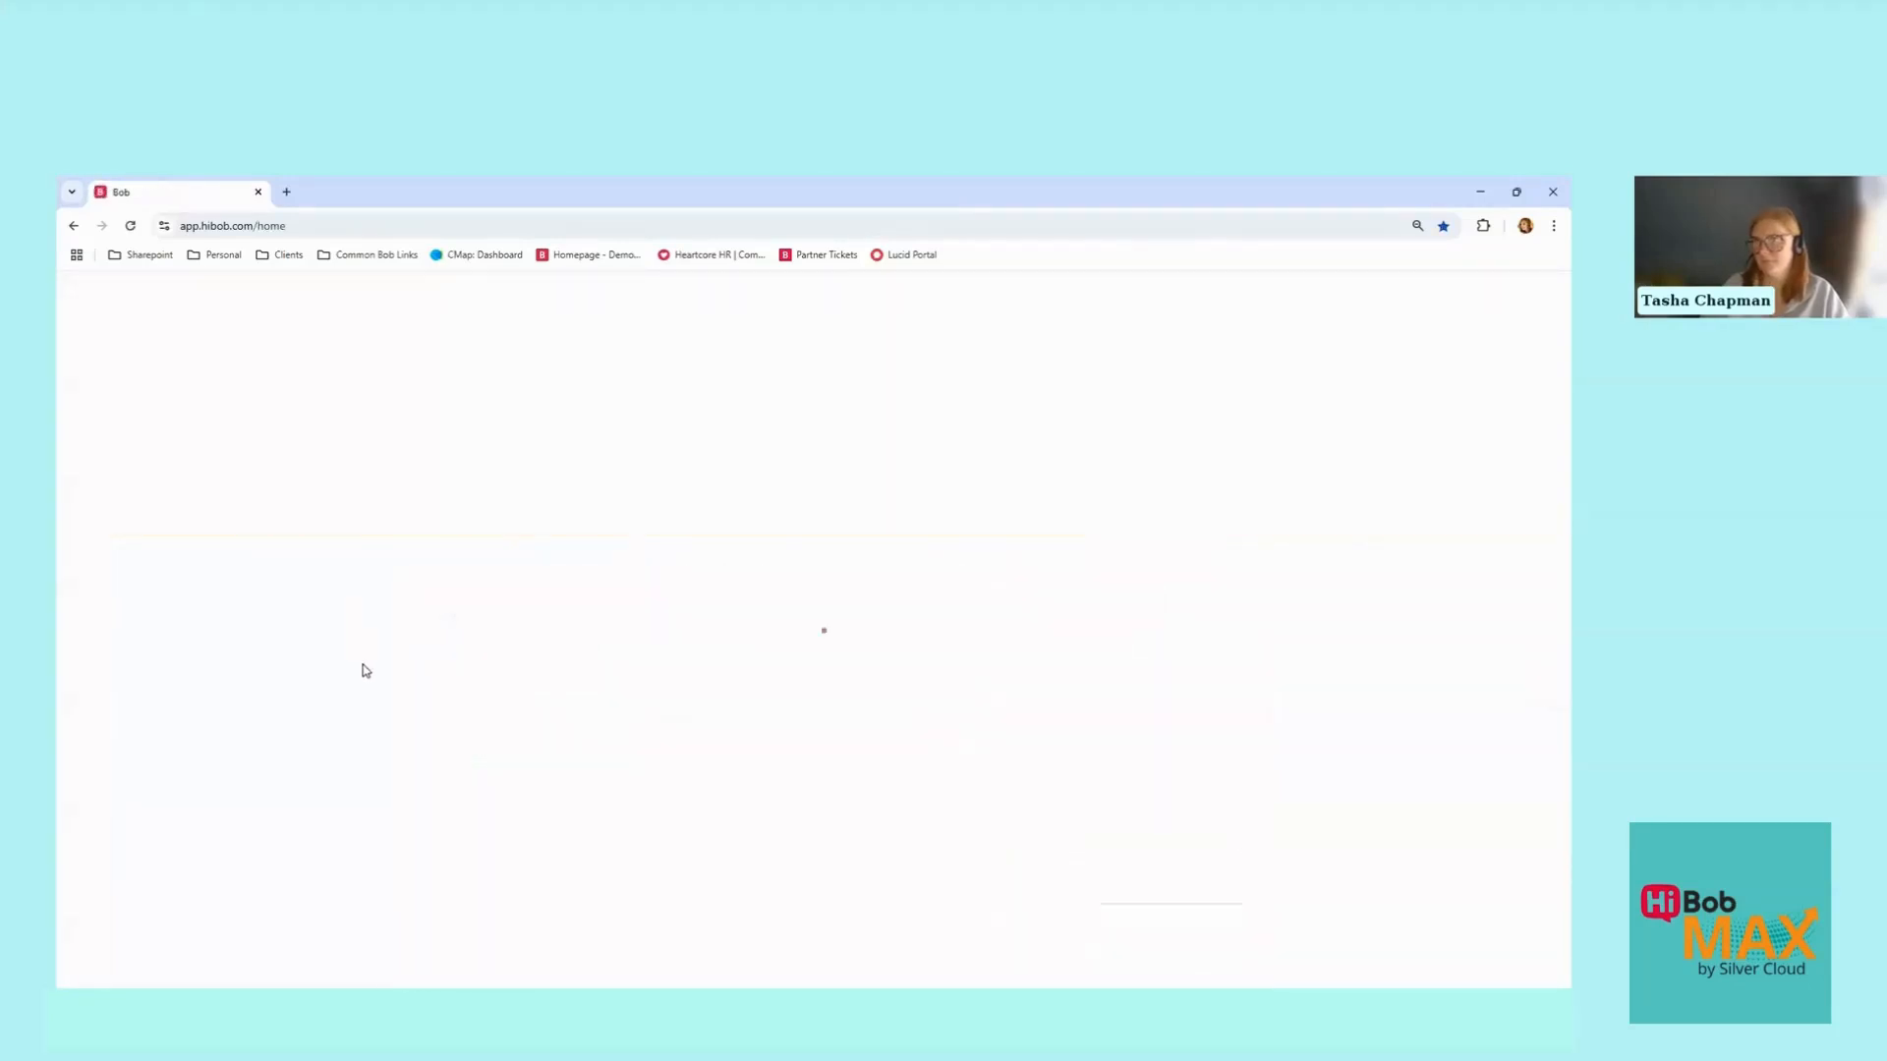
Step: Fill in a Sick Leave request from 29 to 30 April 2025
{"action": "left_click", "coordinate": [1064, 678]}
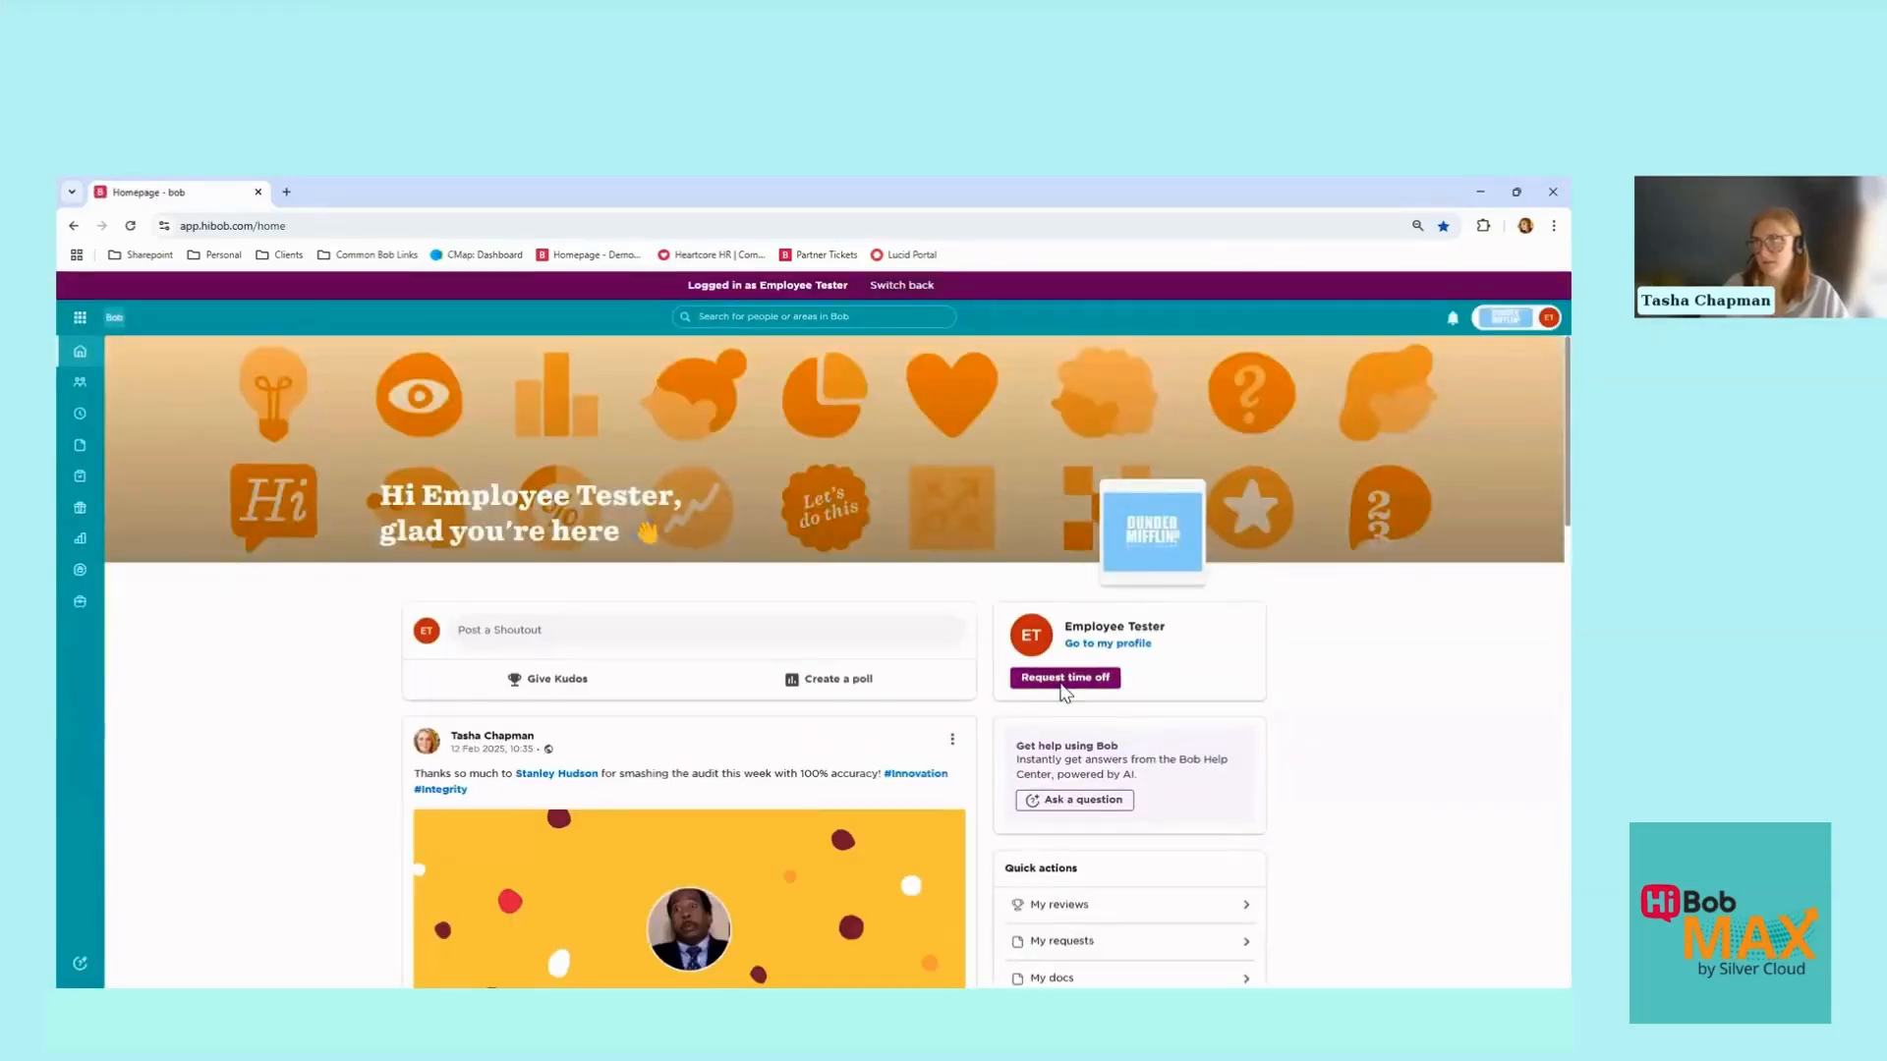
{"action": "left_click", "coordinate": [509, 512]}
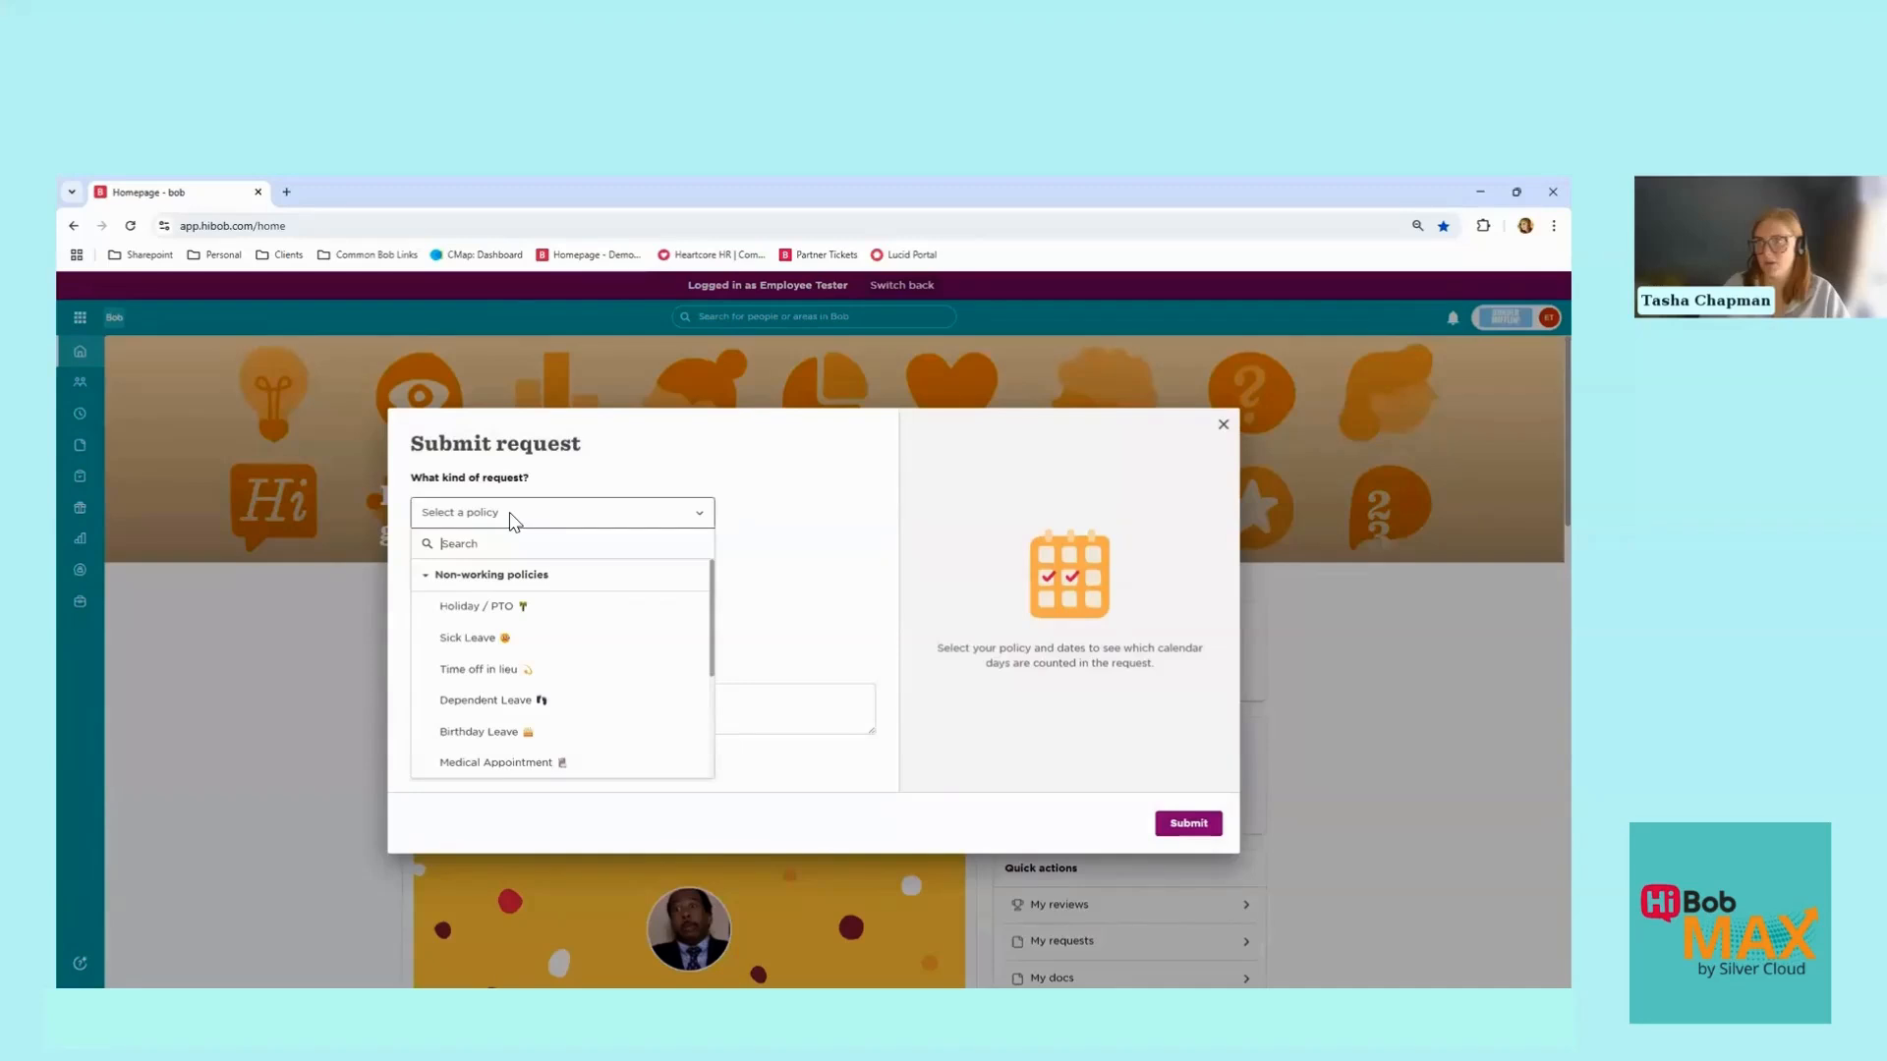
{"action": "left_click", "coordinate": [531, 636]}
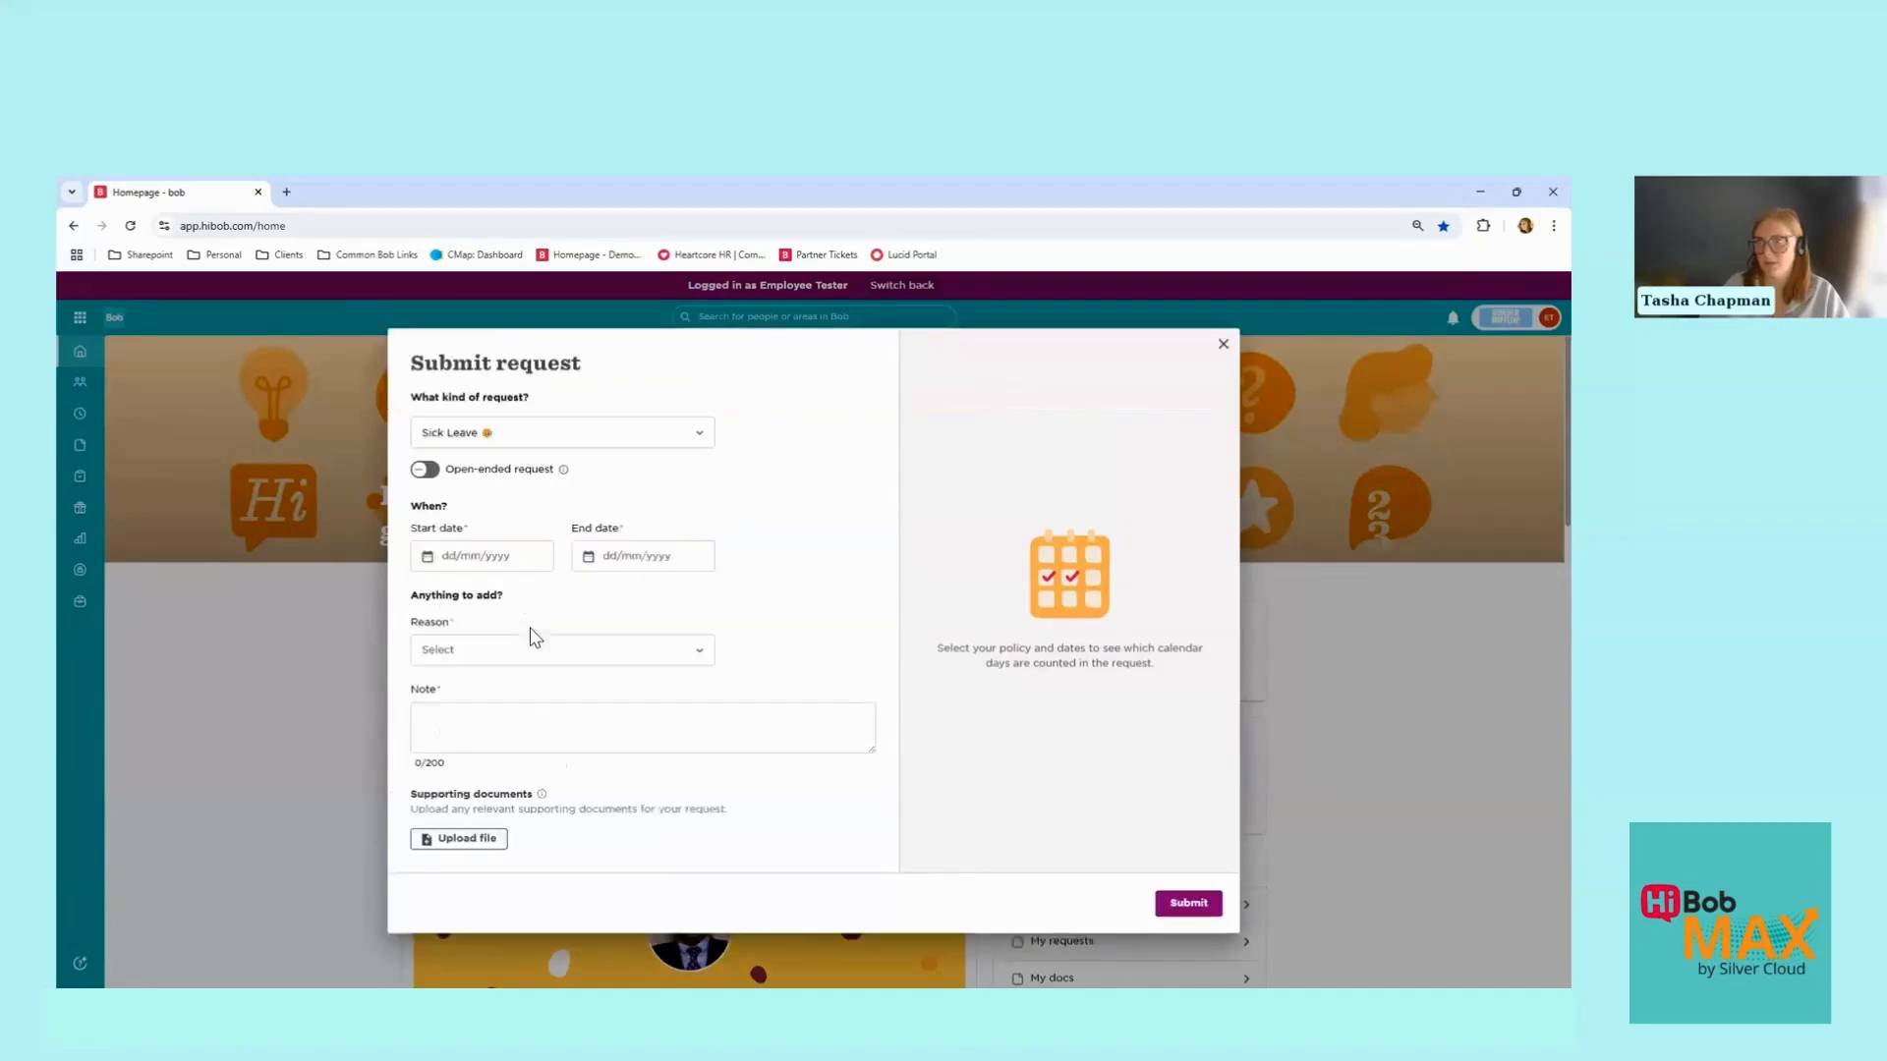
{"action": "left_click", "coordinate": [484, 557]}
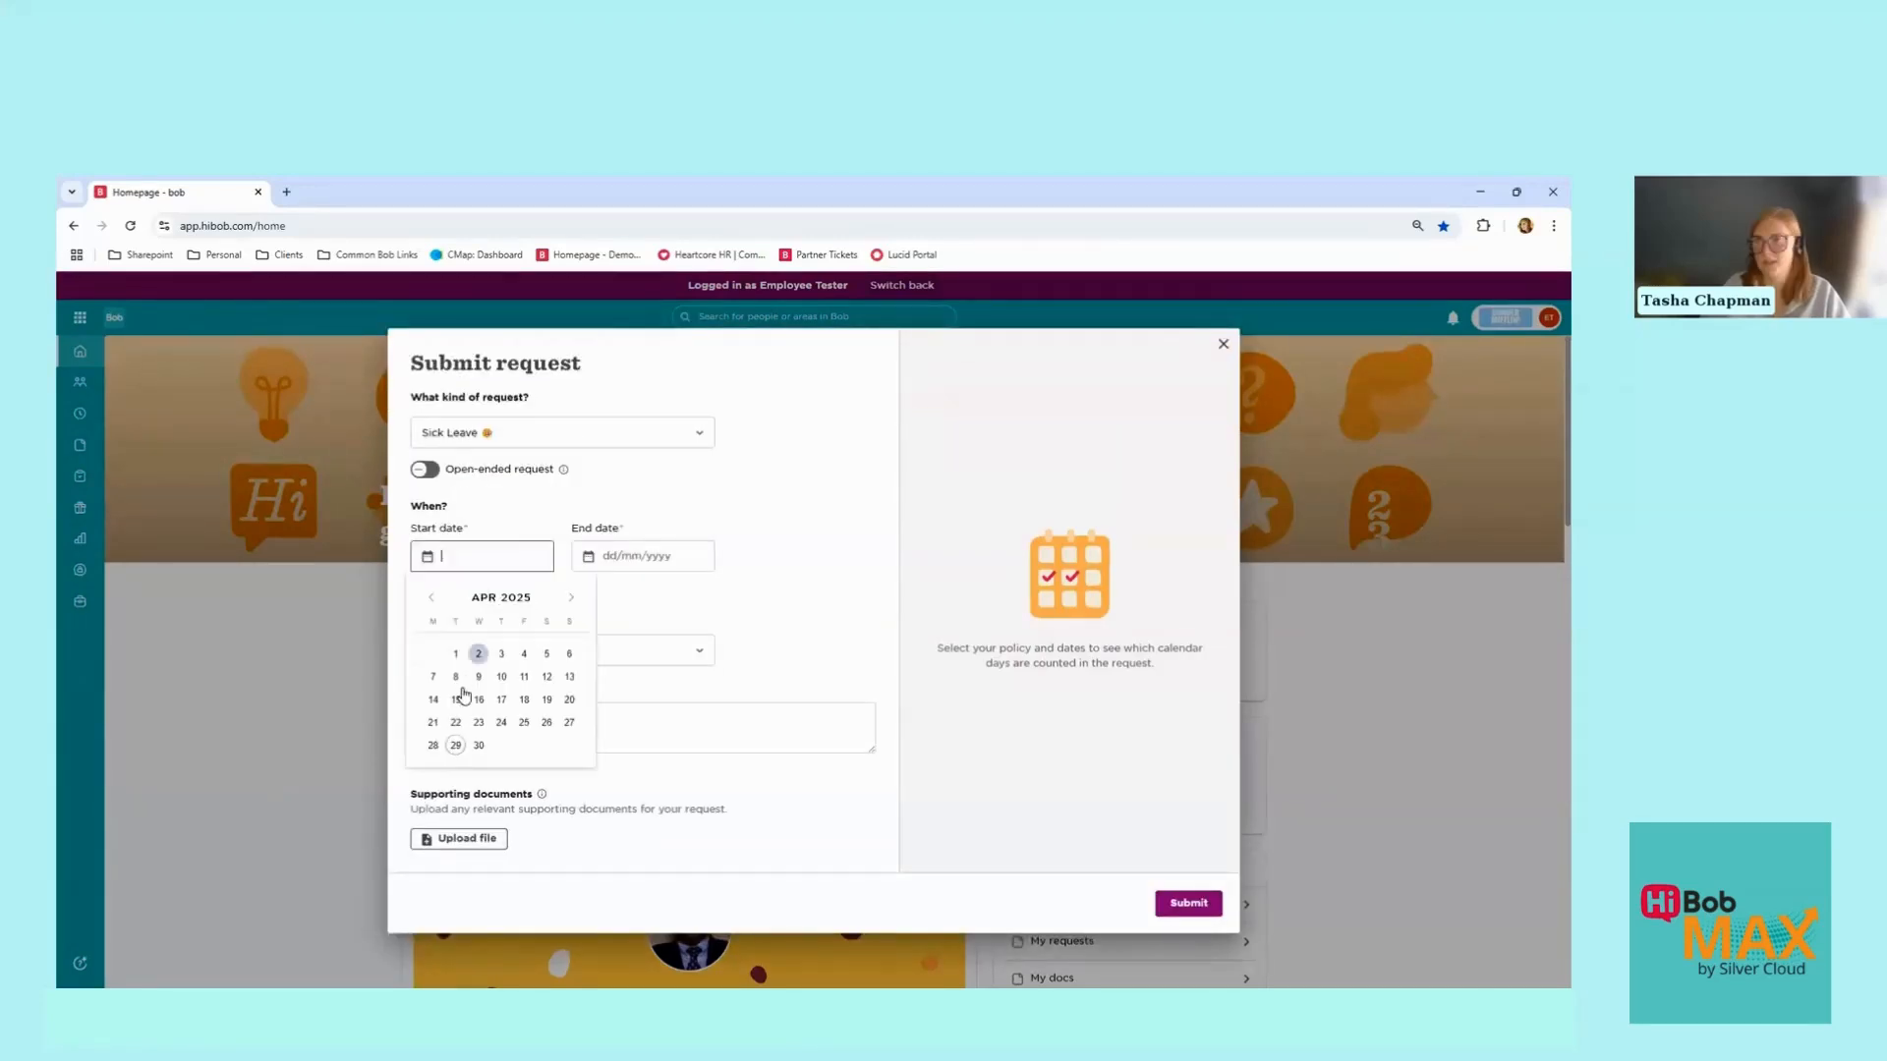
{"action": "left_click", "coordinate": [455, 729]}
{"action": "left_click", "coordinate": [614, 557]}
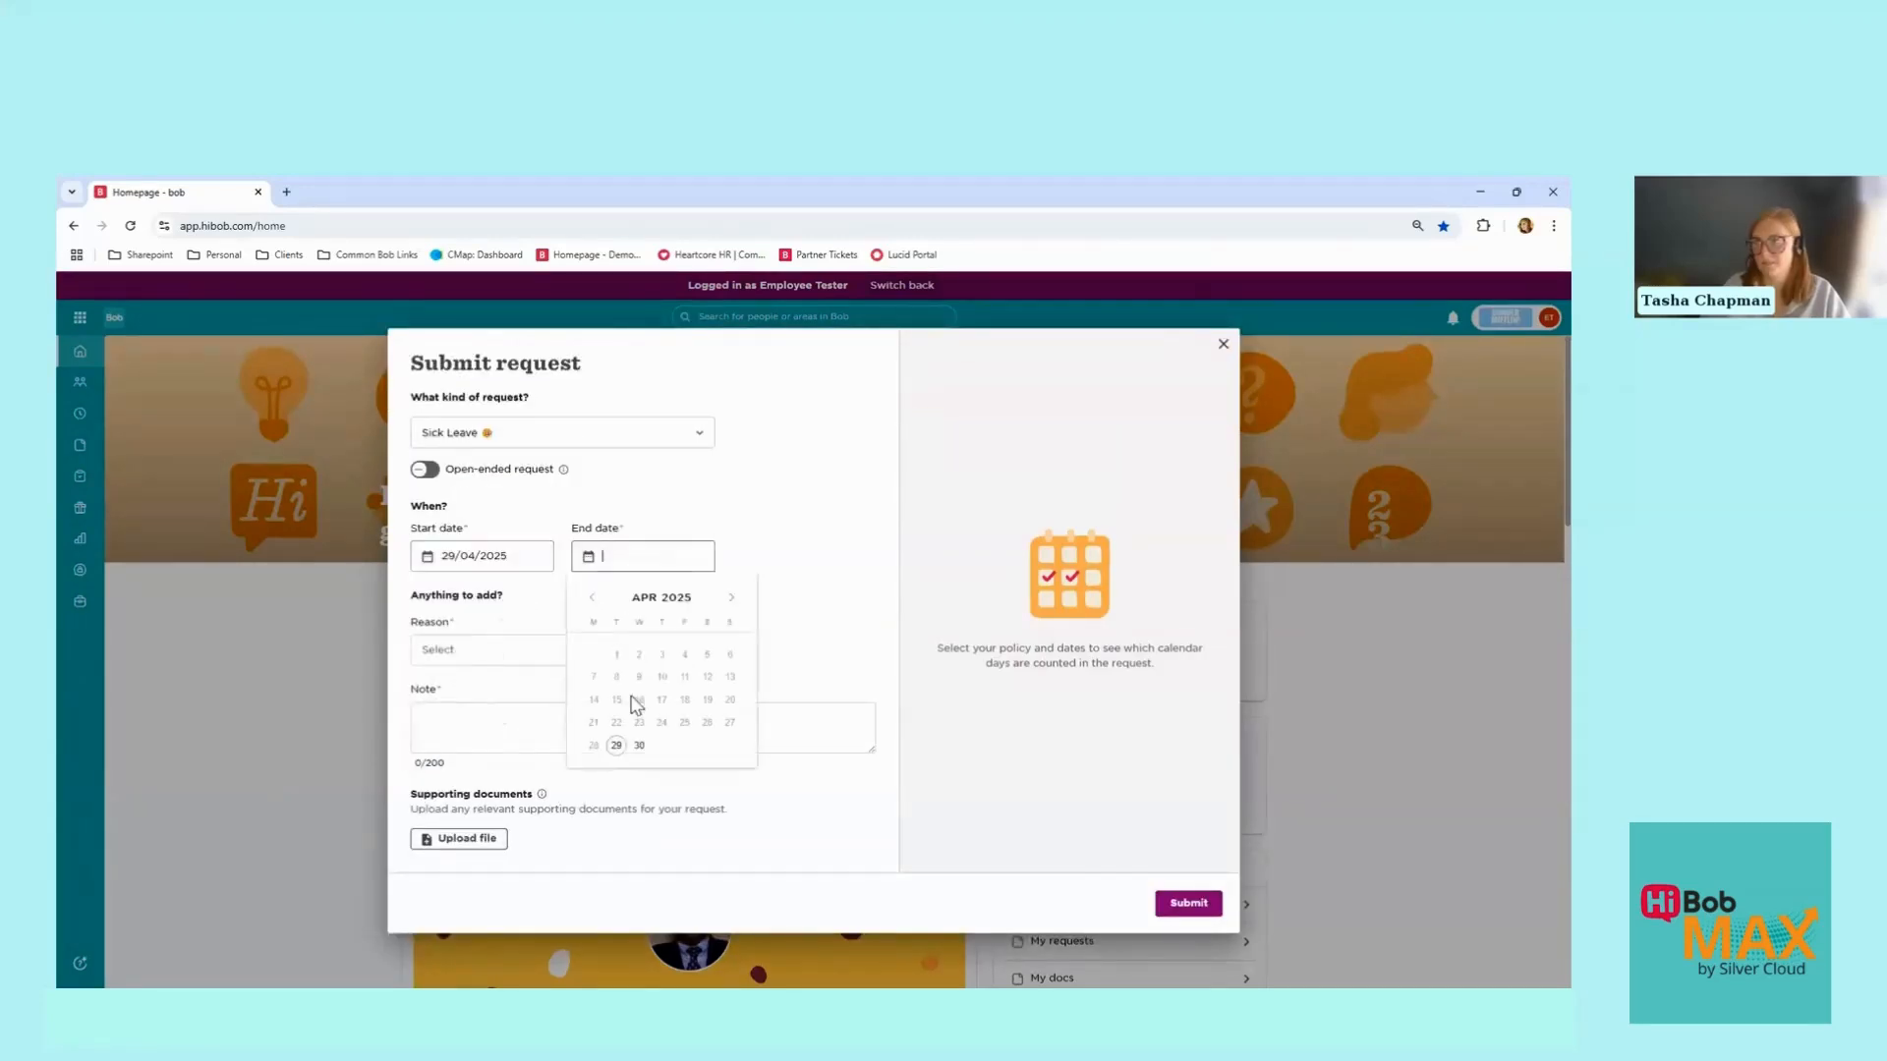
{"action": "left_click", "coordinate": [639, 745]}
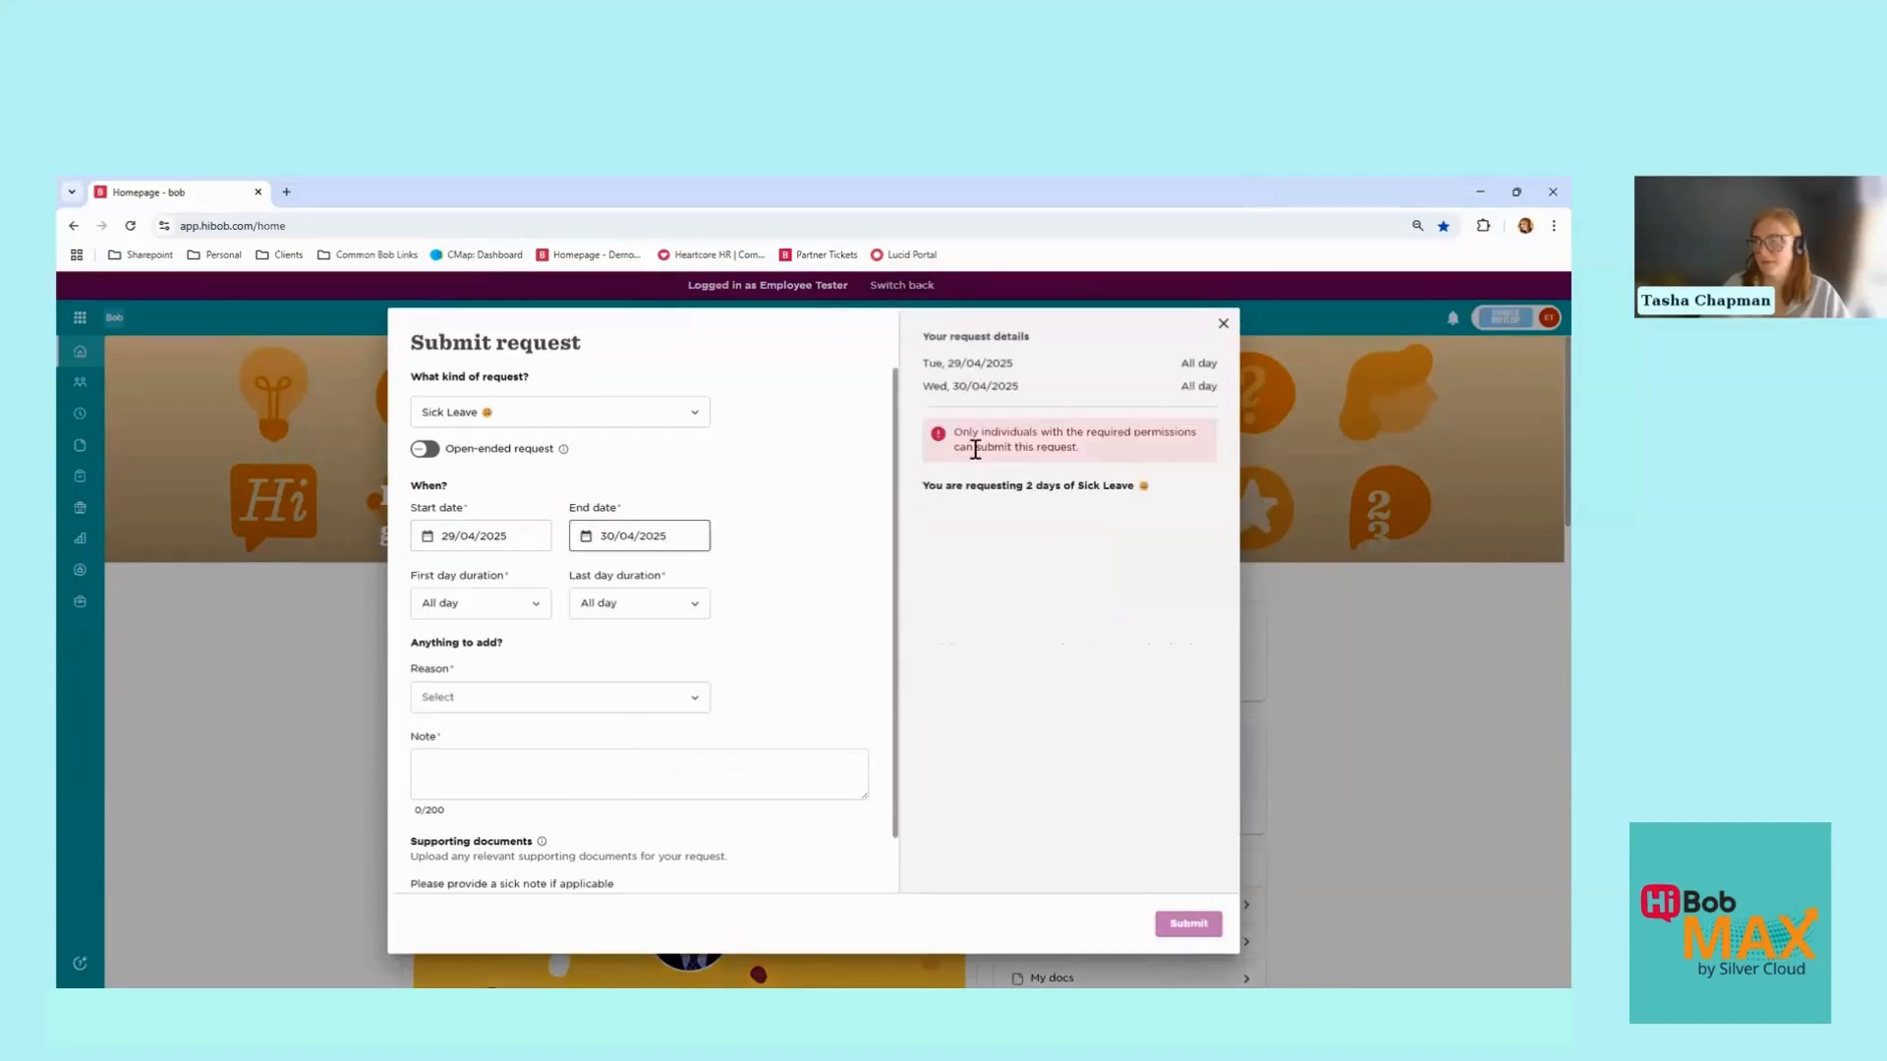
{"action": "left_click", "coordinate": [495, 414]}
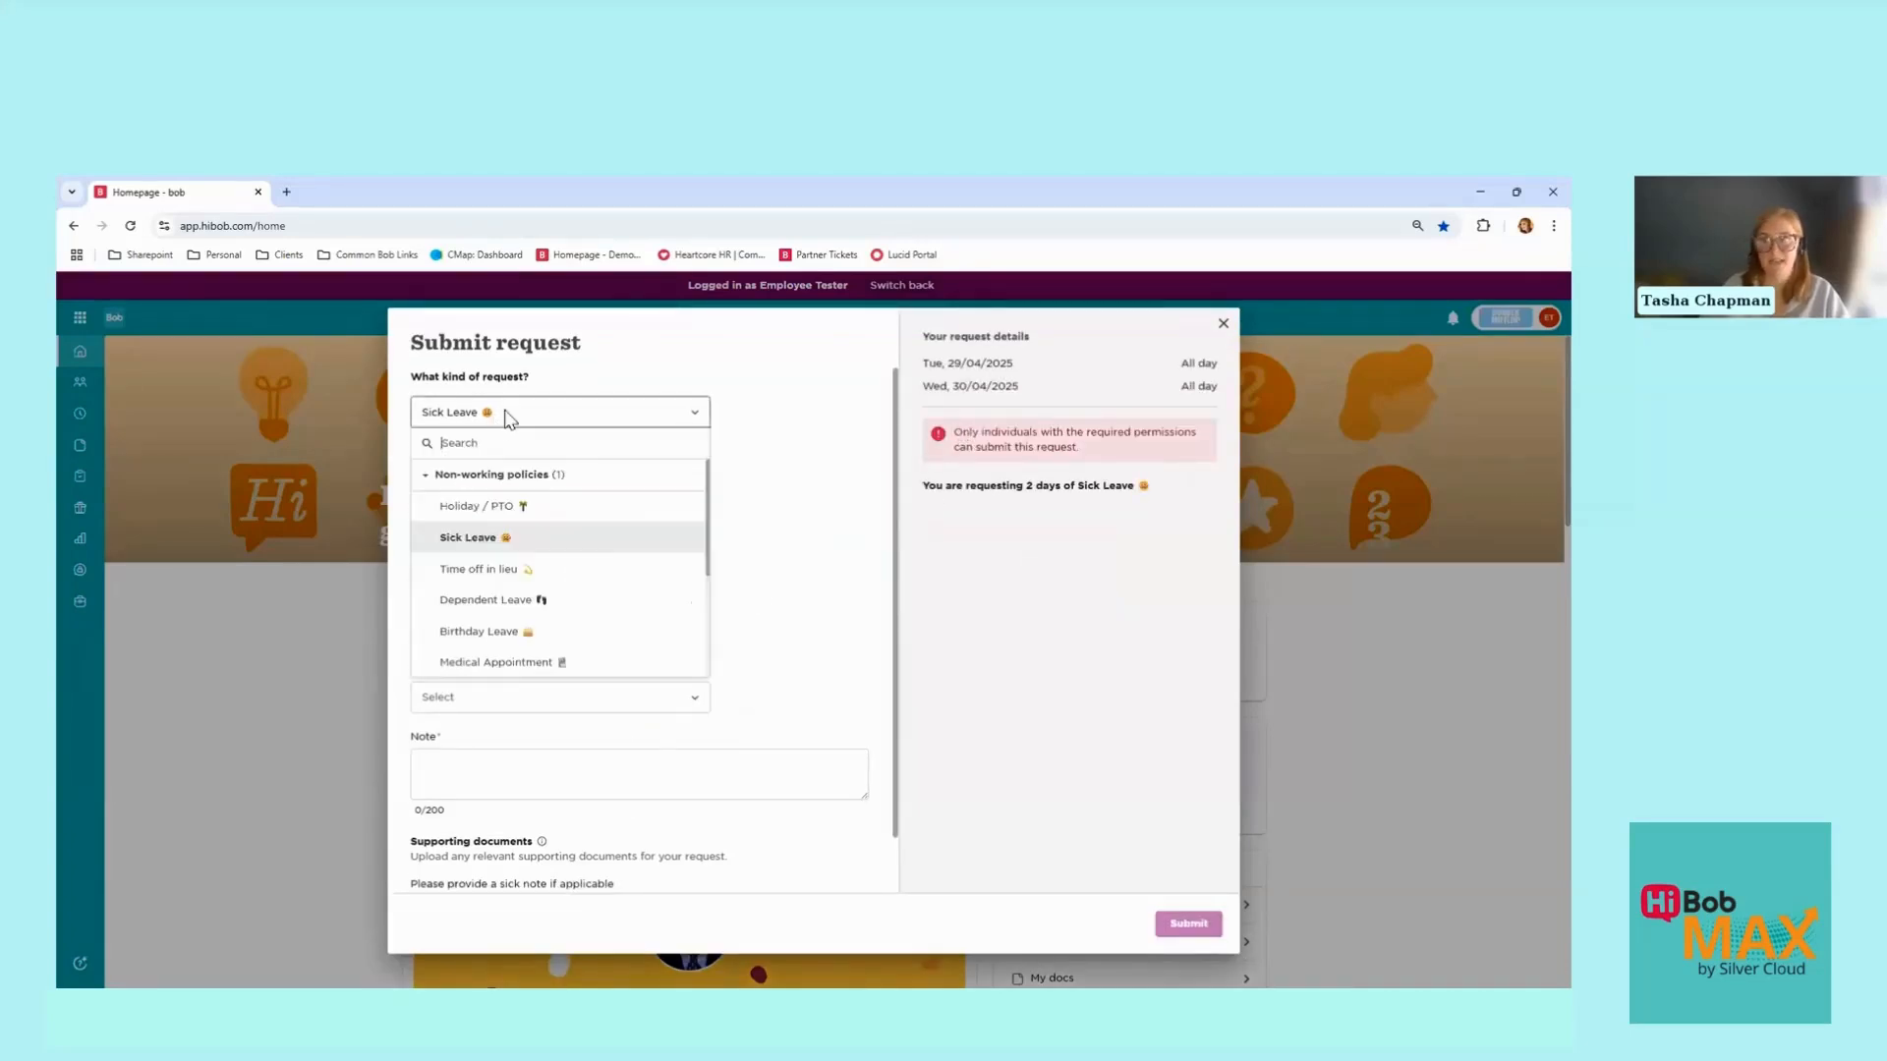
{"action": "left_click", "coordinate": [503, 418]}
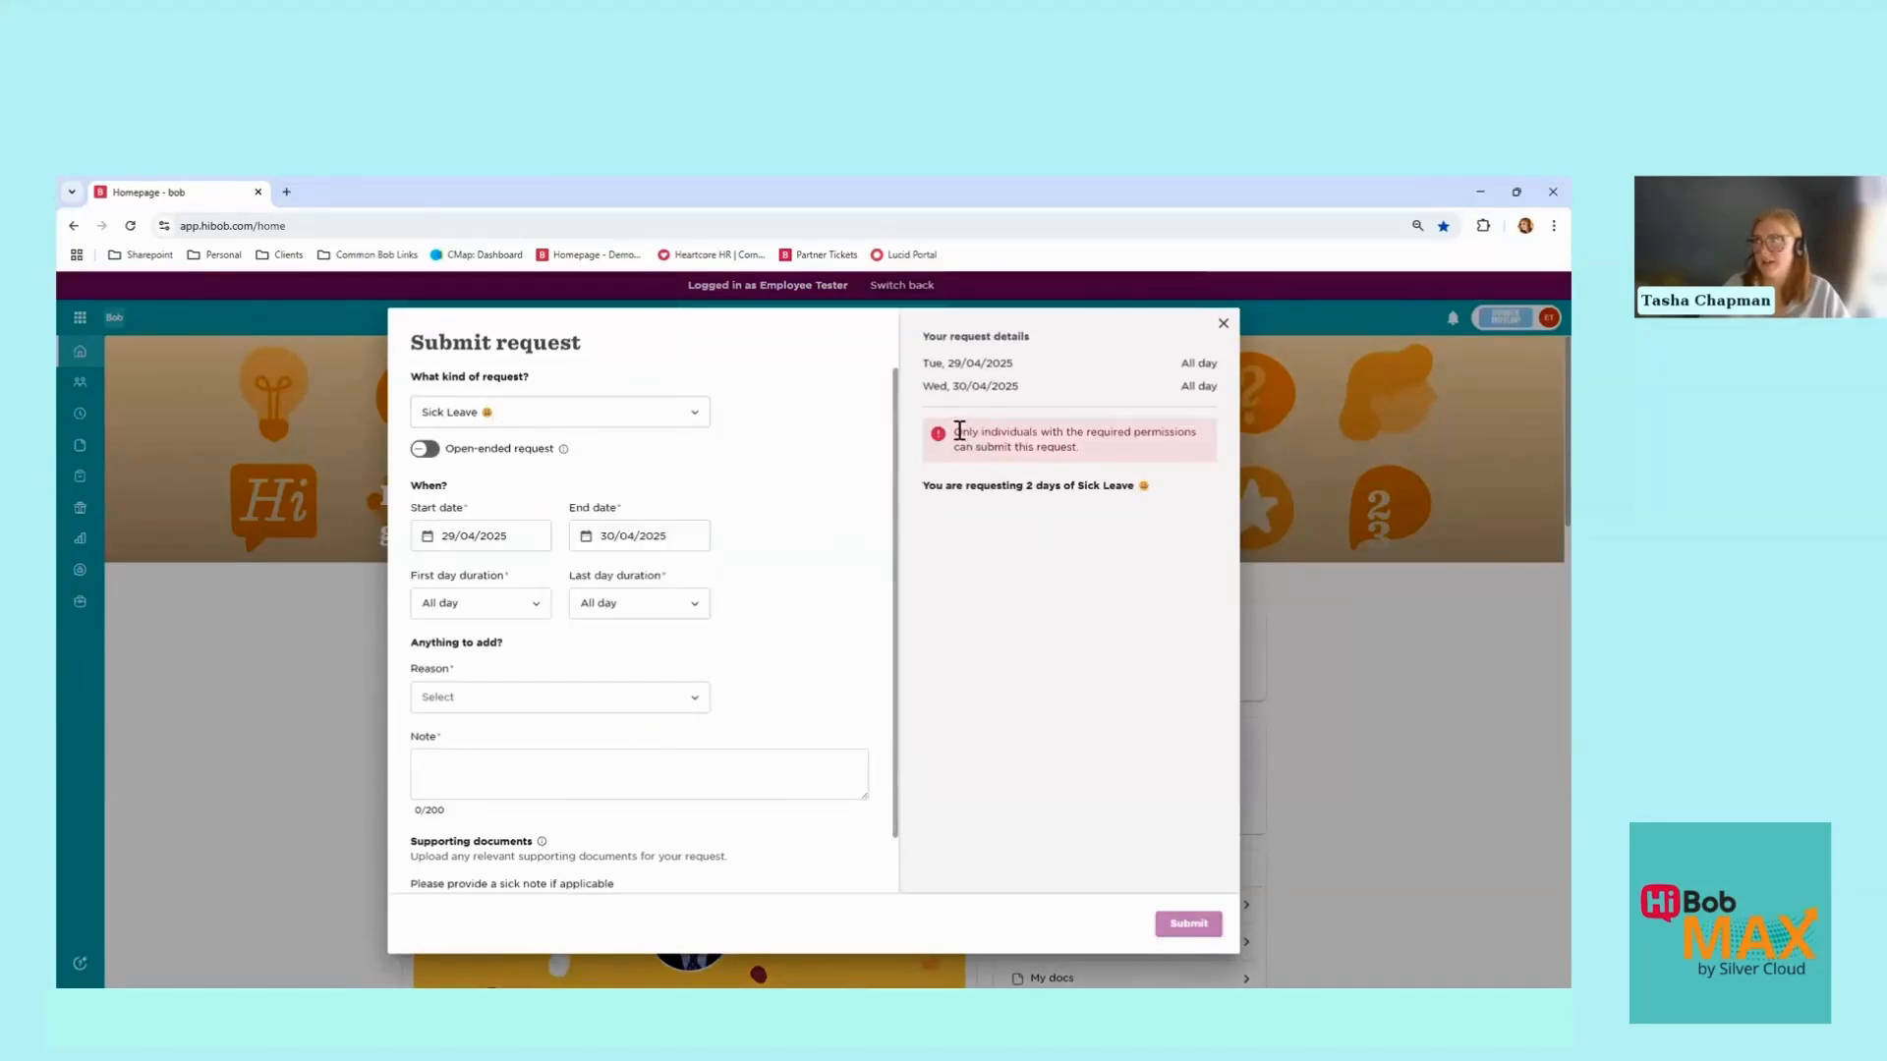
Step: Review the permission warning and 2-day summary, then close the request unsubmitted
{"action": "left_click_drag", "start_coordinate": [961, 433], "coordinate": [1136, 451]}
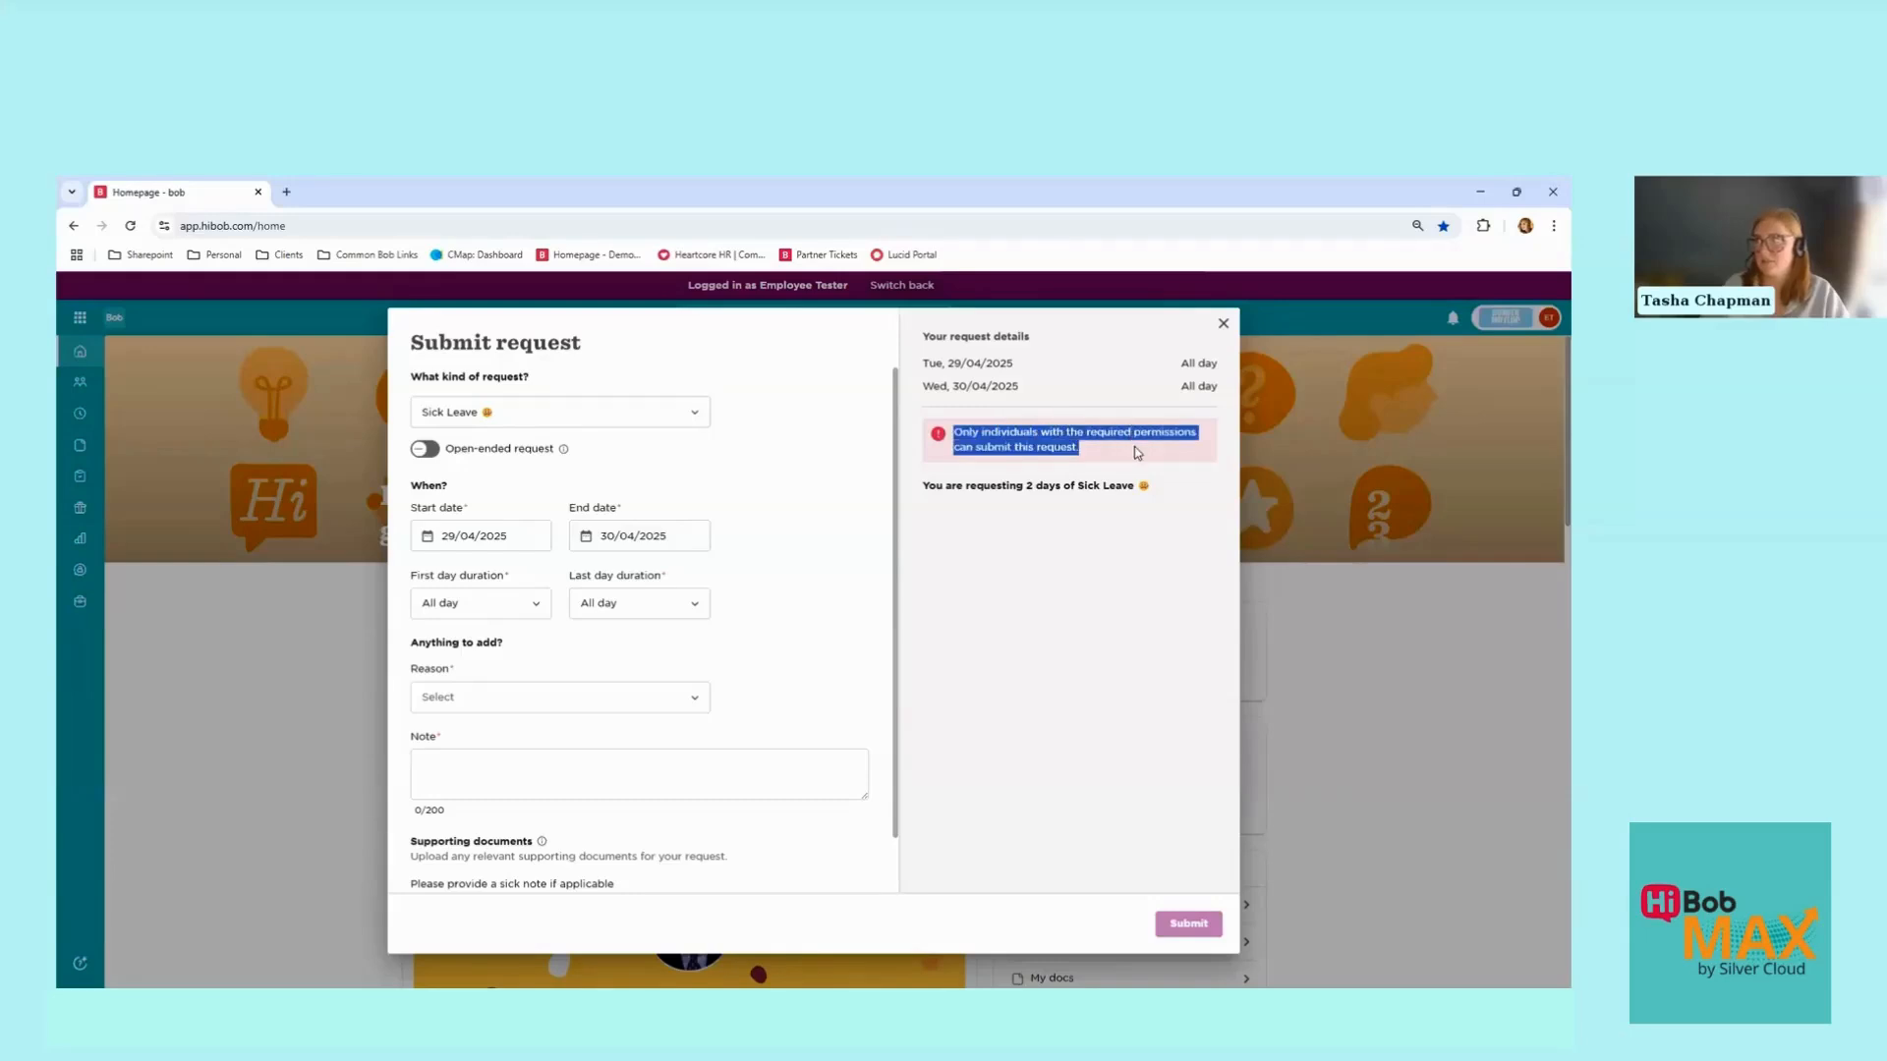
{"action": "left_click", "coordinate": [1137, 452]}
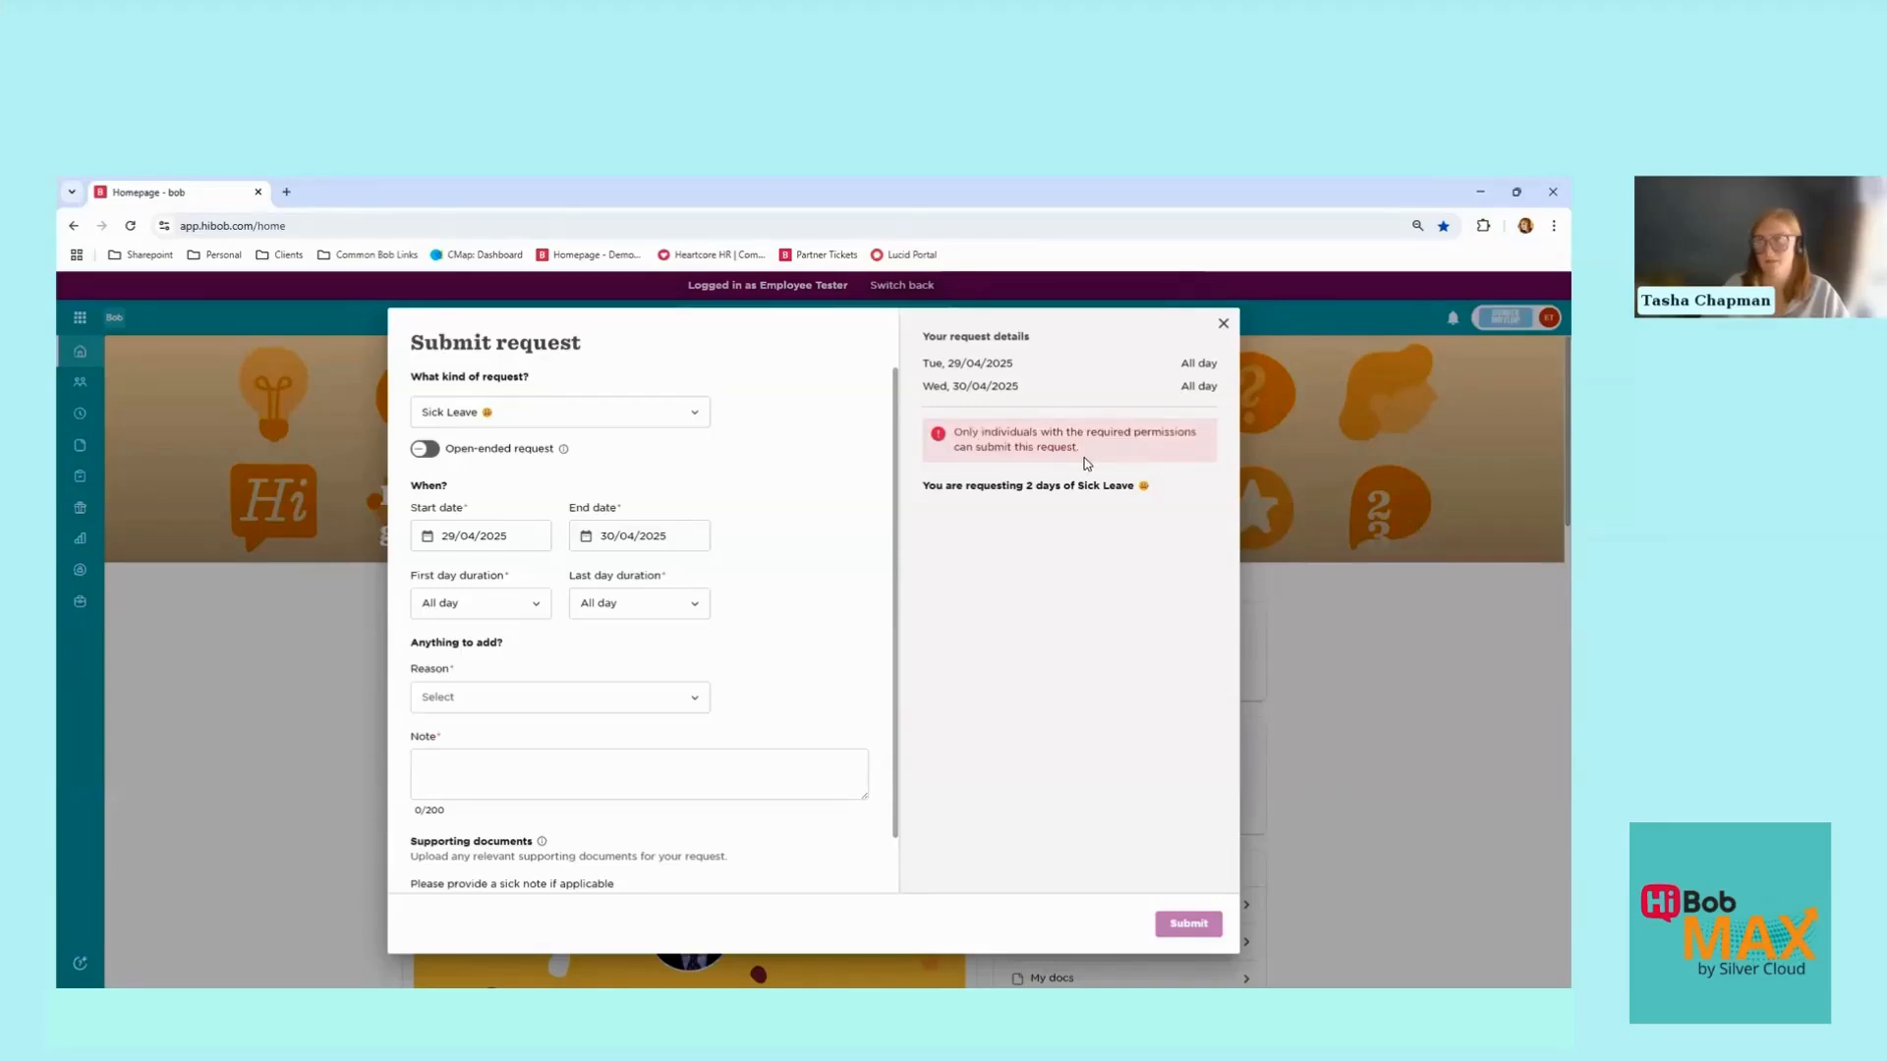
{"action": "triple_click", "coordinate": [1218, 938]}
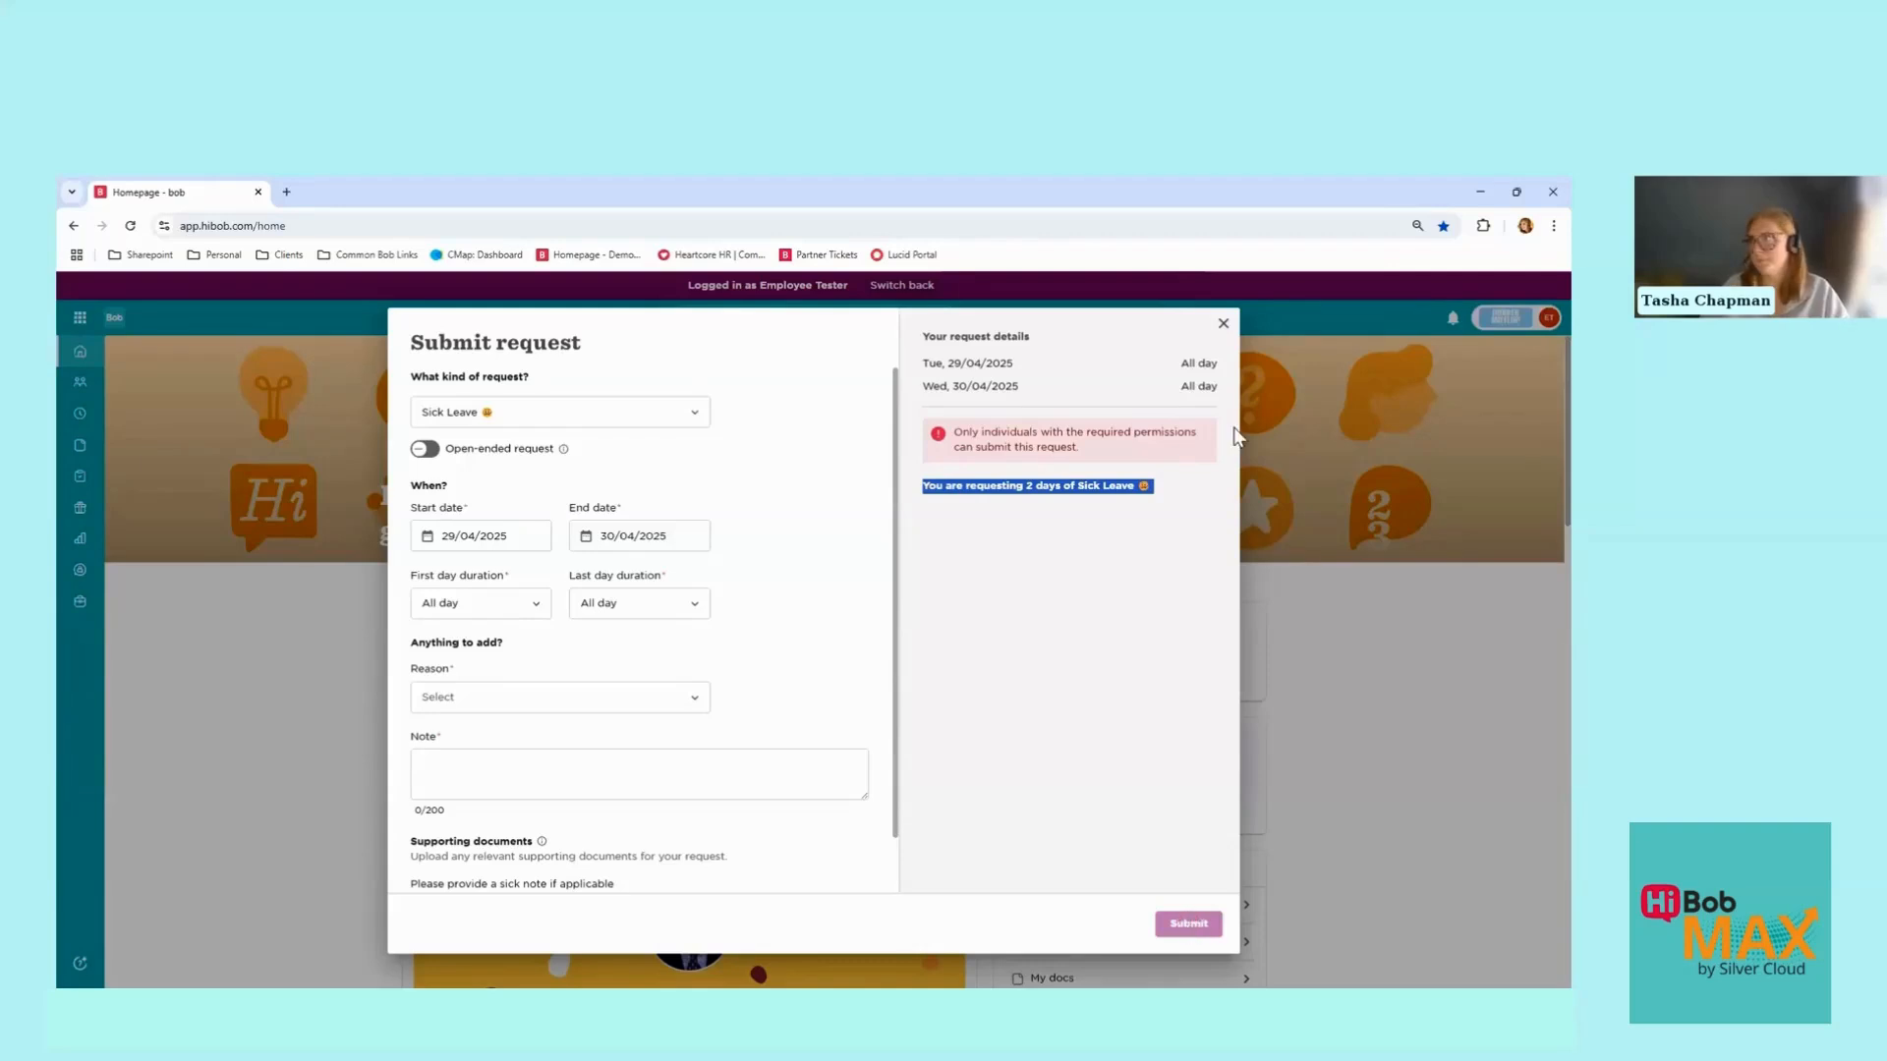
{"action": "left_click", "coordinate": [1222, 323]}
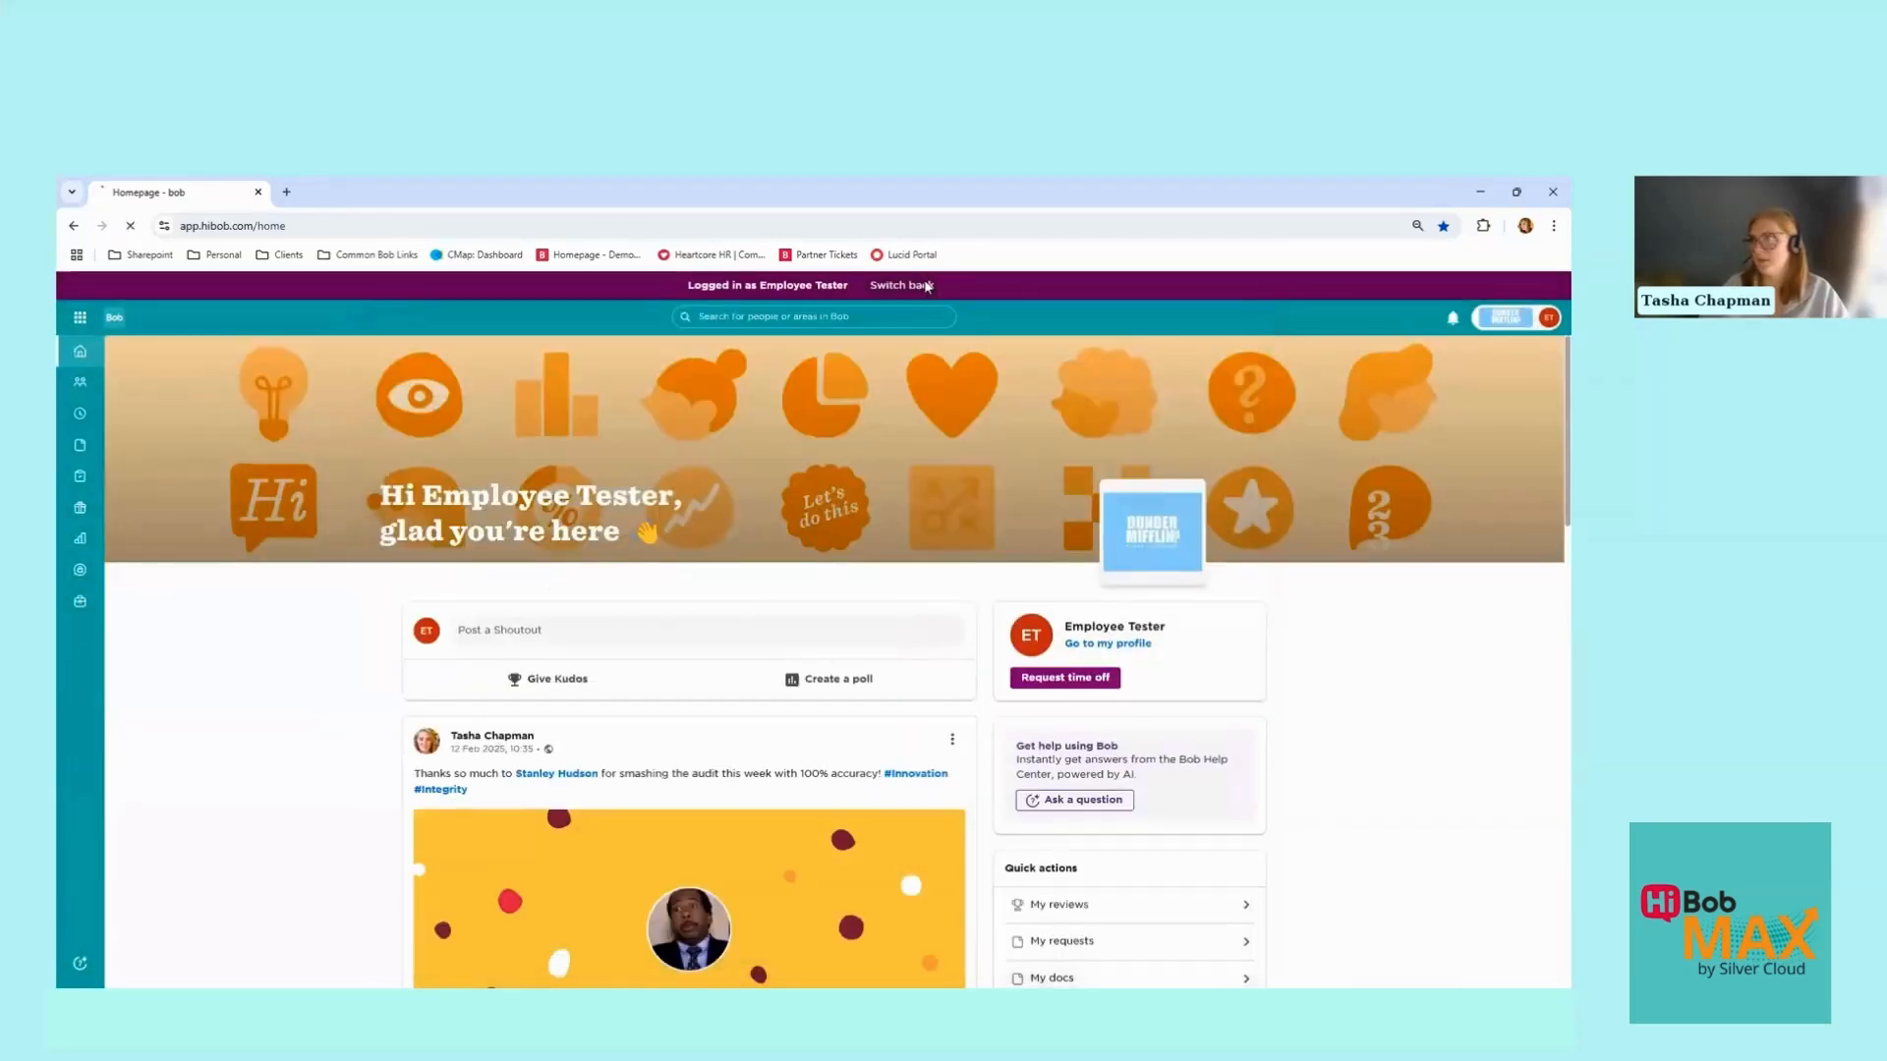
Step: Switch back, find Employee Tester via 'employ', and open Request on behalf from their Time off page
{"action": "left_click", "coordinate": [926, 284]}
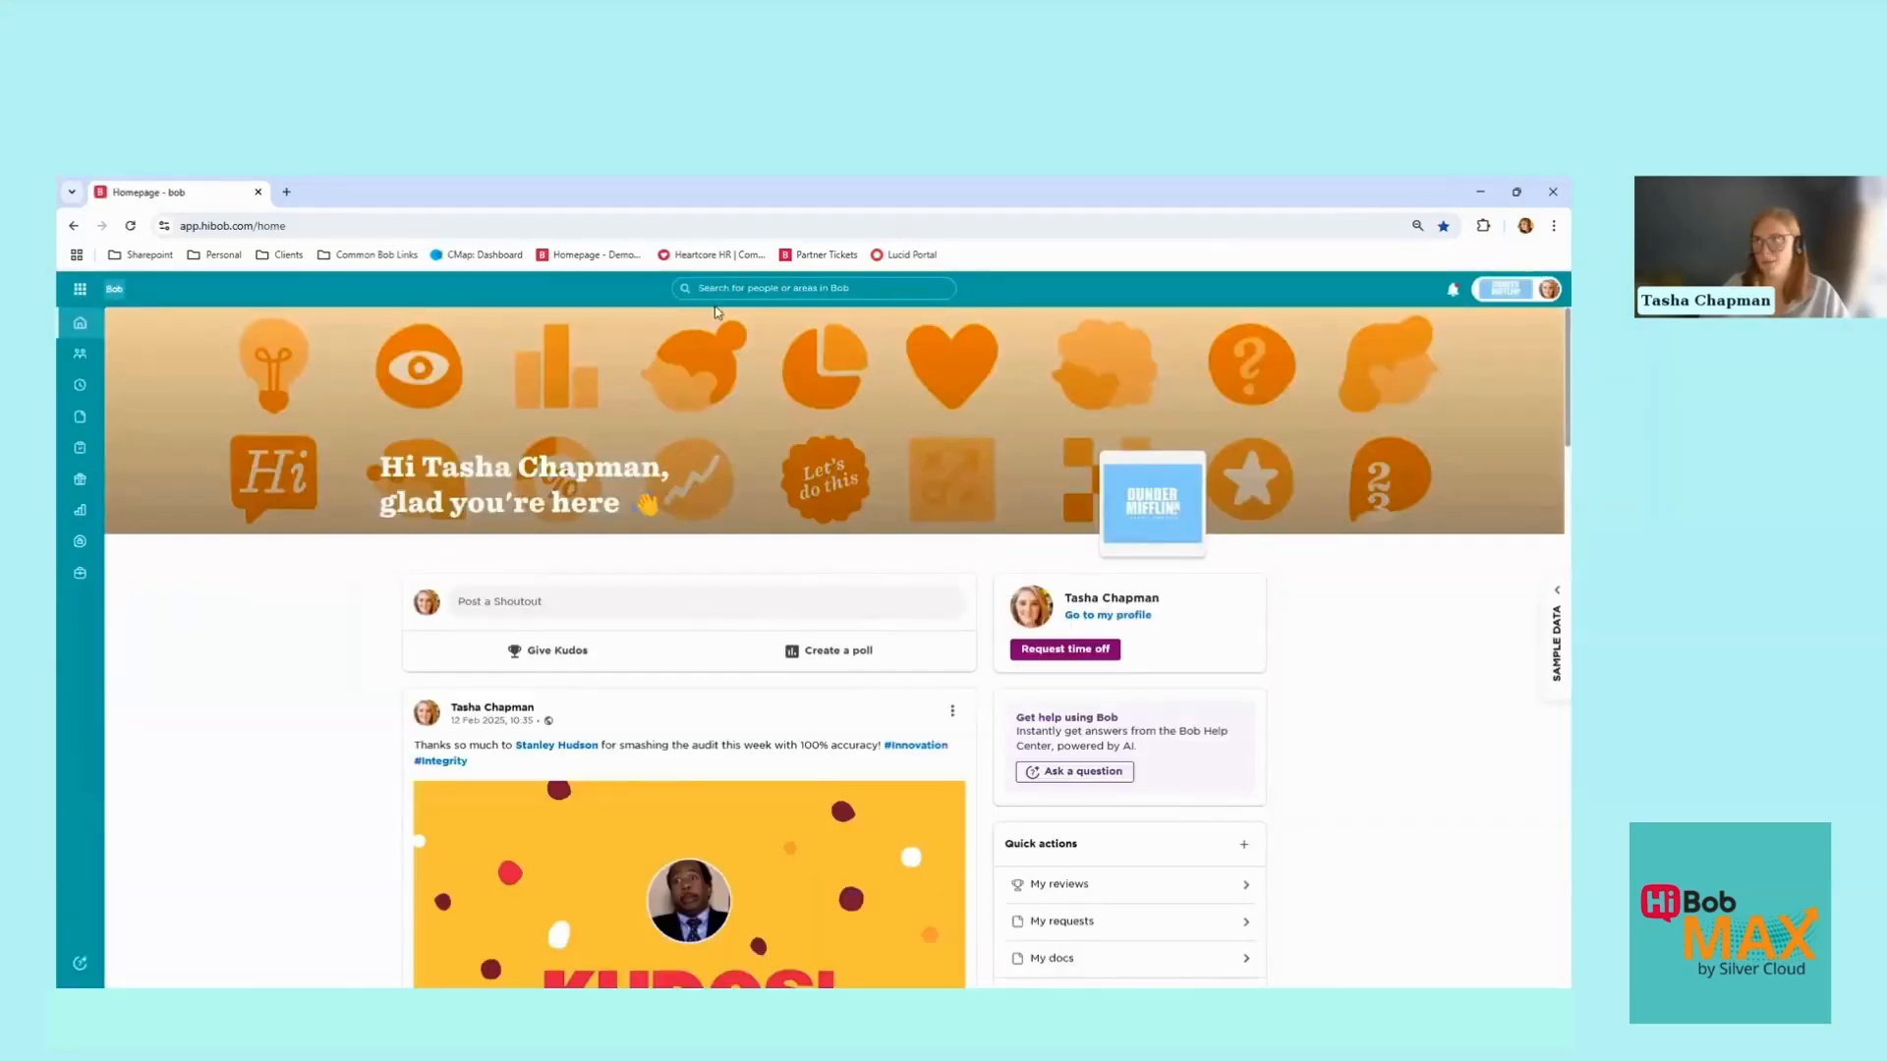
{"action": "left_click", "coordinate": [746, 288]}
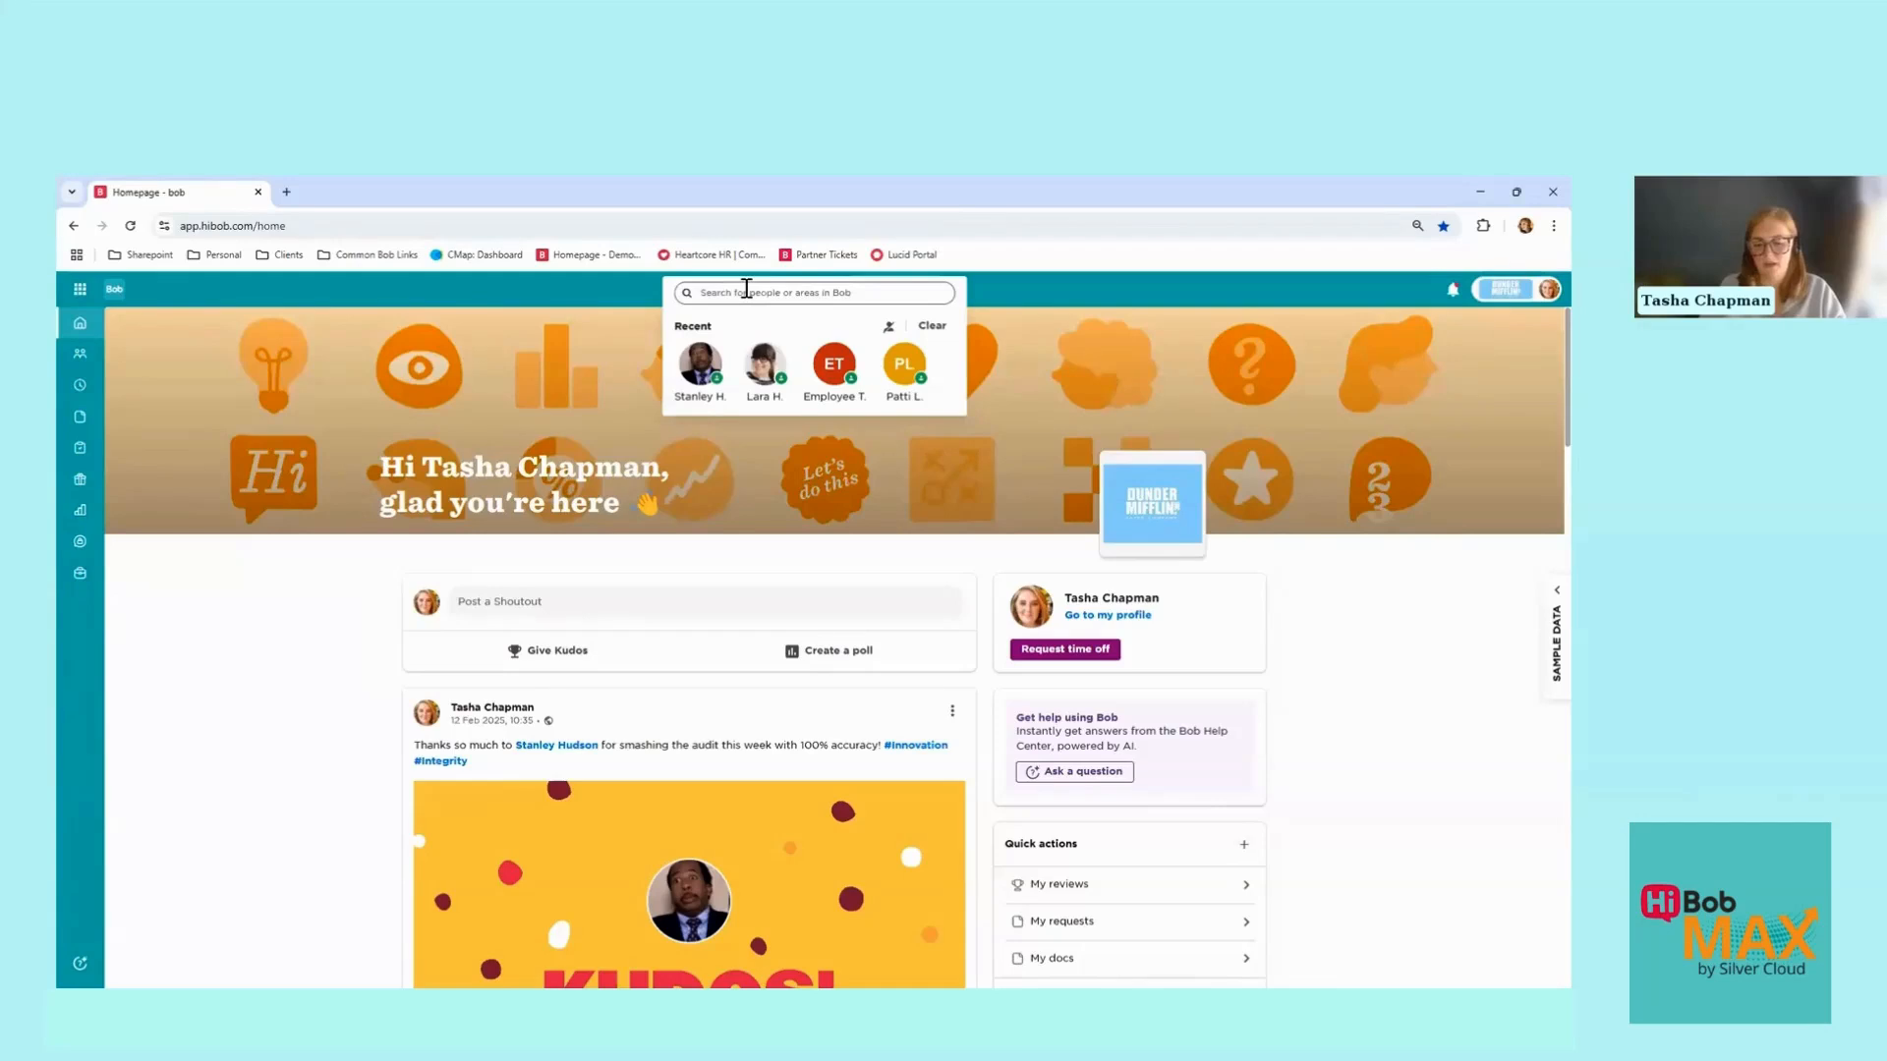
{"action": "type", "text": "employ"}
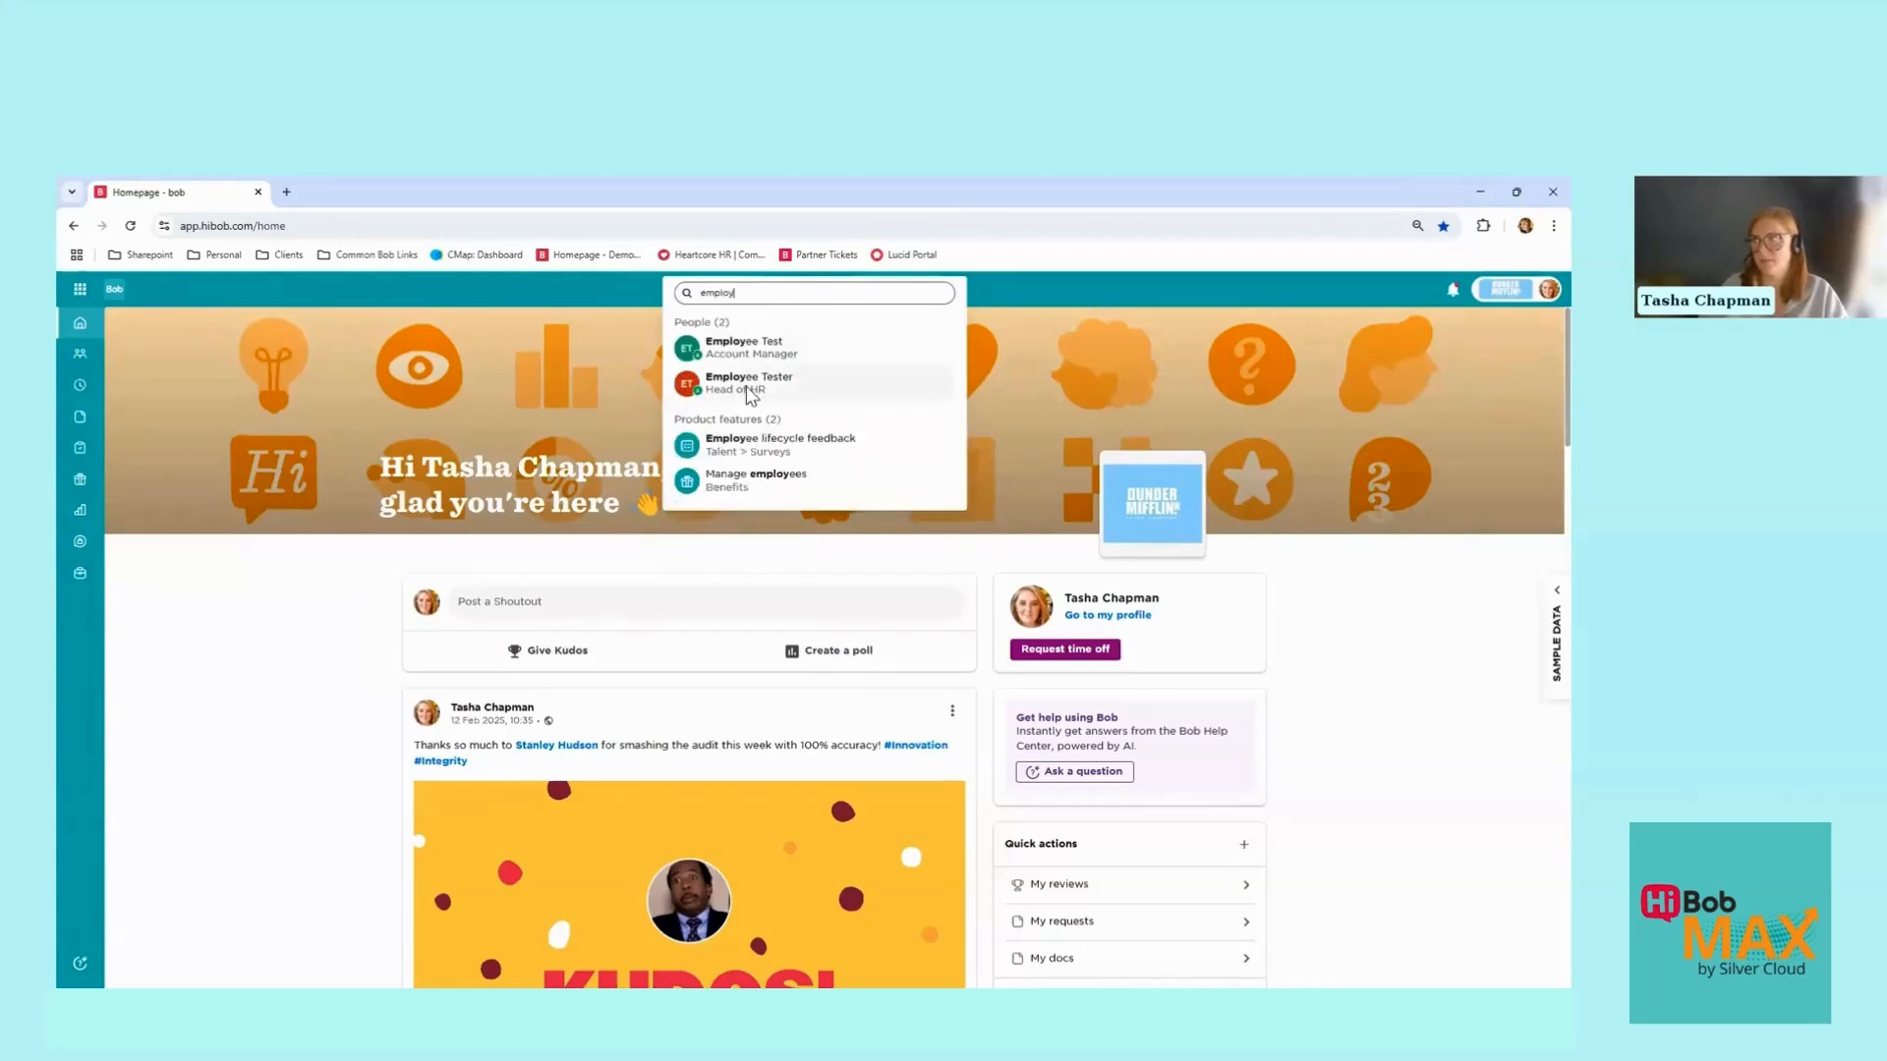
{"action": "left_click", "coordinate": [749, 385]}
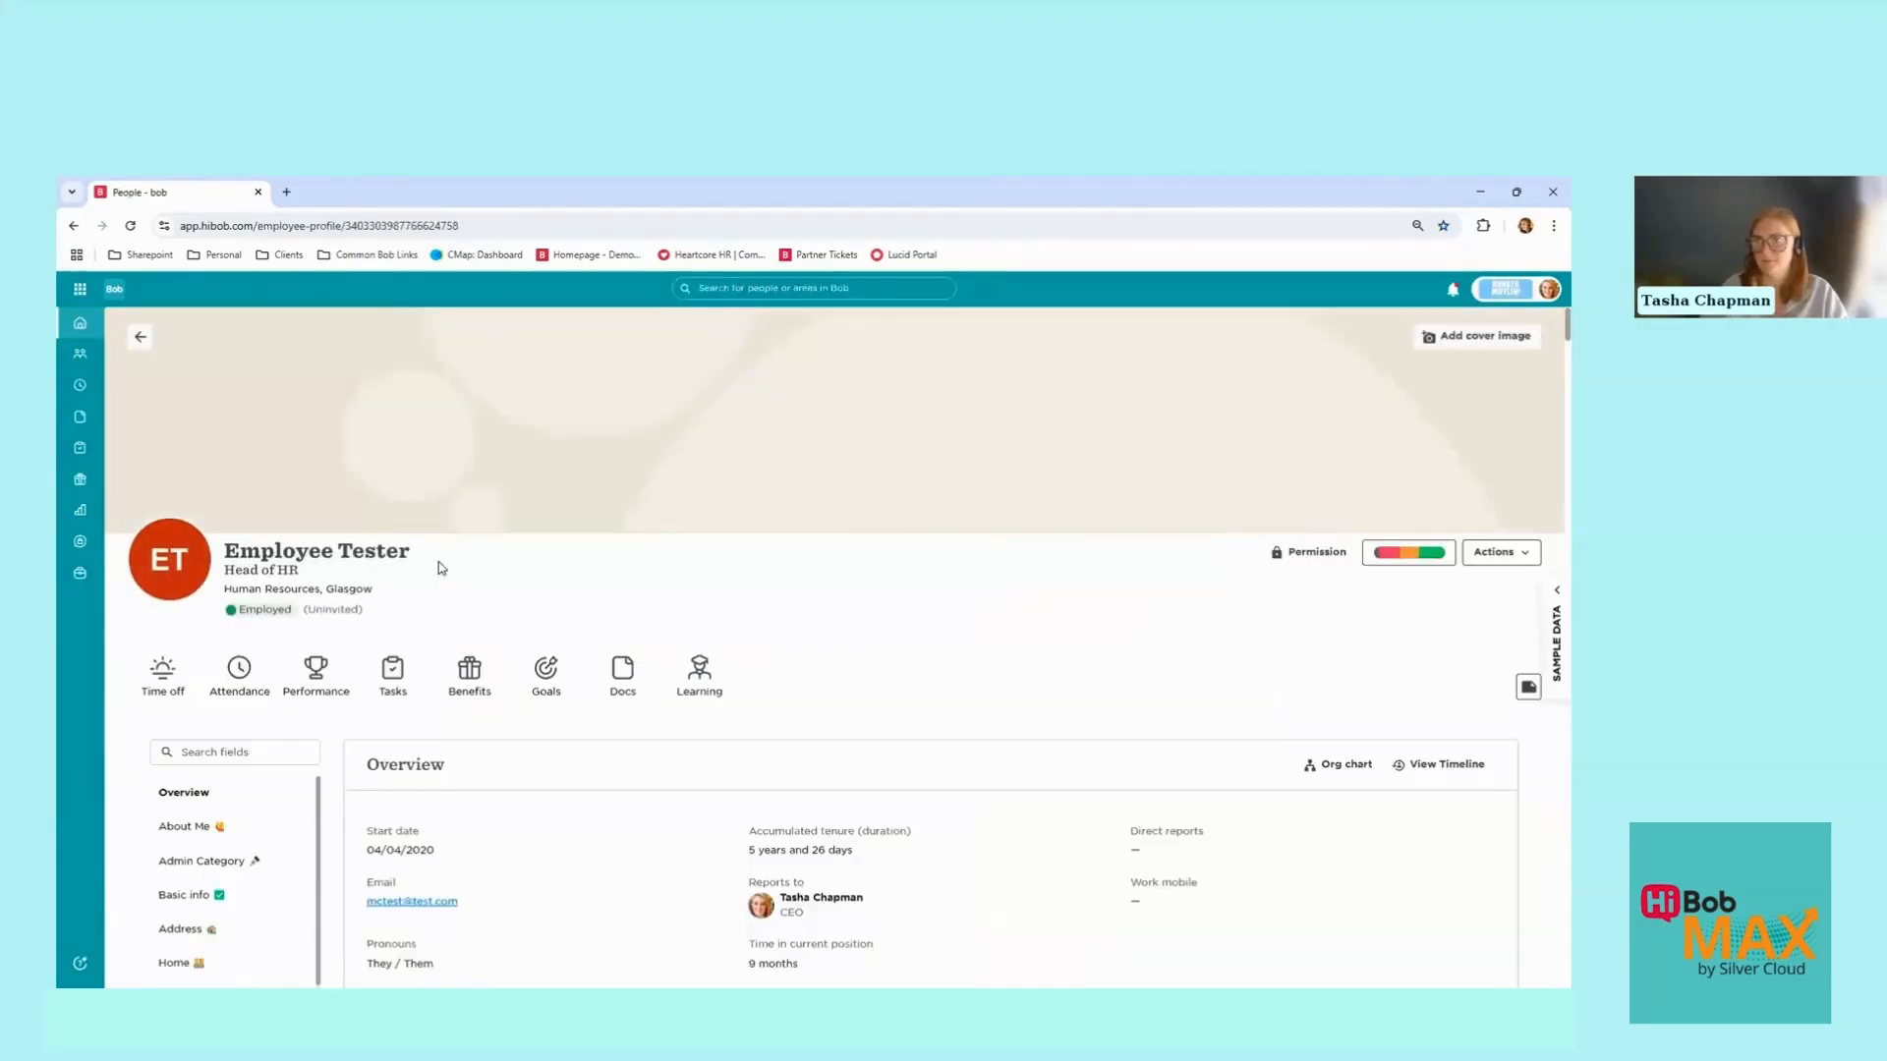
{"action": "left_click", "coordinate": [159, 680]}
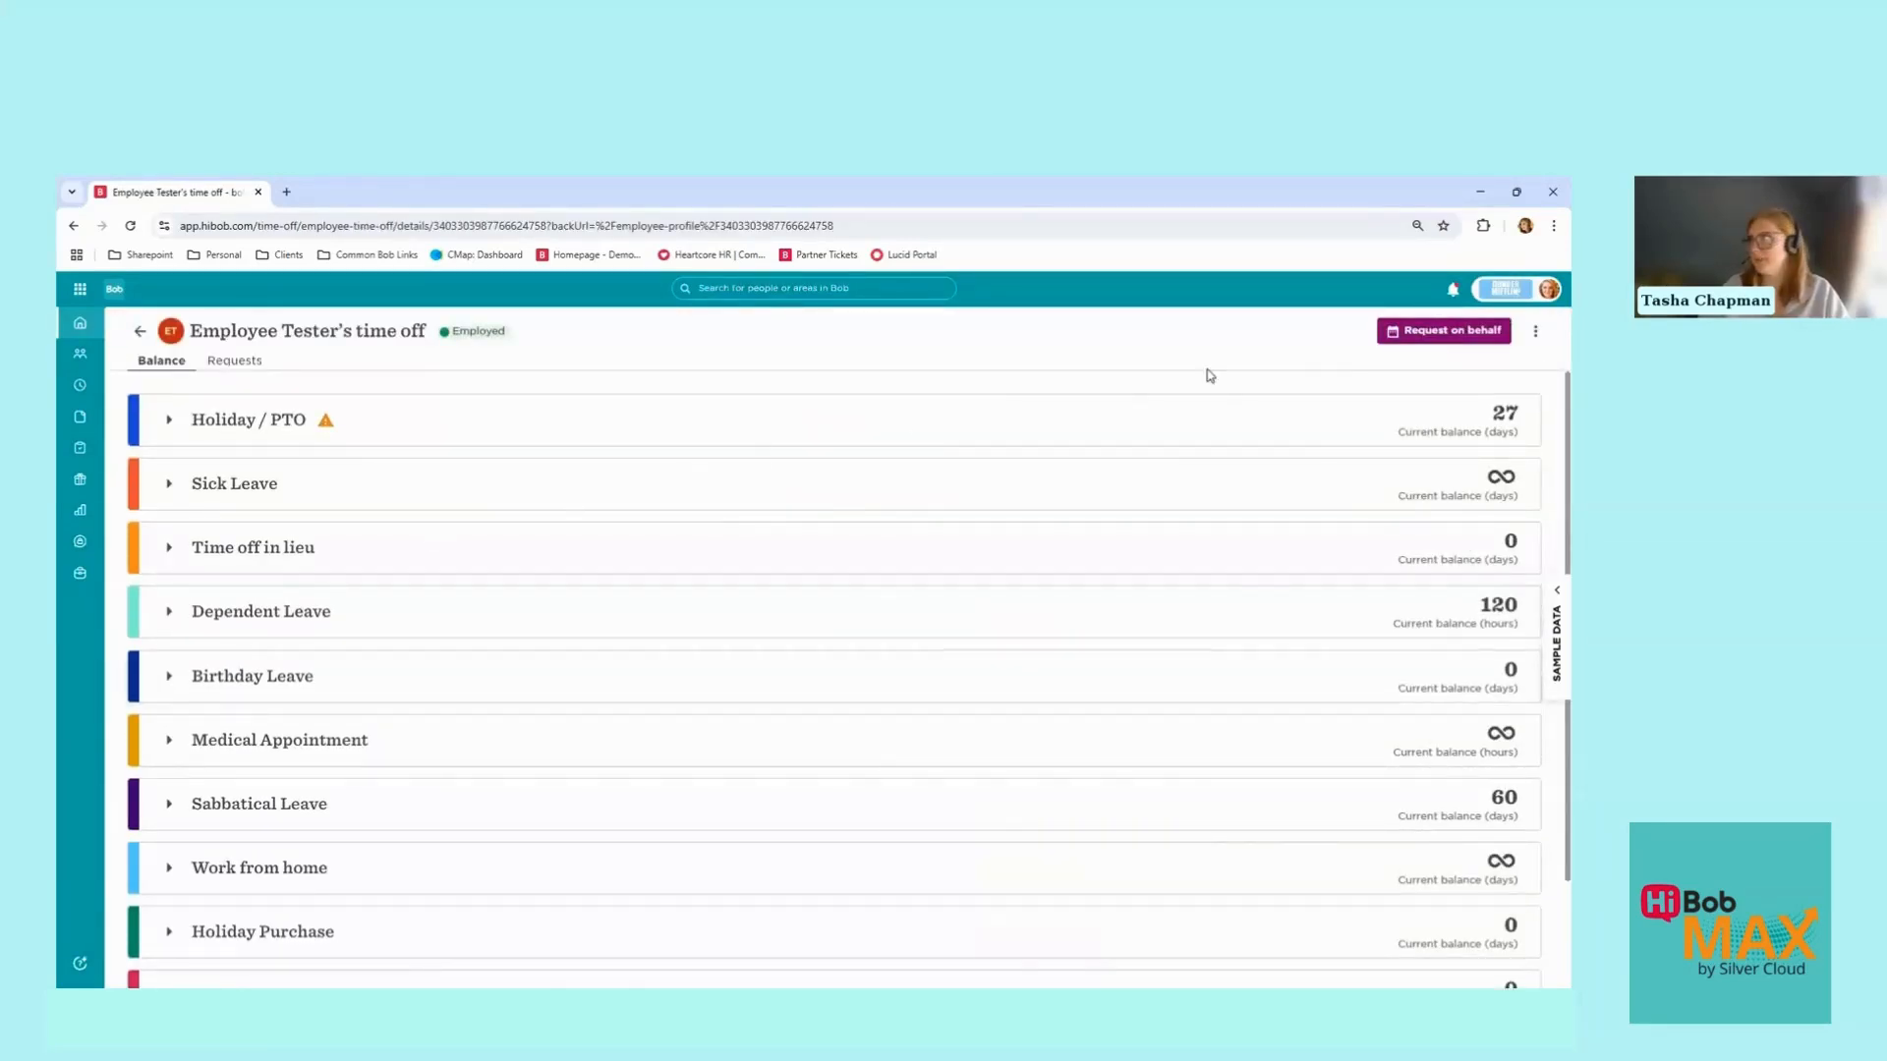
{"action": "left_click", "coordinate": [1436, 339]}
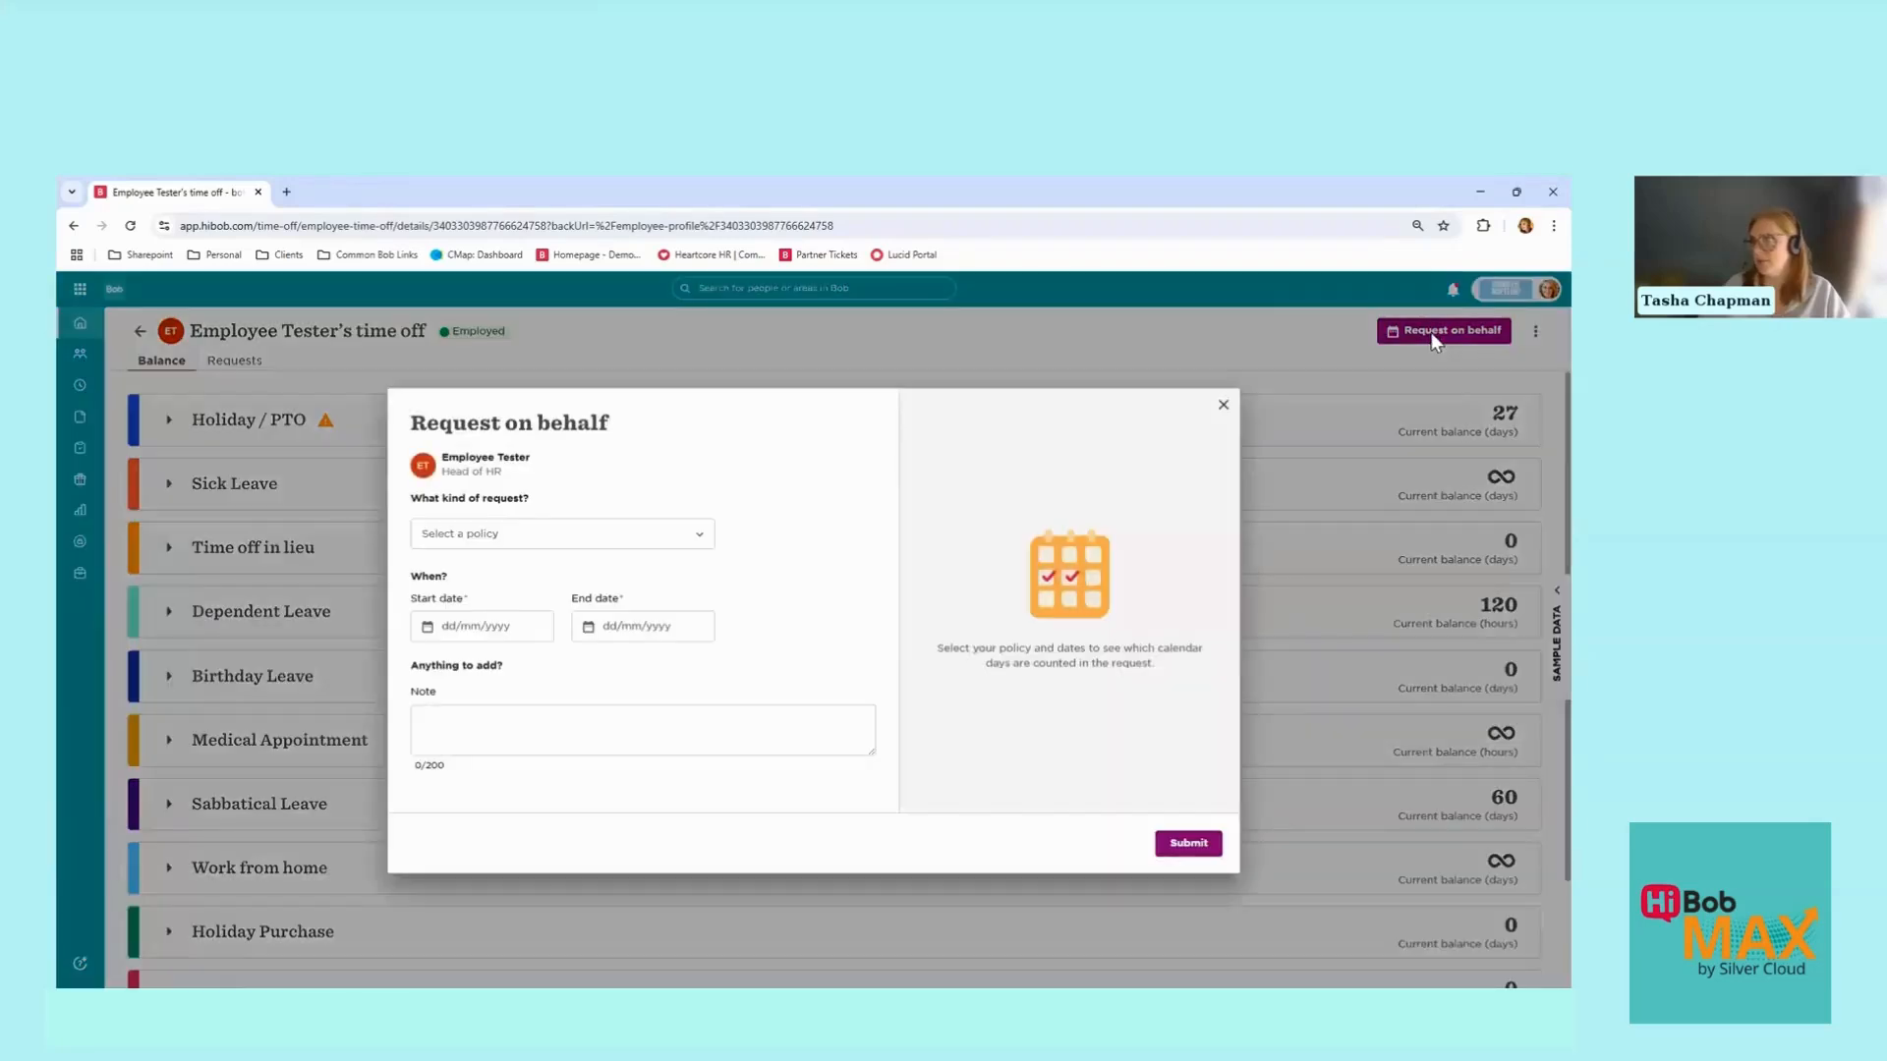
Step: Choose Sick Leave as the policy with a start date of 29 April 2025, all day
{"action": "left_click", "coordinate": [627, 538]}
{"action": "left_click", "coordinate": [520, 674]}
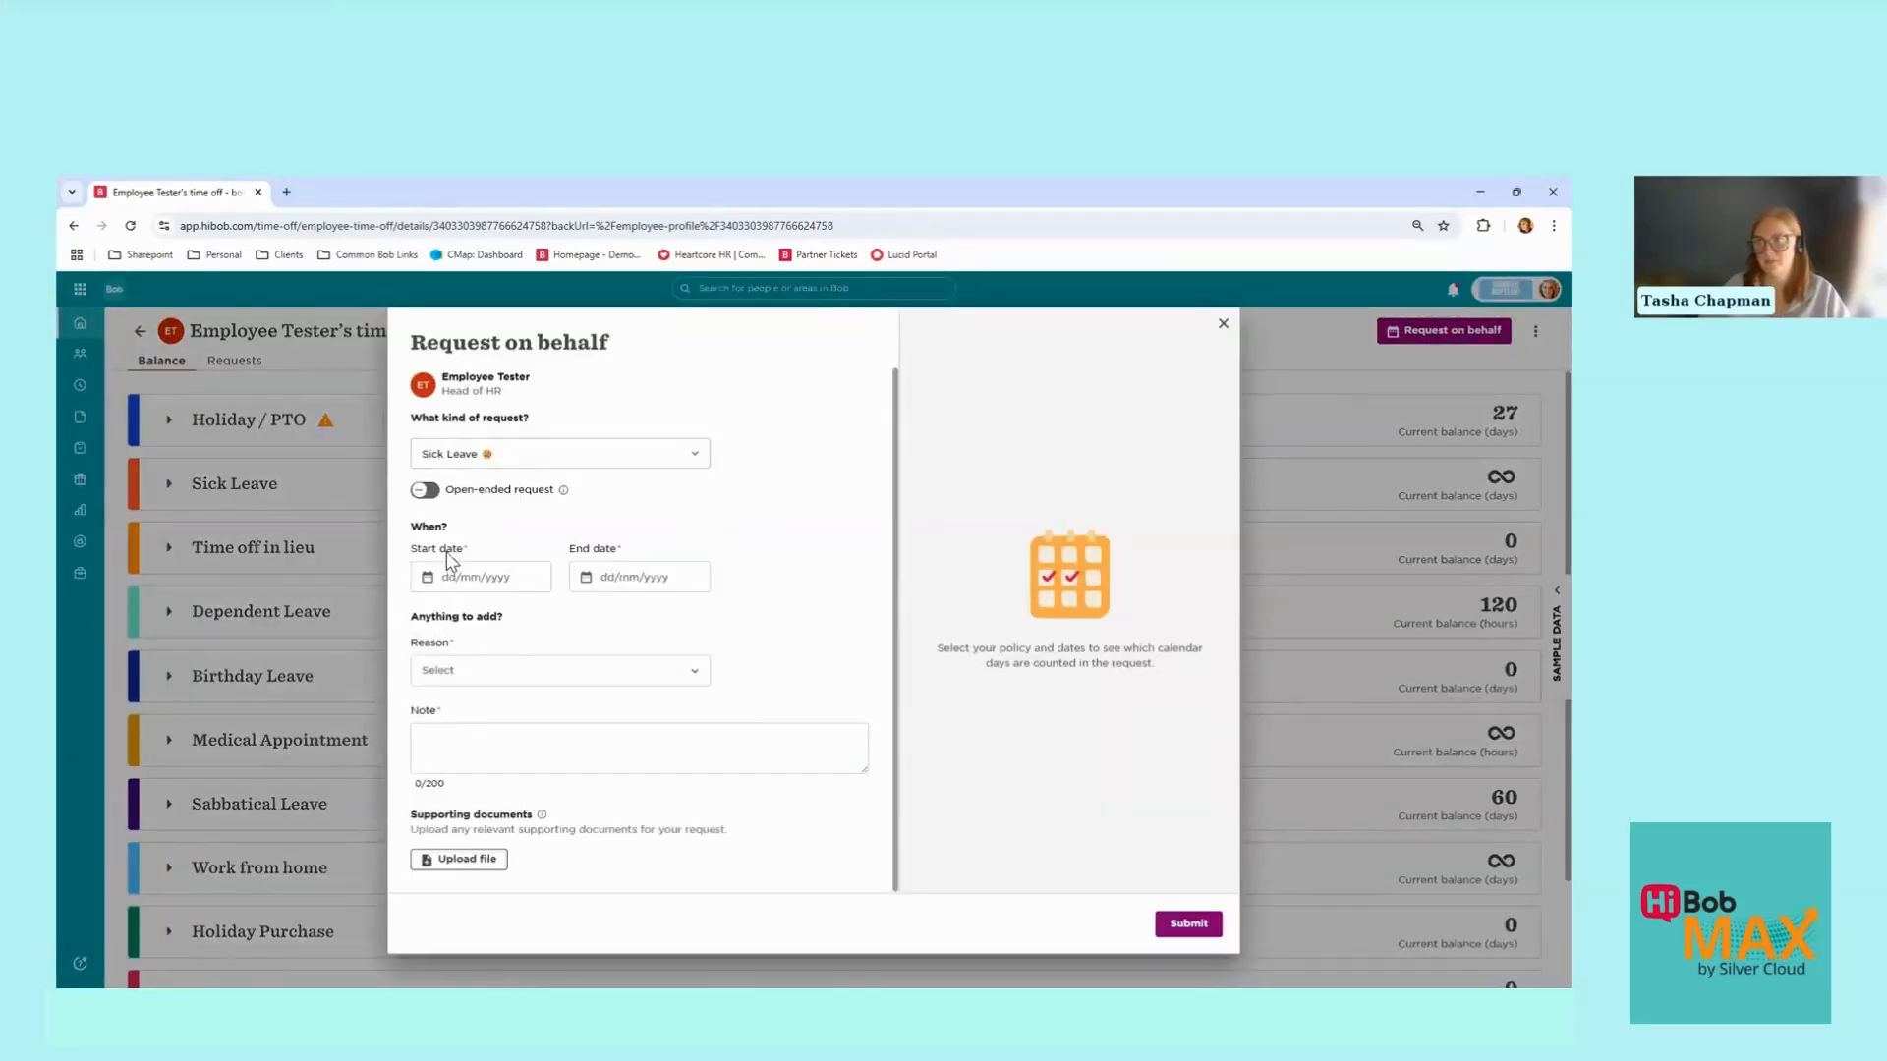
{"action": "left_click", "coordinate": [426, 492]}
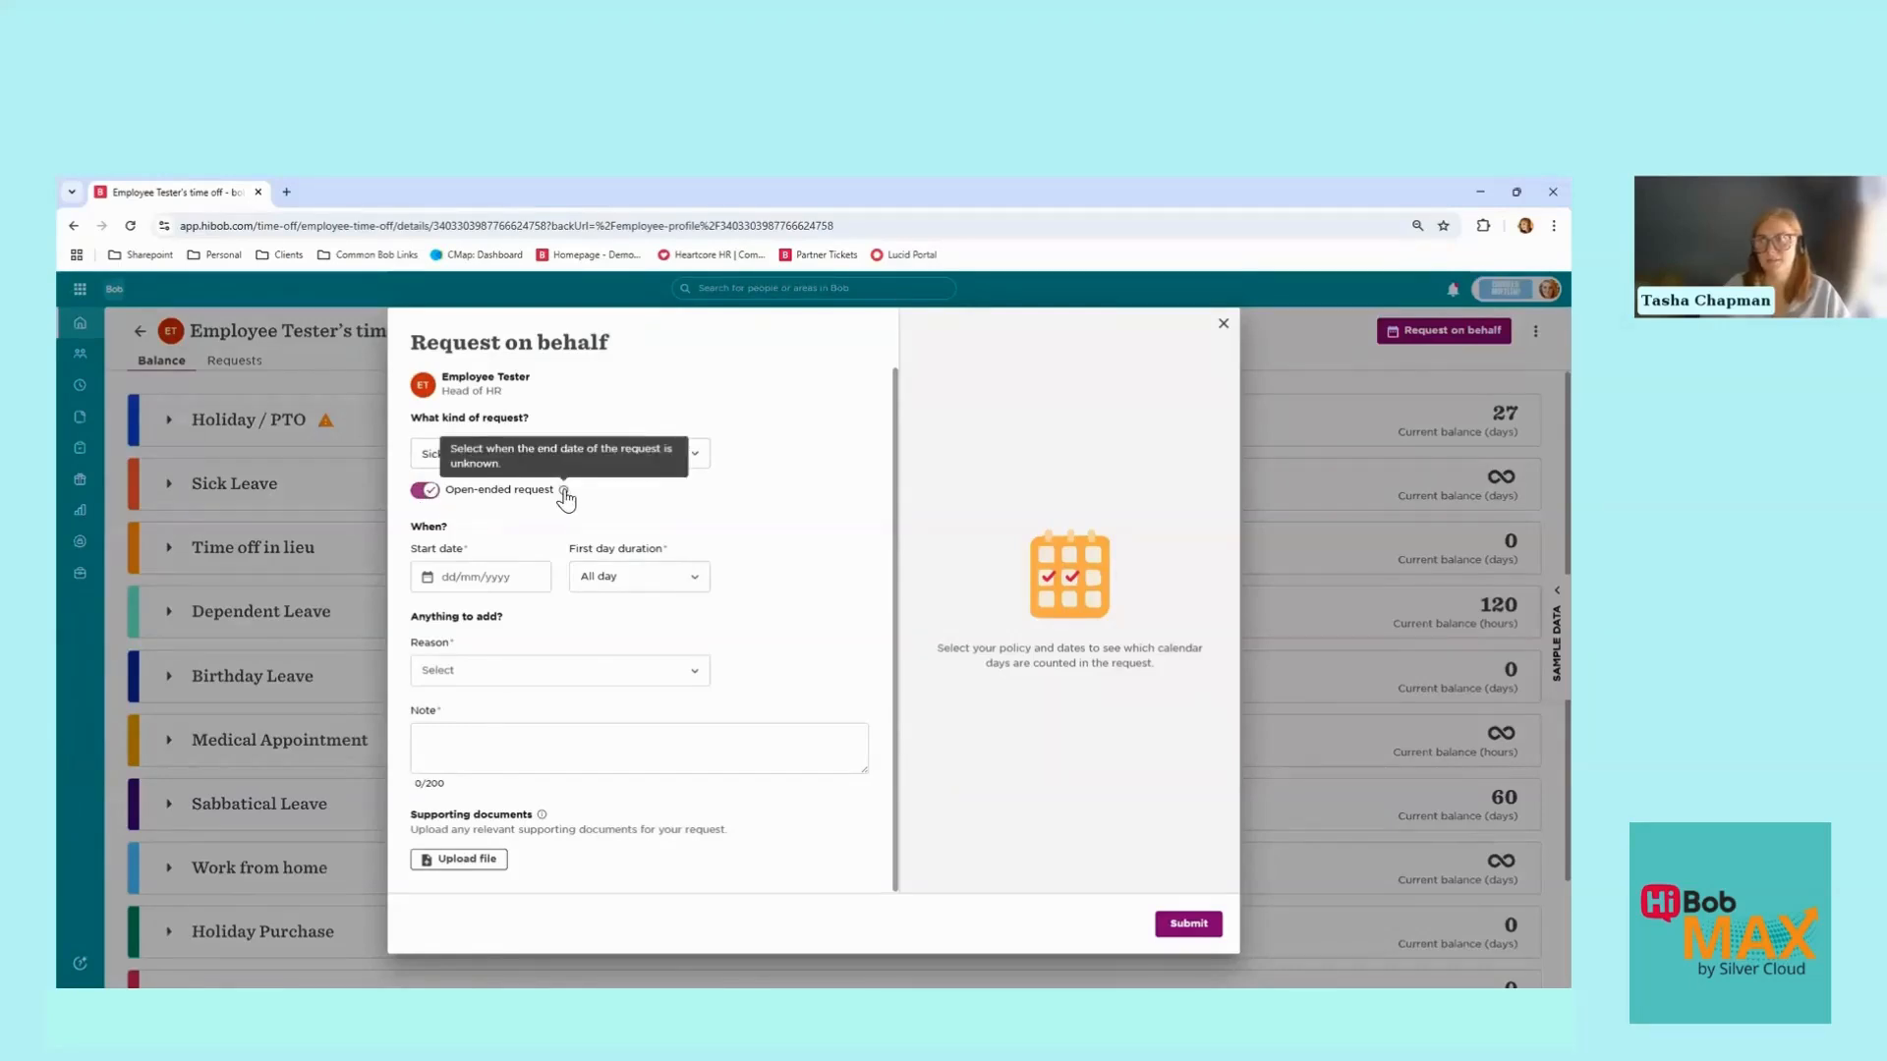
{"action": "left_click", "coordinate": [624, 579]}
{"action": "left_click", "coordinate": [641, 583]}
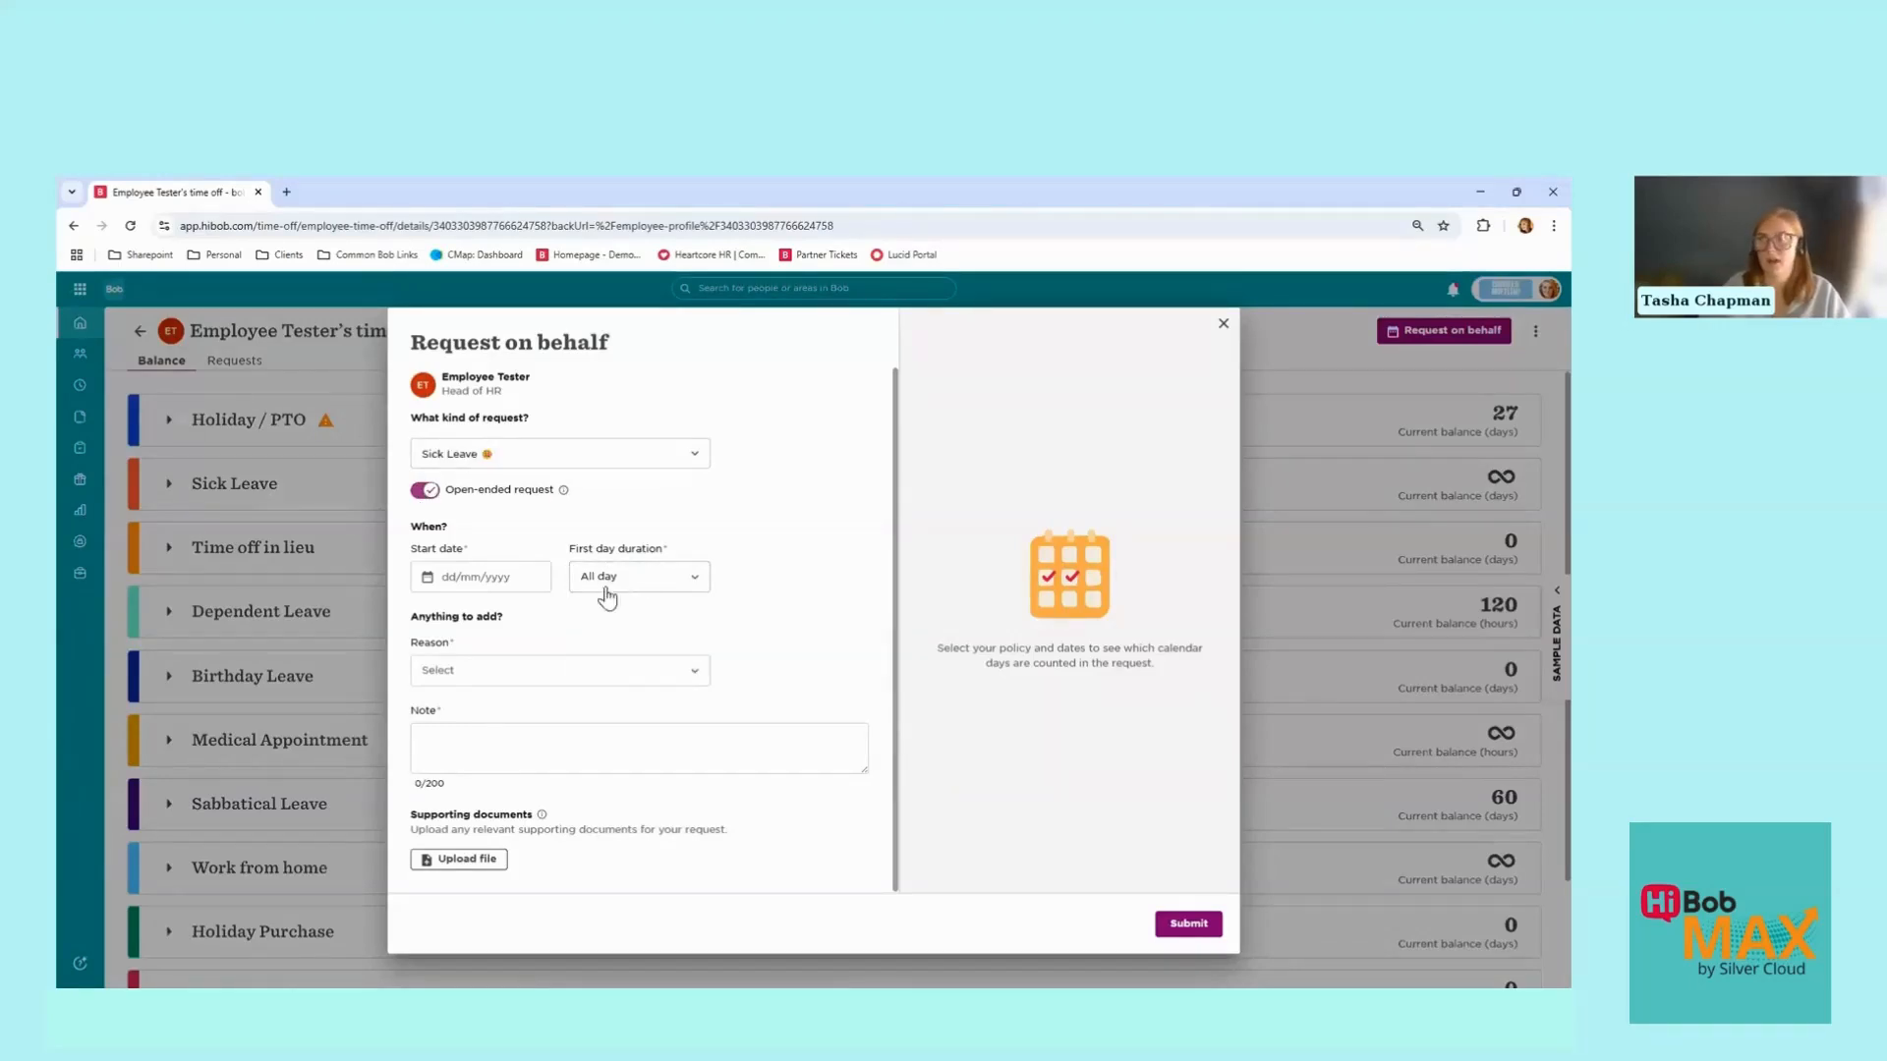
{"action": "left_click", "coordinate": [429, 578]}
{"action": "left_click", "coordinate": [456, 766]}
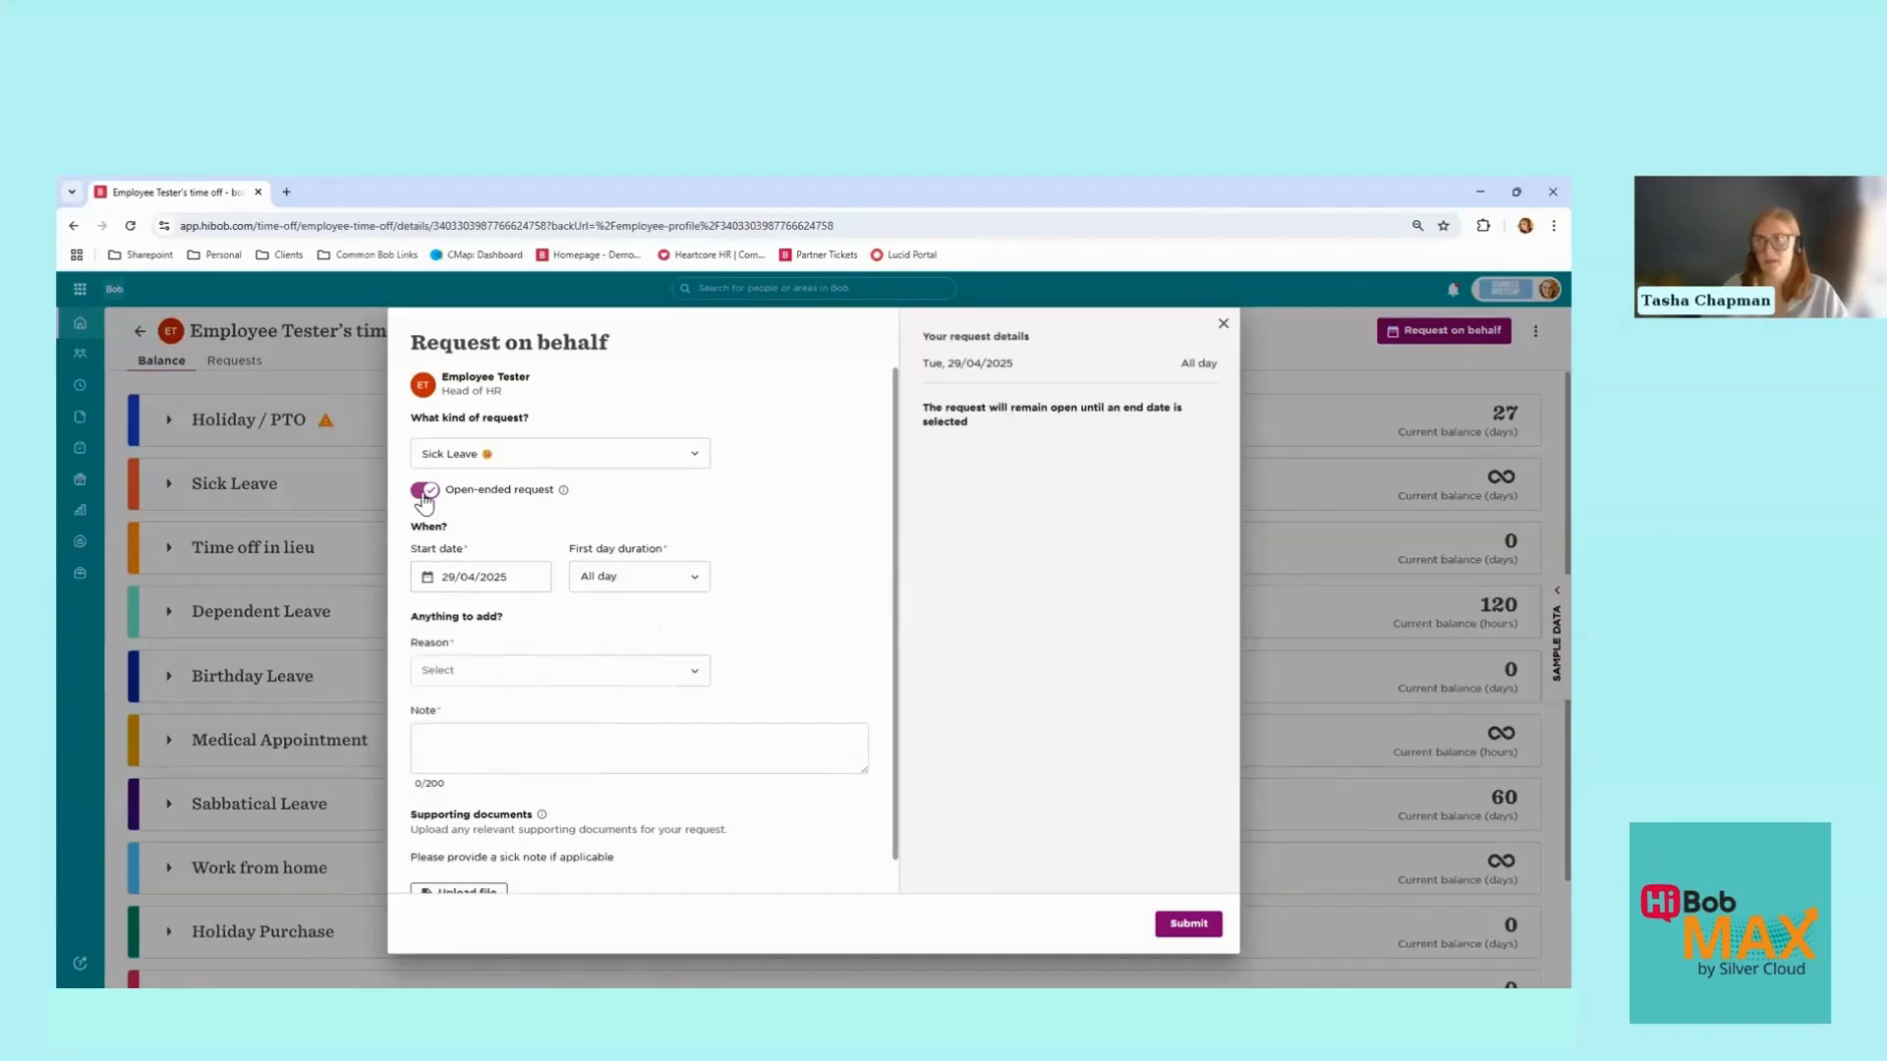
Step: Turn off open-ended and set the end date to 09/05/2025, totalling 8 days
{"action": "left_click", "coordinate": [423, 497]}
{"action": "left_click", "coordinate": [422, 497]}
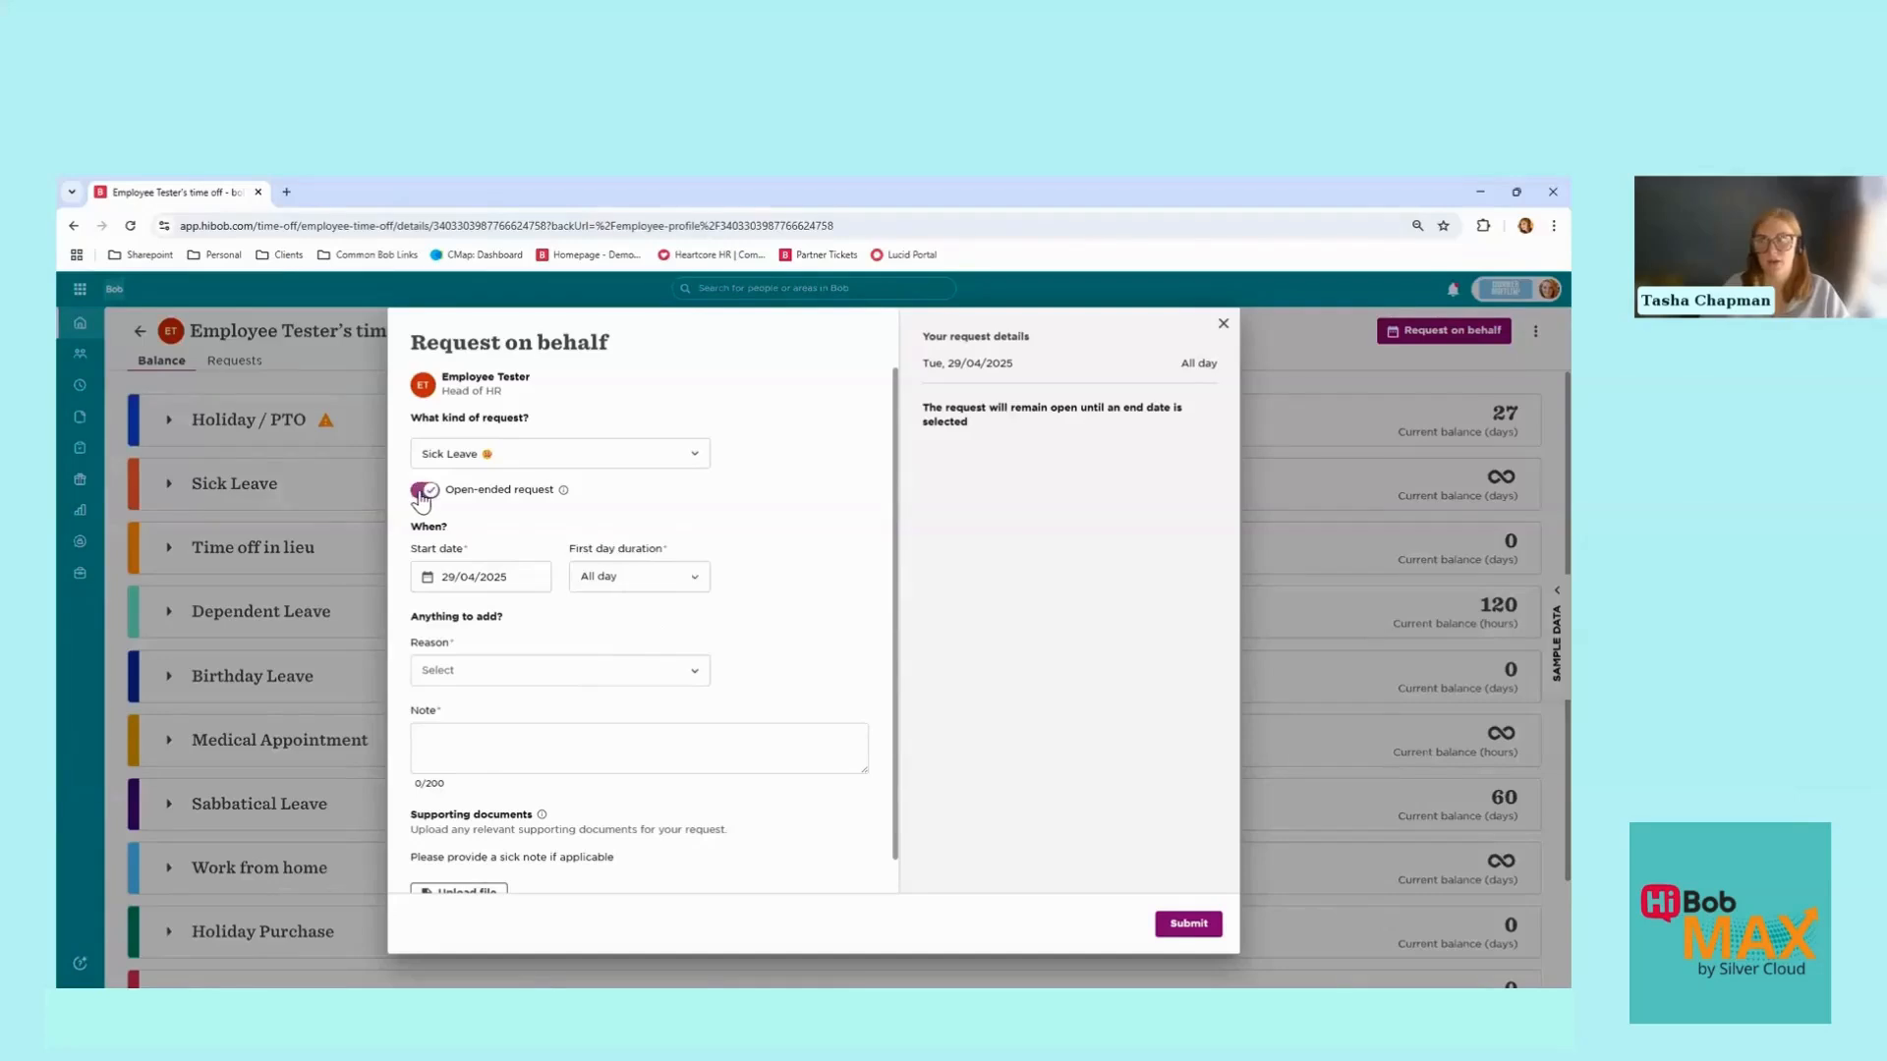
{"action": "left_click", "coordinate": [422, 496]}
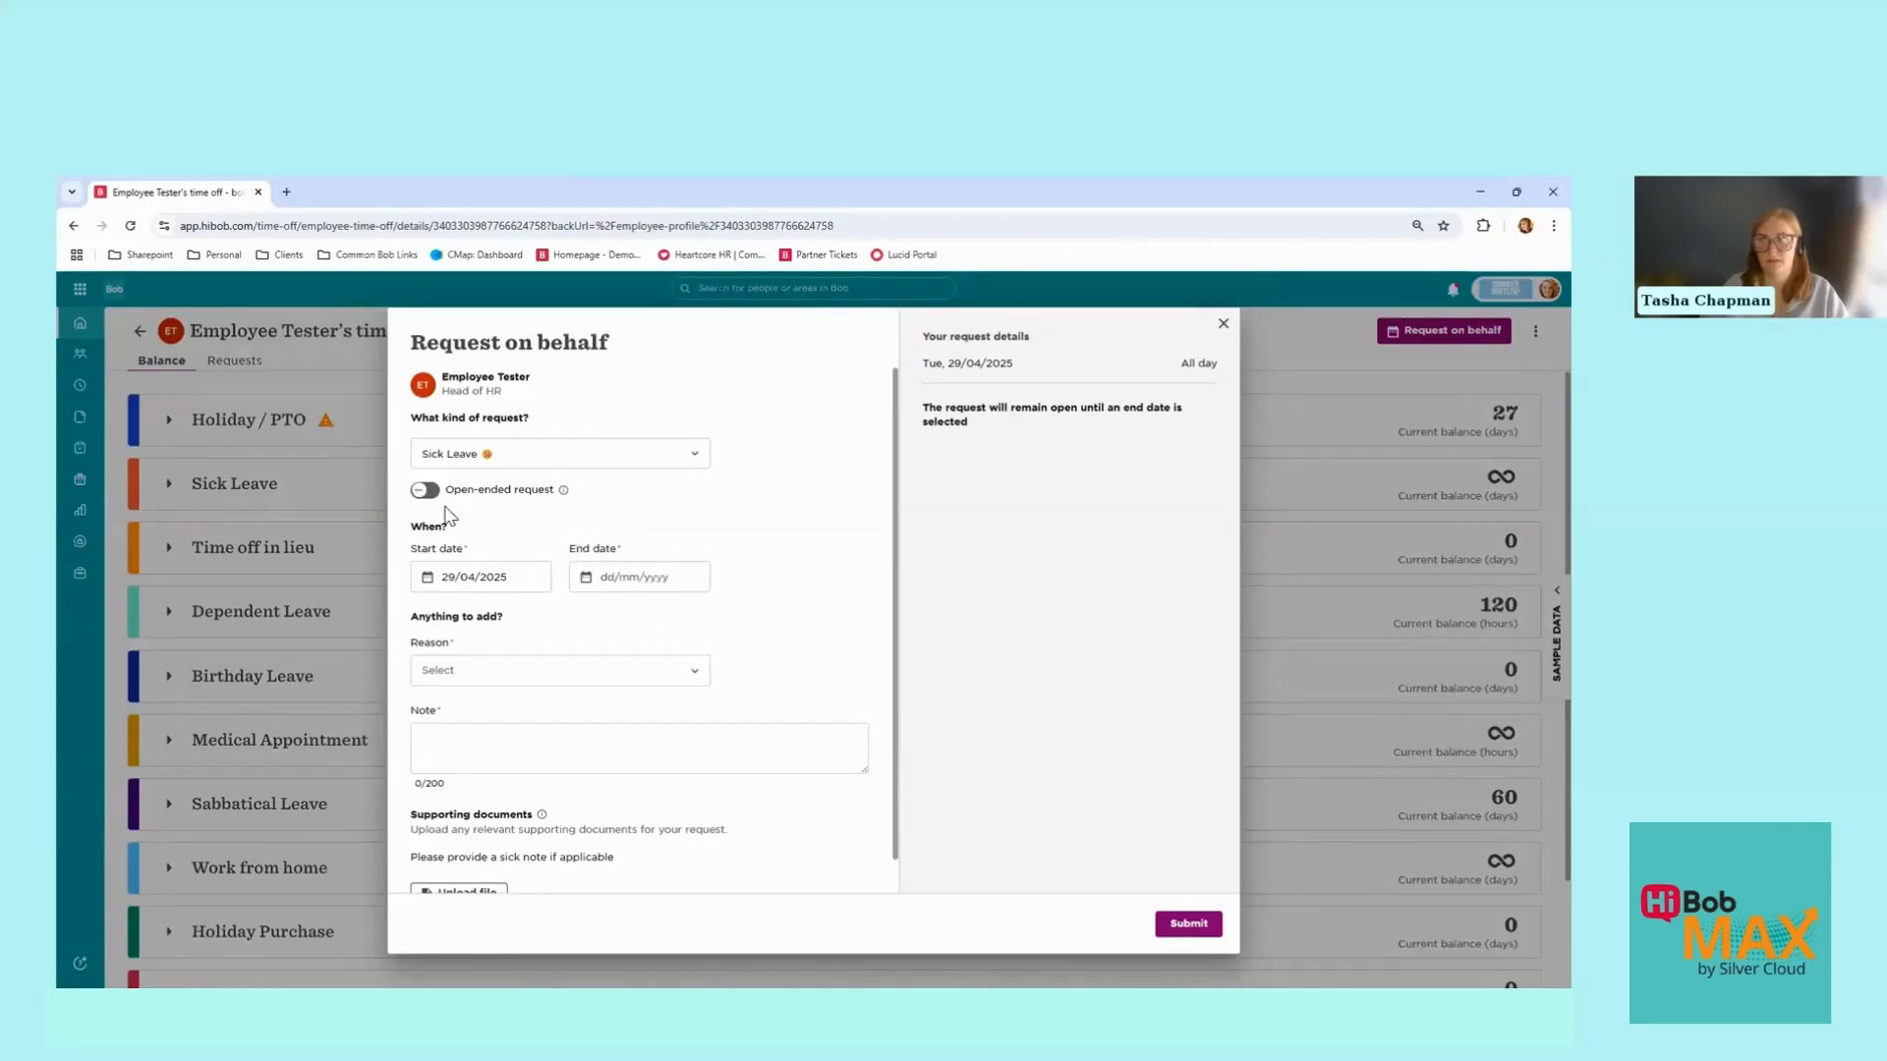
{"action": "left_click", "coordinate": [578, 577]}
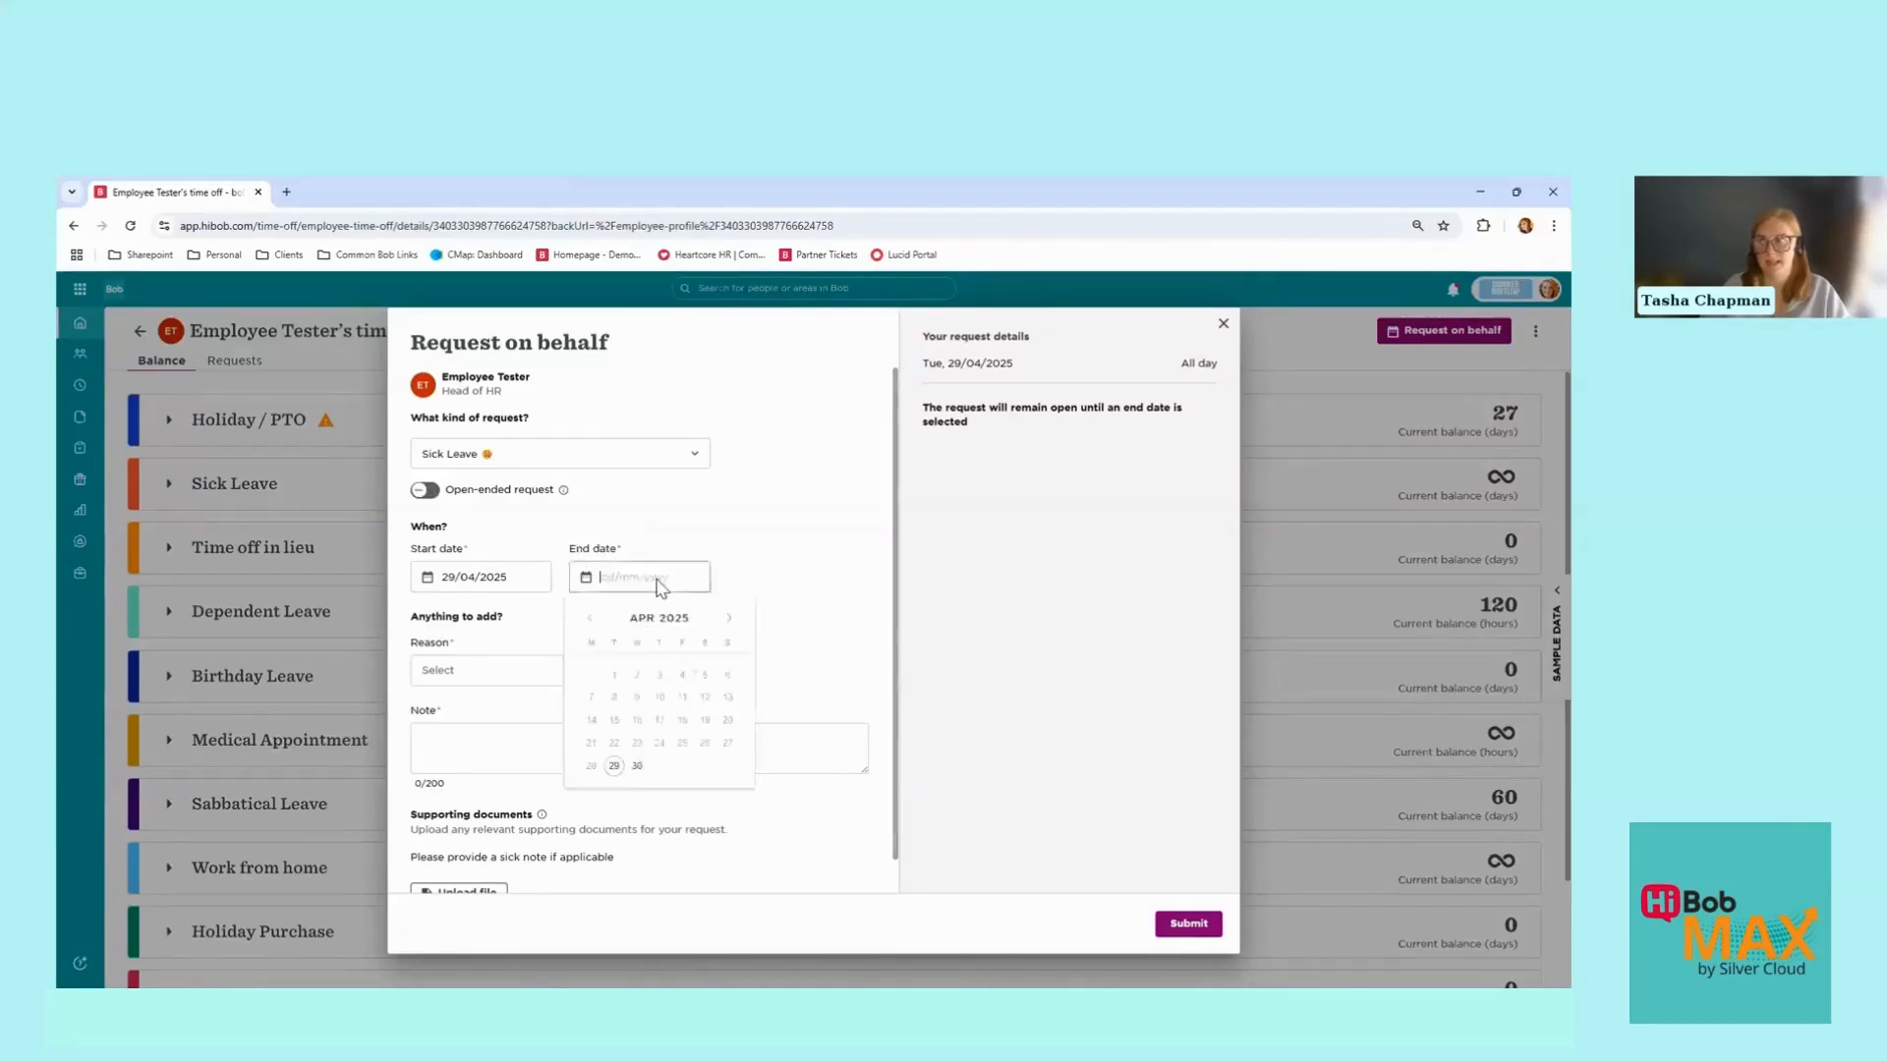
{"action": "left_click", "coordinate": [683, 698]}
{"action": "left_click", "coordinate": [632, 578]}
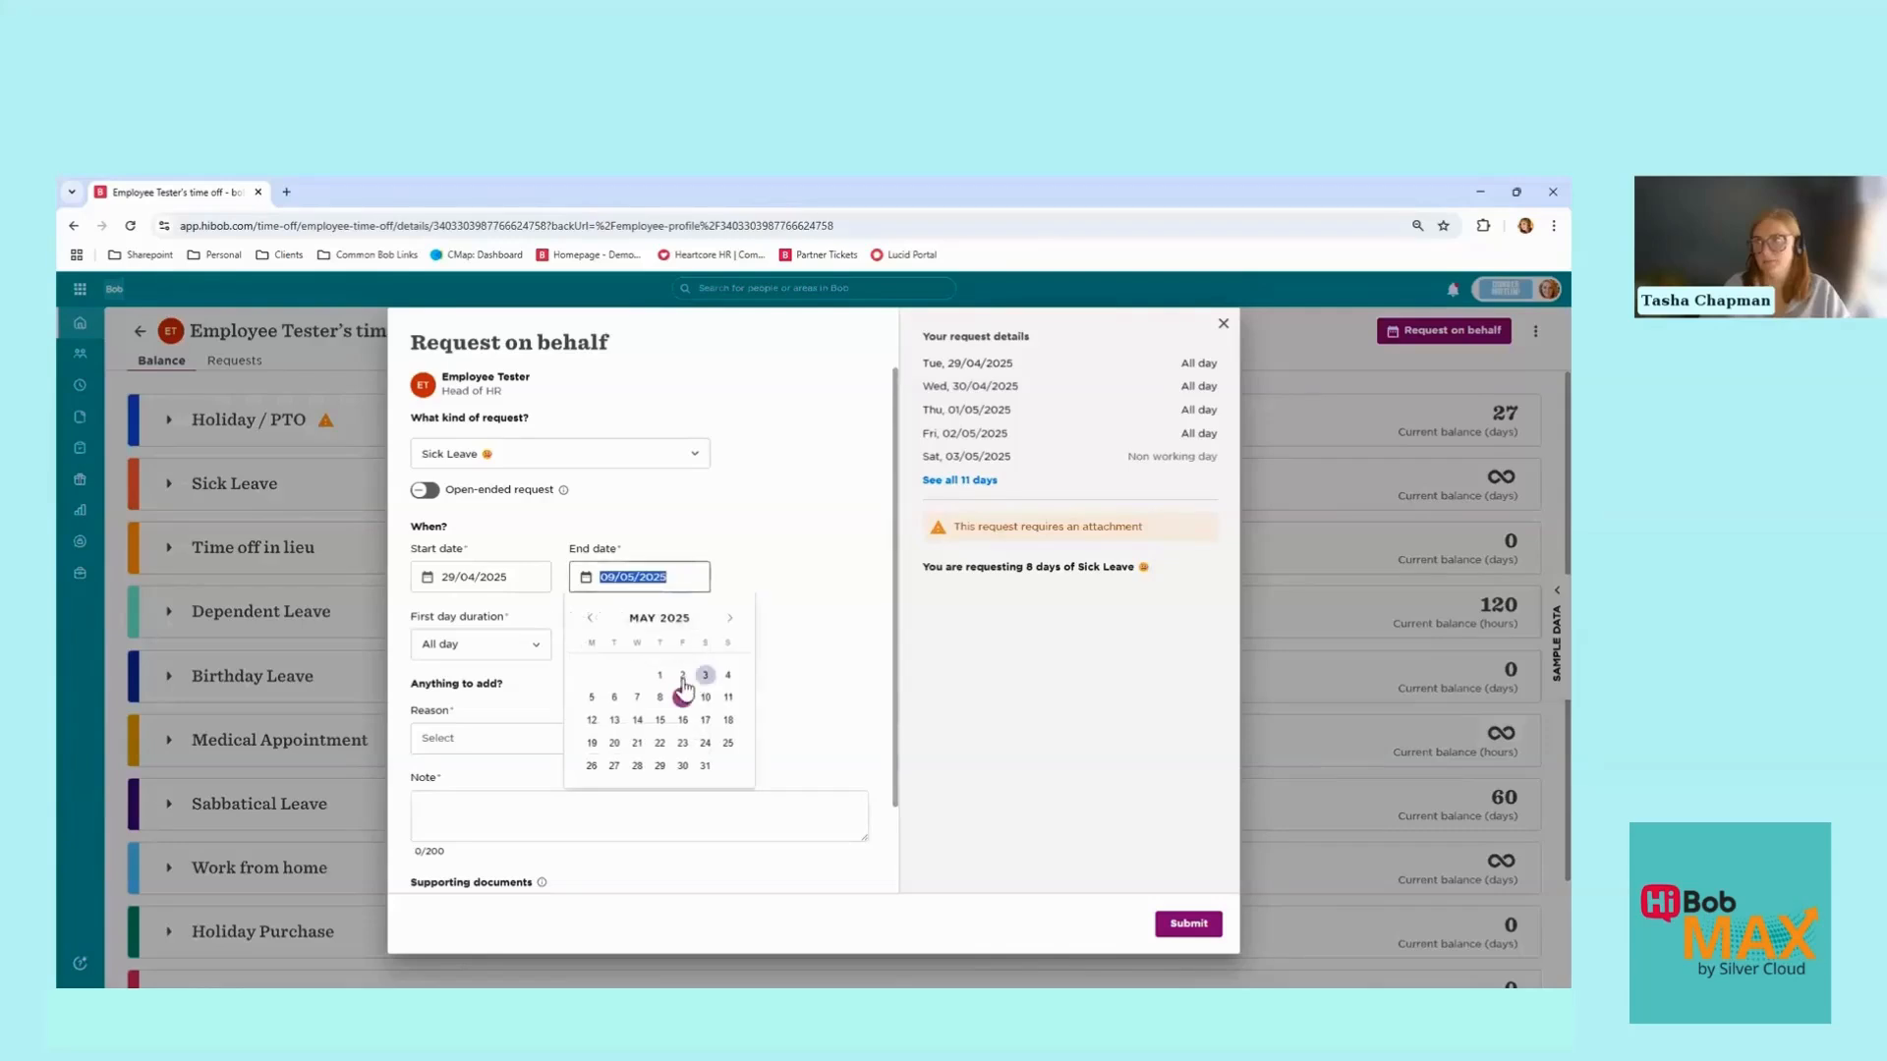
{"action": "left_click", "coordinate": [683, 676]}
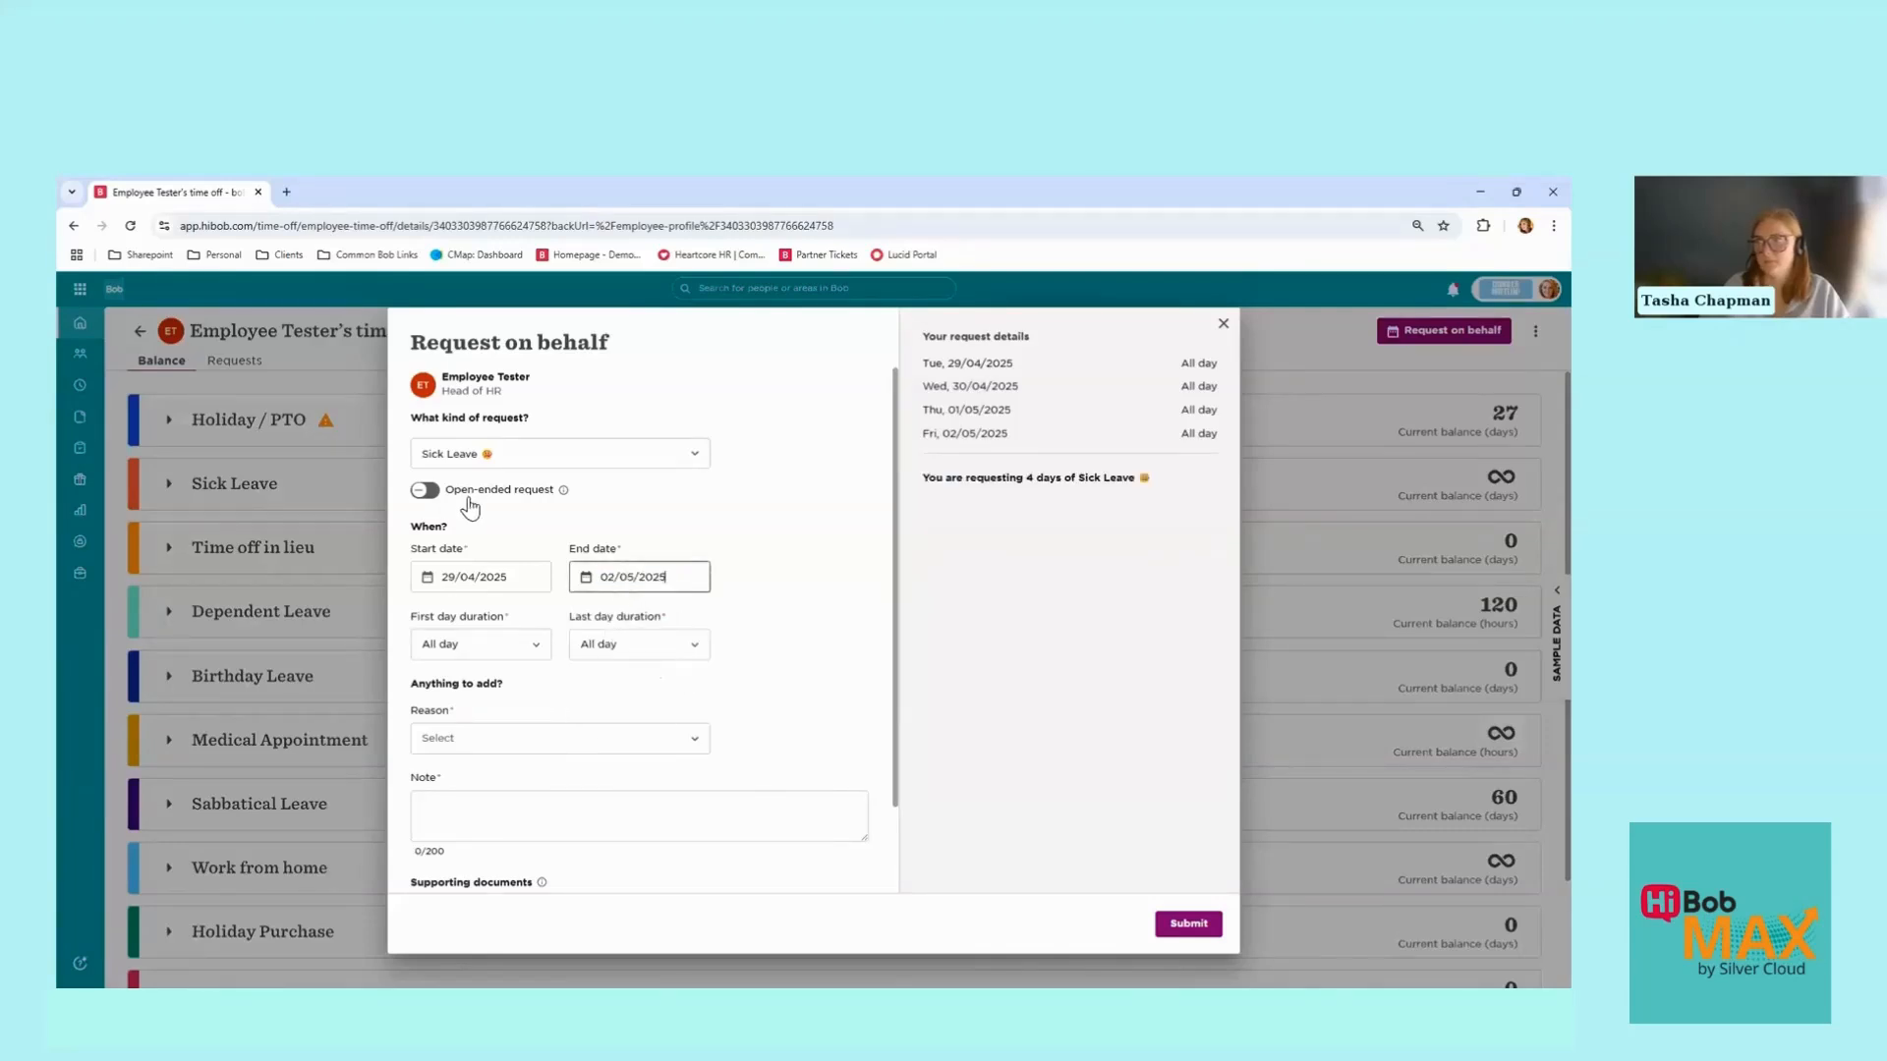
{"action": "left_click", "coordinate": [427, 491]}
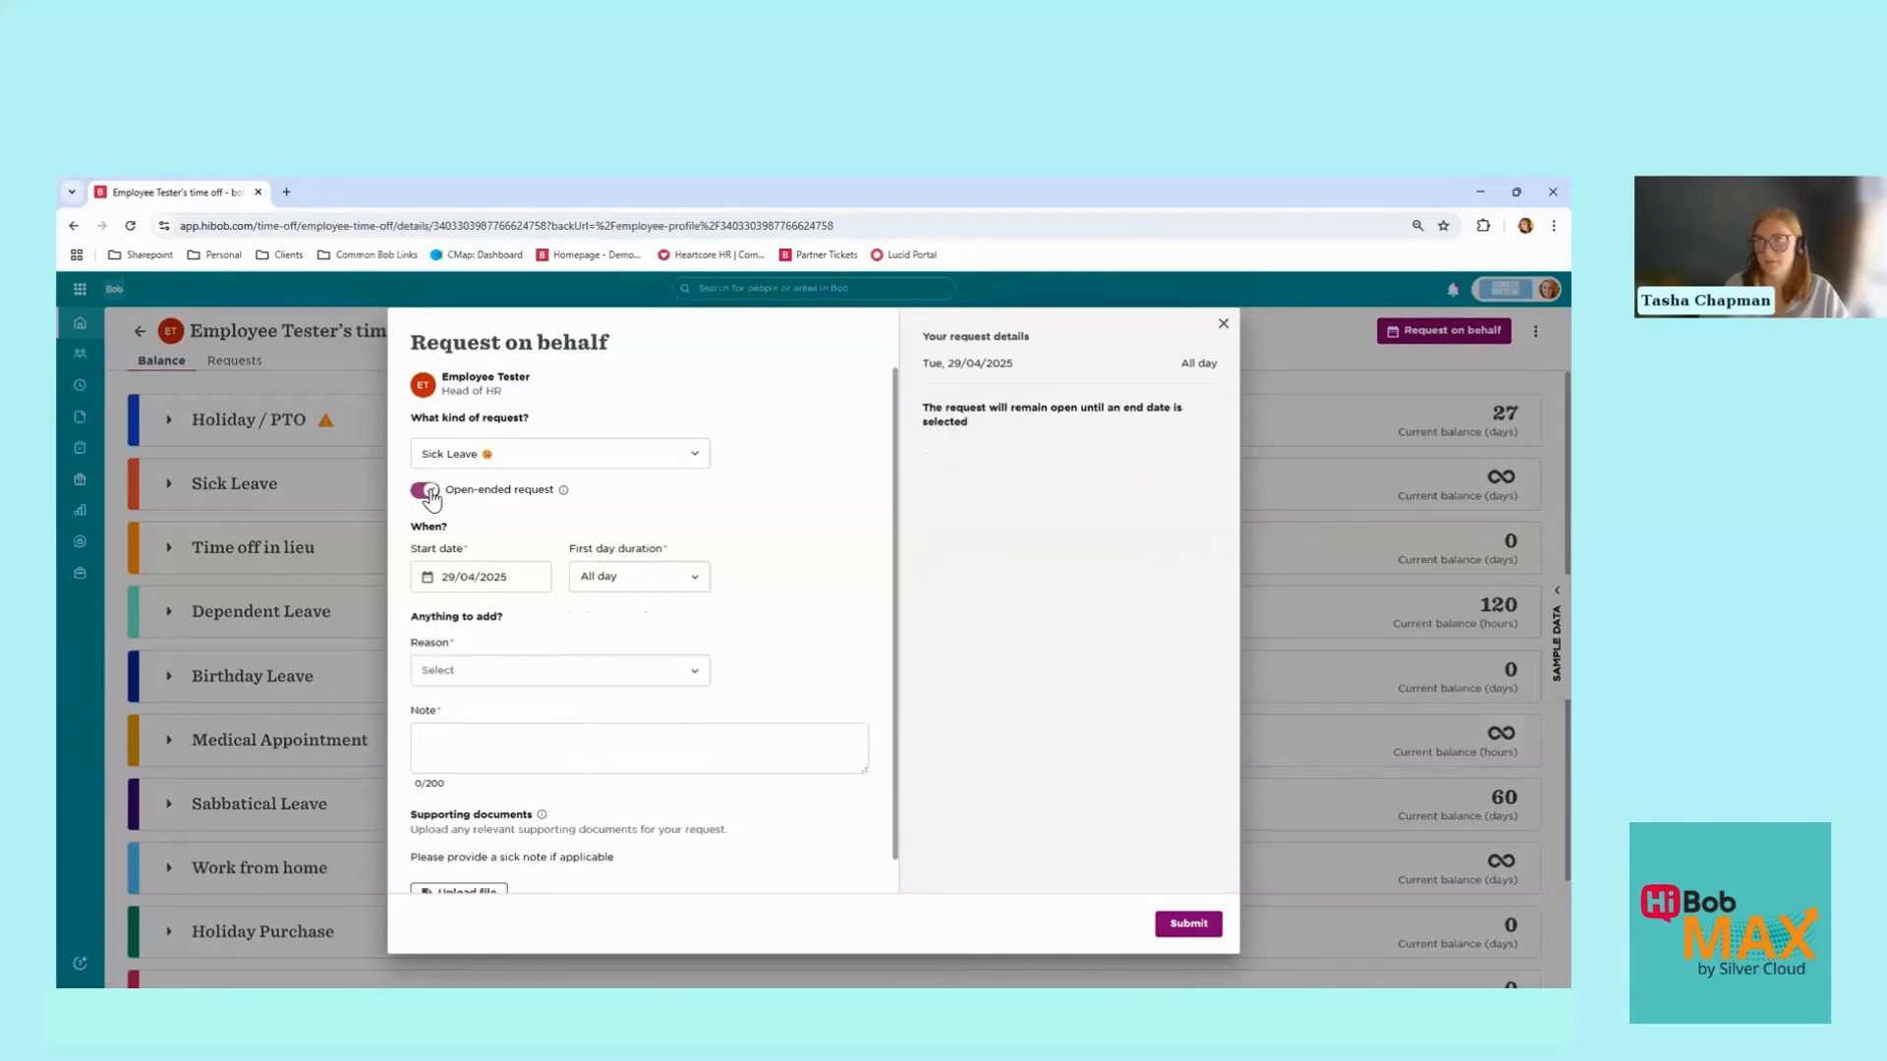
{"action": "left_click", "coordinate": [640, 580]}
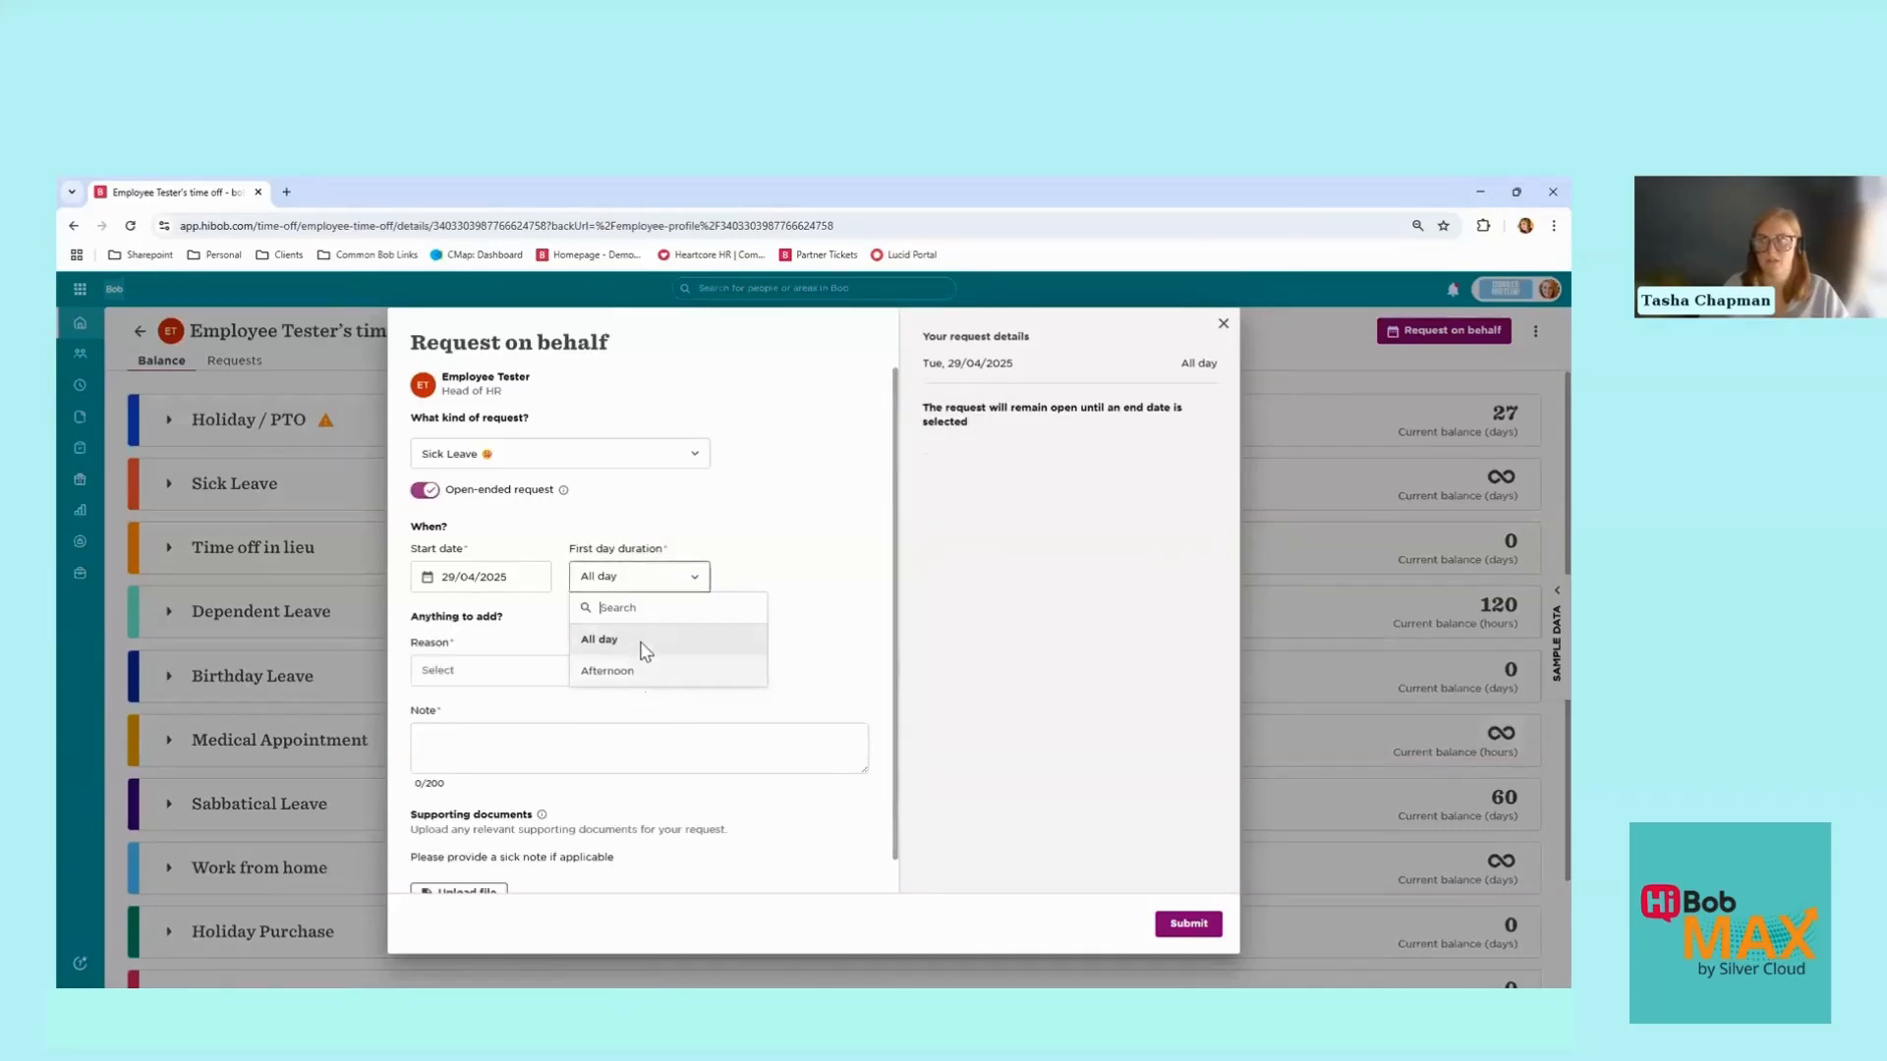
{"action": "left_click", "coordinate": [600, 517]}
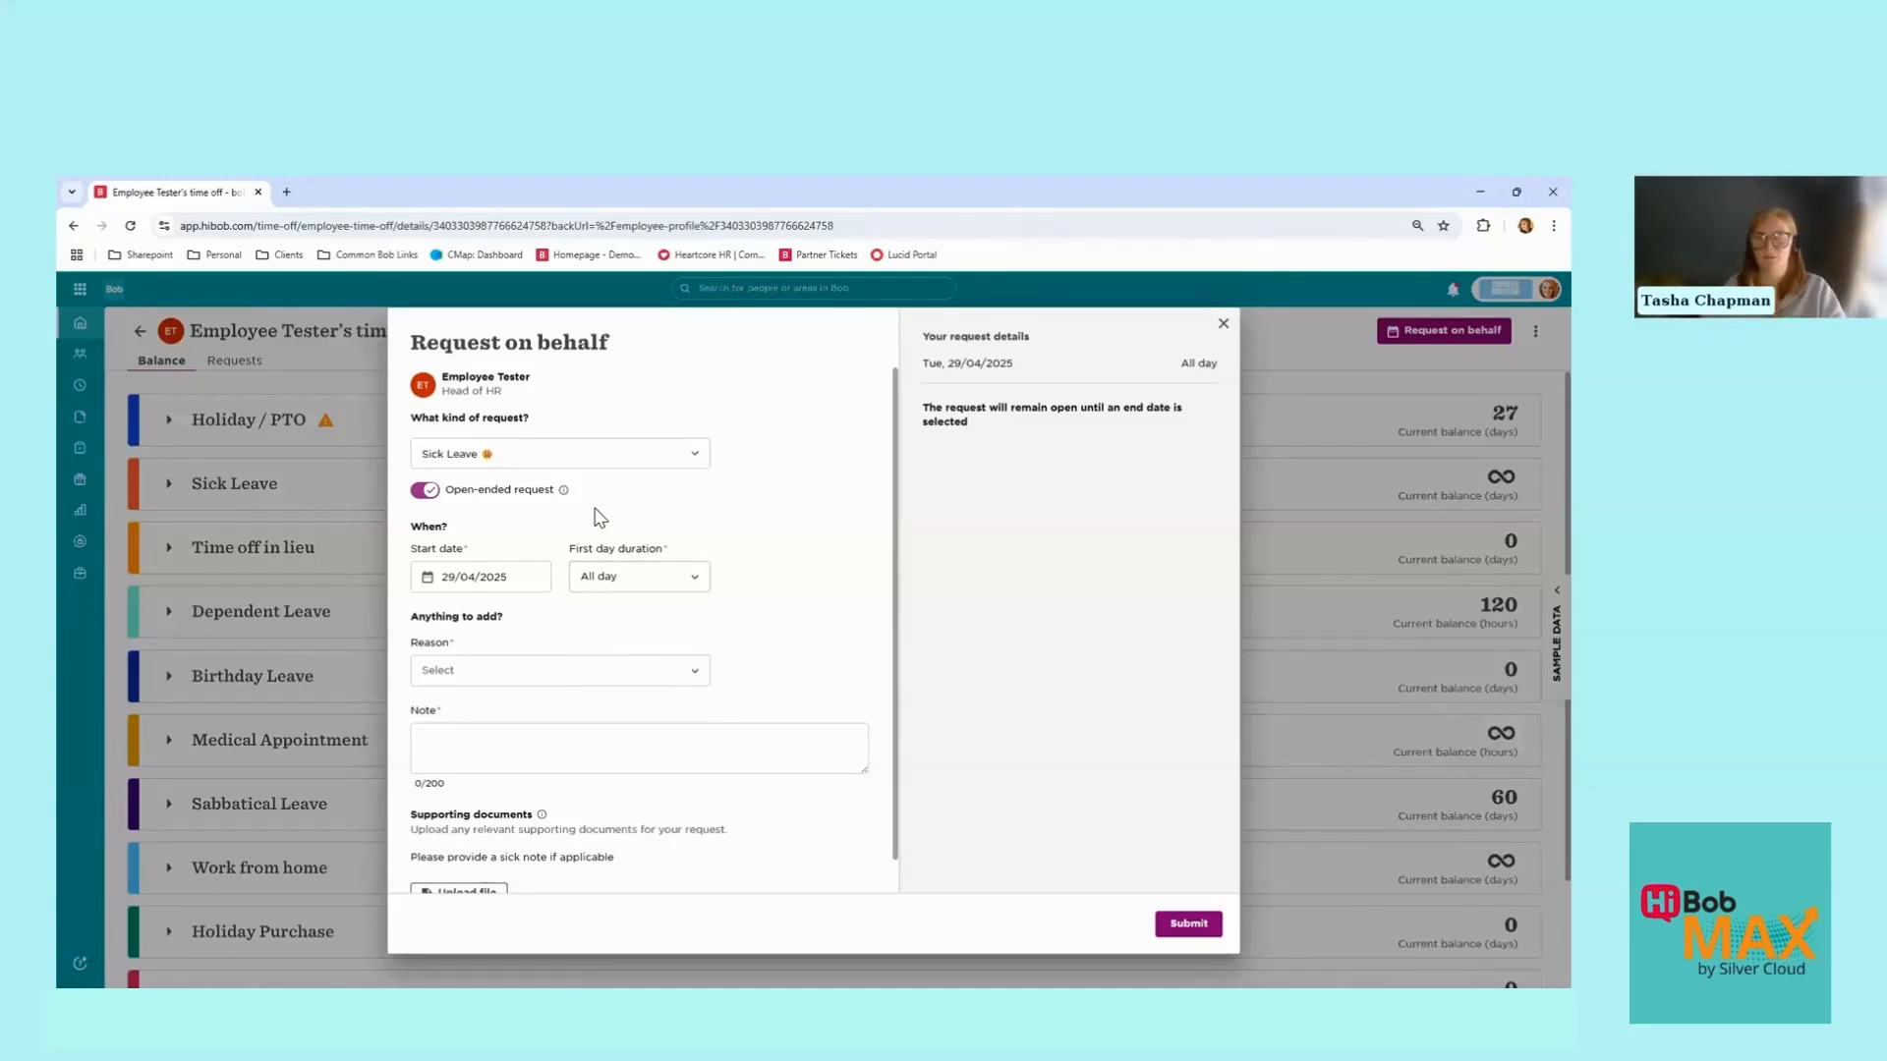
{"action": "left_click", "coordinate": [426, 490]}
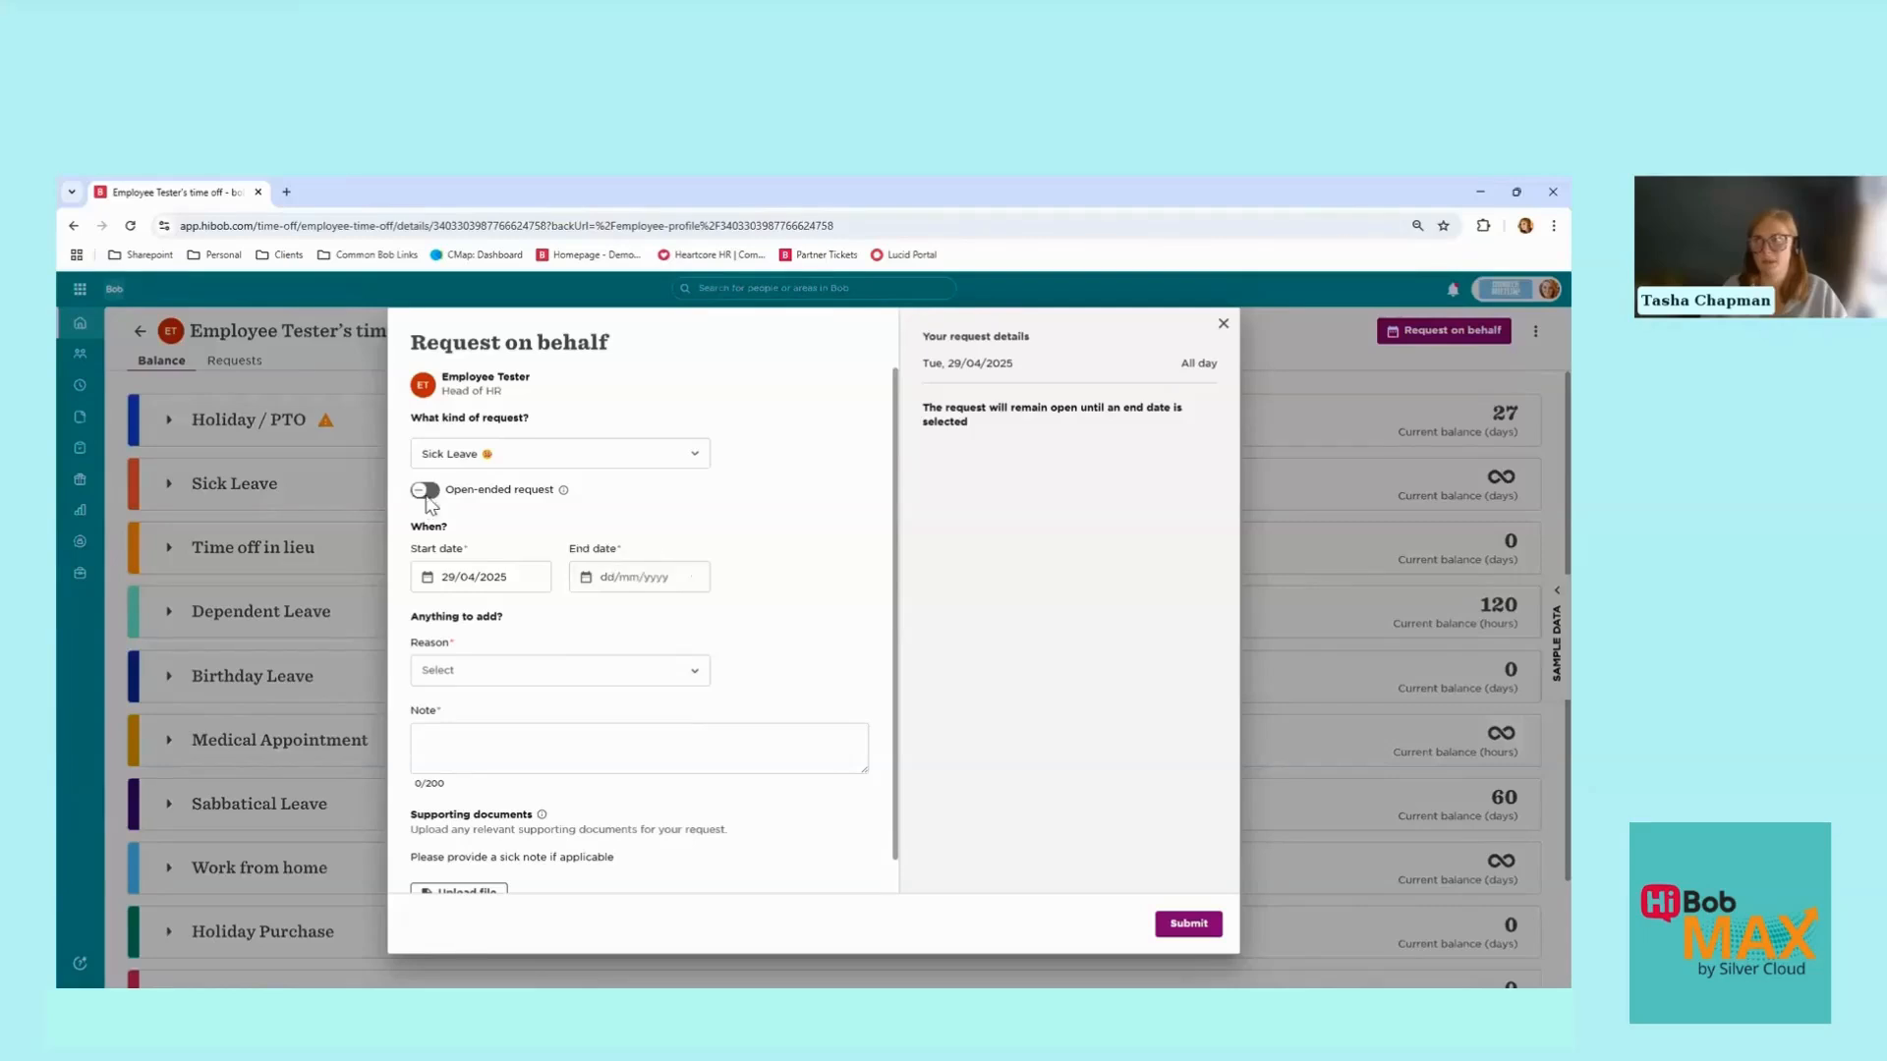
{"action": "left_click", "coordinate": [650, 577]}
{"action": "left_click", "coordinate": [729, 619]}
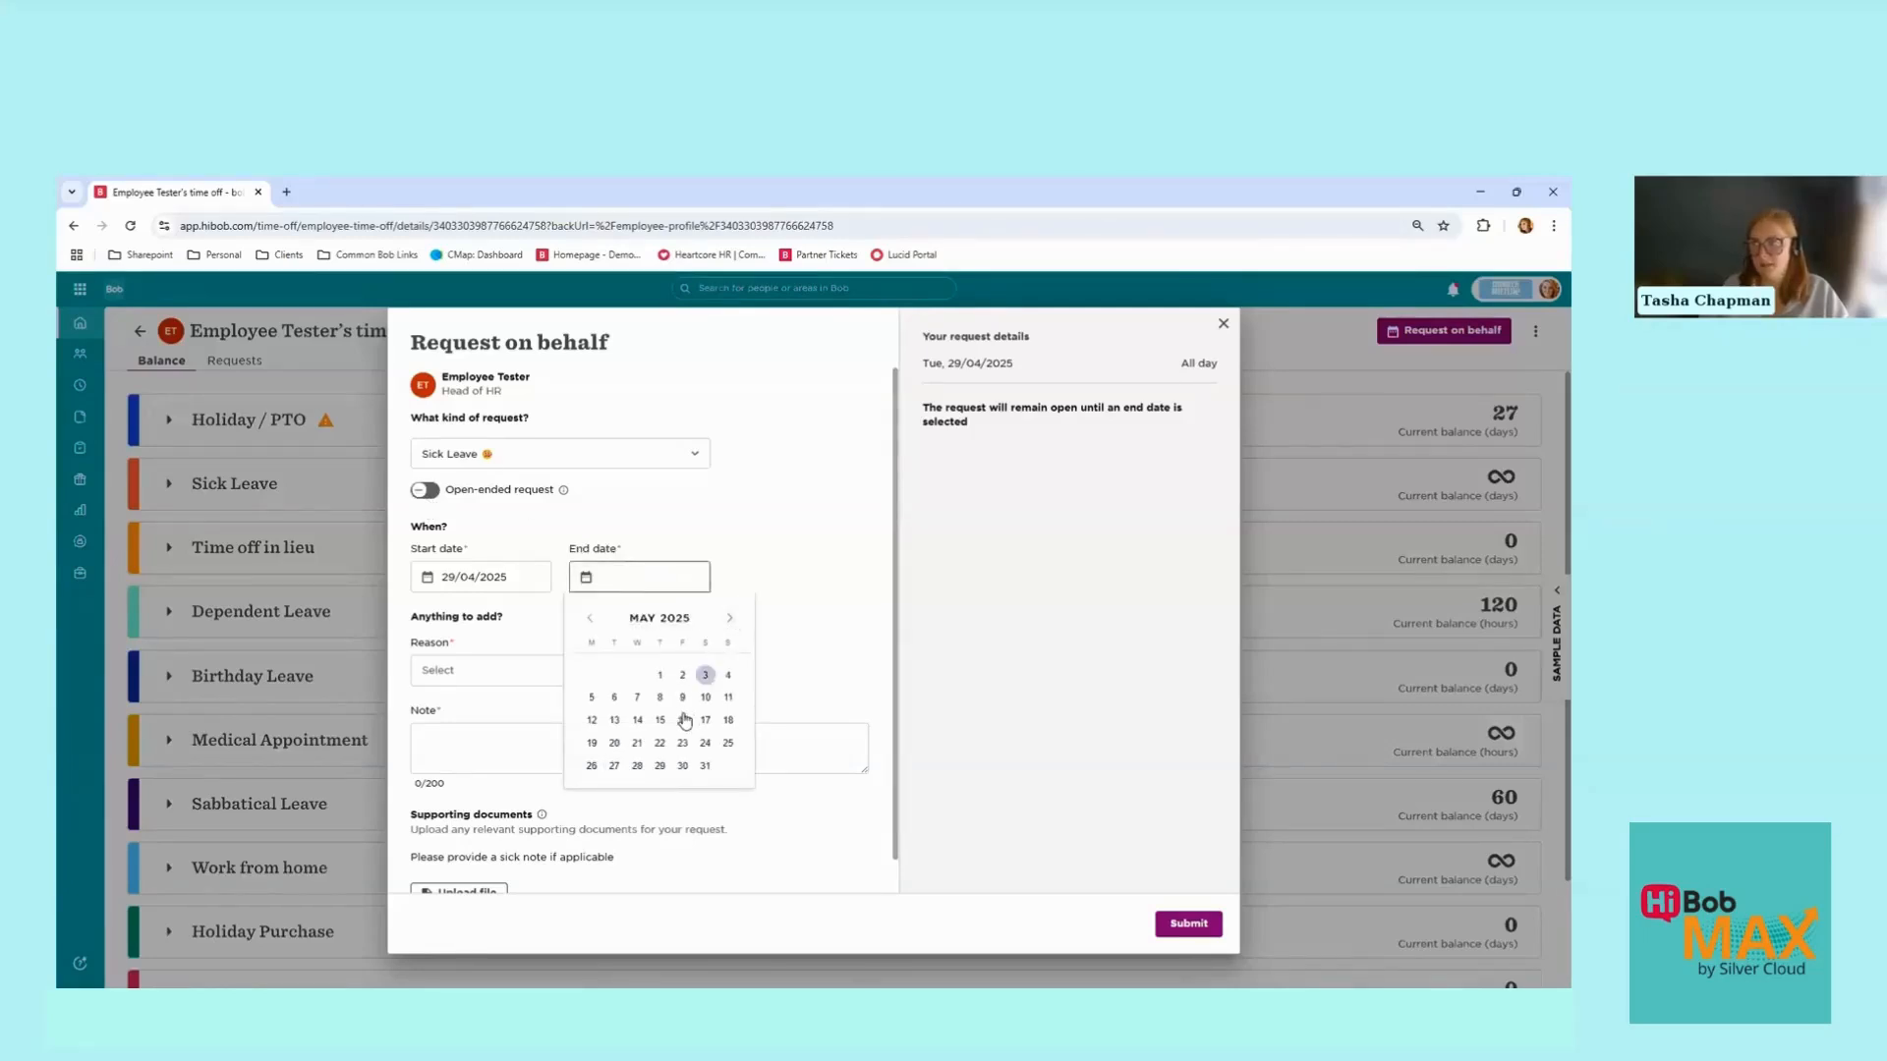
{"action": "left_click", "coordinate": [683, 699]}
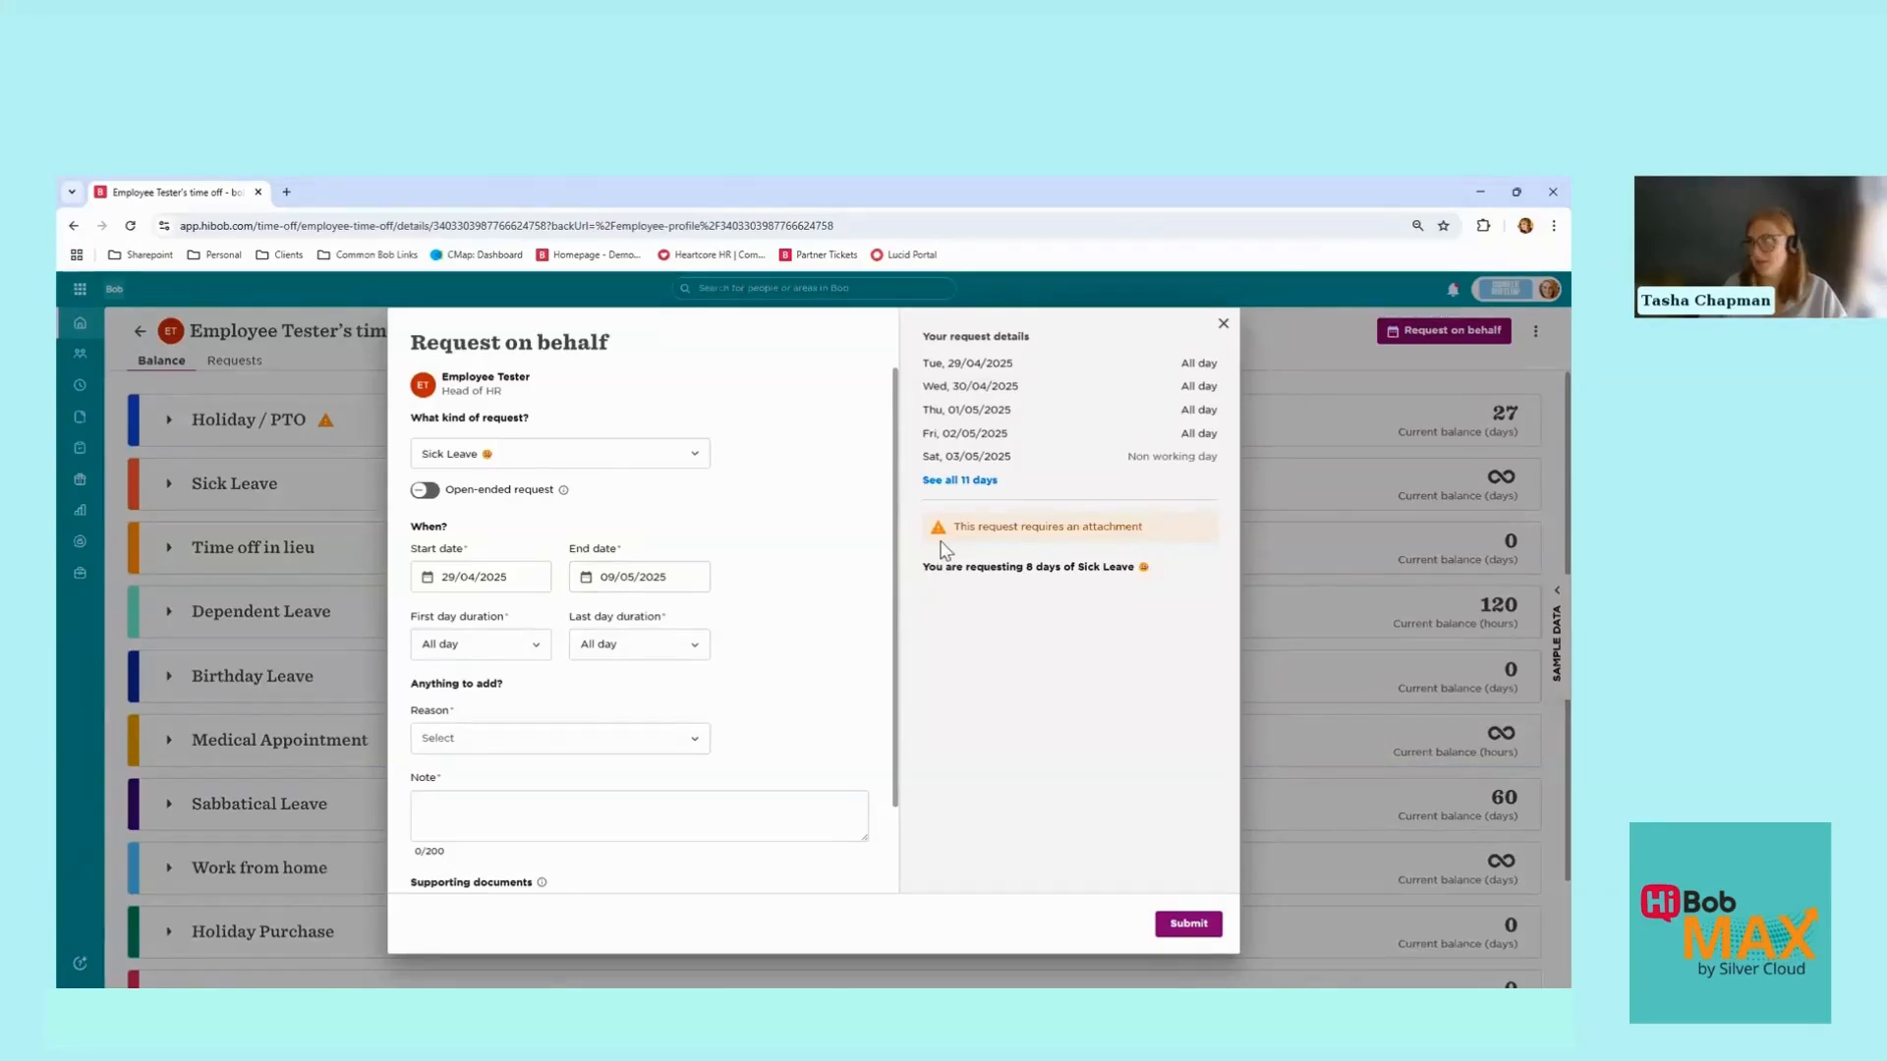
Step: Pick Headache/Migraine as the sick leave reason and type 'Unwell' in the Note box
{"action": "left_click_drag", "start_coordinate": [960, 526], "coordinate": [1164, 532]}
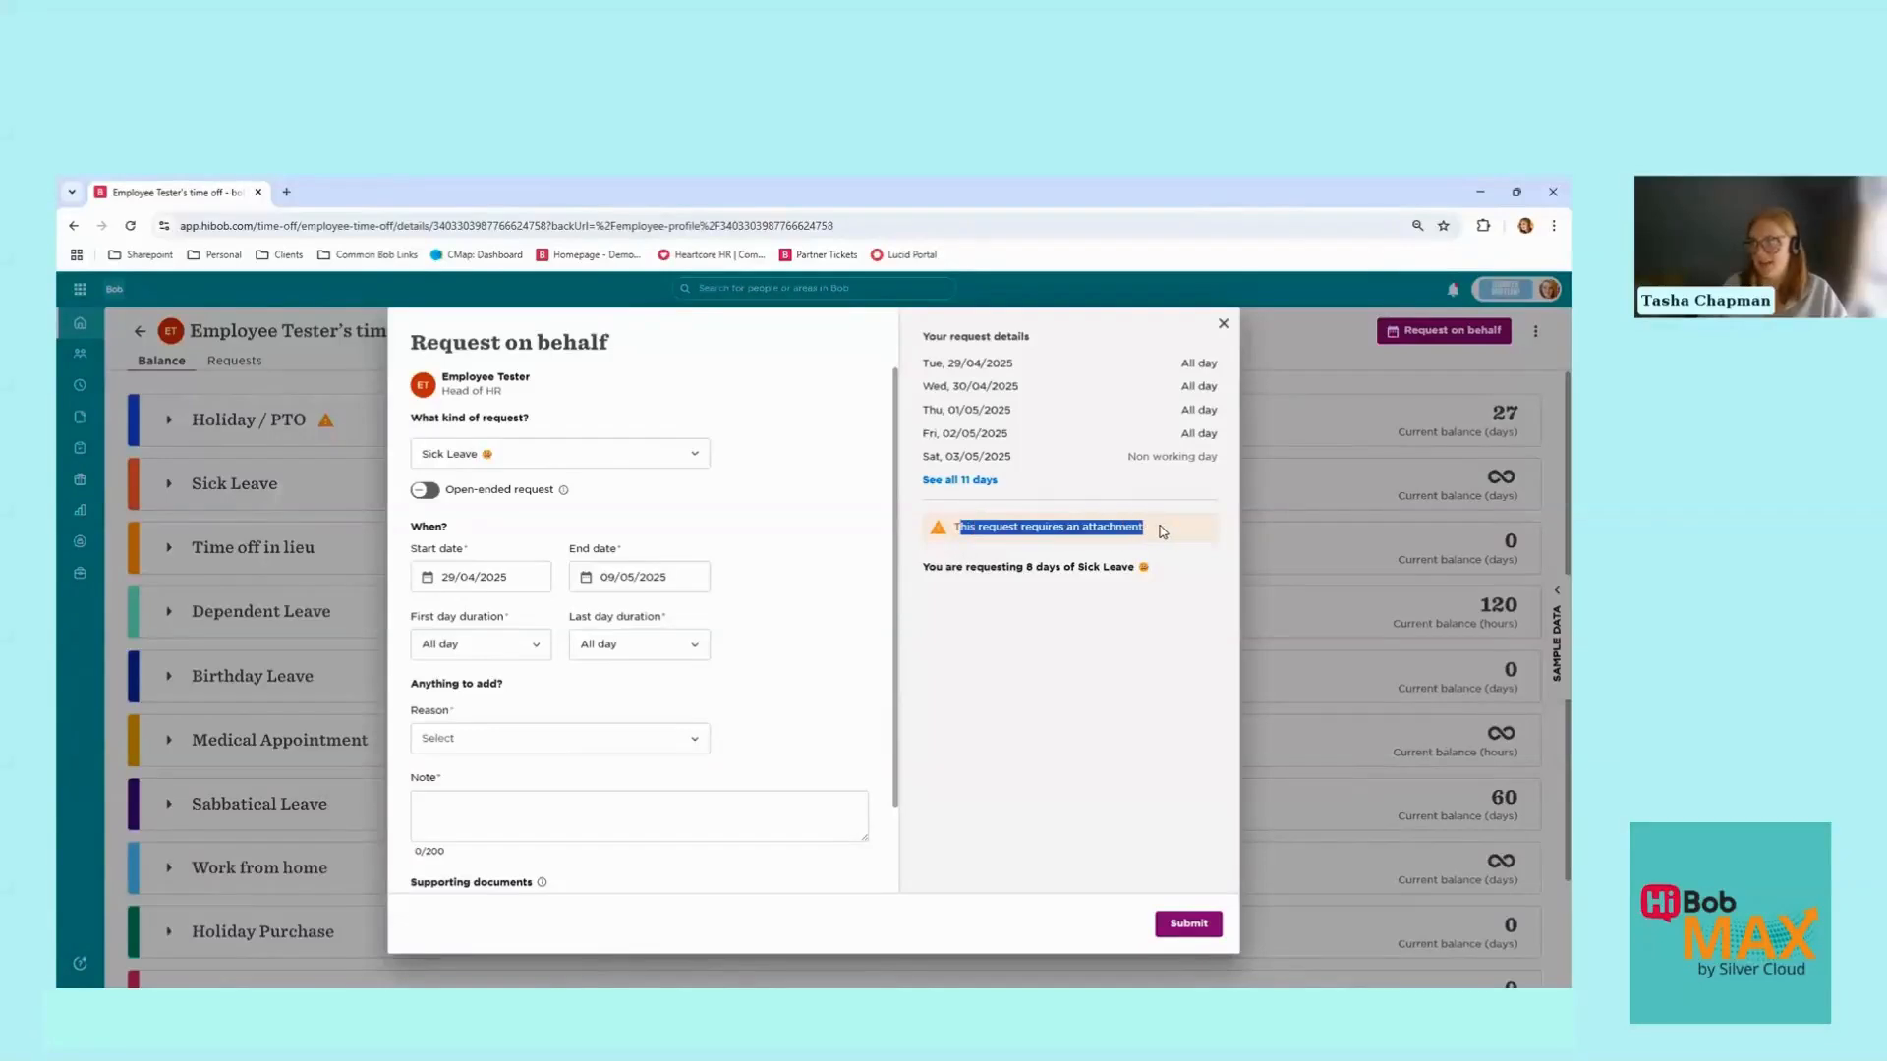
{"action": "left_click", "coordinate": [1128, 536]}
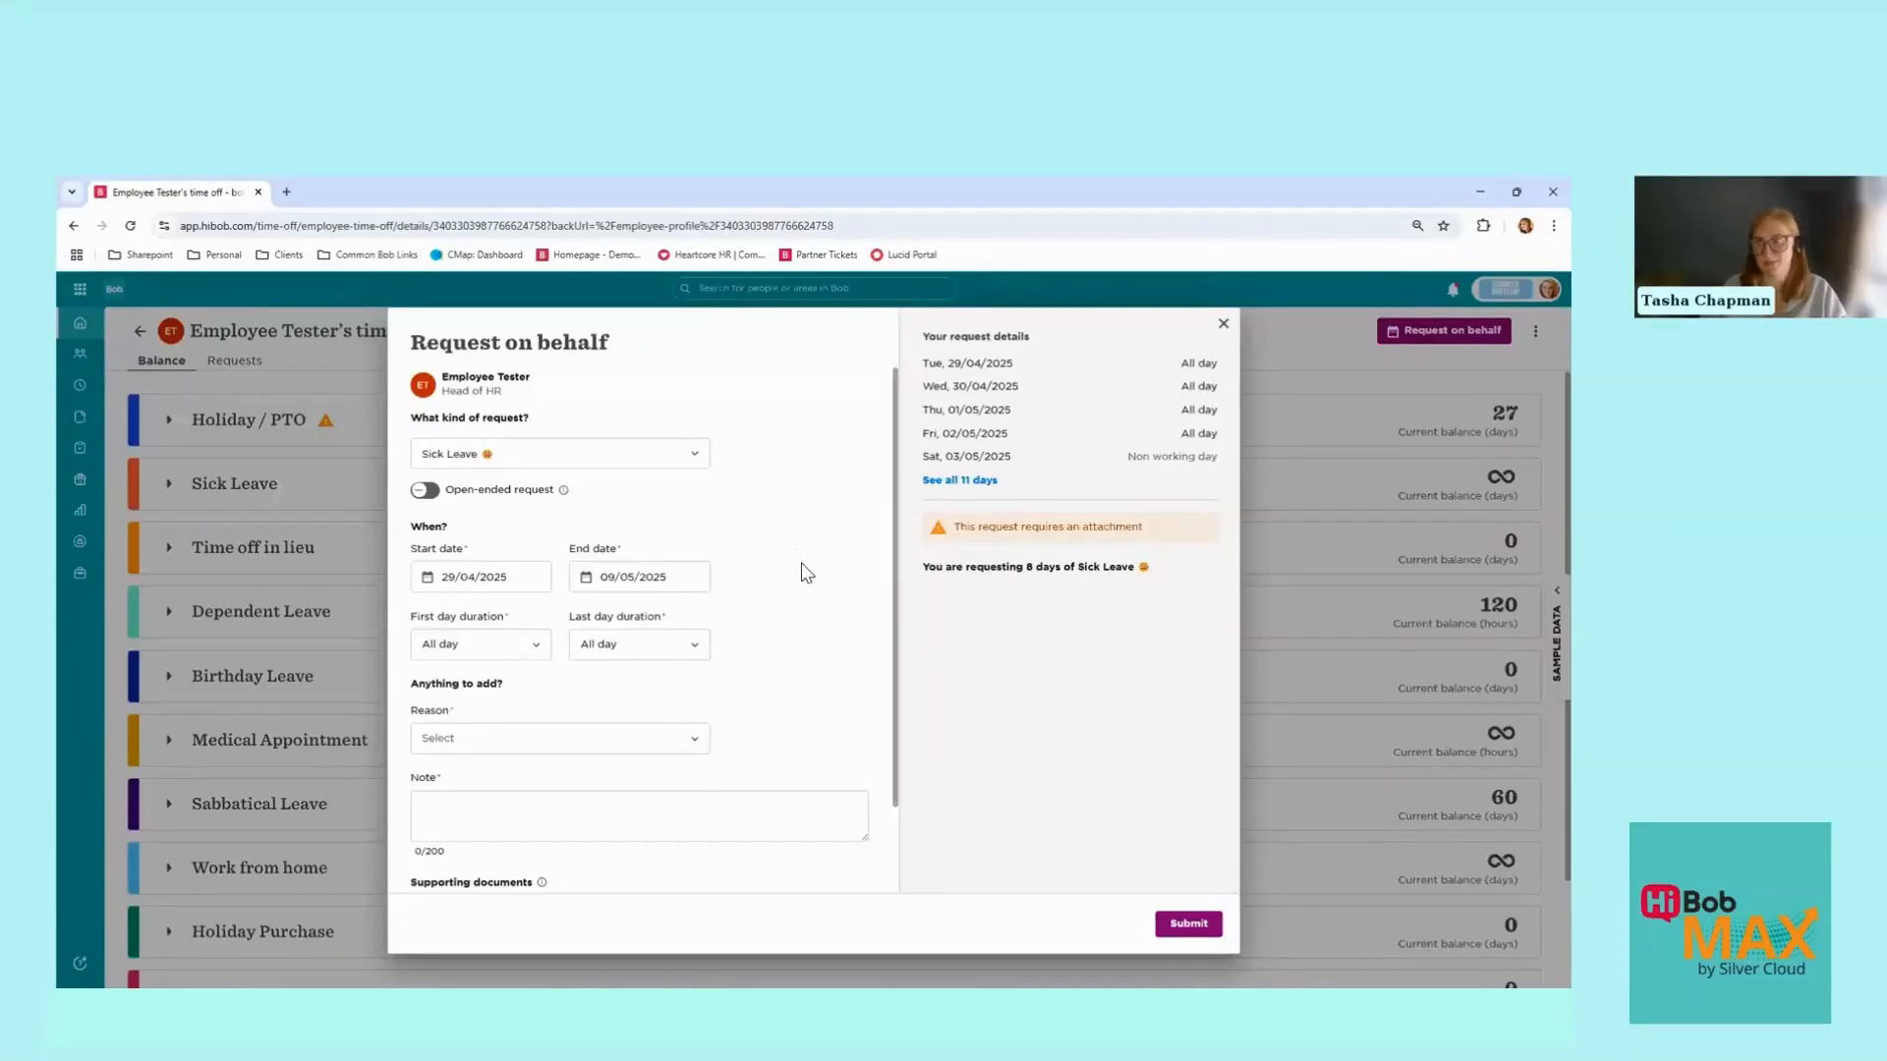
{"action": "scroll", "coordinate": [806, 572], "scroll_direction": "down", "scroll_amount": 1}
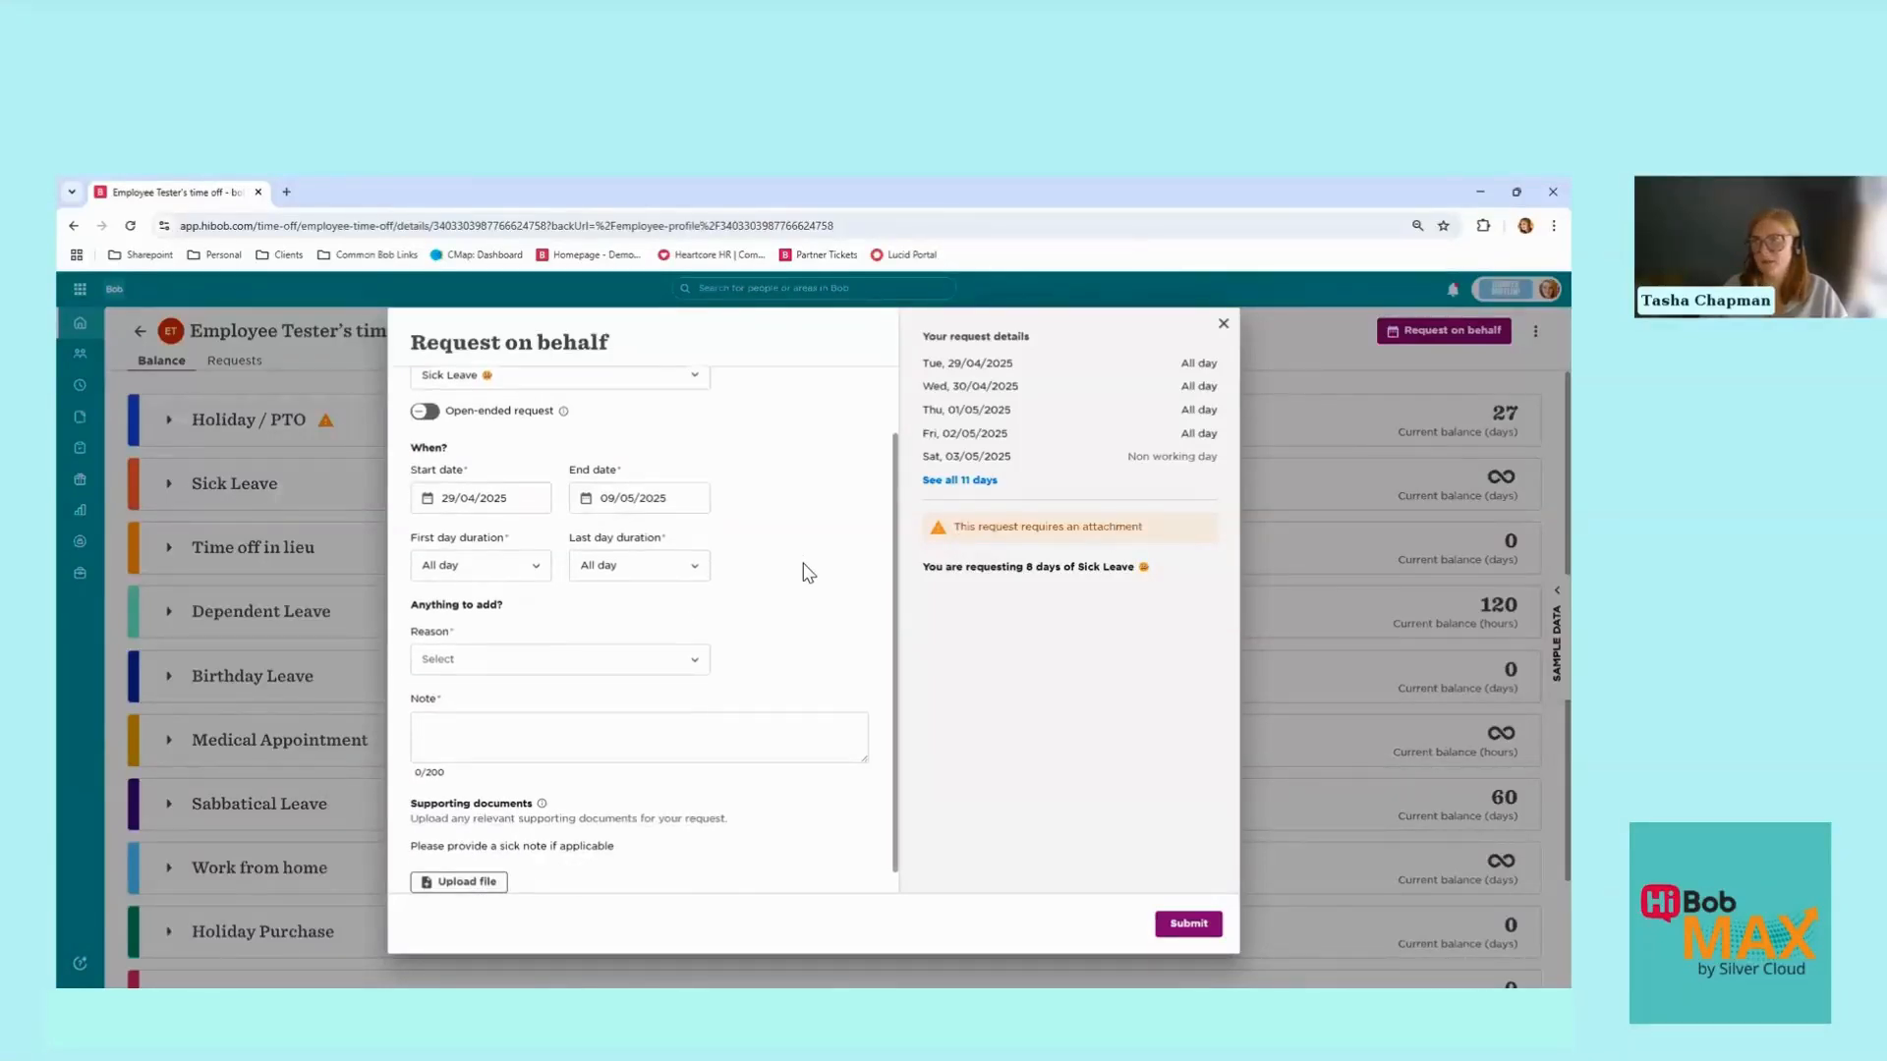
{"action": "left_click", "coordinate": [506, 659]}
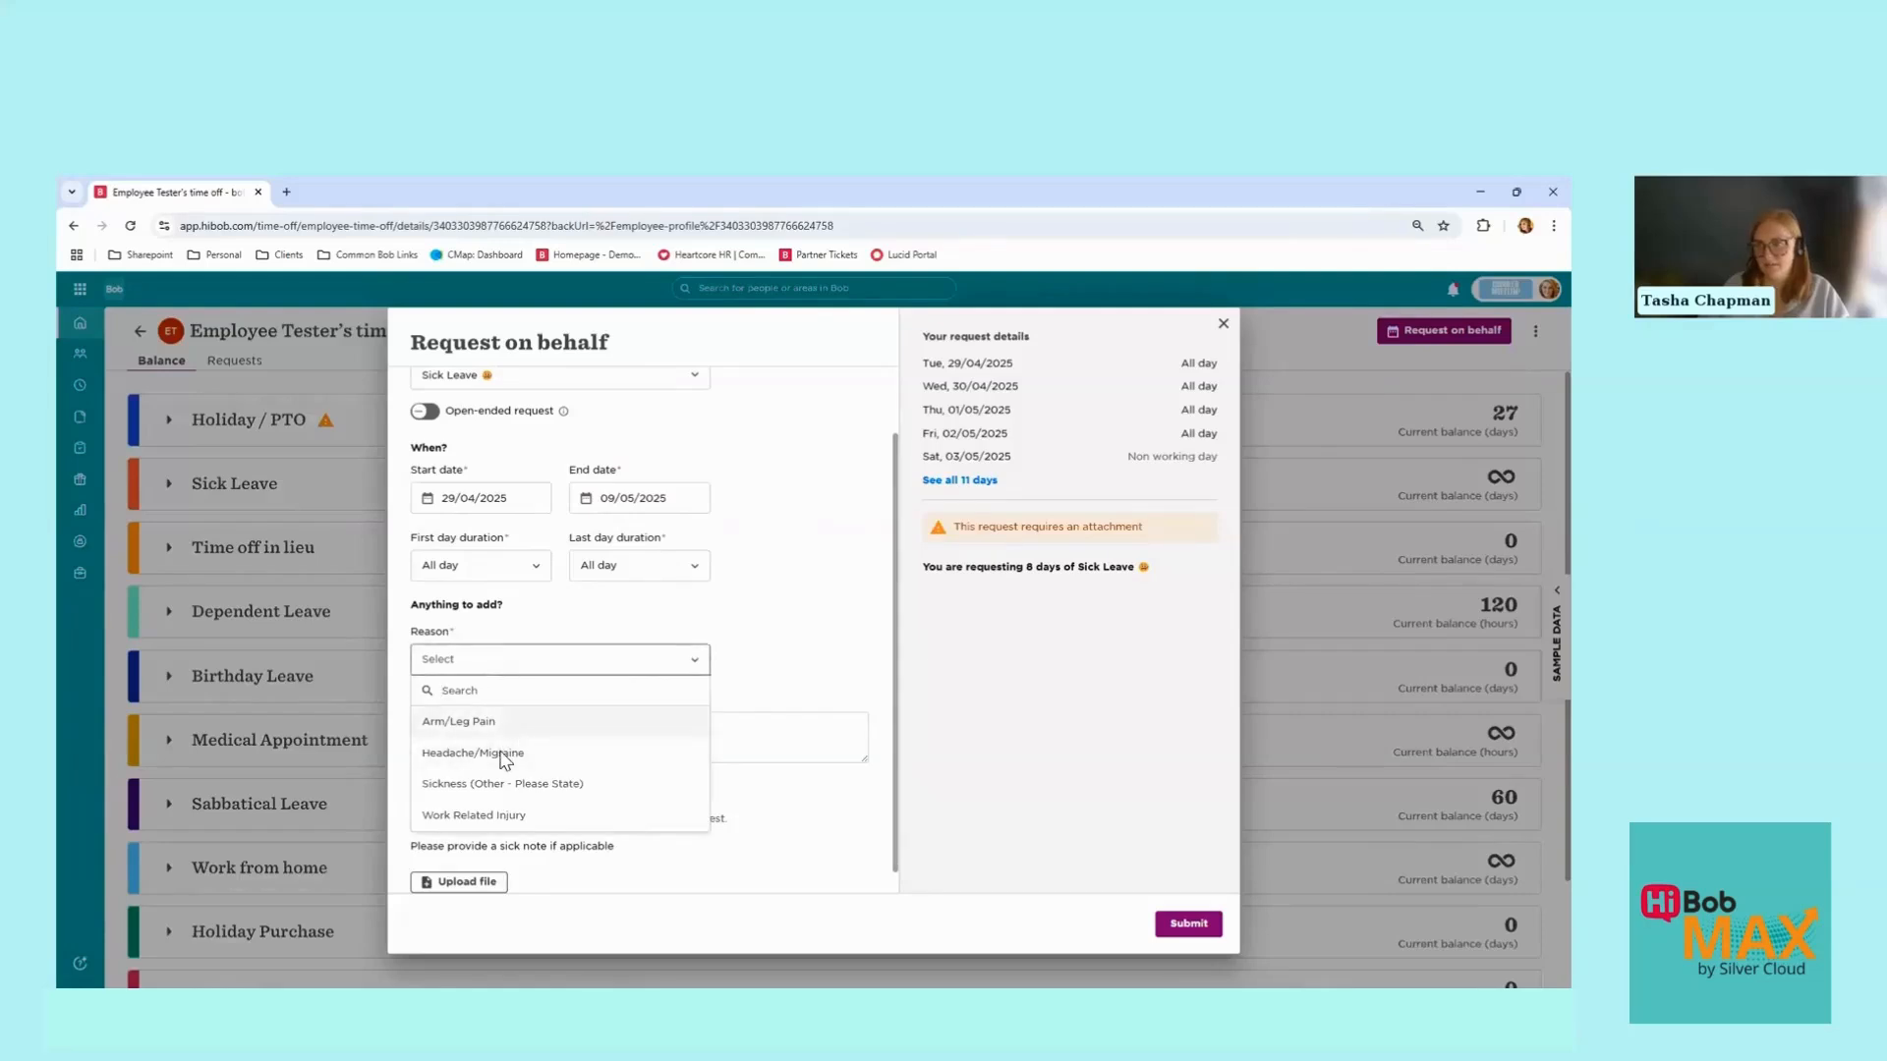
{"action": "left_click", "coordinate": [501, 755]}
{"action": "left_click", "coordinate": [492, 730]}
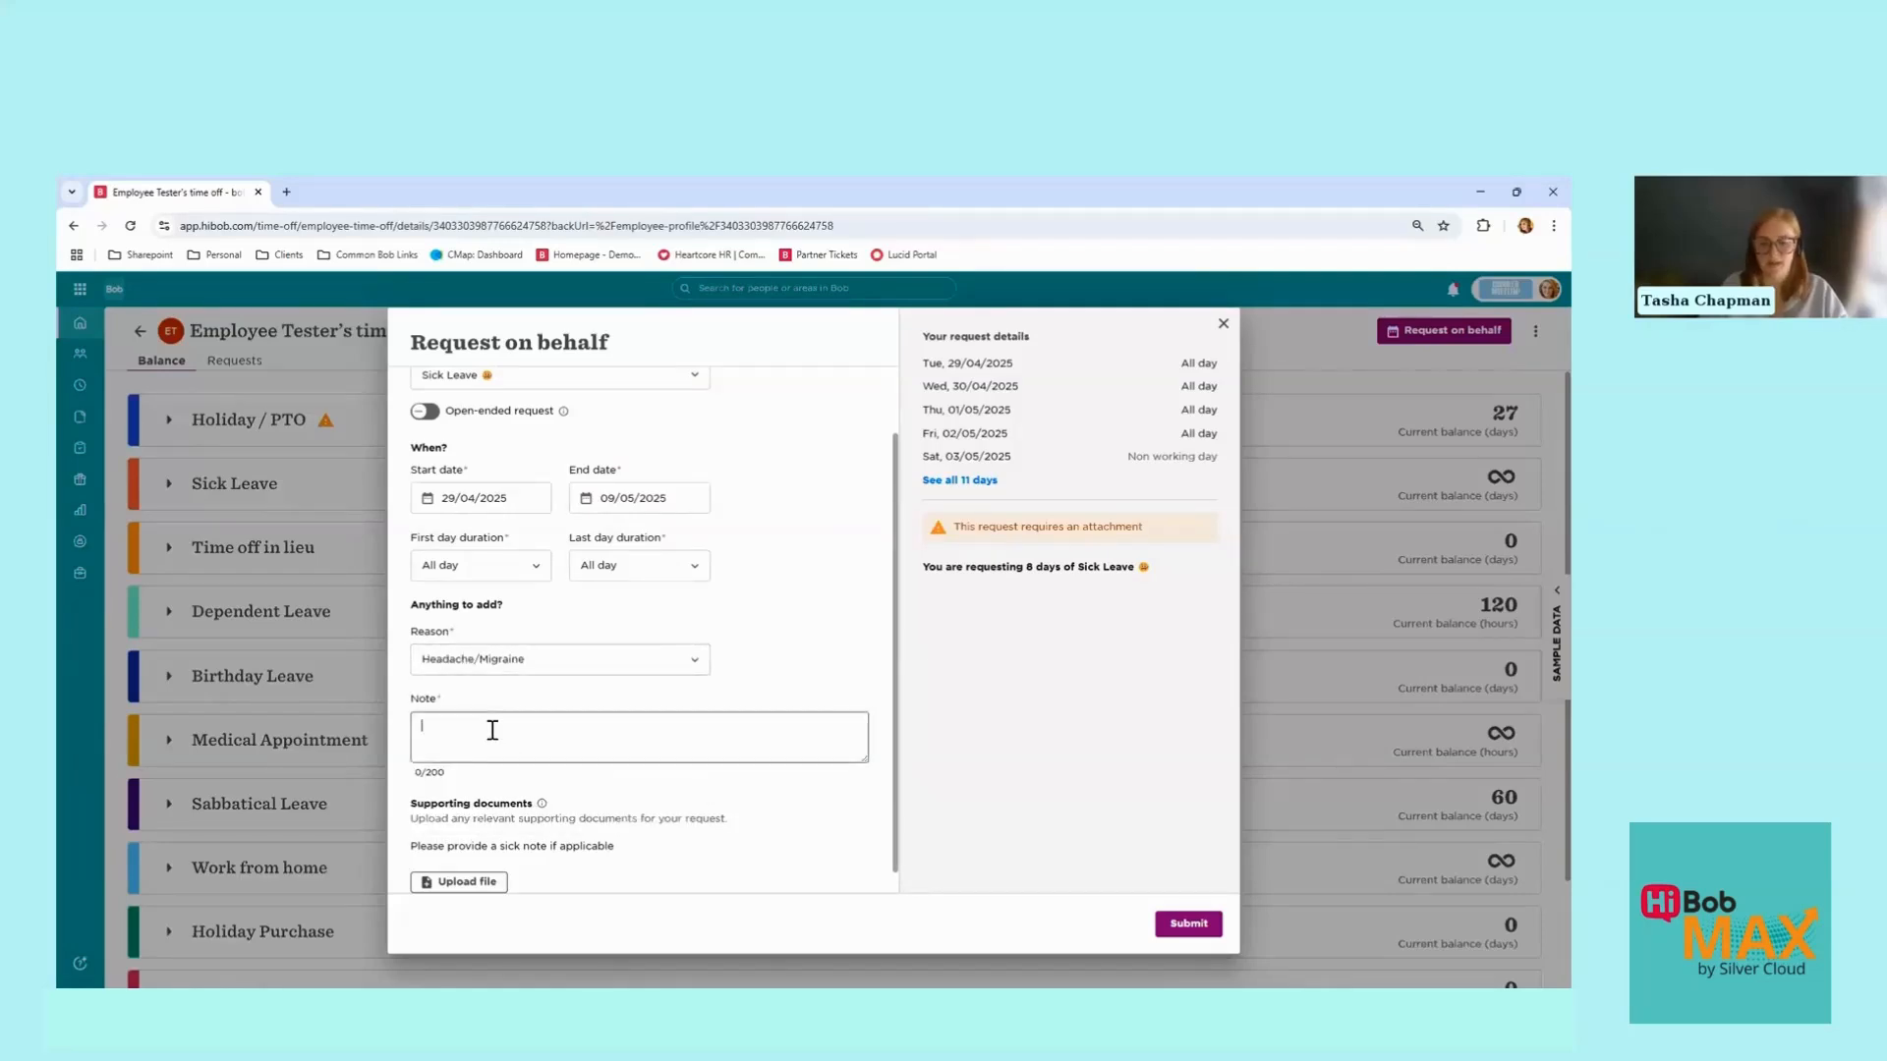
{"action": "type", "text": "Un"}
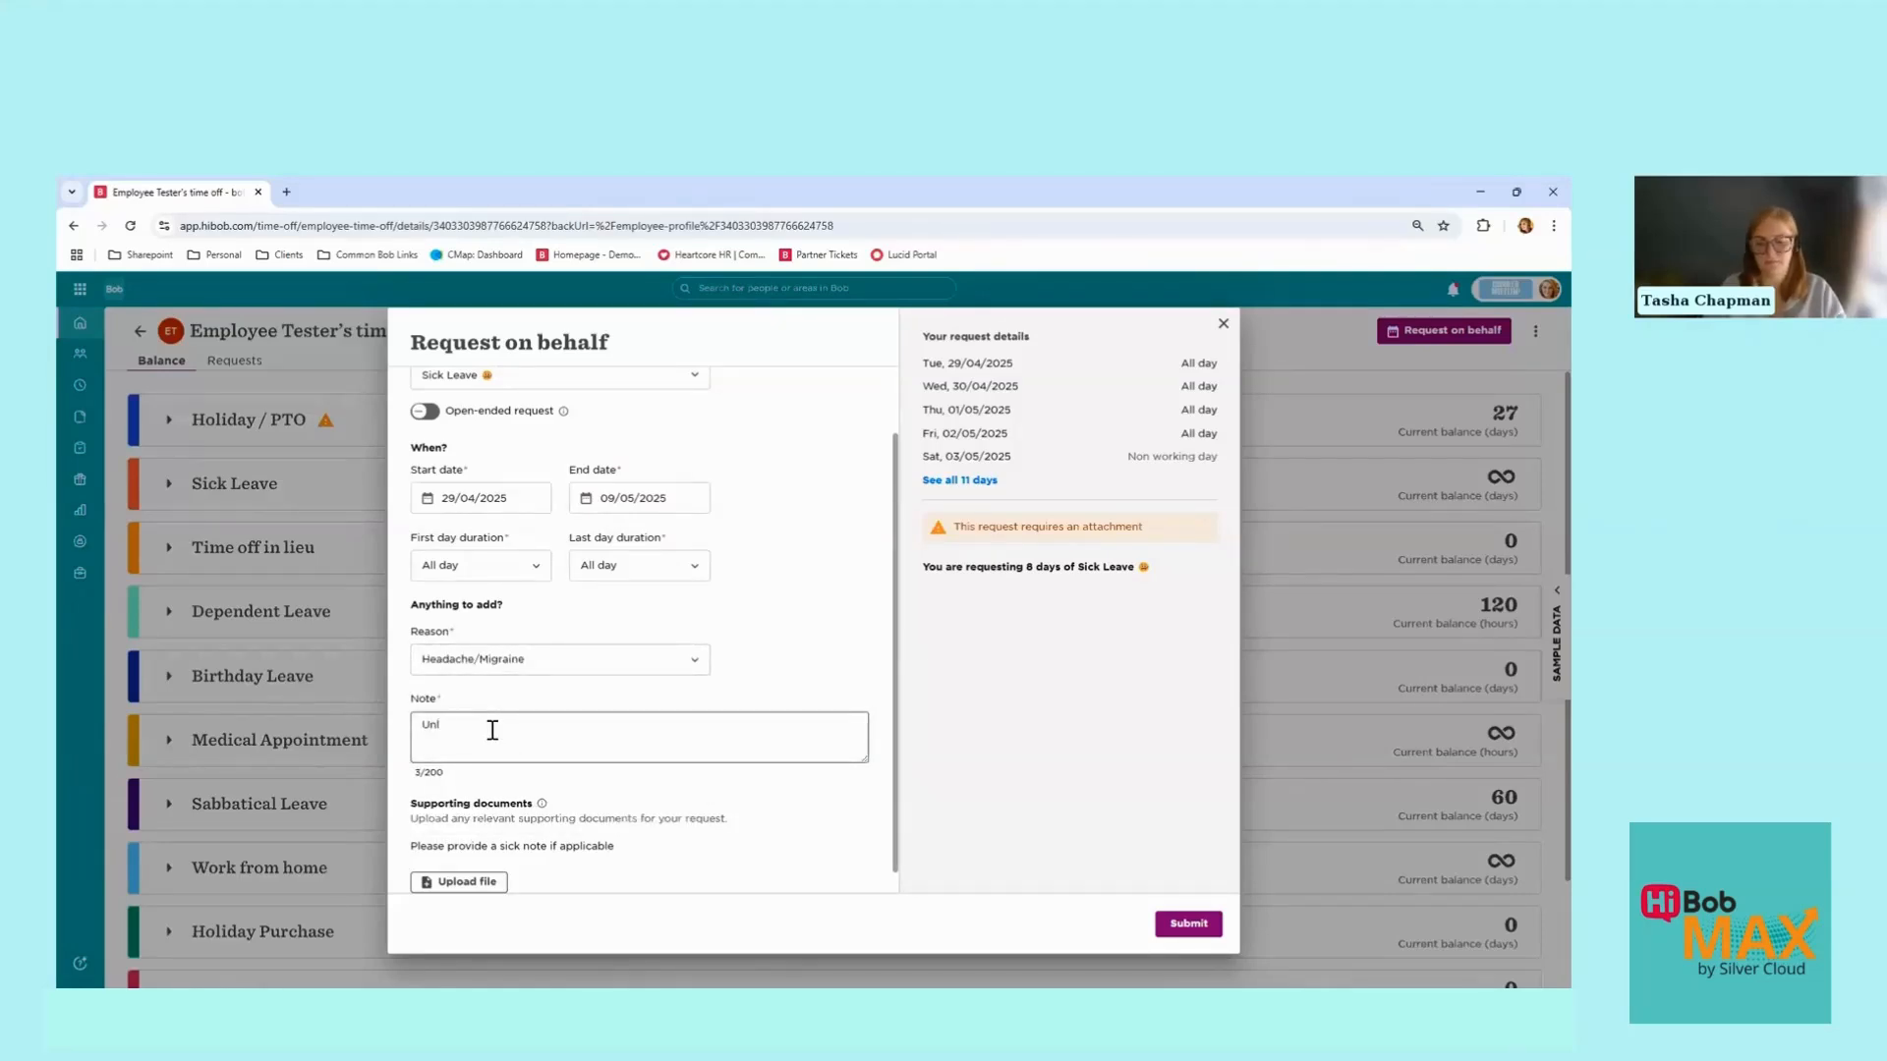
{"action": "type", "text": "well"}
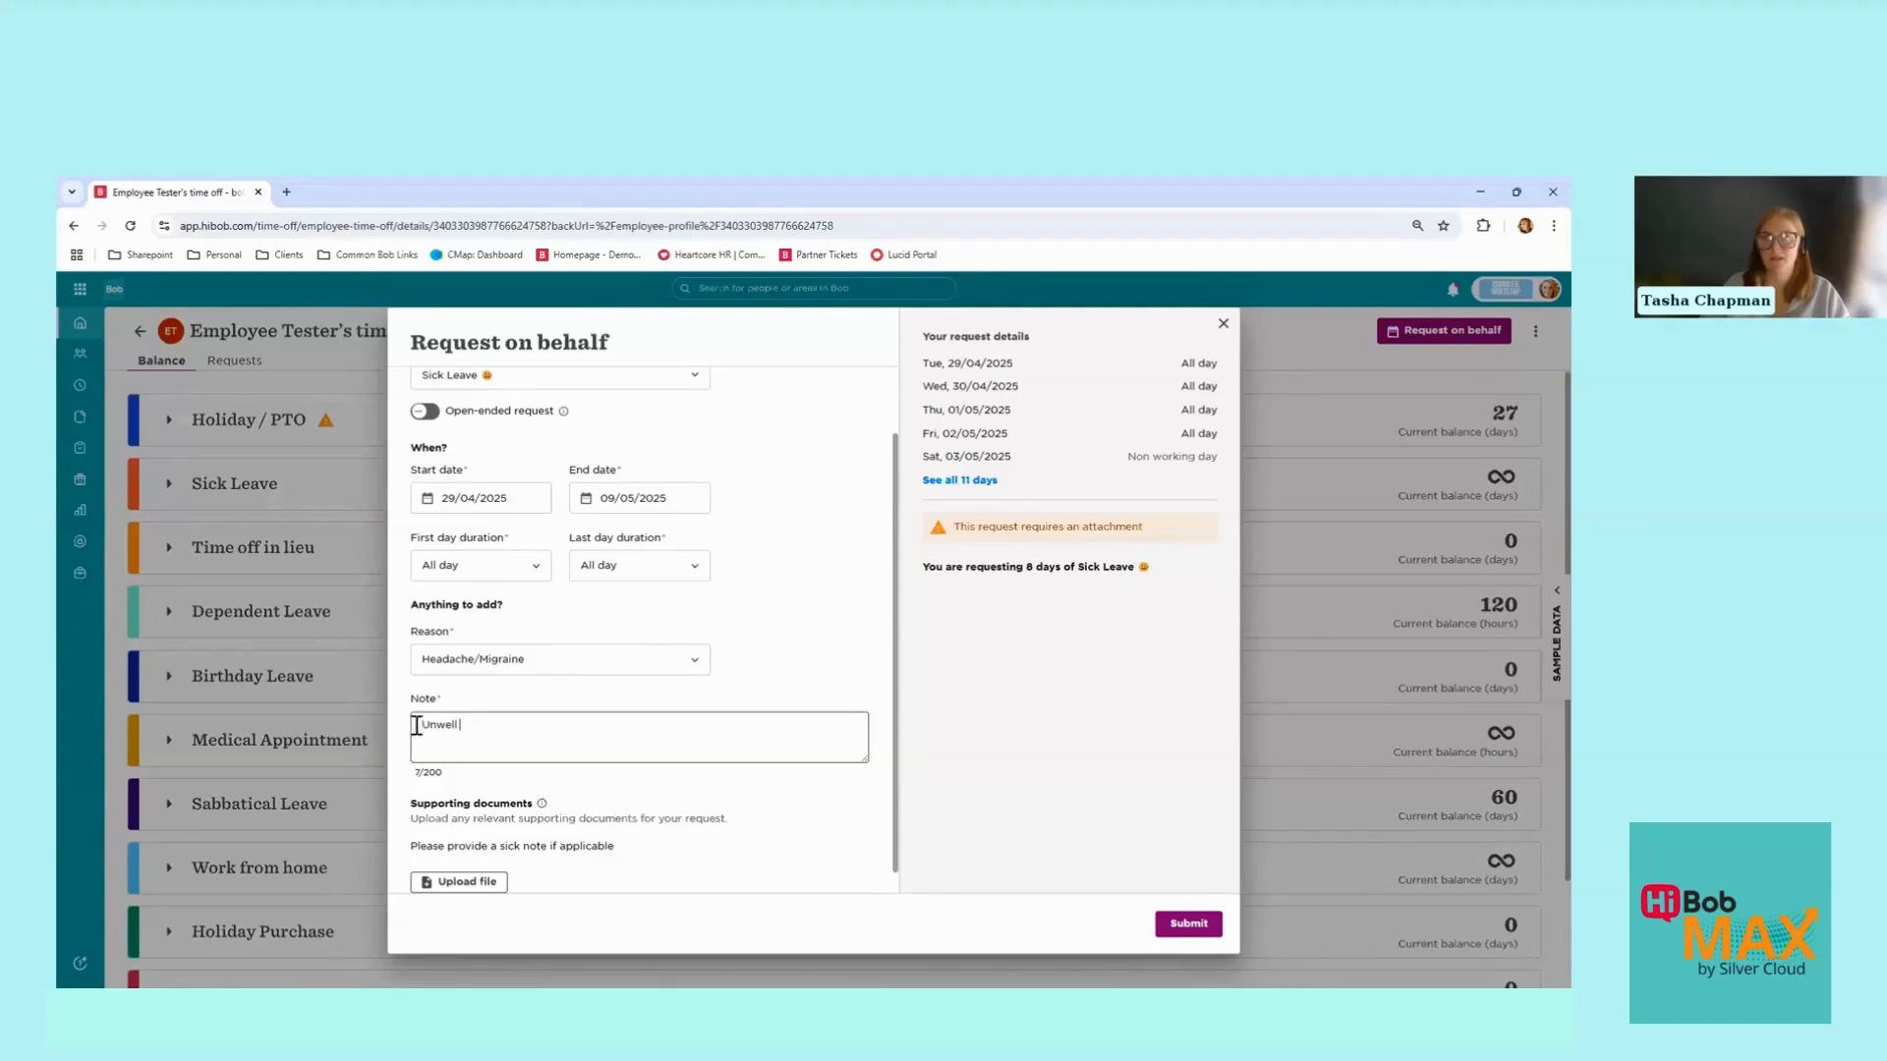
{"action": "left_click_drag", "start_coordinate": [412, 725], "coordinate": [490, 727]}
{"action": "left_click", "coordinate": [490, 728]}
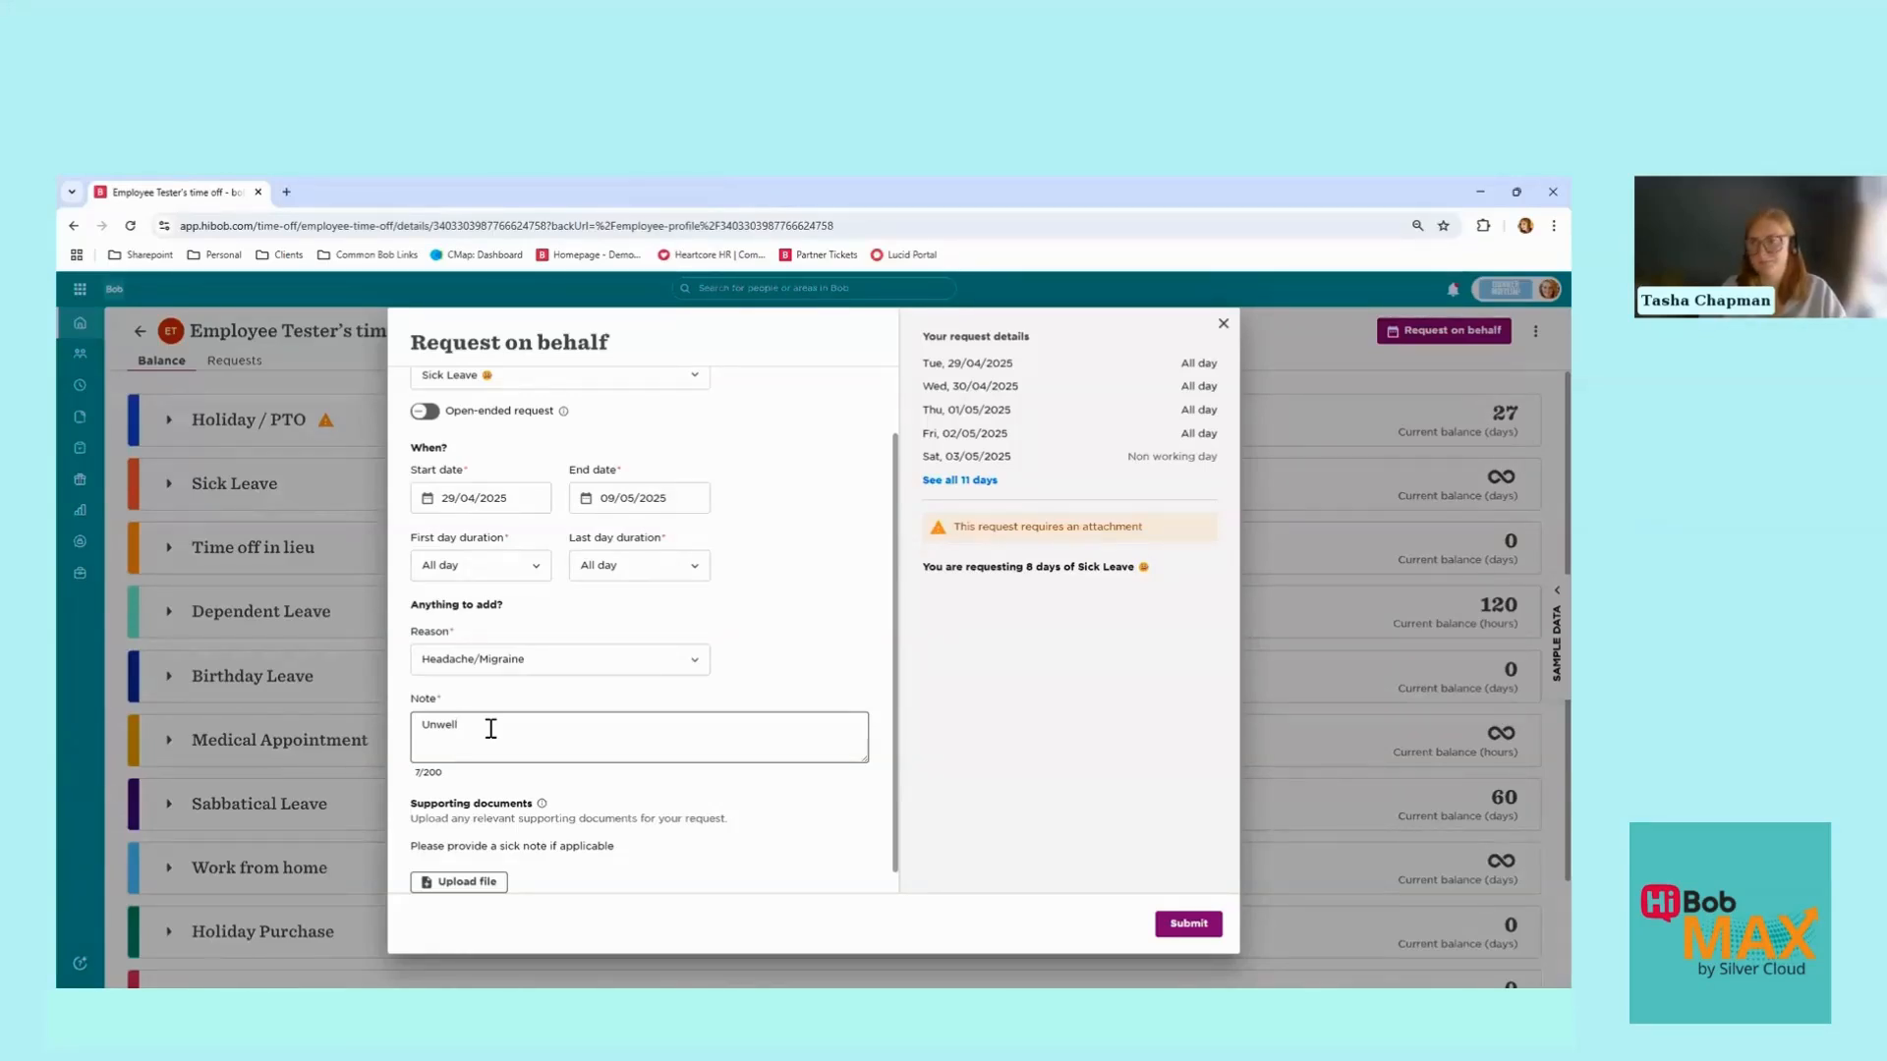
{"action": "scroll", "coordinate": [490, 728], "scroll_direction": "down", "scroll_amount": 1}
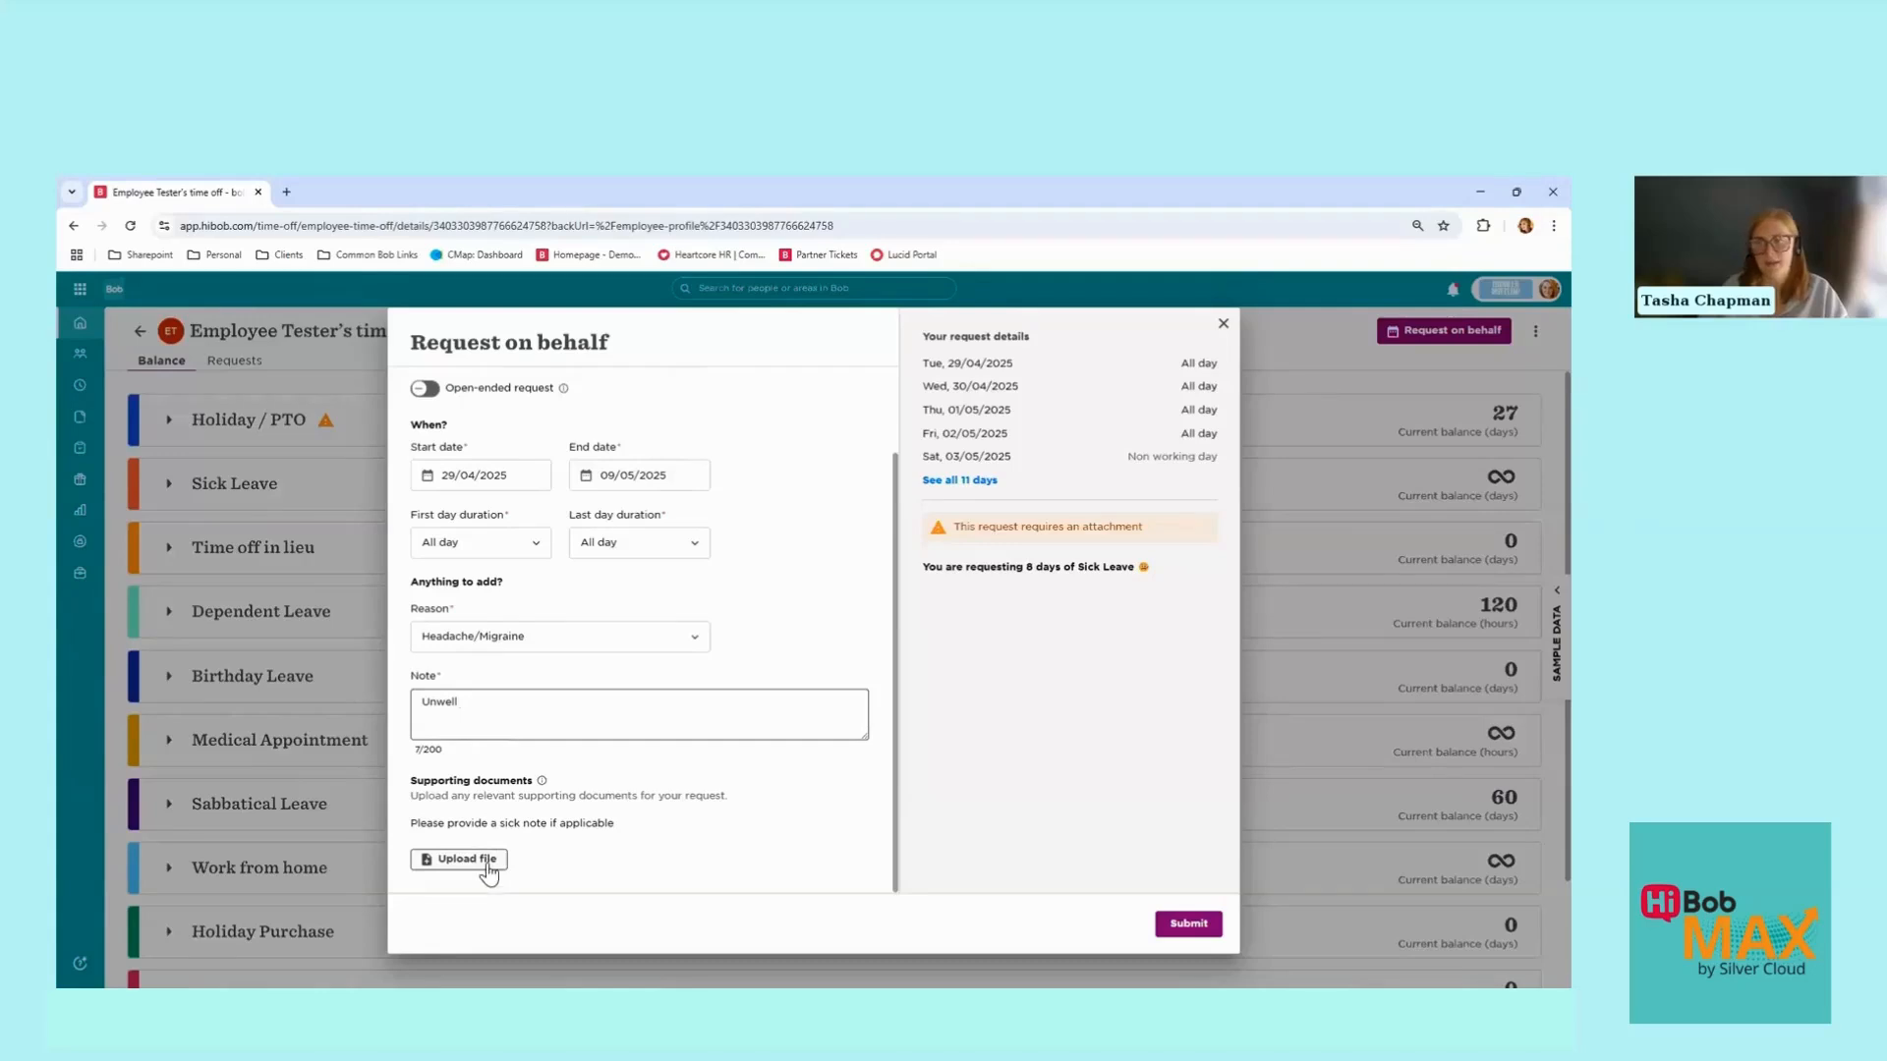
Step: Upload Return to Work Document.pdf from the computer as the supporting document
{"action": "left_click", "coordinate": [490, 863]}
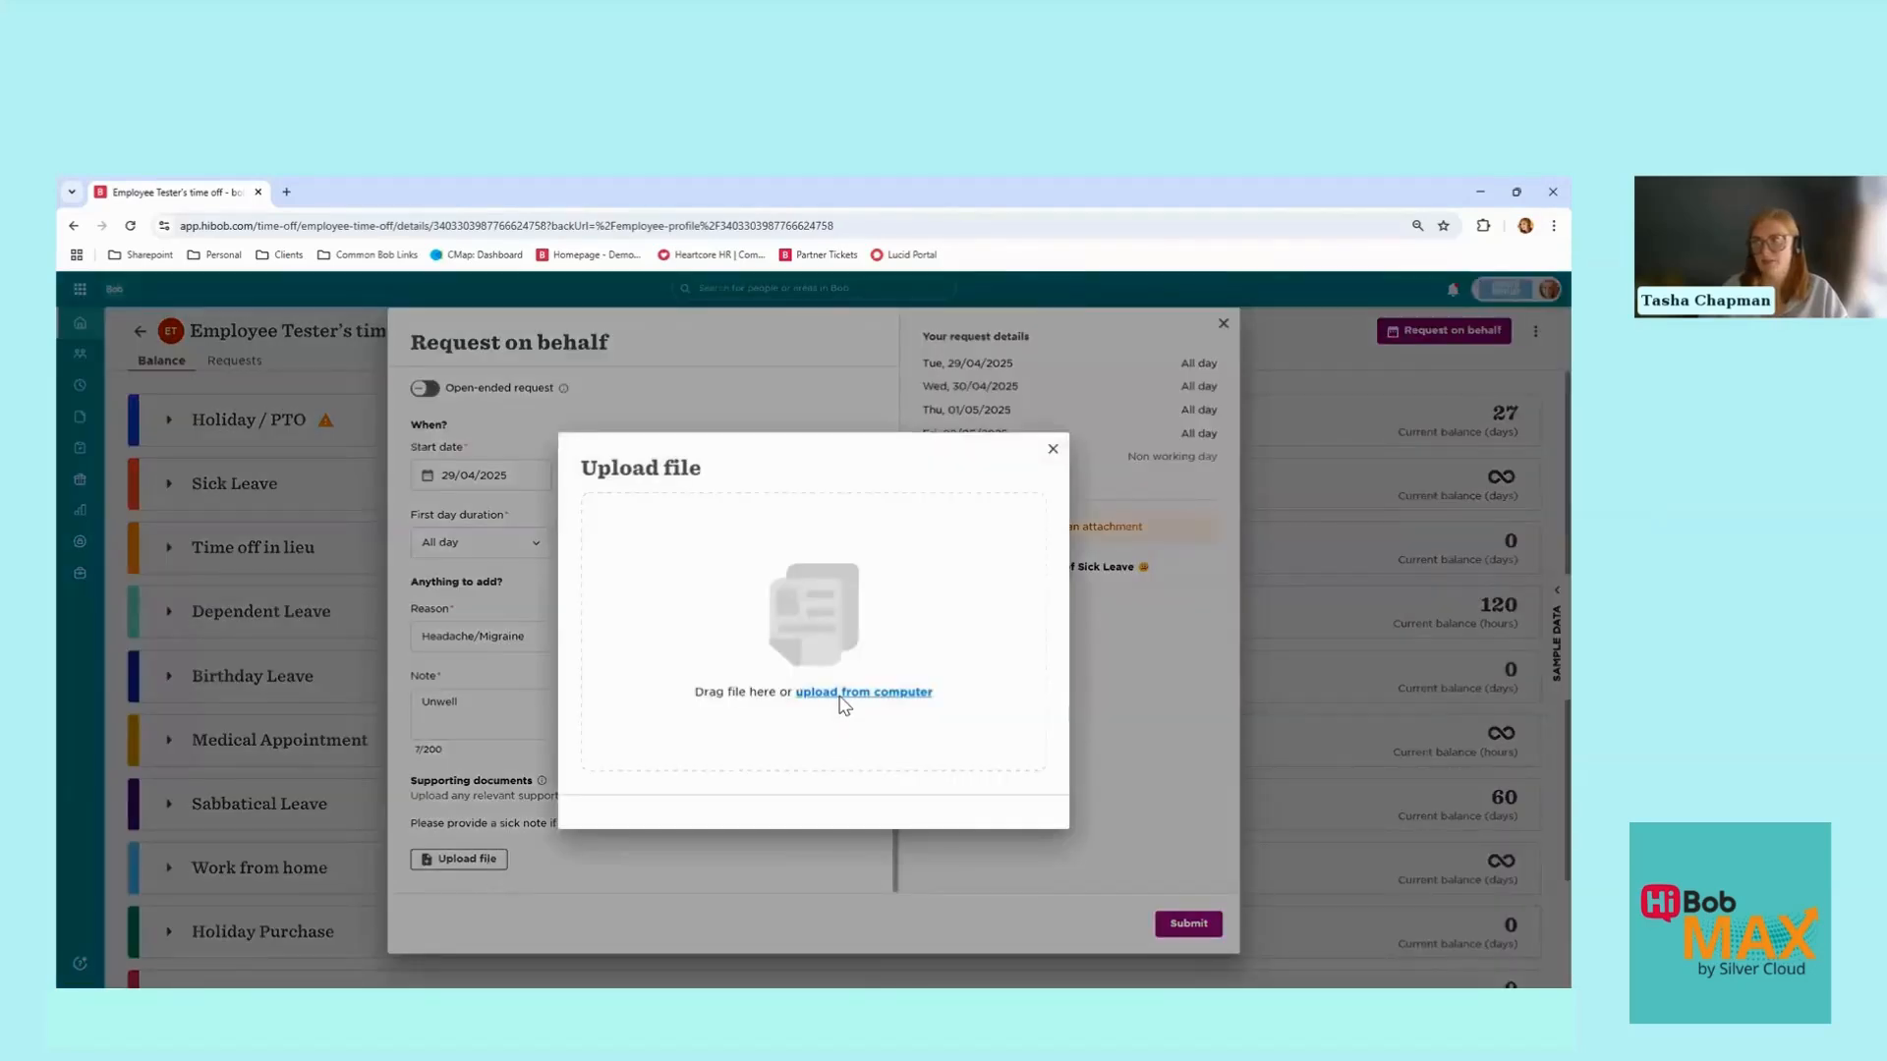
{"action": "left_click", "coordinate": [840, 698]}
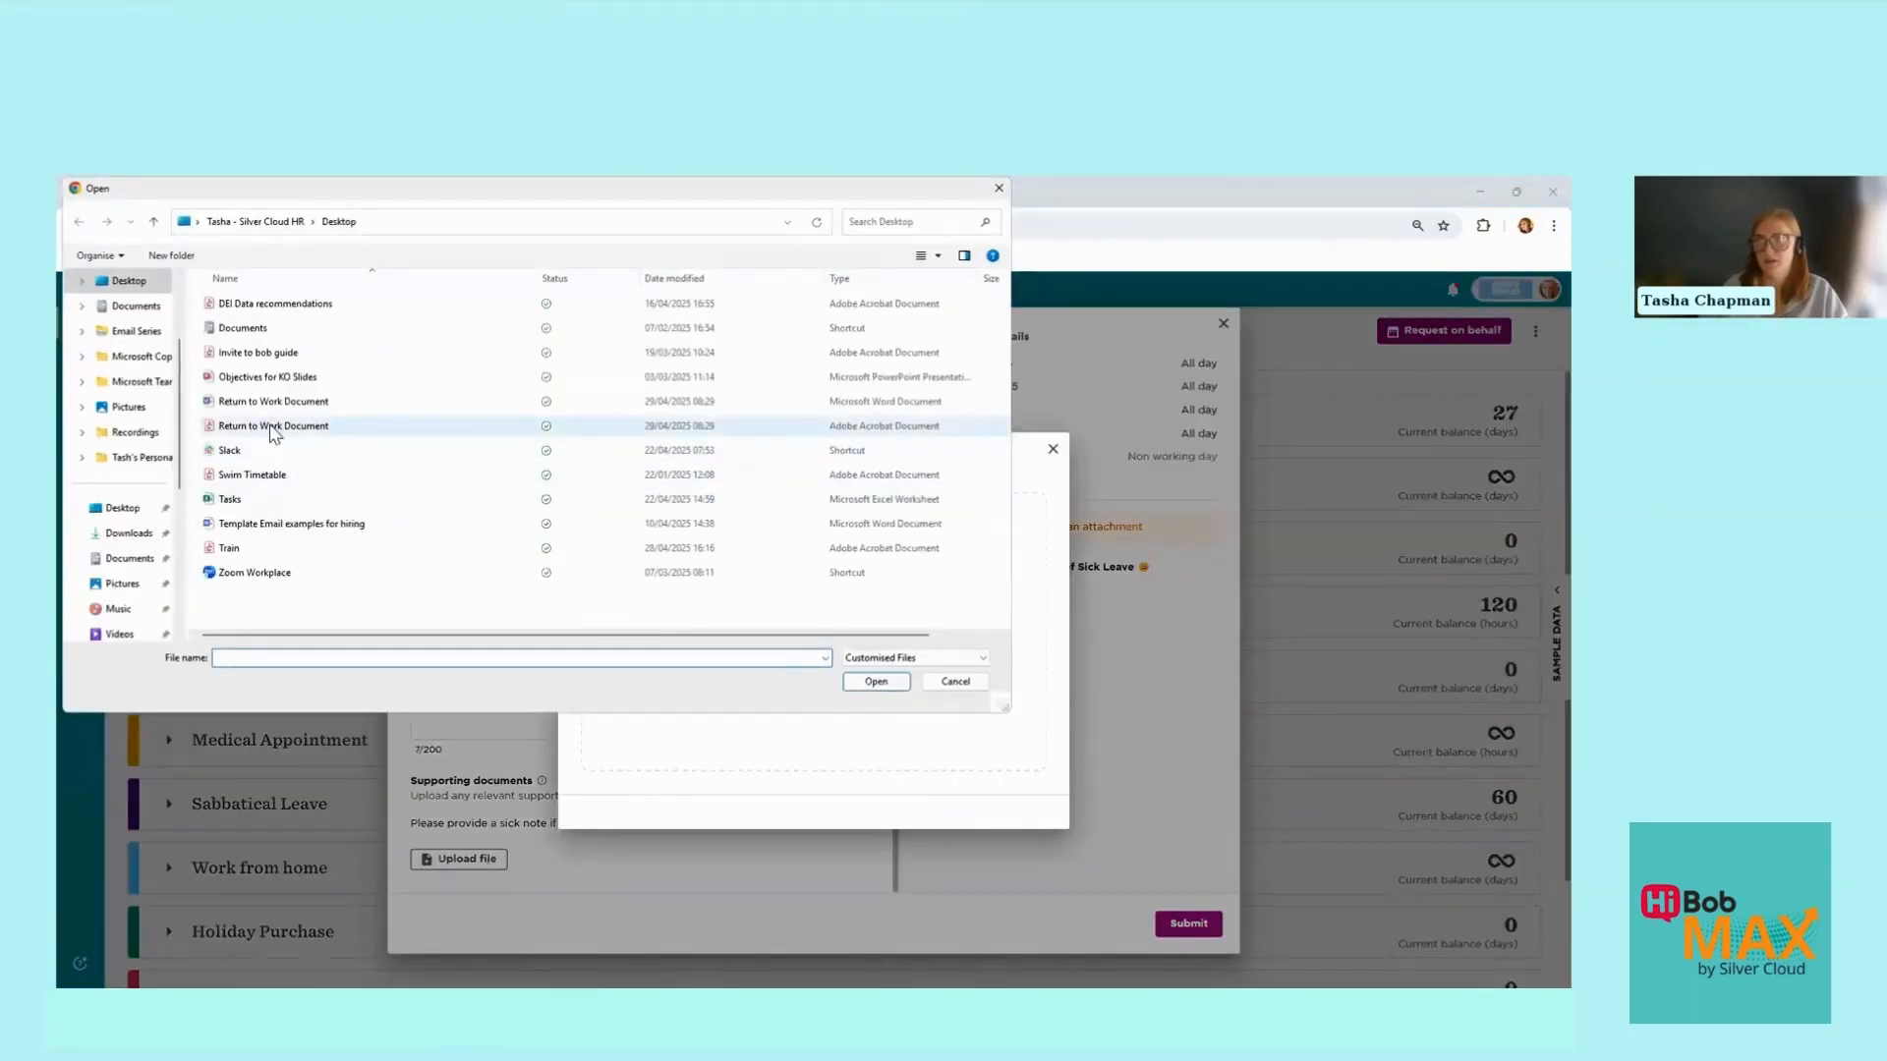
{"action": "left_click", "coordinate": [268, 426]}
{"action": "left_click", "coordinate": [875, 682]}
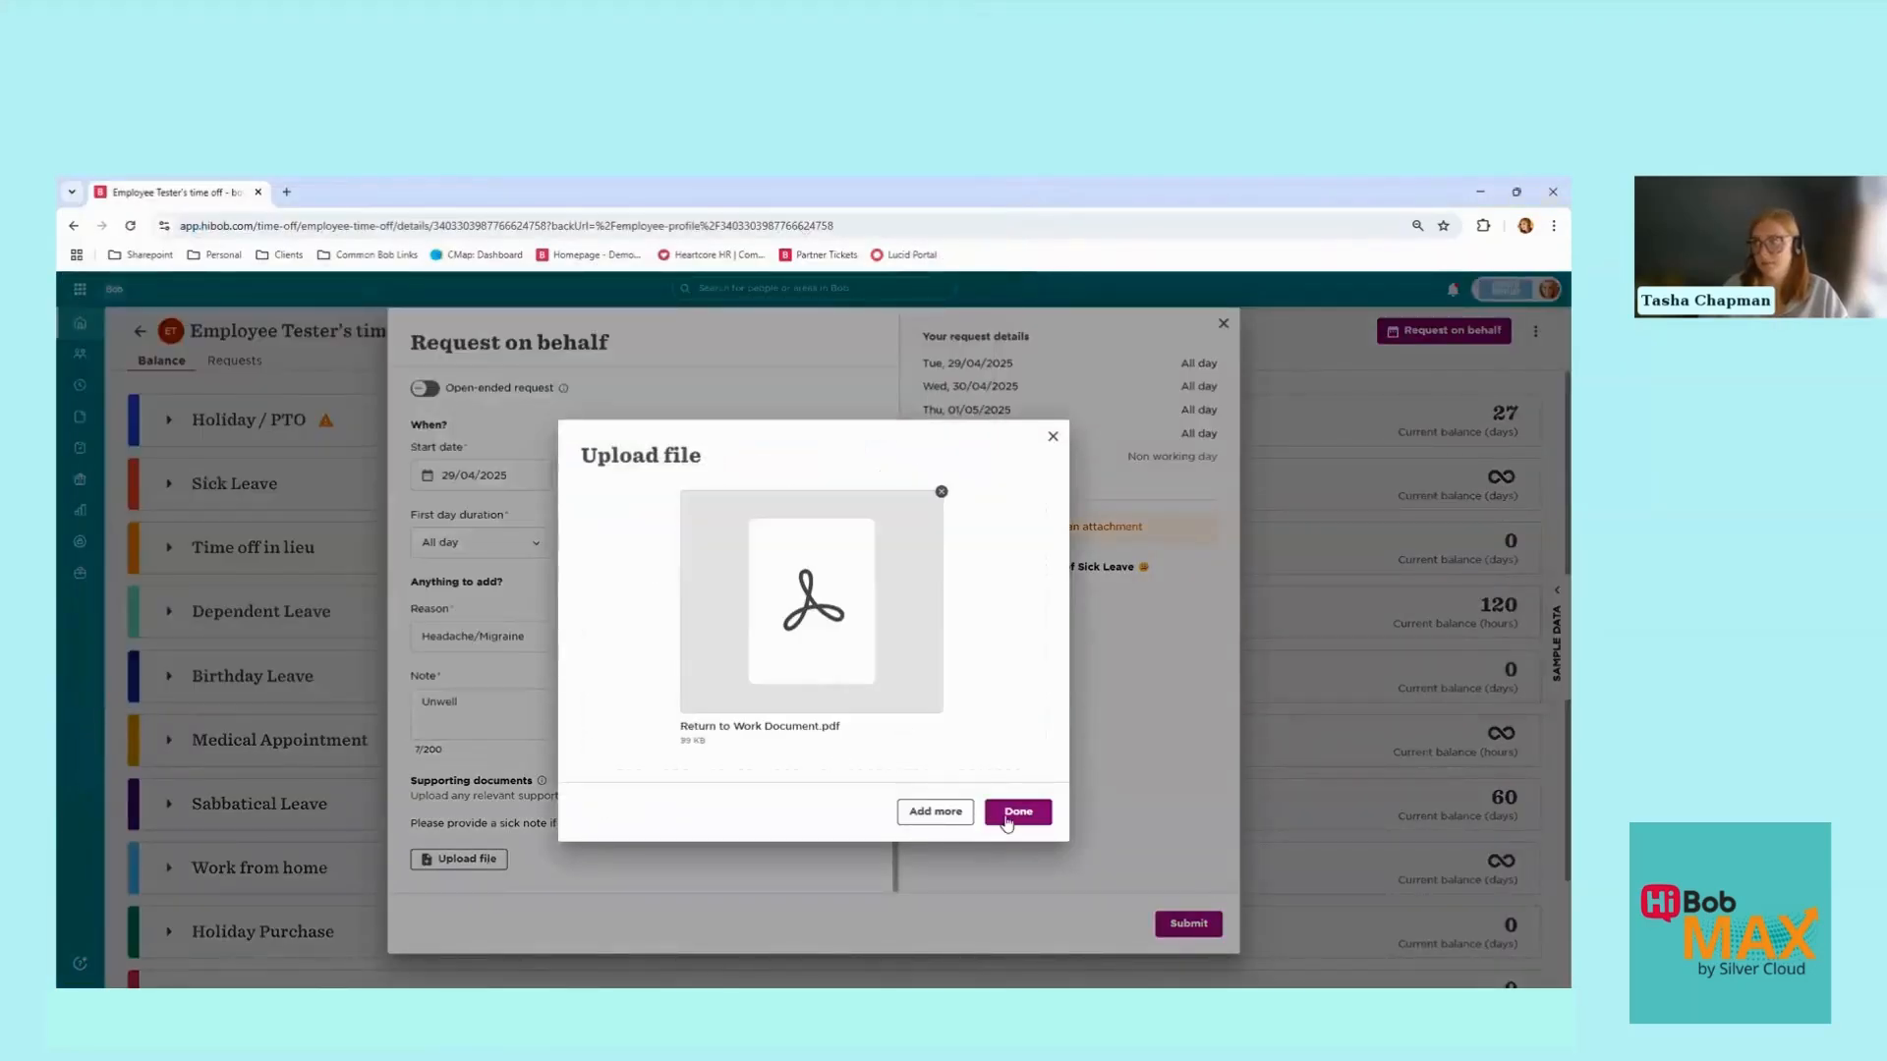
{"action": "left_click", "coordinate": [1007, 820]}
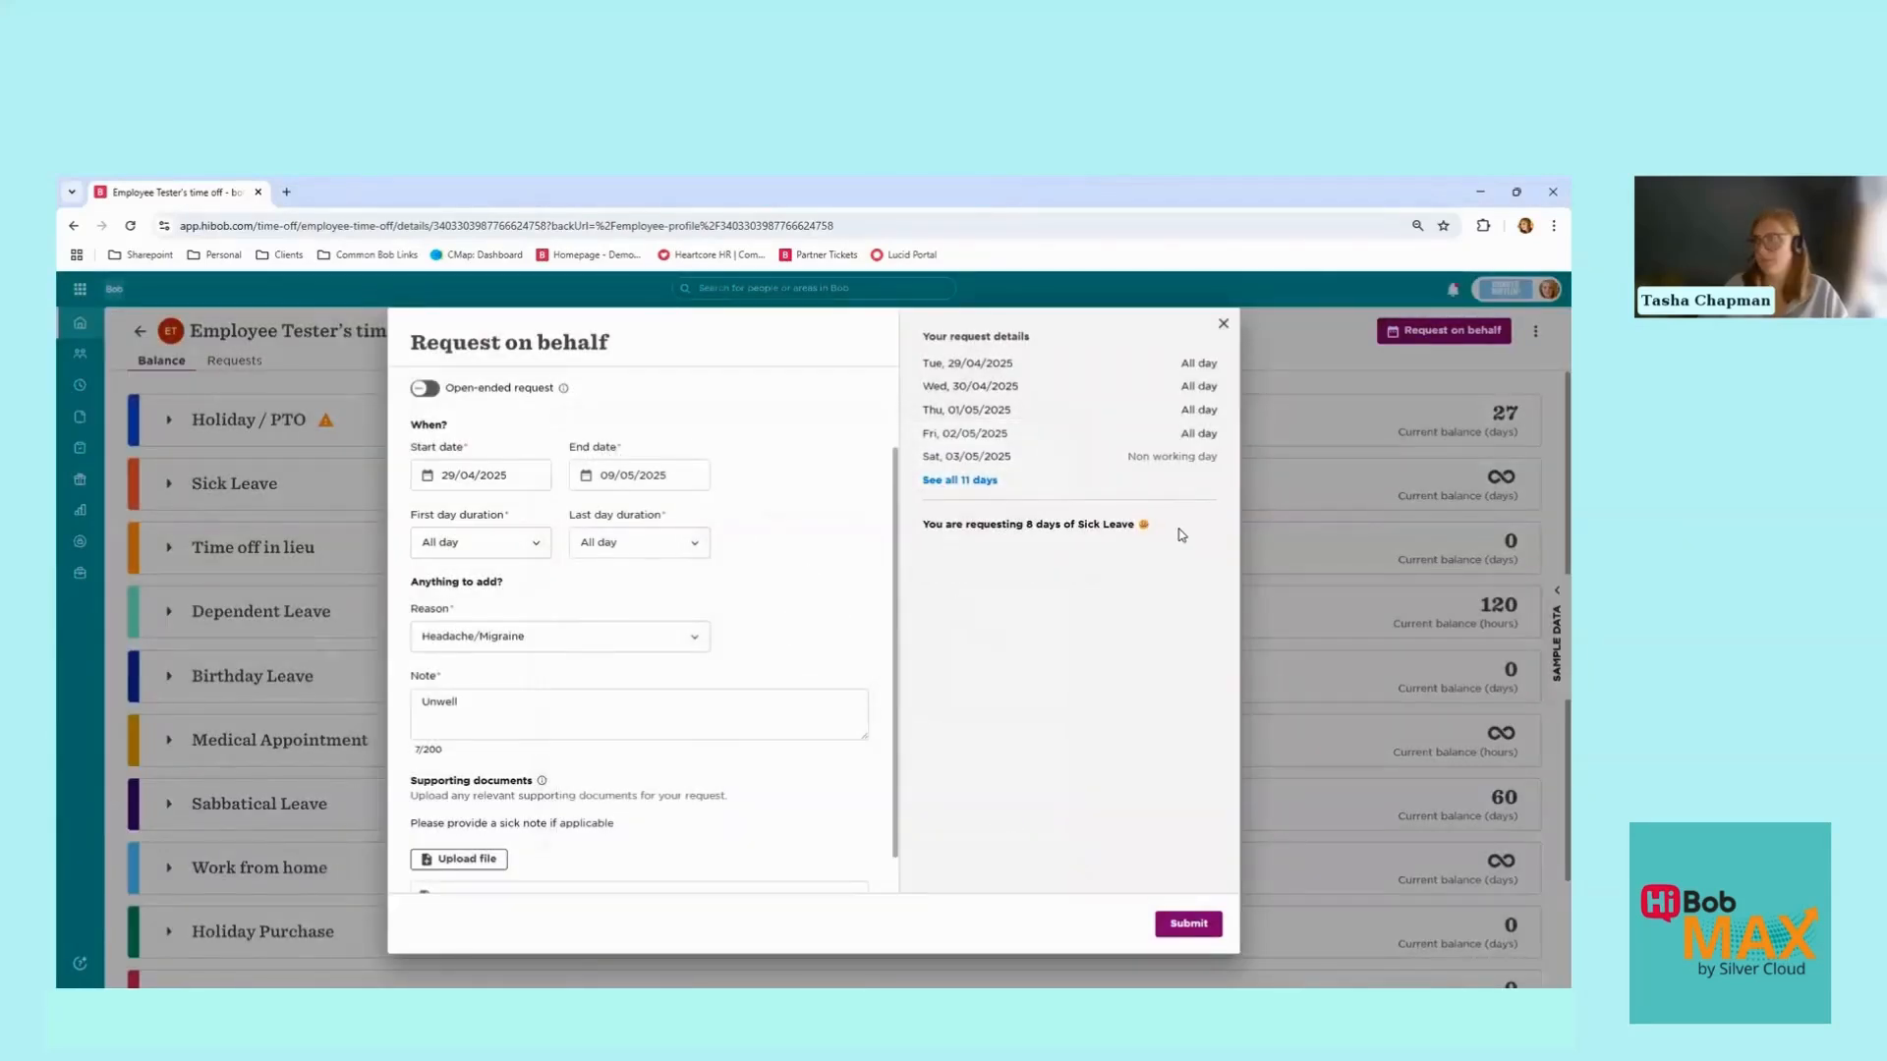
Step: Submit the 8-day Sick Leave, confirm it shows as approved under Requests, and return to the profile
{"action": "left_click", "coordinate": [1188, 925]}
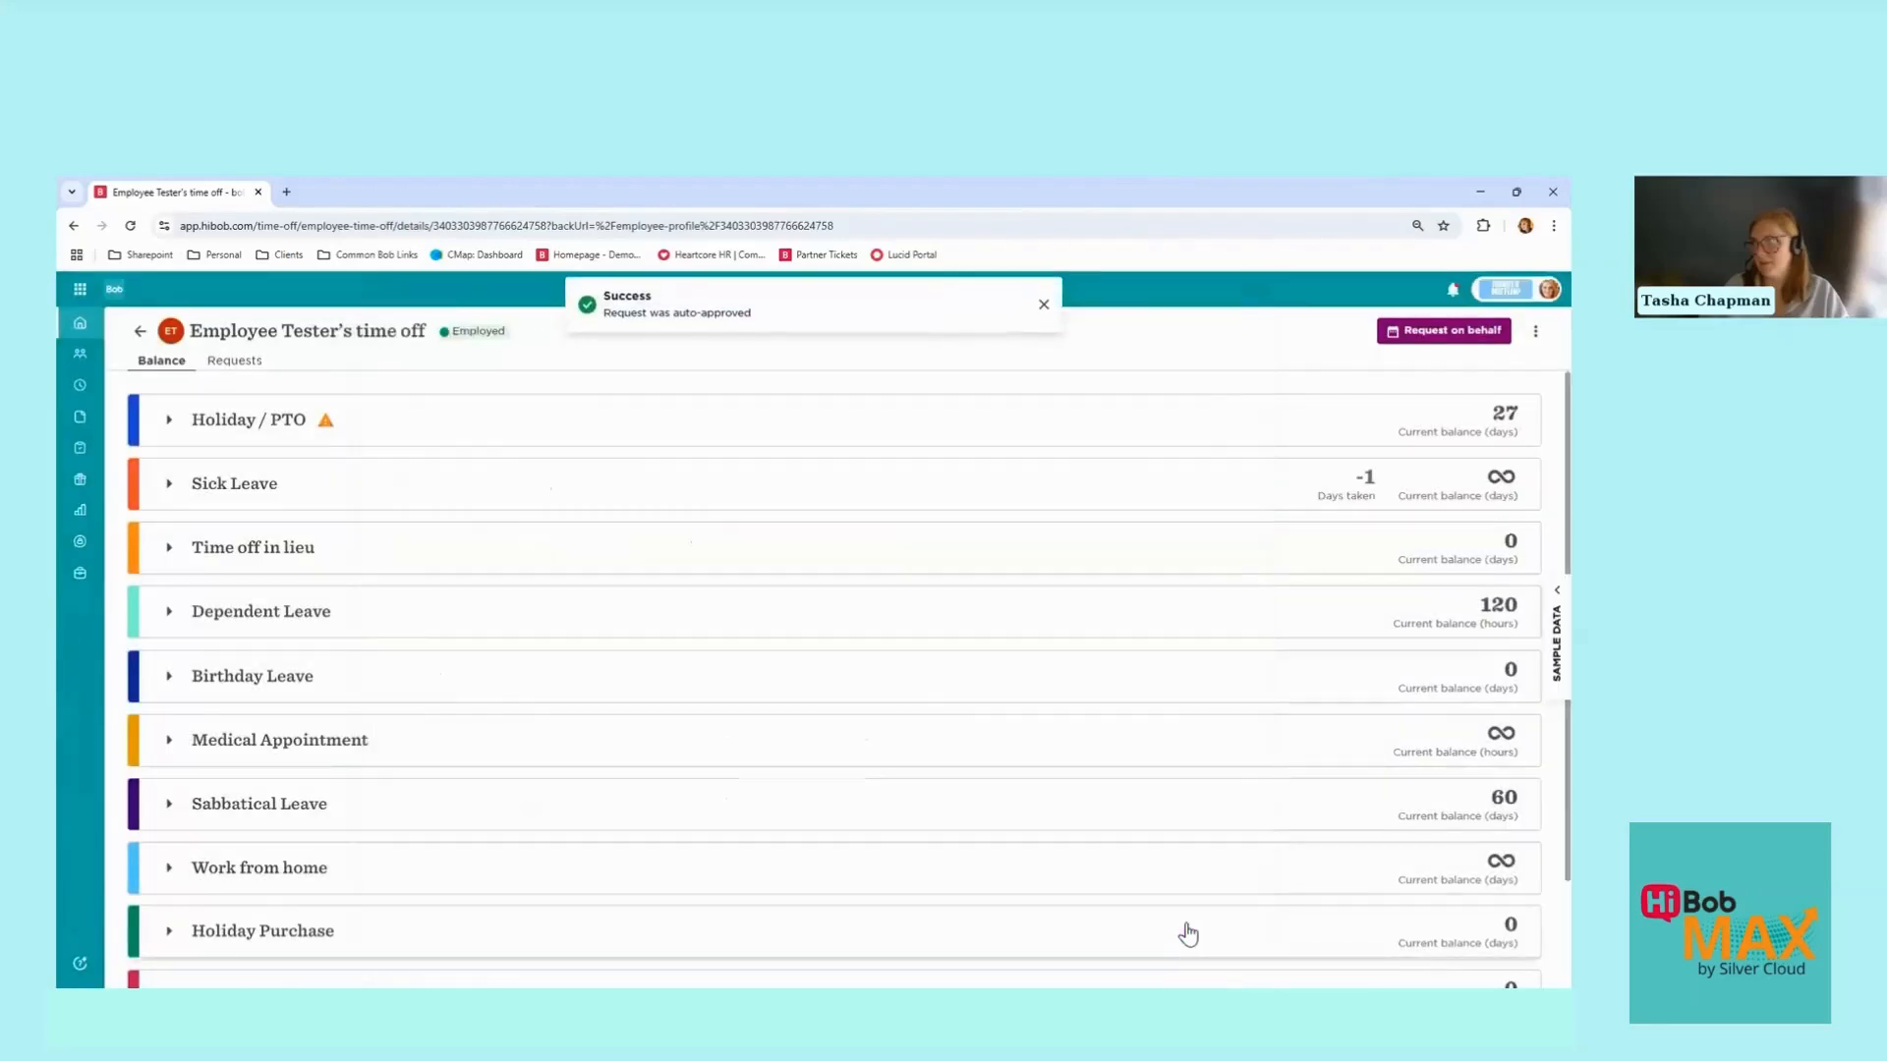
{"action": "left_click", "coordinate": [244, 368]}
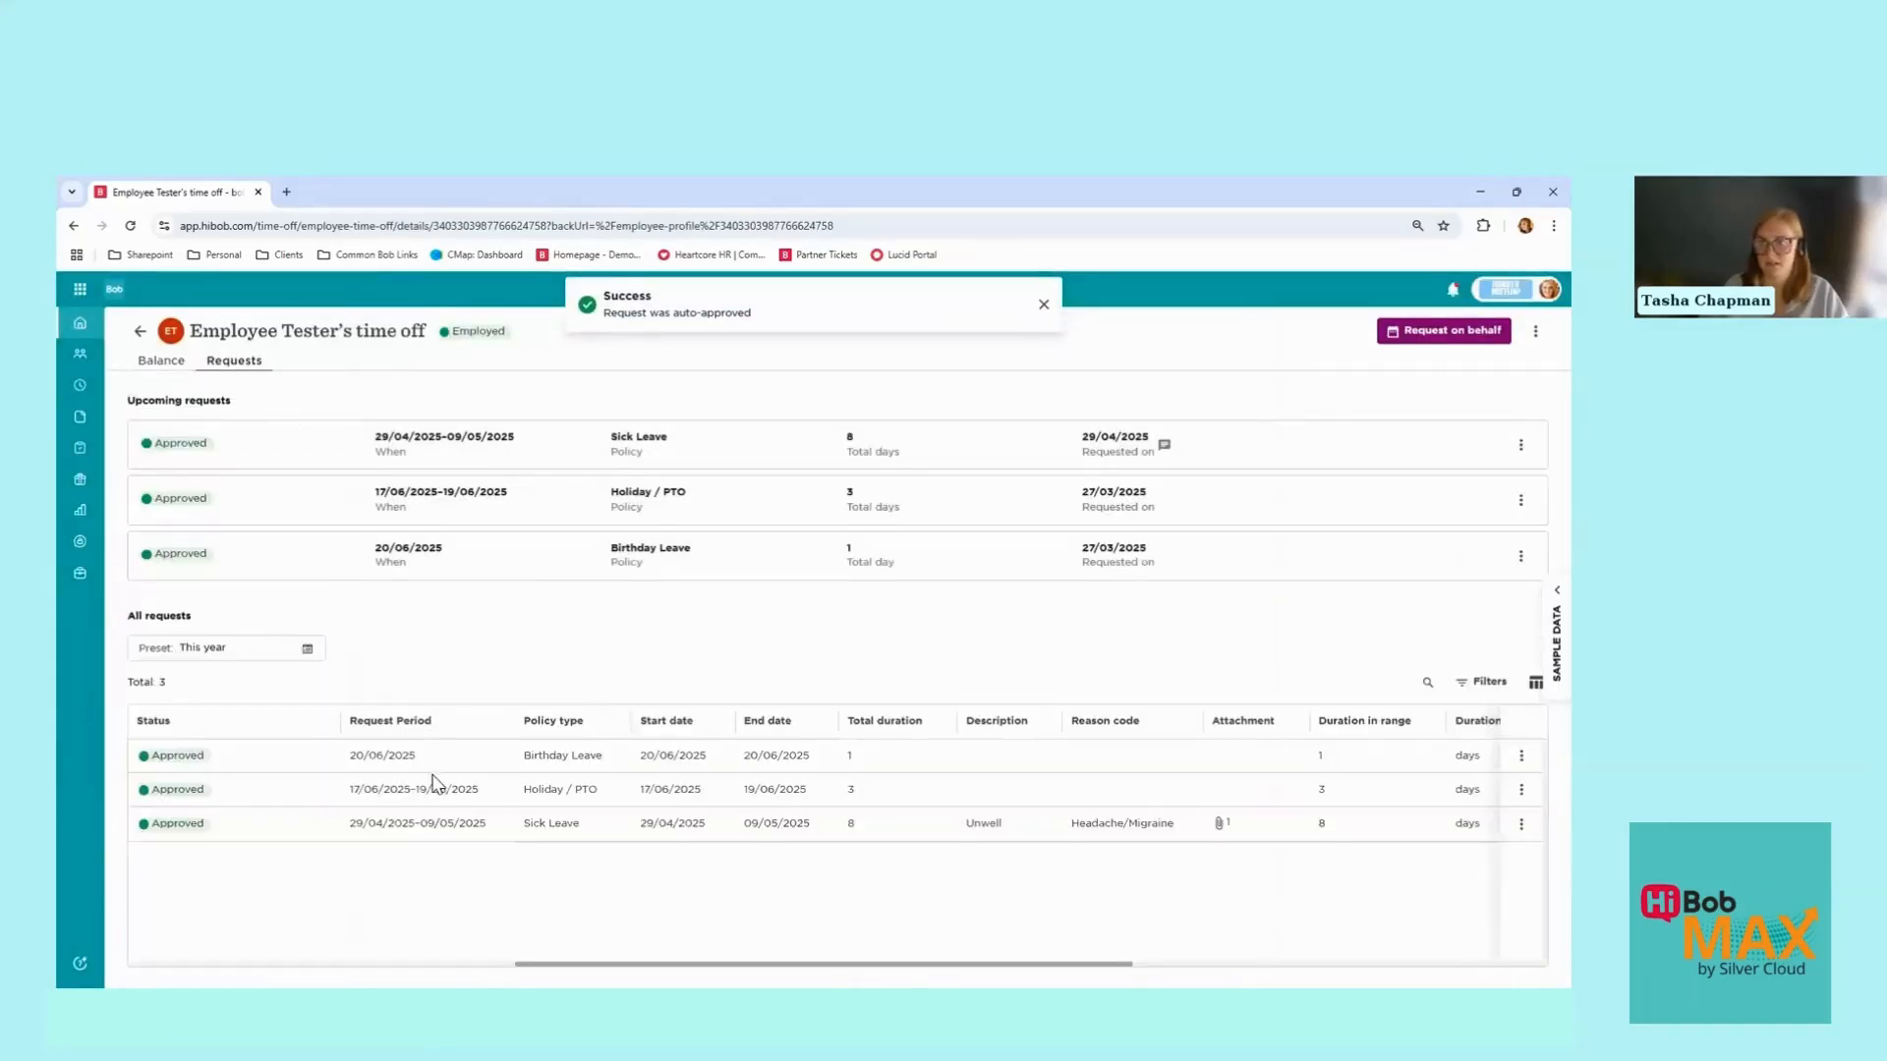
{"action": "left_click_drag", "start_coordinate": [352, 824], "coordinate": [482, 824]}
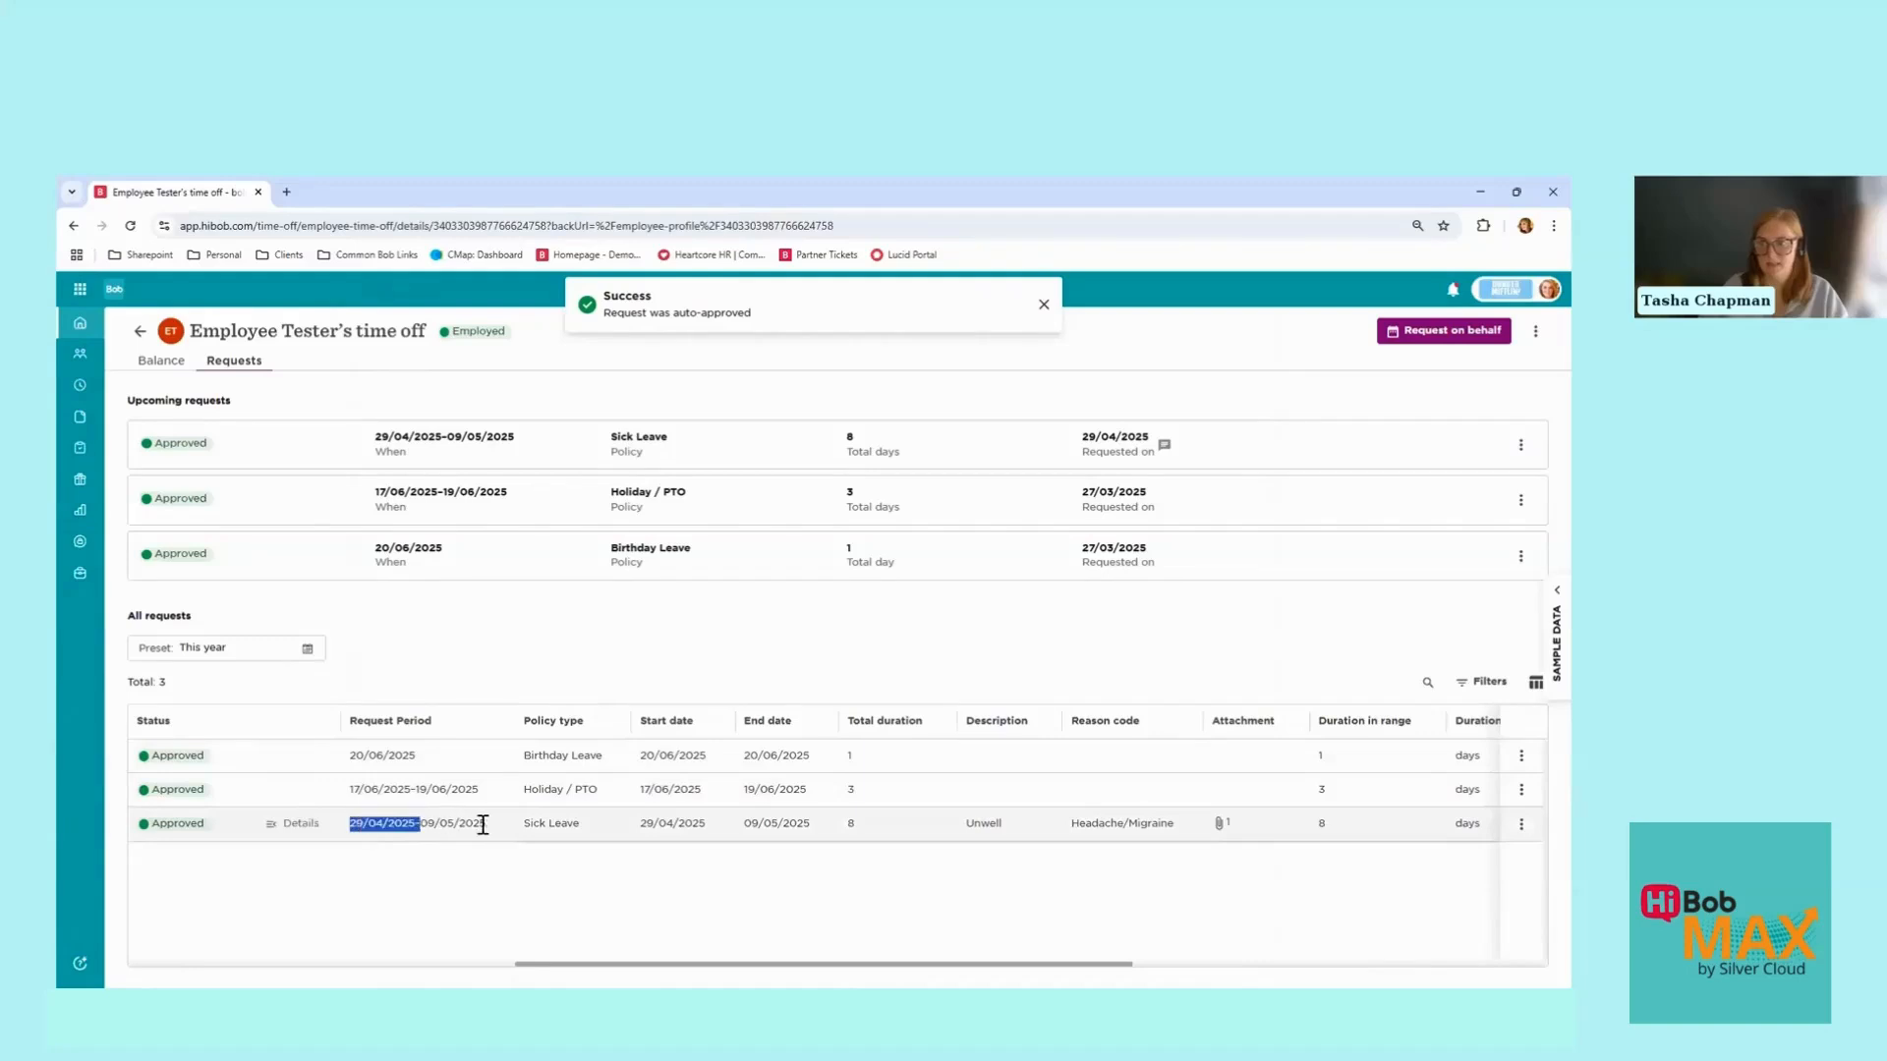
{"action": "left_click", "coordinate": [475, 894]}
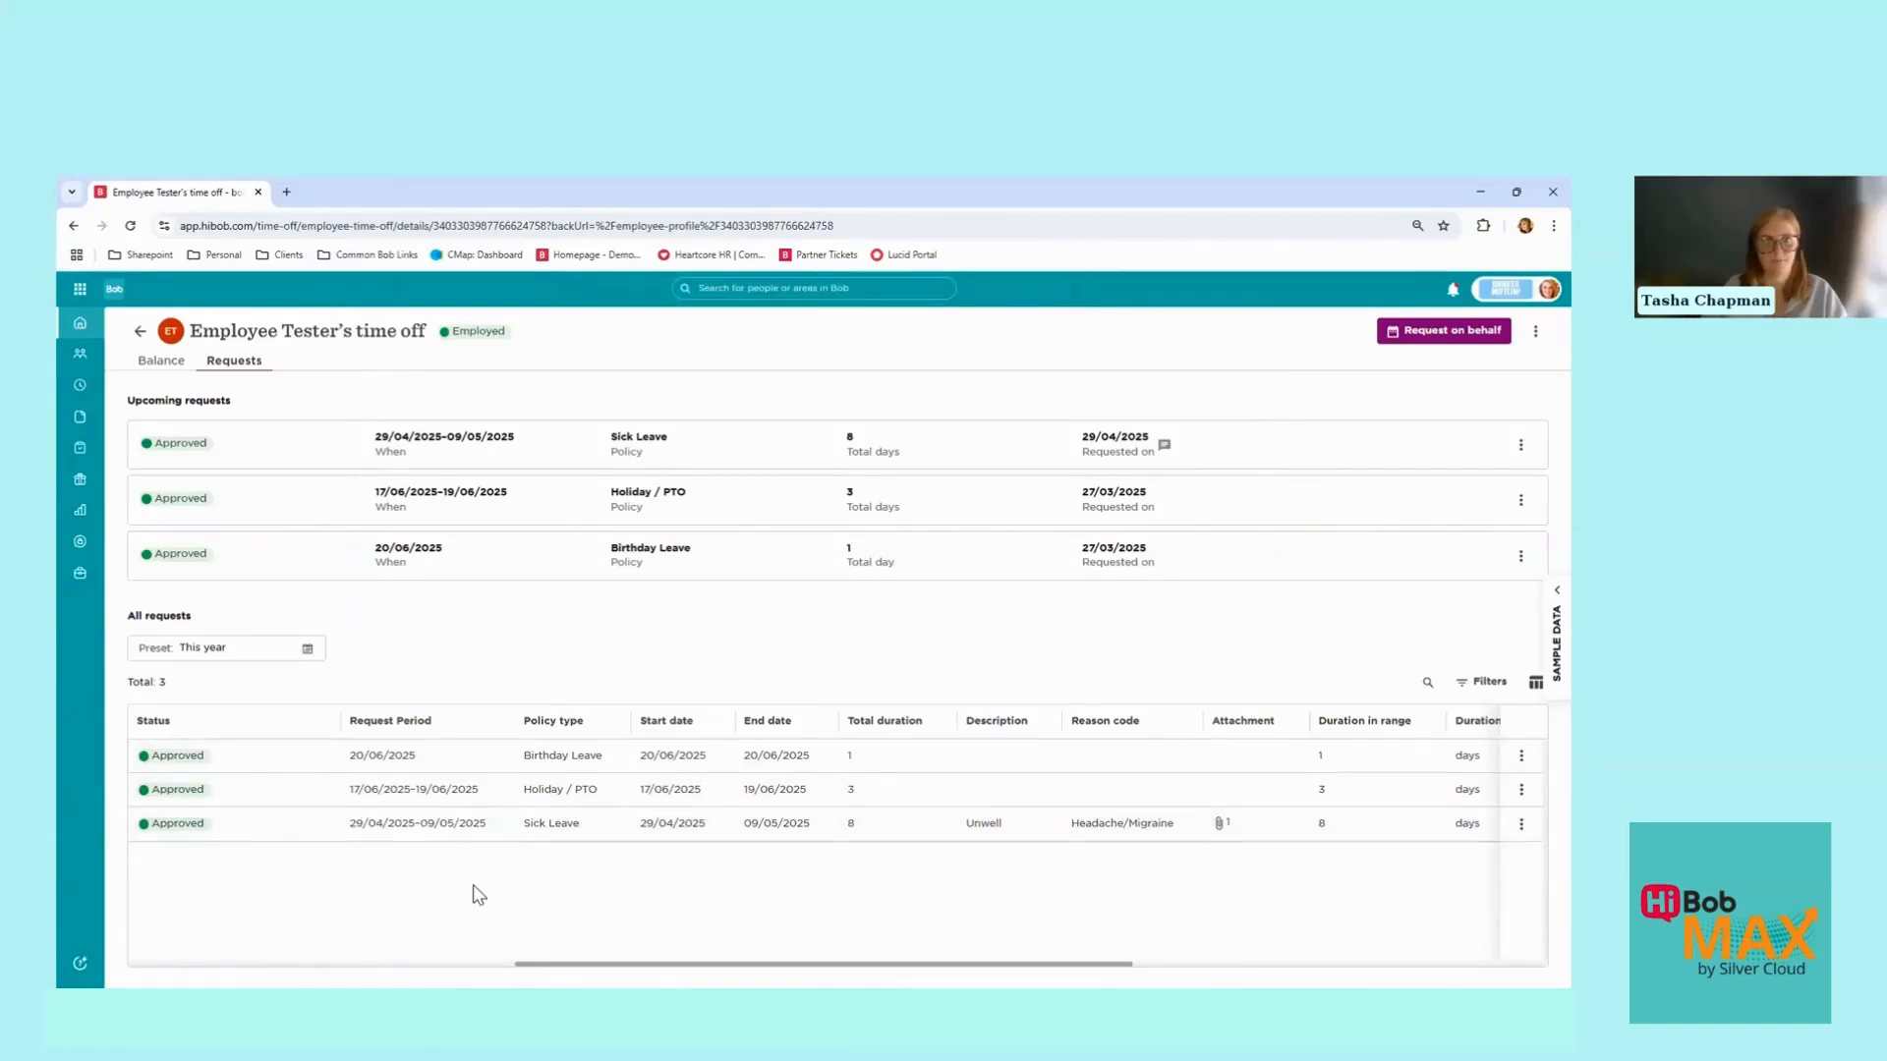
{"action": "left_click", "coordinate": [139, 331]}
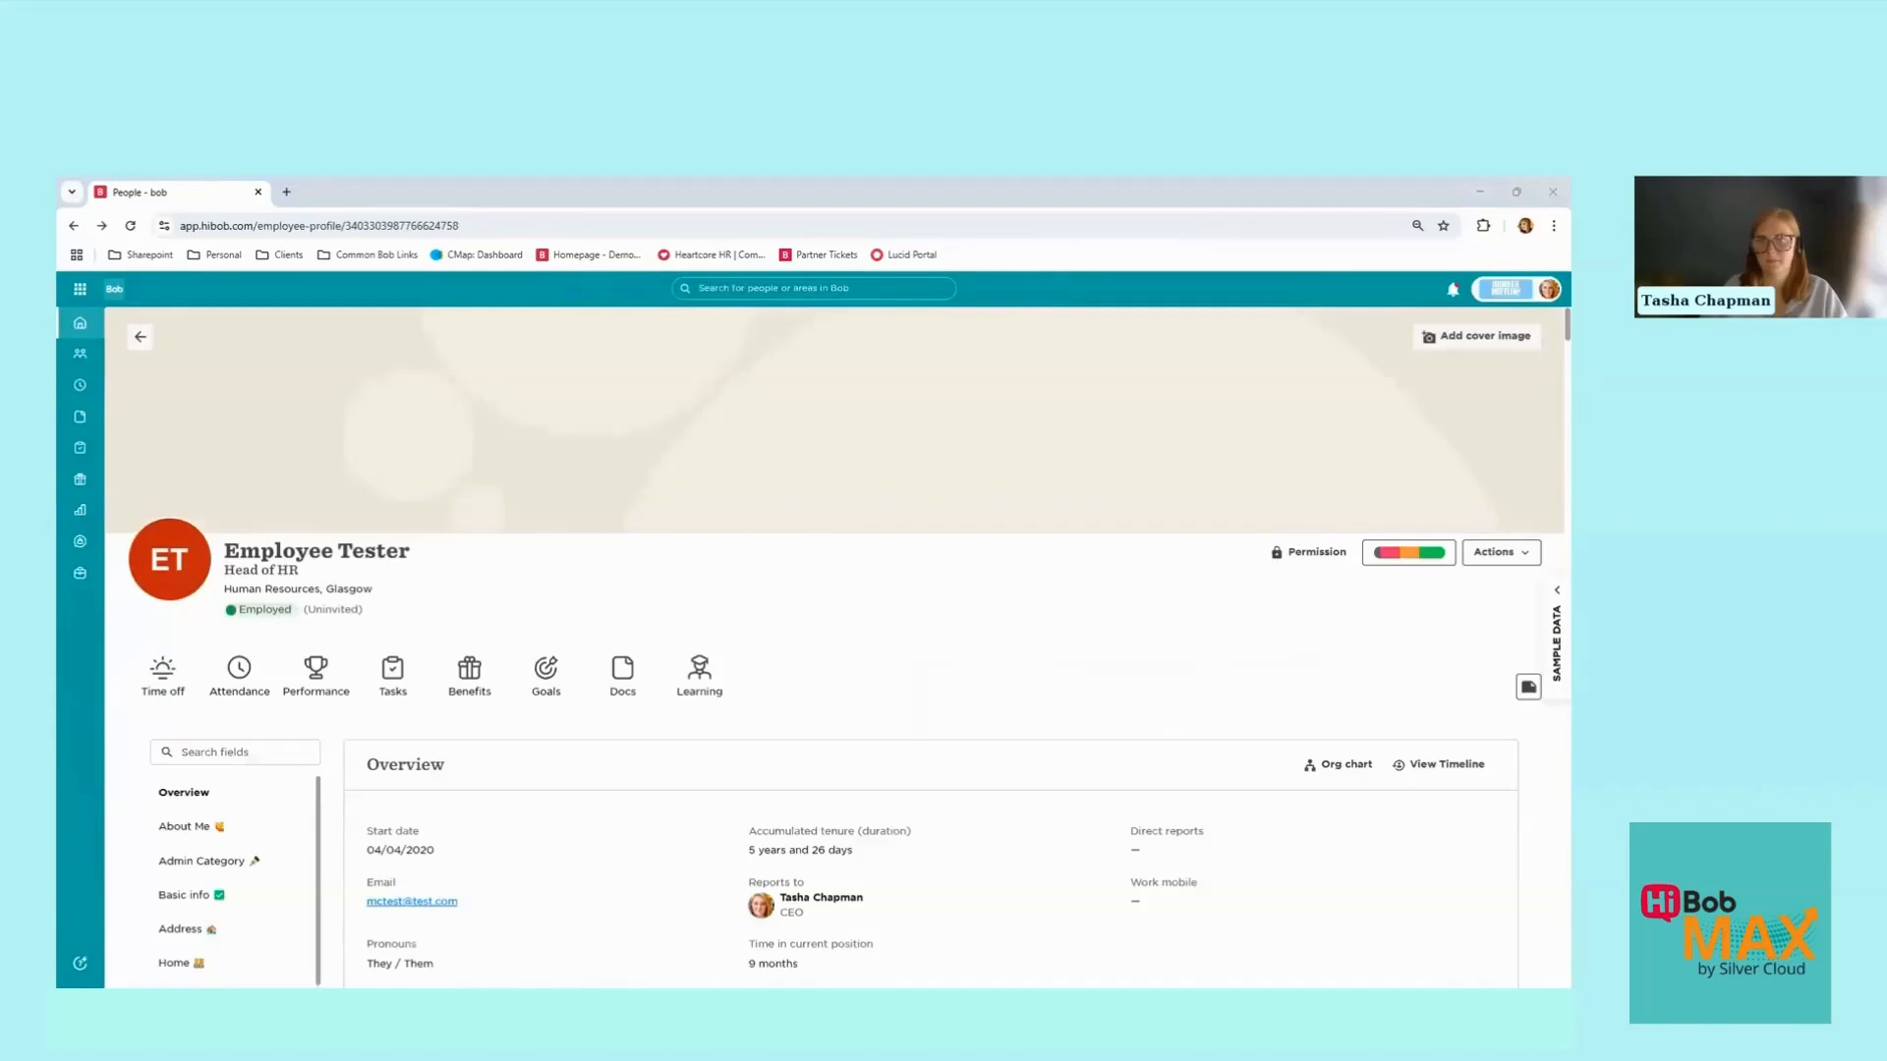
{"action": "left_click", "coordinate": [1548, 289]}
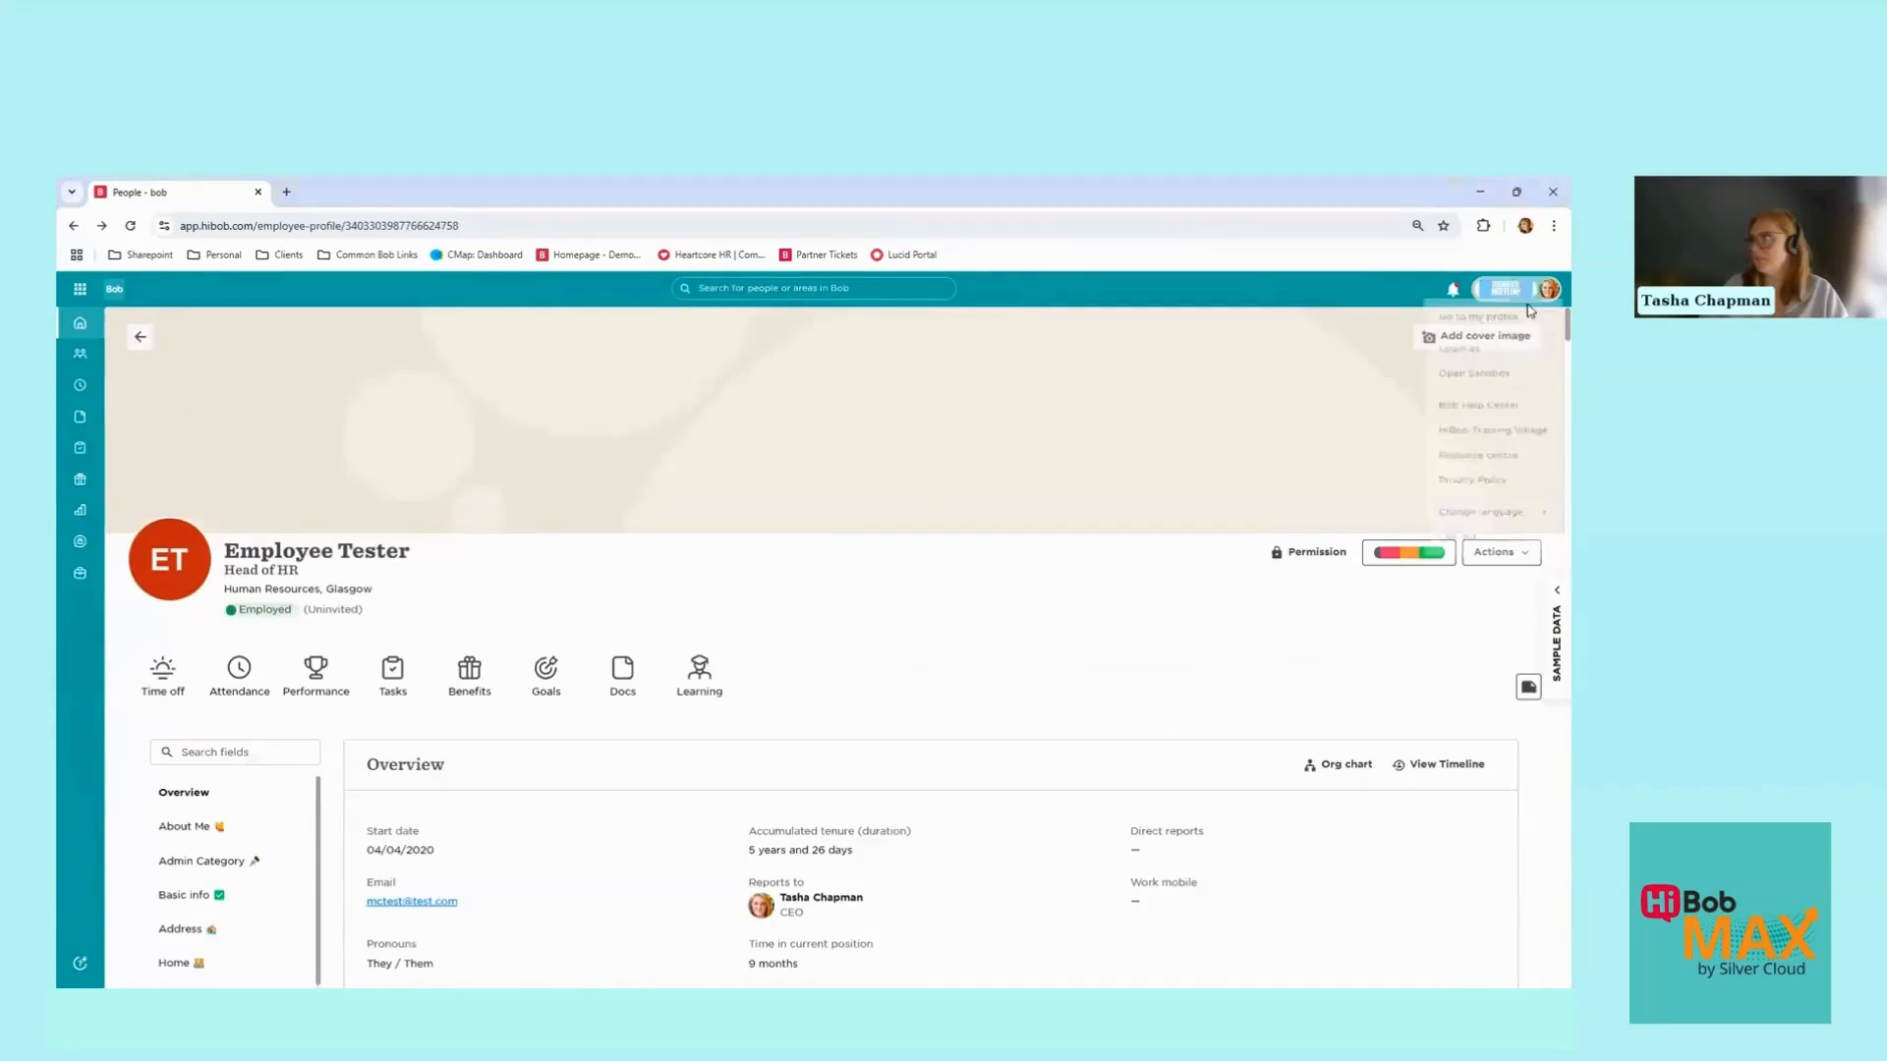
{"action": "left_click", "coordinate": [79, 290]}
{"action": "left_click", "coordinate": [138, 354]}
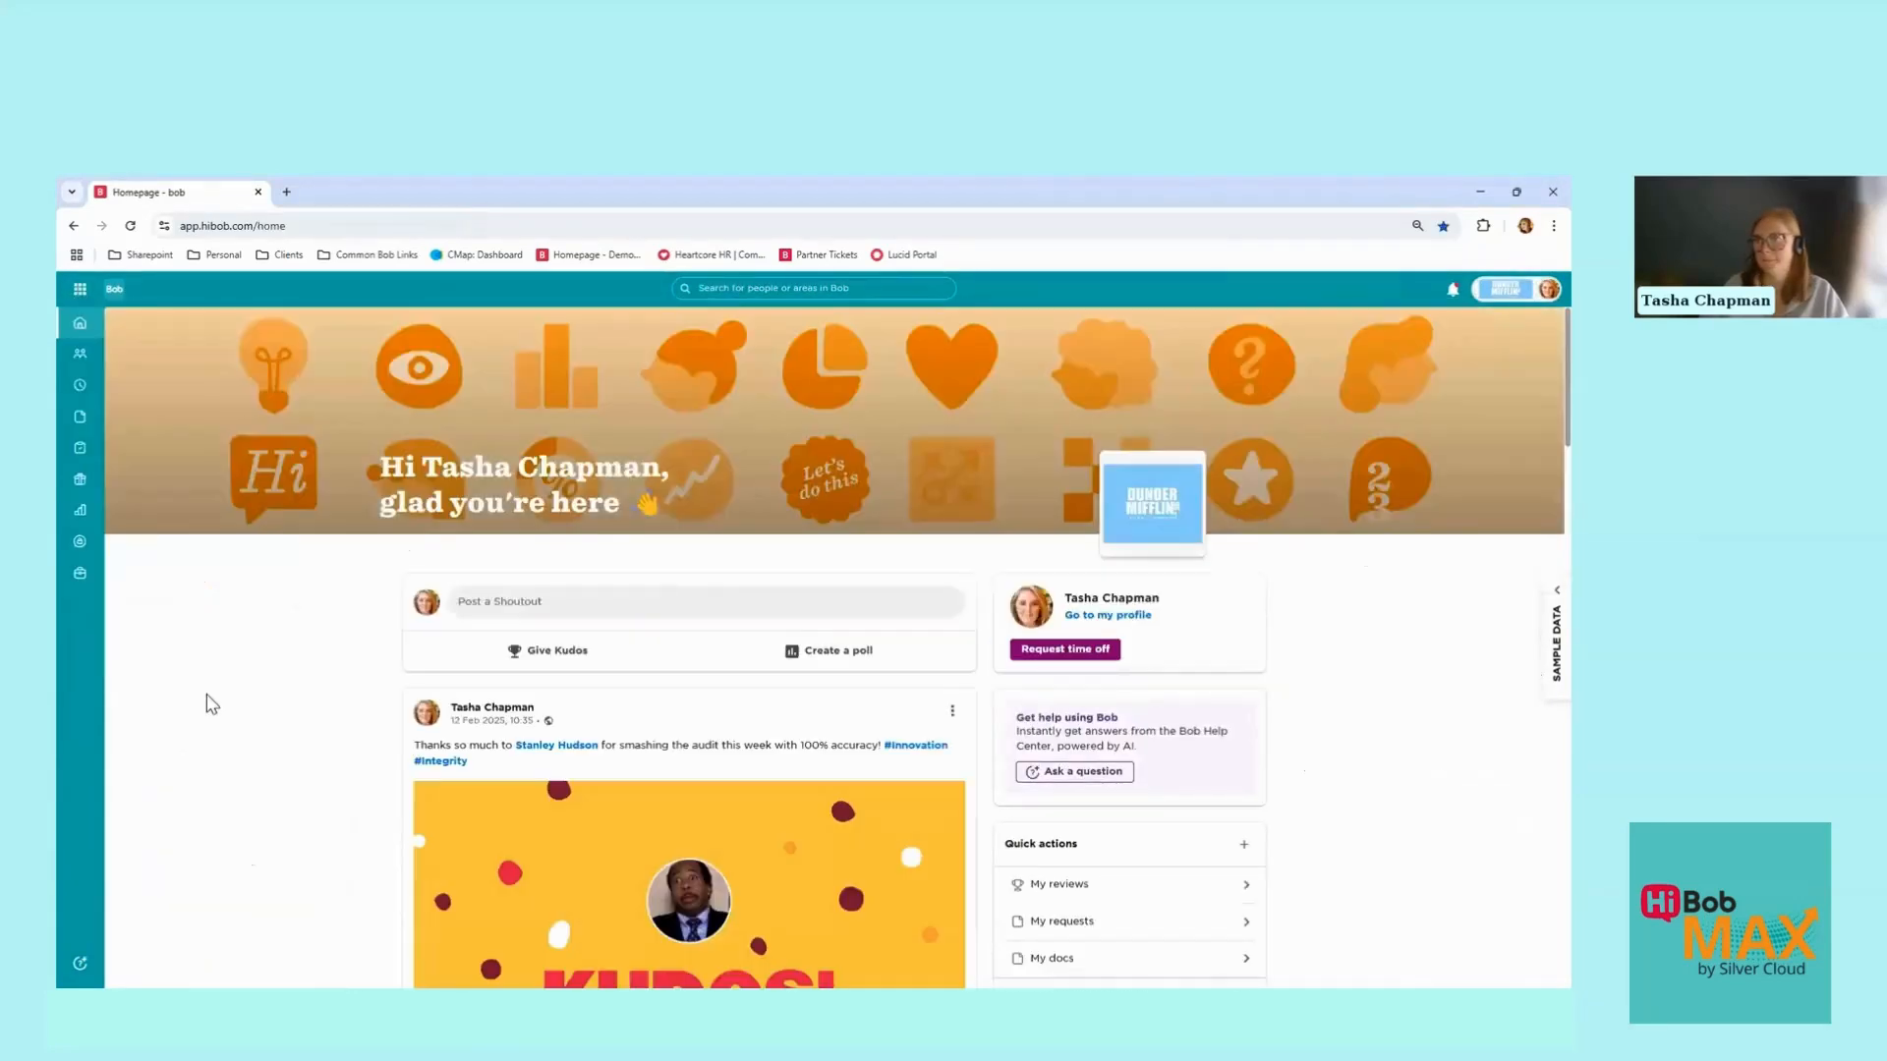